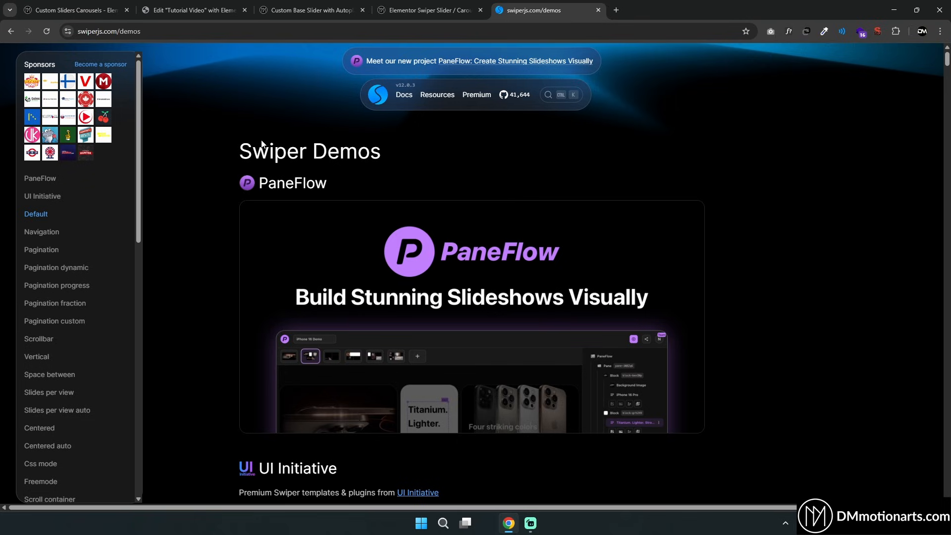
Scroll through the Swiper demos page and swipe the vertical and space-between demo sliders
{"action": "scroll", "coordinate": [216, 171], "scroll_direction": "down", "scroll_amount": 1}
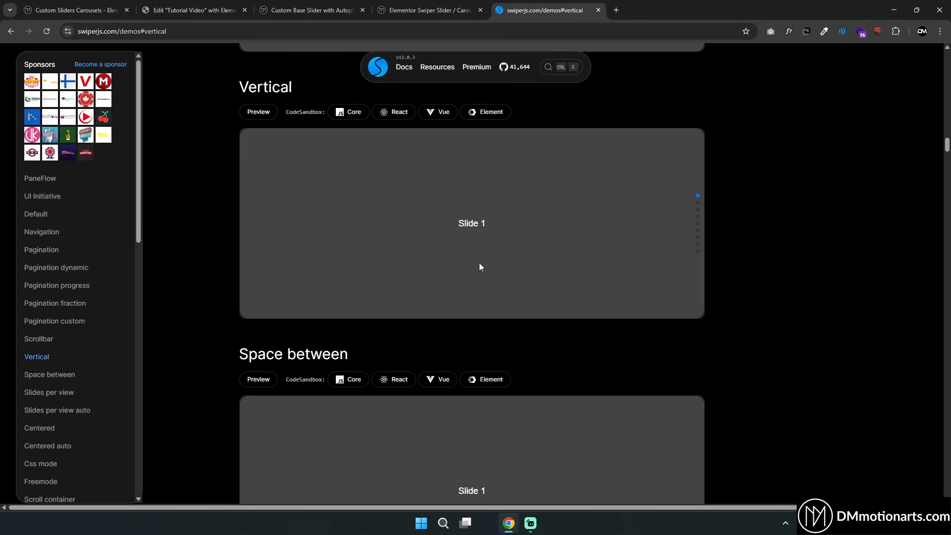
{"action": "left_click_drag", "start_coordinate": [480, 262], "coordinate": [488, 201]}
{"action": "left_click_drag", "start_coordinate": [494, 226], "coordinate": [509, 199]}
{"action": "left_click_drag", "start_coordinate": [513, 240], "coordinate": [531, 187]}
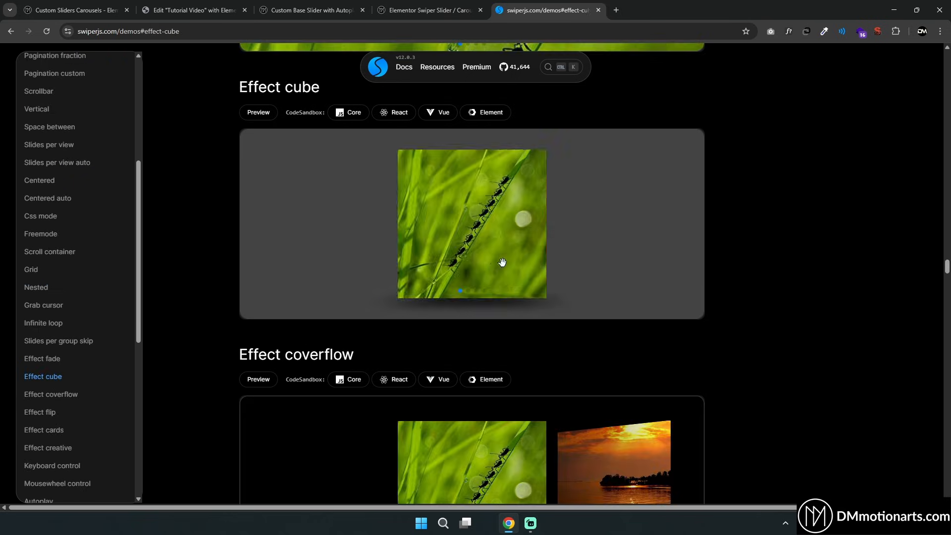
{"action": "left_click_drag", "start_coordinate": [501, 261], "coordinate": [302, 250]}
{"action": "scroll", "coordinate": [225, 246], "scroll_direction": "down", "scroll_amount": 4}
{"action": "left_click_drag", "start_coordinate": [545, 288], "coordinate": [411, 284]}
{"action": "scroll", "coordinate": [361, 287], "scroll_direction": "down", "scroll_amount": 5}
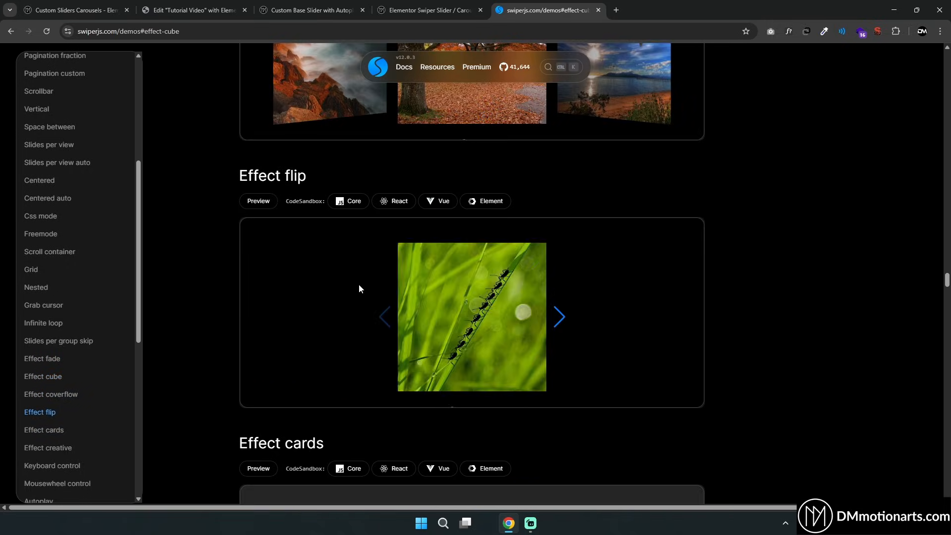
Swipe through the Effect flip, Effect cards and Effect creative demo sliders
{"action": "left_click_drag", "start_coordinate": [491, 297], "coordinate": [397, 293]}
{"action": "scroll", "coordinate": [288, 290], "scroll_direction": "down", "scroll_amount": 6}
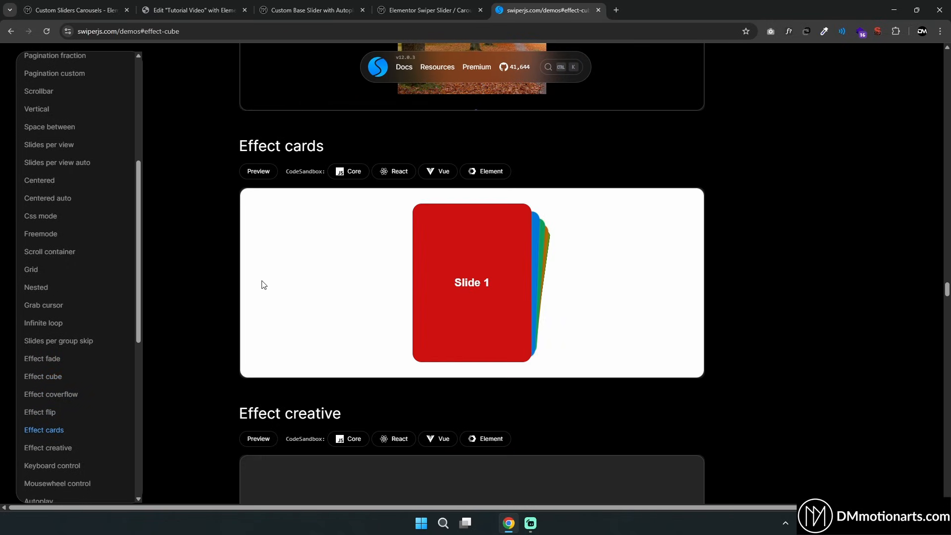
{"action": "left_click_drag", "start_coordinate": [507, 288], "coordinate": [292, 286]}
{"action": "scroll", "coordinate": [372, 291], "scroll_direction": "down", "scroll_amount": 6}
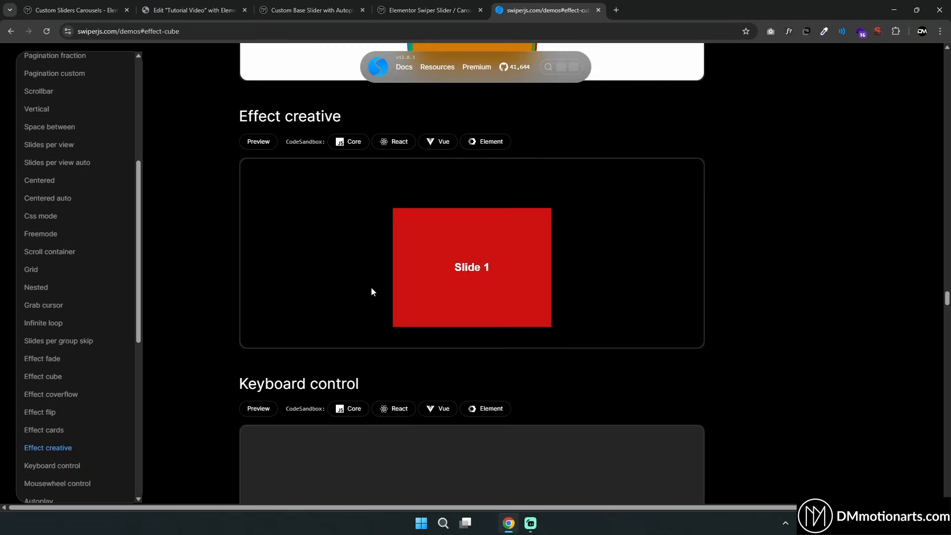
{"action": "left_click_drag", "start_coordinate": [493, 287], "coordinate": [361, 270]}
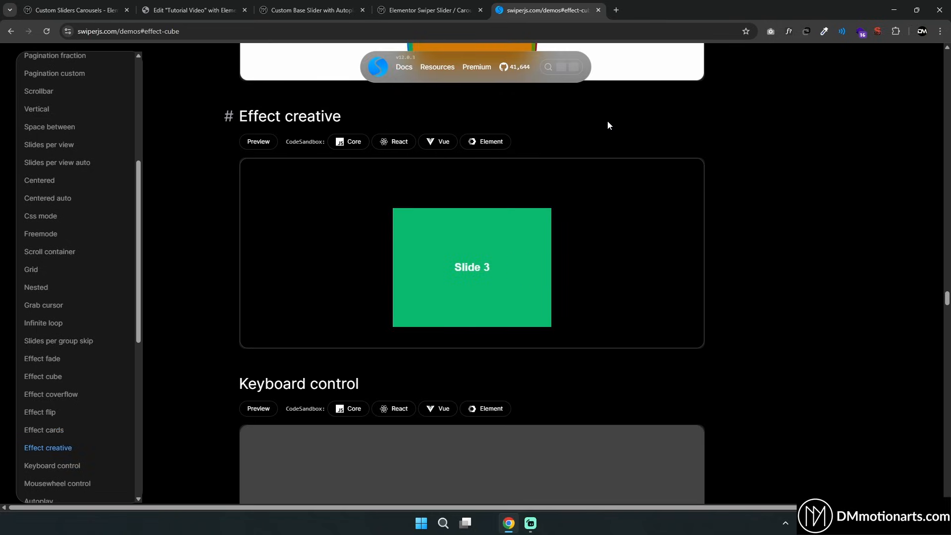
{"action": "left_click_drag", "start_coordinate": [516, 251], "coordinate": [418, 246]}
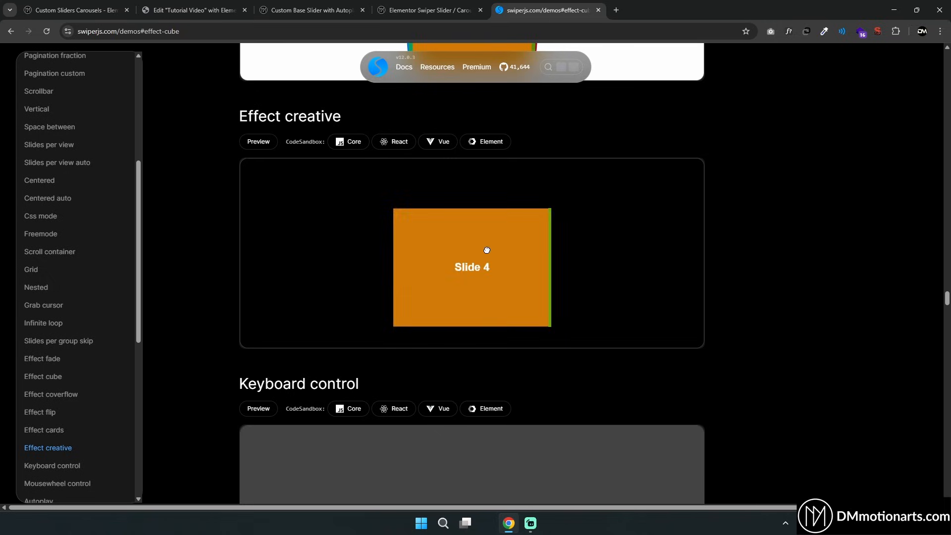
{"action": "left_click_drag", "start_coordinate": [486, 250], "coordinate": [396, 248]}
Open the Effect creative demo's Core CodeSandbox, swipe its preview sliders, and close the sandbox tab
{"action": "left_click", "coordinate": [352, 146]}
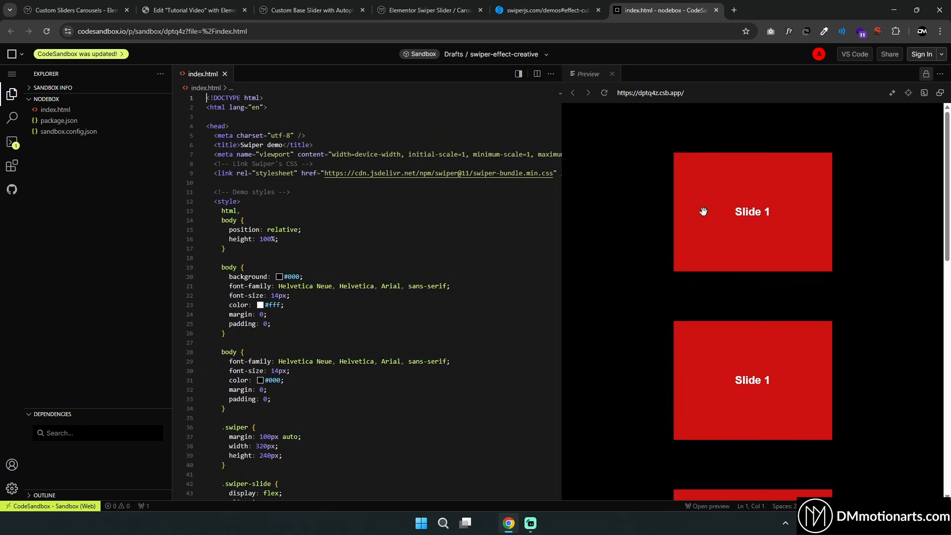
{"action": "left_click_drag", "start_coordinate": [745, 232], "coordinate": [692, 251]}
{"action": "scroll", "coordinate": [704, 253], "scroll_direction": "down", "scroll_amount": 3}
{"action": "left_click_drag", "start_coordinate": [748, 260], "coordinate": [713, 261]}
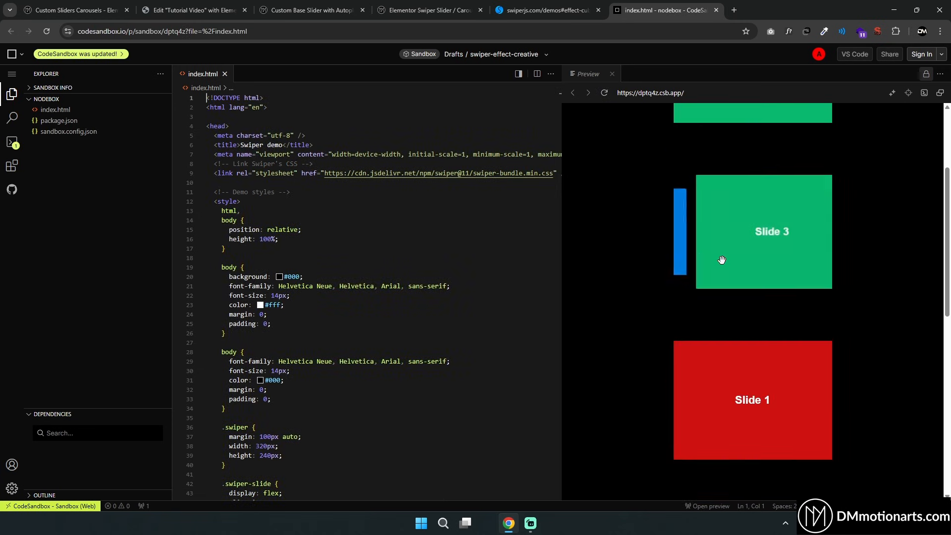
{"action": "scroll", "coordinate": [728, 267], "scroll_direction": "down", "scroll_amount": 2}
{"action": "left_click_drag", "start_coordinate": [771, 278], "coordinate": [704, 282]}
{"action": "scroll", "coordinate": [743, 302], "scroll_direction": "down", "scroll_amount": 5}
{"action": "left_click_drag", "start_coordinate": [761, 245], "coordinate": [714, 250]}
{"action": "scroll", "coordinate": [743, 247], "scroll_direction": "down", "scroll_amount": 3}
{"action": "left_click_drag", "start_coordinate": [780, 251], "coordinate": [718, 265]}
{"action": "left_click_drag", "start_coordinate": [718, 384], "coordinate": [683, 386]}
{"action": "key", "text": "ctrl+w"}
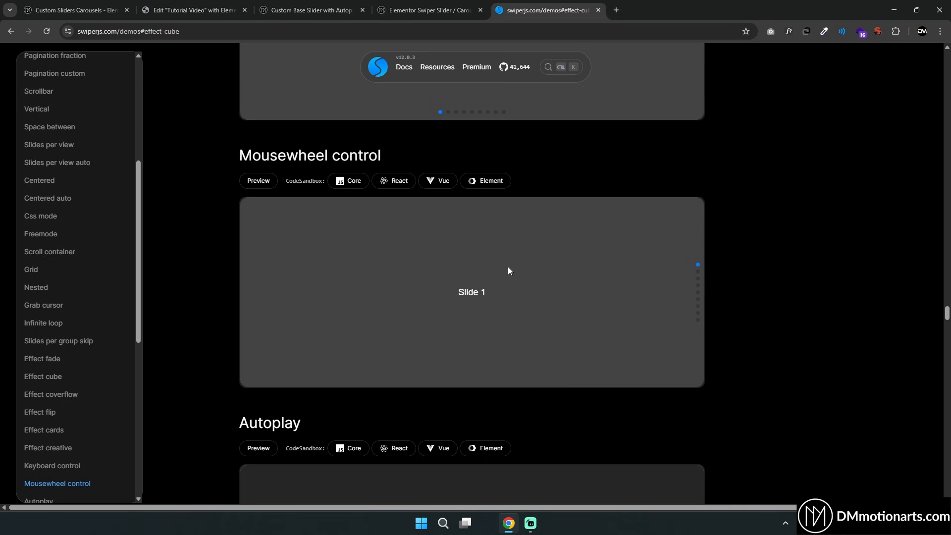
Scroll to the Thumbs gallery demo and browse its slides by swiping and selecting thumbnails
{"action": "scroll", "coordinate": [480, 268], "scroll_direction": "down", "scroll_amount": 1}
{"action": "scroll", "coordinate": [790, 215], "scroll_direction": "down", "scroll_amount": 20}
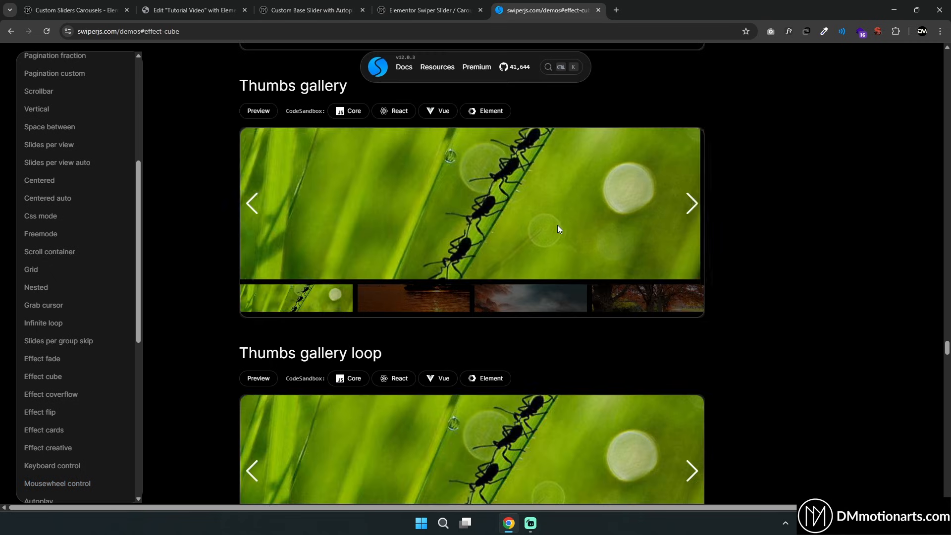
{"action": "left_click_drag", "start_coordinate": [557, 225], "coordinate": [478, 231]}
{"action": "left_click", "coordinate": [398, 293]}
{"action": "left_click_drag", "start_coordinate": [515, 230], "coordinate": [436, 223]}
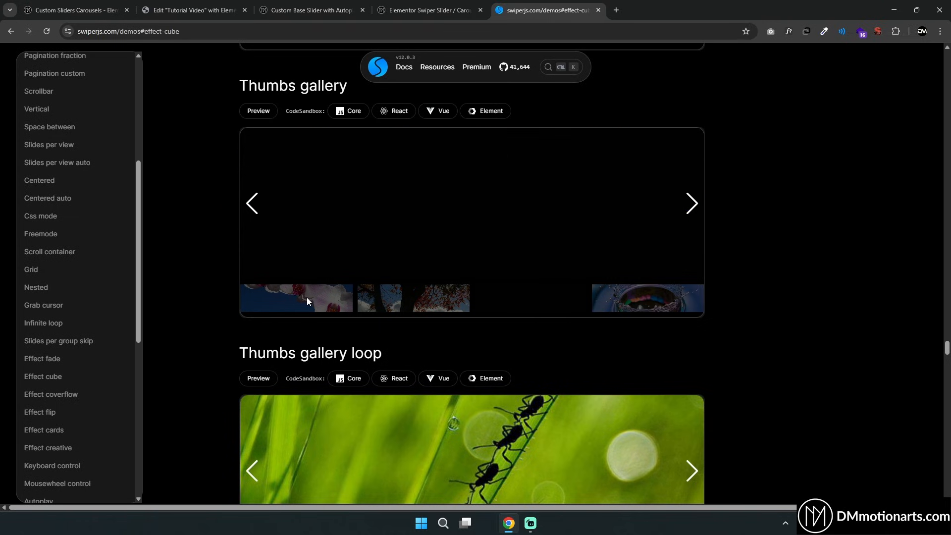
{"action": "left_click", "coordinate": [304, 302]}
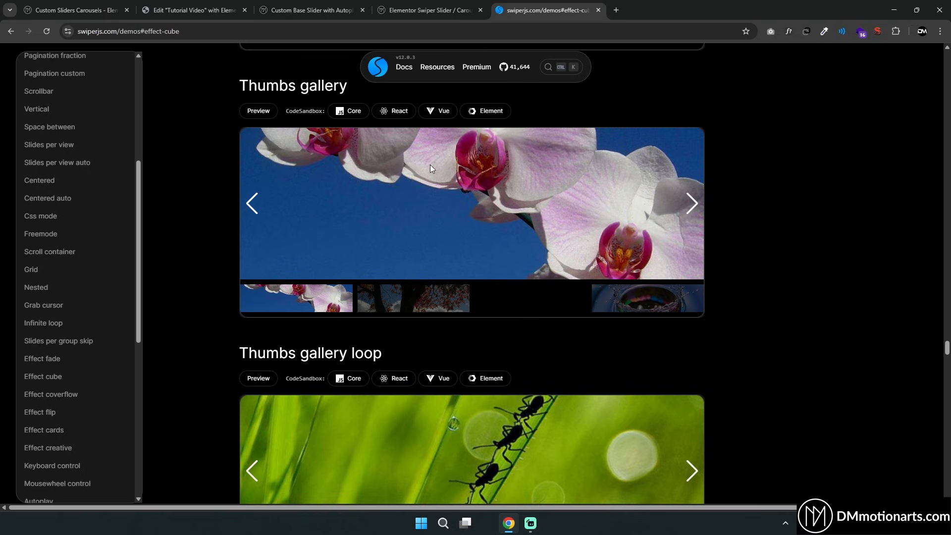
{"action": "left_click", "coordinate": [394, 300]}
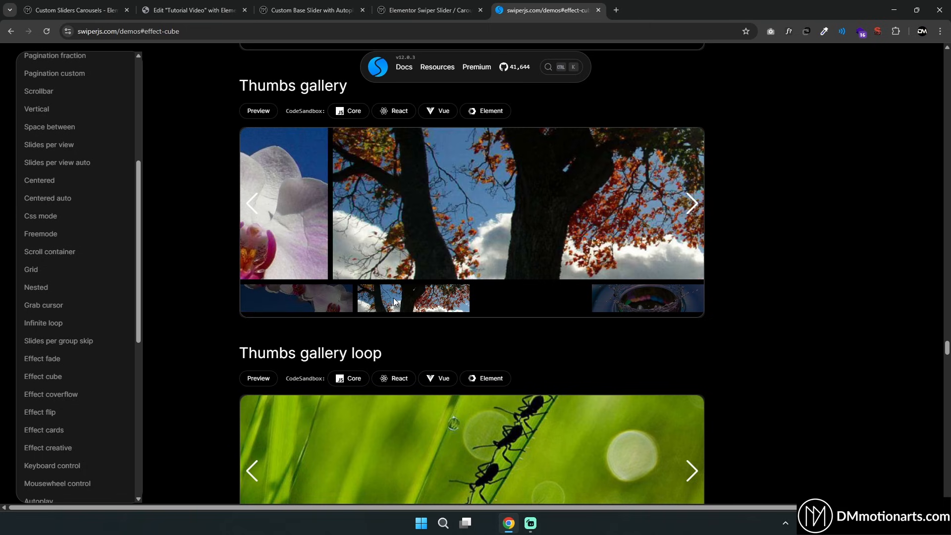
{"action": "left_click", "coordinate": [599, 304]}
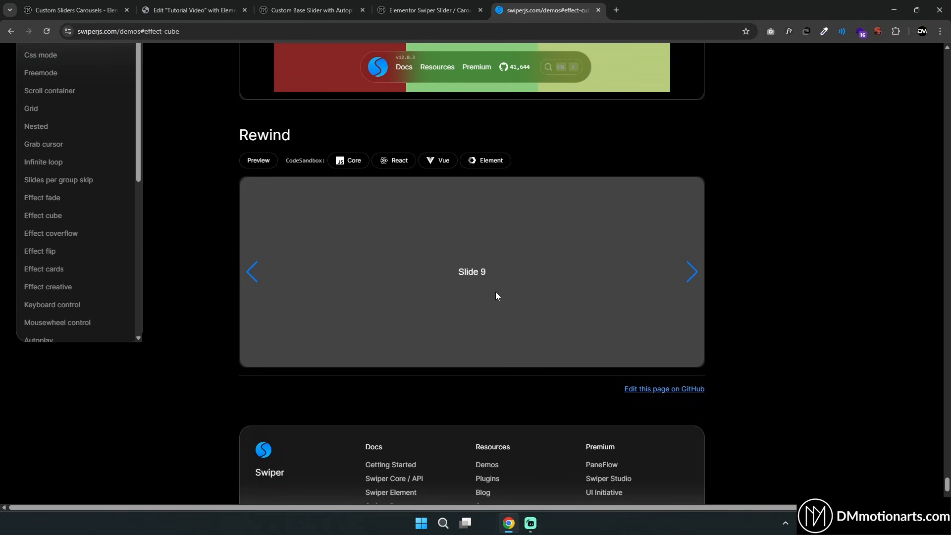
Advance the Rewind demo slider and scroll back up to the top of the demos page
{"action": "left_click", "coordinate": [691, 273]}
{"action": "scroll", "coordinate": [204, 309], "scroll_direction": "up", "scroll_amount": 20}
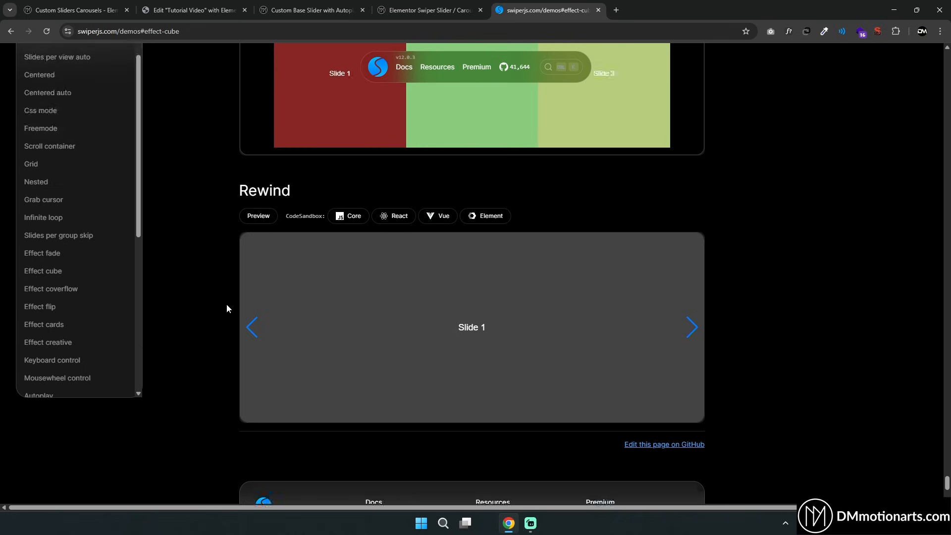
{"action": "scroll", "coordinate": [442, 367], "scroll_direction": "up", "scroll_amount": 20}
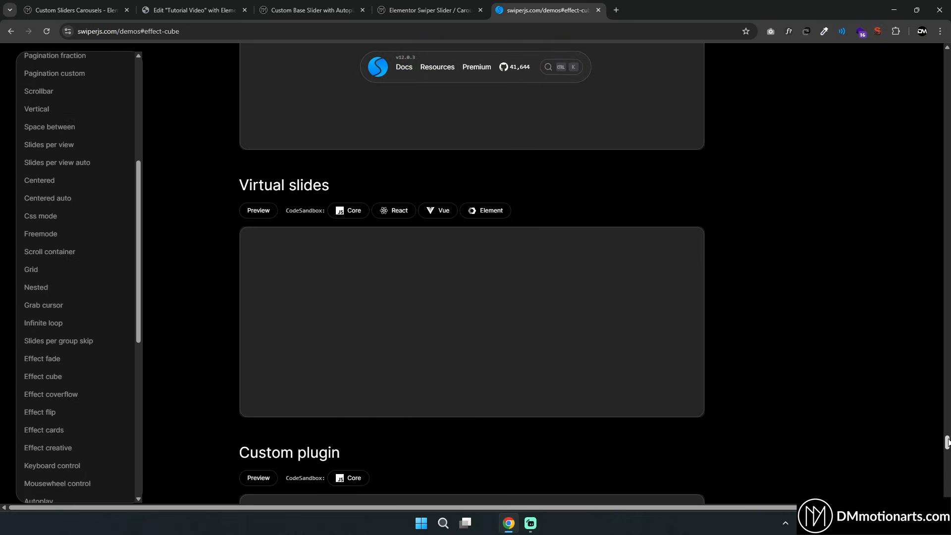
{"action": "scroll", "coordinate": [416, 99], "scroll_direction": "up", "scroll_amount": 20}
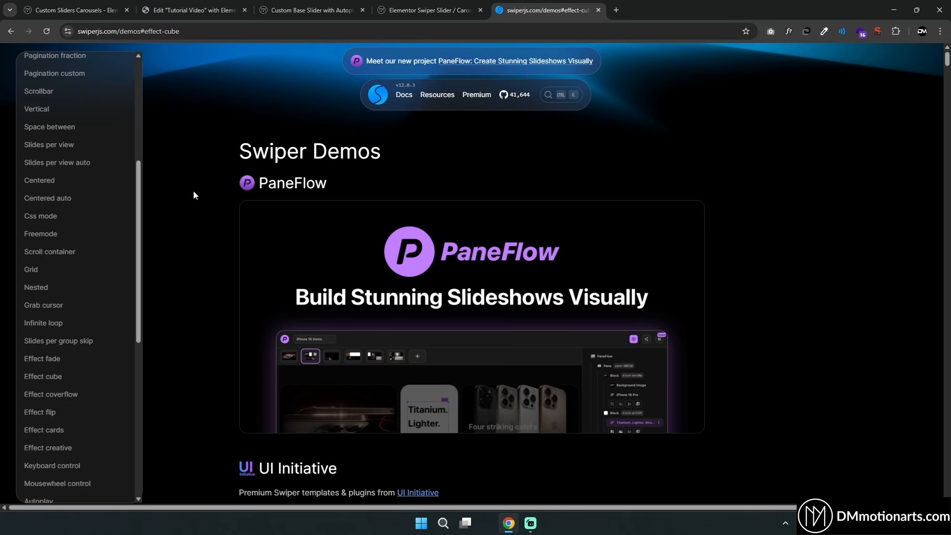
Switch to the Custom Sliders Carousels product page and open its live demo of the base Swiper slider
{"action": "left_click", "coordinate": [99, 5]}
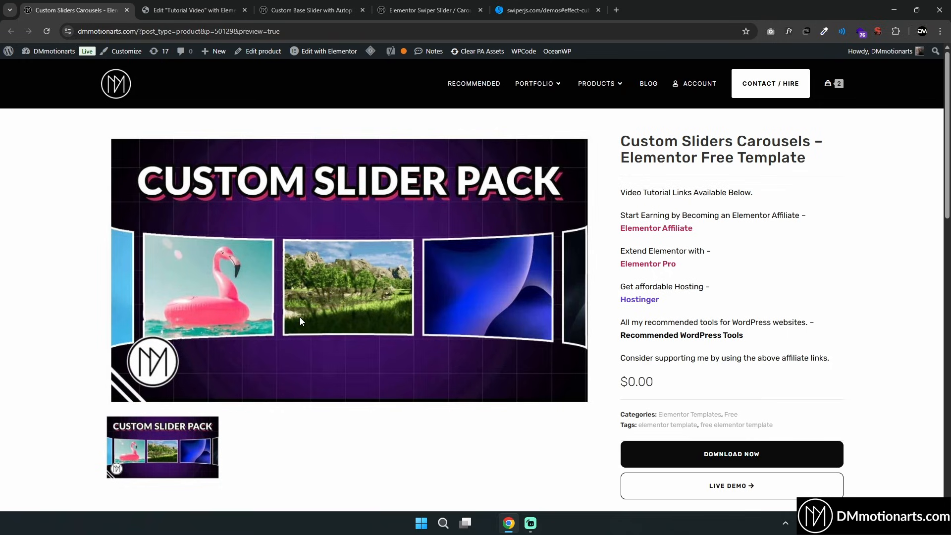
{"action": "scroll", "coordinate": [297, 323], "scroll_direction": "down", "scroll_amount": 1}
{"action": "left_click", "coordinate": [750, 435]}
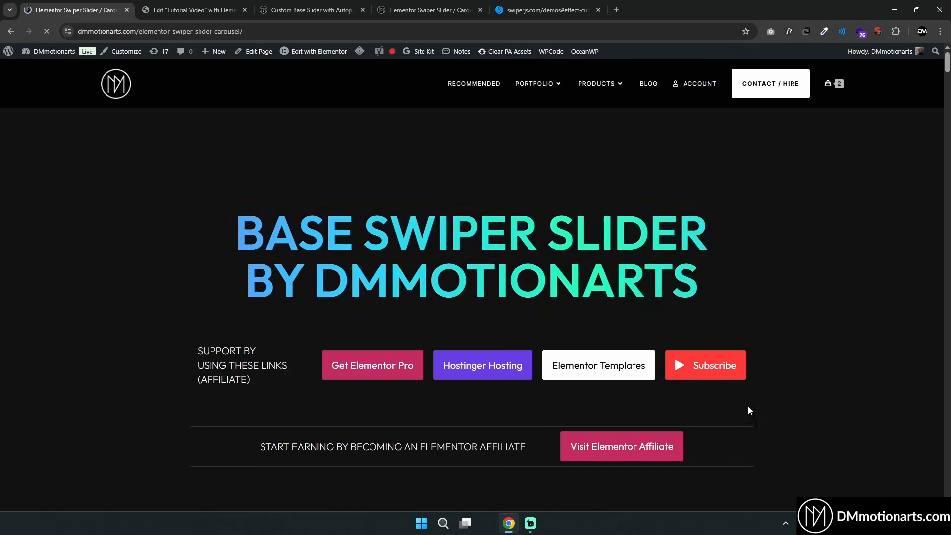
{"action": "scroll", "coordinate": [407, 217], "scroll_direction": "down", "scroll_amount": 10}
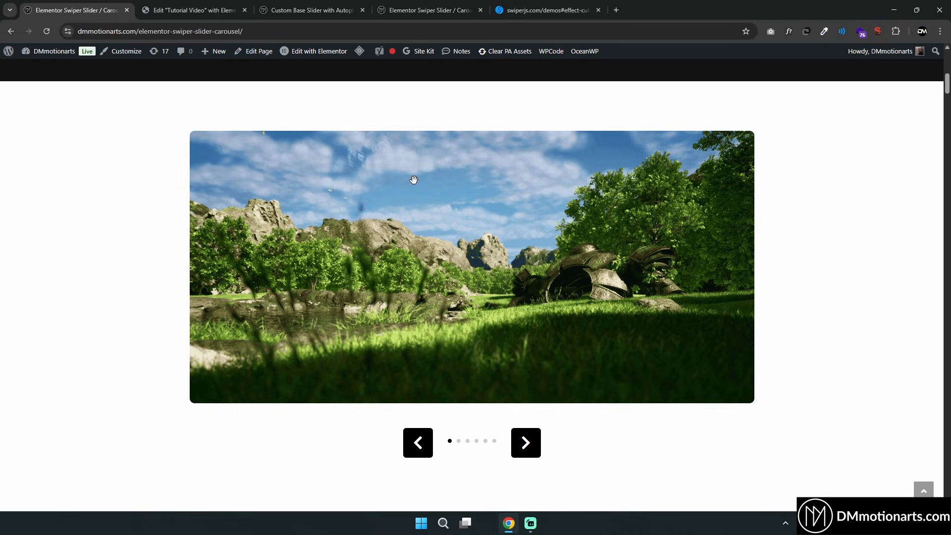
{"action": "scroll", "coordinate": [439, 207], "scroll_direction": "down", "scroll_amount": 1}
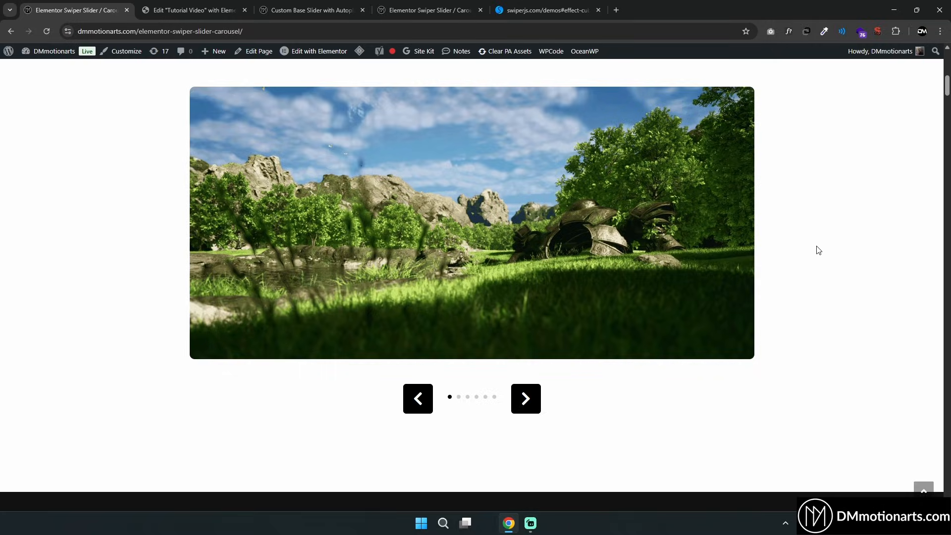
Swipe through the slides of the base Swiper slider demo and scroll down the page
{"action": "left_click_drag", "start_coordinate": [614, 225], "coordinate": [460, 245]}
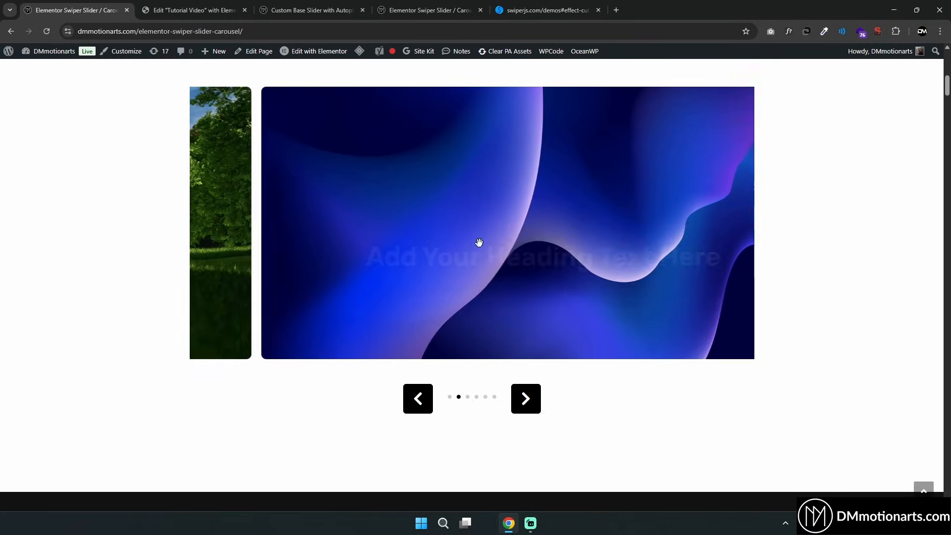
{"action": "left_click_drag", "start_coordinate": [617, 246], "coordinate": [566, 248]}
{"action": "mouse_move", "coordinate": [696, 249]}
{"action": "left_mouse_down"}
{"action": "mouse_move", "coordinate": [376, 246]}
{"action": "mouse_move", "coordinate": [692, 243]}
{"action": "left_mouse_up"}
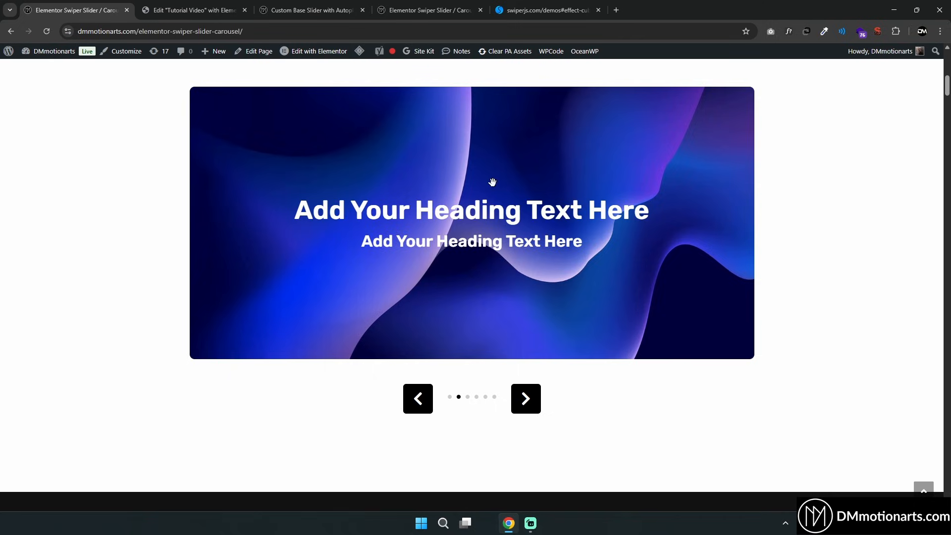
{"action": "left_click_drag", "start_coordinate": [508, 217], "coordinate": [301, 213]}
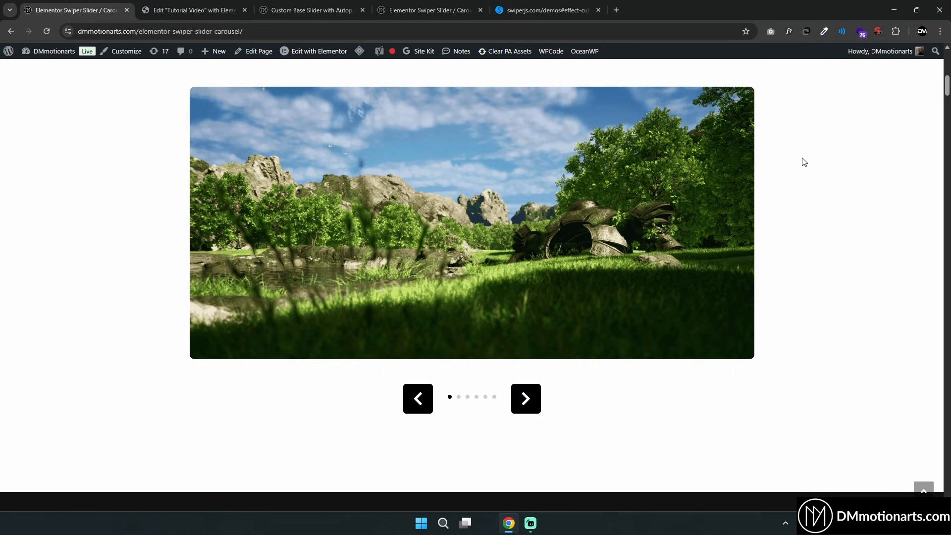
{"action": "scroll", "coordinate": [798, 195], "scroll_direction": "up", "scroll_amount": 1}
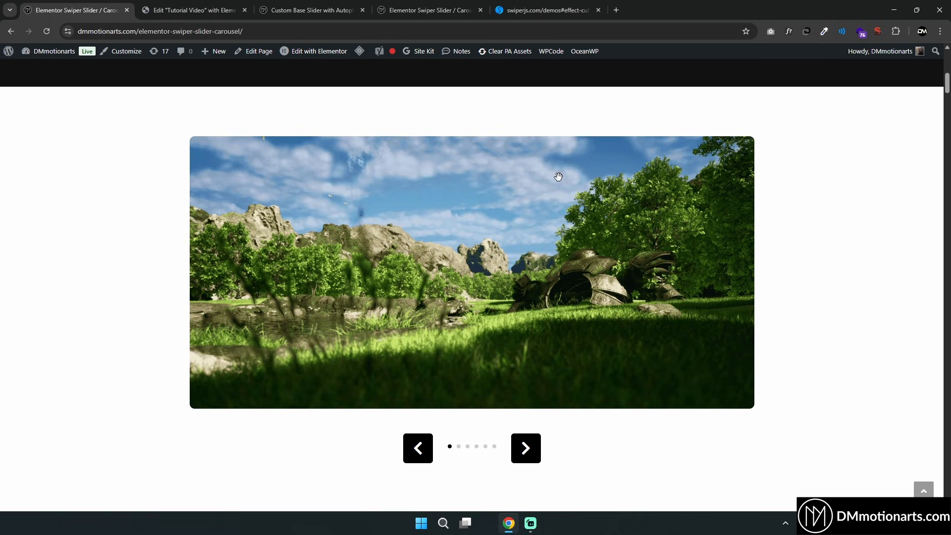
{"action": "scroll", "coordinate": [762, 195], "scroll_direction": "down", "scroll_amount": 1}
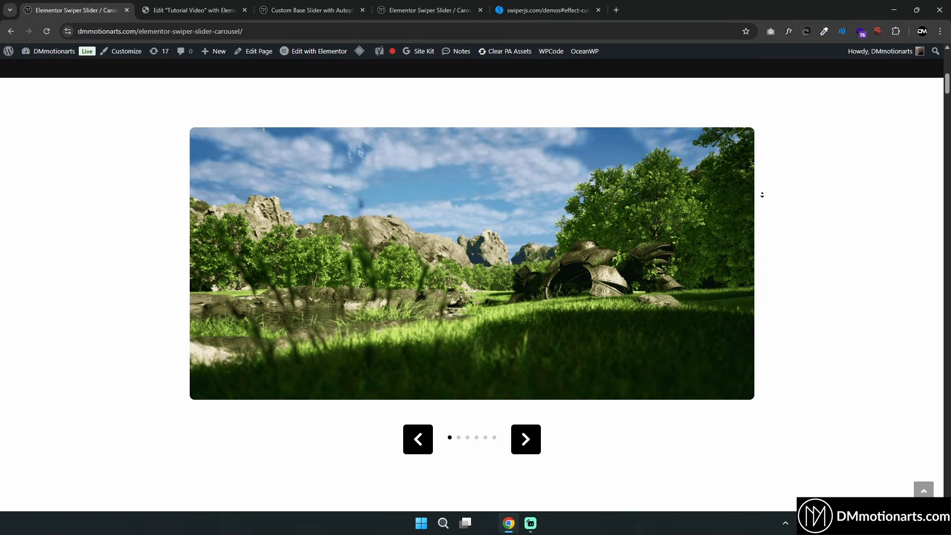
{"action": "scroll", "coordinate": [762, 196], "scroll_direction": "down", "scroll_amount": 1}
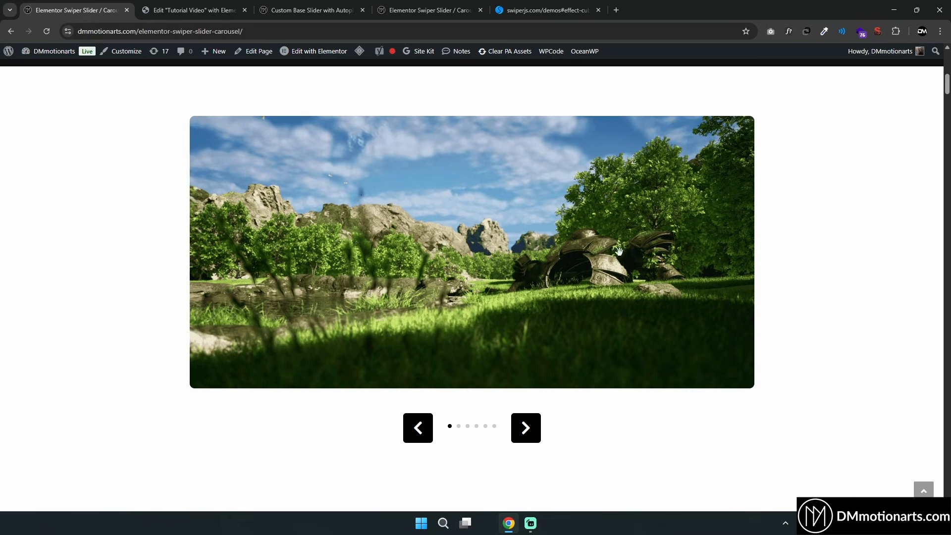
{"action": "left_click_drag", "start_coordinate": [620, 251], "coordinate": [476, 238]}
{"action": "left_click_drag", "start_coordinate": [584, 236], "coordinate": [446, 238]}
{"action": "left_click_drag", "start_coordinate": [531, 240], "coordinate": [431, 235]}
{"action": "left_click_drag", "start_coordinate": [527, 238], "coordinate": [392, 234]}
{"action": "scroll", "coordinate": [468, 234], "scroll_direction": "down", "scroll_amount": 2}
{"action": "scroll", "coordinate": [471, 237], "scroll_direction": "down", "scroll_amount": 8}
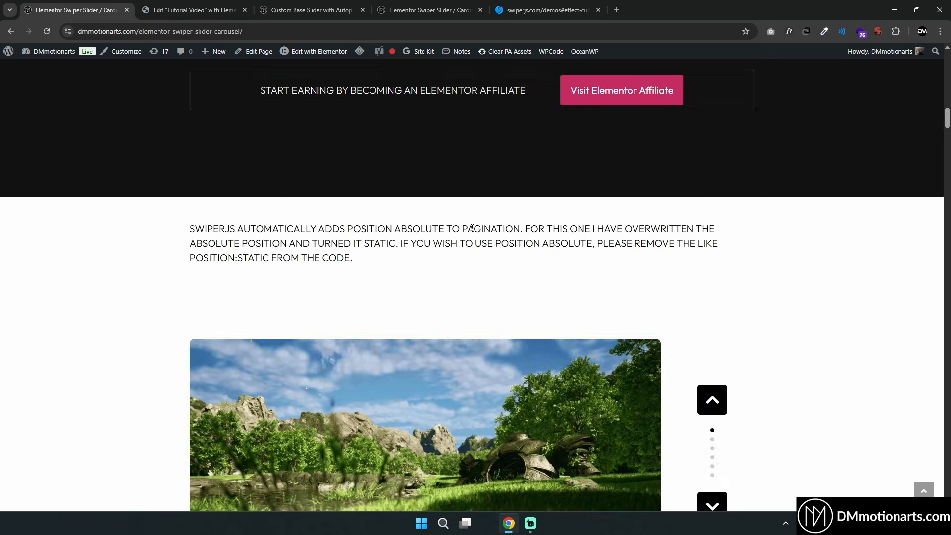
Step through the vertical slider demo with its down arrow and swipe its slides
{"action": "left_click", "coordinate": [713, 366]}
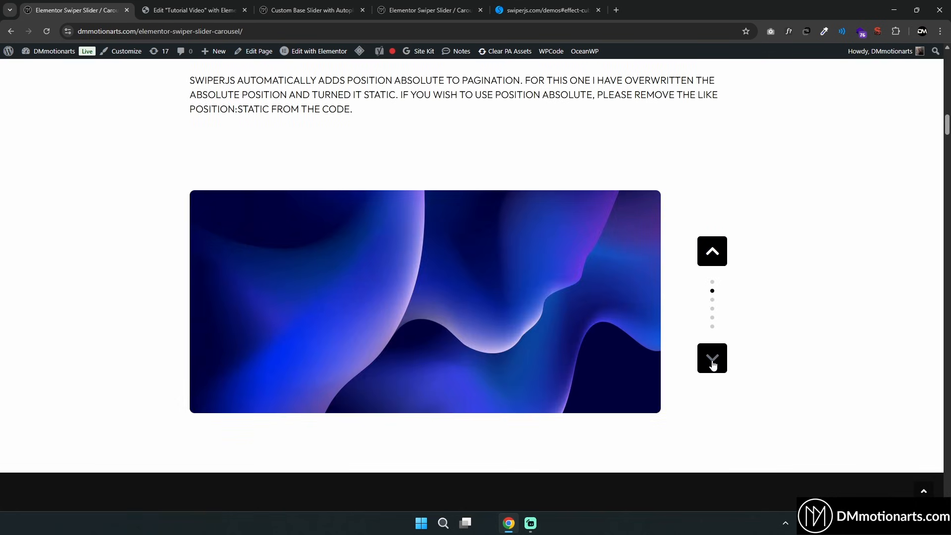
{"action": "left_click", "coordinate": [712, 366]}
{"action": "left_click", "coordinate": [713, 365]}
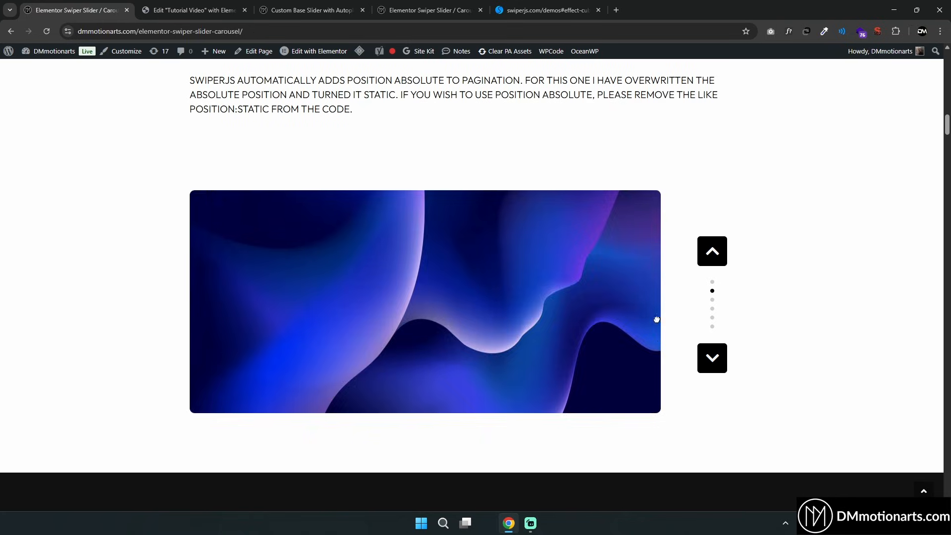
{"action": "scroll", "coordinate": [632, 247], "scroll_direction": "down", "scroll_amount": 3}
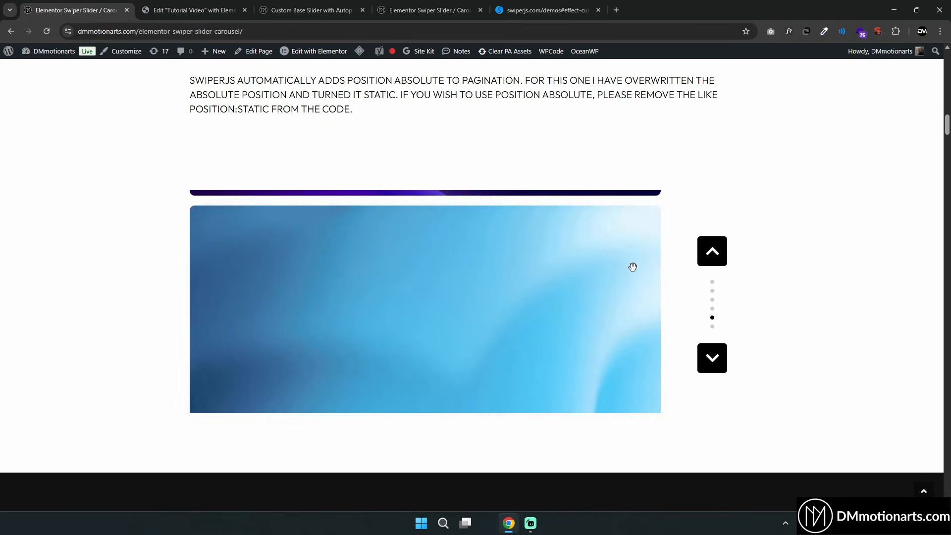
{"action": "scroll", "coordinate": [633, 267], "scroll_direction": "down", "scroll_amount": 2}
{"action": "scroll", "coordinate": [647, 282], "scroll_direction": "up", "scroll_amount": 1}
{"action": "scroll", "coordinate": [564, 286], "scroll_direction": "down", "scroll_amount": 1}
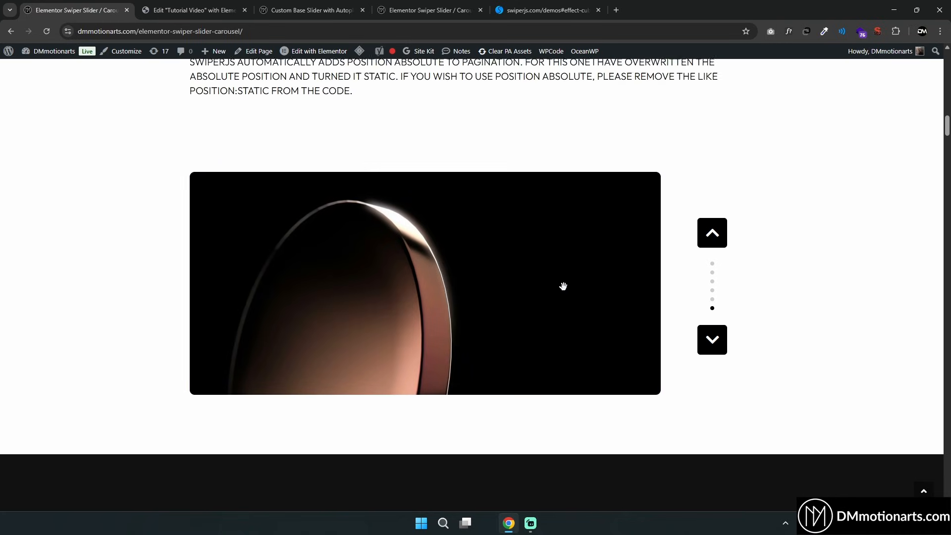
{"action": "scroll", "coordinate": [563, 286], "scroll_direction": "down", "scroll_amount": 1}
{"action": "left_click_drag", "start_coordinate": [509, 219], "coordinate": [543, 297]}
{"action": "left_click_drag", "start_coordinate": [548, 302], "coordinate": [604, 223]}
{"action": "scroll", "coordinate": [668, 249], "scroll_direction": "down", "scroll_amount": 7}
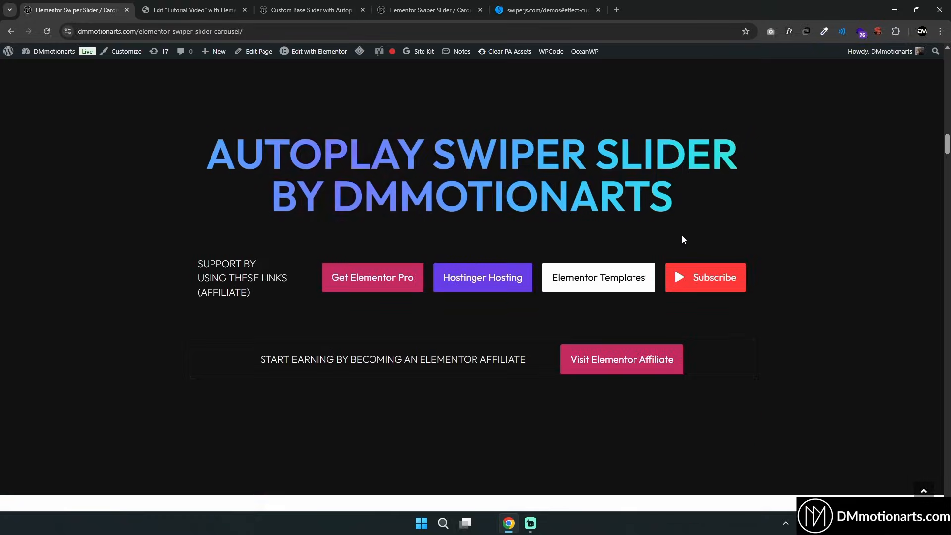
Scroll down to review the autoplay slider and the horizontal cube slider demos
{"action": "scroll", "coordinate": [748, 235], "scroll_direction": "down", "scroll_amount": 4}
{"action": "scroll", "coordinate": [748, 235], "scroll_direction": "down", "scroll_amount": 4}
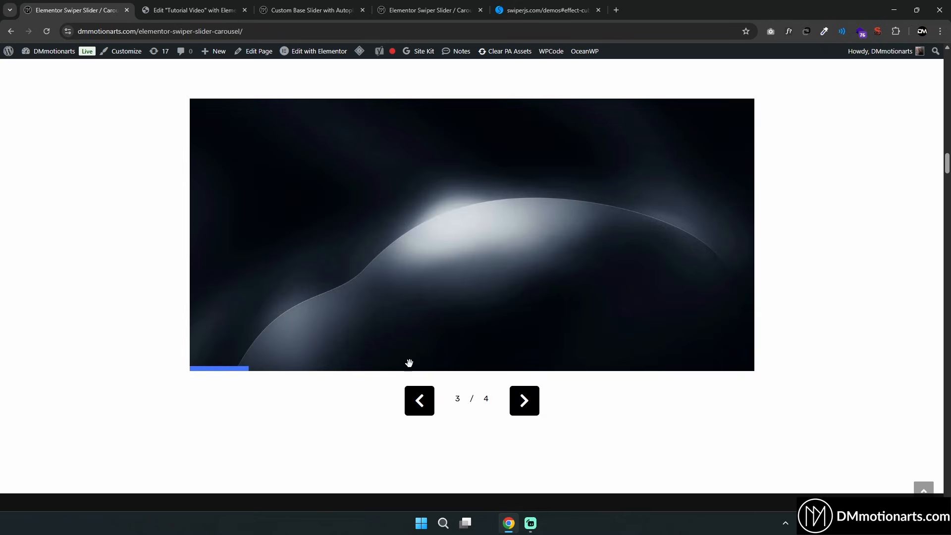
{"action": "scroll", "coordinate": [852, 313], "scroll_direction": "up", "scroll_amount": 8}
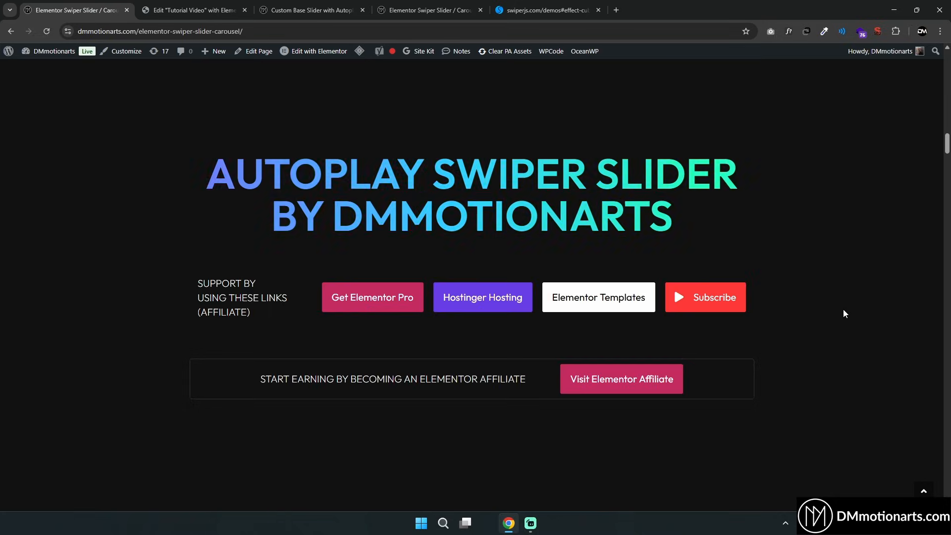
{"action": "scroll", "coordinate": [844, 310], "scroll_direction": "down", "scroll_amount": 15}
{"action": "scroll", "coordinate": [840, 312], "scroll_direction": "down", "scroll_amount": 9}
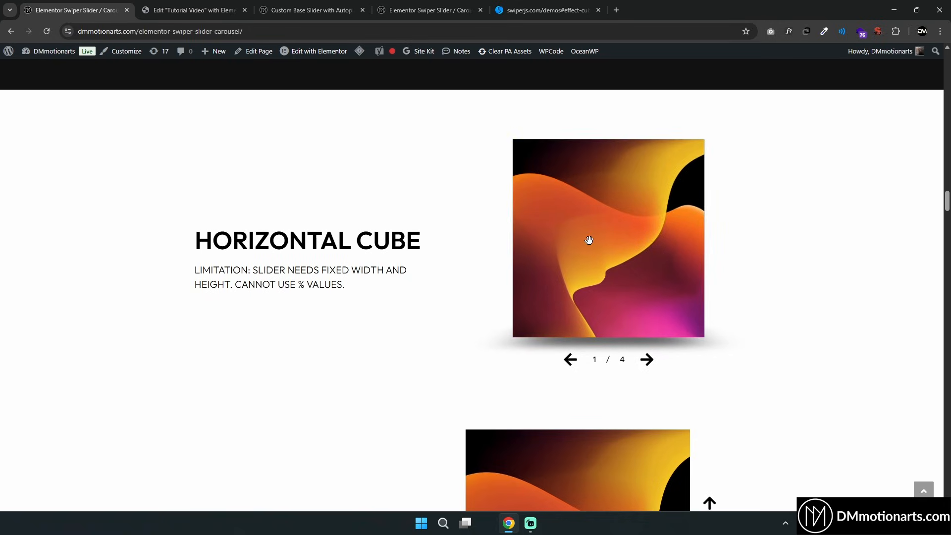
Swipe the horizontal cube slider demo and scroll down to the next carousel demo
{"action": "scroll", "coordinate": [771, 268], "scroll_direction": "down", "scroll_amount": 5}
{"action": "left_click_drag", "start_coordinate": [636, 298], "coordinate": [649, 228]}
{"action": "left_click_drag", "start_coordinate": [649, 297], "coordinate": [649, 237]}
{"action": "scroll", "coordinate": [773, 286], "scroll_direction": "down", "scroll_amount": 3}
{"action": "scroll", "coordinate": [773, 284], "scroll_direction": "down", "scroll_amount": 14}
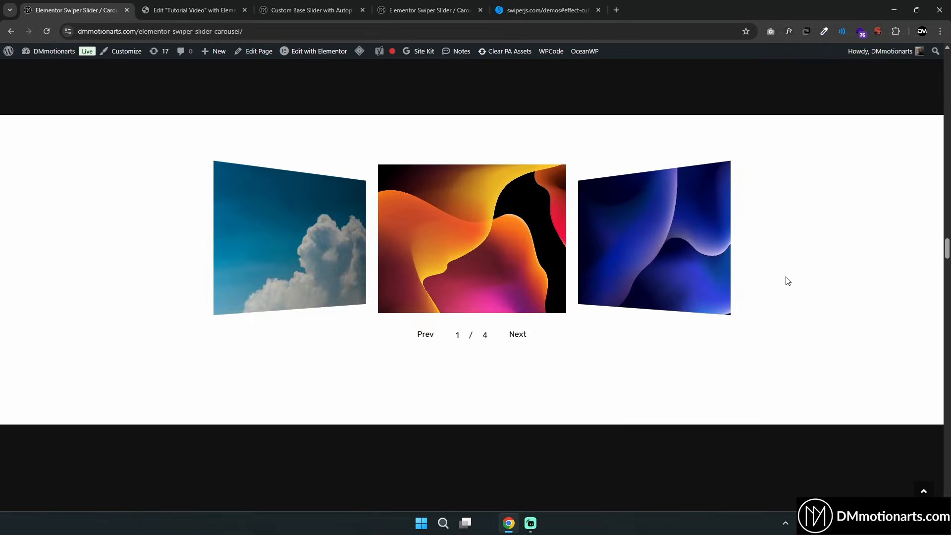
Swipe the 3D carousel demo and step through its slides with the Next and Prev controls
{"action": "left_click_drag", "start_coordinate": [569, 265], "coordinate": [467, 262]}
{"action": "left_click", "coordinate": [518, 335]}
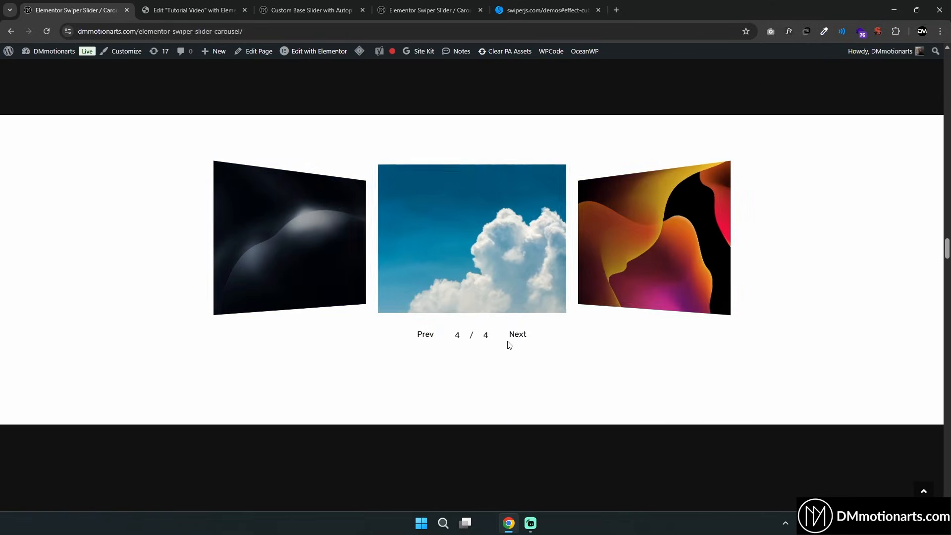
{"action": "left_click", "coordinate": [517, 335]}
{"action": "left_click", "coordinate": [518, 335]}
{"action": "left_click", "coordinate": [425, 335]}
{"action": "left_click", "coordinate": [426, 335]}
{"action": "left_click", "coordinate": [517, 336]}
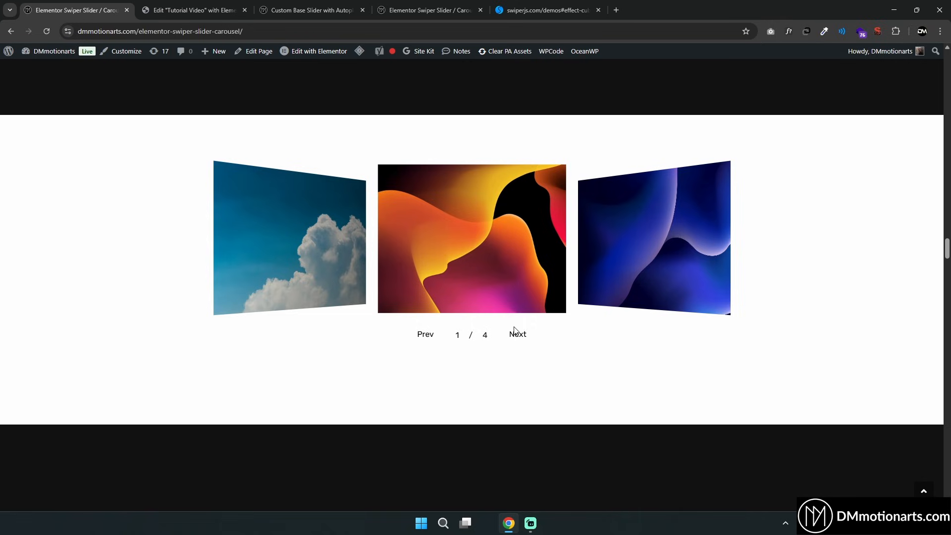
{"action": "left_click", "coordinate": [519, 336]}
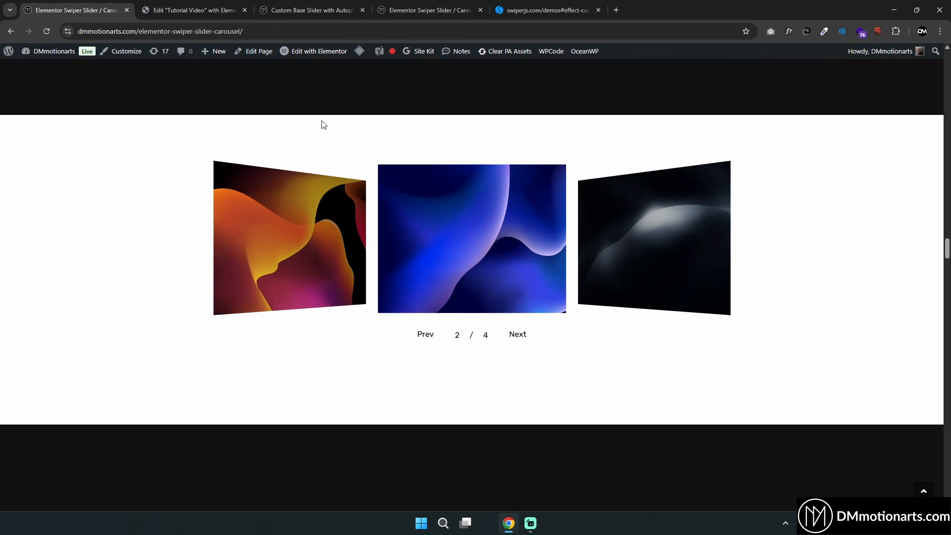
Swipe the 3D carousel once more and scroll down to the Card Swiper Slider section
{"action": "left_click_drag", "start_coordinate": [523, 251], "coordinate": [450, 227]}
{"action": "scroll", "coordinate": [406, 291], "scroll_direction": "down", "scroll_amount": 10}
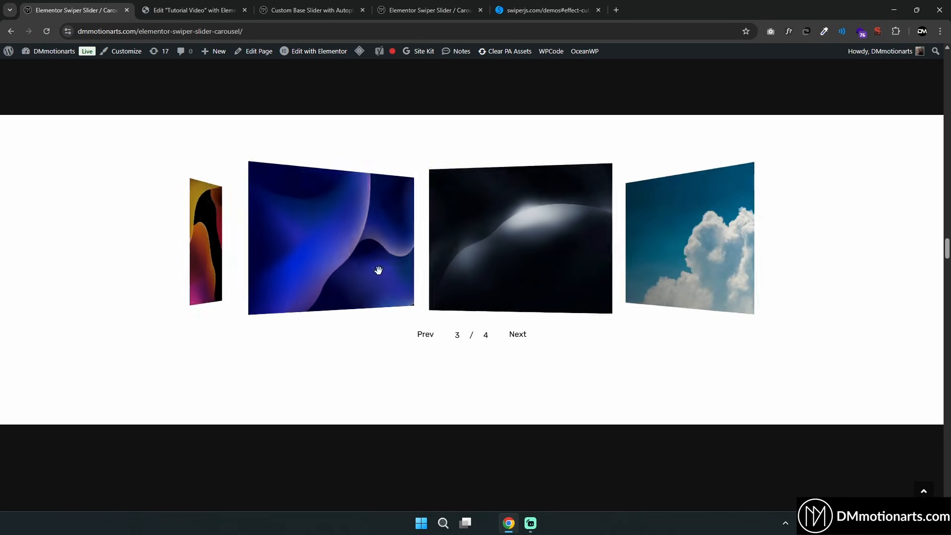
{"action": "scroll", "coordinate": [429, 261], "scroll_direction": "down", "scroll_amount": 8}
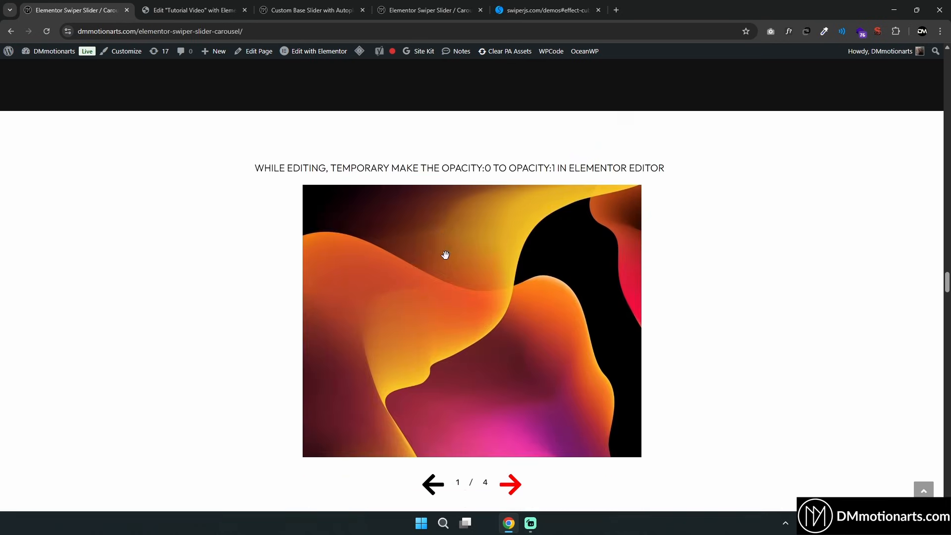
{"action": "scroll", "coordinate": [322, 275], "scroll_direction": "down", "scroll_amount": 15}
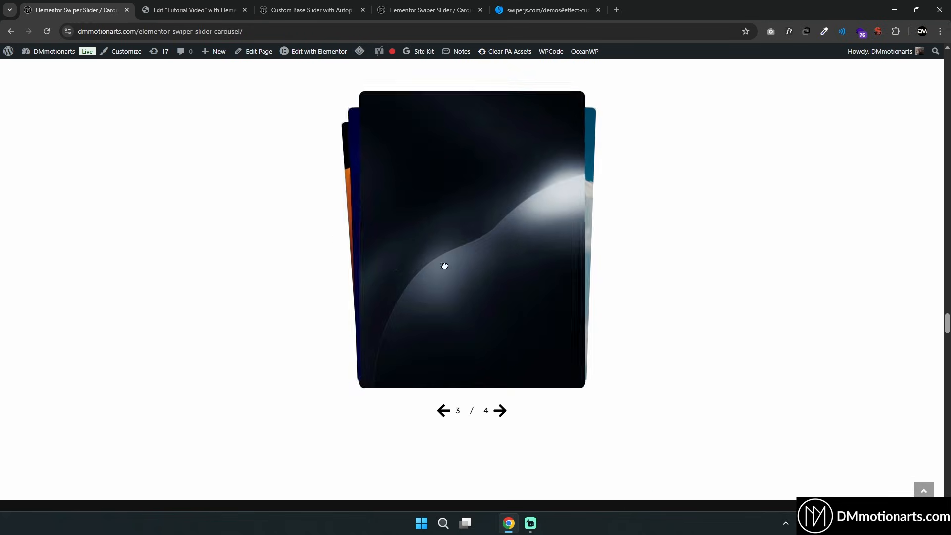
Swipe the stacked card slider demo and scroll on to the custom effects slider
{"action": "left_click_drag", "start_coordinate": [445, 266], "coordinate": [658, 268]}
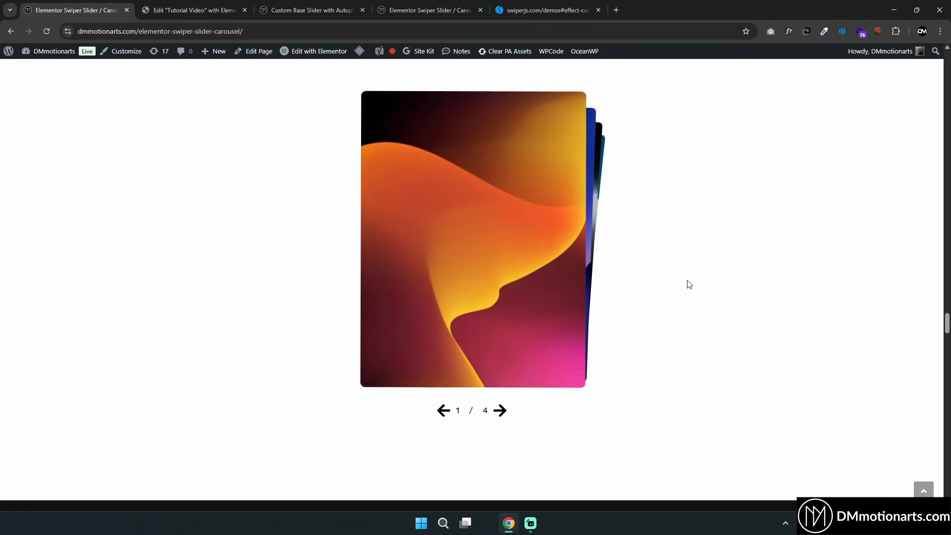
{"action": "mouse_move", "coordinate": [422, 280]}
{"action": "left_mouse_down"}
{"action": "mouse_move", "coordinate": [850, 266]}
{"action": "mouse_move", "coordinate": [200, 277]}
{"action": "mouse_move", "coordinate": [480, 262]}
{"action": "mouse_move", "coordinate": [336, 263]}
{"action": "mouse_move", "coordinate": [435, 251]}
{"action": "mouse_move", "coordinate": [415, 265]}
{"action": "left_mouse_up"}
{"action": "scroll", "coordinate": [444, 257], "scroll_direction": "down", "scroll_amount": 15}
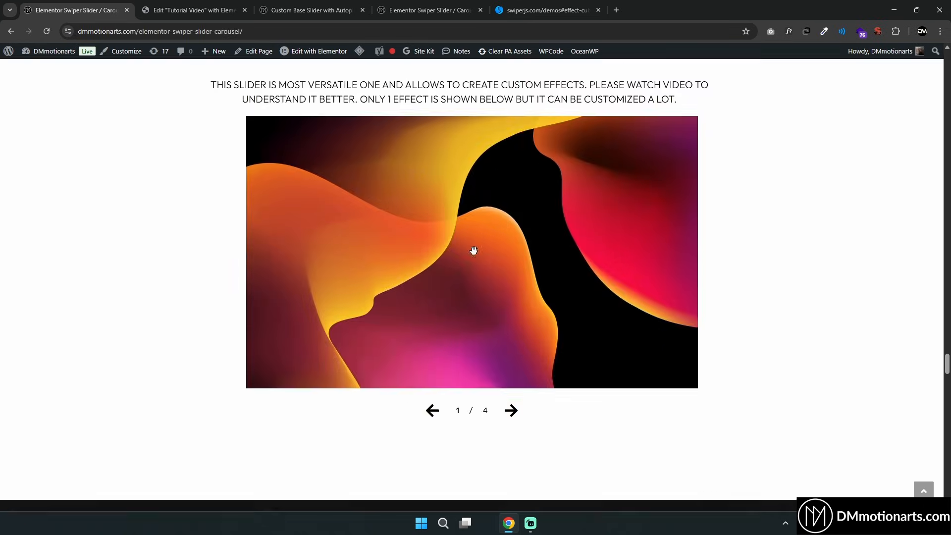
Swipe back and forth through the custom effects slider demo
{"action": "left_click_drag", "start_coordinate": [507, 275], "coordinate": [396, 282]}
{"action": "left_click_drag", "start_coordinate": [496, 278], "coordinate": [382, 285]}
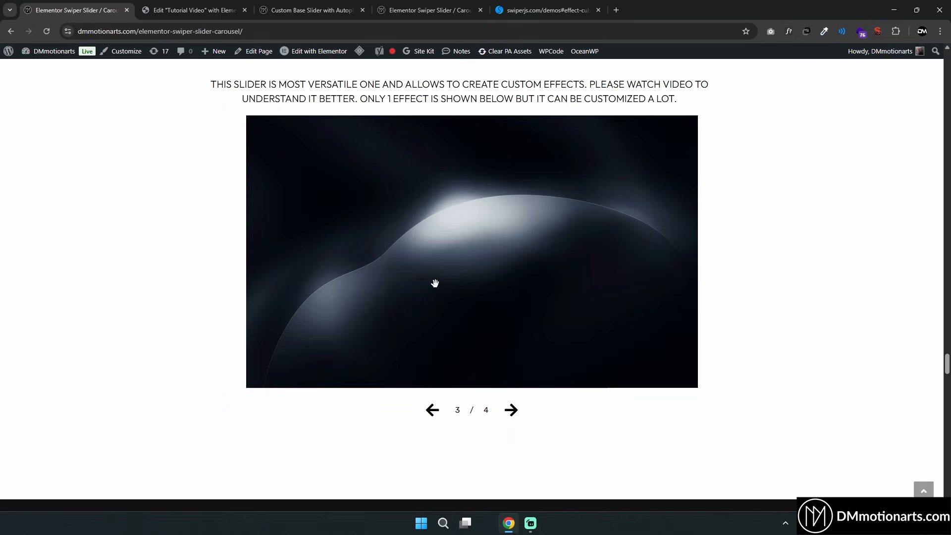
{"action": "left_click_drag", "start_coordinate": [466, 279], "coordinate": [337, 269]}
{"action": "left_click_drag", "start_coordinate": [425, 269], "coordinate": [451, 270]}
{"action": "left_click_drag", "start_coordinate": [376, 270], "coordinate": [592, 263]}
{"action": "left_click_drag", "start_coordinate": [476, 260], "coordinate": [519, 258]}
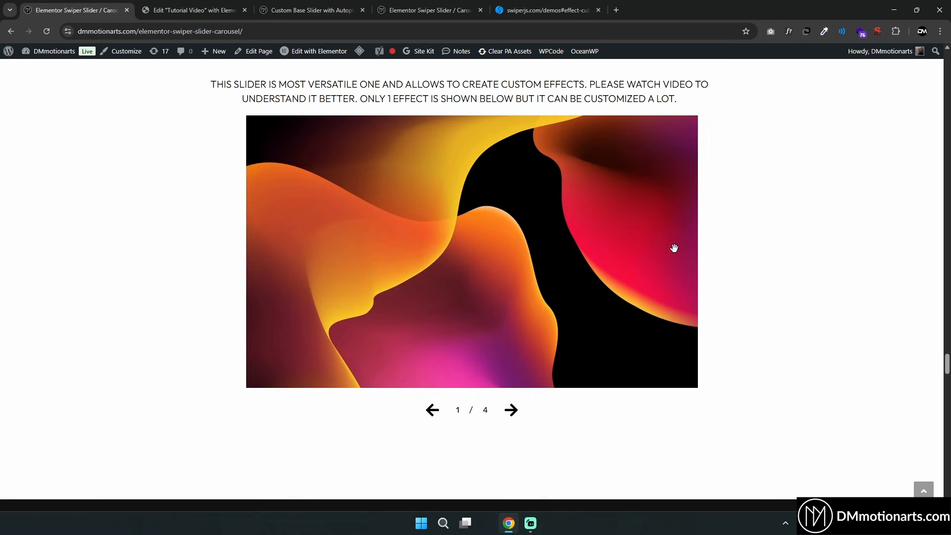
Scroll through the thumbnail gallery slider demo and down to the tilted card slider
{"action": "scroll", "coordinate": [515, 248], "scroll_direction": "down", "scroll_amount": 15}
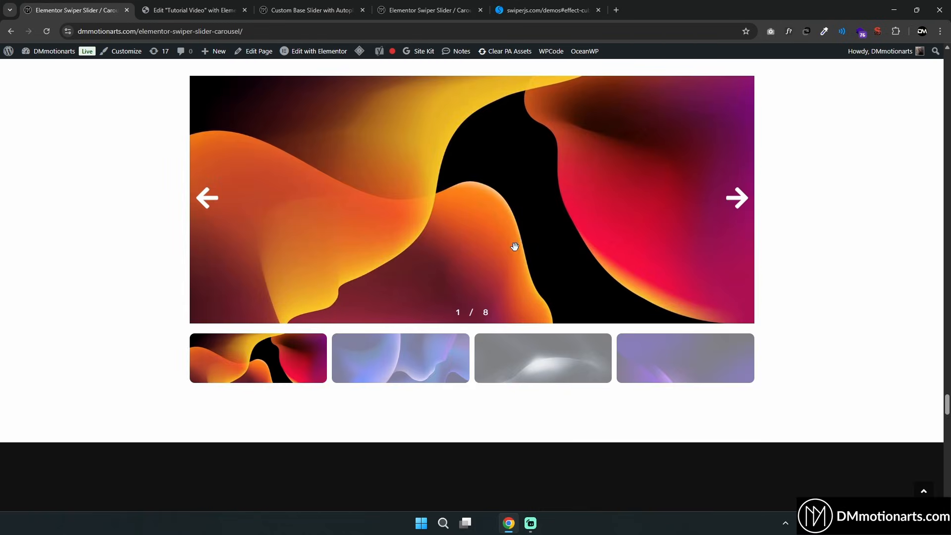
{"action": "scroll", "coordinate": [514, 247], "scroll_direction": "up", "scroll_amount": 1}
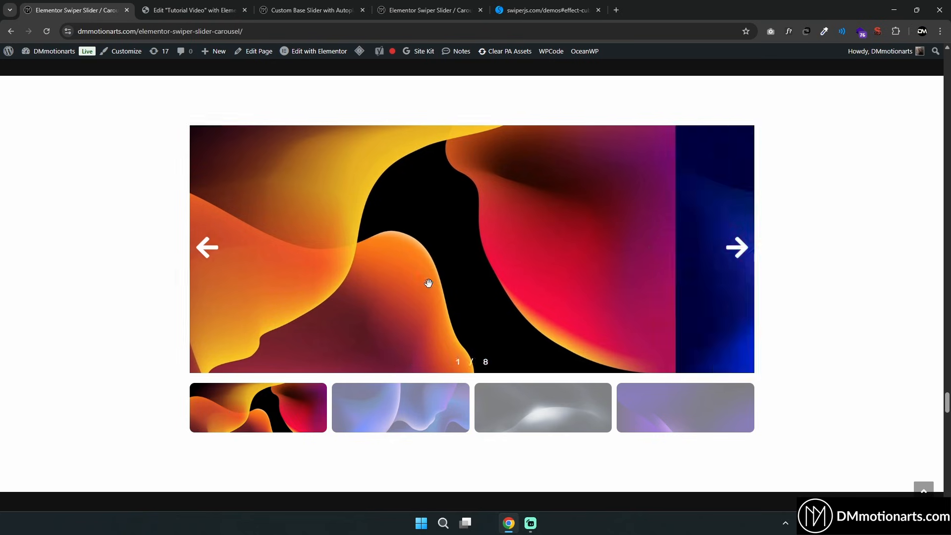
{"action": "scroll", "coordinate": [445, 268], "scroll_direction": "down", "scroll_amount": 10}
{"action": "scroll", "coordinate": [461, 270], "scroll_direction": "down", "scroll_amount": 8}
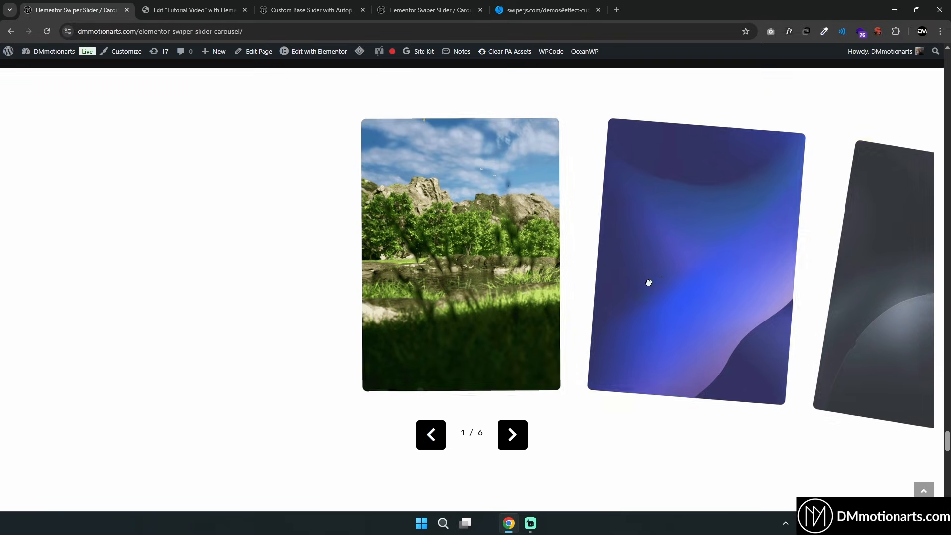
Swipe the tilted card slider and scroll down to the Panorama Swiper Slider section
{"action": "left_click_drag", "start_coordinate": [649, 282], "coordinate": [557, 277]}
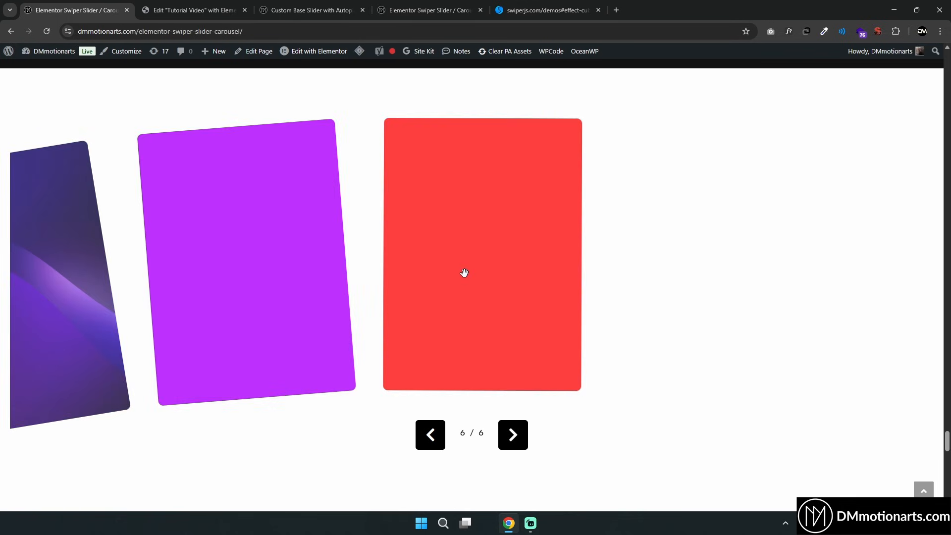
{"action": "scroll", "coordinate": [441, 257], "scroll_direction": "down", "scroll_amount": 10}
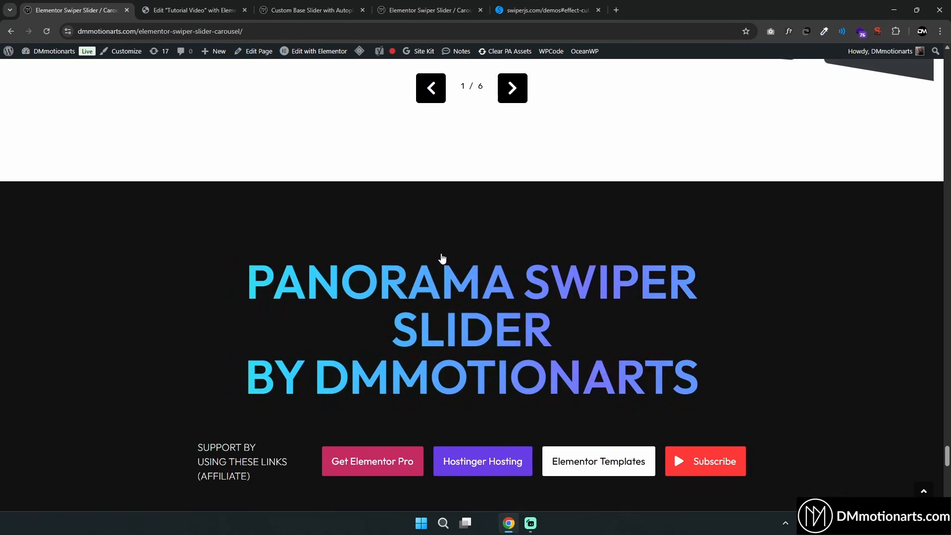
{"action": "scroll", "coordinate": [443, 252], "scroll_direction": "down", "scroll_amount": 7}
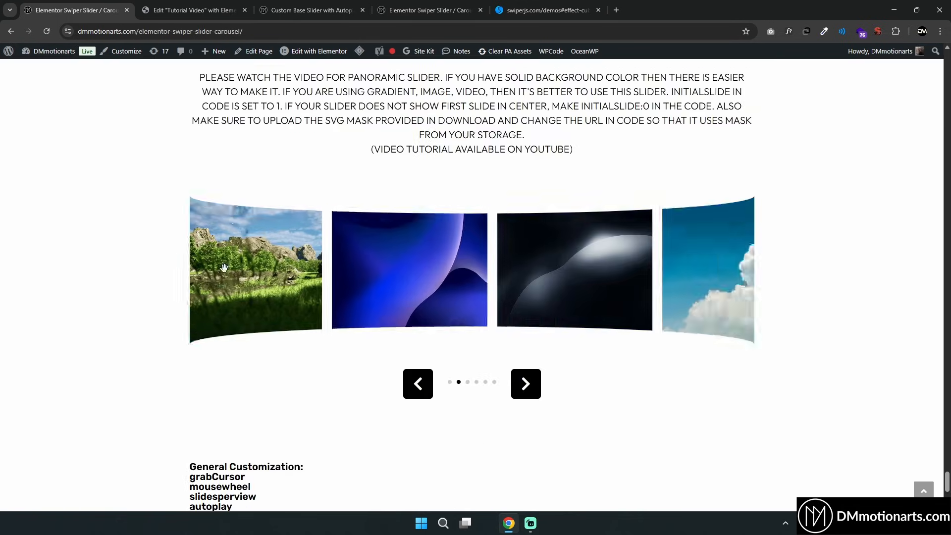
Swipe the panoramic slider demo and scroll through its notes and general customization list
{"action": "left_click_drag", "start_coordinate": [471, 293], "coordinate": [388, 291]}
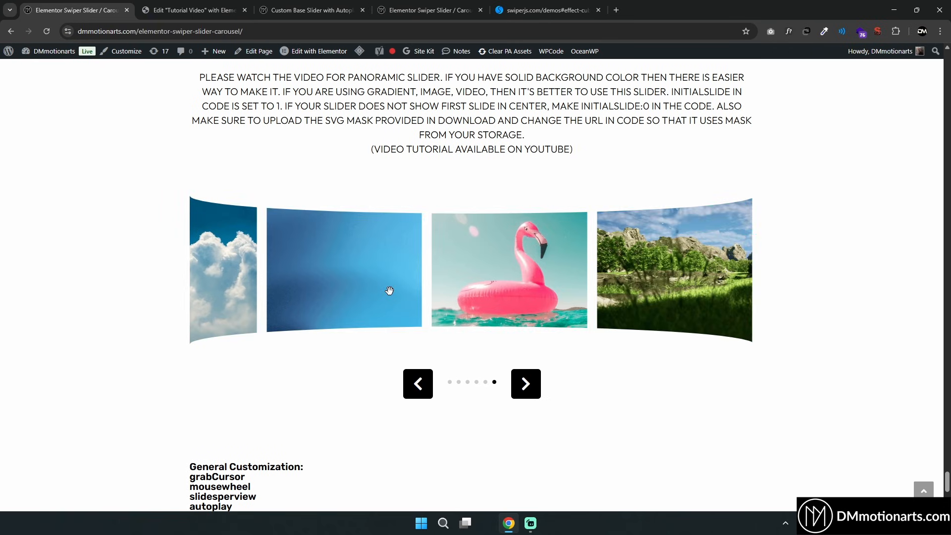
{"action": "scroll", "coordinate": [575, 322], "scroll_direction": "up", "scroll_amount": 1}
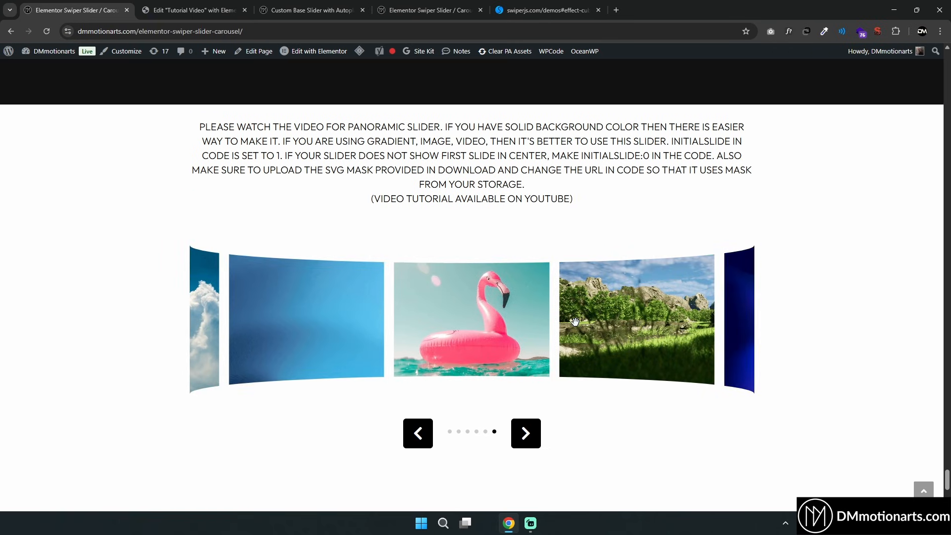
{"action": "scroll", "coordinate": [575, 322], "scroll_direction": "down", "scroll_amount": 1}
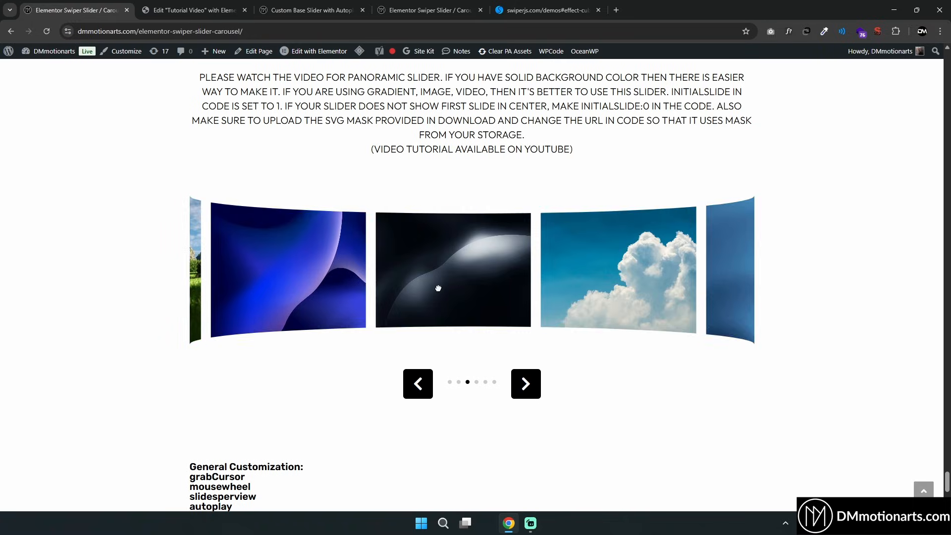
{"action": "scroll", "coordinate": [448, 284], "scroll_direction": "down", "scroll_amount": 5}
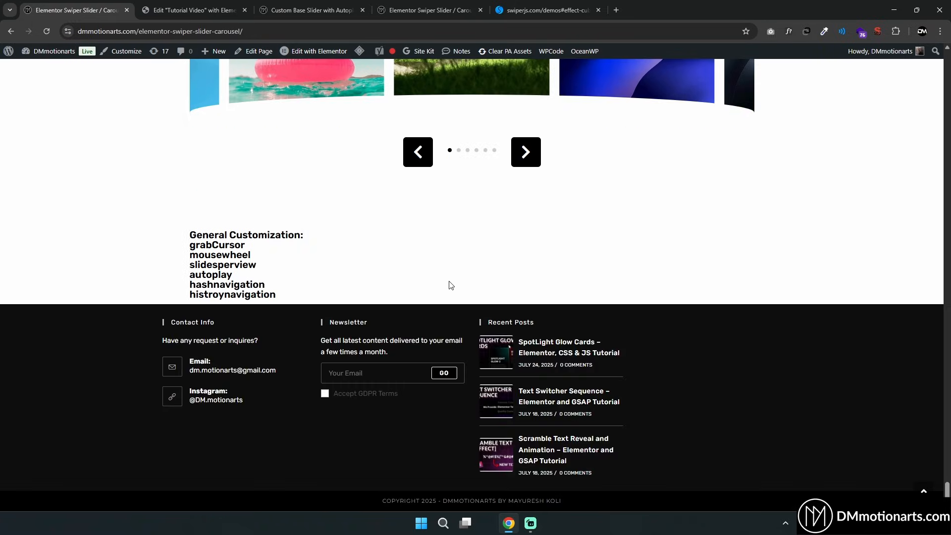
Scroll back to the top of the demo page and switch to the Custom Base Slider with Autoplay tutorial tab
{"action": "scroll", "coordinate": [393, 413], "scroll_direction": "up", "scroll_amount": 20}
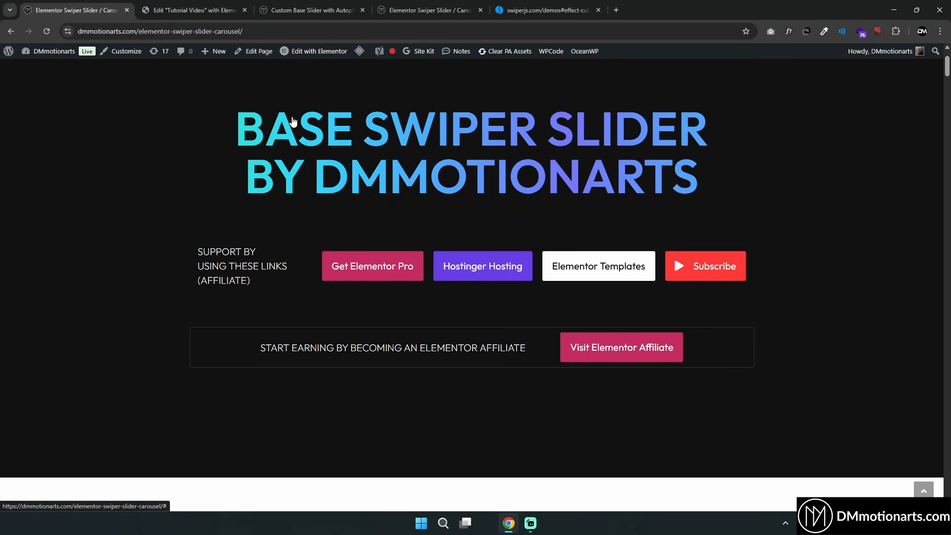
{"action": "scroll", "coordinate": [191, 157], "scroll_direction": "up", "scroll_amount": 1}
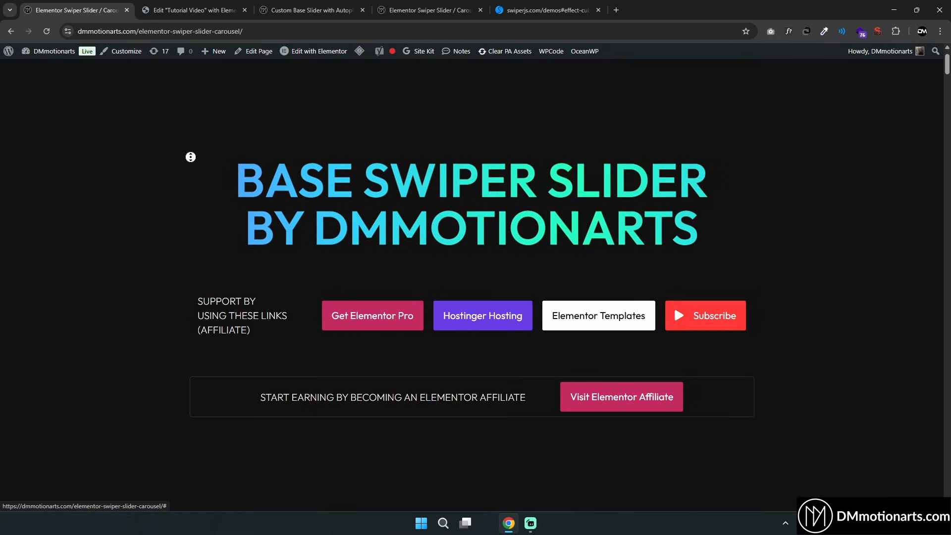
{"action": "scroll", "coordinate": [191, 168], "scroll_direction": "down", "scroll_amount": 1}
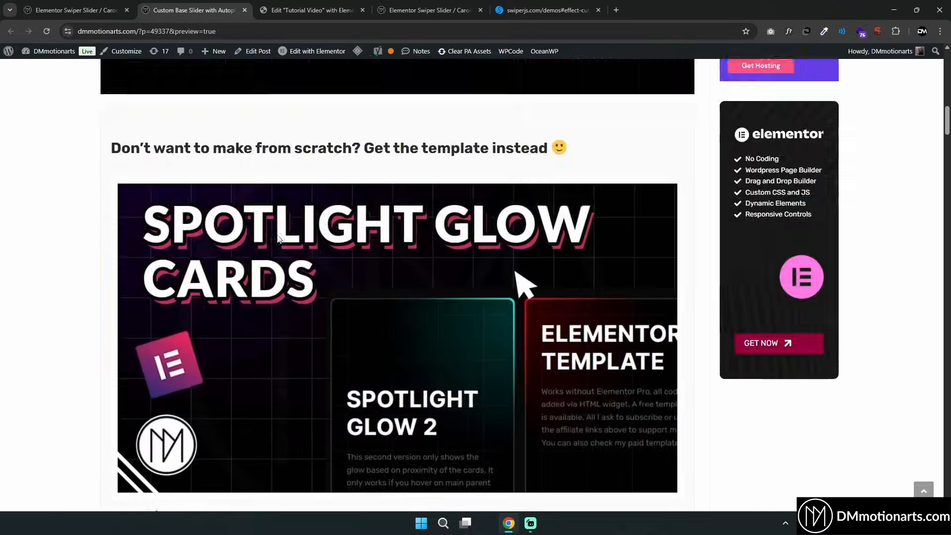
{"action": "scroll", "coordinate": [279, 228], "scroll_direction": "up", "scroll_amount": 15}
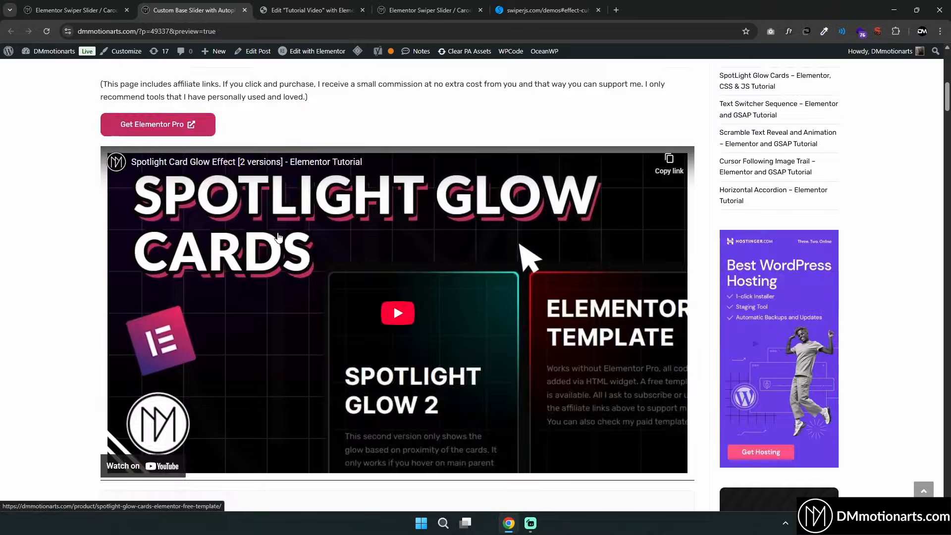
Scroll through the Custom Base Slider tutorial post to its layout structure and slider demo
{"action": "scroll", "coordinate": [249, 196], "scroll_direction": "down", "scroll_amount": 1}
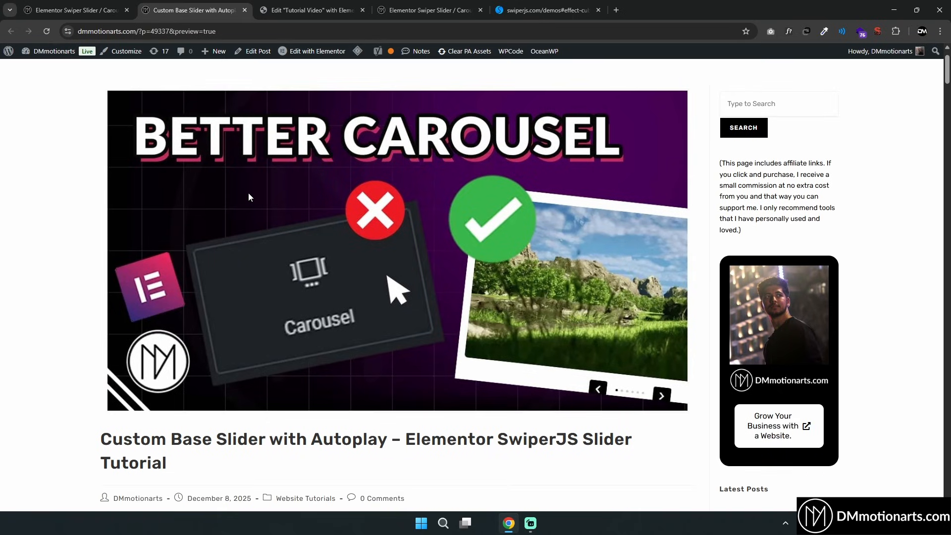
{"action": "scroll", "coordinate": [251, 183], "scroll_direction": "down", "scroll_amount": 15}
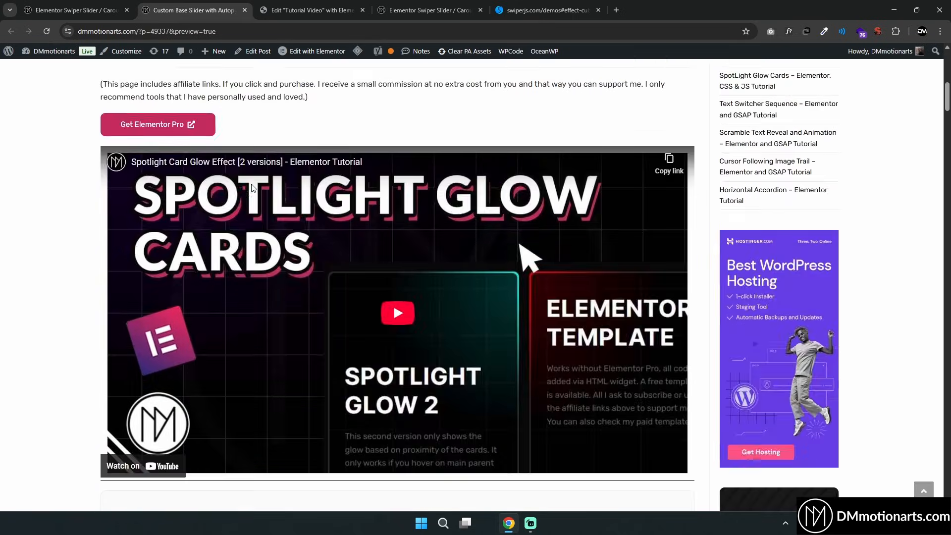
{"action": "scroll", "coordinate": [326, 272], "scroll_direction": "down", "scroll_amount": 13}
{"action": "scroll", "coordinate": [337, 265], "scroll_direction": "up", "scroll_amount": 14}
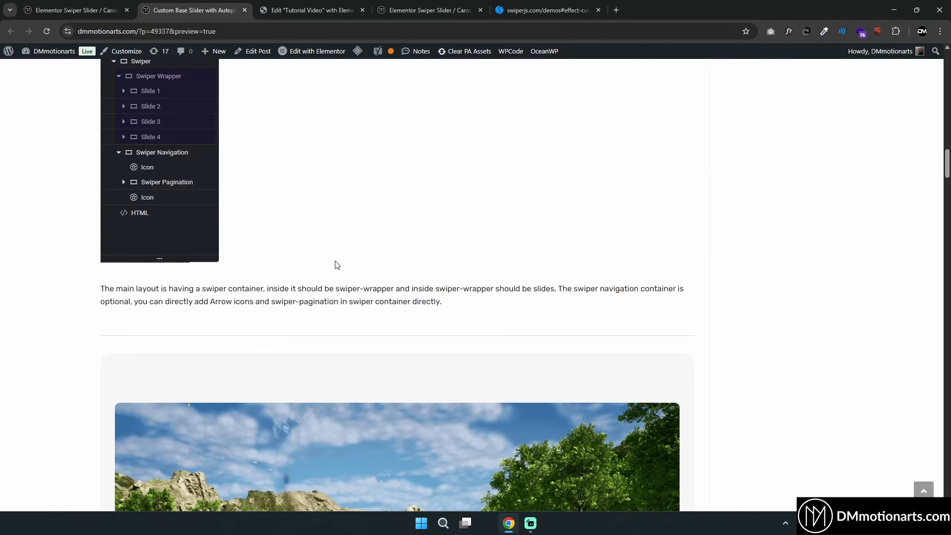
{"action": "scroll", "coordinate": [439, 314], "scroll_direction": "up", "scroll_amount": 10}
{"action": "scroll", "coordinate": [475, 238], "scroll_direction": "down", "scroll_amount": 20}
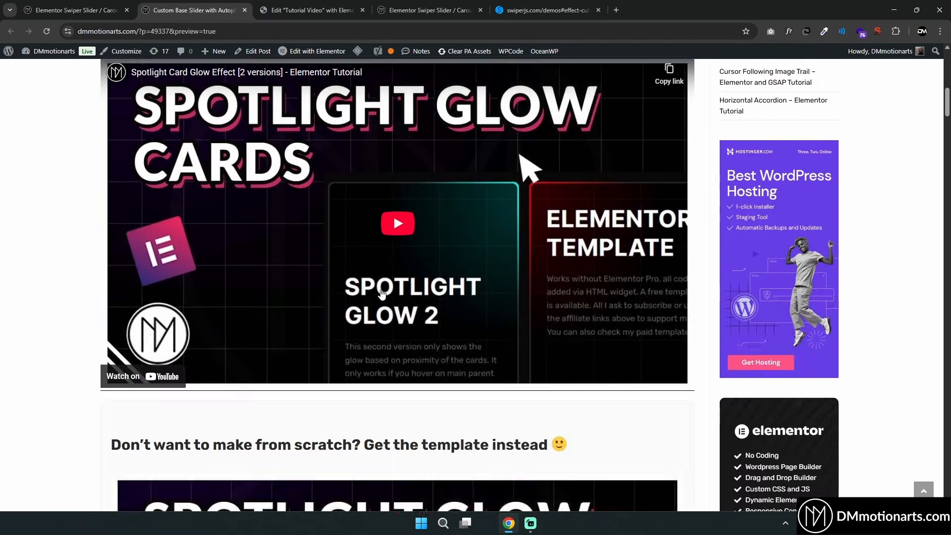
{"action": "scroll", "coordinate": [294, 226], "scroll_direction": "down", "scroll_amount": 11}
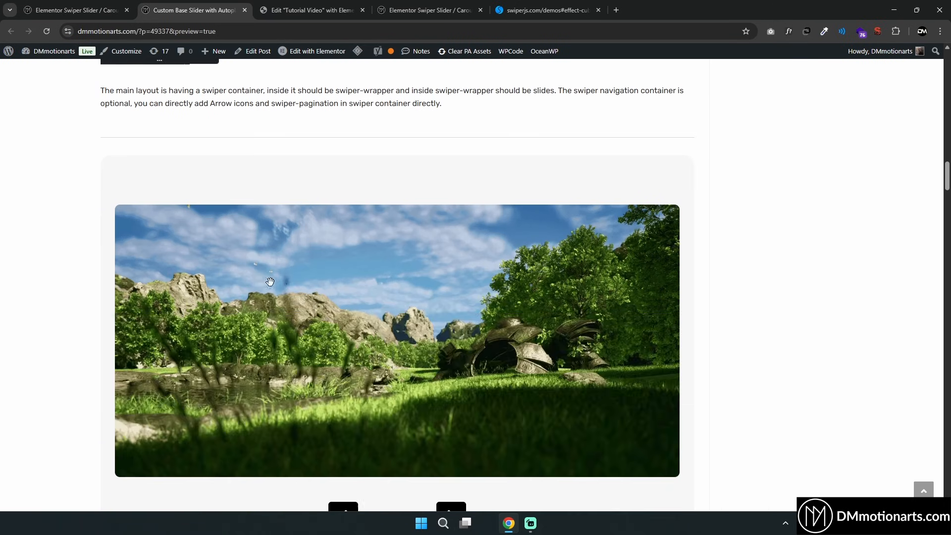
{"action": "scroll", "coordinate": [442, 344], "scroll_direction": "down", "scroll_amount": 6}
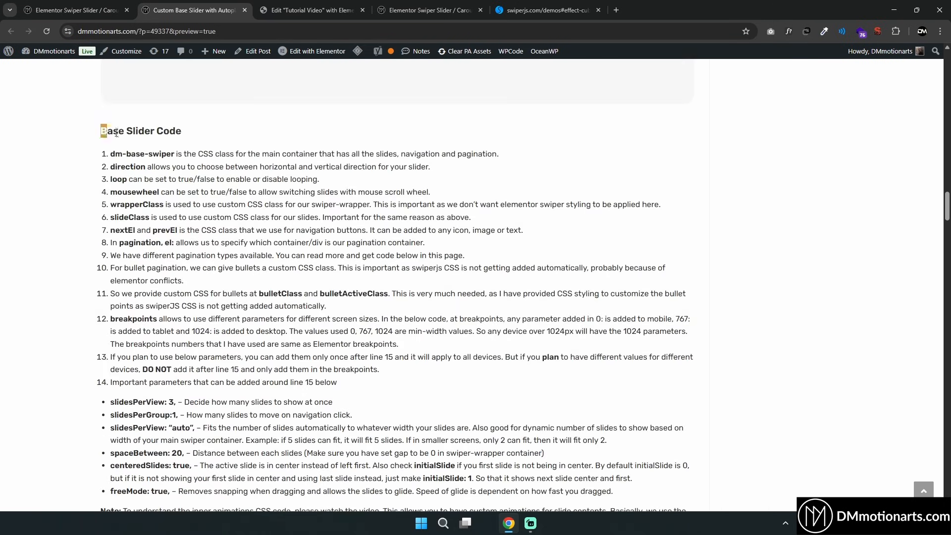
Highlight the Base Slider Code explanation list and scroll through it to the code block
{"action": "left_click_drag", "start_coordinate": [116, 132], "coordinate": [773, 403]}
{"action": "left_click", "coordinate": [773, 403]}
{"action": "scroll", "coordinate": [339, 326], "scroll_direction": "down", "scroll_amount": 5}
{"action": "scroll", "coordinate": [241, 330], "scroll_direction": "up", "scroll_amount": 1}
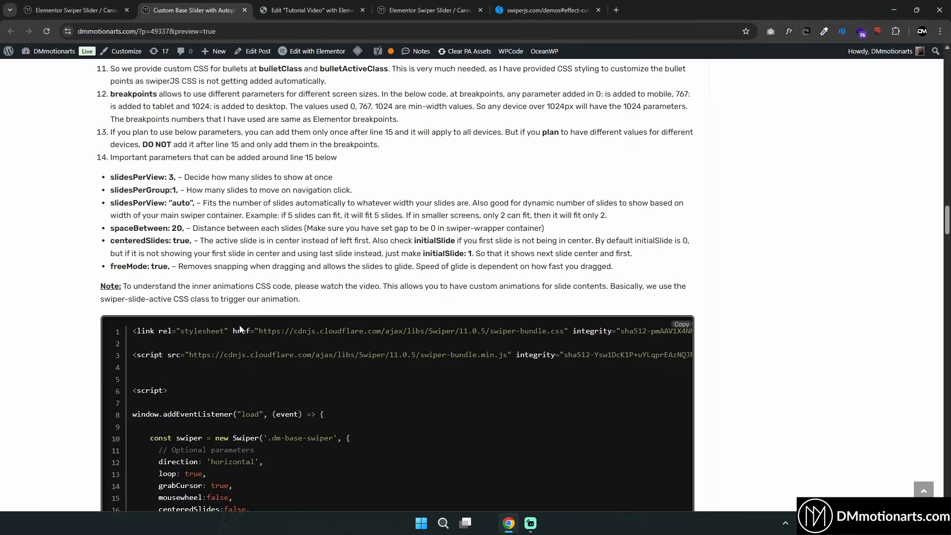
{"action": "scroll", "coordinate": [241, 330], "scroll_direction": "up", "scroll_amount": 2}
{"action": "scroll", "coordinate": [213, 309], "scroll_direction": "up", "scroll_amount": 7}
Review the Base Slider Code parameter list, including the important parameters like slidesPerView and spaceBetween
{"action": "left_click_drag", "start_coordinate": [308, 375], "coordinate": [72, 336]}
{"action": "left_click", "coordinate": [72, 336]}
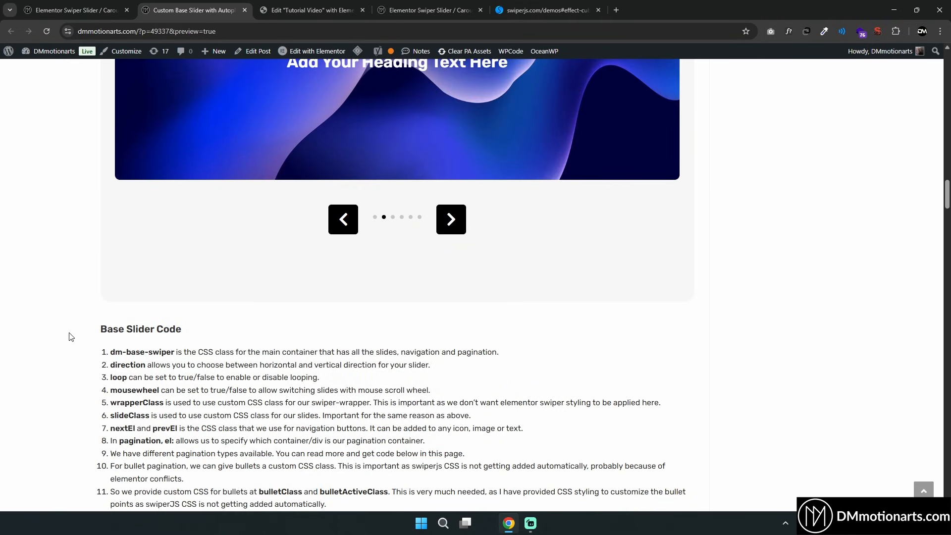
{"action": "scroll", "coordinate": [79, 331], "scroll_direction": "down", "scroll_amount": 4}
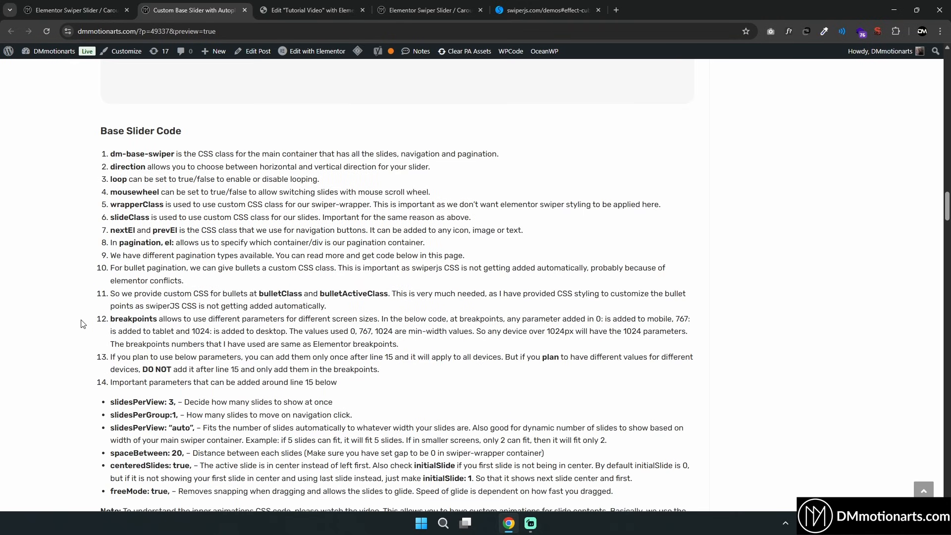
{"action": "scroll", "coordinate": [85, 322], "scroll_direction": "down", "scroll_amount": 5}
{"action": "scroll", "coordinate": [85, 323], "scroll_direction": "up", "scroll_amount": 3}
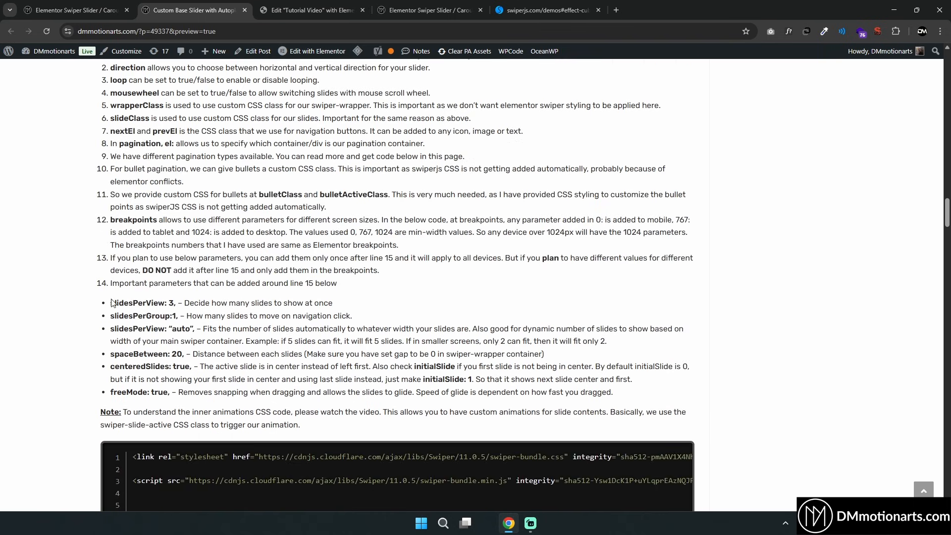
Highlight the important parameters list of the Base Slider Code explanation
{"action": "left_click_drag", "start_coordinate": [111, 302], "coordinate": [384, 391]}
{"action": "left_click", "coordinate": [384, 391]}
{"action": "left_click_drag", "start_coordinate": [638, 399], "coordinate": [104, 310]}
{"action": "left_click", "coordinate": [104, 309]}
Scroll through the base slider JavaScript code, breakpoints and CSS styling in the tutorial code block
{"action": "scroll", "coordinate": [105, 308], "scroll_direction": "down", "scroll_amount": 20}
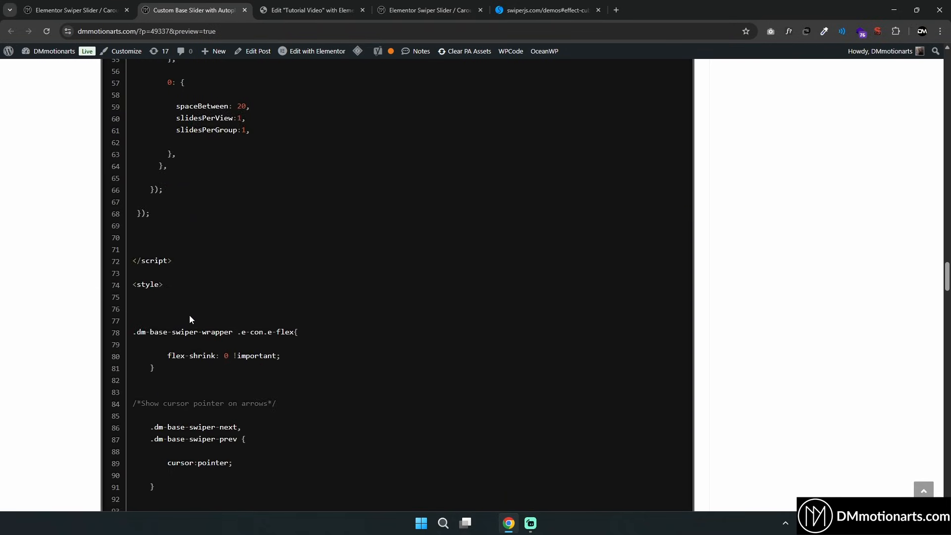
{"action": "scroll", "coordinate": [192, 313], "scroll_direction": "down", "scroll_amount": 6}
{"action": "scroll", "coordinate": [235, 329], "scroll_direction": "up", "scroll_amount": 20}
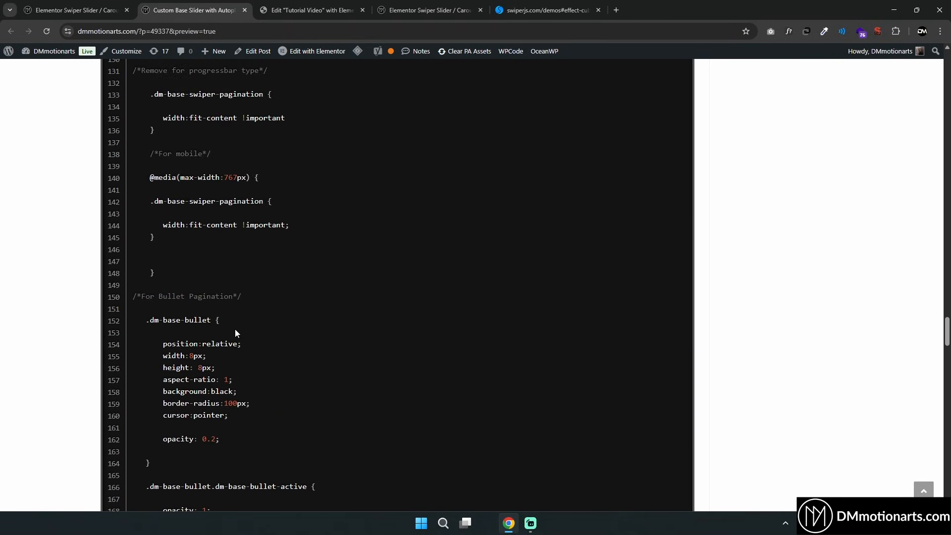
{"action": "scroll", "coordinate": [198, 312], "scroll_direction": "up", "scroll_amount": 2}
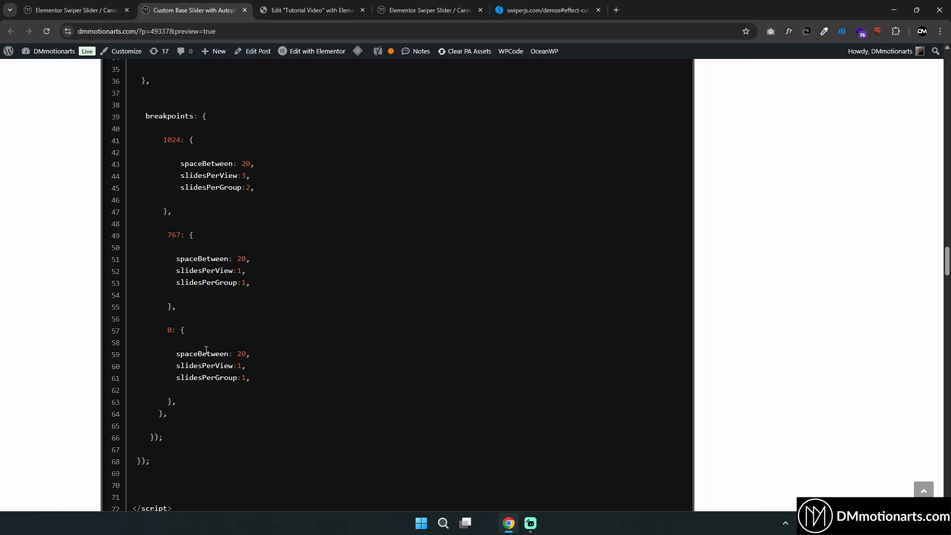
{"action": "scroll", "coordinate": [202, 386], "scroll_direction": "up", "scroll_amount": 6}
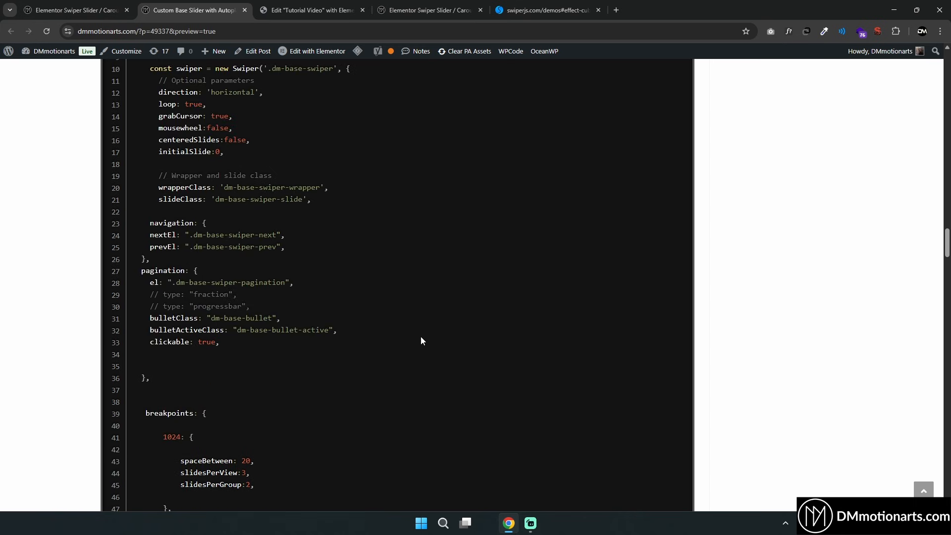
{"action": "scroll", "coordinate": [353, 322], "scroll_direction": "up", "scroll_amount": 8}
{"action": "scroll", "coordinate": [355, 324], "scroll_direction": "down", "scroll_amount": 3}
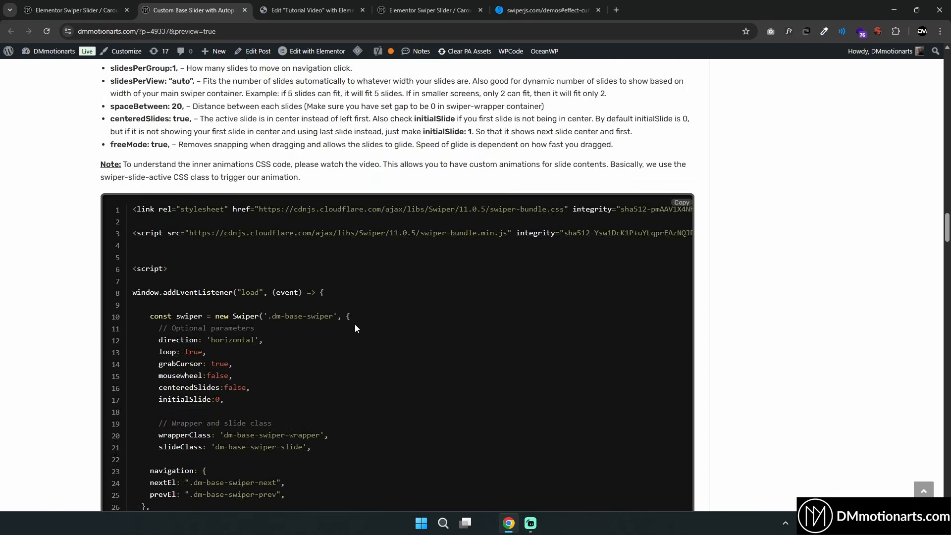
{"action": "scroll", "coordinate": [355, 323], "scroll_direction": "down", "scroll_amount": 20}
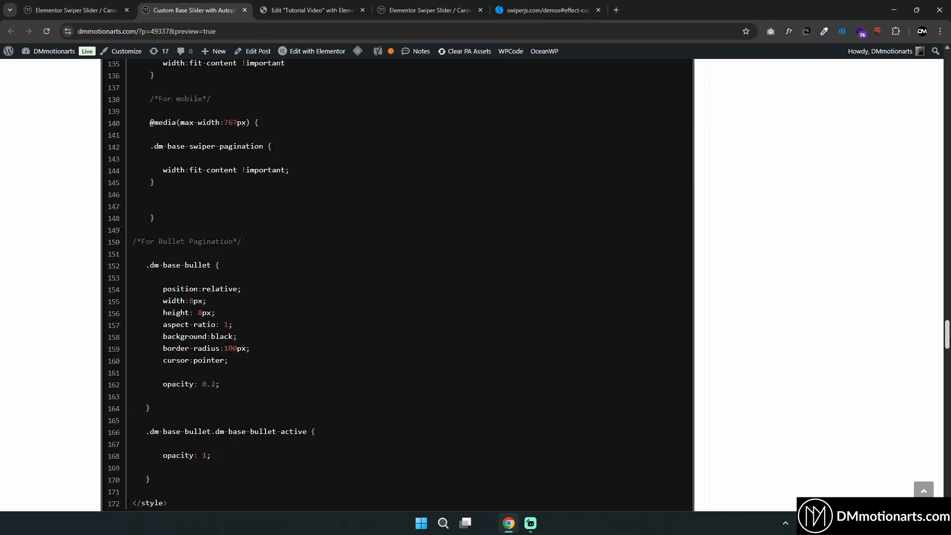
{"action": "scroll", "coordinate": [397, 283], "scroll_direction": "up", "scroll_amount": 1}
Scroll through the autoplay, autoplay effects and custom element click sections of the tutorial
{"action": "scroll", "coordinate": [397, 292], "scroll_direction": "down", "scroll_amount": 18}
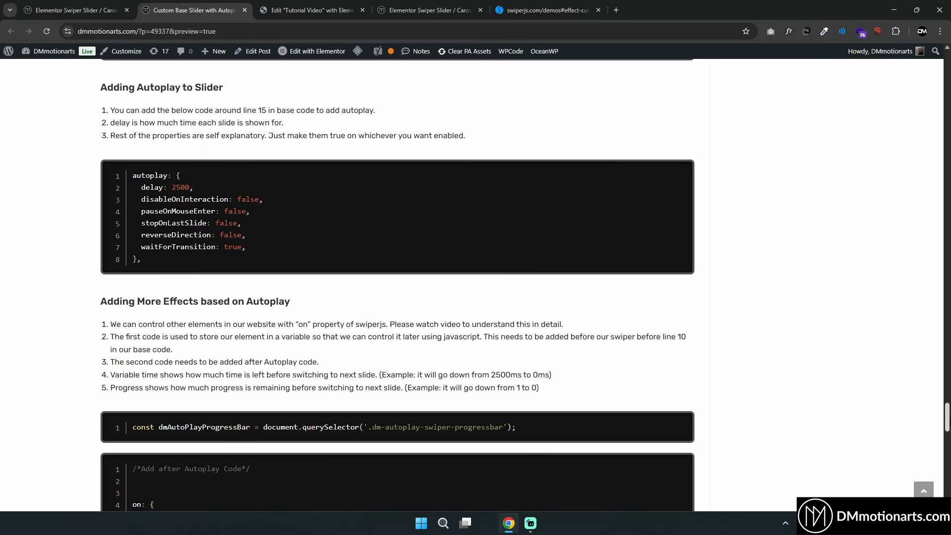
{"action": "scroll", "coordinate": [398, 281], "scroll_direction": "down", "scroll_amount": 5}
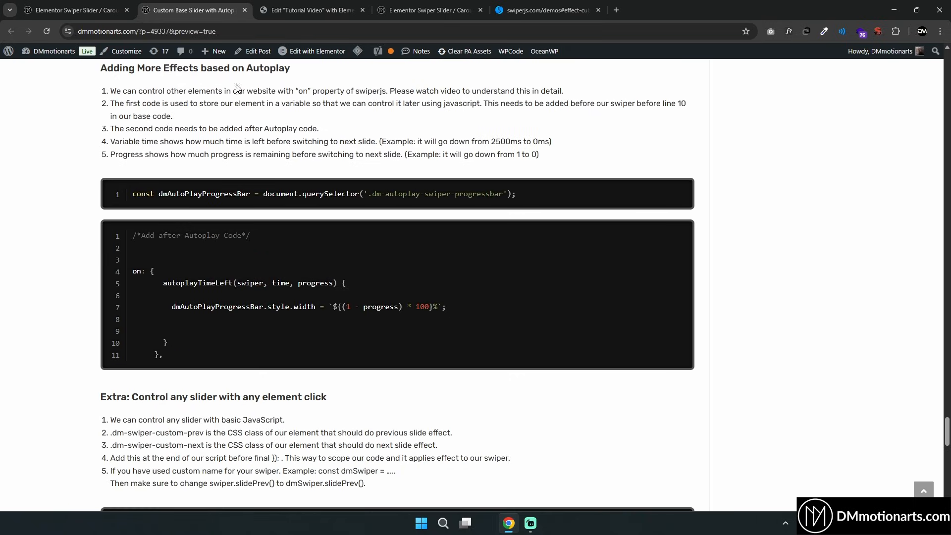
{"action": "scroll", "coordinate": [309, 277], "scroll_direction": "down", "scroll_amount": 3}
{"action": "scroll", "coordinate": [312, 266], "scroll_direction": "up", "scroll_amount": 5}
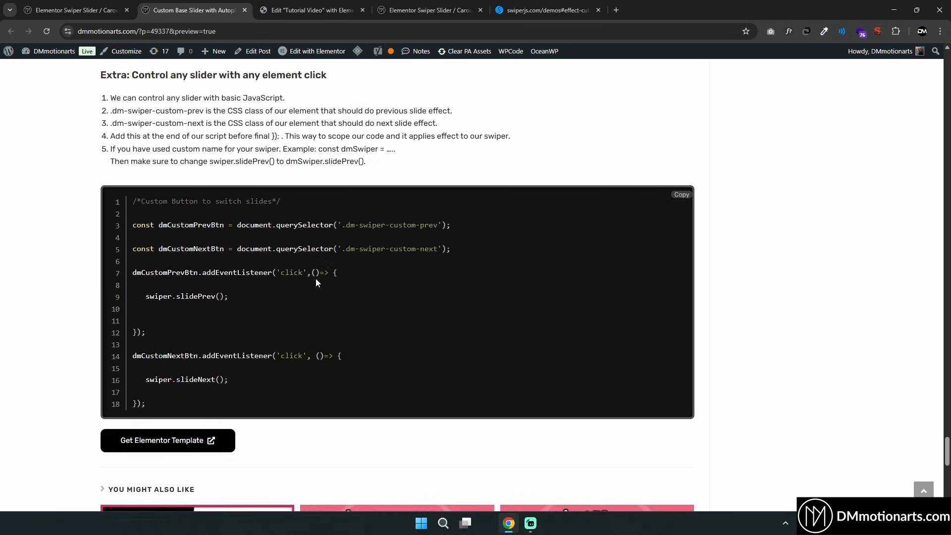
{"action": "scroll", "coordinate": [317, 282], "scroll_direction": "down", "scroll_amount": 3}
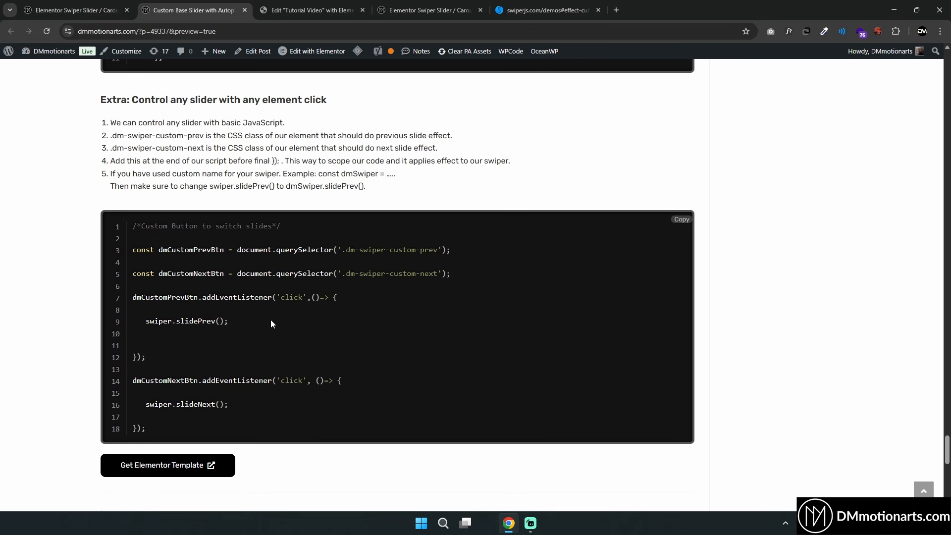
Scroll back to the top of the tutorial post and to the container layout structure image
{"action": "scroll", "coordinate": [574, 311], "scroll_direction": "up", "scroll_amount": 20}
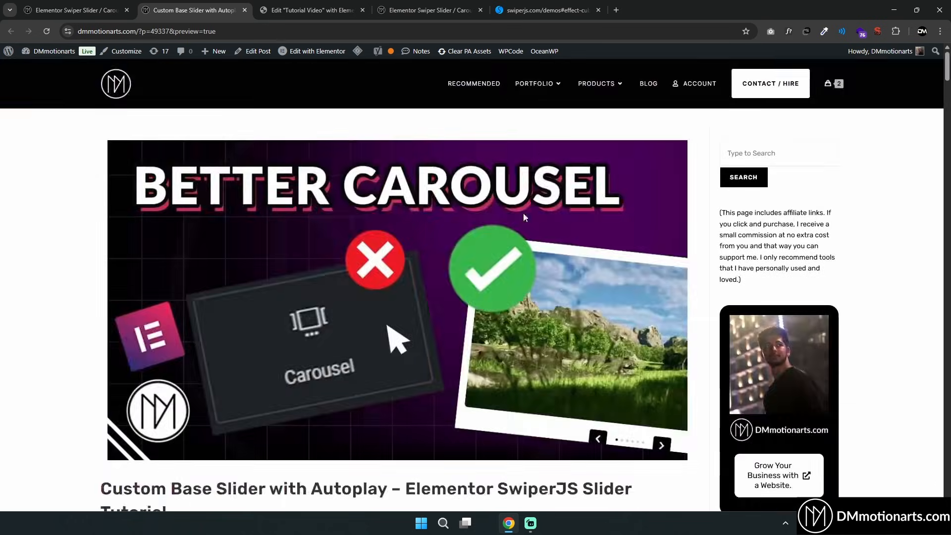
{"action": "scroll", "coordinate": [478, 282], "scroll_direction": "down", "scroll_amount": 5}
{"action": "scroll", "coordinate": [479, 281], "scroll_direction": "down", "scroll_amount": 20}
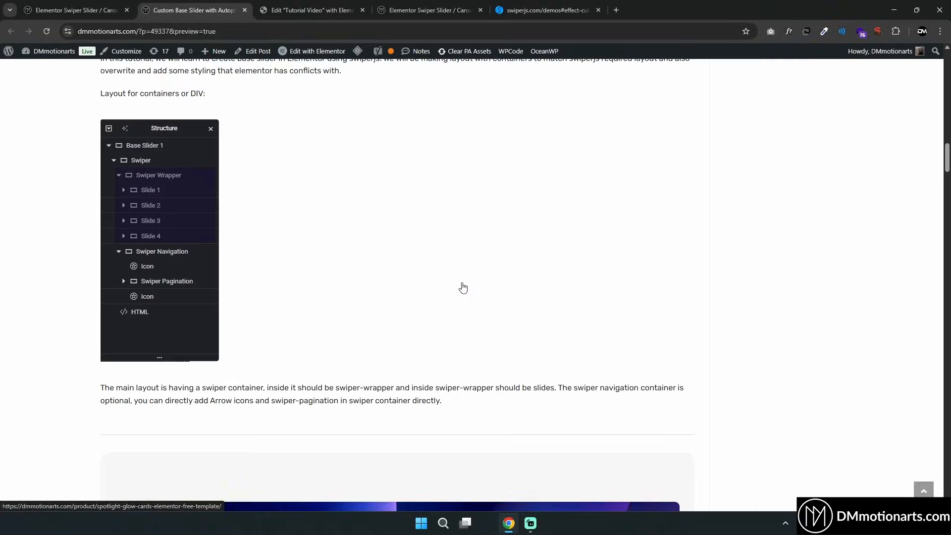
{"action": "scroll", "coordinate": [384, 280], "scroll_direction": "up", "scroll_amount": 1}
{"action": "scroll", "coordinate": [382, 280], "scroll_direction": "down", "scroll_amount": 1}
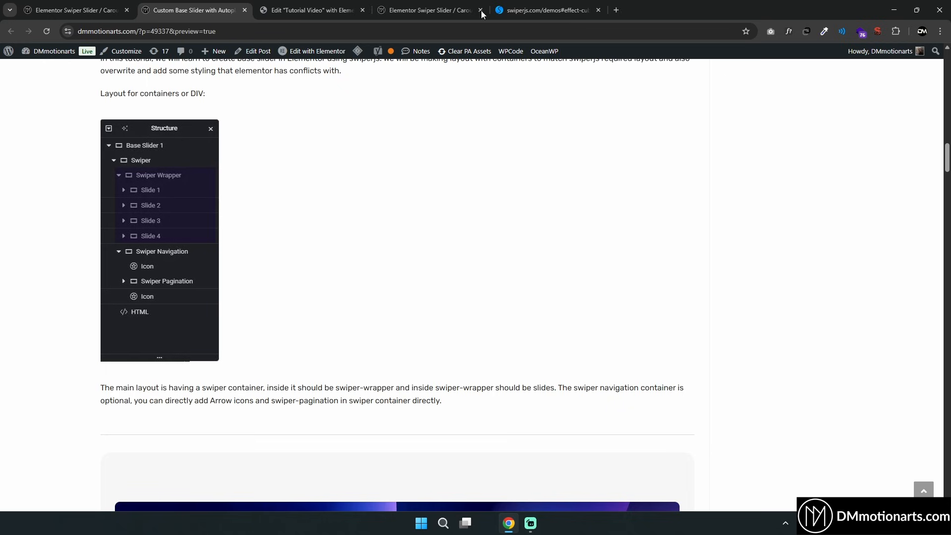
Switch to the Swiper demos tab and open the Getting Started documentation
{"action": "left_click", "coordinate": [538, 9]}
{"action": "mouse_move", "coordinate": [408, 99]}
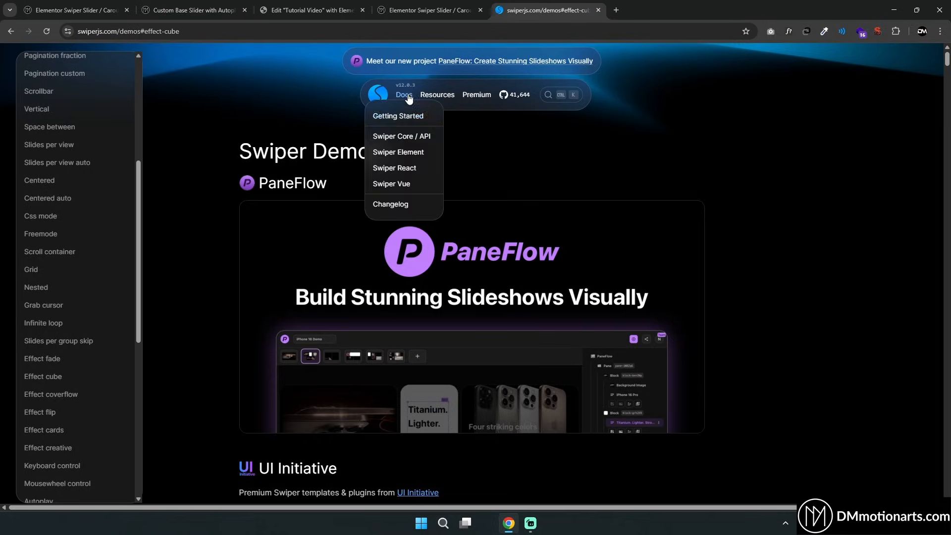
{"action": "left_click", "coordinate": [400, 116]}
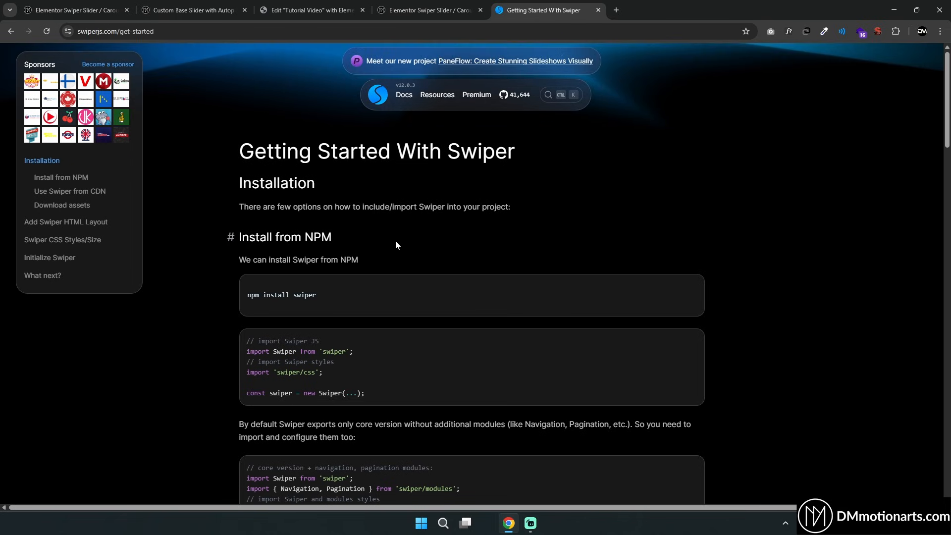
Scroll to the Add Swiper HTML Layout section and highlight its example markup
{"action": "scroll", "coordinate": [395, 243], "scroll_direction": "down", "scroll_amount": 20}
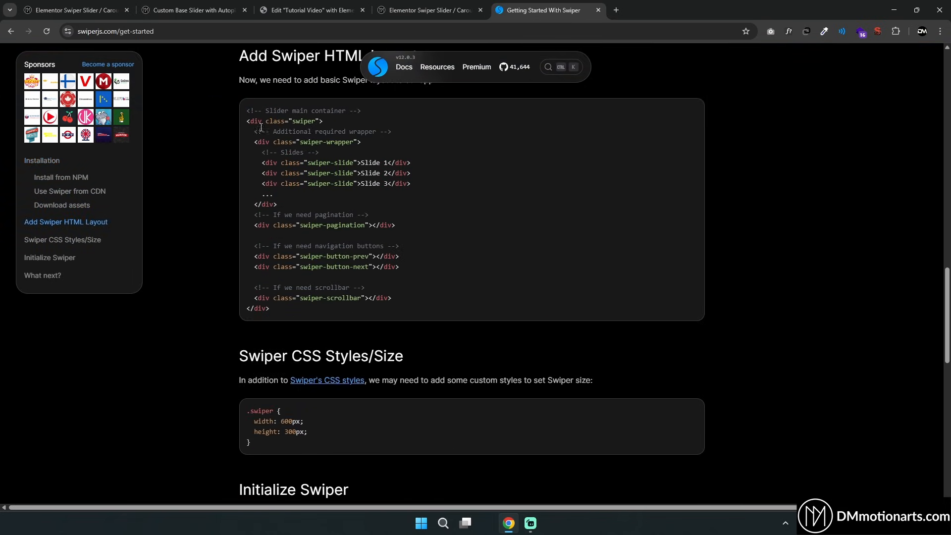
{"action": "left_click_drag", "start_coordinate": [261, 127], "coordinate": [486, 304]}
{"action": "left_click_drag", "start_coordinate": [310, 306], "coordinate": [242, 124]}
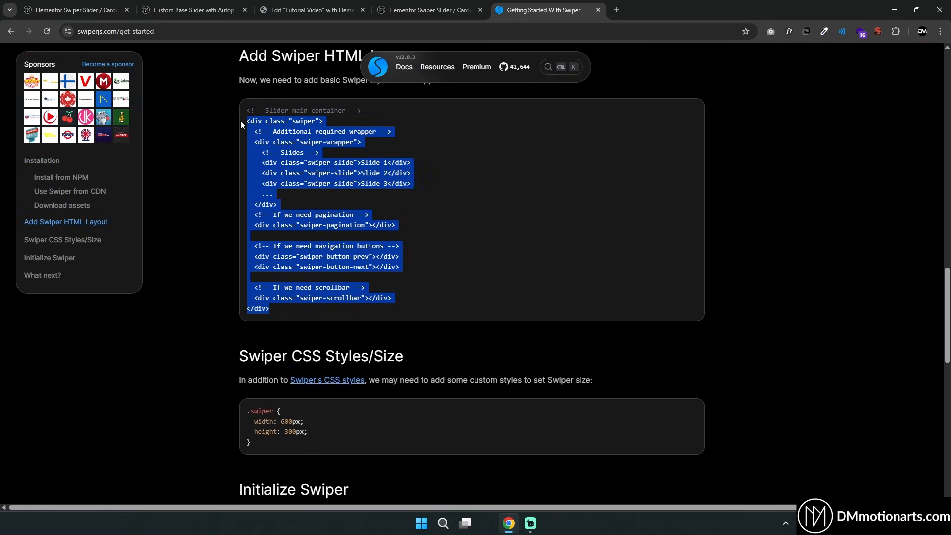
{"action": "left_click", "coordinate": [304, 123]}
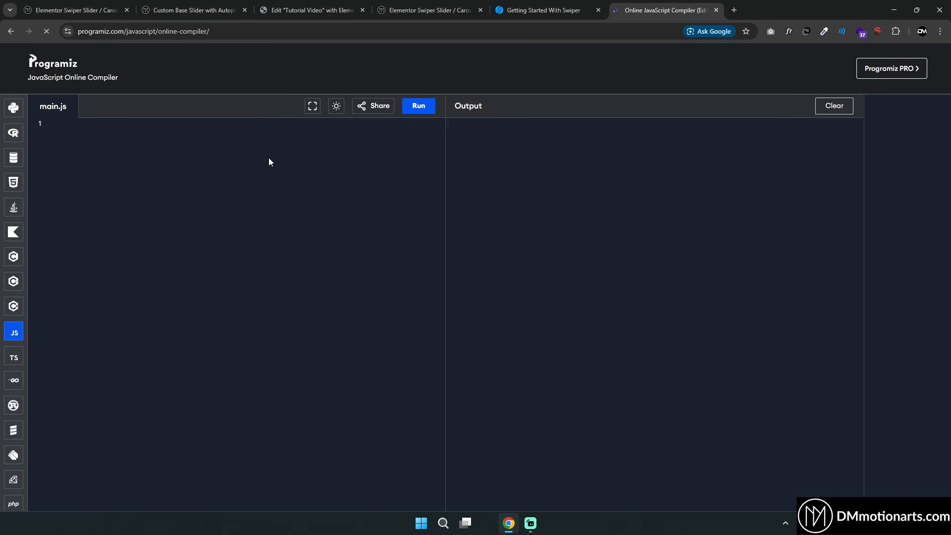
Enter a <div> tag with blank lines in the online JavaScript compiler and select all of it
{"action": "type", "text": "<div></div>"}
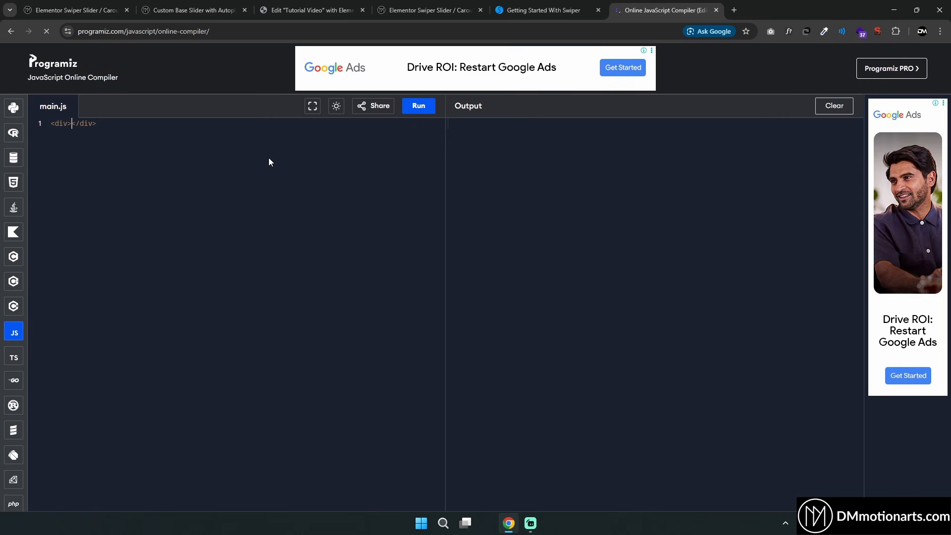
{"action": "key", "text": "Return"}
{"action": "key", "text": "Return"}
{"action": "key", "text": "Return"}
{"action": "key", "text": "ctrl+a"}
Add a boxed container to the Elementor page and set its minimum height to 500 px
{"action": "left_click", "coordinate": [347, 9]}
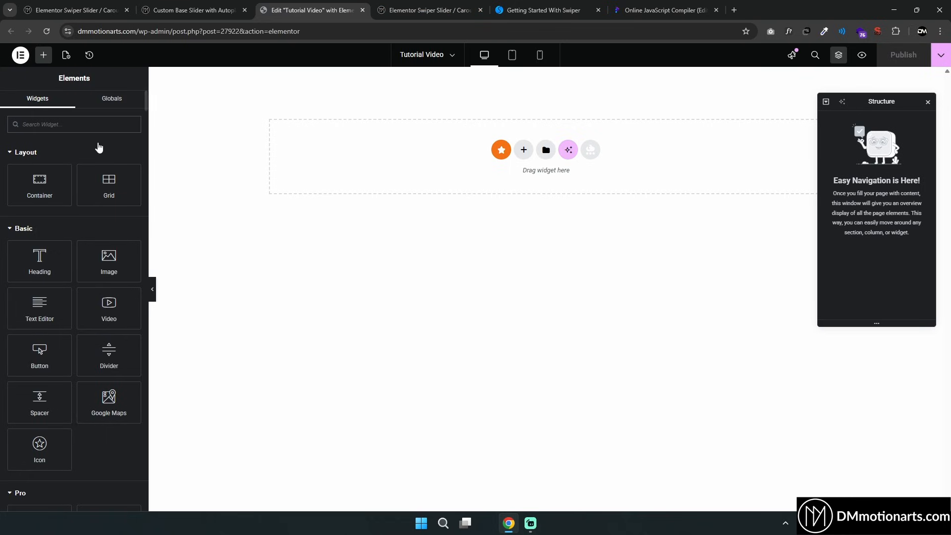
{"action": "left_click_drag", "start_coordinate": [39, 182], "coordinate": [409, 145]}
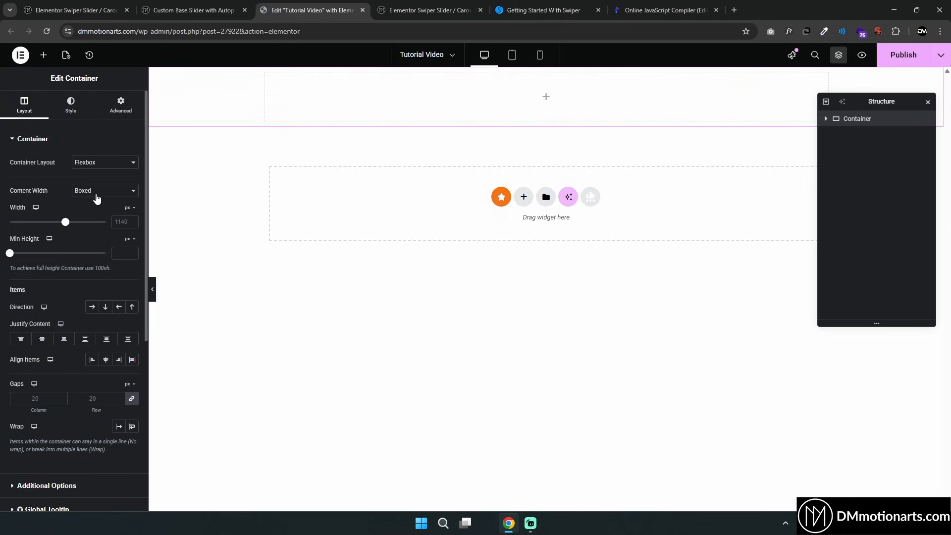
{"action": "left_click", "coordinate": [96, 197]}
{"action": "left_click", "coordinate": [94, 214]}
{"action": "left_click", "coordinate": [95, 193]}
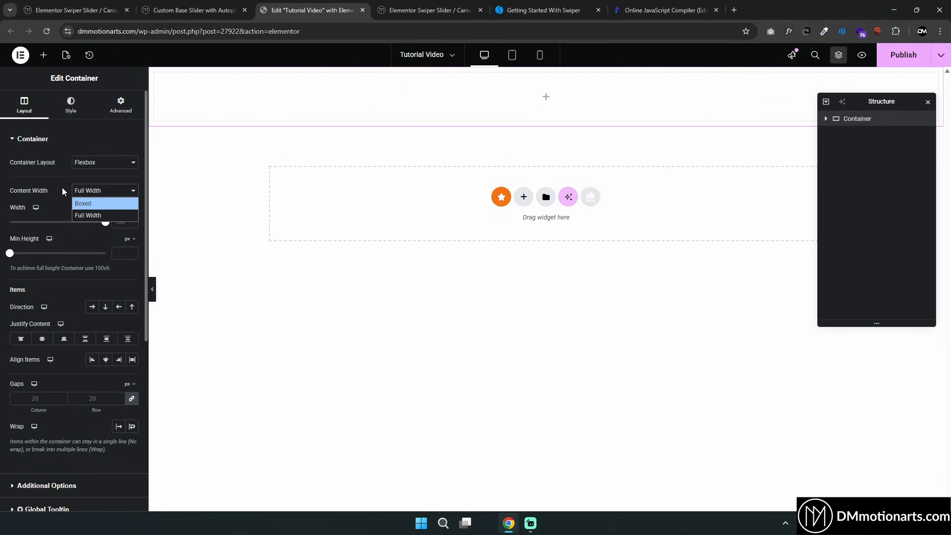
{"action": "left_click", "coordinate": [84, 203]}
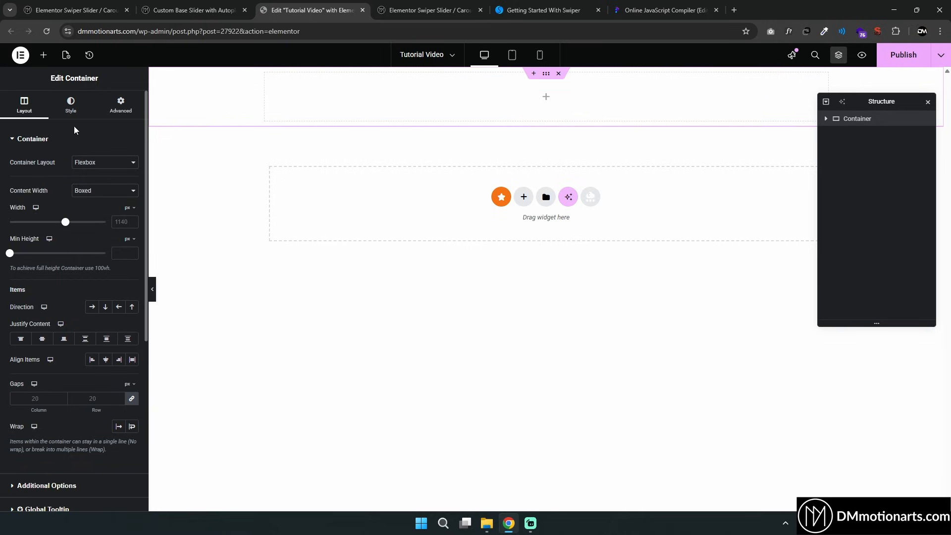
{"action": "left_click", "coordinate": [125, 253]}
{"action": "type", "text": "500"}
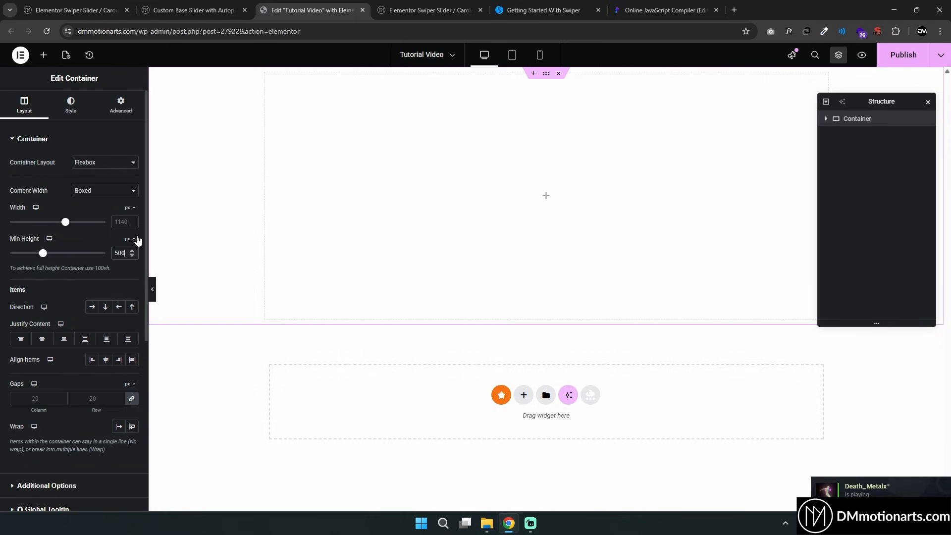
Give the container a classic background in a salmon pink color
{"action": "left_click", "coordinate": [70, 105]}
{"action": "left_click", "coordinate": [93, 184]}
{"action": "left_click", "coordinate": [133, 204]}
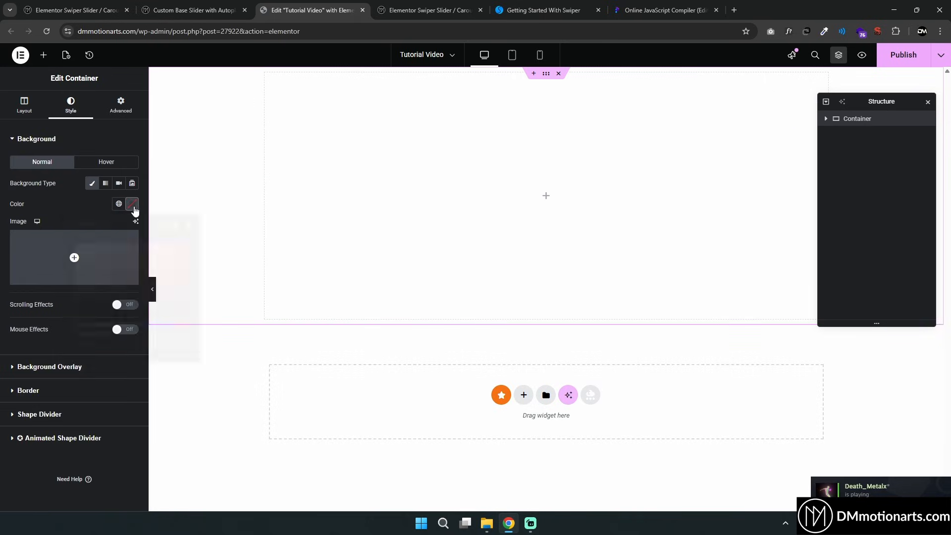
{"action": "left_click", "coordinate": [129, 243]}
{"action": "left_click", "coordinate": [25, 105]}
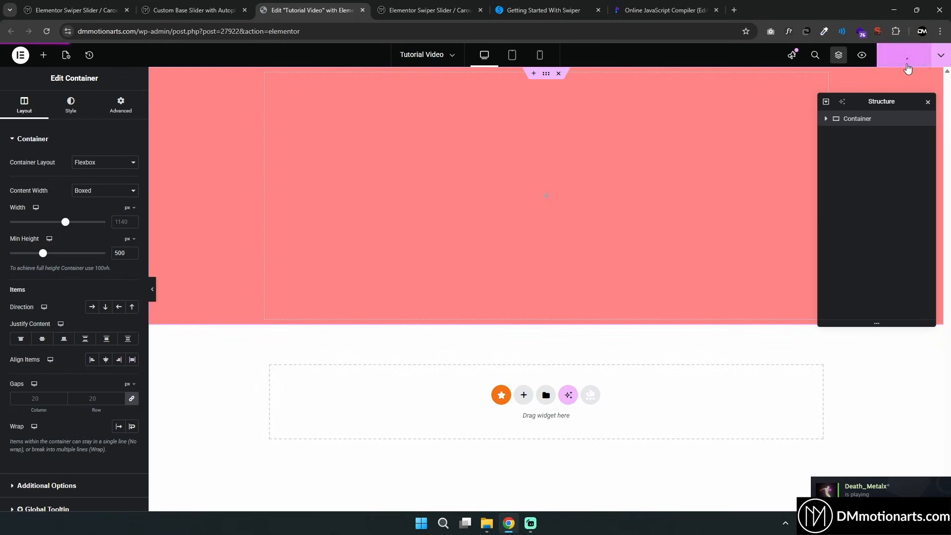
Preview the page and inspect the container's HTML structure in the browser developer tools, then close them
{"action": "left_click", "coordinate": [862, 54]}
{"action": "right_click", "coordinate": [451, 168]}
{"action": "left_click", "coordinate": [510, 359]}
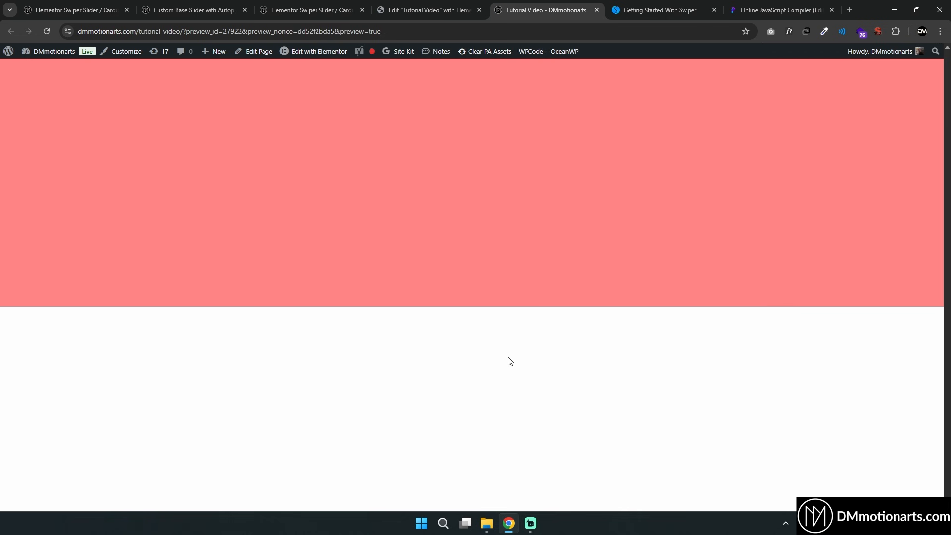
{"action": "left_click", "coordinate": [667, 50]}
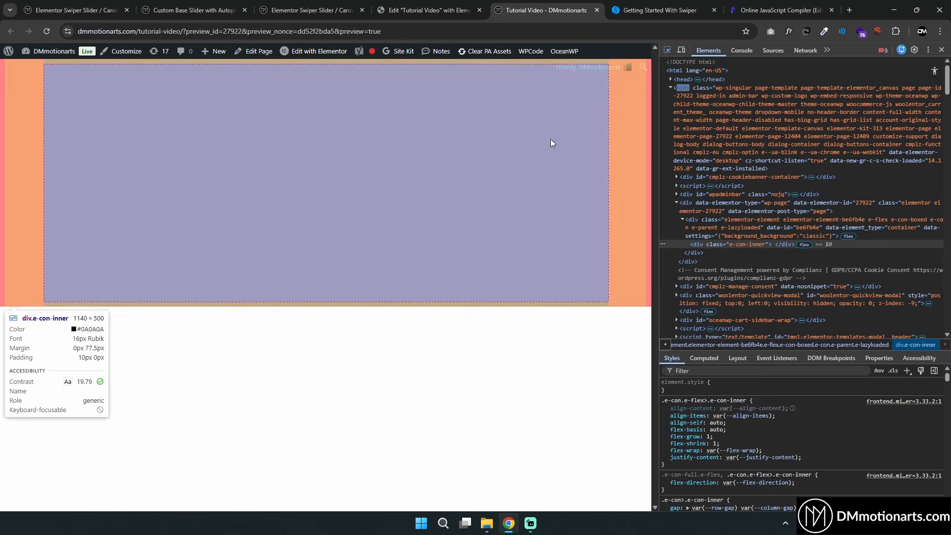
{"action": "left_click", "coordinate": [537, 145]}
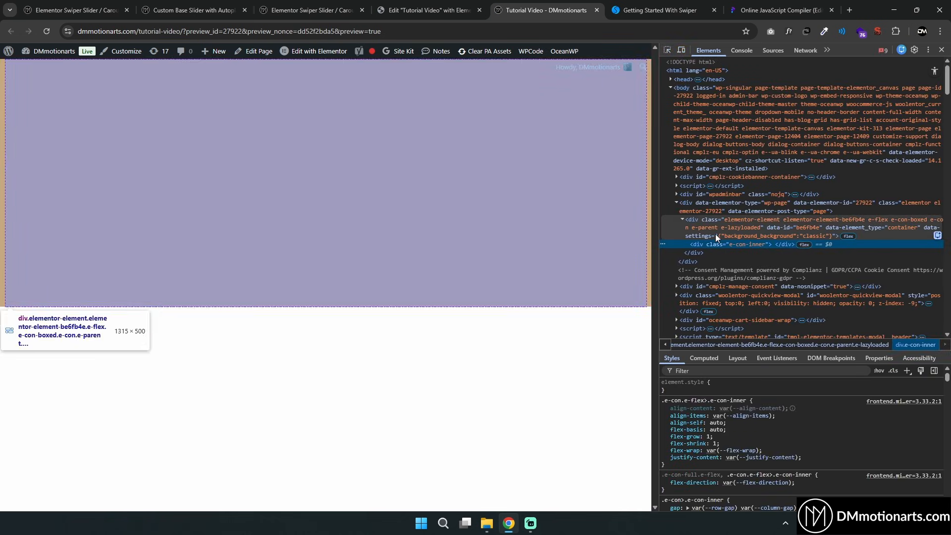
{"action": "left_click", "coordinate": [716, 232]}
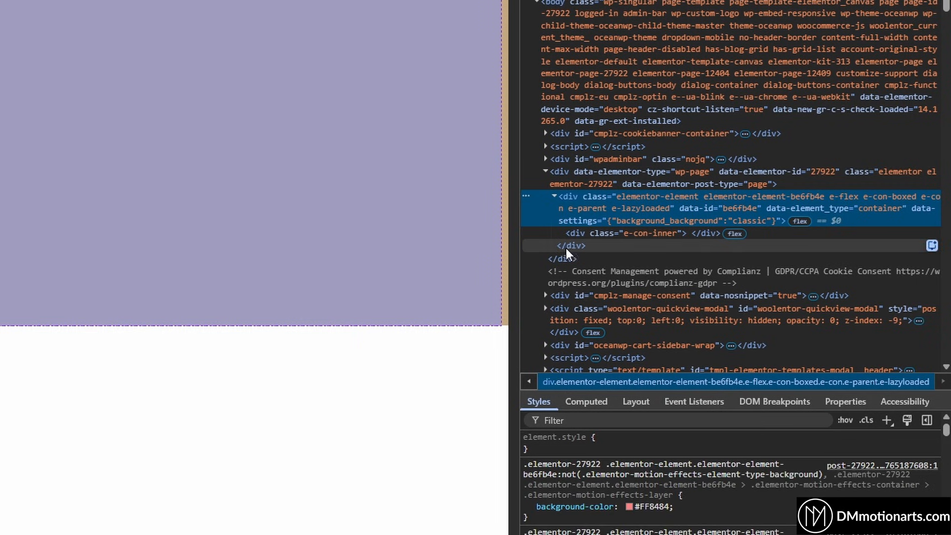
{"action": "left_click", "coordinate": [584, 237]}
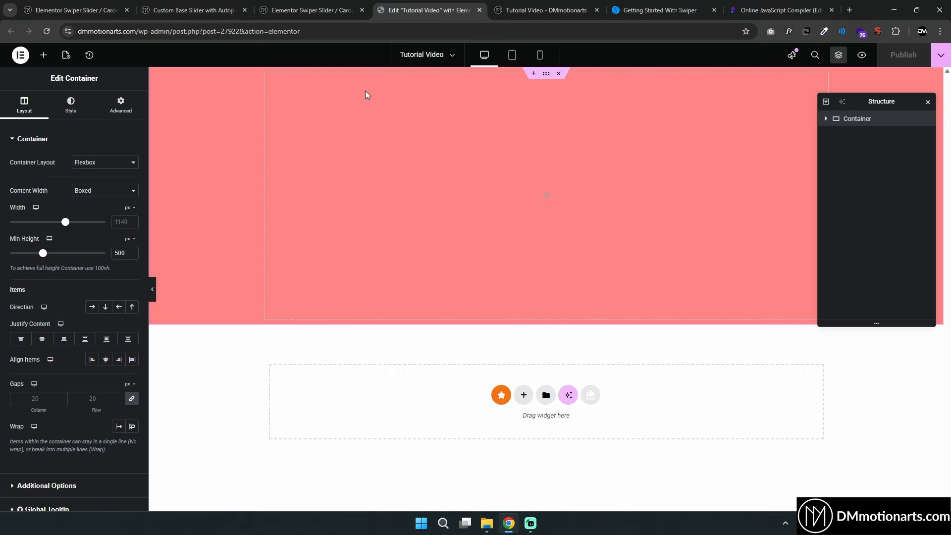
{"action": "left_click", "coordinate": [545, 10]}
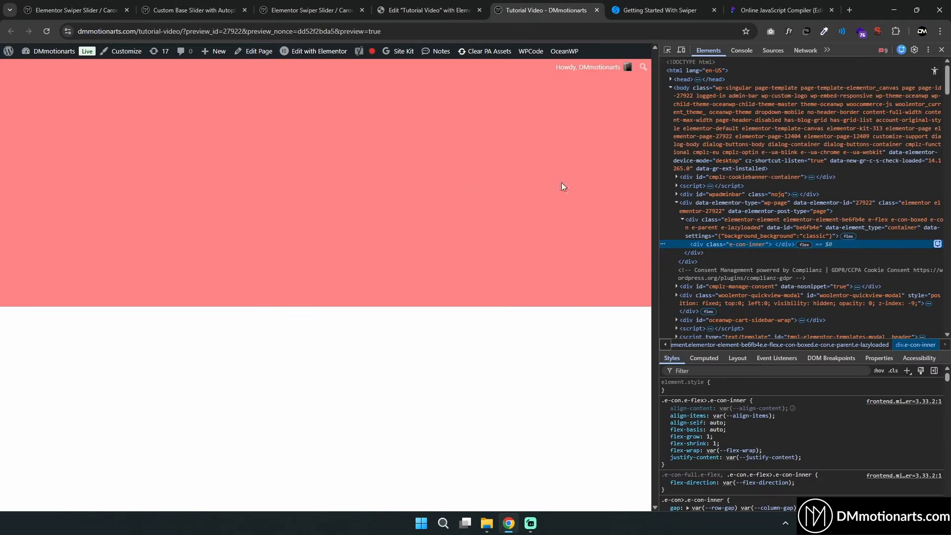
{"action": "key", "text": "F12"}
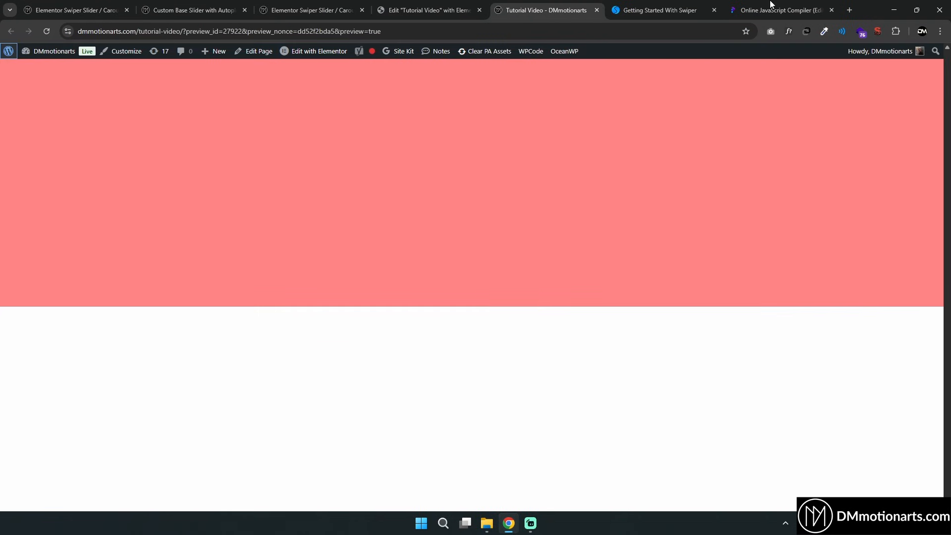
Compare the Swiper HTML layout markup in the documentation with the Elementor container
{"action": "left_click", "coordinate": [780, 10]}
{"action": "left_click", "coordinate": [680, 4]}
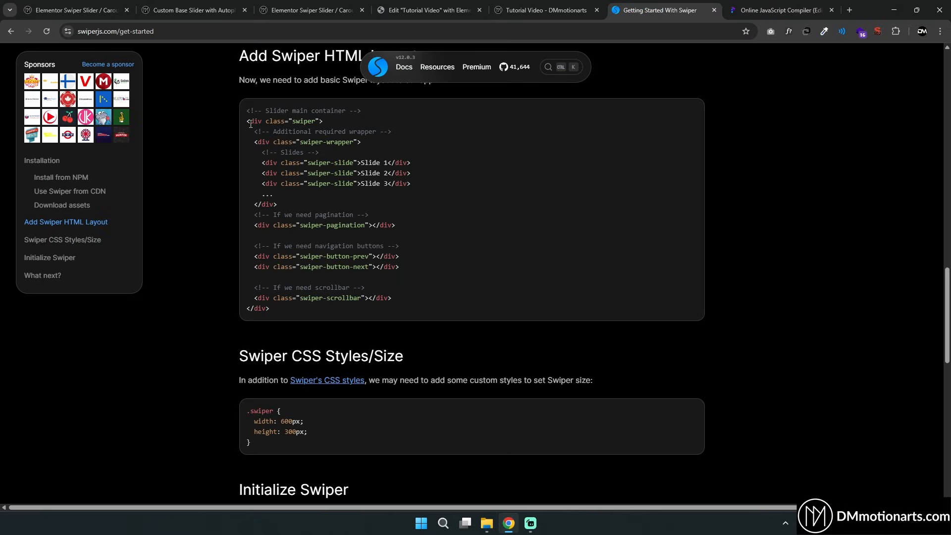
{"action": "left_click_drag", "start_coordinate": [250, 124], "coordinate": [396, 296]}
{"action": "left_click", "coordinate": [419, 5]}
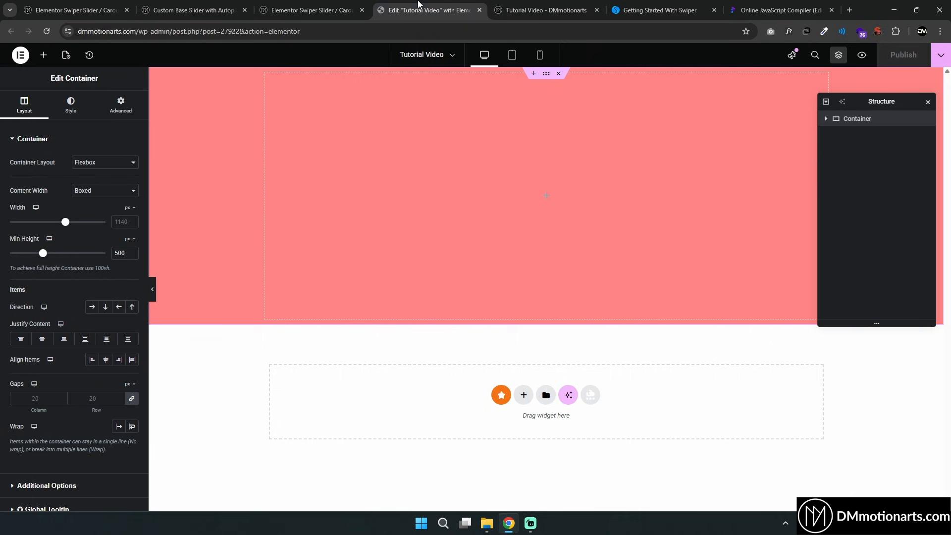
Set the container's content width to Full Width and remove its background color
{"action": "left_click", "coordinate": [84, 191]}
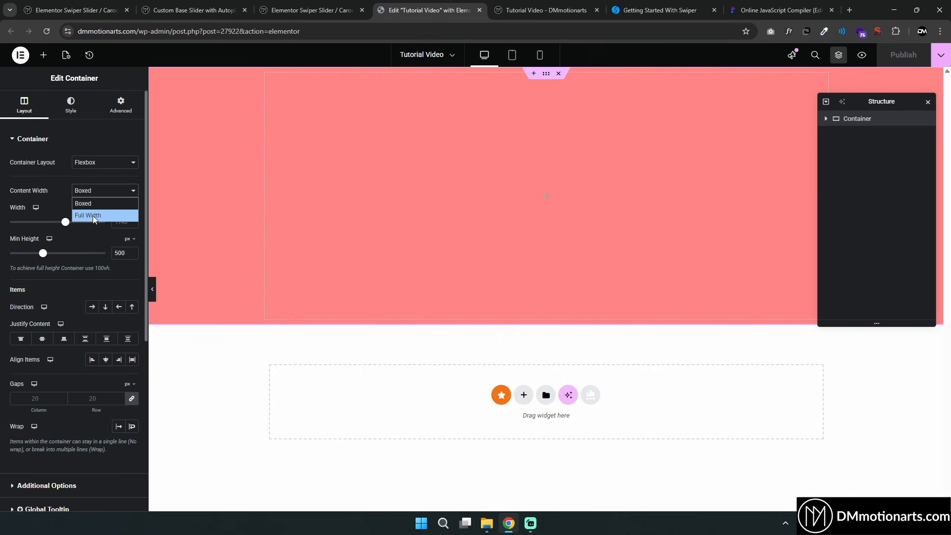
{"action": "left_click", "coordinate": [94, 216]}
{"action": "left_click", "coordinate": [71, 105]}
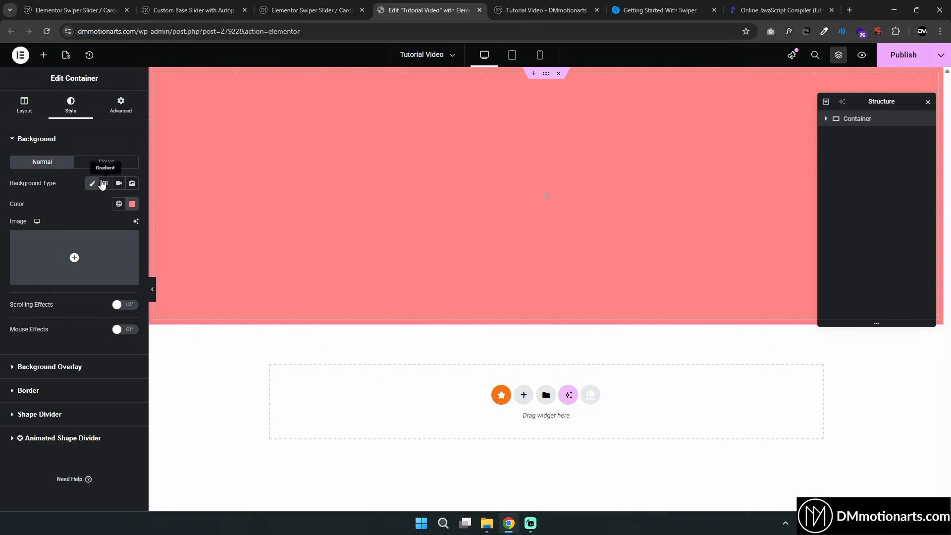
{"action": "left_click", "coordinate": [93, 184]}
{"action": "left_click", "coordinate": [25, 107]}
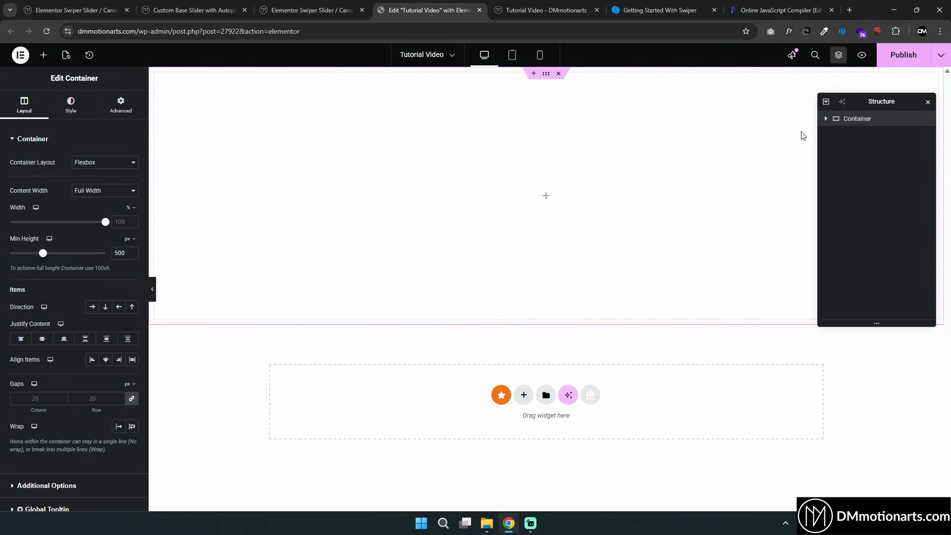
{"action": "left_click", "coordinate": [524, 395]}
{"action": "left_click", "coordinate": [466, 417]}
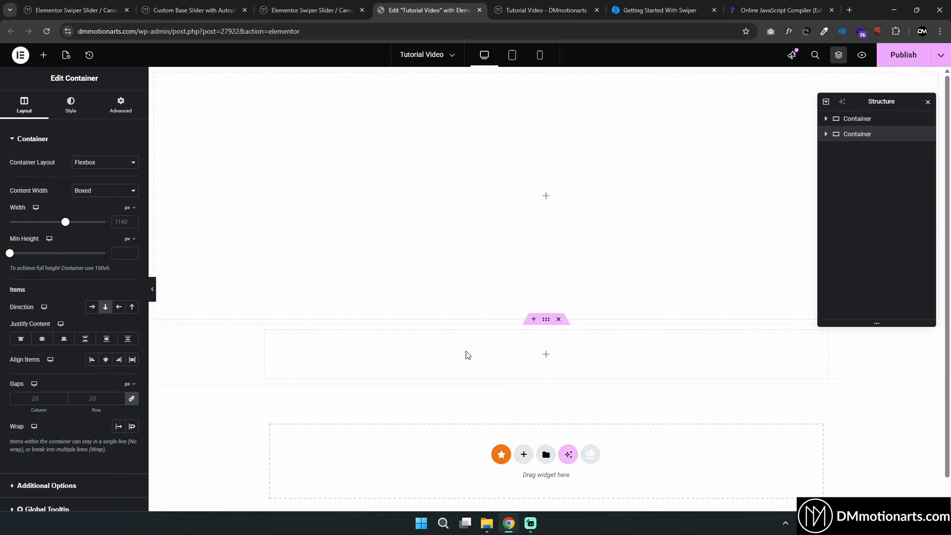
{"action": "left_click", "coordinate": [853, 119]}
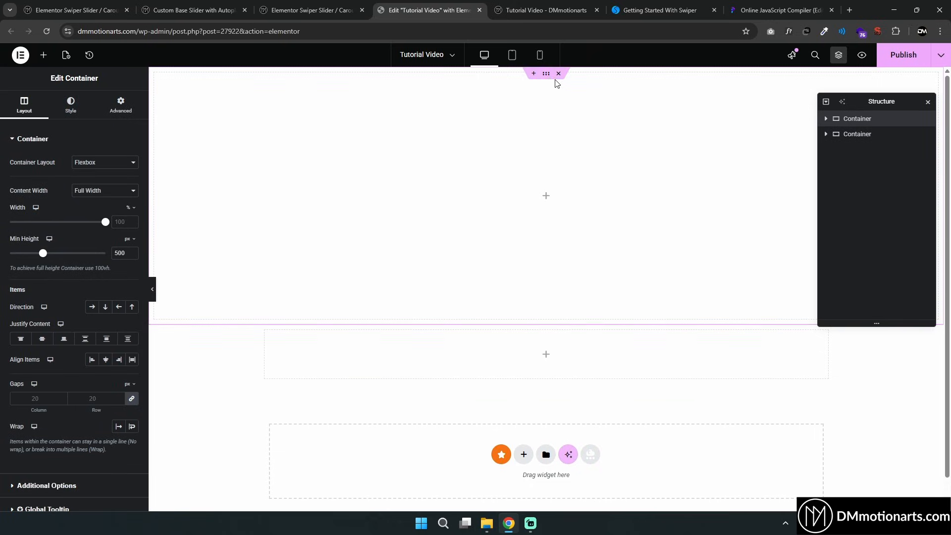
{"action": "left_click_drag", "start_coordinate": [546, 74], "coordinate": [548, 101]}
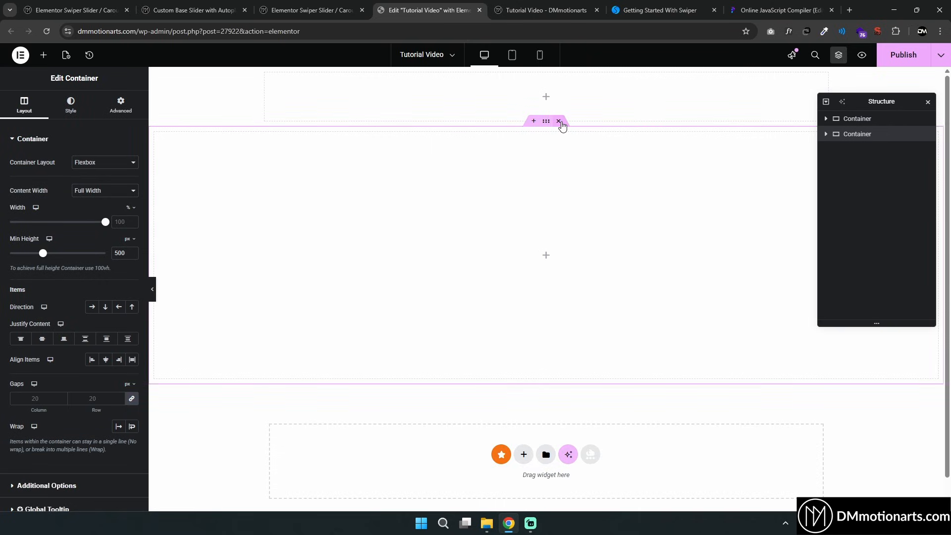
{"action": "left_click", "coordinate": [558, 73]}
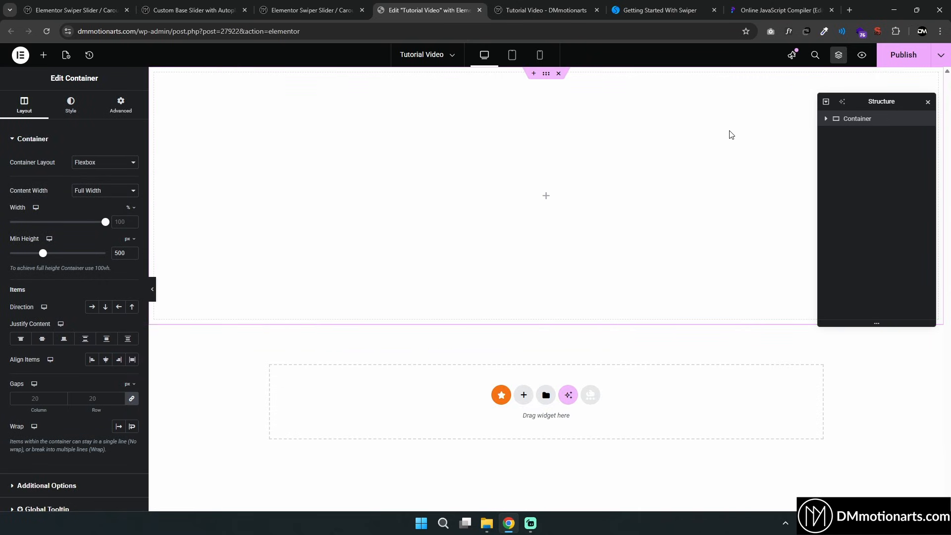
In the online compiler, add the class dm-slide to the div and start a .dm-slide CSS rule
{"action": "left_click", "coordinate": [653, 7]}
{"action": "left_click", "coordinate": [586, 4]}
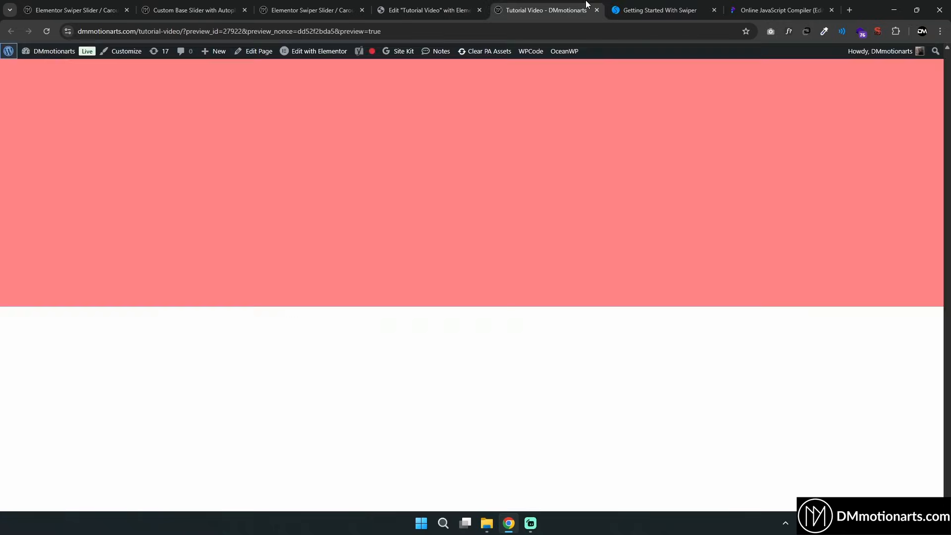
{"action": "left_click", "coordinate": [803, 4]}
{"action": "left_click_drag", "start_coordinate": [79, 168], "coordinate": [45, 126]}
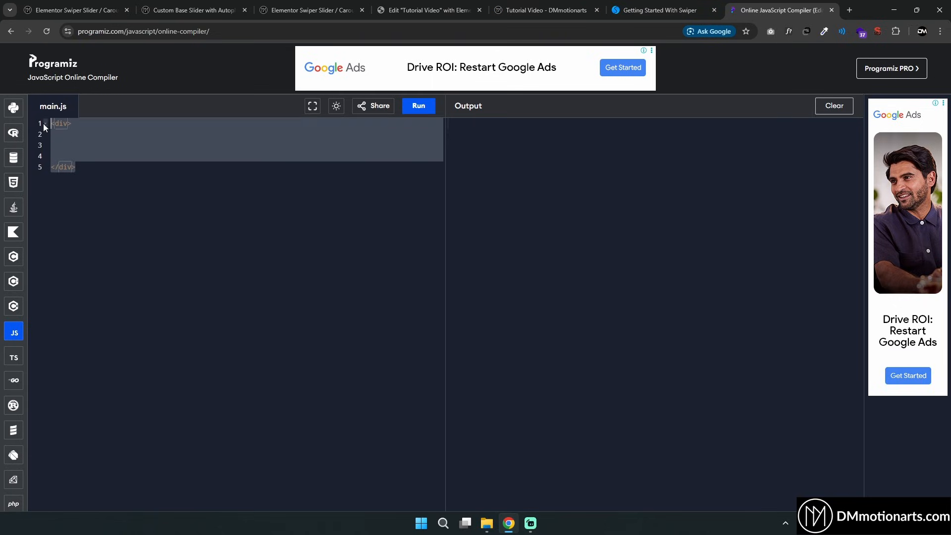
{"action": "left_click", "coordinate": [112, 146]}
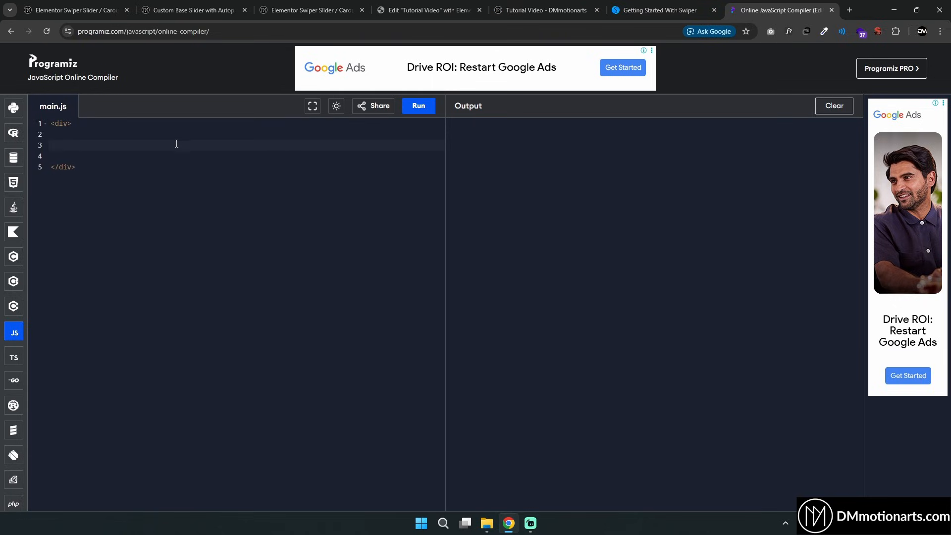
{"action": "left_click", "coordinate": [70, 127]}
{"action": "type", "text": "class=\""}
{"action": "type", "text": "dm-slidedm-"}
{"action": "key", "text": "BackSpace"}
{"action": "type", "text": "-sldide {"}
{"action": "key", "text": "Return"}
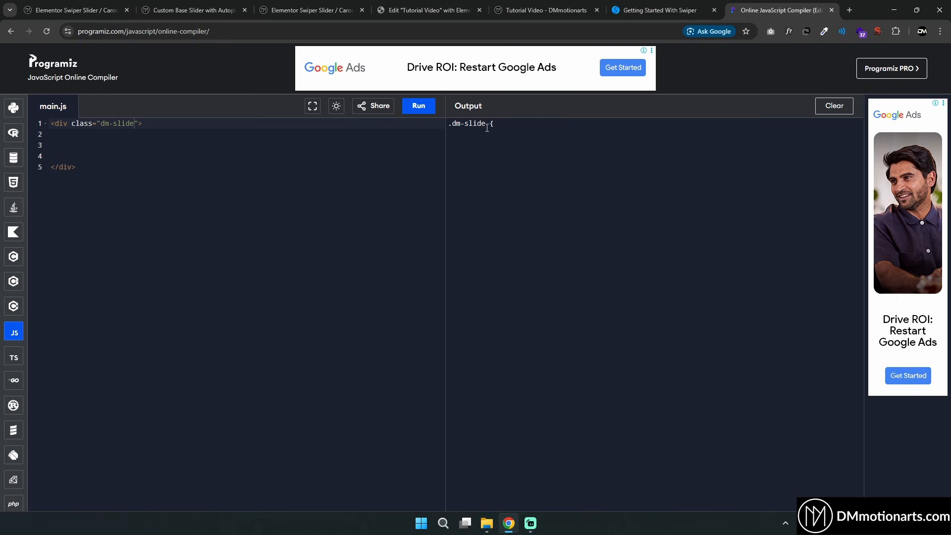
Give the .dm-slide rule a height of 500px and a width of 100%
{"action": "type", "text": "}"}
{"action": "key", "text": "Up"}
{"action": "key", "text": "Return"}
{"action": "key", "text": "Up"}
{"action": "type", "text": "height"}
{"action": "type", "text": ":500px"}
{"action": "type", "text": "wi"}
{"action": "type", "text": "dthL"}
{"action": "type", "text": ":100%"}
{"action": "type", "text": ";"}
Set the container's width to 100% and compare it with the .dm-slide CSS rule in the compiler
{"action": "left_click", "coordinate": [429, 10]}
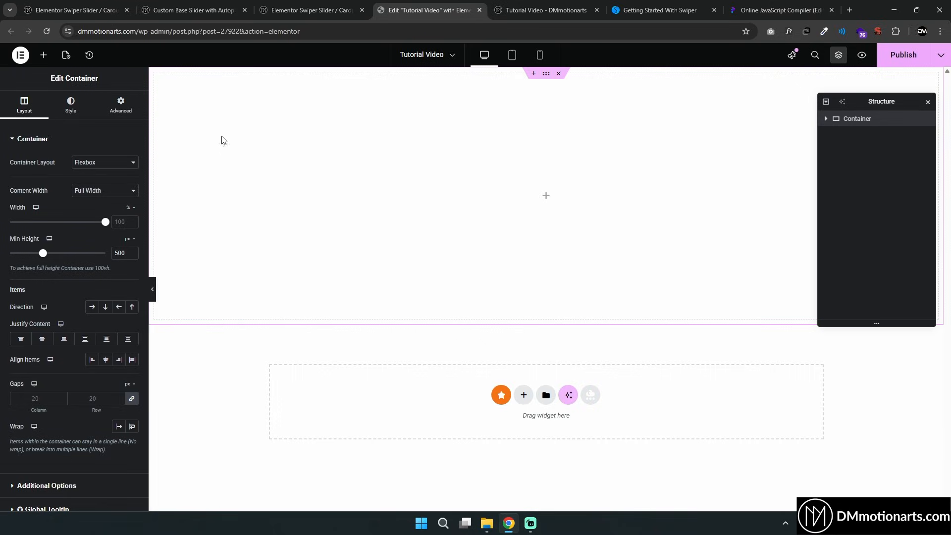
{"action": "mouse_move", "coordinate": [105, 222]}
{"action": "left_mouse_down"}
{"action": "mouse_move", "coordinate": [55, 222]}
{"action": "mouse_move", "coordinate": [116, 222]}
{"action": "left_mouse_up"}
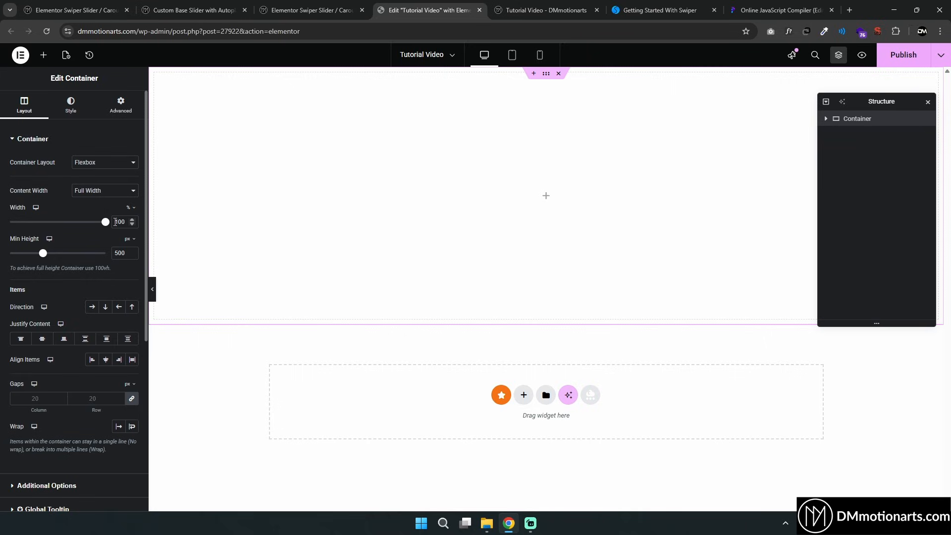
{"action": "left_click", "coordinate": [782, 10]}
{"action": "left_click_drag", "start_coordinate": [452, 179], "coordinate": [447, 126]}
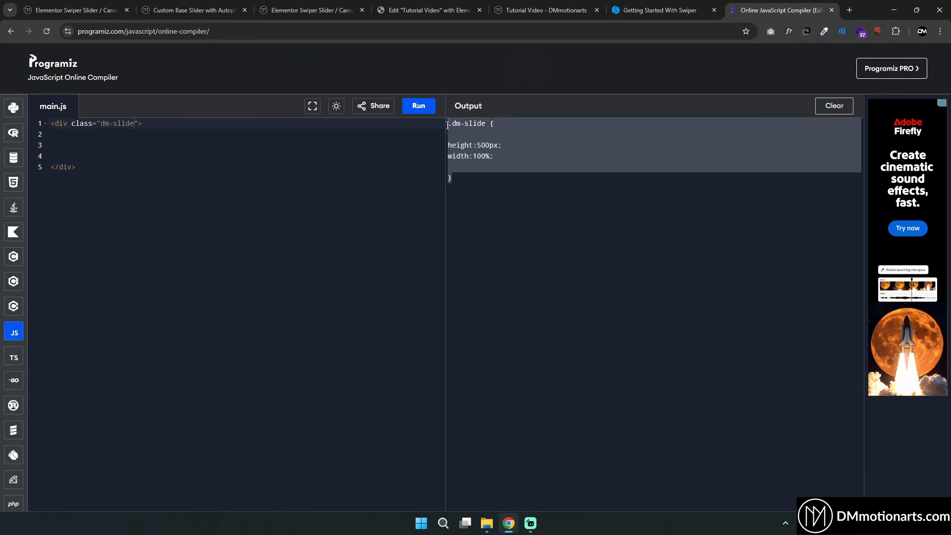
{"action": "left_click", "coordinate": [454, 6]}
{"action": "left_click", "coordinate": [772, 9]}
{"action": "left_click", "coordinate": [462, 182]}
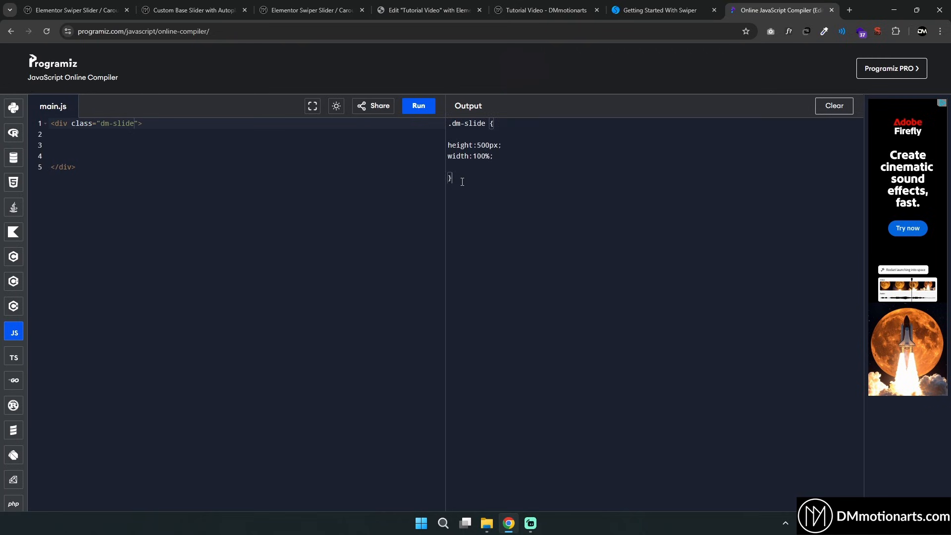
{"action": "left_click_drag", "start_coordinate": [458, 189], "coordinate": [451, 133]}
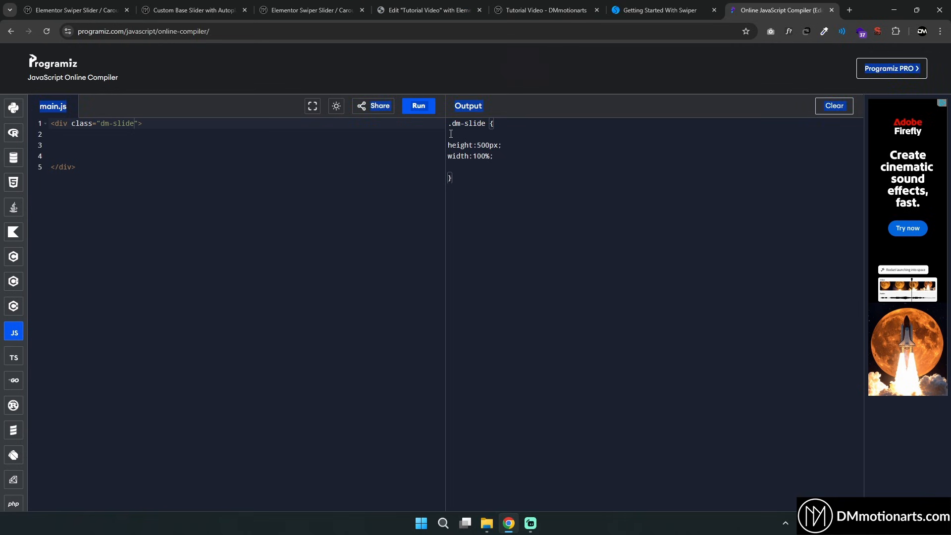
{"action": "left_click", "coordinate": [451, 133]}
{"action": "left_click", "coordinate": [530, 7]}
{"action": "left_click", "coordinate": [429, 10]}
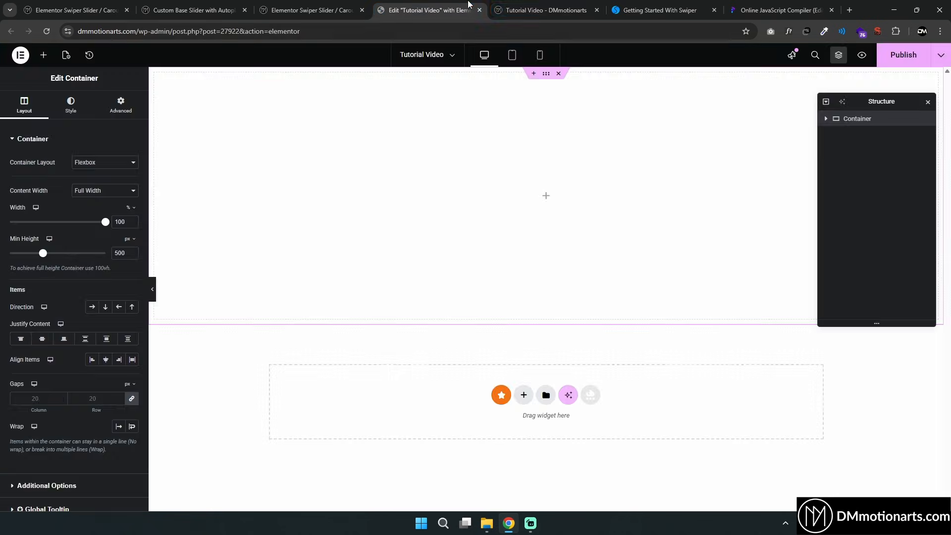
Inspect the container element of the preview page in the browser developer tools, then close them
{"action": "left_click", "coordinate": [545, 10]}
{"action": "right_click", "coordinate": [571, 120]}
{"action": "left_click", "coordinate": [620, 334]}
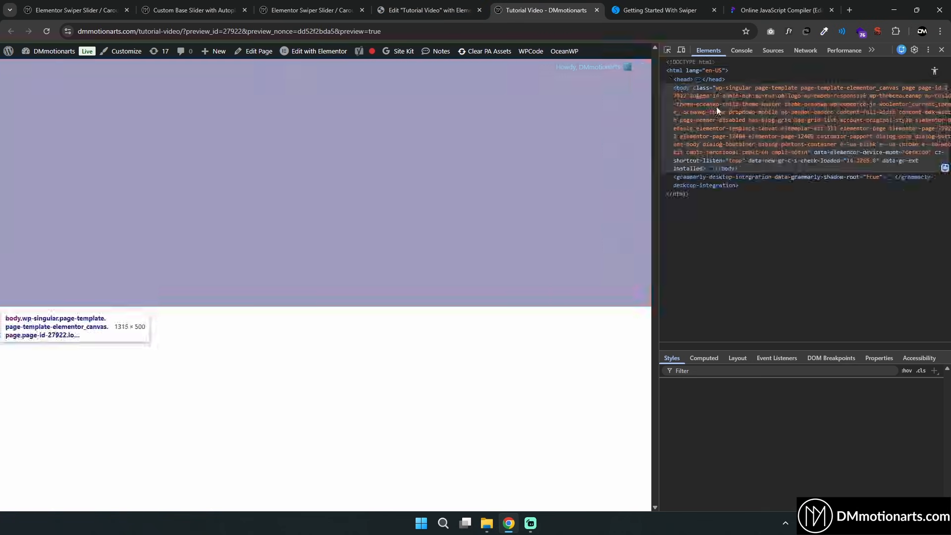
{"action": "left_click", "coordinate": [667, 50]}
{"action": "left_click", "coordinate": [627, 117]}
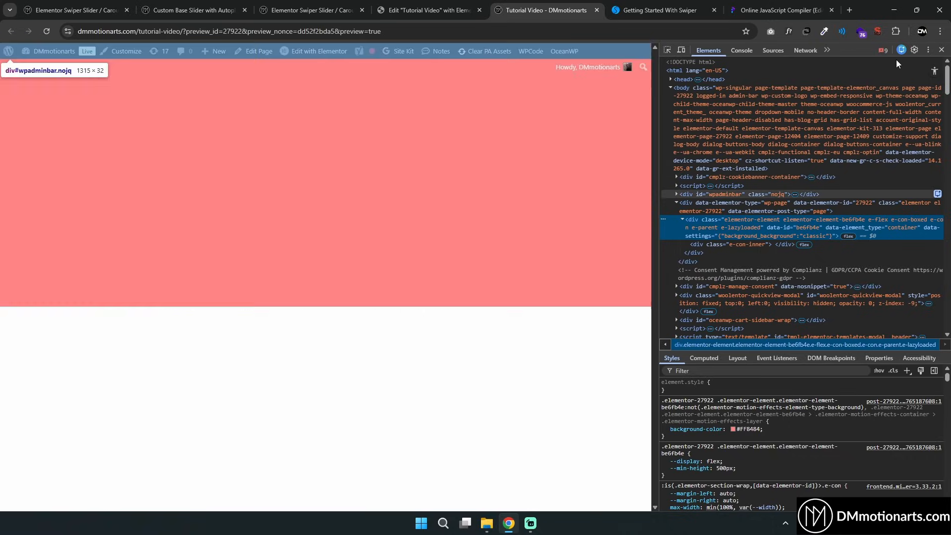
{"action": "left_click", "coordinate": [942, 50]}
{"action": "left_click", "coordinate": [434, 6]}
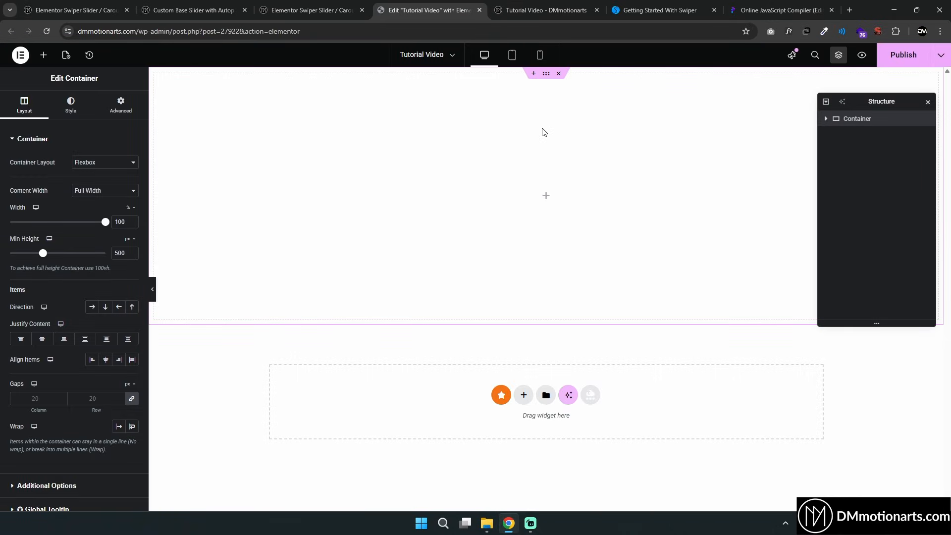
Add the CSS class dm-slide to the container and publish the page
{"action": "left_click", "coordinate": [120, 104]}
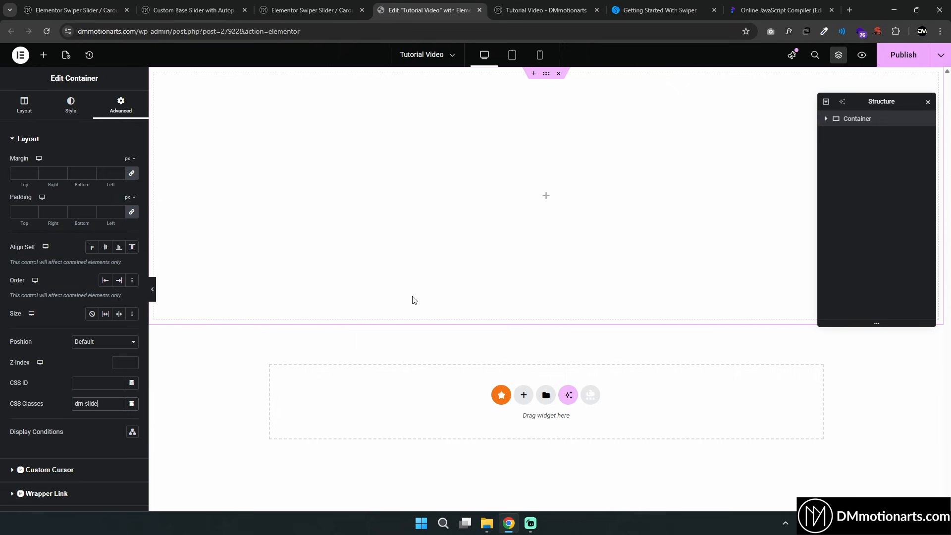
{"action": "left_click", "coordinate": [900, 63]}
Reload the preview and inspect the container's classes and styles in the developer tools
{"action": "left_click", "coordinate": [500, 5]}
{"action": "left_click", "coordinate": [462, 4]}
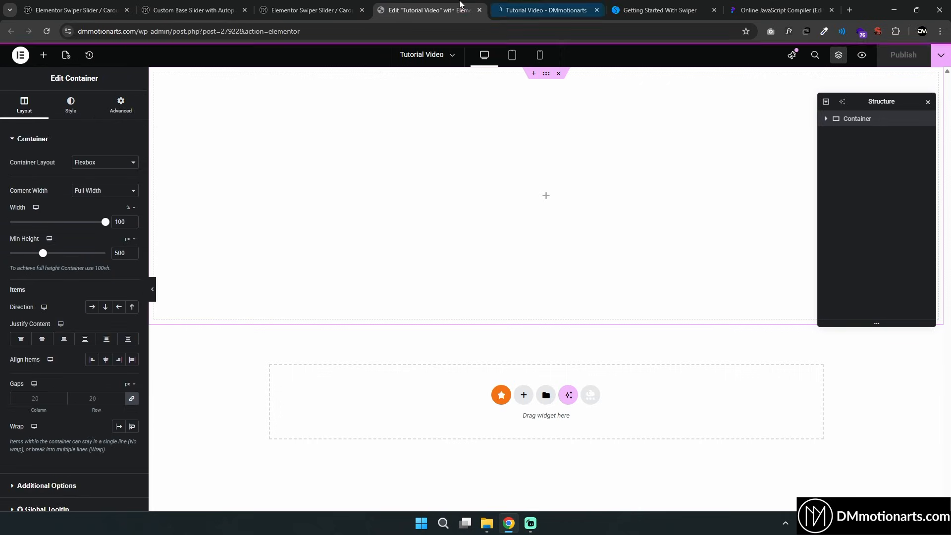
{"action": "left_click", "coordinate": [523, 3]}
{"action": "key", "text": "F5"}
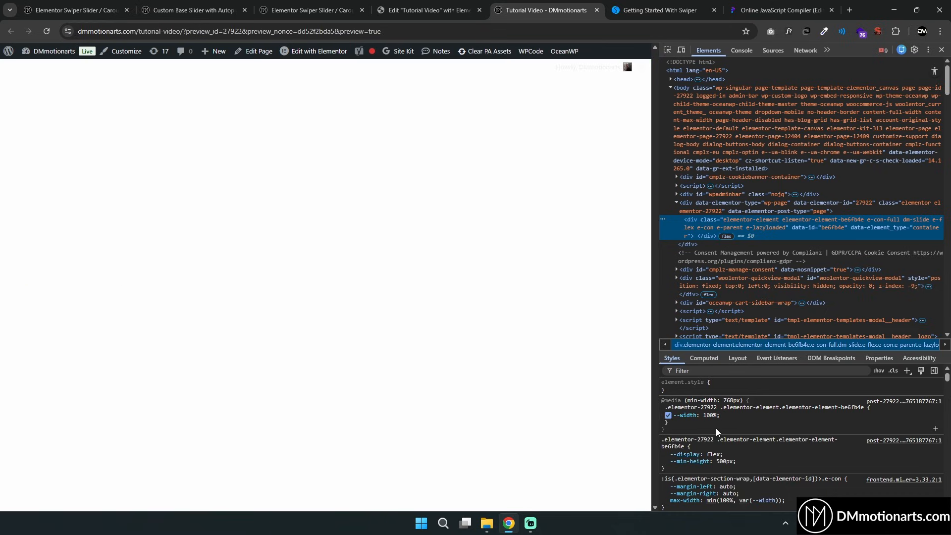
{"action": "scroll", "coordinate": [711, 461], "scroll_direction": "down", "scroll_amount": 3}
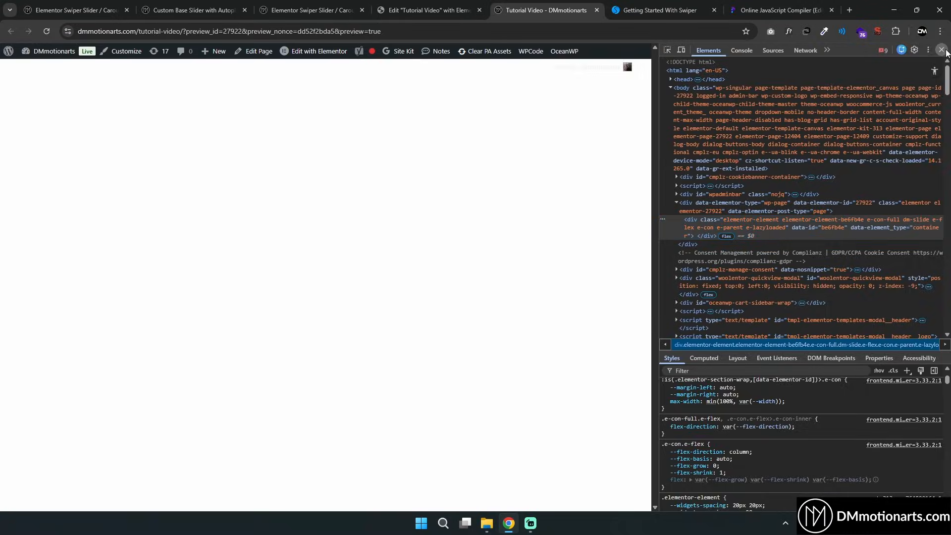
{"action": "left_click", "coordinate": [942, 50]}
{"action": "left_click", "coordinate": [429, 9]}
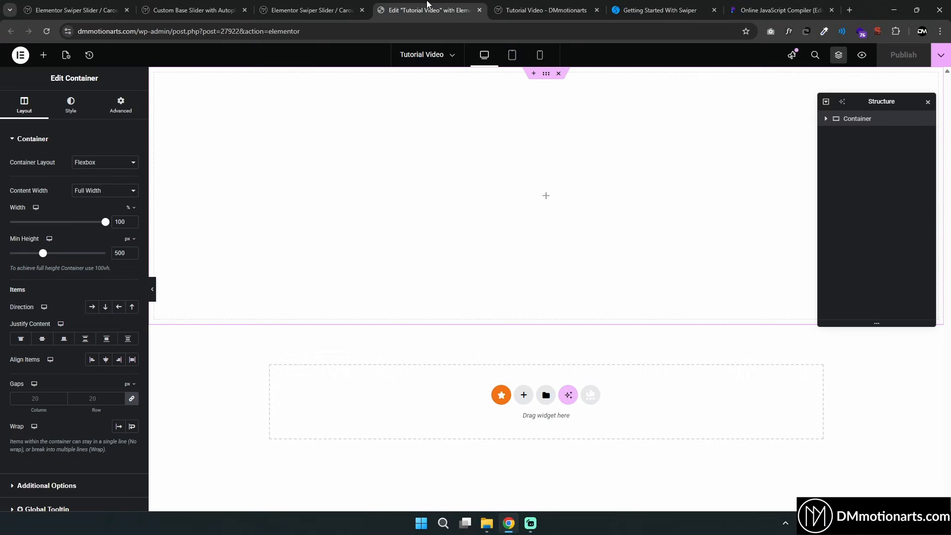
Study the nested structure of the Swiper HTML layout markup in the documentation
{"action": "left_click", "coordinate": [98, 162]}
{"action": "left_click", "coordinate": [98, 171]}
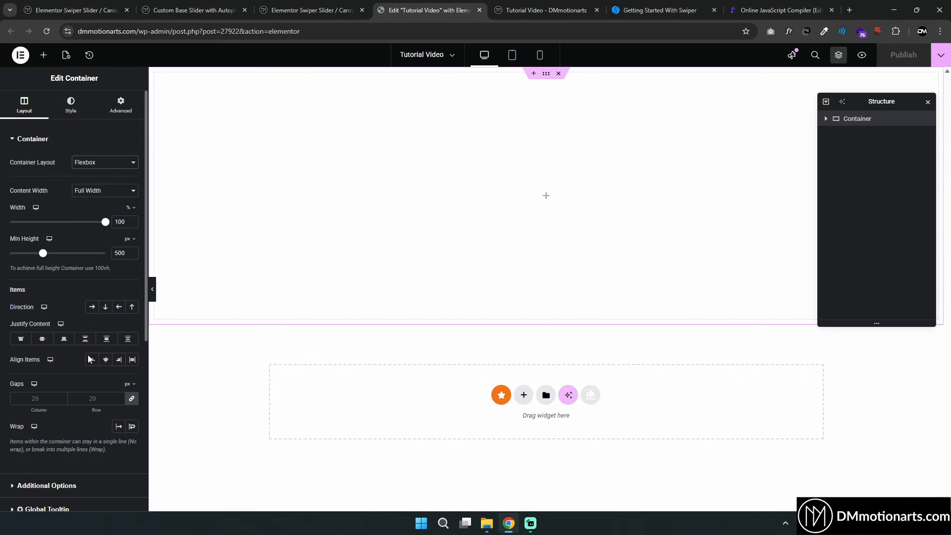
{"action": "left_click", "coordinate": [623, 12]}
{"action": "left_click_drag", "start_coordinate": [245, 117], "coordinate": [498, 309]}
{"action": "left_click", "coordinate": [498, 309]}
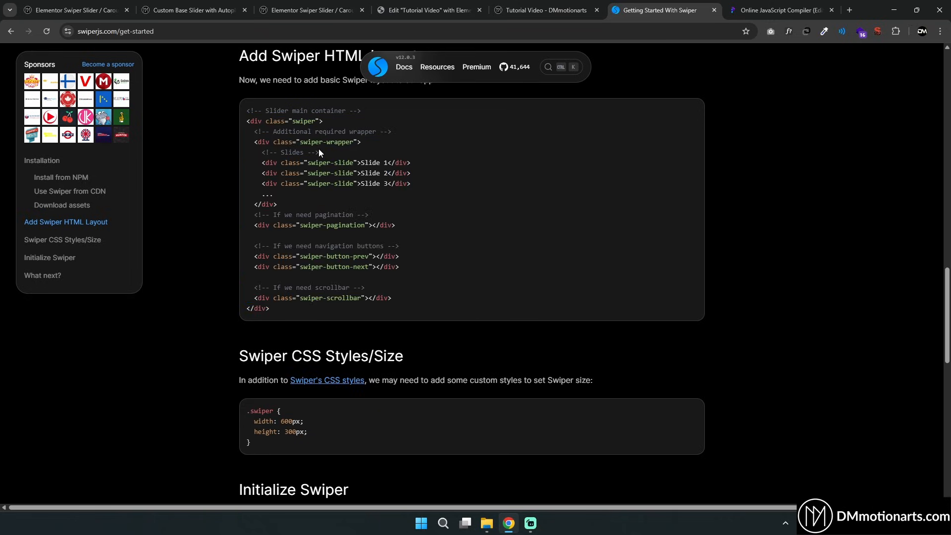
{"action": "mouse_move", "coordinate": [247, 122]}
{"action": "left_mouse_down"}
{"action": "mouse_move", "coordinate": [273, 122]}
{"action": "mouse_move", "coordinate": [261, 122]}
{"action": "left_mouse_up"}
{"action": "left_click_drag", "start_coordinate": [247, 310], "coordinate": [268, 312]}
{"action": "left_click", "coordinate": [250, 130]}
{"action": "left_click_drag", "start_coordinate": [254, 205], "coordinate": [273, 204]}
{"action": "left_click", "coordinate": [249, 197]}
{"action": "left_click_drag", "start_coordinate": [248, 123], "coordinate": [266, 124]}
{"action": "left_click", "coordinate": [249, 312]}
{"action": "left_click_drag", "start_coordinate": [246, 122], "coordinate": [449, 310]}
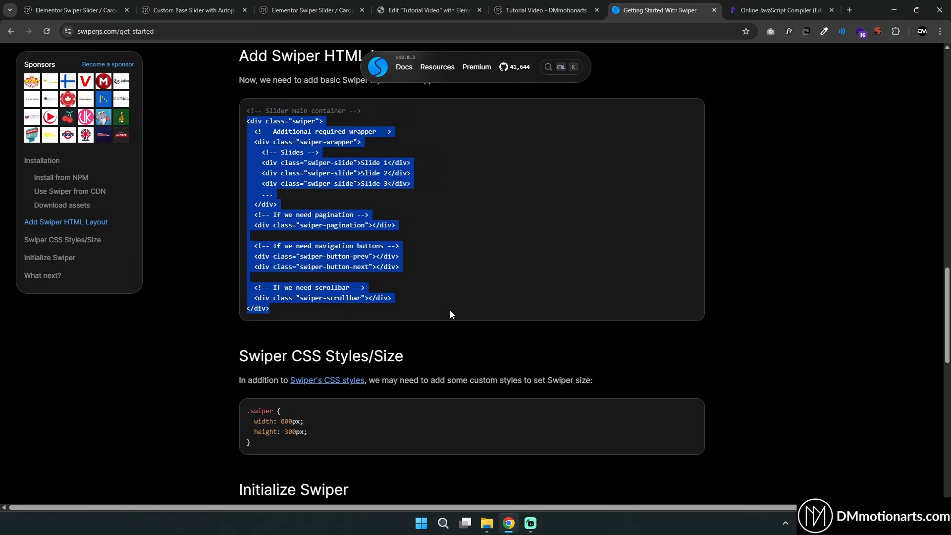
{"action": "left_click", "coordinate": [450, 310]}
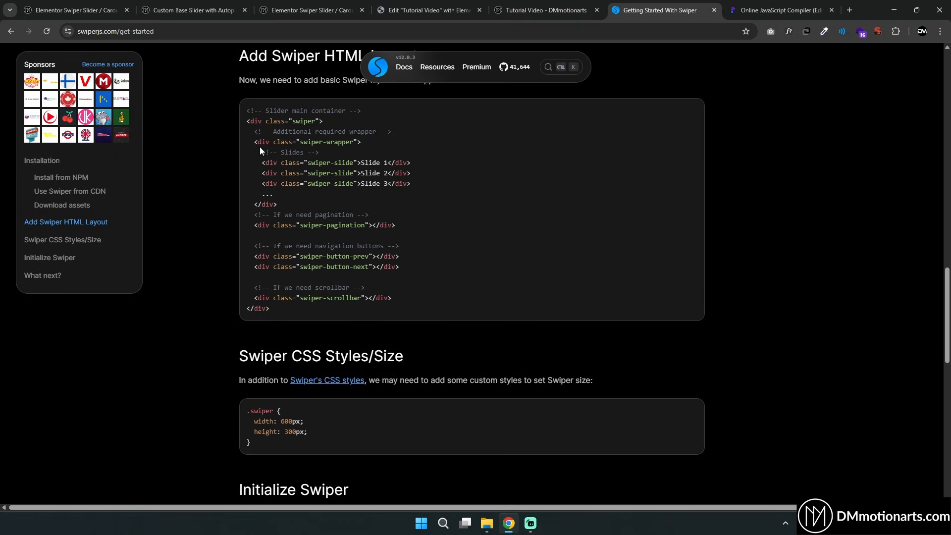
{"action": "left_click_drag", "start_coordinate": [255, 143], "coordinate": [373, 144]}
{"action": "left_click", "coordinate": [334, 150]}
{"action": "left_click_drag", "start_coordinate": [254, 144], "coordinate": [394, 190]}
{"action": "left_click_drag", "start_coordinate": [262, 163], "coordinate": [449, 183]}
{"action": "left_click", "coordinate": [452, 183]}
{"action": "left_click_drag", "start_coordinate": [255, 225], "coordinate": [368, 235]}
{"action": "left_click", "coordinate": [368, 236]}
{"action": "left_click_drag", "start_coordinate": [258, 256], "coordinate": [418, 272]}
{"action": "left_click", "coordinate": [307, 297]}
{"action": "left_click_drag", "start_coordinate": [255, 298], "coordinate": [407, 303]}
{"action": "left_click", "coordinate": [414, 277]}
{"action": "left_click", "coordinate": [427, 10]}
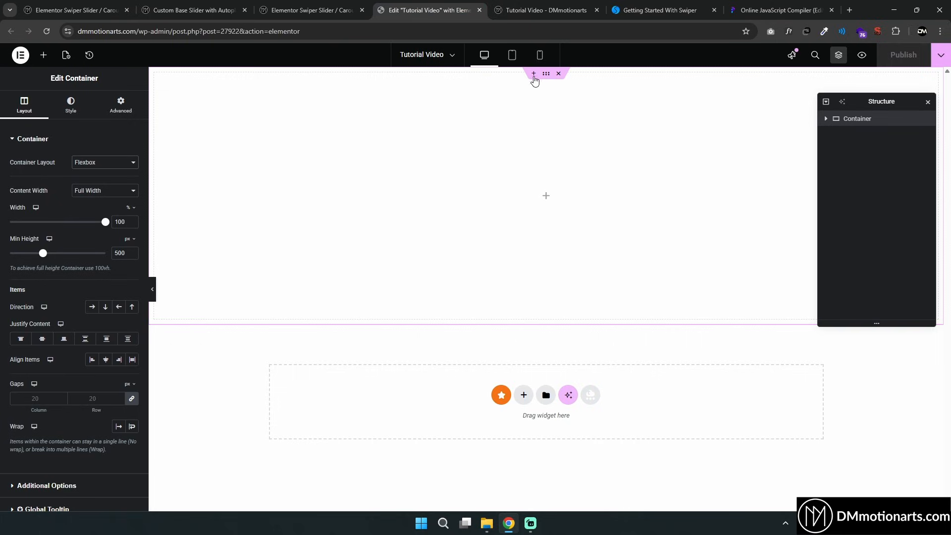
Delete the container and add a new single-structure container to the page
{"action": "left_click", "coordinate": [558, 74]}
{"action": "left_click", "coordinate": [524, 149]}
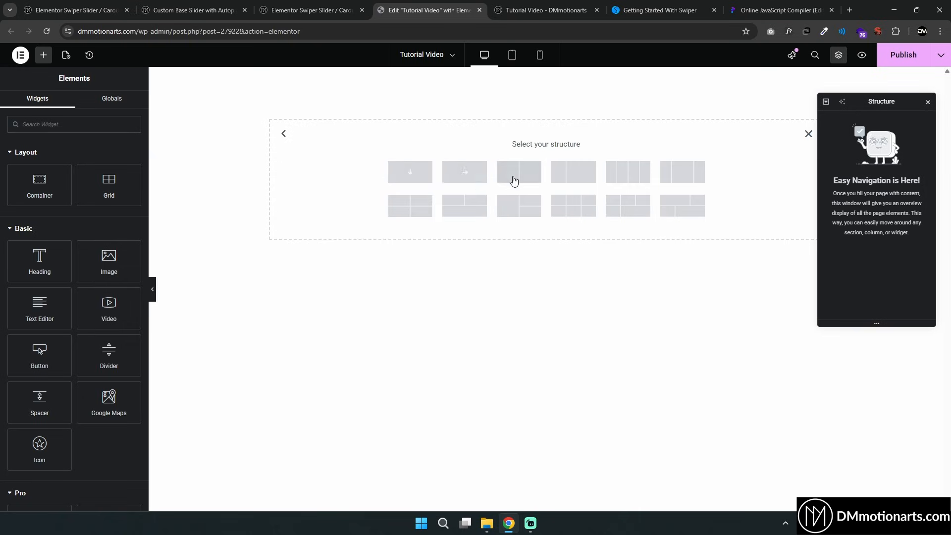
{"action": "left_click", "coordinate": [411, 171]}
Set the new container's content width to Boxed and its minimum height to about 759 px
{"action": "left_click", "coordinate": [100, 191]}
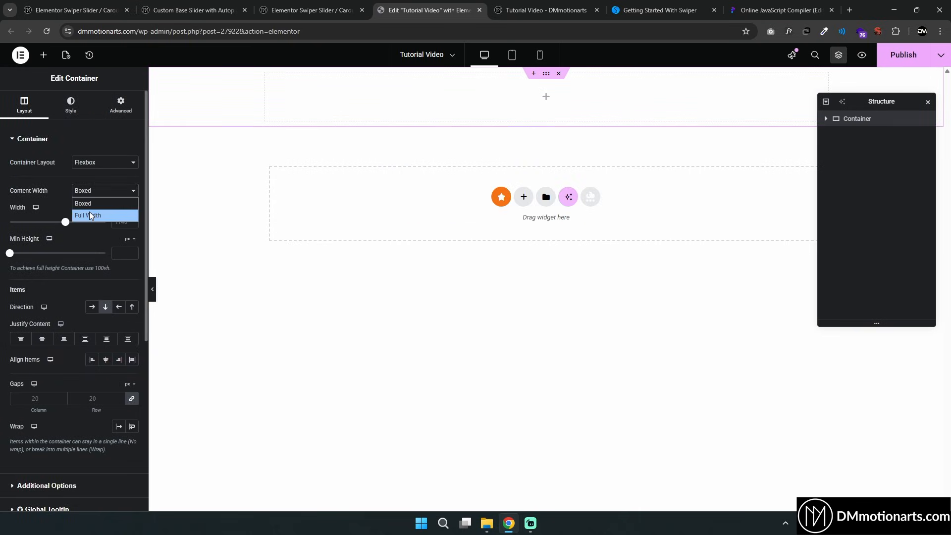
{"action": "left_click", "coordinate": [85, 203]}
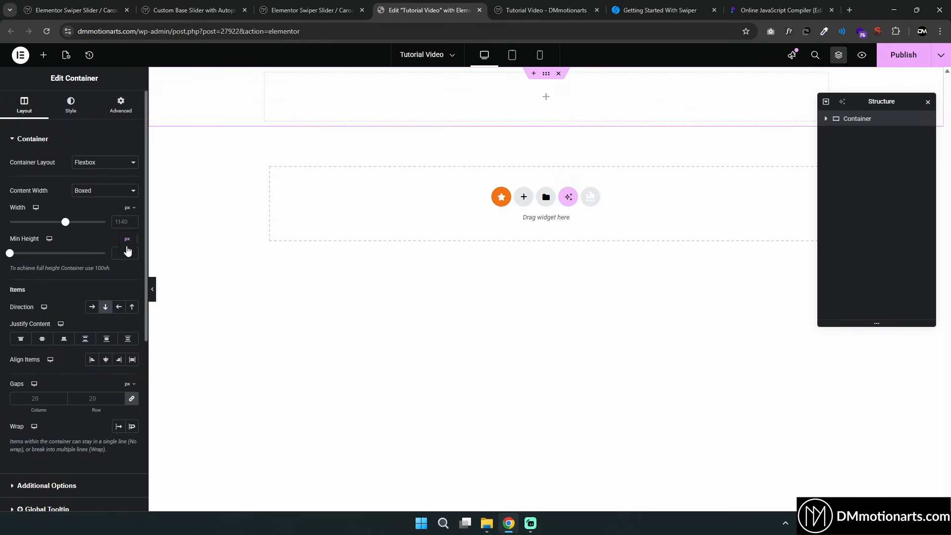
{"action": "left_click_drag", "start_coordinate": [11, 253], "coordinate": [60, 254]}
Review the Swiper wrapper and slide markup in the documentation again
{"action": "left_click", "coordinate": [659, 10]}
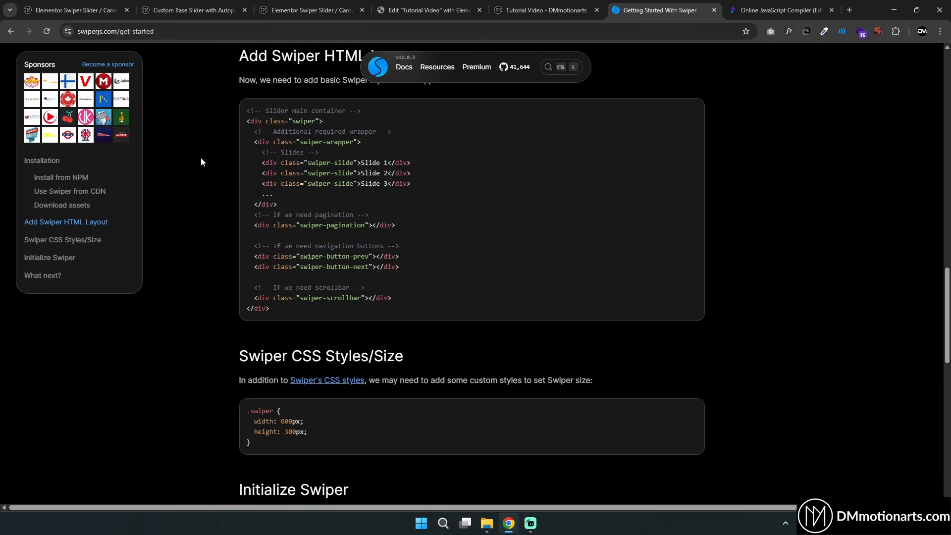
{"action": "left_click_drag", "start_coordinate": [241, 121], "coordinate": [405, 315]}
{"action": "left_click", "coordinate": [429, 10]}
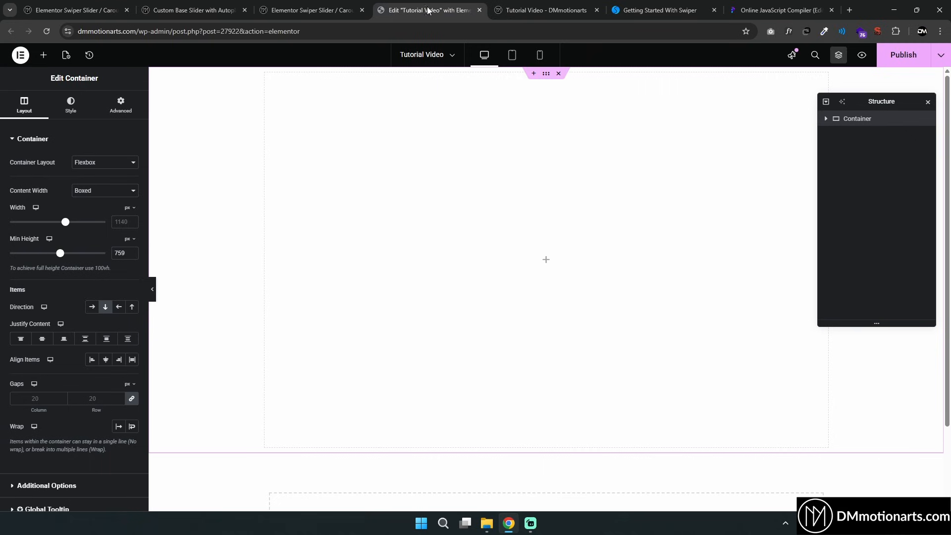
Add a nested container inside the main container and rename it Base Swiper
{"action": "left_click", "coordinate": [43, 54]}
{"action": "left_click_drag", "start_coordinate": [39, 184], "coordinate": [529, 248]}
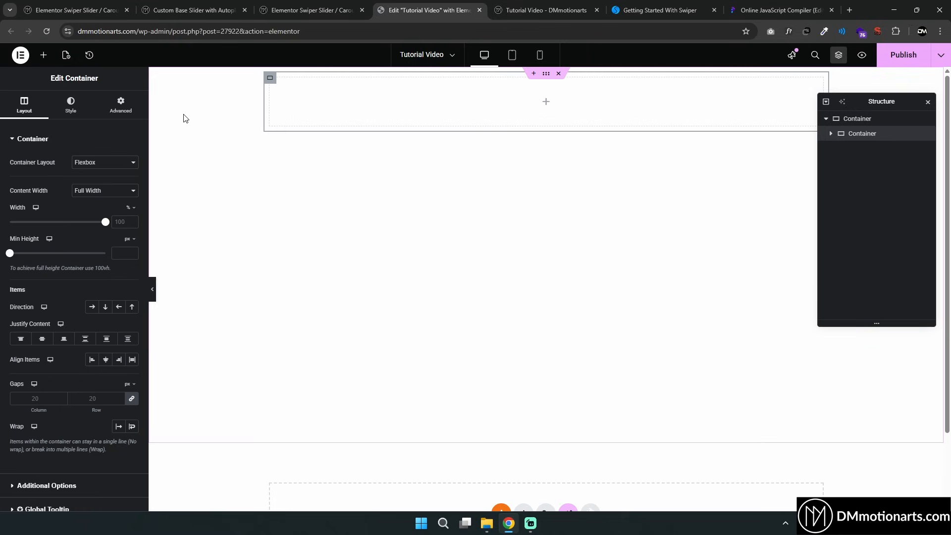
{"action": "double_click", "coordinate": [872, 134]}
{"action": "type", "text": "Swiper"}
{"action": "key", "text": "ctrl+a"}
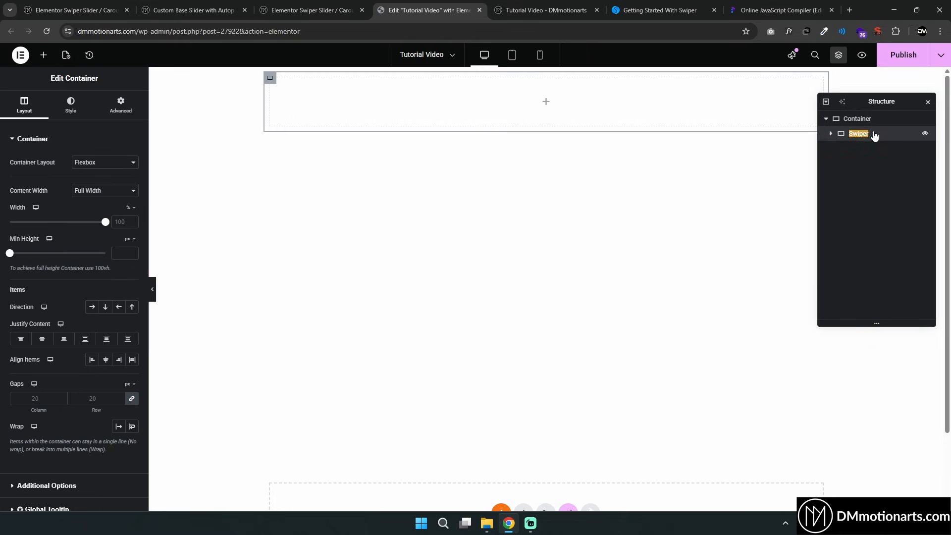
{"action": "type", "text": "Base Swiper"}
{"action": "right_click", "coordinate": [874, 136]}
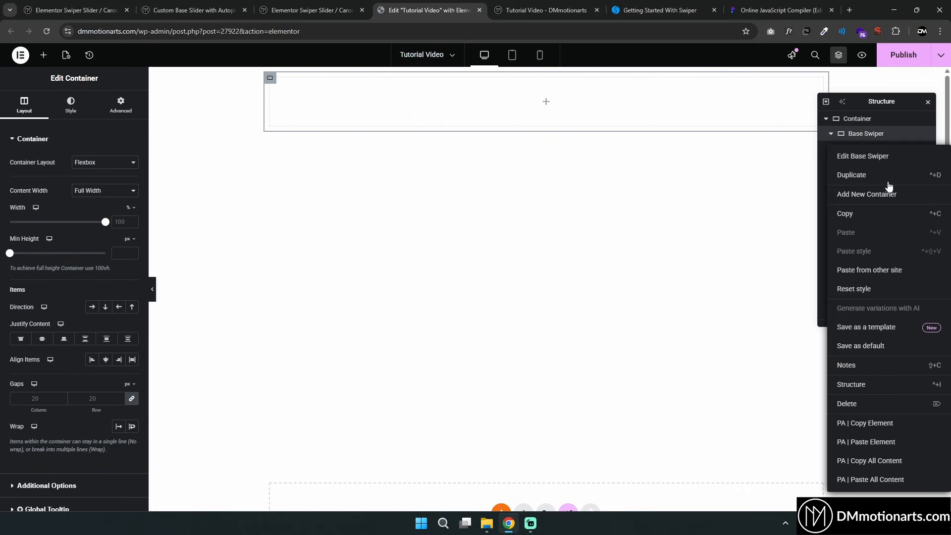
{"action": "left_click", "coordinate": [850, 104]}
{"action": "left_click_drag", "start_coordinate": [850, 104], "coordinate": [789, 156]}
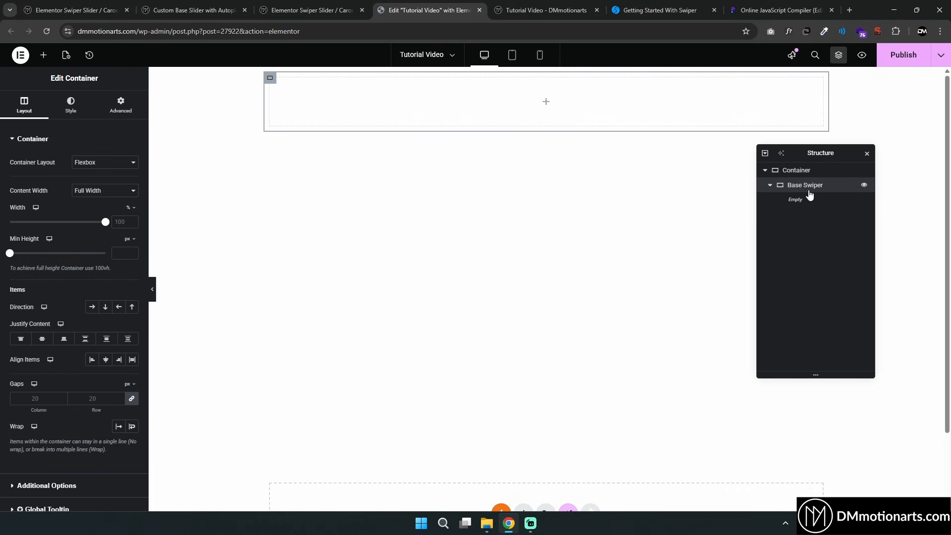
{"action": "left_click", "coordinate": [839, 56]}
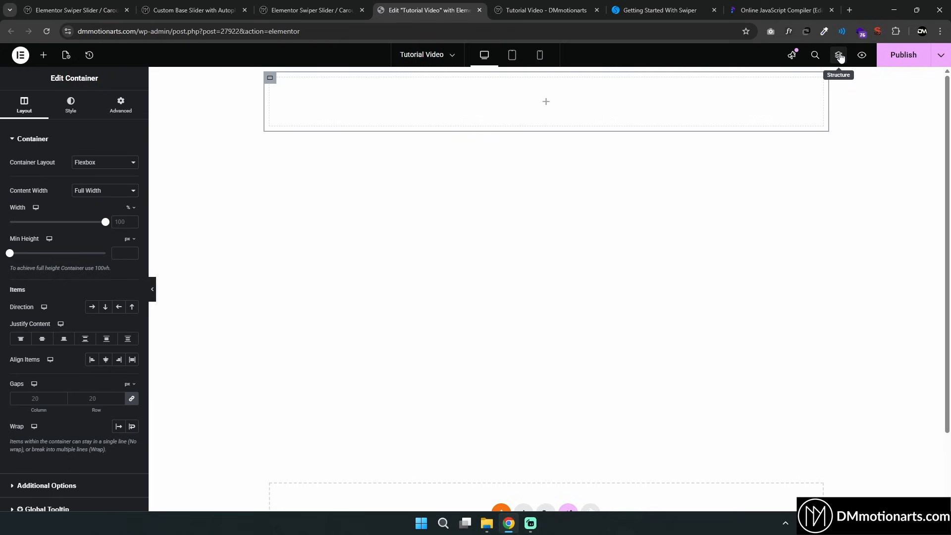
{"action": "left_click", "coordinate": [839, 56]}
{"action": "left_click", "coordinate": [839, 56]}
{"action": "left_click", "coordinate": [839, 56]}
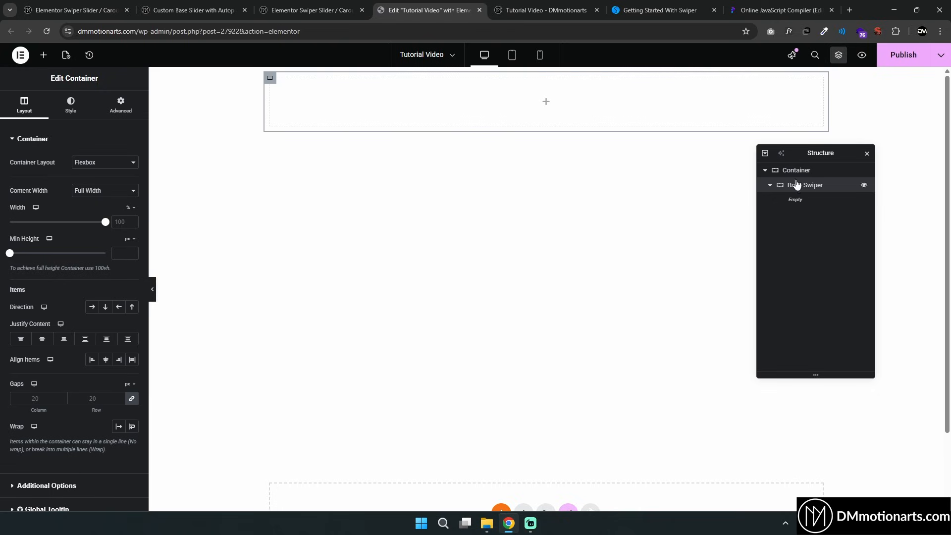
Add a container inside Base Swiper and rename it Swiper Wrapper, matching the swiper-wrapper markup
{"action": "left_click", "coordinate": [617, 5]}
{"action": "left_click_drag", "start_coordinate": [248, 121], "coordinate": [450, 296]}
{"action": "left_click", "coordinate": [280, 144]}
{"action": "left_click_drag", "start_coordinate": [255, 143], "coordinate": [365, 144]}
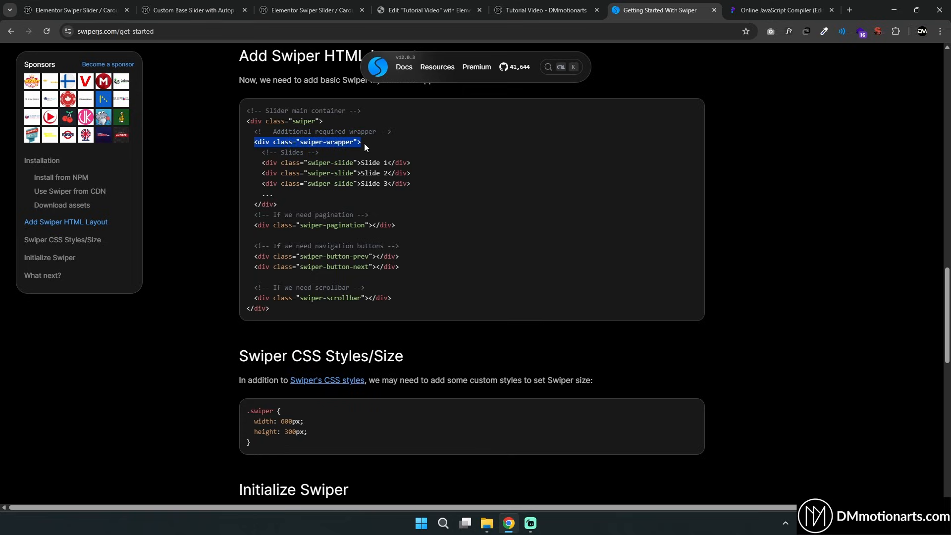
{"action": "left_click", "coordinate": [403, 10]}
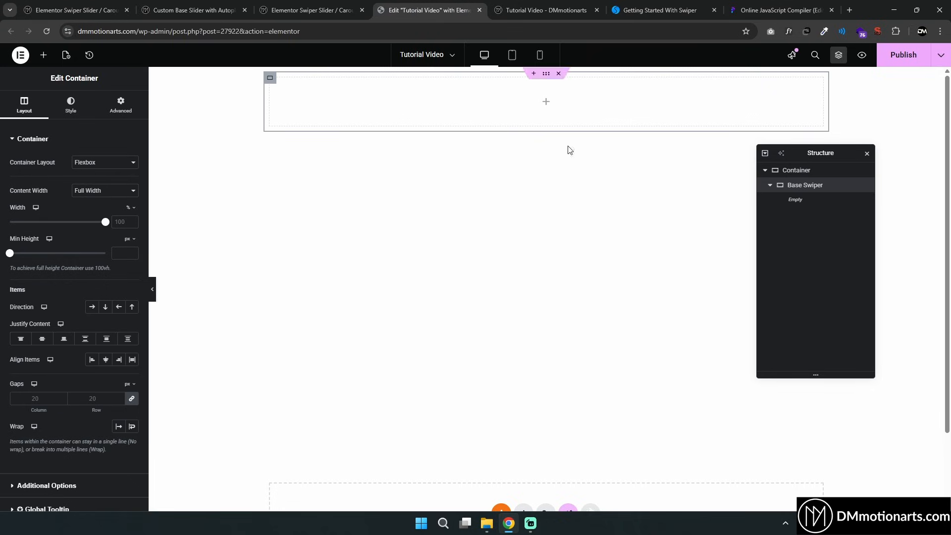
{"action": "left_click", "coordinate": [44, 55]}
{"action": "left_click_drag", "start_coordinate": [38, 183], "coordinate": [782, 218]}
{"action": "double_click", "coordinate": [809, 205]}
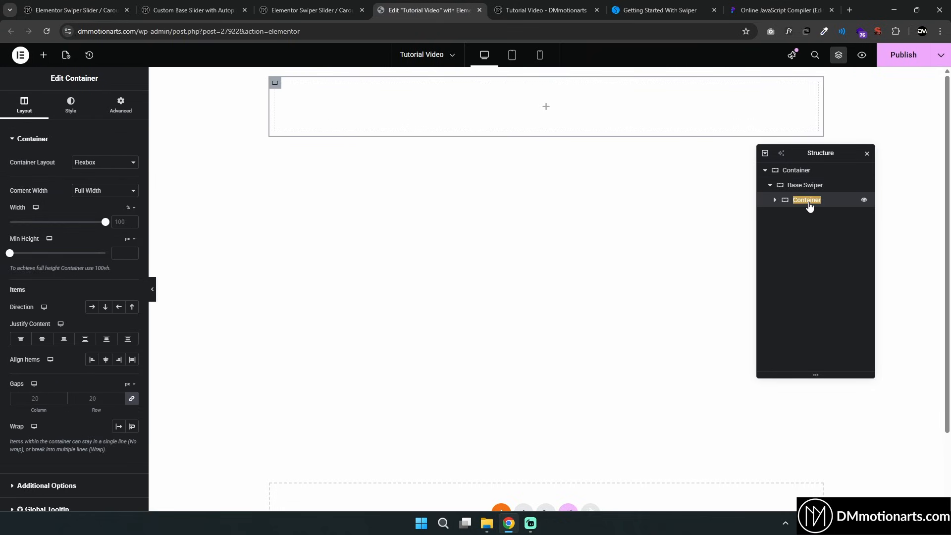
{"action": "type", "text": "Base Swi"}
{"action": "type", "text": "per Wrap"}
{"action": "key", "text": "Return"}
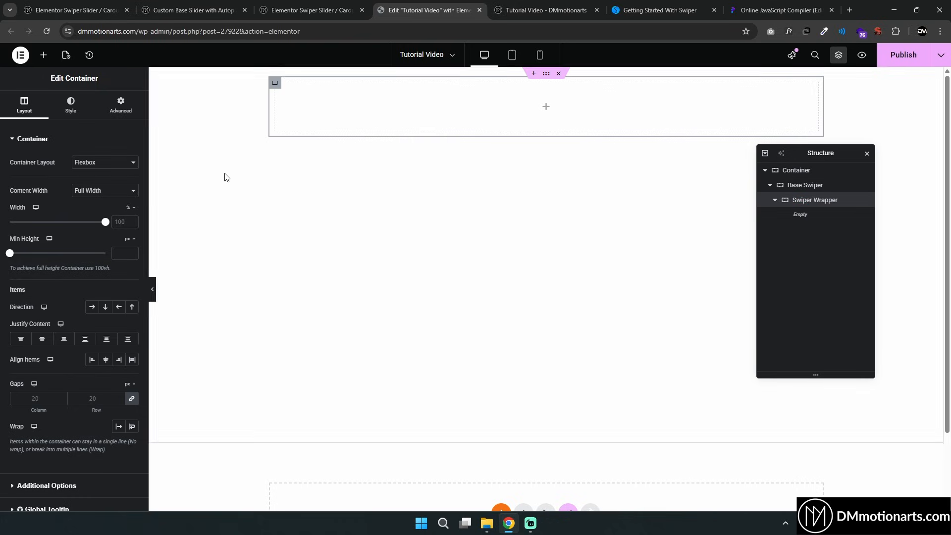
Add a container named Slide 1 inside Swiper Wrapper and duplicate it twice
{"action": "left_click", "coordinate": [272, 14]}
{"action": "left_click", "coordinate": [426, 10]}
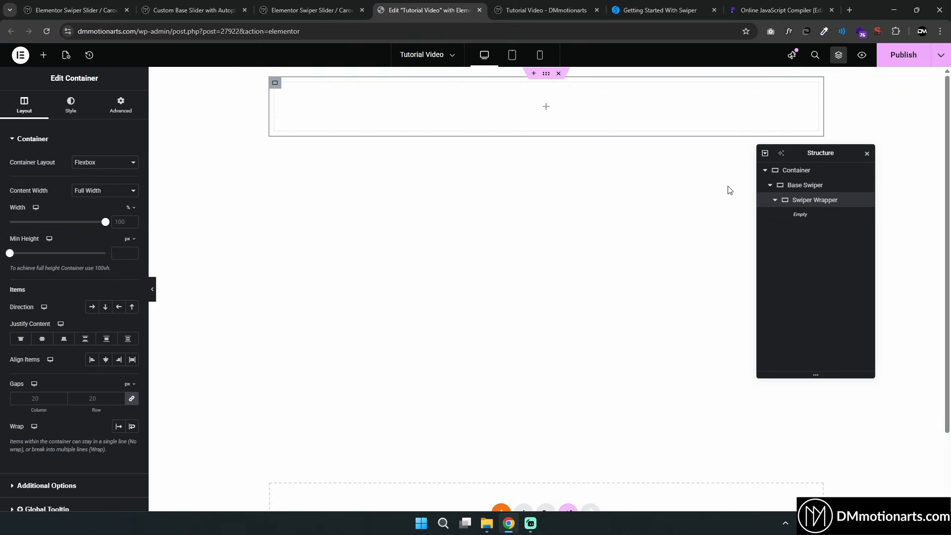
{"action": "left_click", "coordinate": [278, 10]}
{"action": "left_click", "coordinate": [193, 10]}
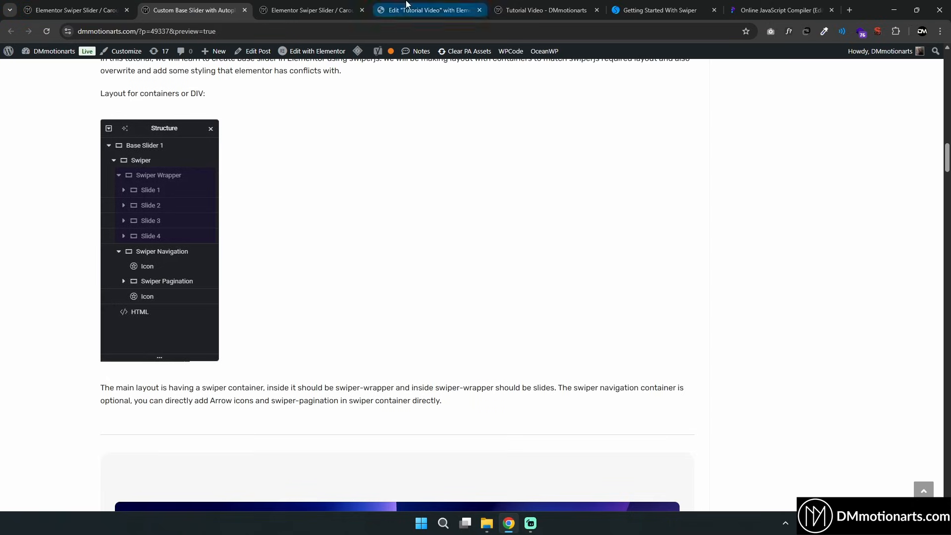
{"action": "left_click", "coordinate": [426, 10]}
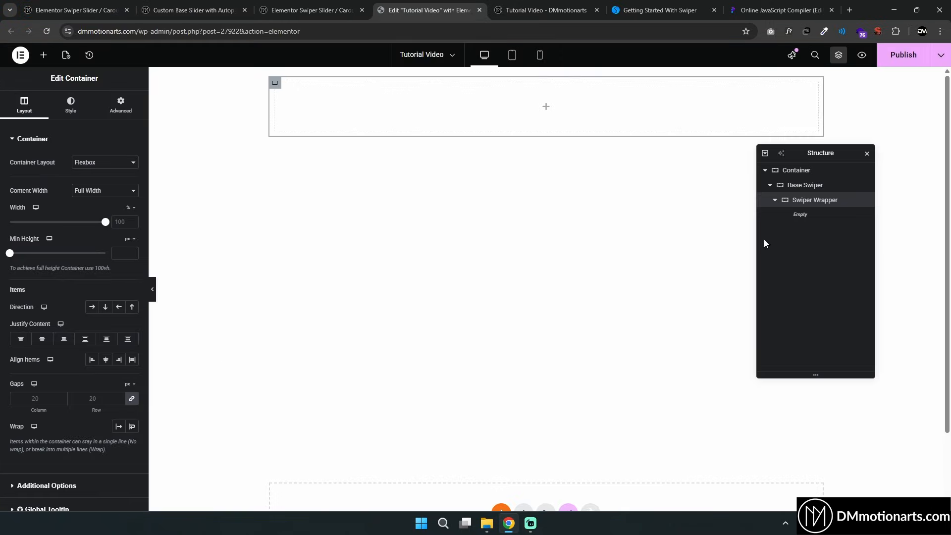
{"action": "left_click", "coordinate": [820, 188]}
{"action": "left_click", "coordinate": [807, 204]}
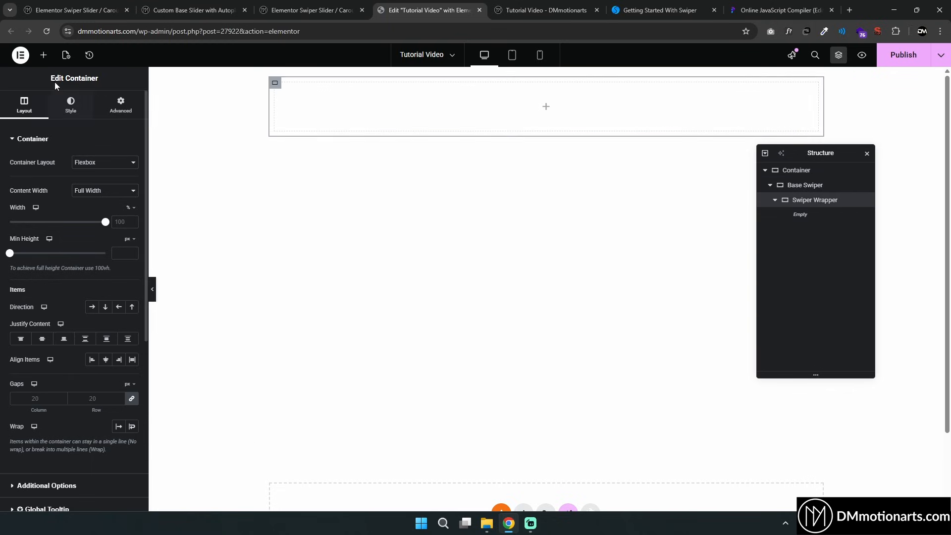
{"action": "left_click", "coordinate": [43, 54]}
{"action": "left_click", "coordinate": [59, 183]}
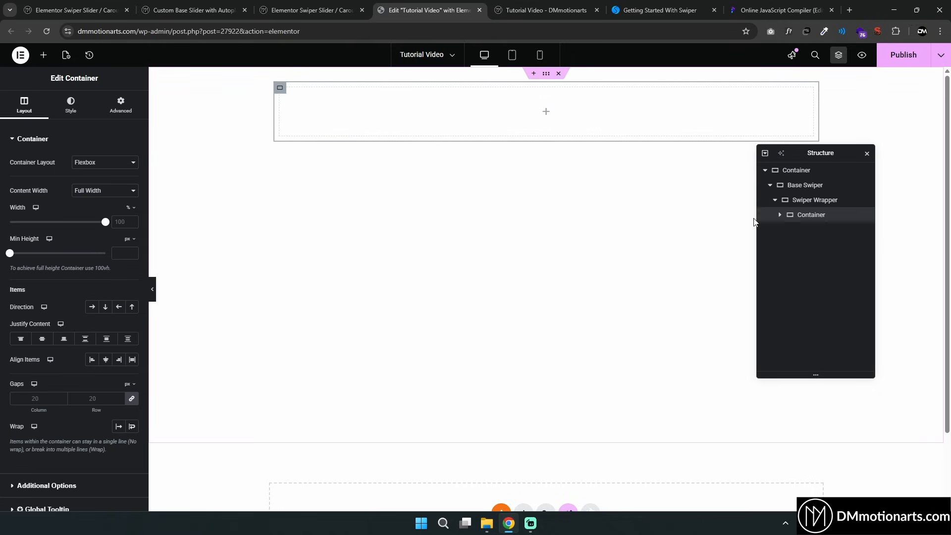
{"action": "double_click", "coordinate": [811, 215]}
{"action": "type", "text": "Slide 1"}
{"action": "key", "text": "Return"}
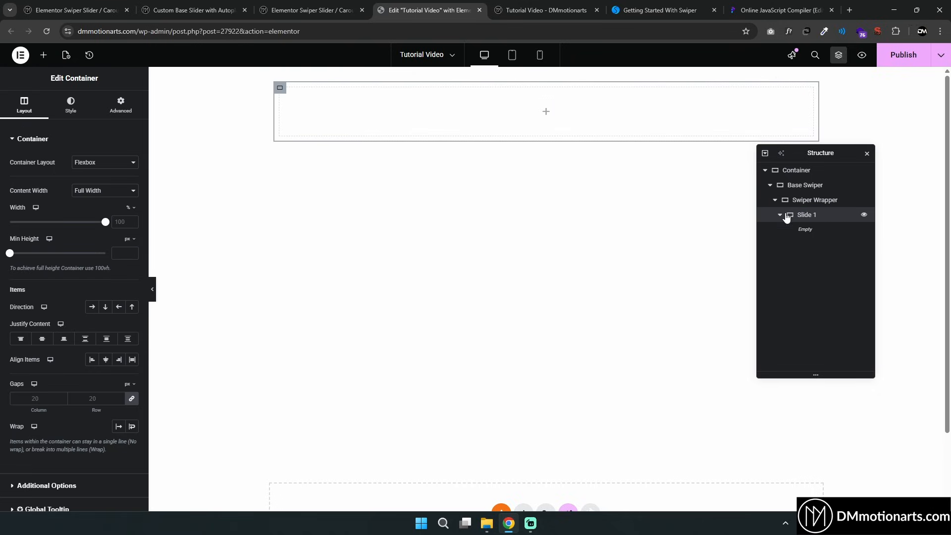
{"action": "key", "text": "ctrl+d"}
{"action": "key", "text": "ctrl+d"}
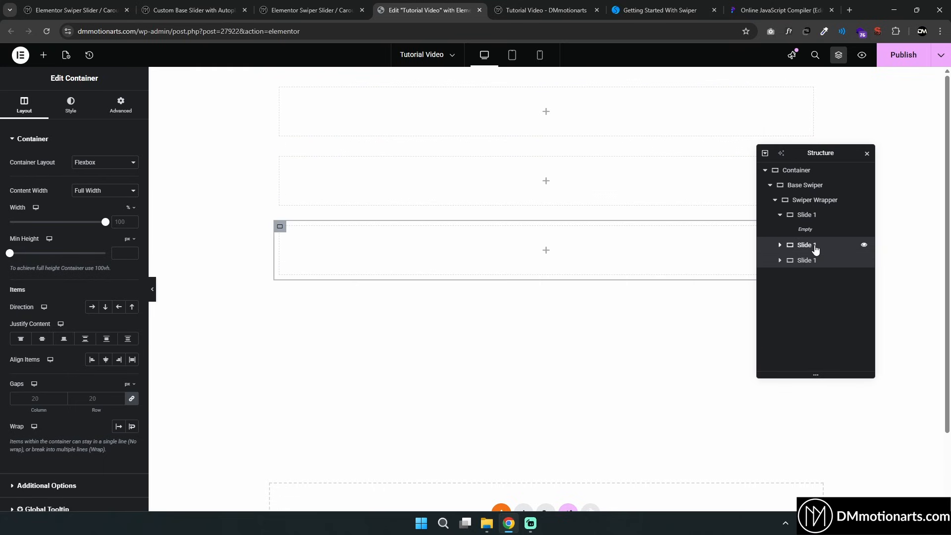
Rename the two duplicated slide containers Slide 2 and Slide 3
{"action": "double_click", "coordinate": [826, 249]}
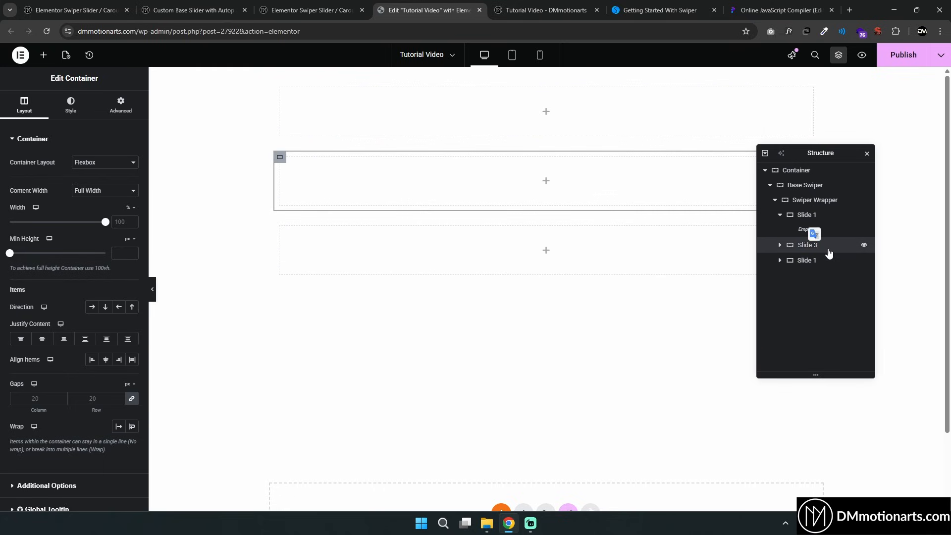
{"action": "double_click", "coordinate": [811, 261]}
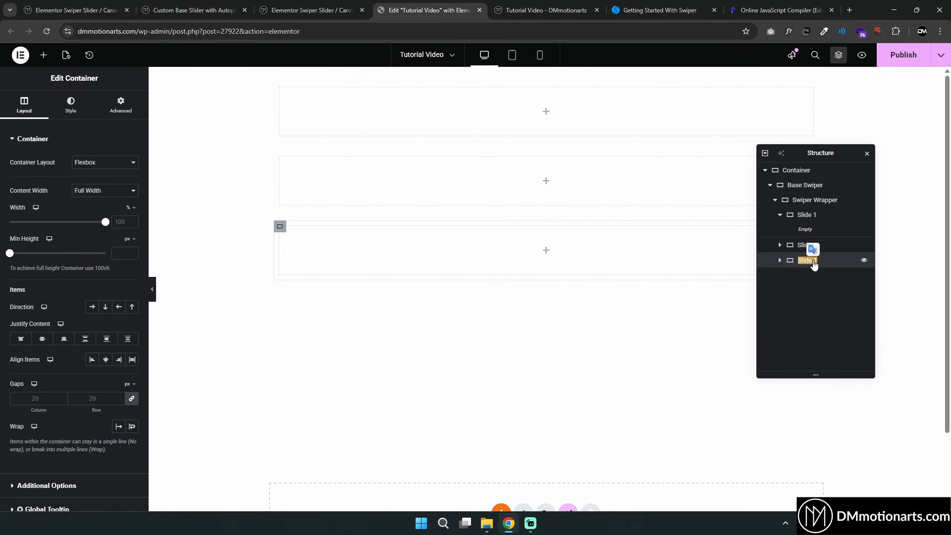
{"action": "key", "text": "BackSpace"}
{"action": "type", "text": "3"}
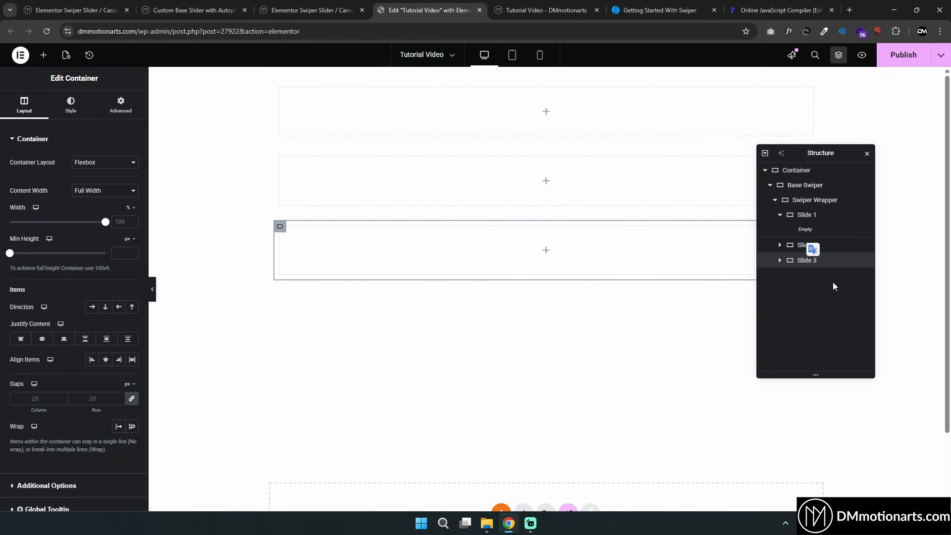
{"action": "key", "text": "Return"}
{"action": "left_click", "coordinate": [781, 216]}
Review the pagination and navigation button markup in the Swiper documentation
{"action": "left_click", "coordinate": [668, 6]}
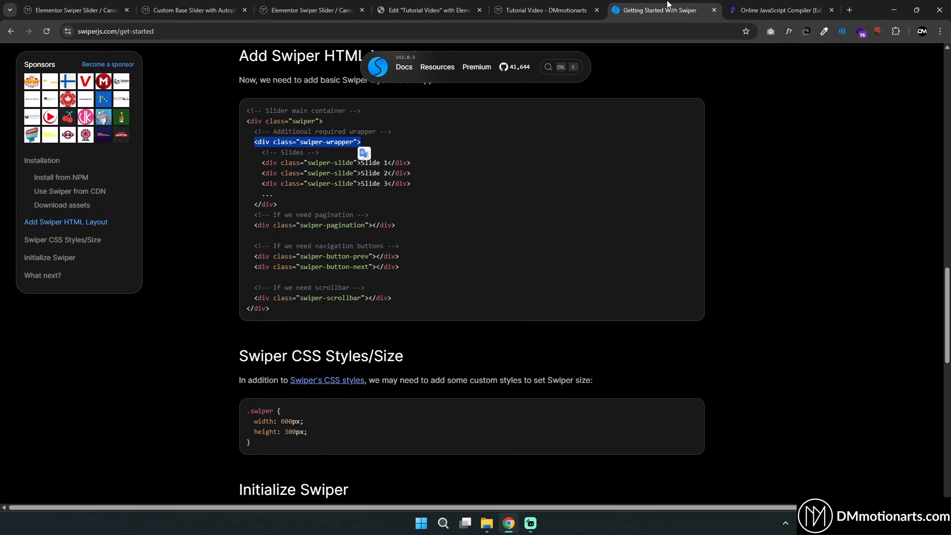
{"action": "left_click_drag", "start_coordinate": [255, 142], "coordinate": [430, 199]}
{"action": "left_click_drag", "start_coordinate": [331, 162], "coordinate": [338, 161]}
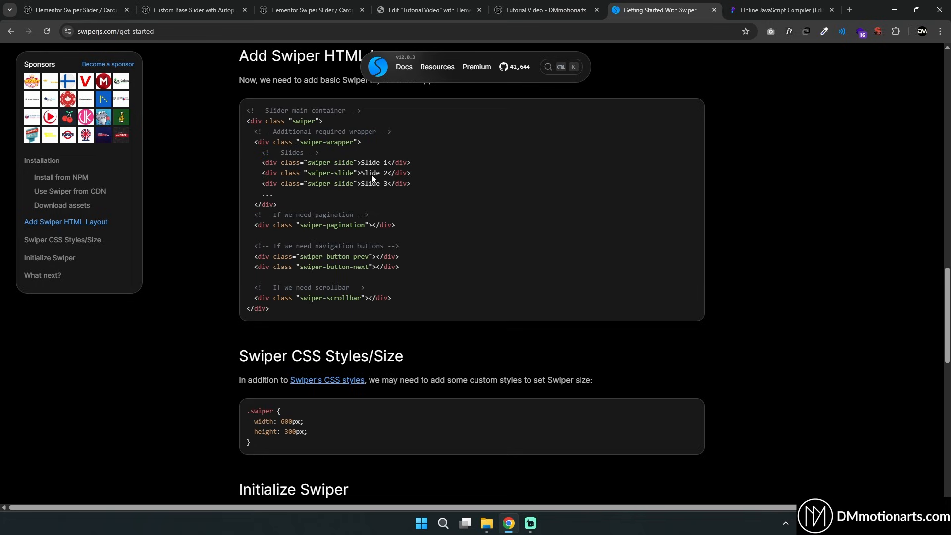
{"action": "left_click", "coordinate": [443, 11]}
{"action": "left_click", "coordinate": [776, 200]}
{"action": "left_click", "coordinate": [776, 201]}
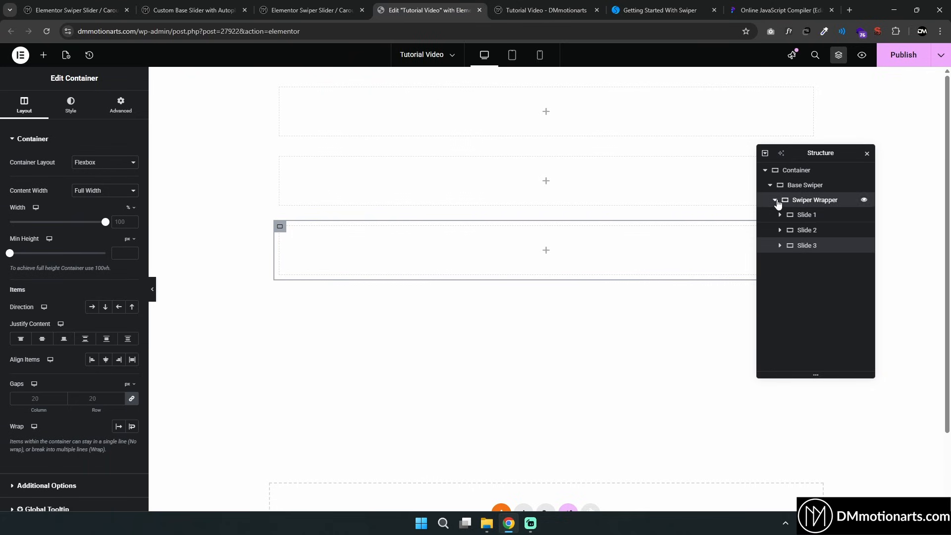
{"action": "left_click", "coordinate": [777, 200]}
{"action": "left_click", "coordinate": [695, 5]}
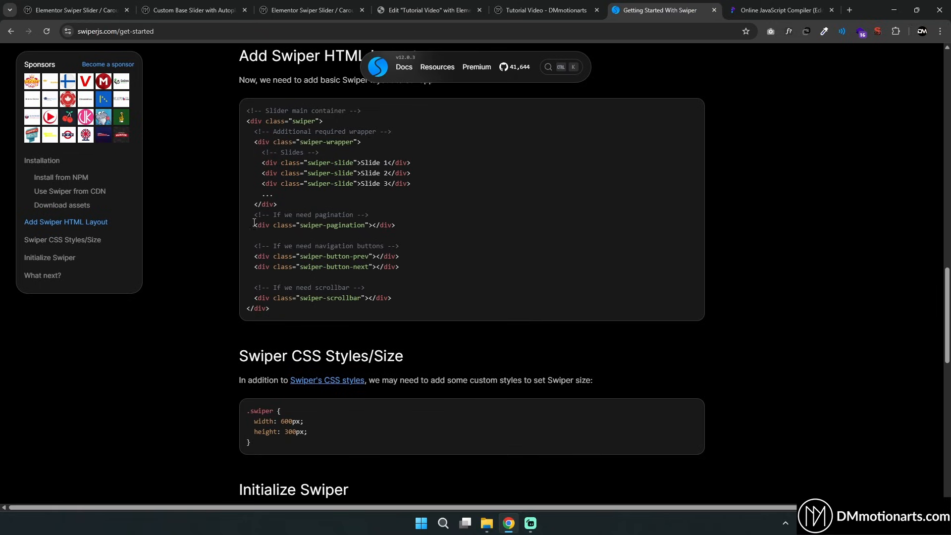
{"action": "left_click_drag", "start_coordinate": [254, 223], "coordinate": [444, 293]}
{"action": "left_click_drag", "start_coordinate": [289, 225], "coordinate": [369, 256]}
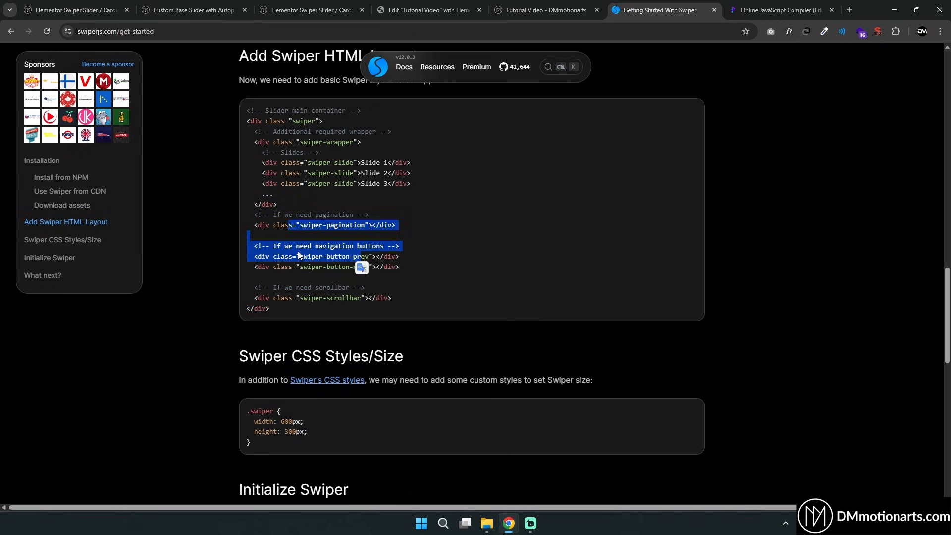
{"action": "left_click", "coordinate": [299, 256]}
{"action": "left_click", "coordinate": [426, 8]}
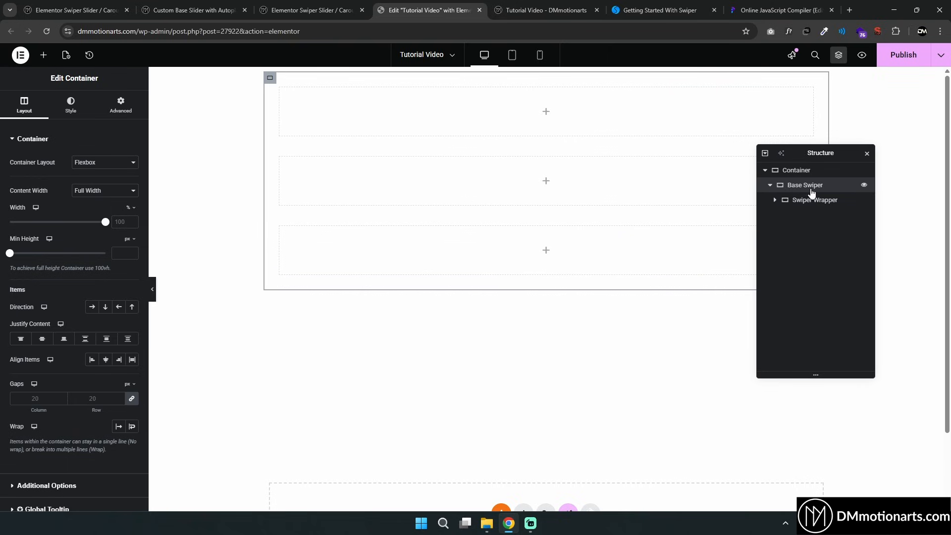
Add an Icon widget inside Base Swiper and set its icon to a left arrow
{"action": "left_click", "coordinate": [43, 55]}
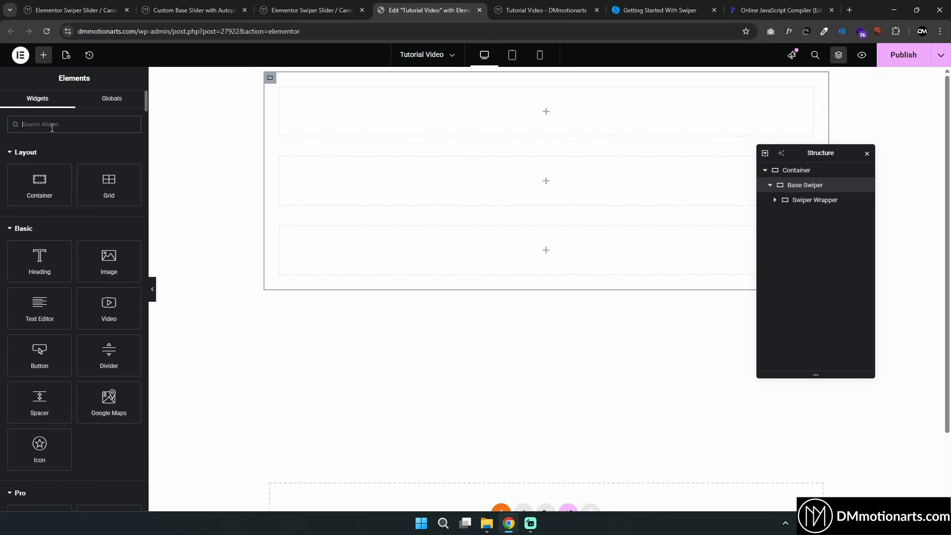
{"action": "type", "text": "icon"}
{"action": "left_click", "coordinate": [56, 160]}
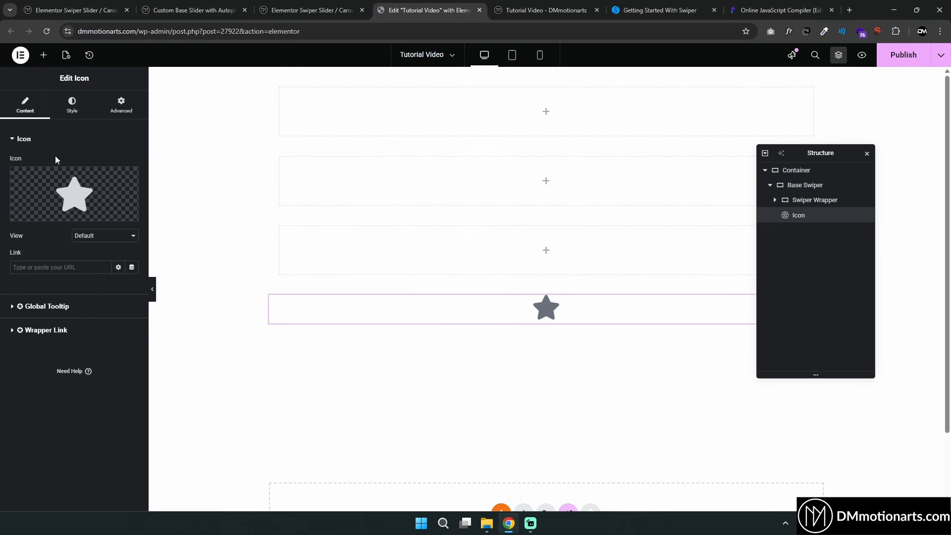
{"action": "left_click", "coordinate": [74, 194]}
{"action": "left_click", "coordinate": [419, 130]}
{"action": "type", "text": "left"}
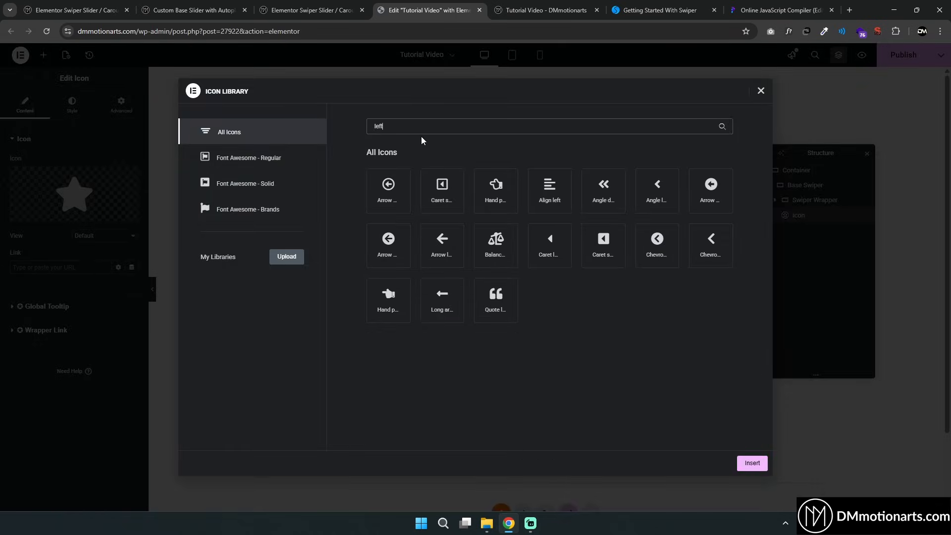
{"action": "left_click", "coordinate": [442, 243]}
{"action": "left_click", "coordinate": [752, 463]}
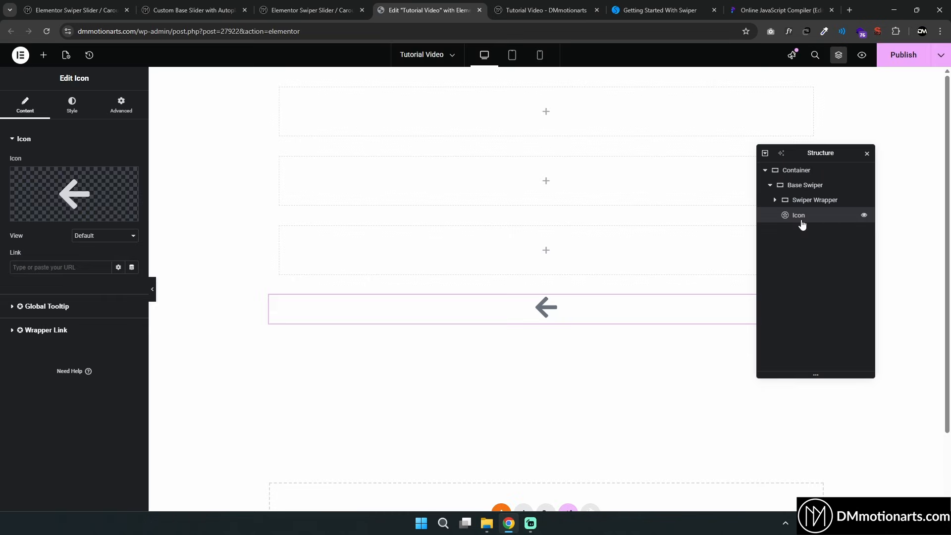
Duplicate the icon and change the copy to a right arrow
{"action": "key", "text": "ctrl+d"}
{"action": "left_click", "coordinate": [124, 193]}
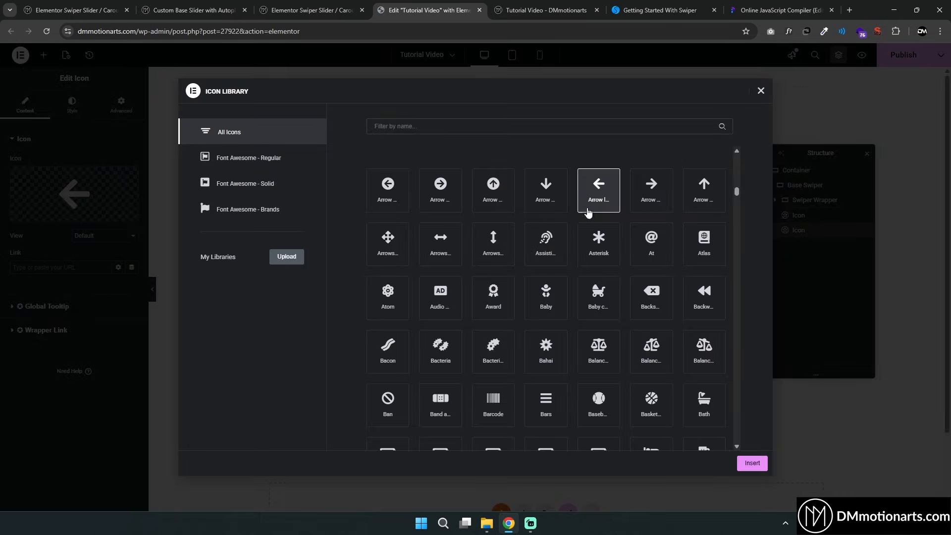
{"action": "left_click", "coordinate": [651, 190]}
{"action": "left_click", "coordinate": [752, 463]}
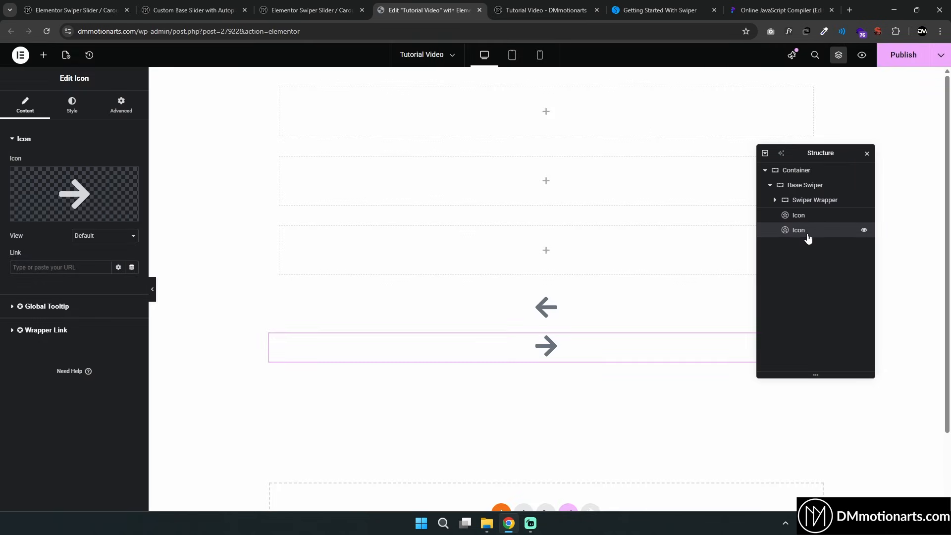
Add a container inside Base Swiper below the icons and name it Pagination
{"action": "left_click", "coordinate": [43, 55]}
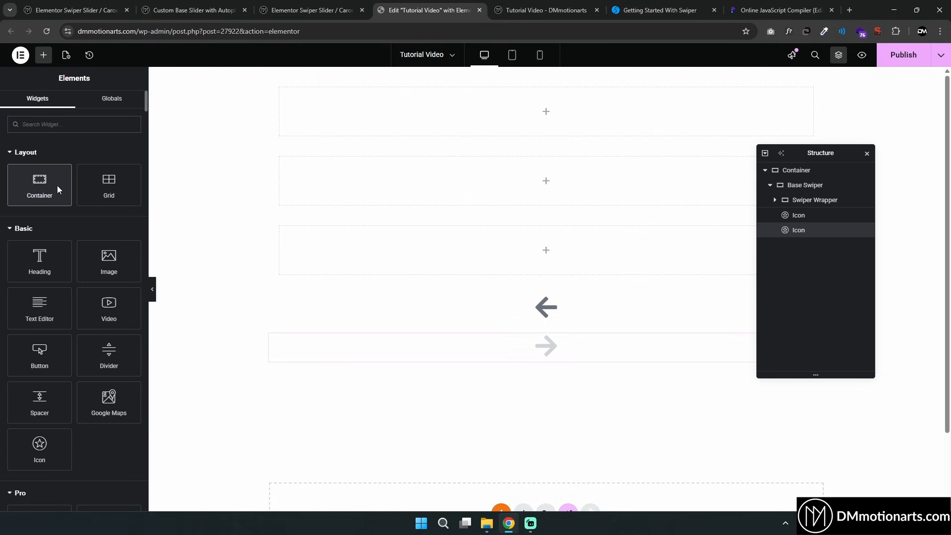
{"action": "left_click_drag", "start_coordinate": [58, 189], "coordinate": [798, 255]}
{"action": "type", "text": "Pagination"}
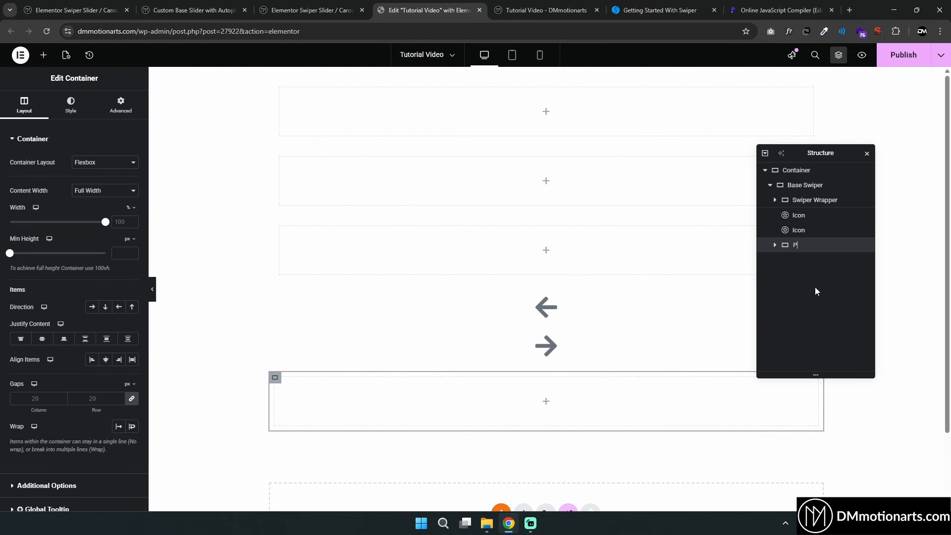
{"action": "key", "text": "Return"}
Review the pagination, navigation and scrollbar markup in the Swiper documentation
{"action": "left_click", "coordinate": [659, 10]}
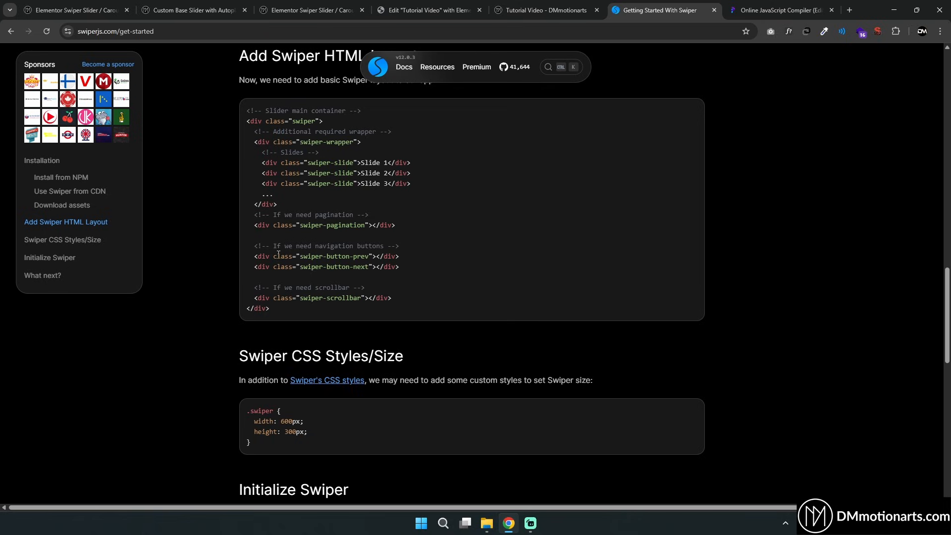
{"action": "triple_click", "coordinate": [263, 226]}
{"action": "left_click_drag", "start_coordinate": [254, 255], "coordinate": [440, 266]}
{"action": "left_click", "coordinate": [347, 278]}
{"action": "left_click_drag", "start_coordinate": [252, 291], "coordinate": [418, 299]}
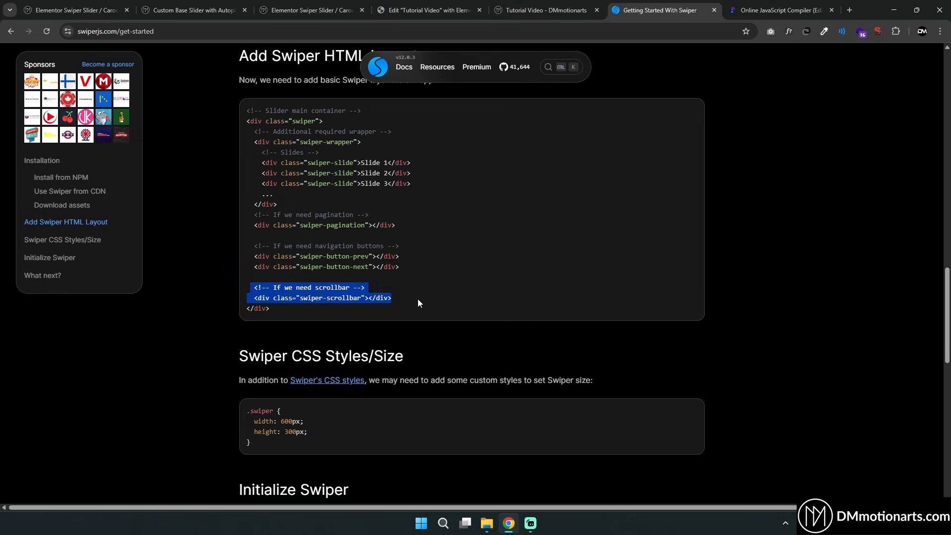
{"action": "left_click", "coordinate": [415, 295]}
{"action": "left_click", "coordinate": [429, 10]}
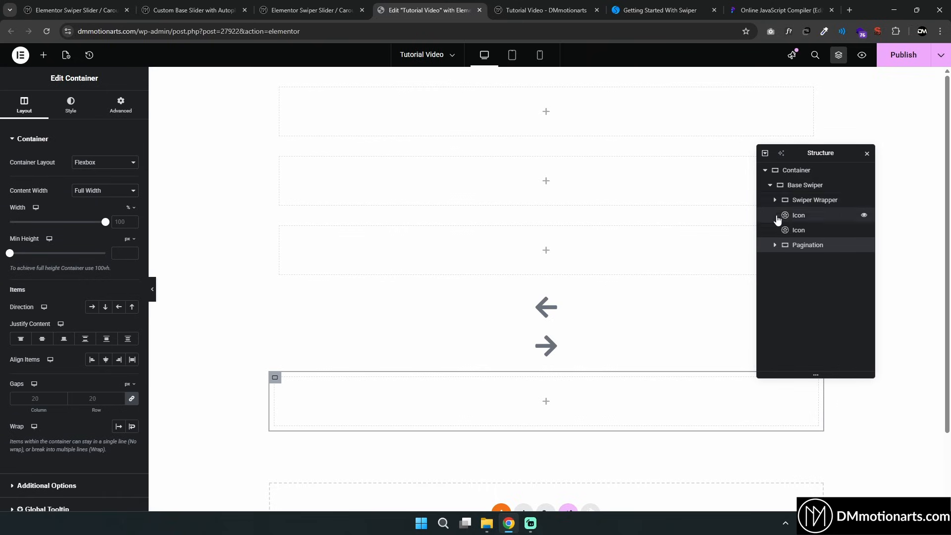
Inspect the Base Swiper structure, expanding it and selecting its arrow icons and child containers
{"action": "left_click", "coordinate": [770, 186]}
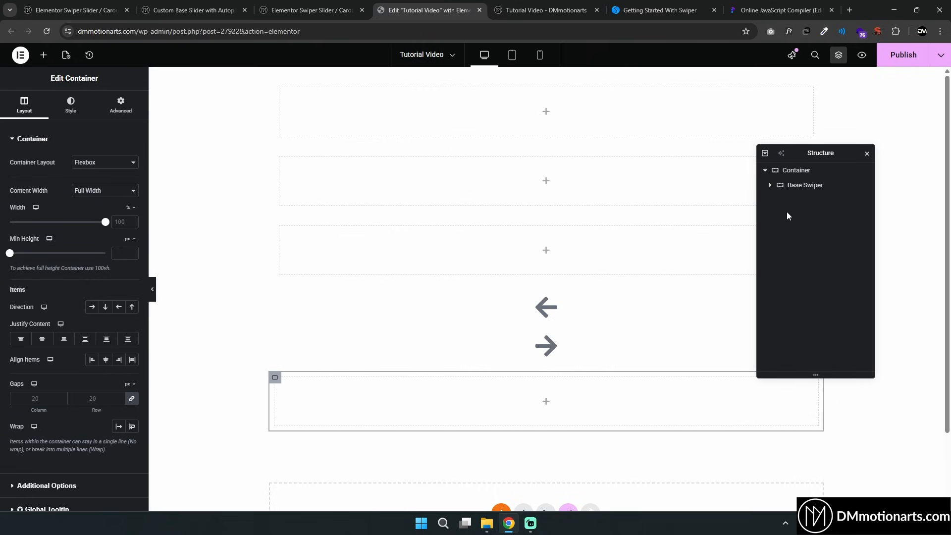
{"action": "left_click", "coordinate": [770, 187]}
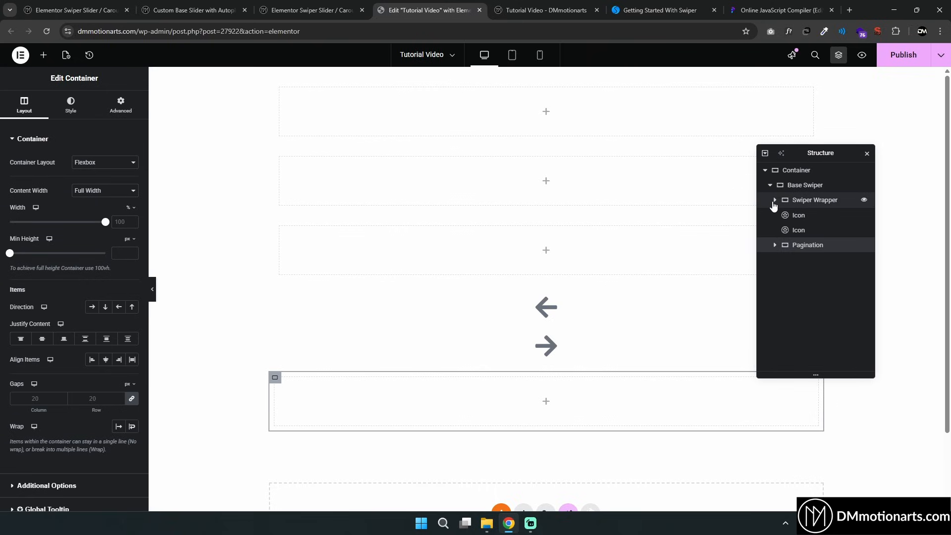
{"action": "left_click", "coordinate": [775, 201]}
{"action": "left_click", "coordinate": [775, 203]}
{"action": "left_click", "coordinate": [795, 218]}
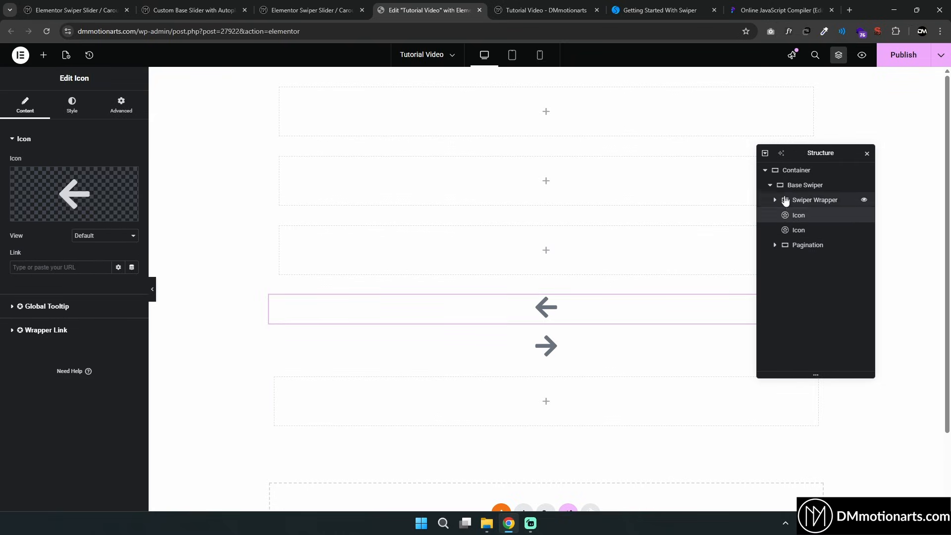
{"action": "left_click", "coordinate": [771, 188]}
{"action": "left_click", "coordinate": [771, 188]}
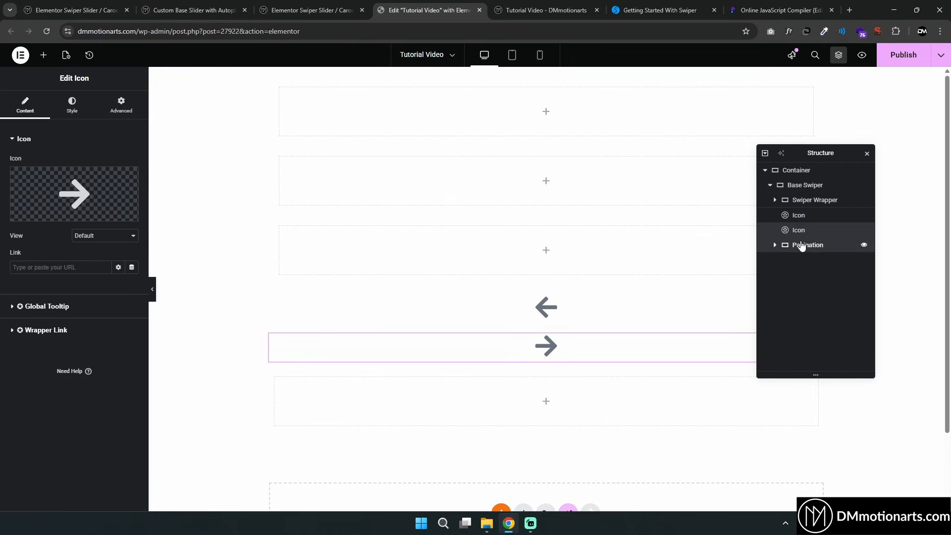
{"action": "left_click", "coordinate": [770, 185]}
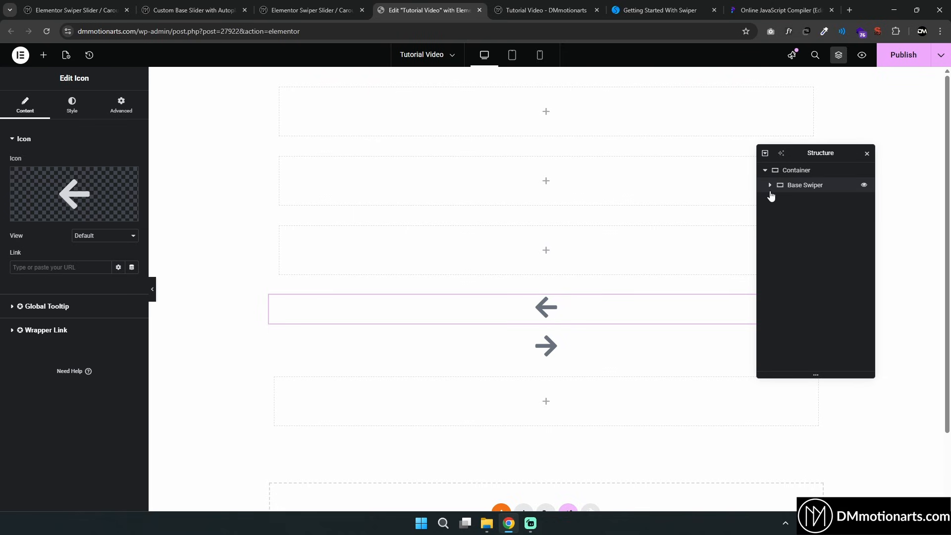
{"action": "left_click", "coordinate": [783, 185]}
{"action": "left_click", "coordinate": [798, 215]}
{"action": "left_click", "coordinate": [799, 230]}
{"action": "left_click", "coordinate": [785, 186]}
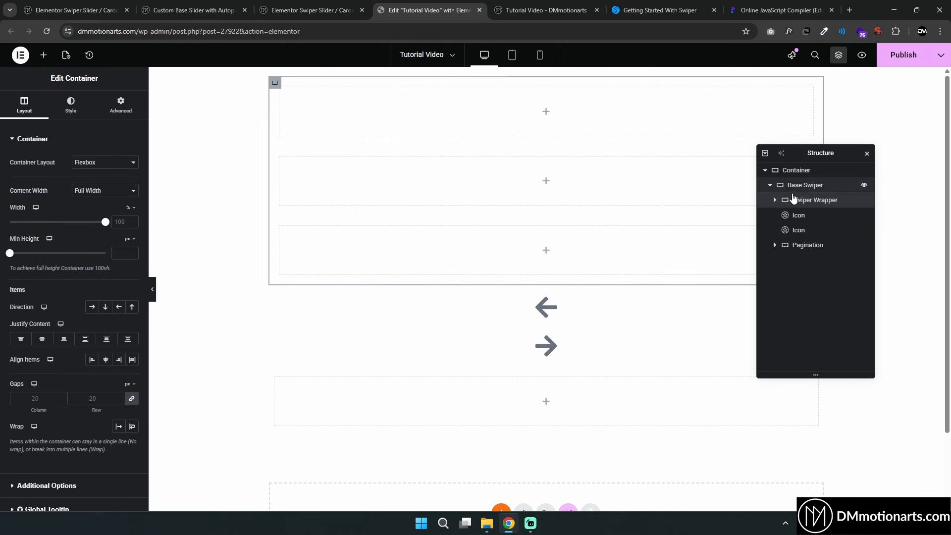
{"action": "left_click", "coordinate": [769, 187]}
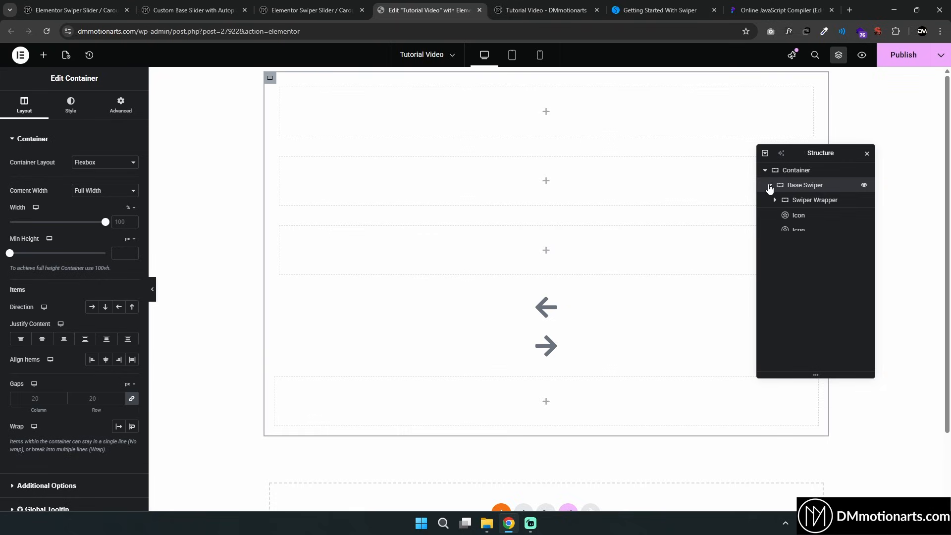
{"action": "left_click", "coordinate": [799, 216]}
{"action": "left_click", "coordinate": [803, 186]}
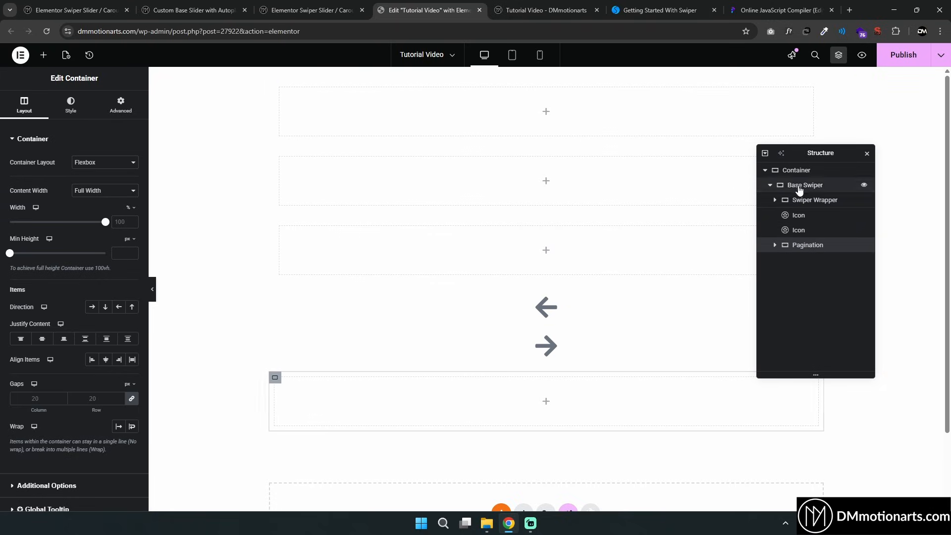
{"action": "left_click", "coordinate": [796, 217]}
Try to drag the arrow icons and Pagination container out of Base Swiper, then undo those moves
{"action": "left_click_drag", "start_coordinate": [799, 220], "coordinate": [804, 200]}
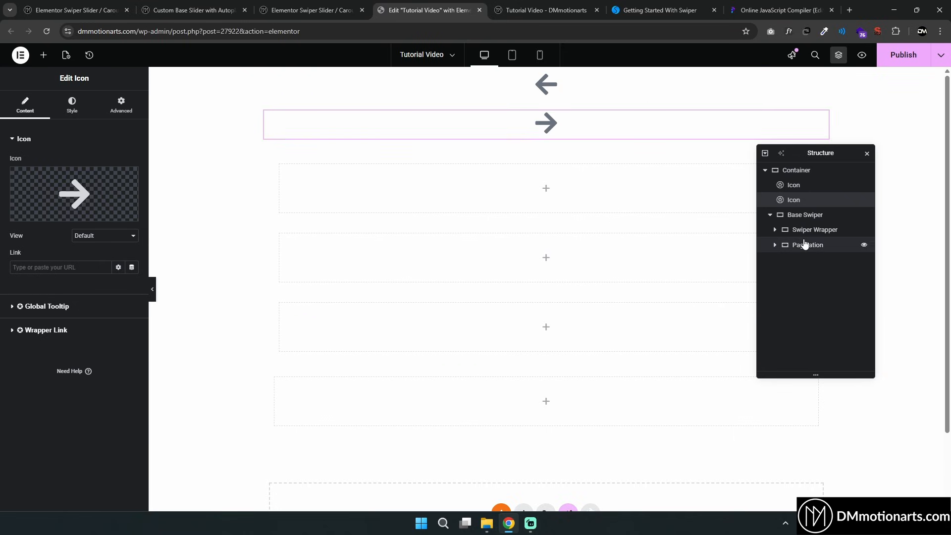
{"action": "left_click", "coordinate": [807, 245]}
{"action": "left_click_drag", "start_coordinate": [803, 245], "coordinate": [796, 185]}
{"action": "left_click", "coordinate": [770, 231]}
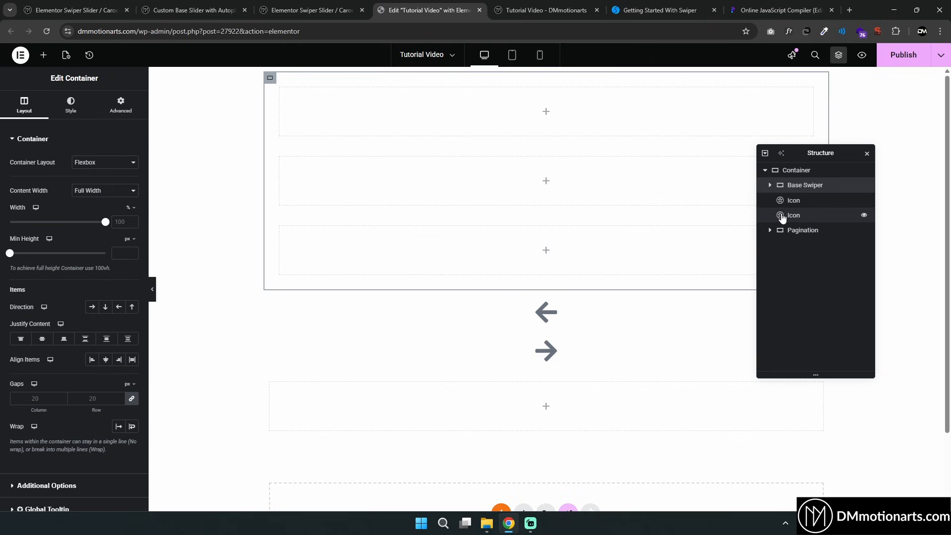
{"action": "left_click", "coordinate": [193, 10]}
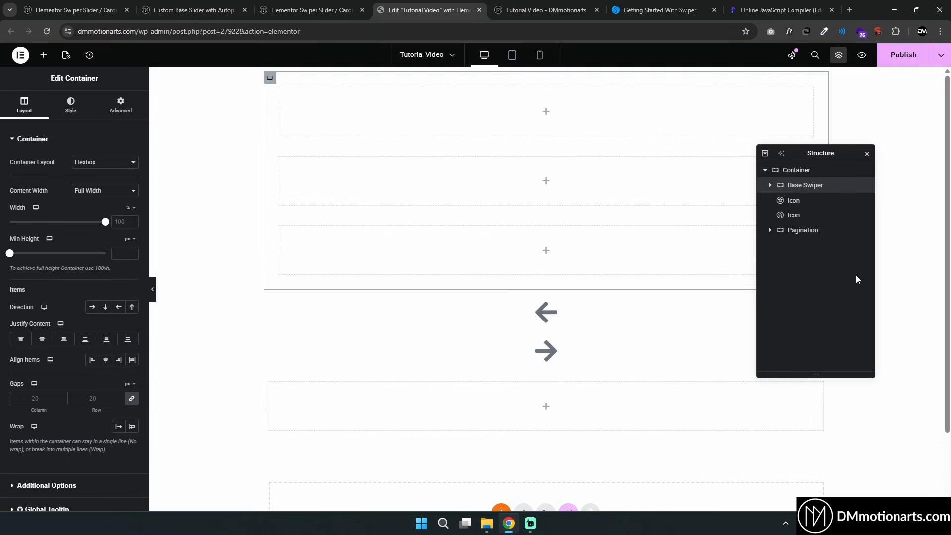
{"action": "key", "text": "ctrl+z"}
{"action": "key", "text": "ctrl+z"}
{"action": "key", "text": "ctrl+z"}
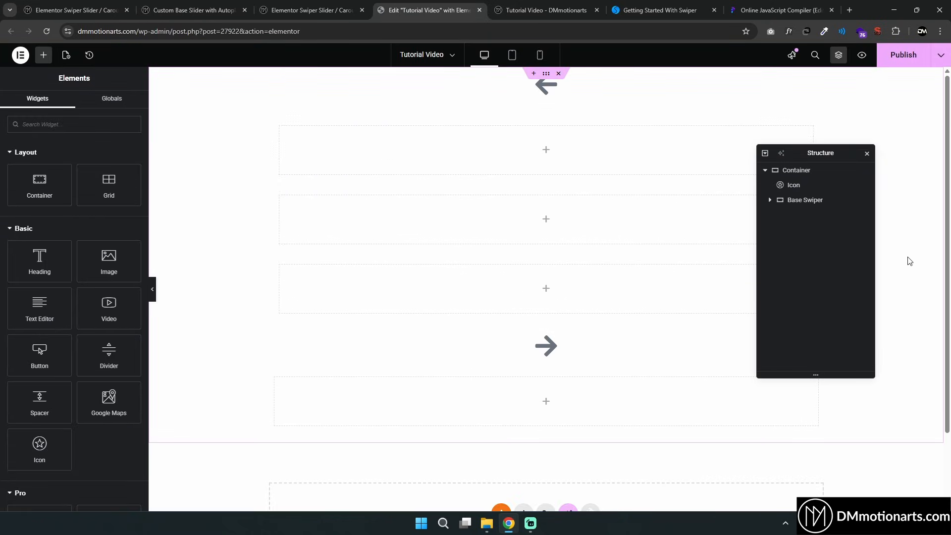
{"action": "key", "text": "ctrl+z"}
Add another container inside Base Swiper below Pagination and name it Navigation
{"action": "left_click", "coordinate": [769, 185]}
{"action": "left_click", "coordinate": [797, 215]}
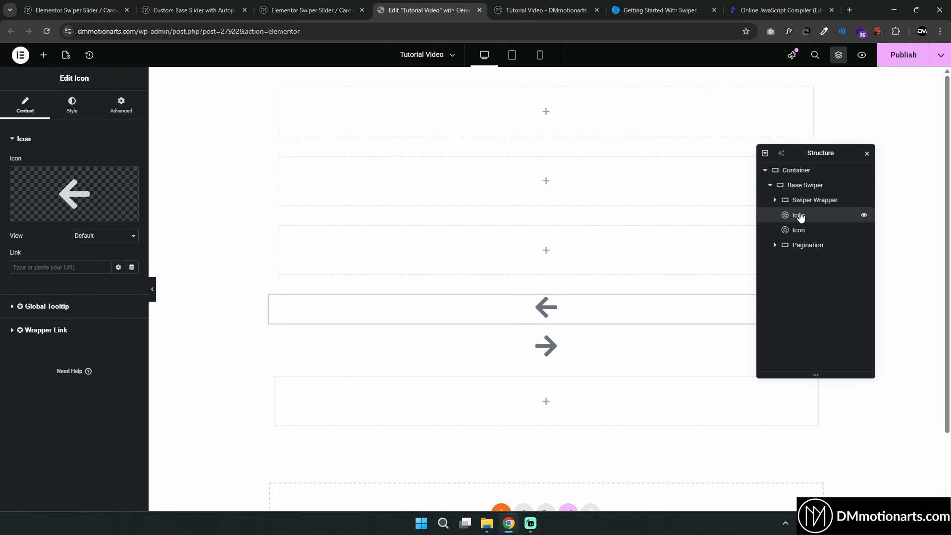
{"action": "left_click", "coordinate": [799, 190]}
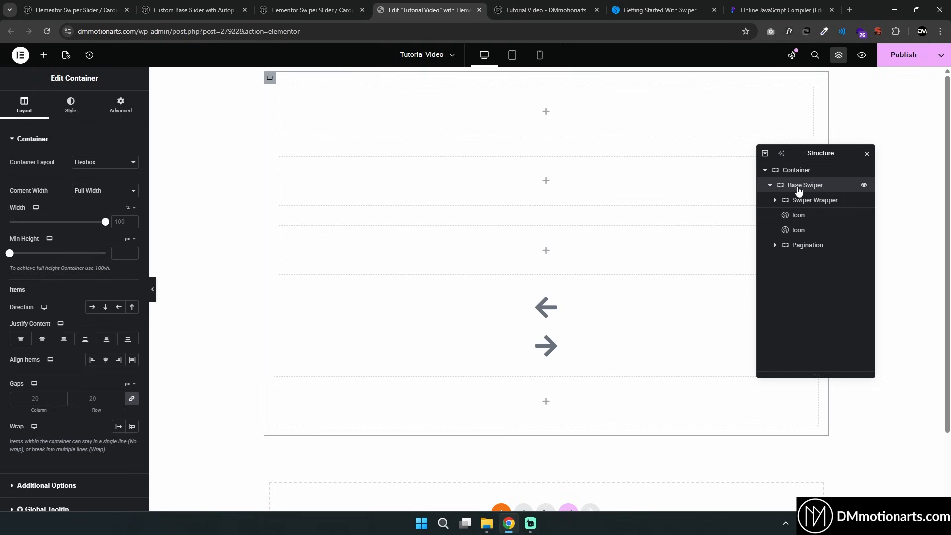
{"action": "left_click", "coordinate": [43, 54]}
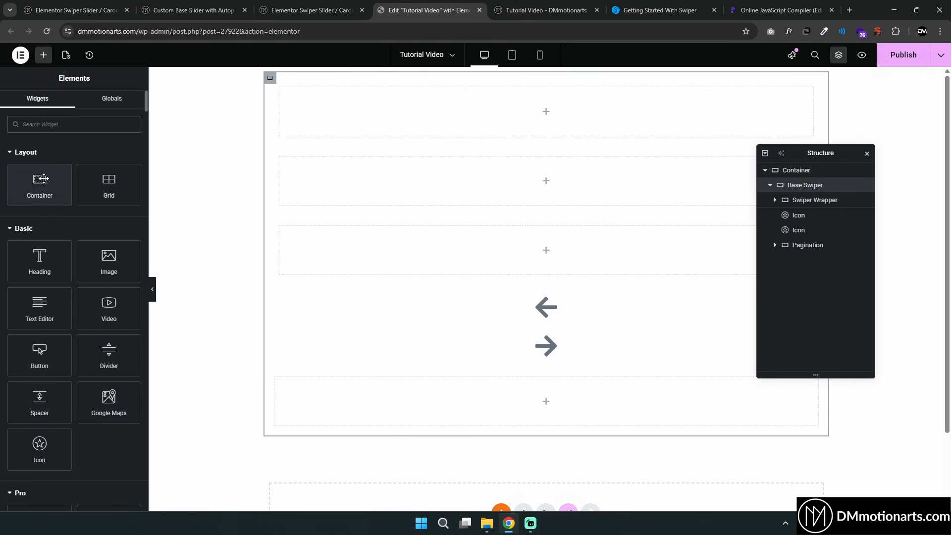
{"action": "left_click", "coordinate": [43, 178]}
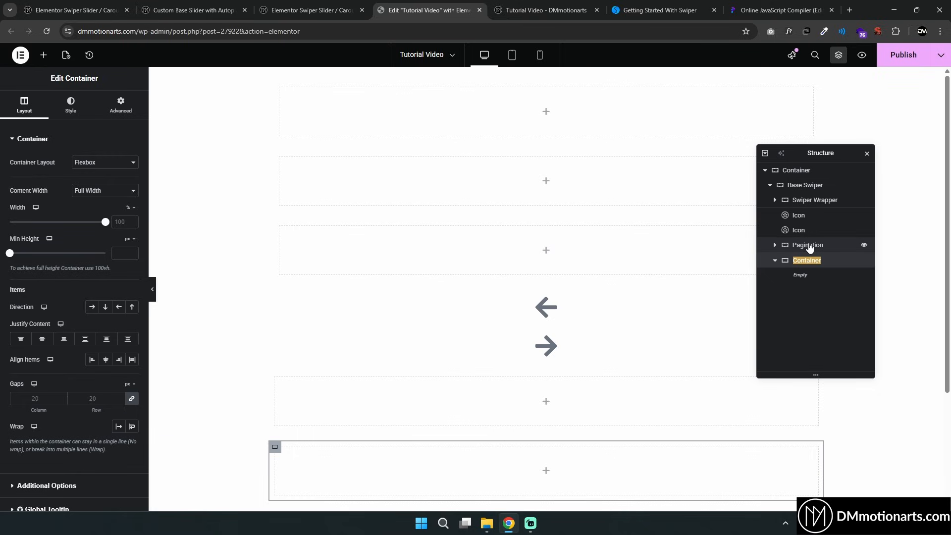
{"action": "type", "text": "Navigation"}
{"action": "left_click", "coordinate": [802, 231]}
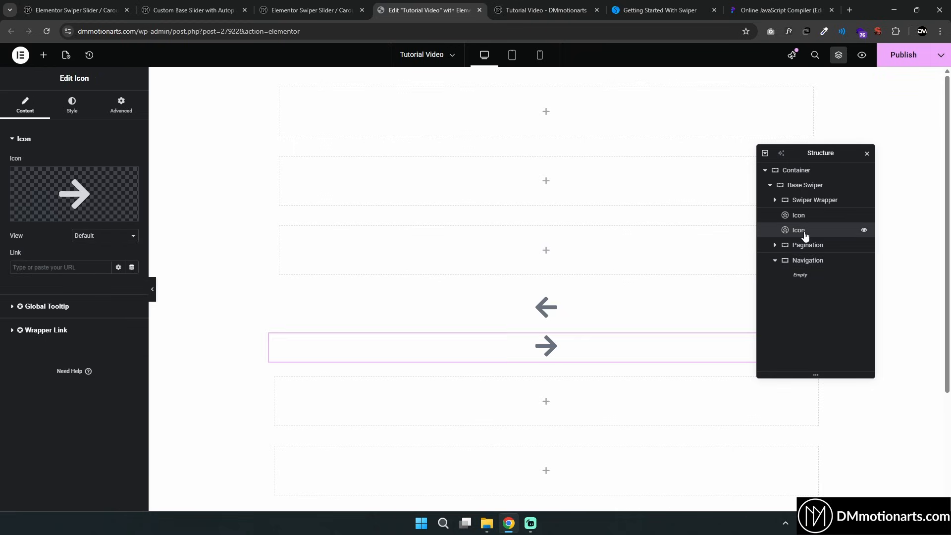
{"action": "left_click", "coordinate": [798, 185]}
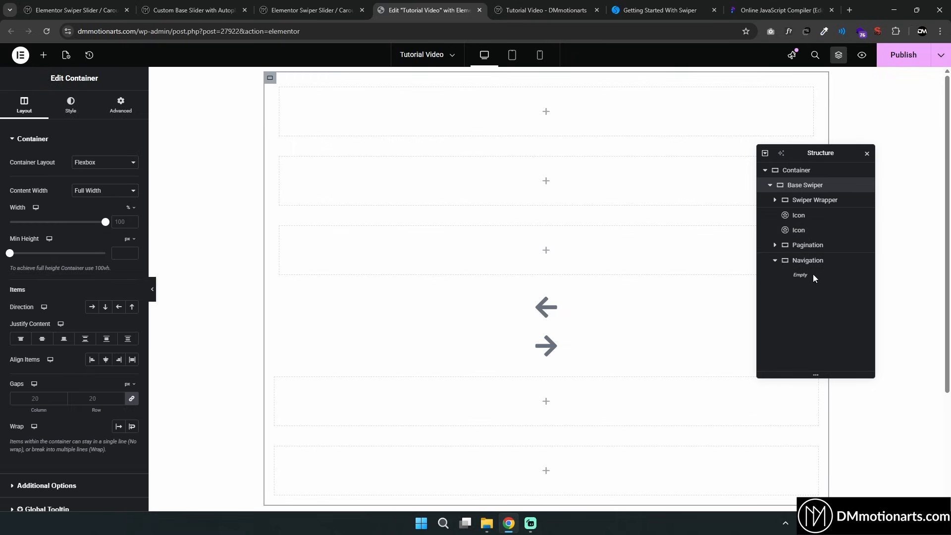
{"action": "left_click", "coordinate": [795, 172]}
{"action": "left_click", "coordinate": [70, 103]}
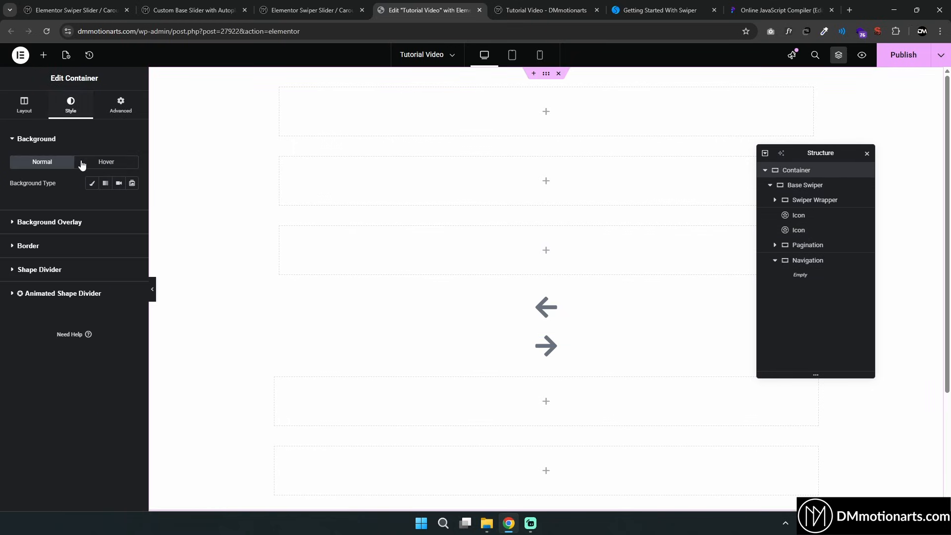
{"action": "left_click", "coordinate": [91, 183]}
{"action": "left_click", "coordinate": [132, 204]}
{"action": "left_click_drag", "start_coordinate": [124, 249], "coordinate": [72, 244]}
{"action": "left_click", "coordinate": [99, 190]}
Give the Base Swiper container a classic light pink background color #FFBABA
{"action": "left_click", "coordinate": [773, 186]}
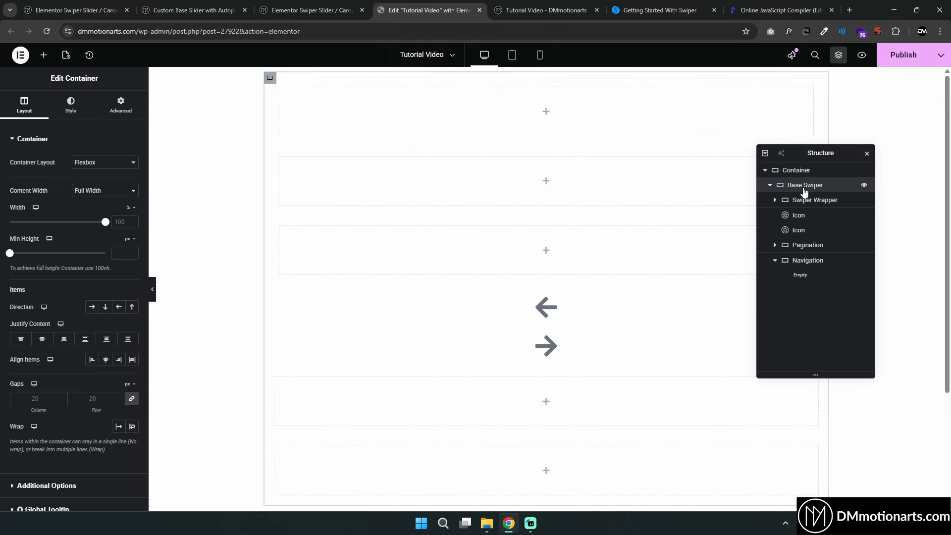
{"action": "left_click", "coordinate": [75, 110]}
{"action": "left_click", "coordinate": [92, 183]}
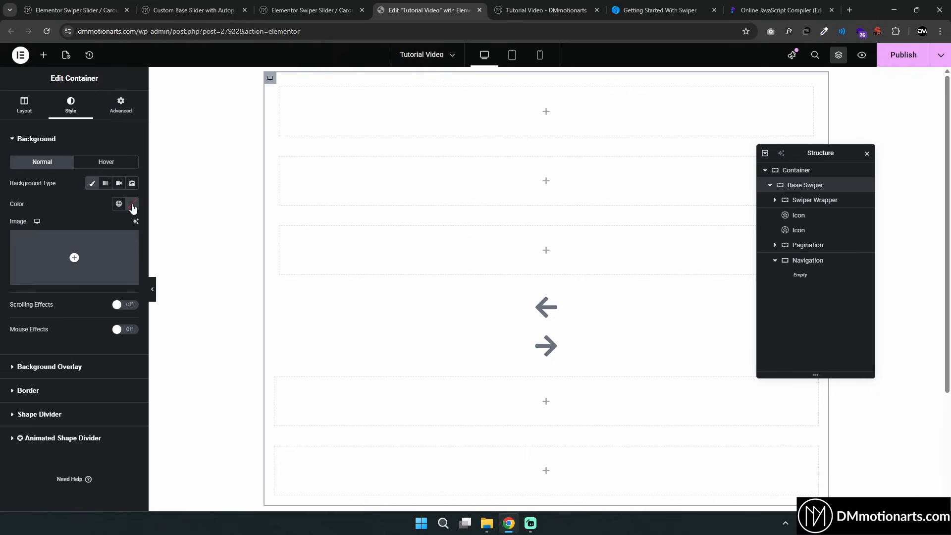
{"action": "left_click", "coordinate": [132, 204]}
{"action": "left_click_drag", "start_coordinate": [76, 250], "coordinate": [104, 242]}
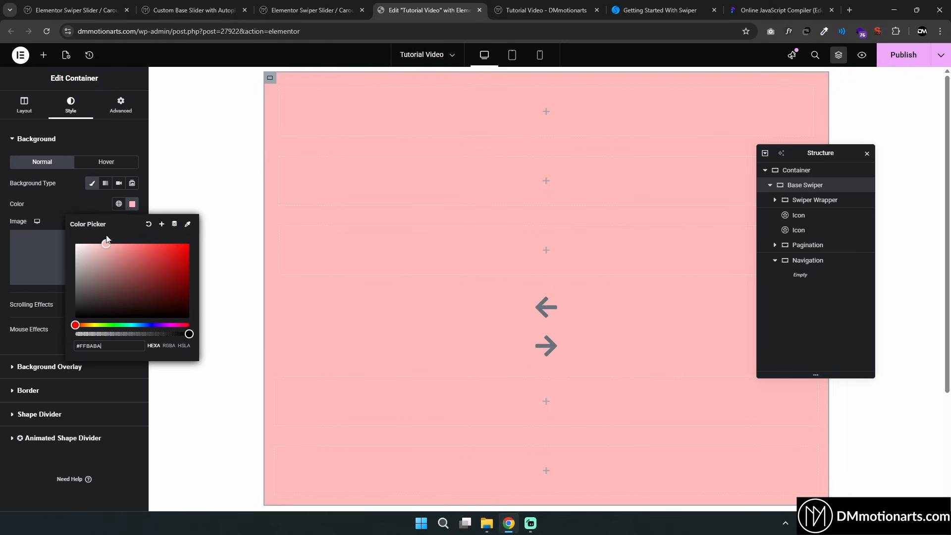
Give the Swiper Wrapper container a classic pale yellow background color #FFF5BF
{"action": "left_click", "coordinate": [815, 200]}
{"action": "left_click", "coordinate": [70, 105]}
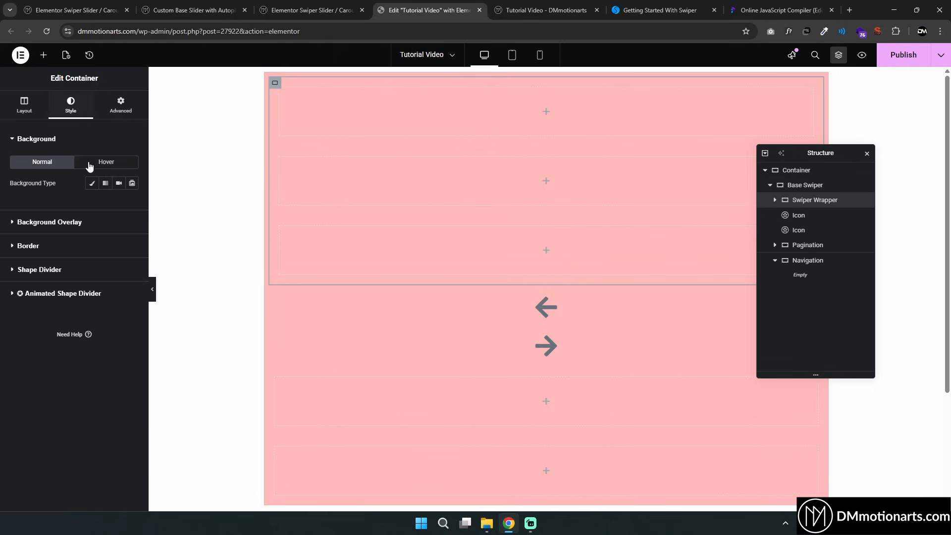
{"action": "left_click", "coordinate": [91, 183]}
{"action": "left_click", "coordinate": [132, 204]}
{"action": "left_click", "coordinate": [98, 324]}
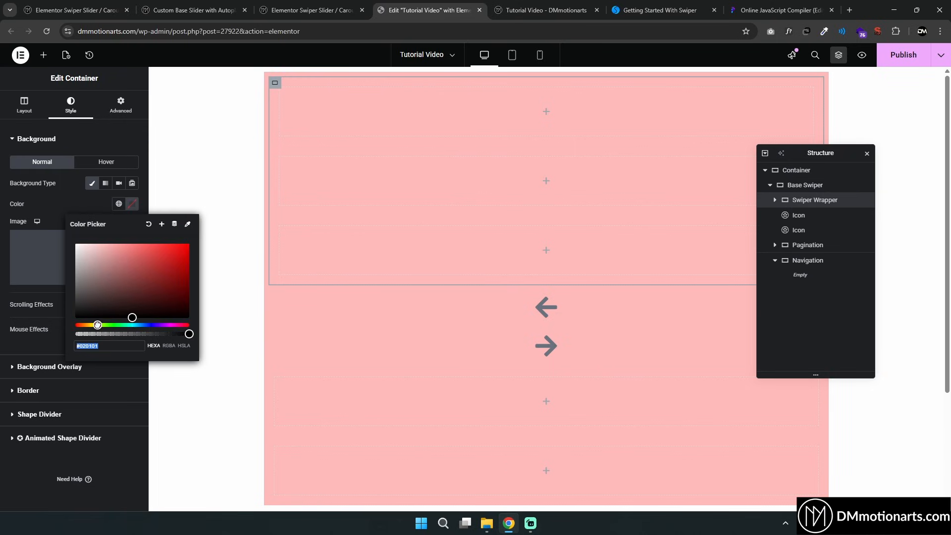
{"action": "left_click", "coordinate": [103, 243]}
{"action": "left_click_drag", "start_coordinate": [98, 325], "coordinate": [91, 325]}
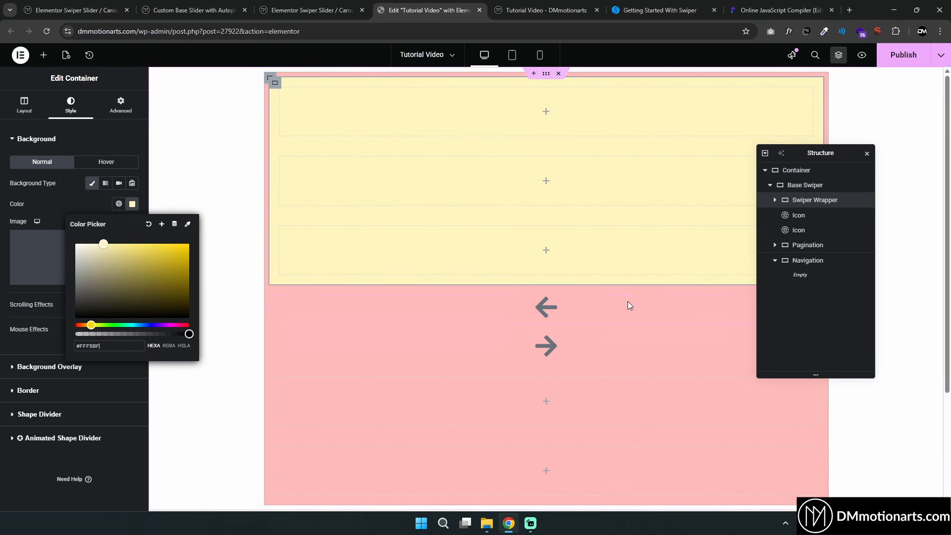
Give the Navigation container a classic pale green background color #D5FFD6
{"action": "left_click", "coordinate": [797, 216]}
{"action": "left_click", "coordinate": [798, 231]}
{"action": "left_click", "coordinate": [808, 261]}
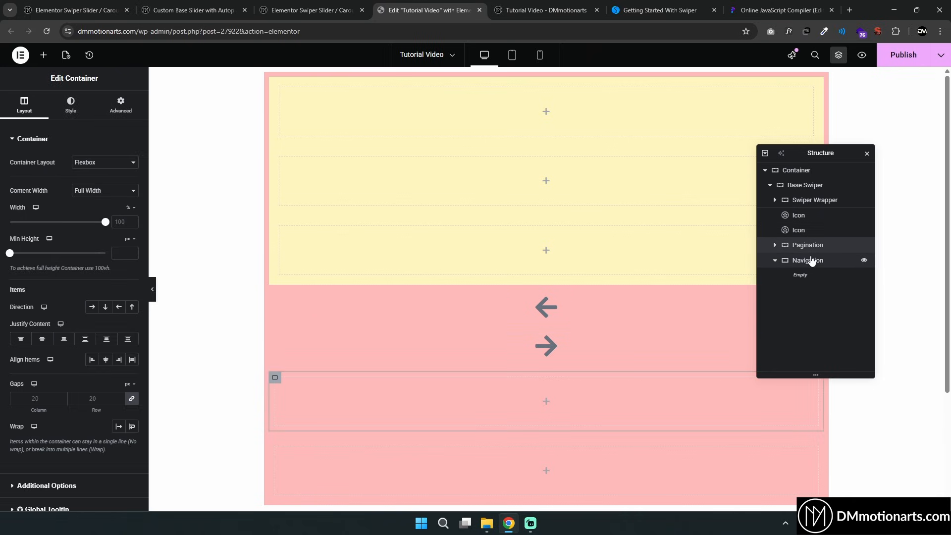
{"action": "left_click", "coordinate": [71, 104]}
{"action": "left_click", "coordinate": [91, 183]}
{"action": "left_click", "coordinate": [132, 204]}
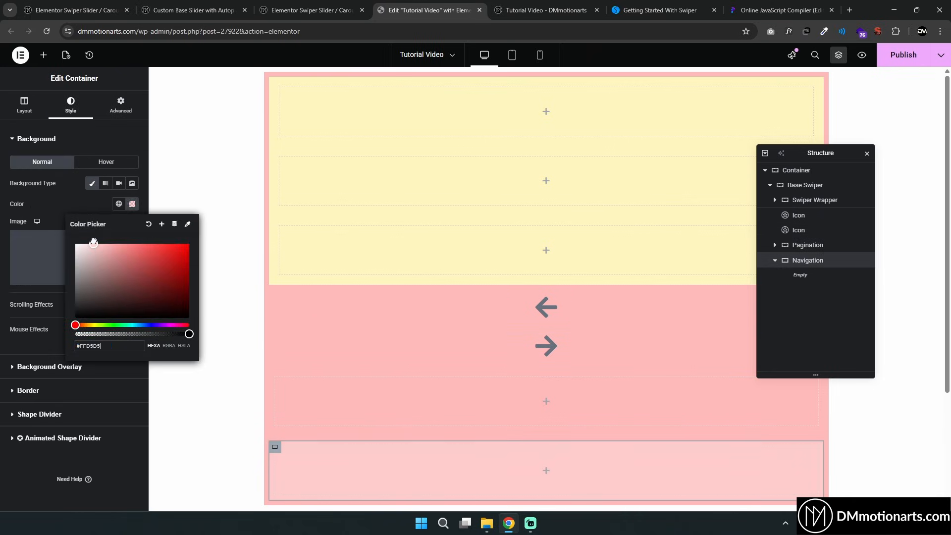
{"action": "left_click", "coordinate": [112, 327]}
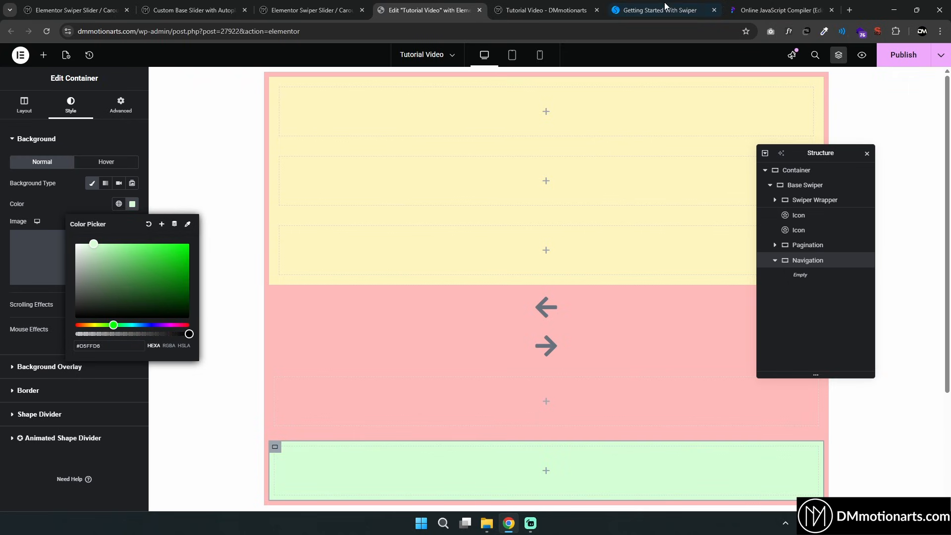
{"action": "left_click", "coordinate": [662, 9]}
{"action": "left_click", "coordinate": [429, 10]}
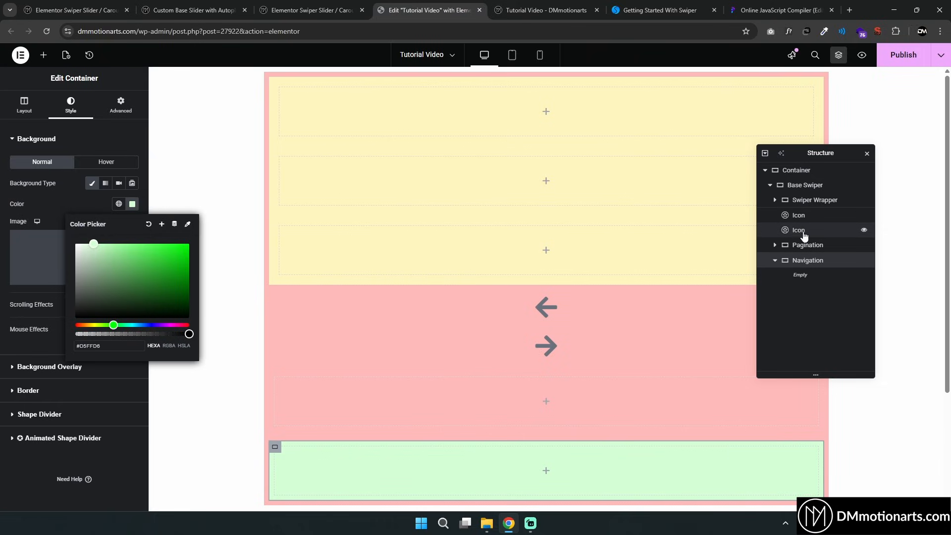
Move both arrow icons into the Navigation container
{"action": "scroll", "coordinate": [721, 286], "scroll_direction": "down", "scroll_amount": 2}
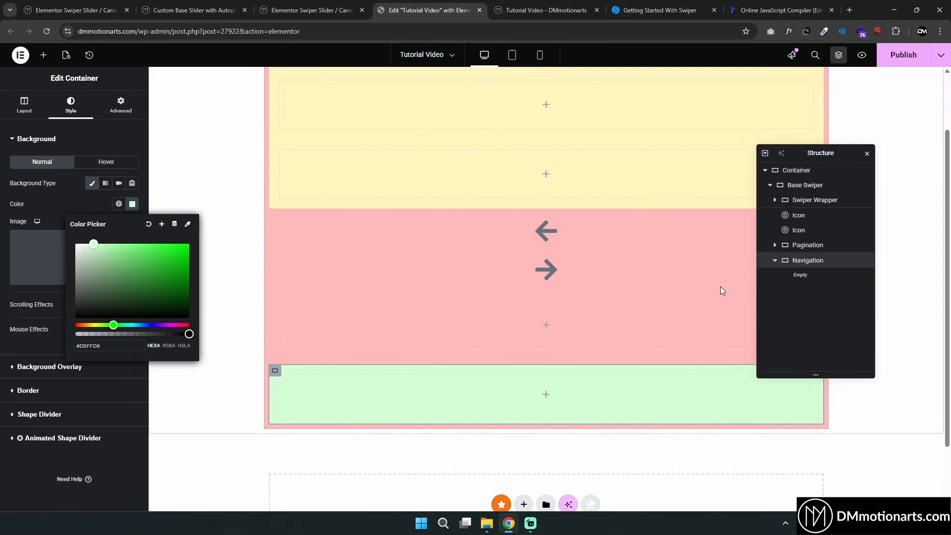
{"action": "left_click", "coordinate": [798, 247]}
{"action": "left_click_drag", "start_coordinate": [797, 249], "coordinate": [800, 227]}
{"action": "left_click", "coordinate": [799, 232]}
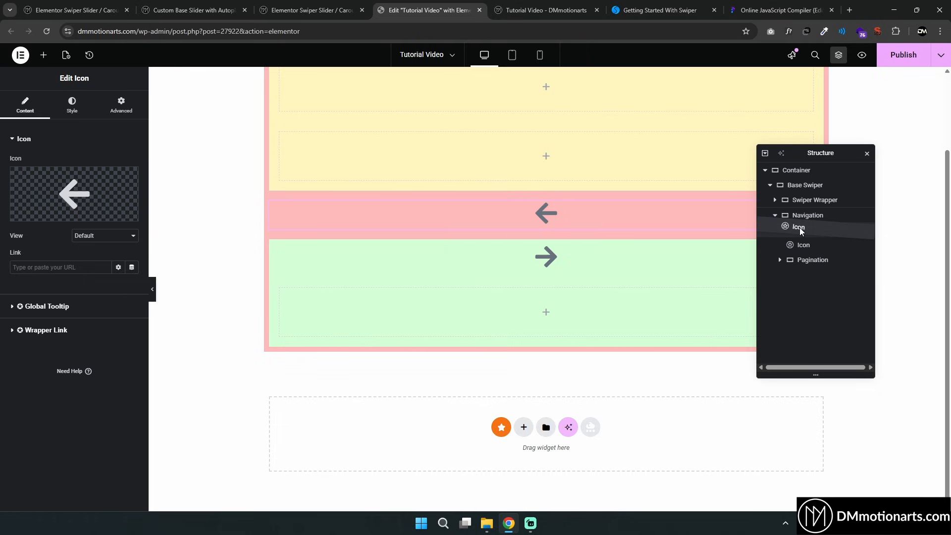
{"action": "left_click", "coordinate": [803, 217]}
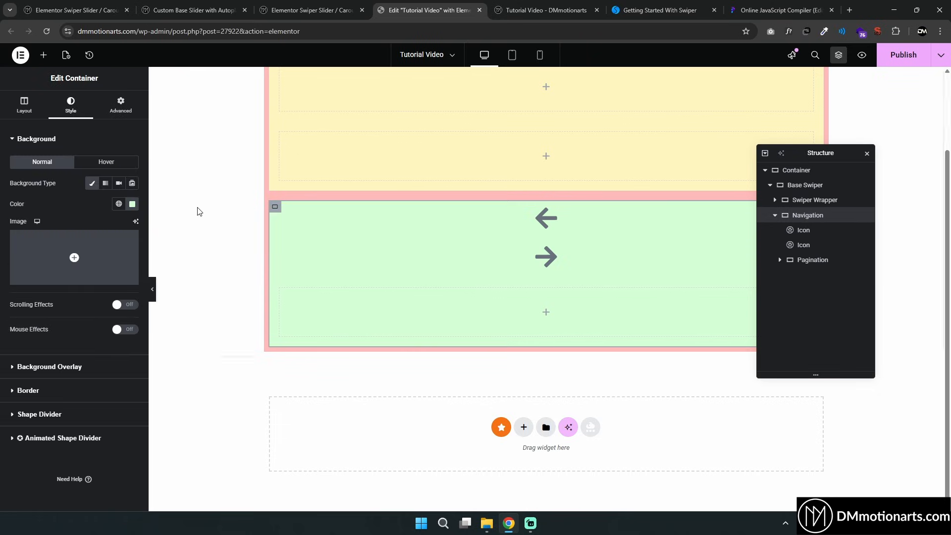
Set Navigation's direction to row and place the Pagination container between the left and right arrows
{"action": "left_click", "coordinate": [25, 107]}
{"action": "left_click", "coordinate": [92, 307]}
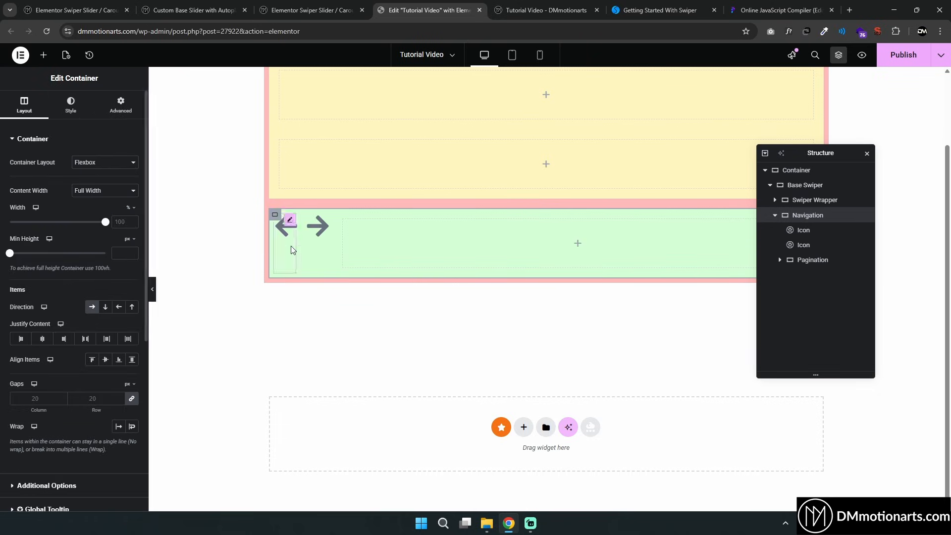
{"action": "left_click_drag", "start_coordinate": [797, 261], "coordinate": [802, 245]}
{"action": "left_click_drag", "start_coordinate": [818, 153], "coordinate": [809, 189]}
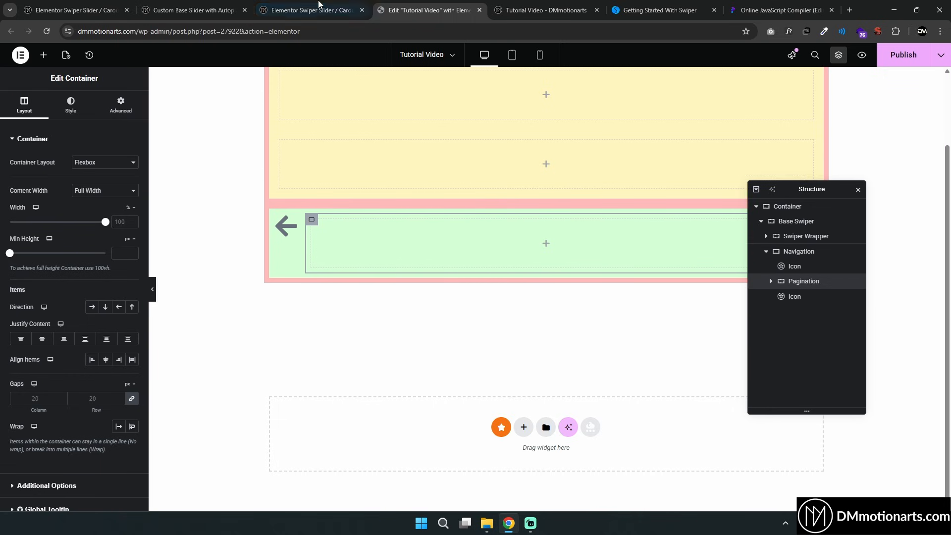
Review the reference slider's arrows and pagination dots on the live Elementor Swiper Slider page
{"action": "left_click", "coordinate": [304, 13]}
{"action": "scroll", "coordinate": [325, 293], "scroll_direction": "down", "scroll_amount": 14}
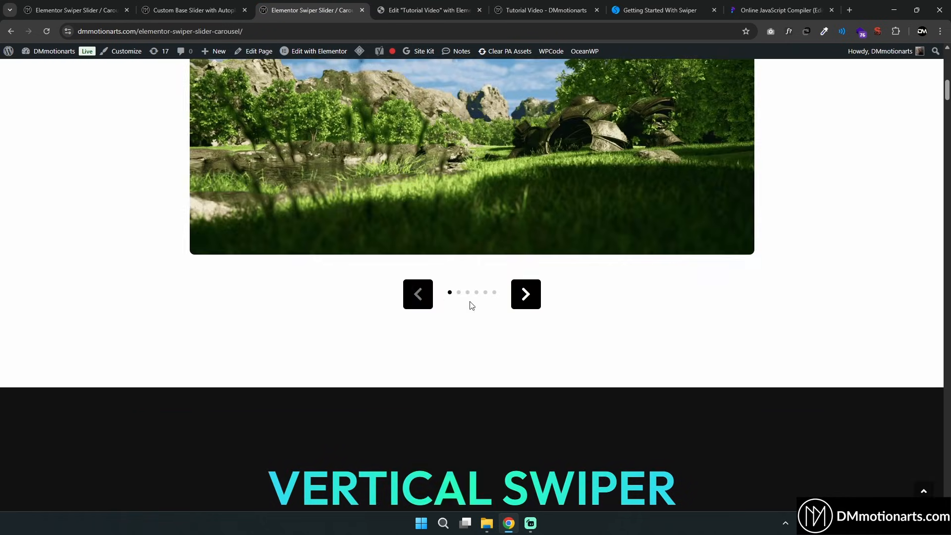
Return to the editor and move the left arrow icon out of Navigation into Base Swiper below Swiper Wrapper
{"action": "left_click", "coordinate": [429, 10]}
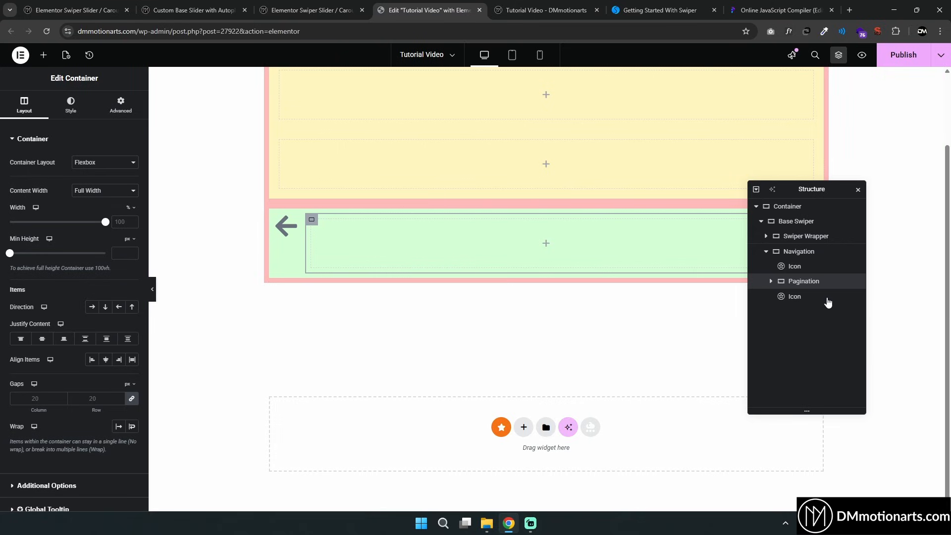
{"action": "left_click", "coordinate": [796, 268]}
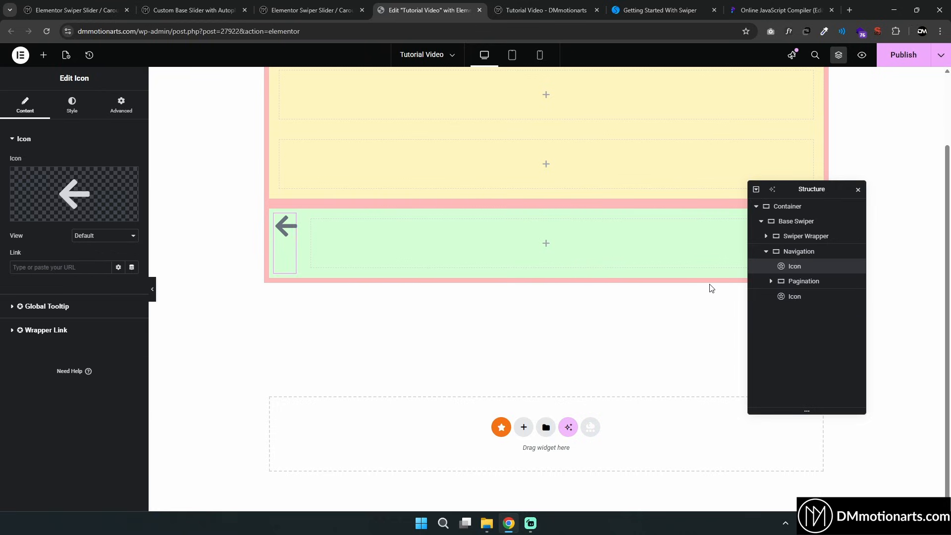
{"action": "left_click_drag", "start_coordinate": [799, 268], "coordinate": [803, 251]}
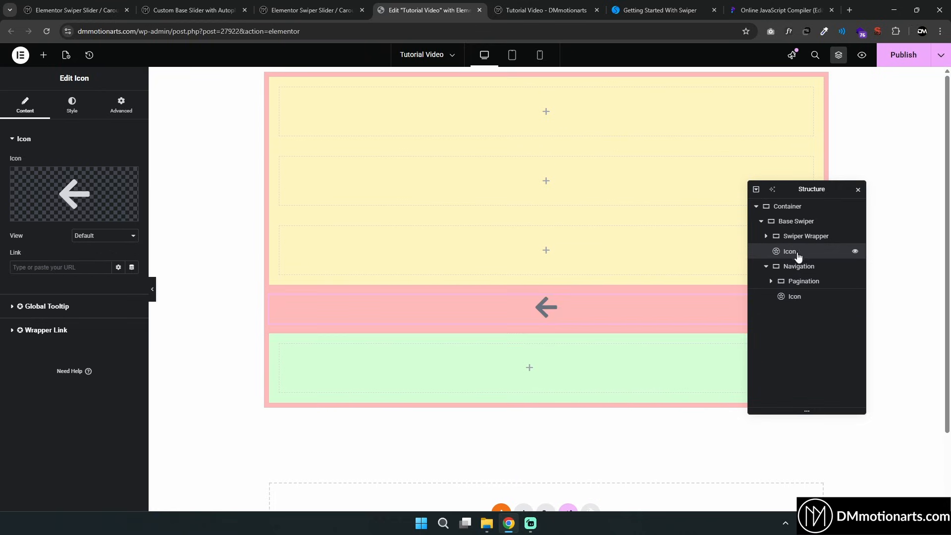
Set the arrow icon's position to absolute with a vertical offset of 50%
{"action": "left_click", "coordinate": [118, 107]}
{"action": "left_click", "coordinate": [97, 365]}
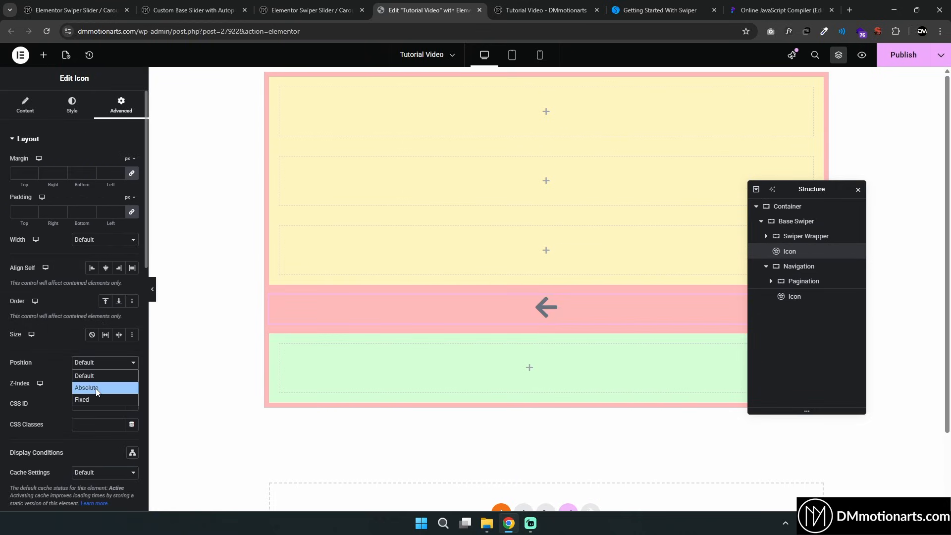
{"action": "left_click", "coordinate": [97, 388]}
{"action": "scroll", "coordinate": [77, 301], "scroll_direction": "down", "scroll_amount": 4}
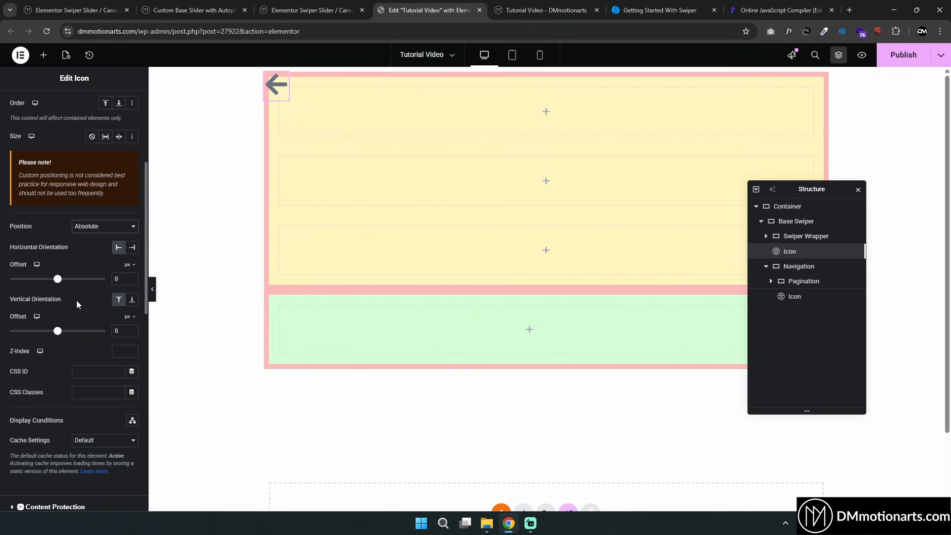
{"action": "left_click", "coordinate": [128, 318]}
{"action": "left_click", "coordinate": [124, 338]}
{"action": "left_click", "coordinate": [115, 332]}
{"action": "type", "text": "5"}
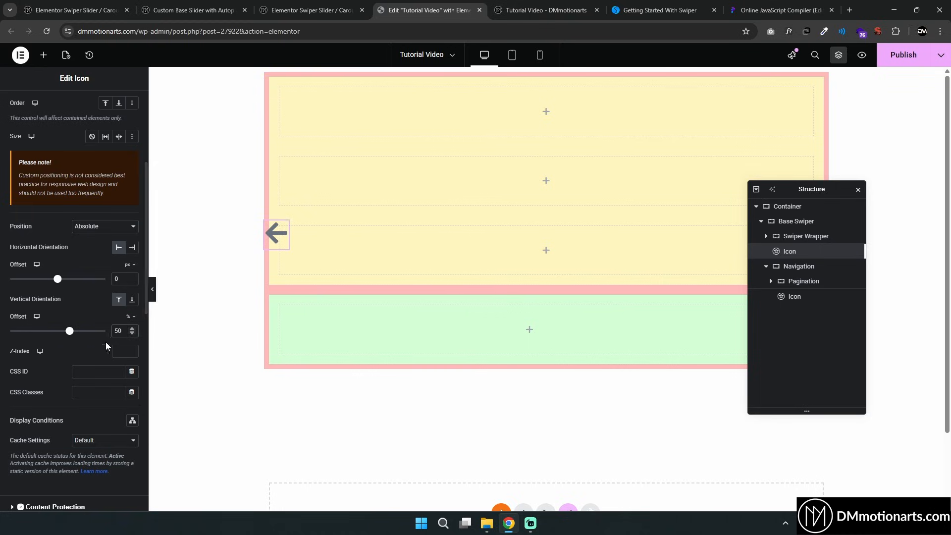
Apply a transform offset Y of -50% to the arrow icon
{"action": "scroll", "coordinate": [74, 334], "scroll_direction": "down", "scroll_amount": 10}
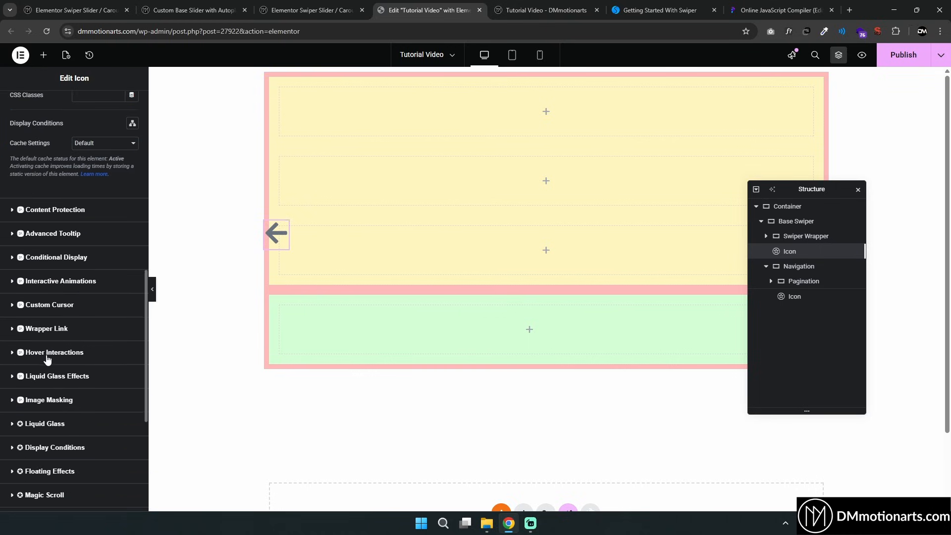
{"action": "left_click", "coordinate": [24, 349]}
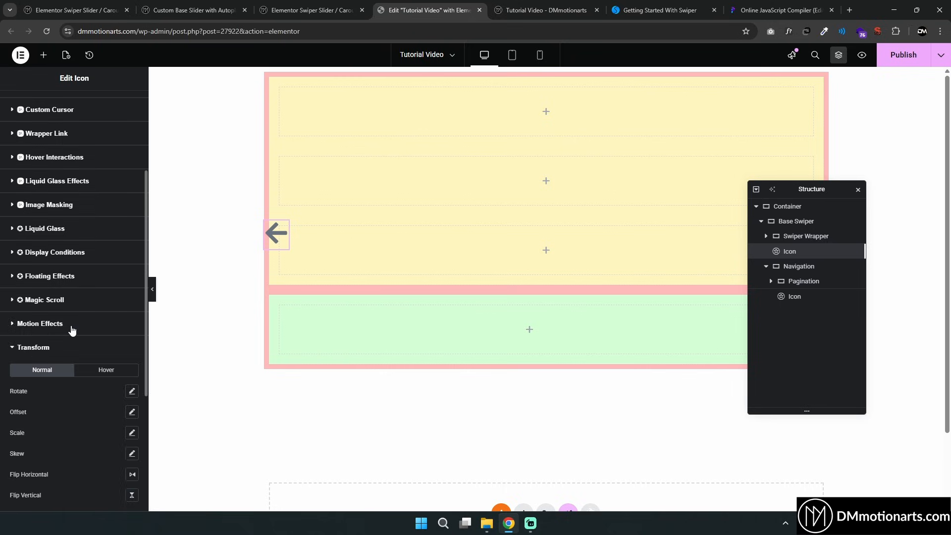
{"action": "left_click", "coordinate": [131, 214]}
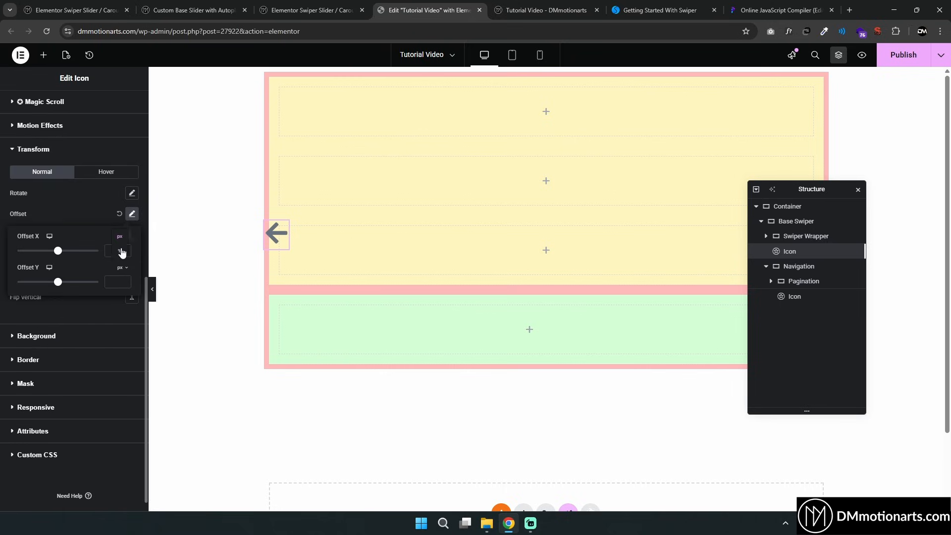
{"action": "left_click", "coordinate": [112, 252]}
{"action": "type", "text": "-1"}
{"action": "key", "text": "BackSpace"}
{"action": "type", "text": "50"}
{"action": "key", "text": "BackSpace"}
{"action": "left_click", "coordinate": [123, 269]}
{"action": "left_click", "coordinate": [122, 284]}
{"action": "type", "text": "-50"}
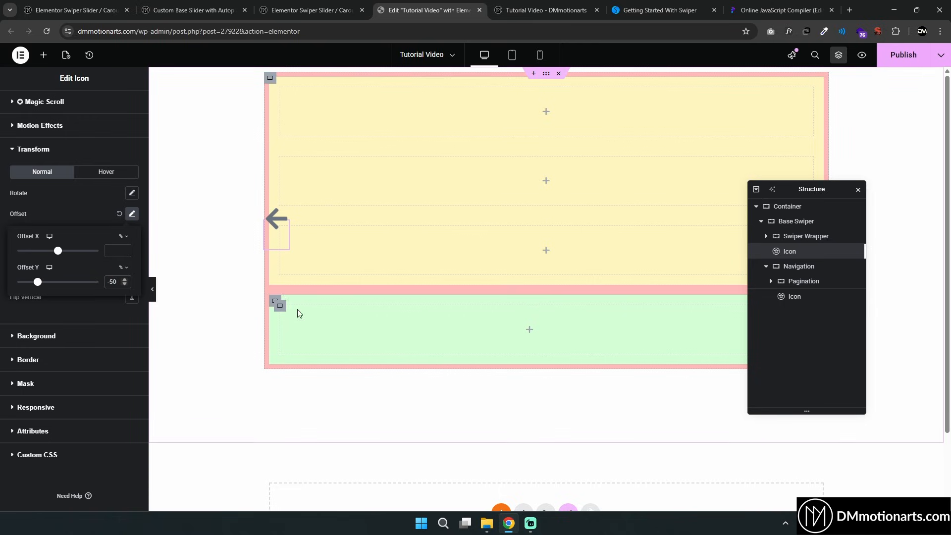
{"action": "left_click", "coordinate": [276, 304]}
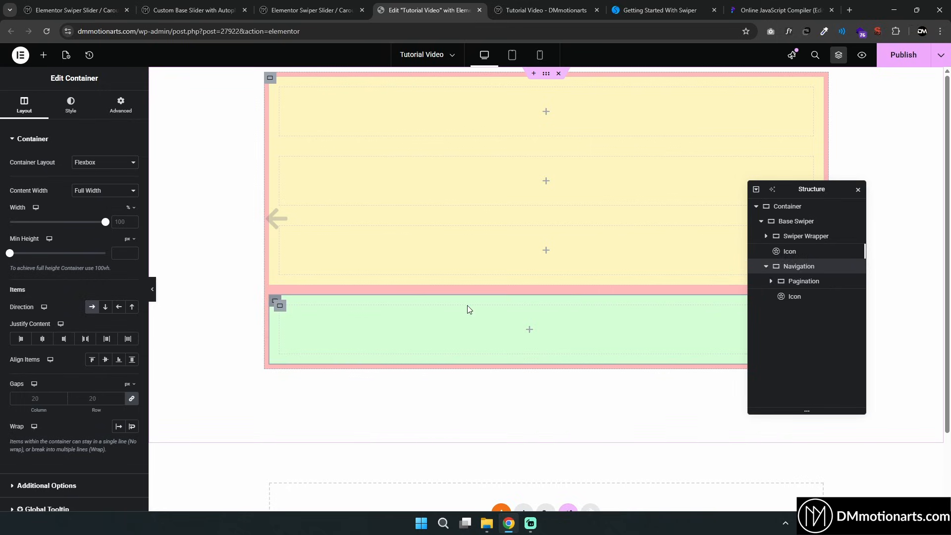
{"action": "left_click", "coordinate": [854, 266]}
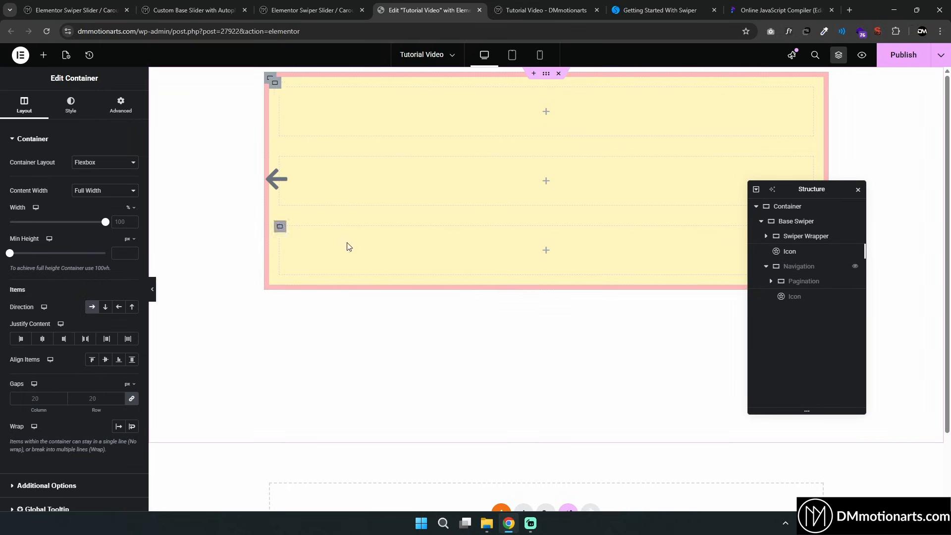
{"action": "left_click", "coordinate": [856, 268]}
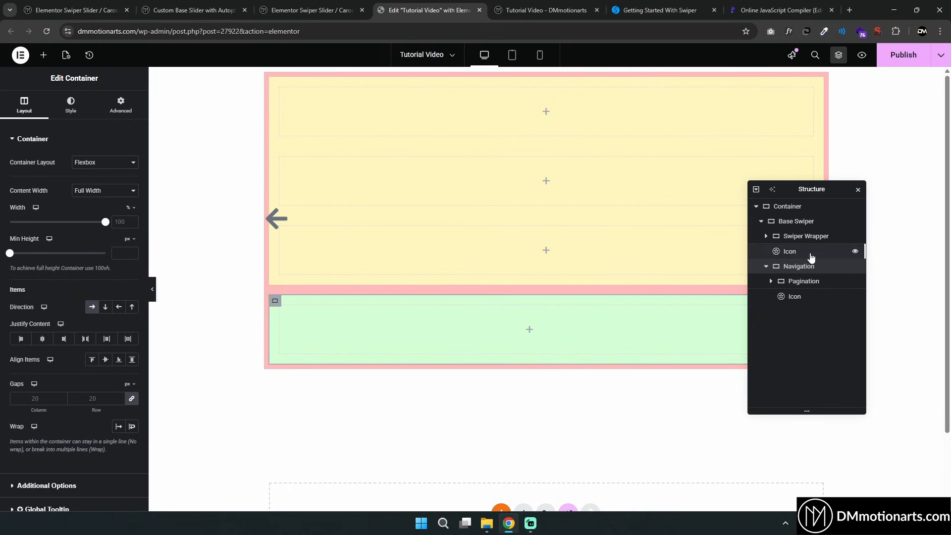
Reset the arrow icon's position to default, clear its transform offset, and move it back into Navigation before Pagination
{"action": "left_click", "coordinate": [808, 252]}
{"action": "scroll", "coordinate": [50, 261], "scroll_direction": "down", "scroll_amount": 4}
{"action": "left_click", "coordinate": [88, 226]}
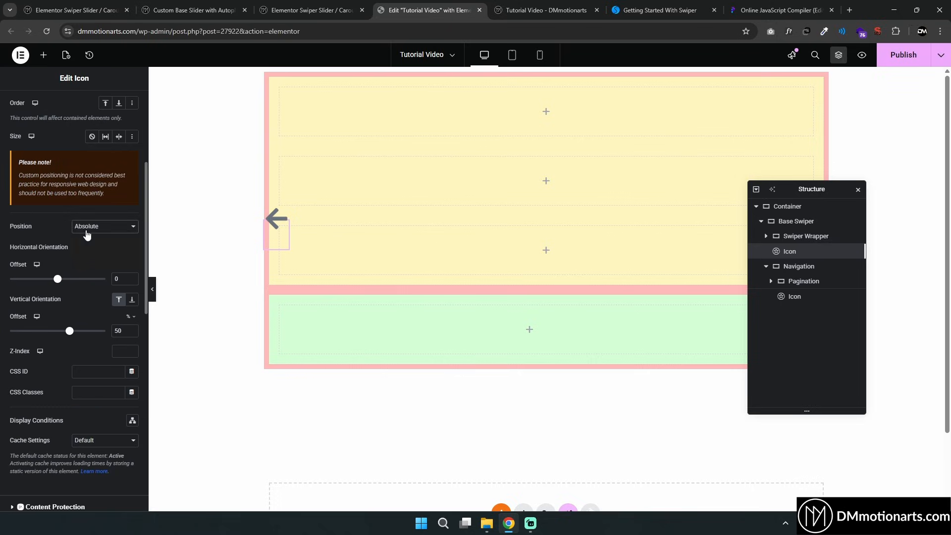
{"action": "left_click", "coordinate": [87, 239]}
{"action": "scroll", "coordinate": [69, 282], "scroll_direction": "down", "scroll_amount": 7}
{"action": "left_click", "coordinate": [52, 304]}
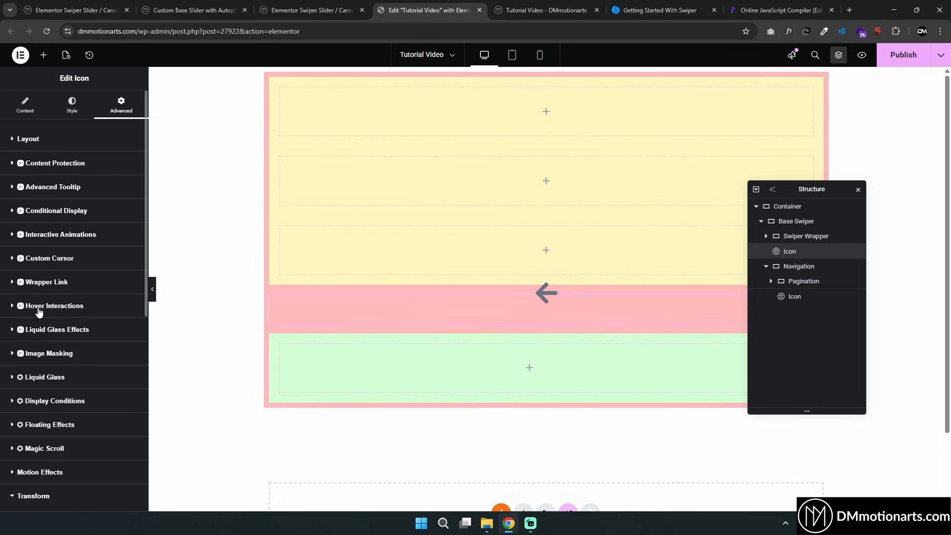
{"action": "left_click", "coordinate": [119, 312]}
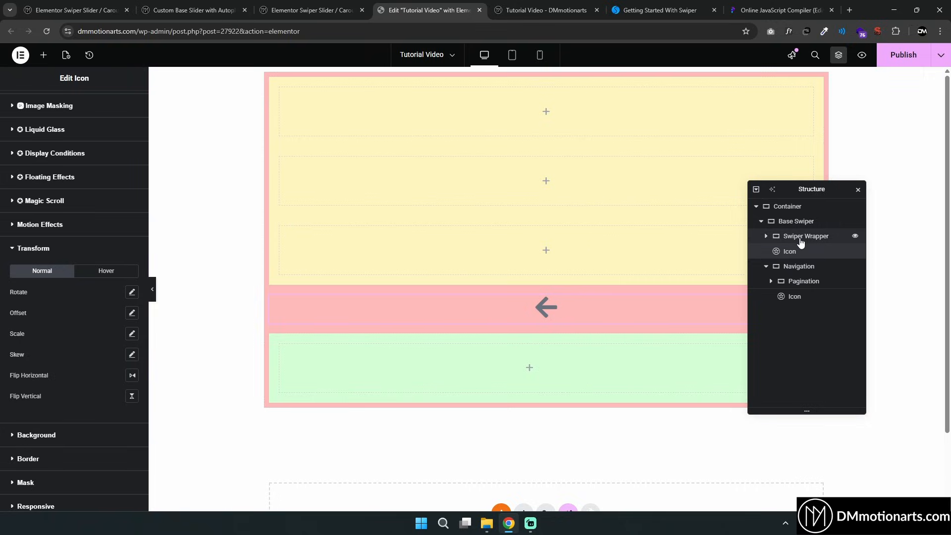
{"action": "mouse_move", "coordinate": [799, 257]}
{"action": "left_mouse_down"}
{"action": "mouse_move", "coordinate": [798, 282]}
{"action": "mouse_move", "coordinate": [799, 264]}
{"action": "left_mouse_up"}
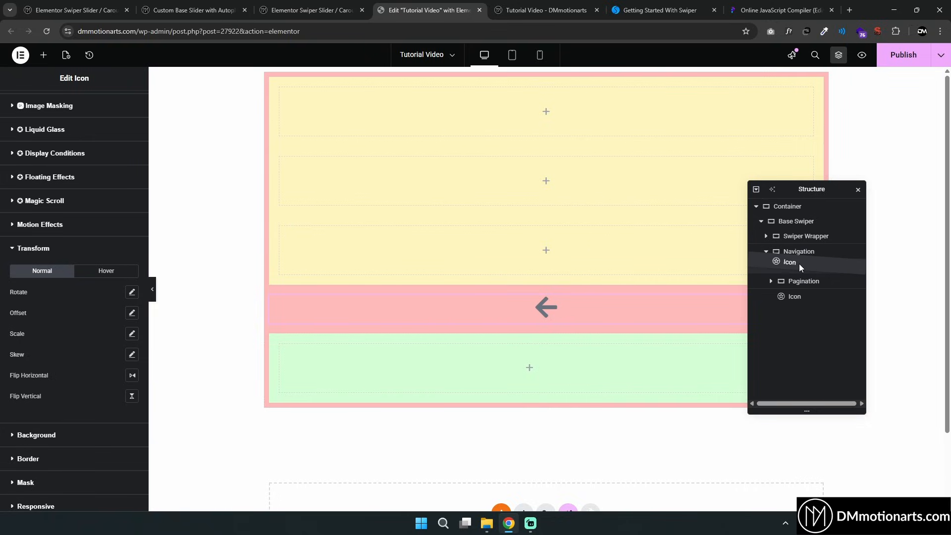
{"action": "left_click_drag", "start_coordinate": [814, 187], "coordinate": [789, 192]}
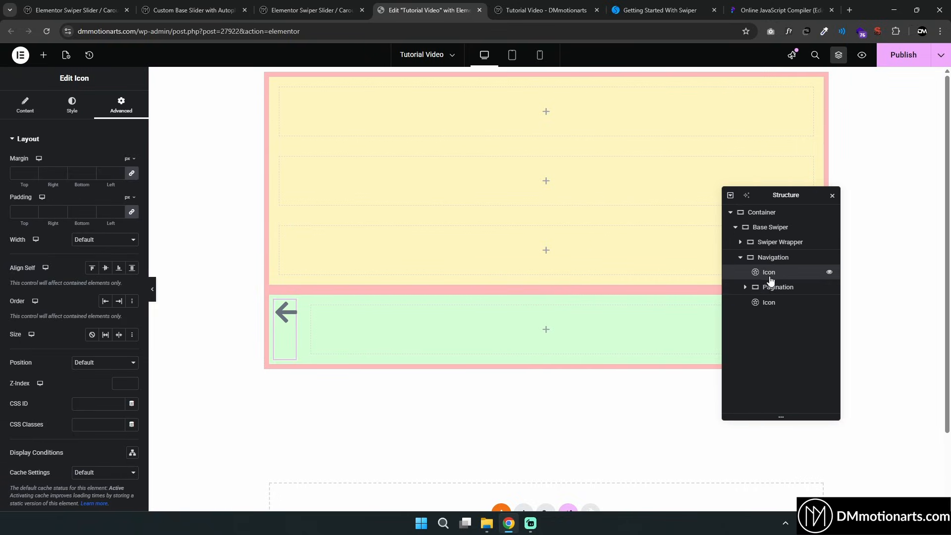
Narrow the Pagination container's width so the arrows sit closer around it
{"action": "left_click", "coordinate": [775, 287]}
{"action": "left_click_drag", "start_coordinate": [105, 221], "coordinate": [39, 227]}
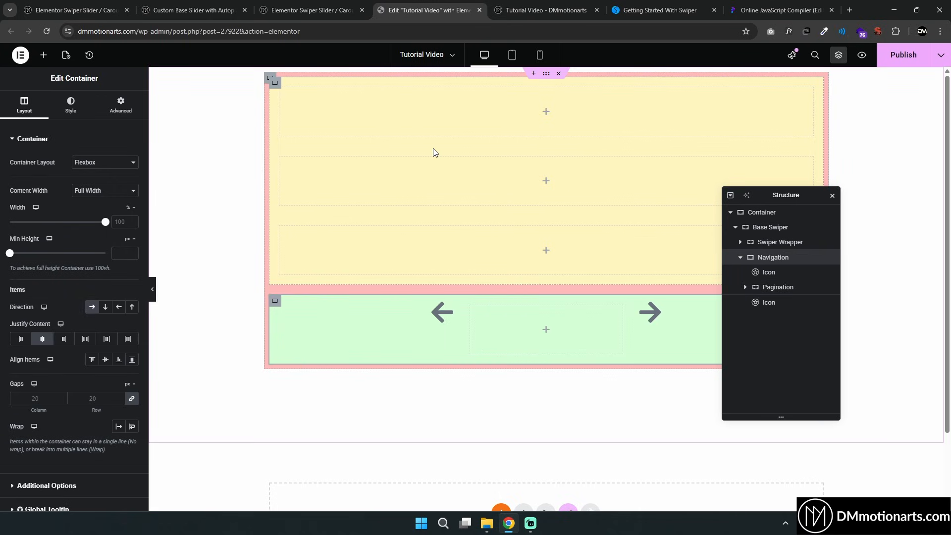
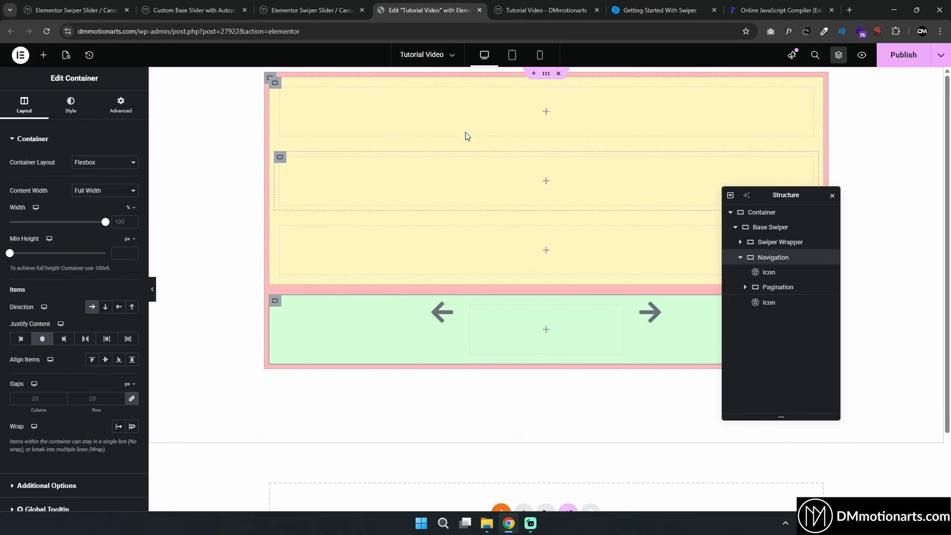
Set the Base Swiper container's padding to 0 on all sides
{"action": "left_click", "coordinate": [769, 229]}
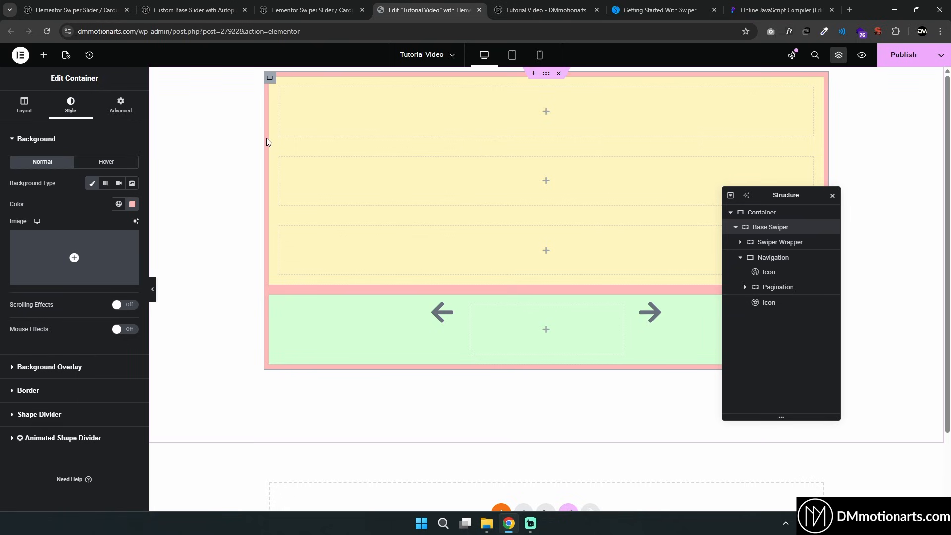
{"action": "left_click", "coordinate": [128, 109]}
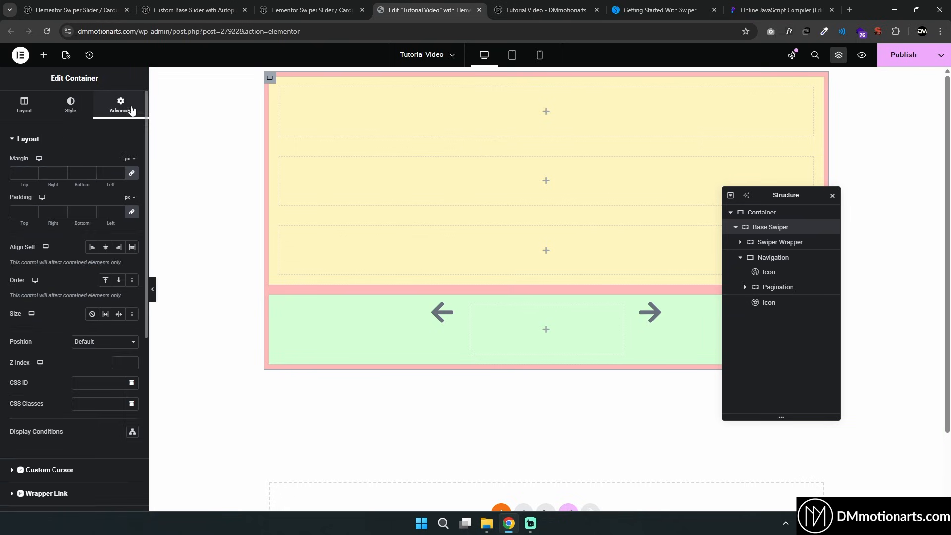
{"action": "left_click", "coordinate": [107, 211]}
{"action": "type", "text": "0"}
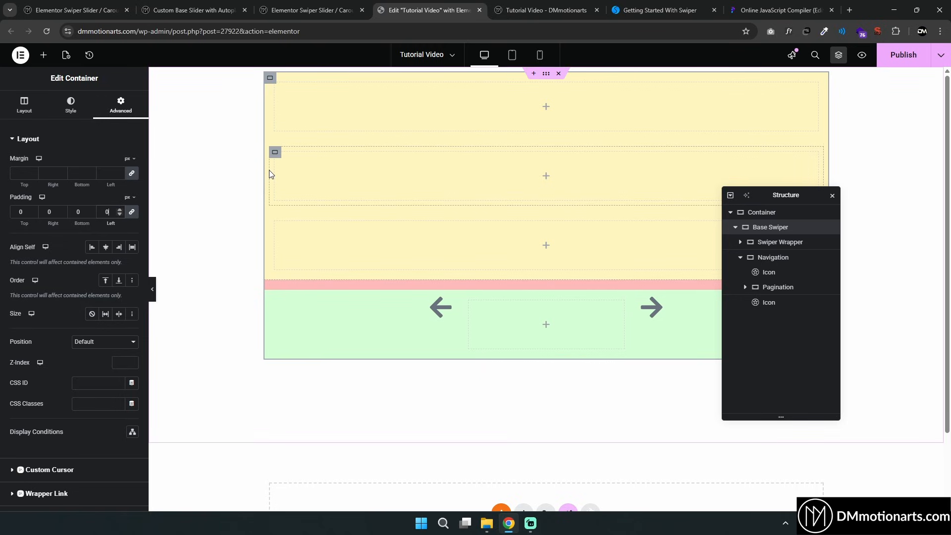
Set the Swiper Wrapper container's padding to 0 on all sides
{"action": "left_click", "coordinate": [780, 243]}
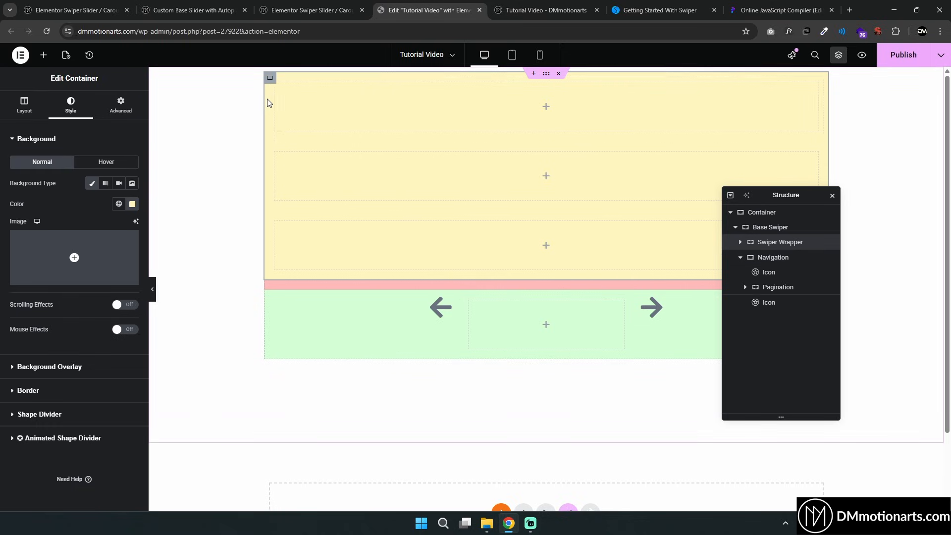
{"action": "left_click", "coordinate": [121, 104]}
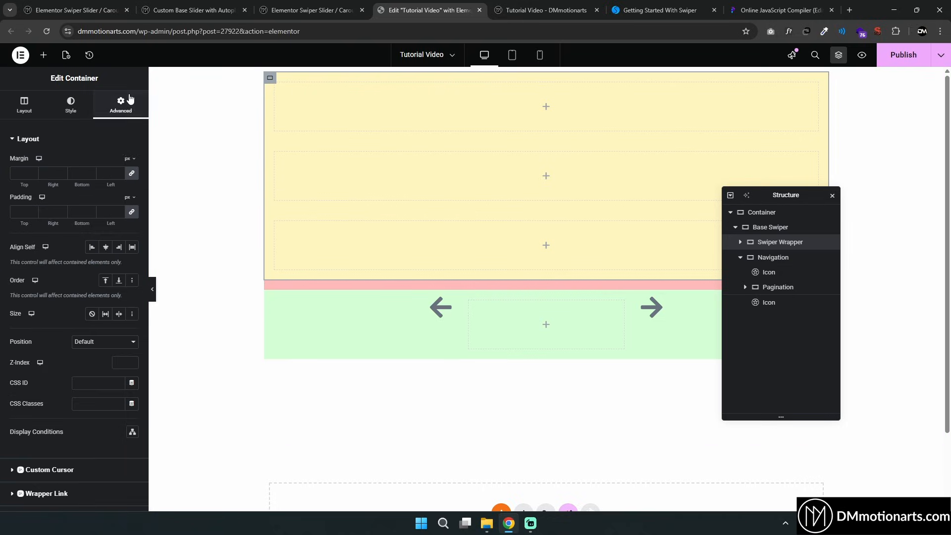
{"action": "left_click", "coordinate": [105, 212]}
{"action": "type", "text": "0"}
{"action": "left_click", "coordinate": [44, 117]}
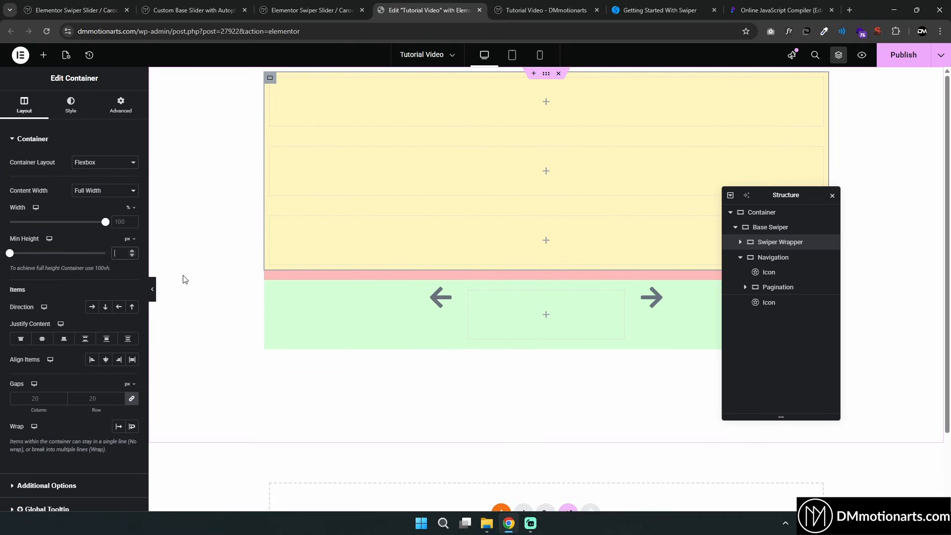
Give Slide 1 a classic background color of dark gray #292929
{"action": "left_click", "coordinate": [115, 396]}
{"action": "left_click", "coordinate": [740, 242]}
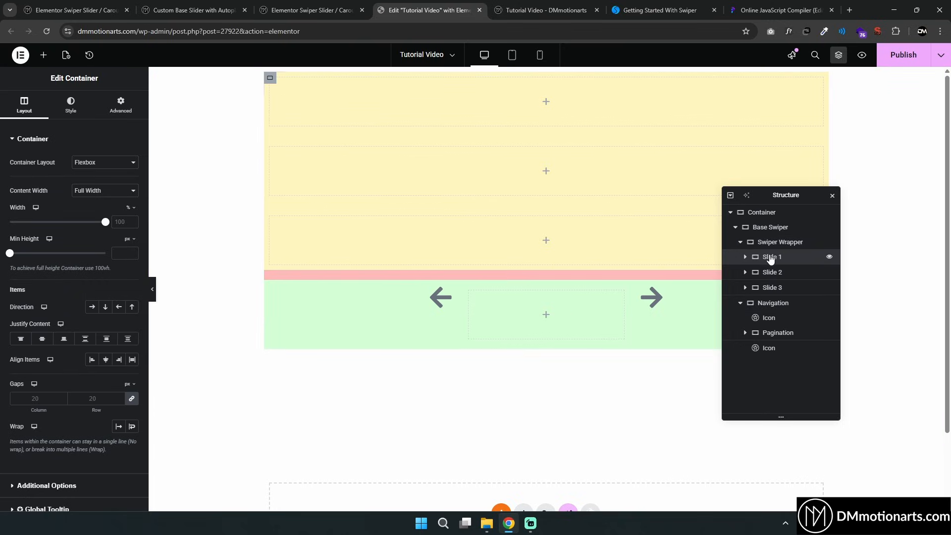
{"action": "left_click", "coordinate": [71, 106]}
{"action": "left_click", "coordinate": [91, 183]}
{"action": "left_click", "coordinate": [132, 203]}
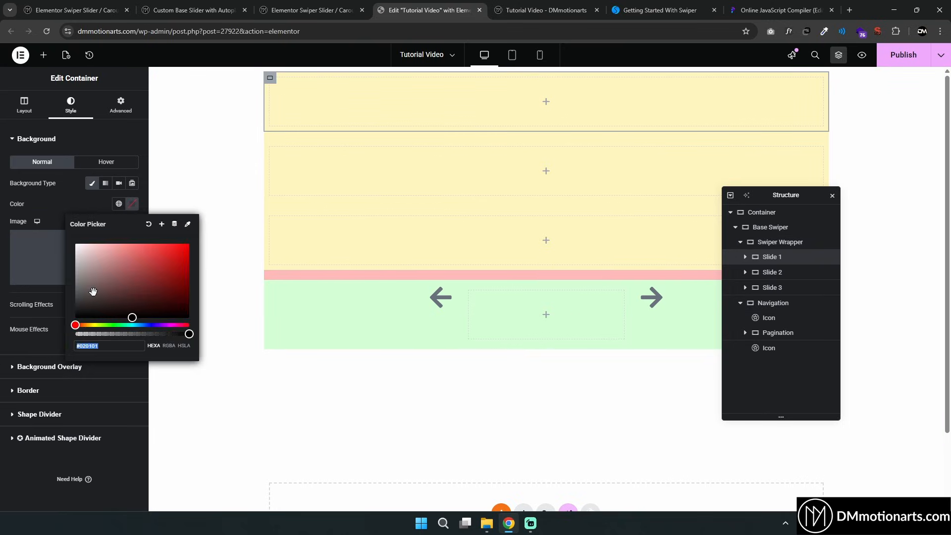
{"action": "left_click_drag", "start_coordinate": [93, 291], "coordinate": [75, 306]}
Copy Slide 1's style and paste it onto Slide 2 and Slide 3
{"action": "left_click", "coordinate": [774, 263]}
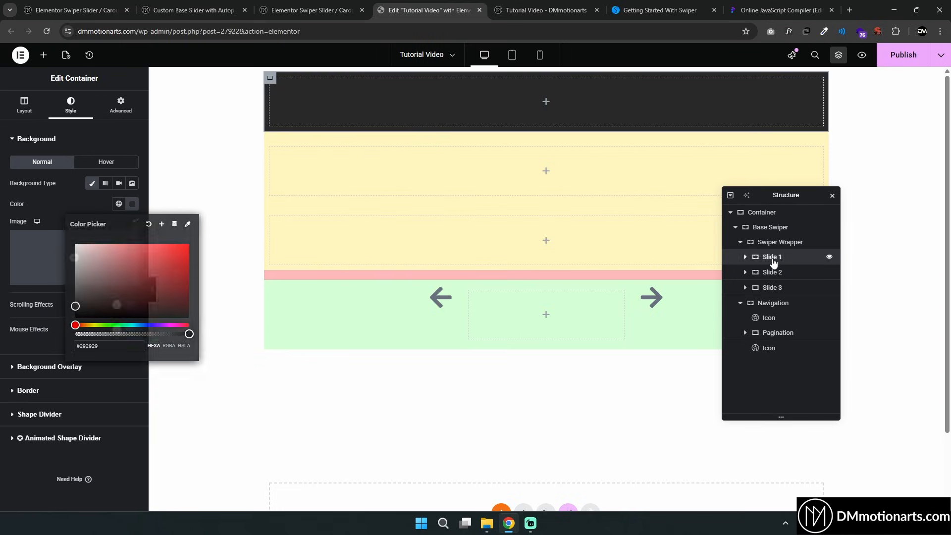
{"action": "right_click", "coordinate": [774, 260]}
{"action": "left_click", "coordinate": [794, 238]}
{"action": "left_click", "coordinate": [769, 276]}
{"action": "key", "text": "ctrl+shift+v"}
{"action": "left_click", "coordinate": [773, 288]}
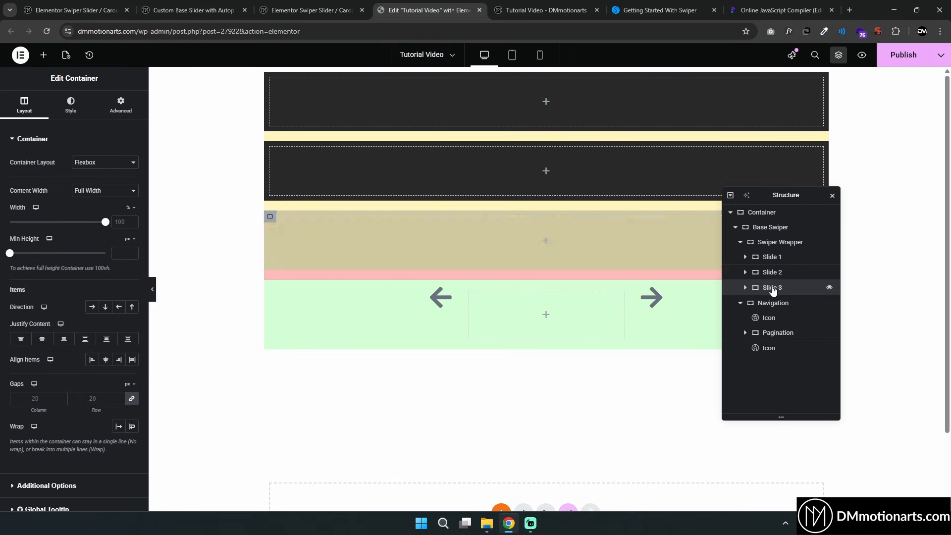
{"action": "key", "text": "ctrl+shift+v"}
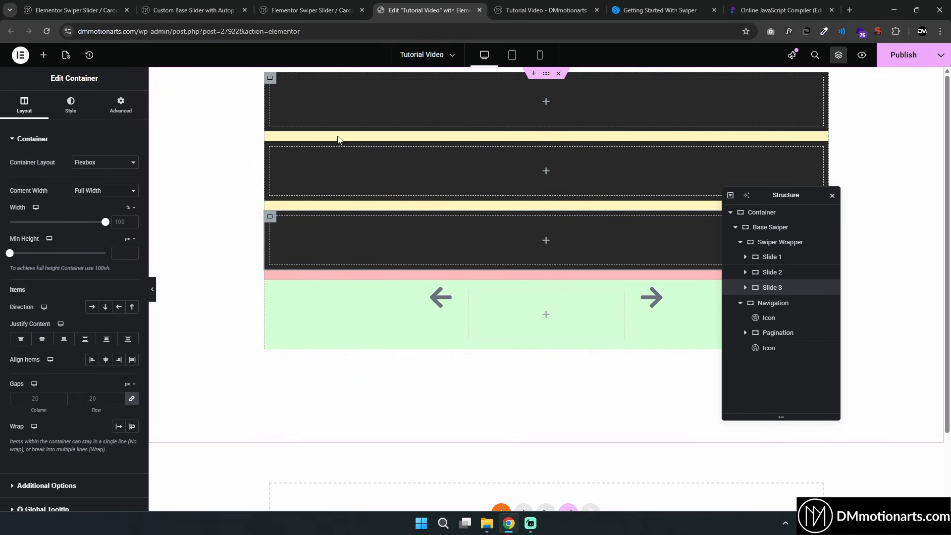
Set the Swiper Wrapper's gaps to 0
{"action": "left_click", "coordinate": [759, 242]}
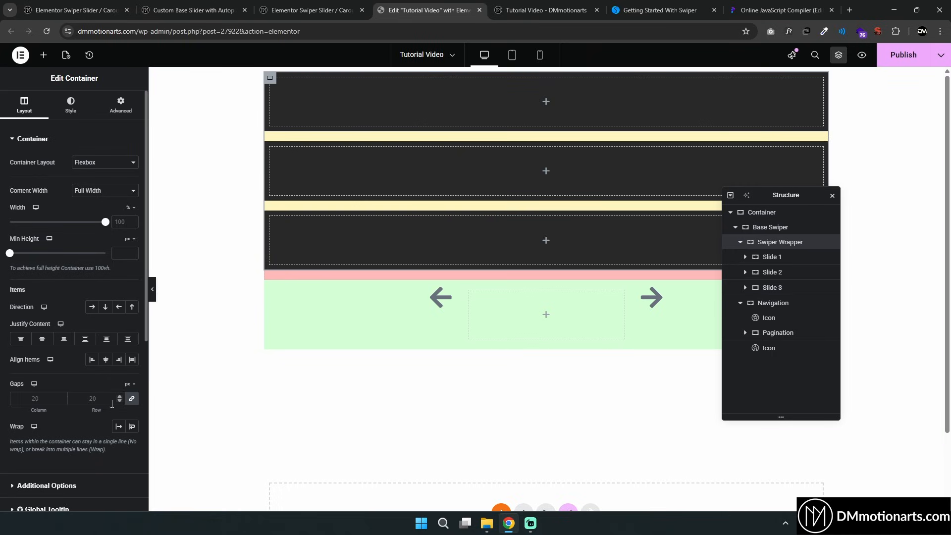
{"action": "type", "text": "0"}
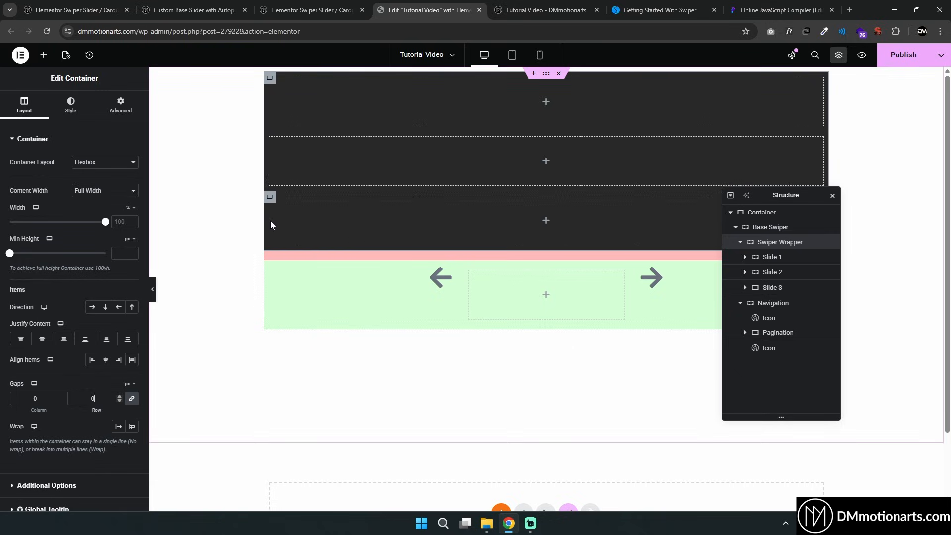
Inspect the Base Swiper, Swiper Wrapper and each slide's settings in the structure
{"action": "left_click", "coordinate": [765, 228]}
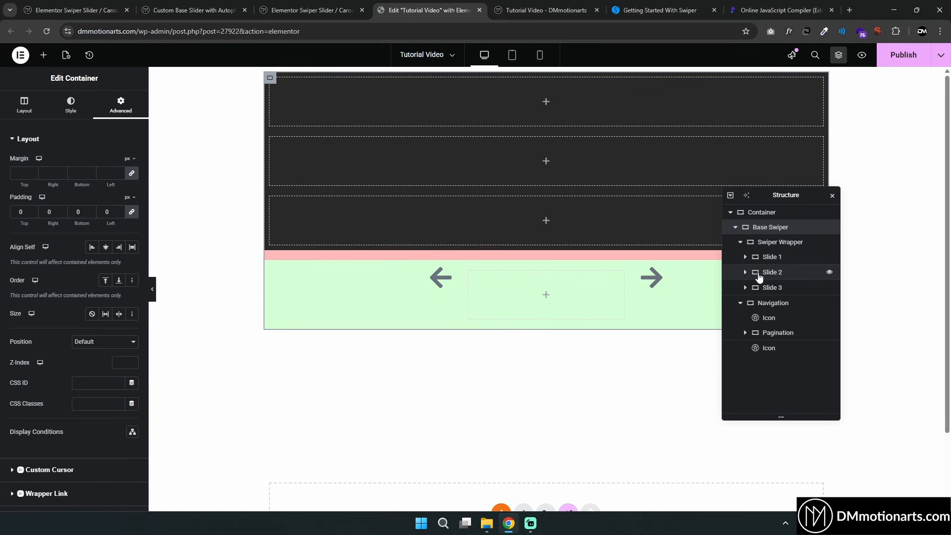
{"action": "left_click", "coordinate": [772, 259]}
{"action": "left_click", "coordinate": [774, 272]}
{"action": "left_click", "coordinate": [778, 288]}
{"action": "left_click", "coordinate": [774, 276]}
{"action": "left_click", "coordinate": [772, 258]}
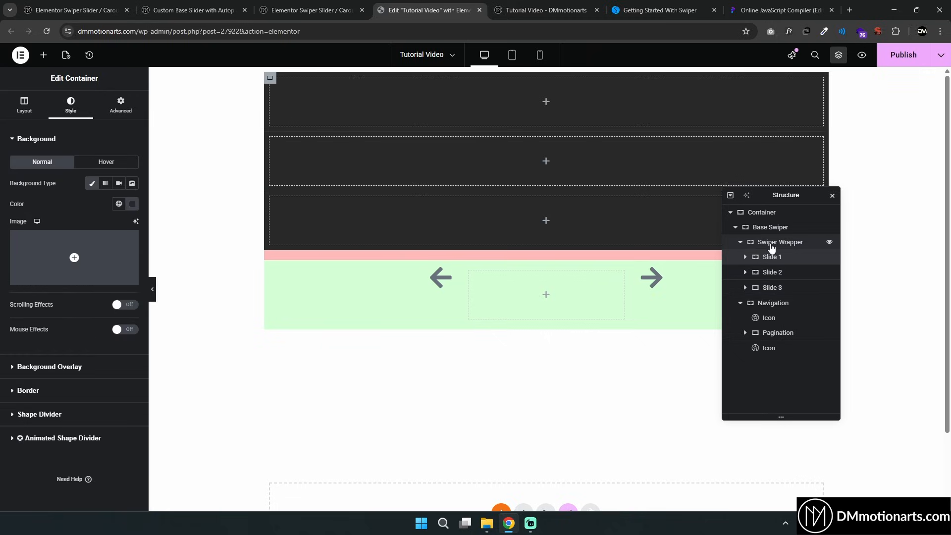
{"action": "left_click", "coordinate": [771, 247]}
{"action": "left_click", "coordinate": [771, 229]}
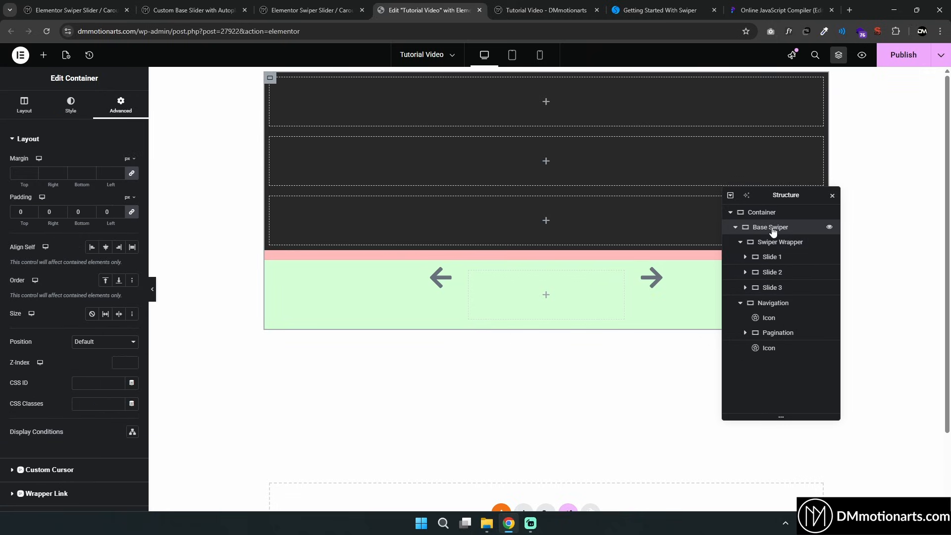
Center the Navigation container's items vertically and remove its background color
{"action": "left_click", "coordinate": [742, 304]}
{"action": "left_click", "coordinate": [741, 304]}
{"action": "left_click", "coordinate": [740, 304]}
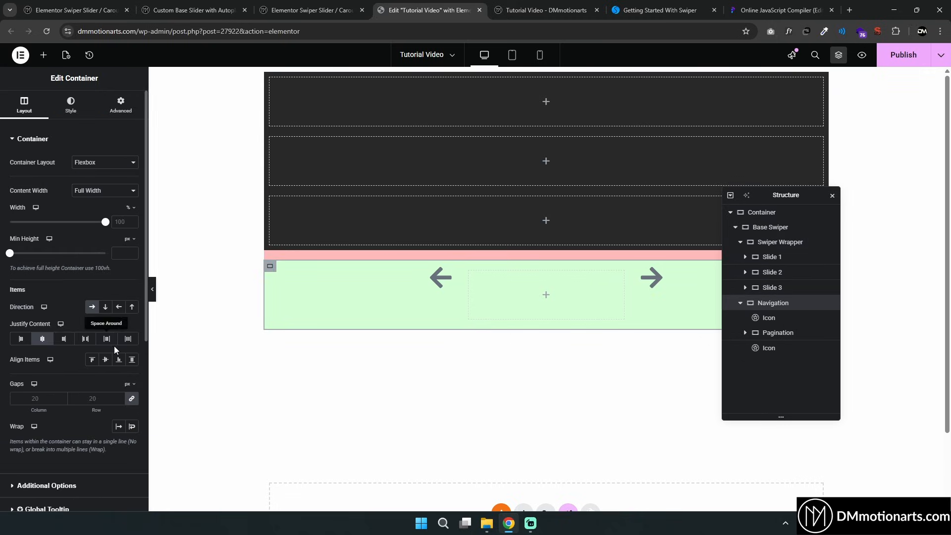
{"action": "left_click", "coordinate": [106, 359]}
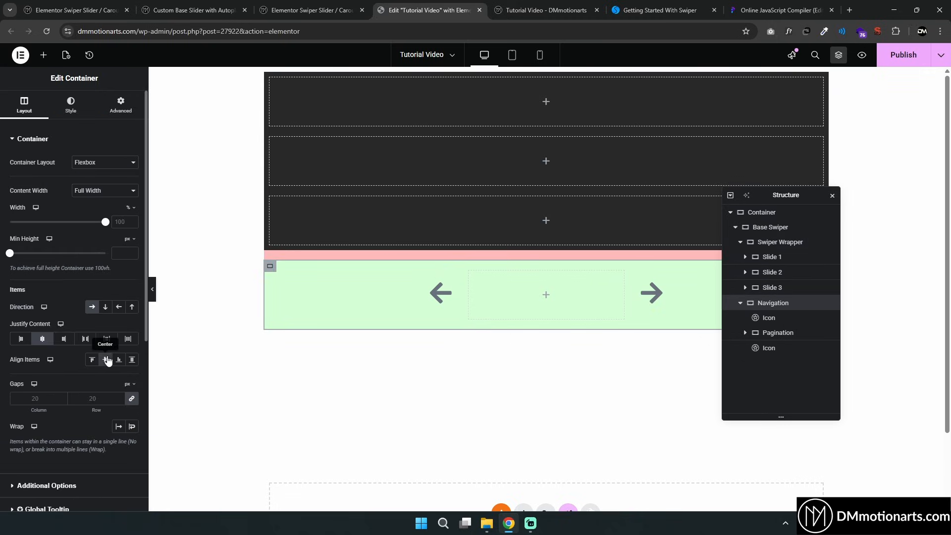
{"action": "left_click", "coordinate": [71, 105]}
{"action": "left_click", "coordinate": [93, 185]}
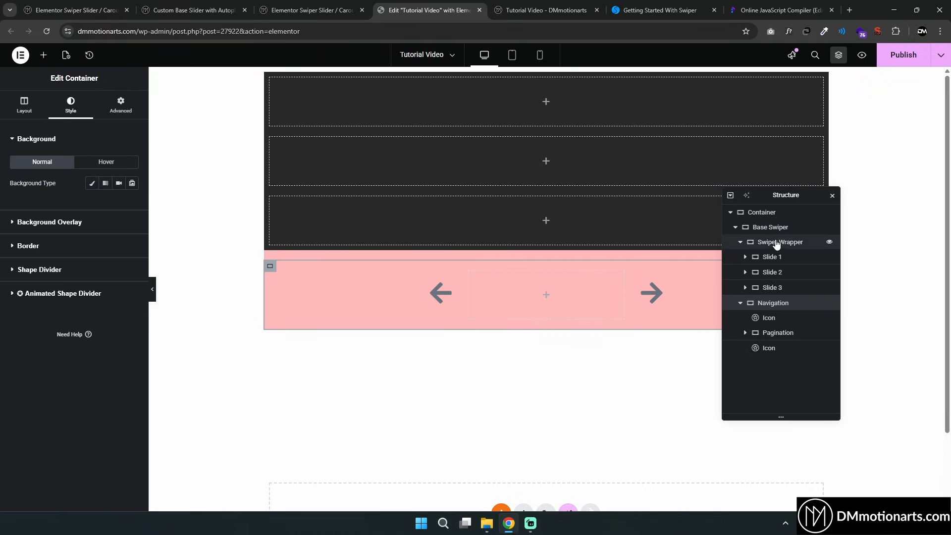
Remove the Base Swiper container's background color
{"action": "left_click", "coordinate": [771, 227]}
{"action": "left_click", "coordinate": [71, 105]}
{"action": "left_click", "coordinate": [93, 184]}
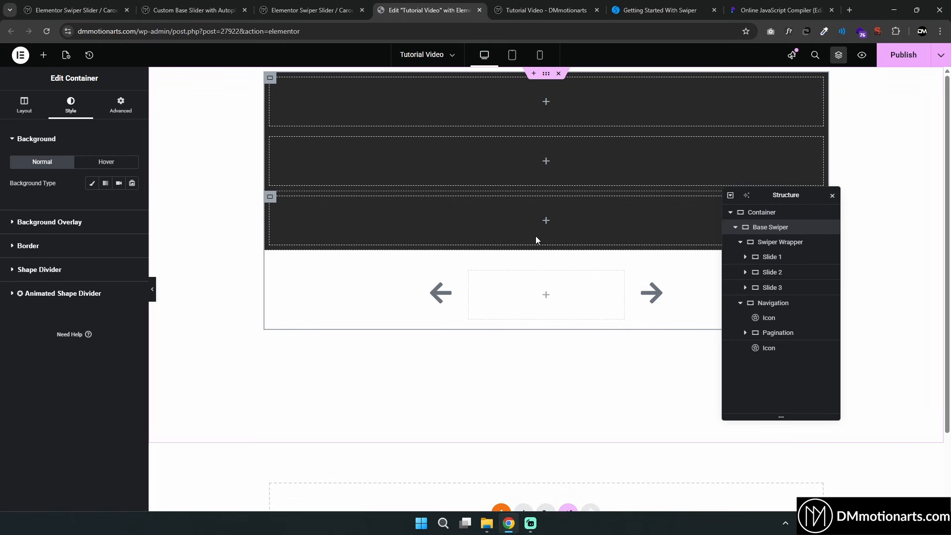
Set the Swiper Wrapper's direction to row so the slides sit side by side
{"action": "left_click", "coordinate": [774, 245]}
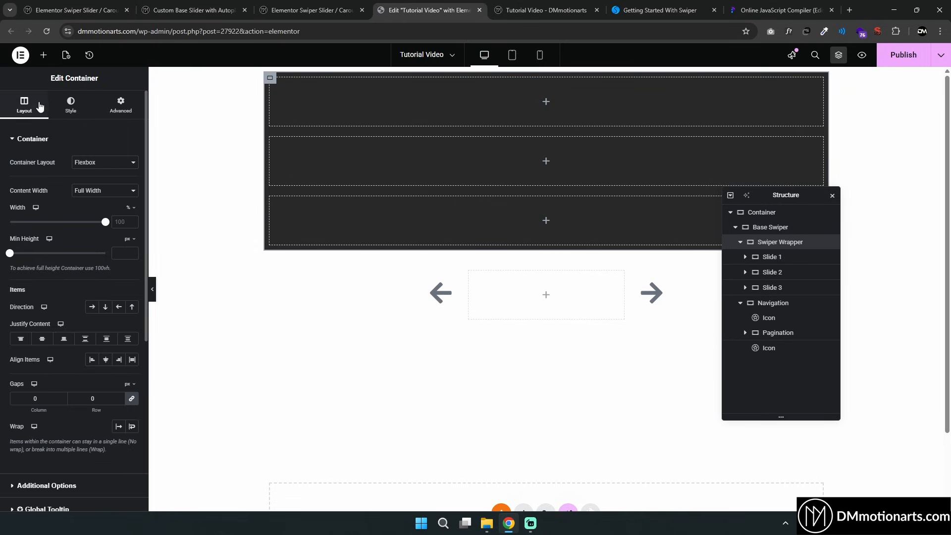
{"action": "left_click", "coordinate": [91, 310]}
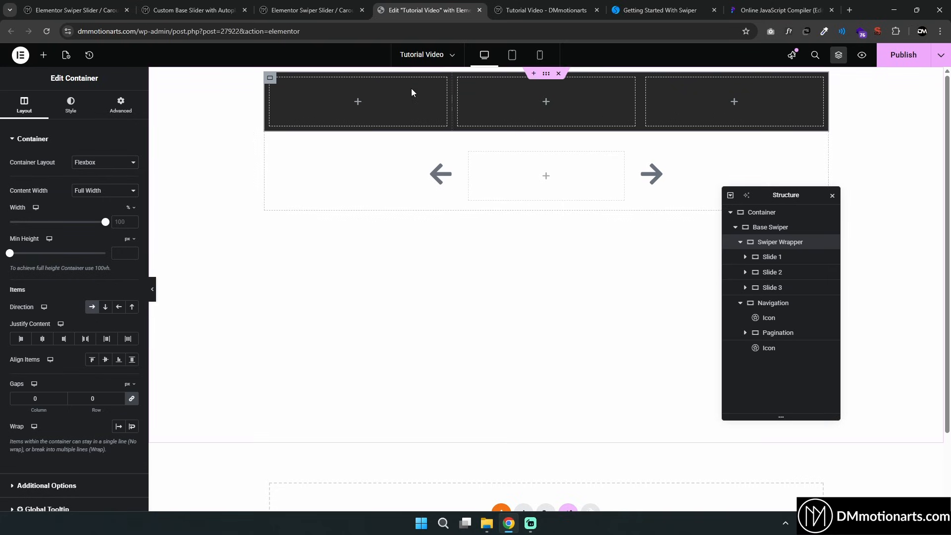
{"action": "left_click", "coordinate": [776, 273]}
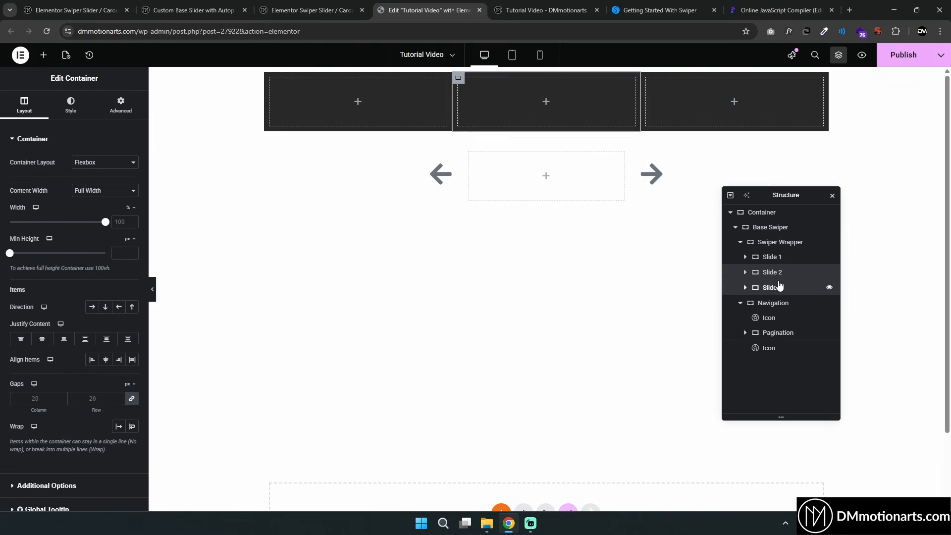
{"action": "left_click", "coordinate": [776, 243]}
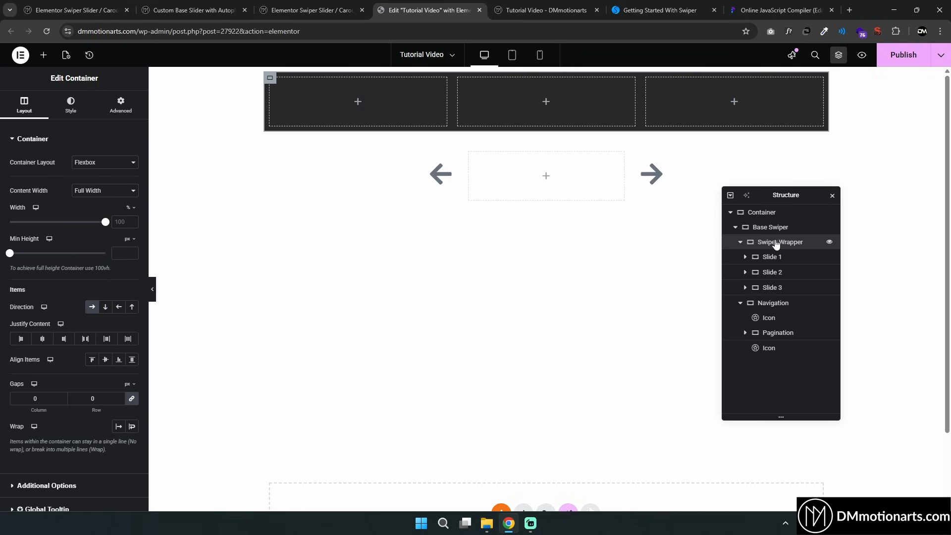
Set the Swiper Wrapper's minimum height to 400 px
{"action": "left_click", "coordinate": [122, 252]}
{"action": "type", "text": "550"}
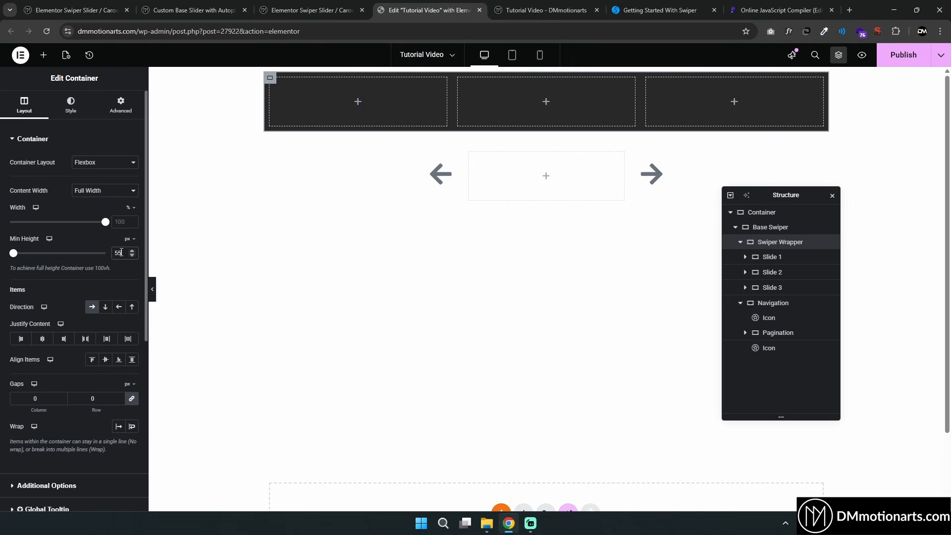
{"action": "type", "text": "400"}
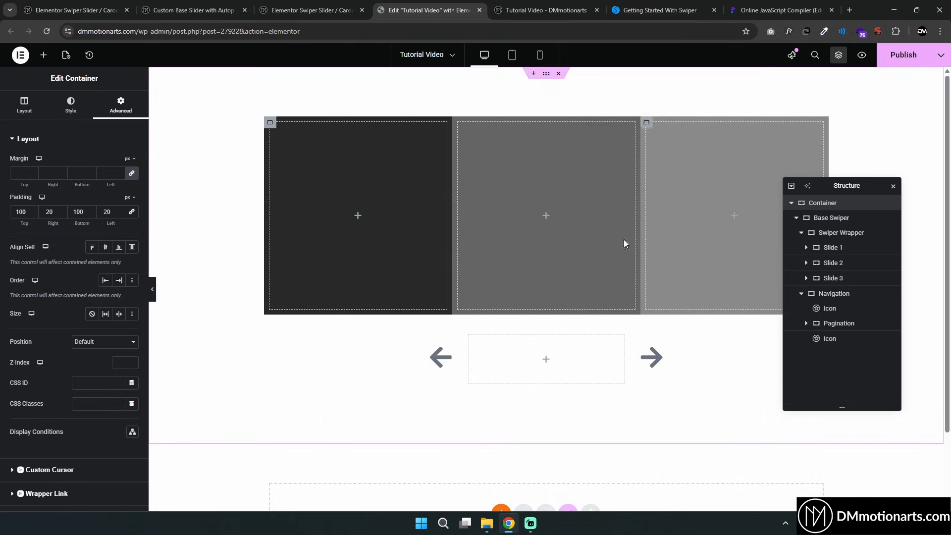
Review the containers, slides, icons and Pagination one by one
{"action": "scroll", "coordinate": [582, 205], "scroll_direction": "down", "scroll_amount": 2}
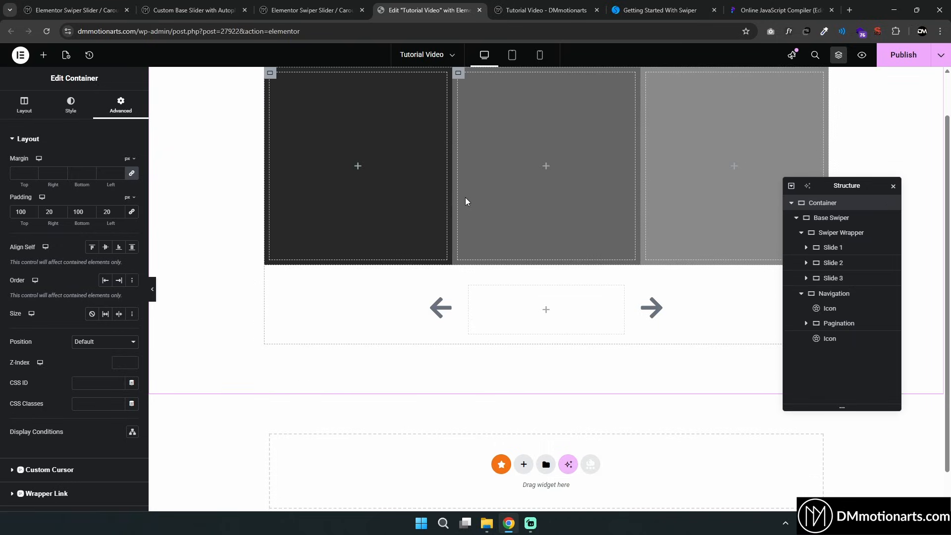
{"action": "scroll", "coordinate": [471, 266], "scroll_direction": "up", "scroll_amount": 2}
{"action": "left_click", "coordinate": [829, 218]}
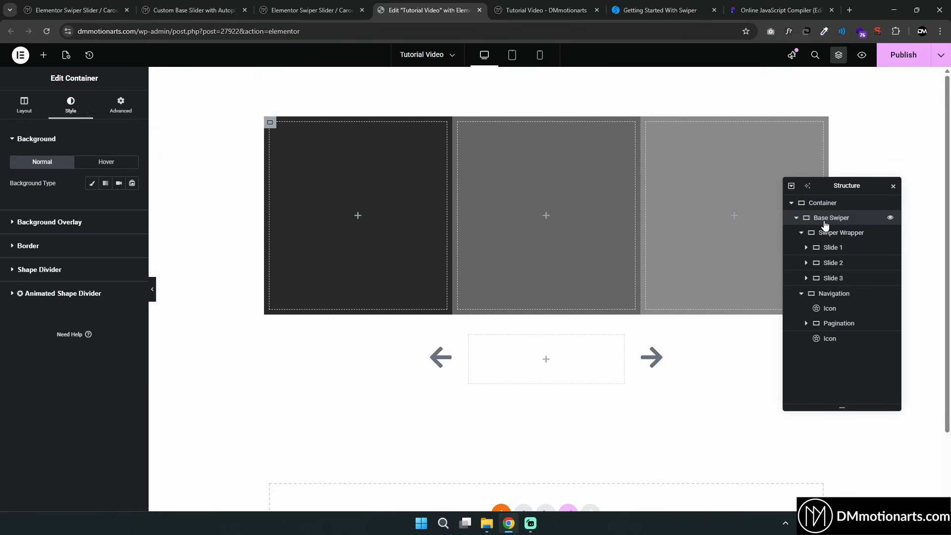
{"action": "left_click", "coordinate": [835, 234]}
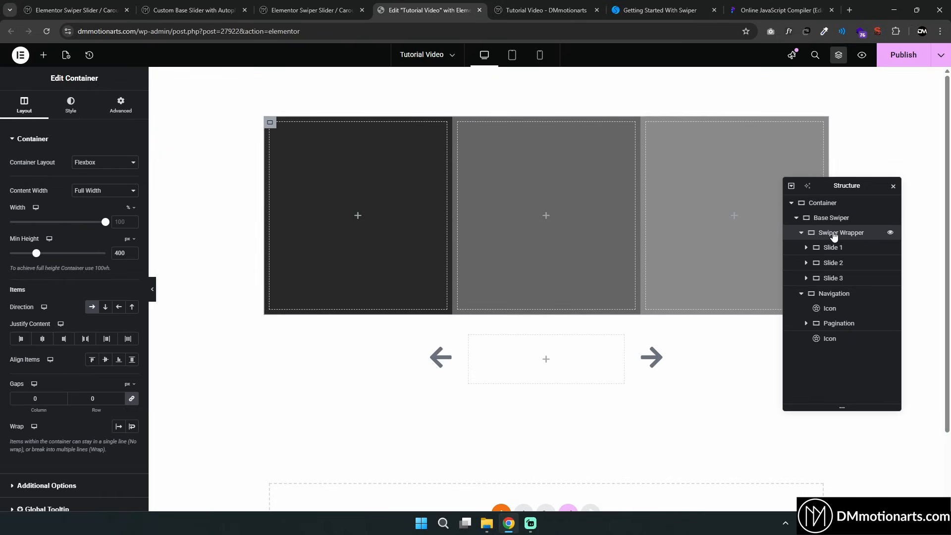
{"action": "left_click", "coordinate": [832, 247]}
{"action": "left_click", "coordinate": [833, 262]}
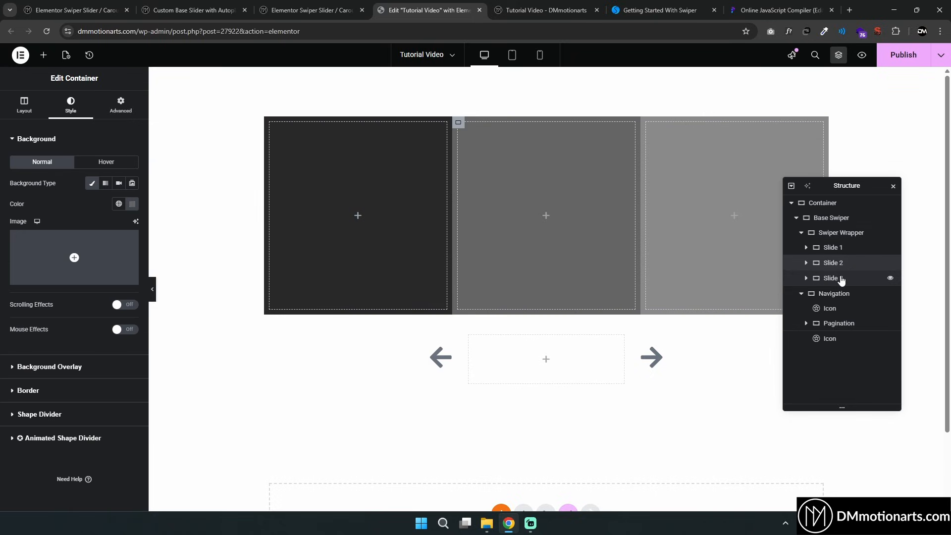
{"action": "left_click", "coordinate": [834, 278]}
{"action": "left_click", "coordinate": [840, 296]}
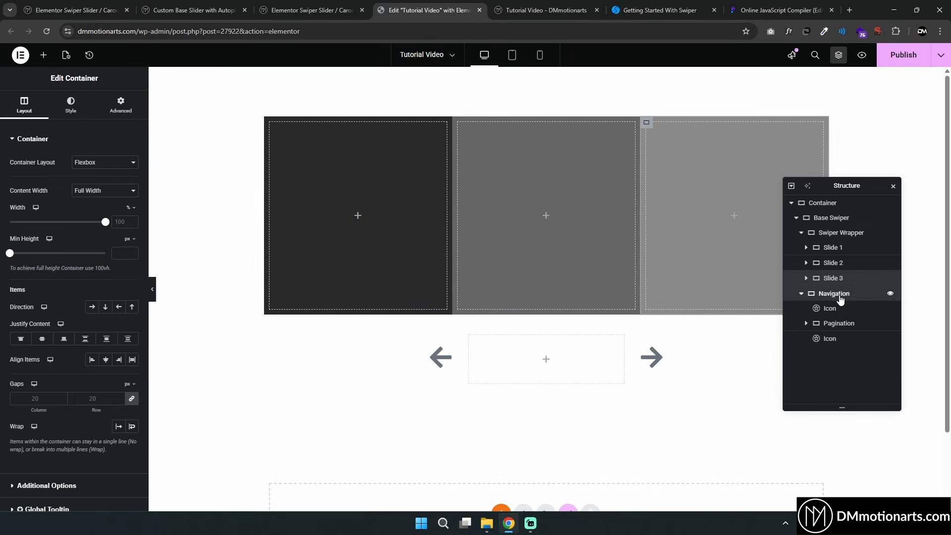
{"action": "left_click", "coordinate": [442, 355]}
{"action": "left_click", "coordinate": [469, 336]}
{"action": "left_click", "coordinate": [653, 356]}
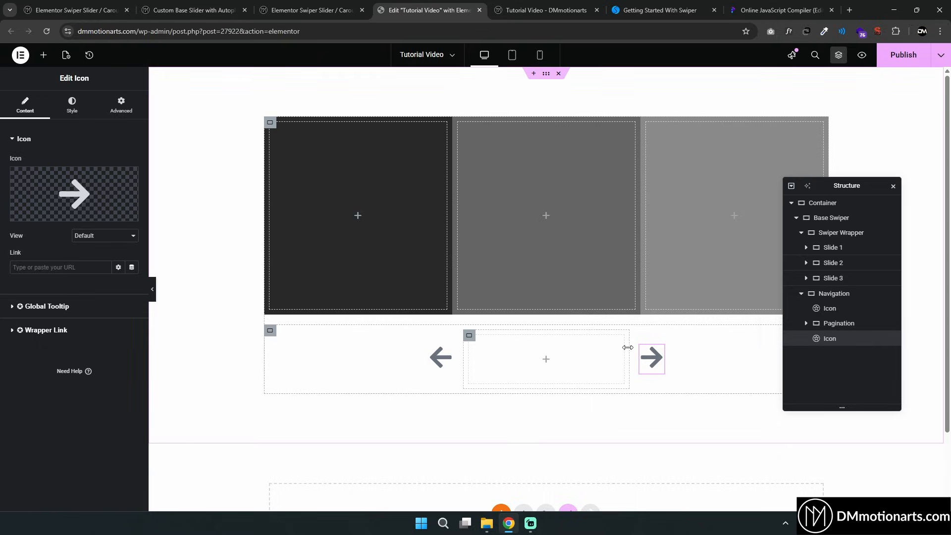
Add an HTML widget to the outer Container below the Base Swiper
{"action": "left_click", "coordinate": [801, 232]}
{"action": "left_click", "coordinate": [797, 220]}
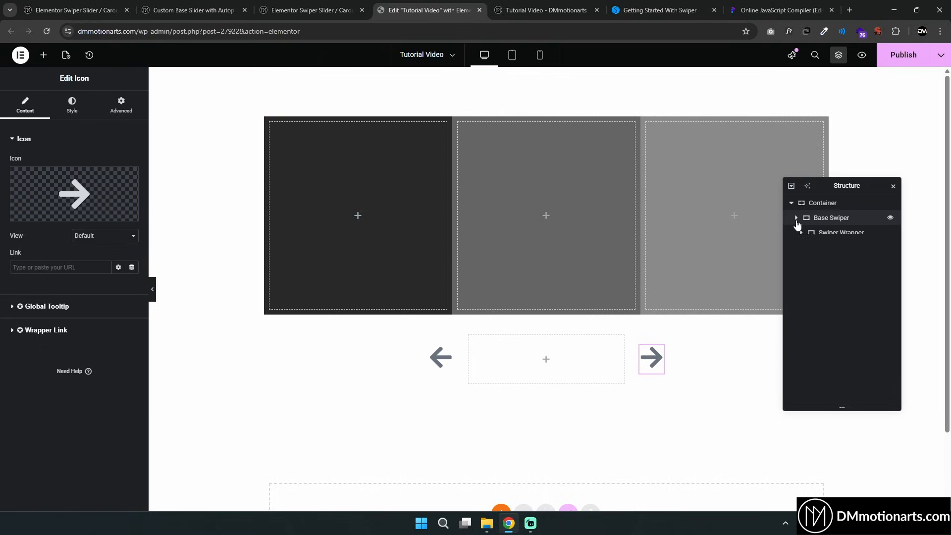
{"action": "left_click", "coordinate": [815, 207]}
{"action": "left_click", "coordinate": [44, 55]}
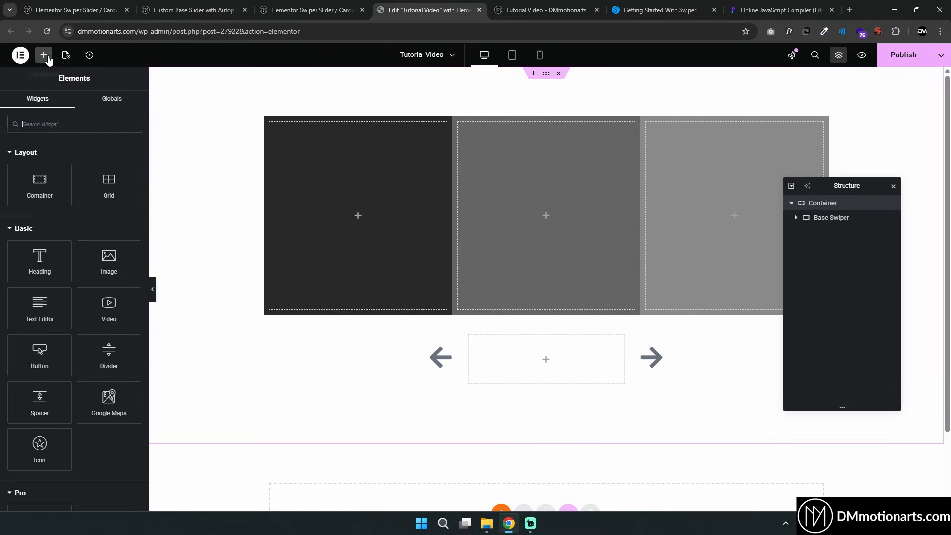
{"action": "type", "text": "htm"}
{"action": "left_click", "coordinate": [39, 174]}
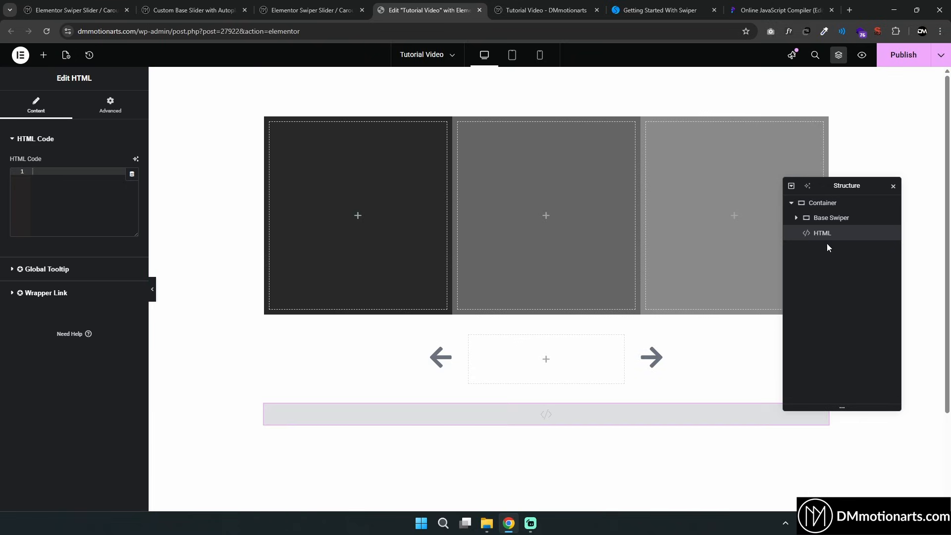
{"action": "left_click", "coordinate": [796, 218]}
{"action": "left_click", "coordinate": [796, 219]}
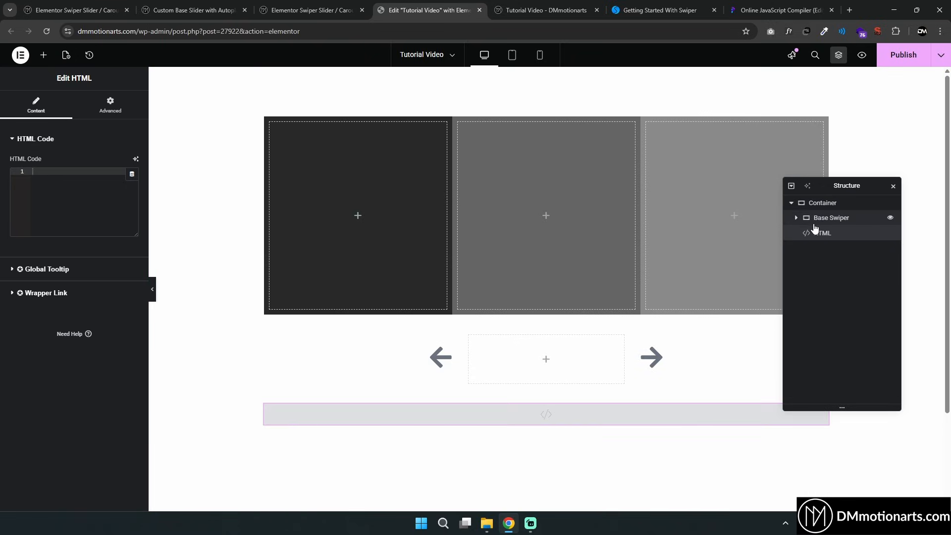
{"action": "left_click", "coordinate": [796, 218]}
{"action": "left_click", "coordinate": [796, 218]}
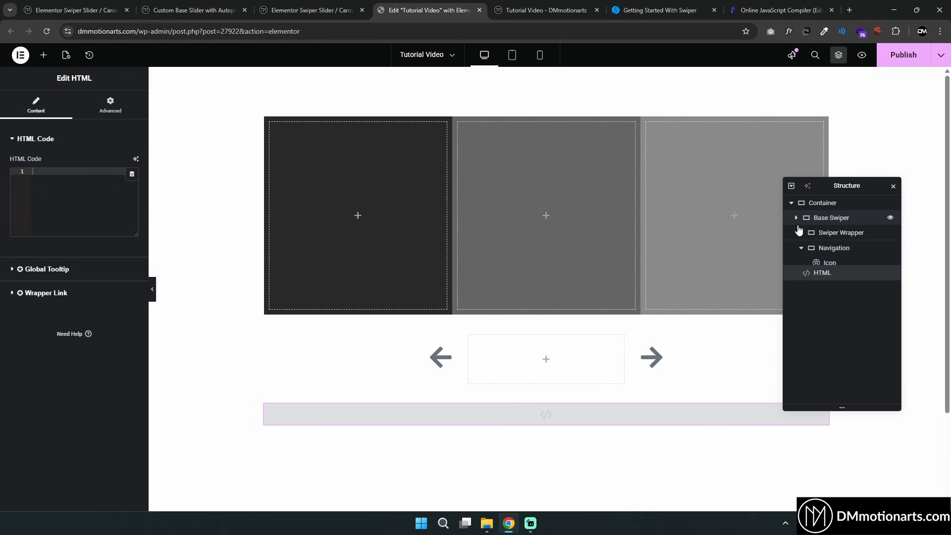
Set the HTML widget to be hidden on desktop, tablet portrait and mobile portrait
{"action": "left_click", "coordinate": [104, 110]}
{"action": "scroll", "coordinate": [54, 322], "scroll_direction": "down", "scroll_amount": 8}
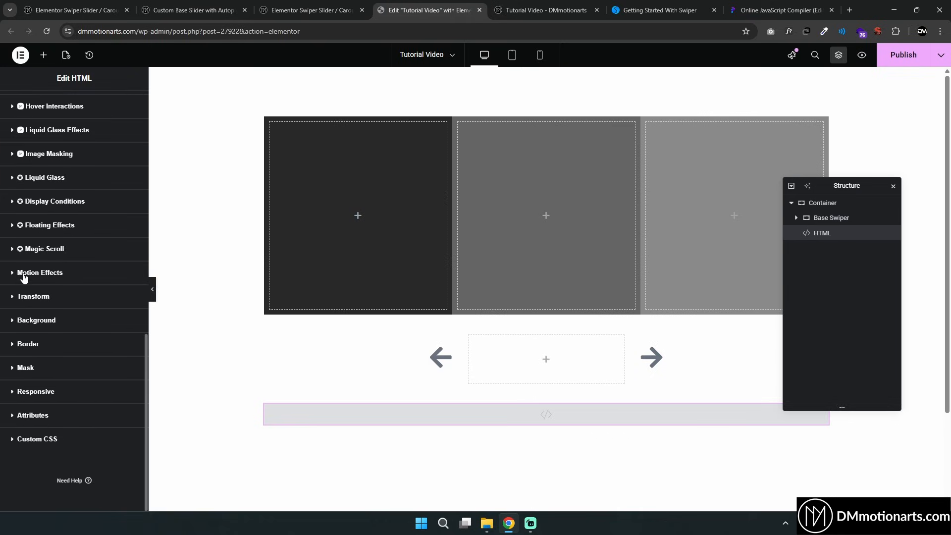
{"action": "left_click", "coordinate": [22, 395]}
{"action": "left_click", "coordinate": [126, 387]}
{"action": "left_click", "coordinate": [125, 404]}
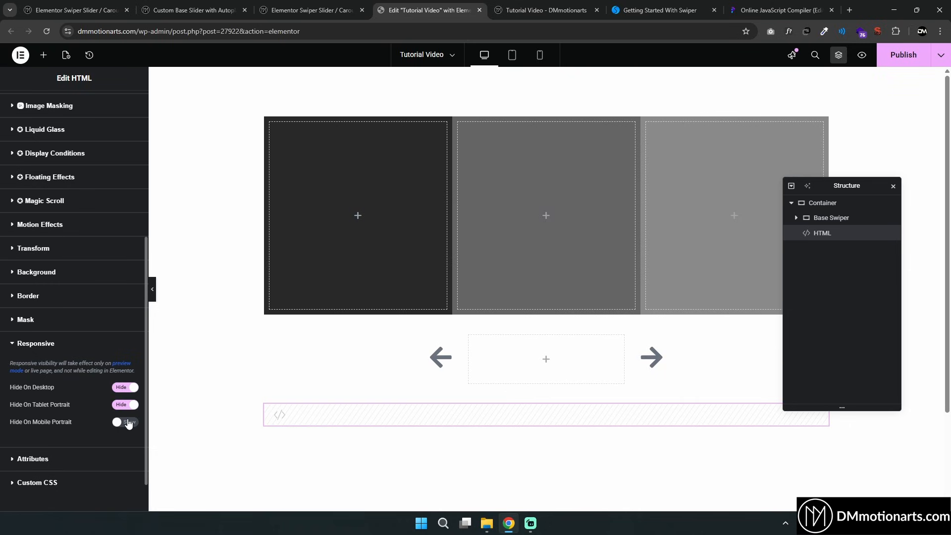
{"action": "left_click", "coordinate": [125, 422]}
{"action": "scroll", "coordinate": [32, 152], "scroll_direction": "up", "scroll_amount": 10}
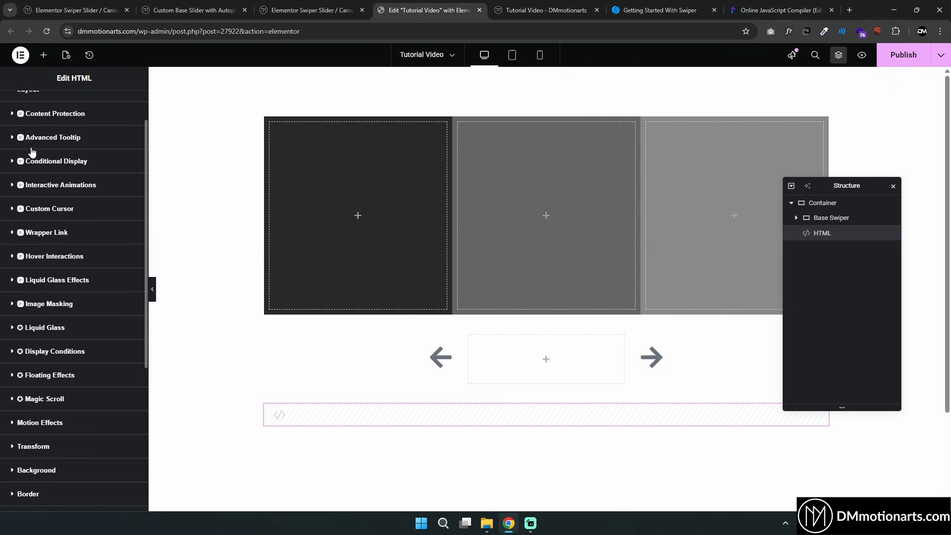
{"action": "left_click", "coordinate": [24, 115]}
{"action": "left_click", "coordinate": [833, 204]}
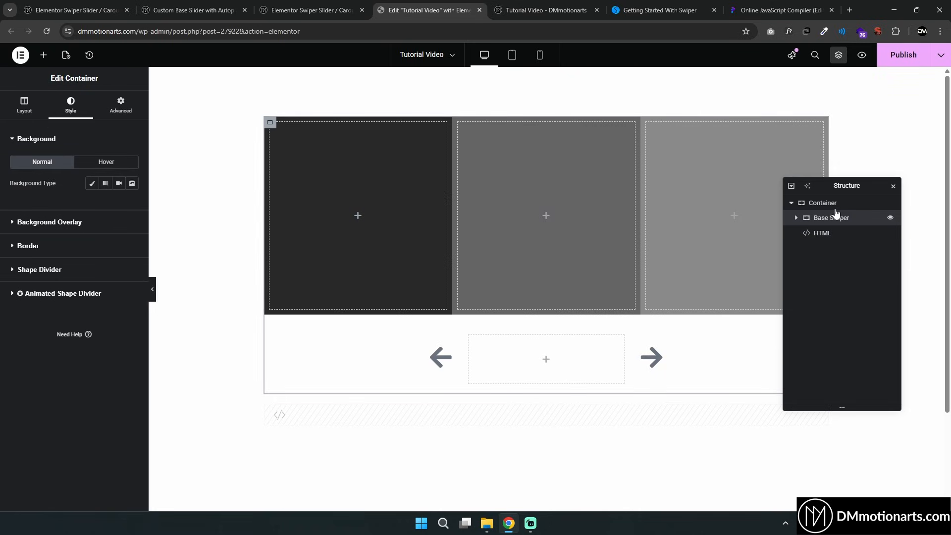
{"action": "left_click", "coordinate": [24, 106]}
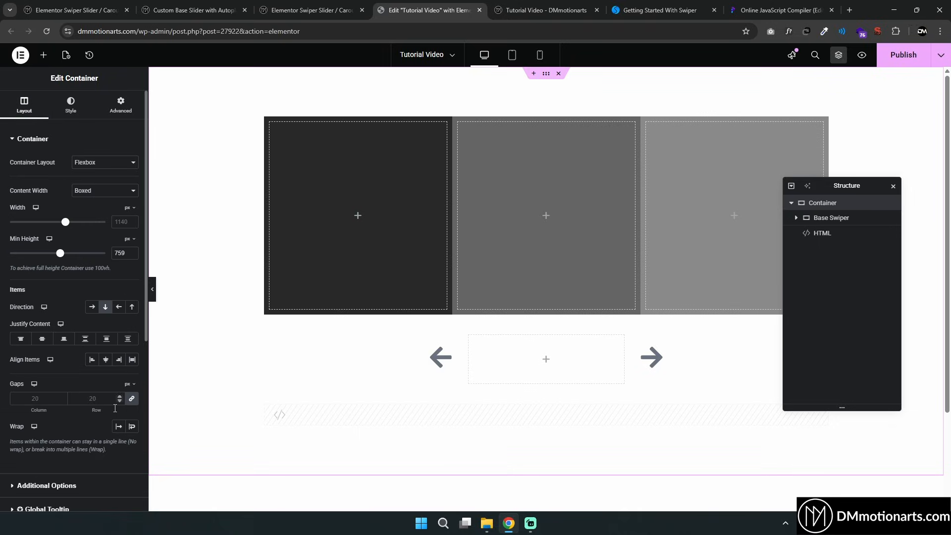
{"action": "left_click", "coordinate": [281, 414]}
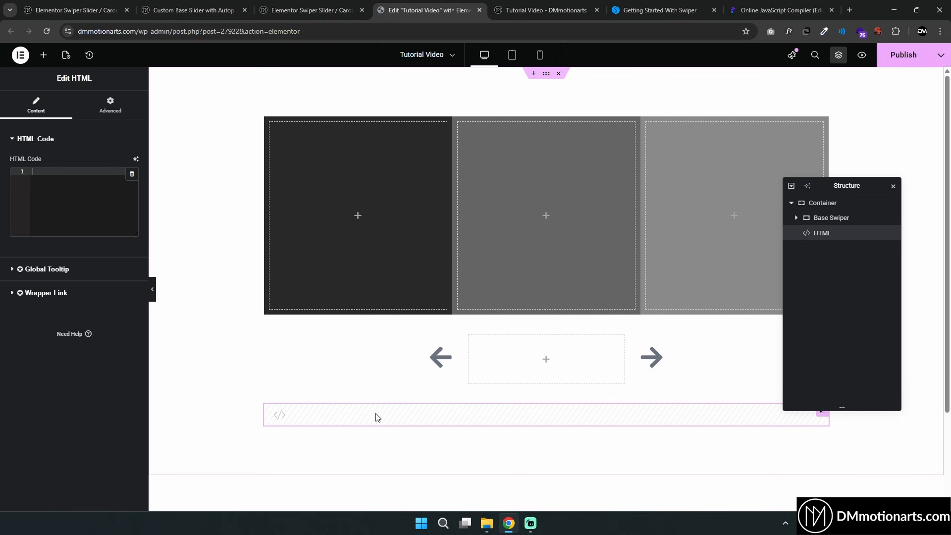
Copy the dm-base-swiper class name from the Base Slider Code page in the other browser tab
{"action": "left_click", "coordinate": [312, 10]}
{"action": "scroll", "coordinate": [290, 168], "scroll_direction": "up", "scroll_amount": 10}
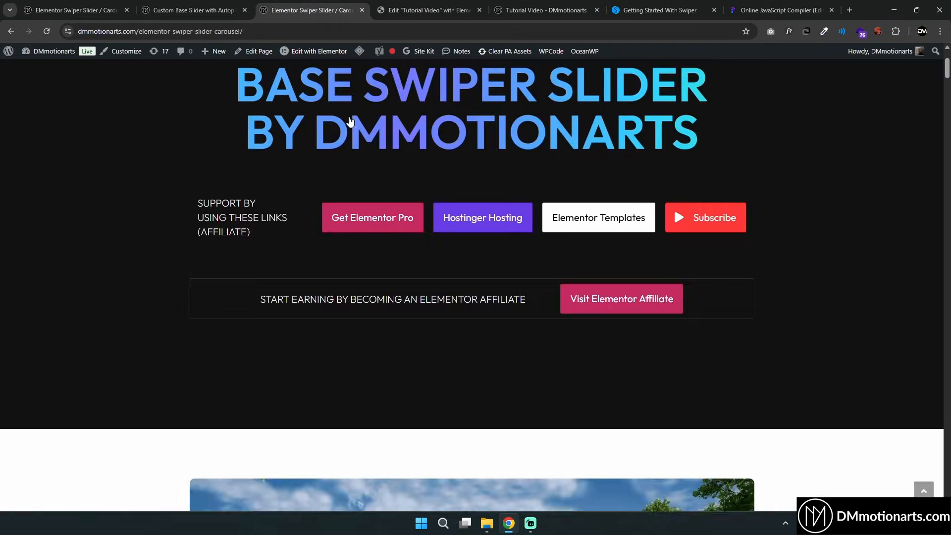
{"action": "left_click", "coordinate": [193, 10]}
{"action": "scroll", "coordinate": [308, 212], "scroll_direction": "down", "scroll_amount": 15}
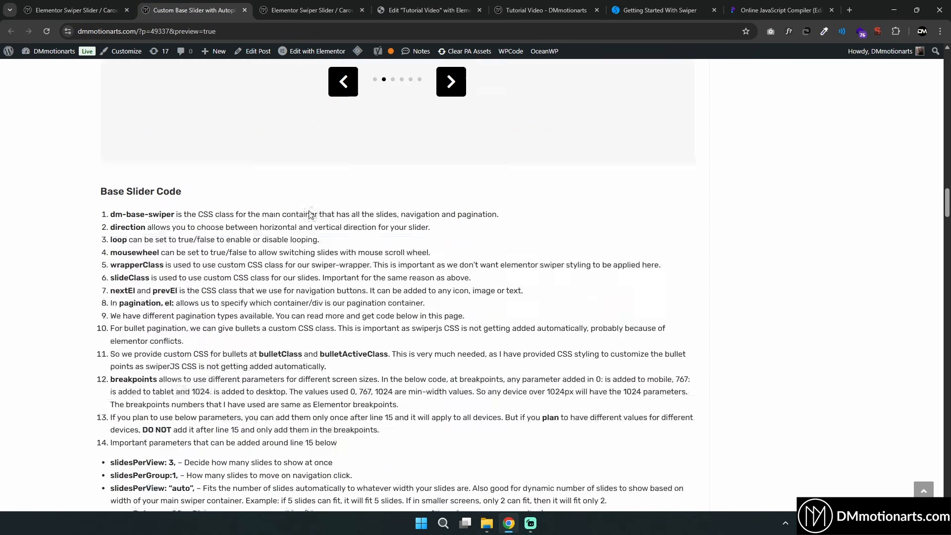
{"action": "scroll", "coordinate": [308, 214], "scroll_direction": "down", "scroll_amount": 3}
{"action": "scroll", "coordinate": [309, 214], "scroll_direction": "up", "scroll_amount": 1}
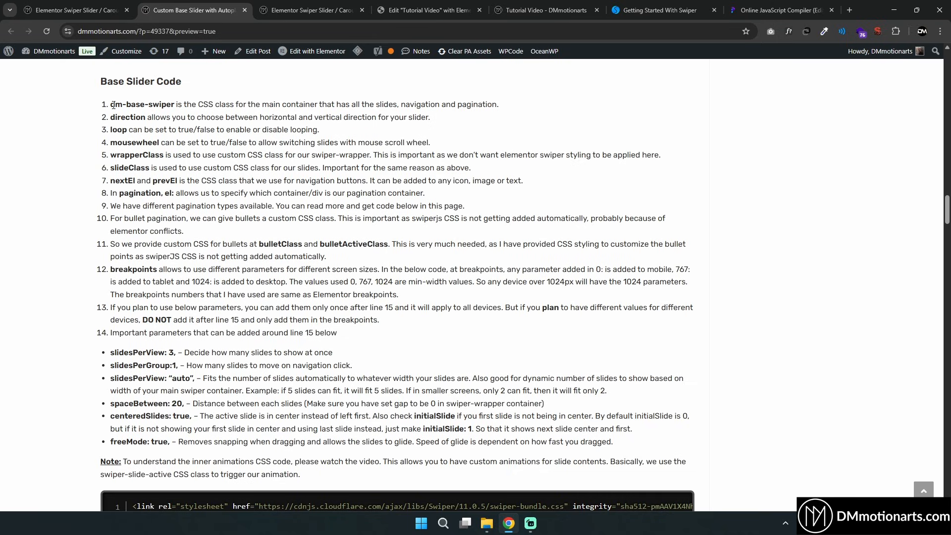
{"action": "left_click_drag", "start_coordinate": [113, 105], "coordinate": [179, 106]}
{"action": "left_click", "coordinate": [134, 106]}
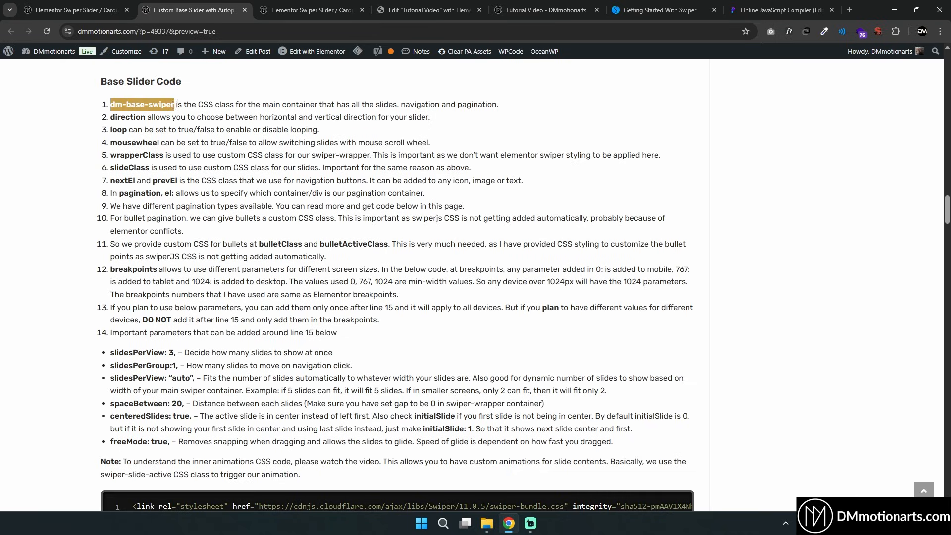
{"action": "right_click", "coordinate": [151, 105]}
{"action": "left_click", "coordinate": [171, 116]}
{"action": "scroll", "coordinate": [206, 187], "scroll_direction": "down", "scroll_amount": 7}
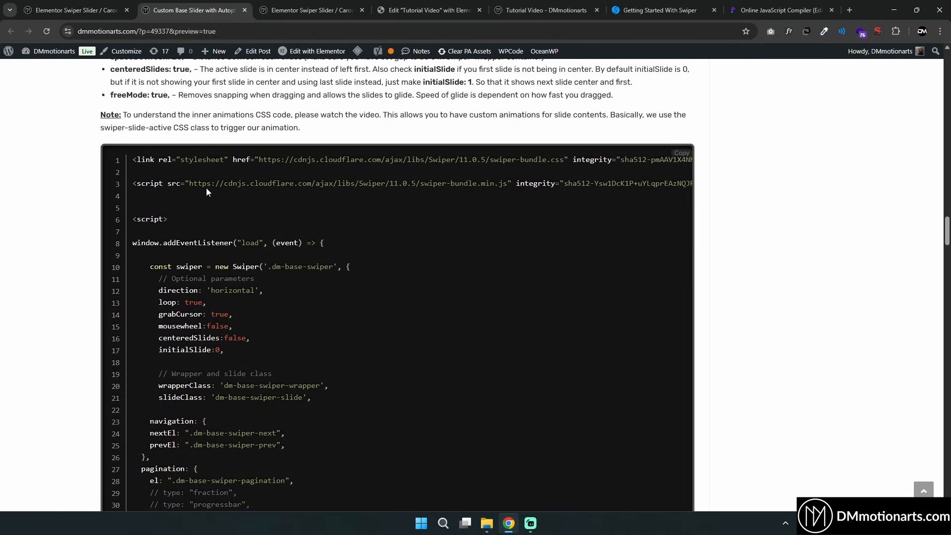
{"action": "left_click_drag", "start_coordinate": [270, 267], "coordinate": [330, 266]}
{"action": "left_click", "coordinate": [293, 267]}
{"action": "scroll", "coordinate": [278, 261], "scroll_direction": "up", "scroll_amount": 9}
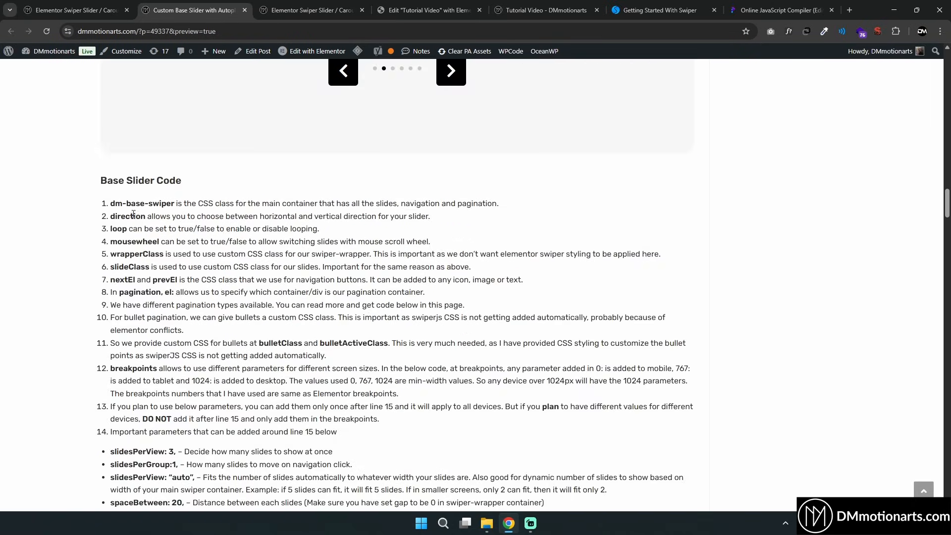
Add the CSS class dm-base-swiper to the Base Swiper container
{"action": "left_click", "coordinate": [469, 6]}
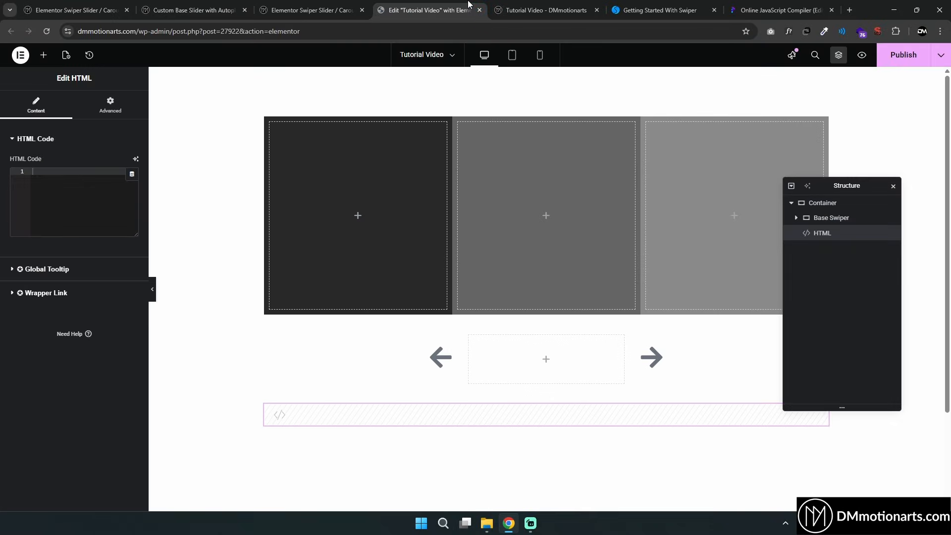
{"action": "left_click", "coordinate": [833, 218]}
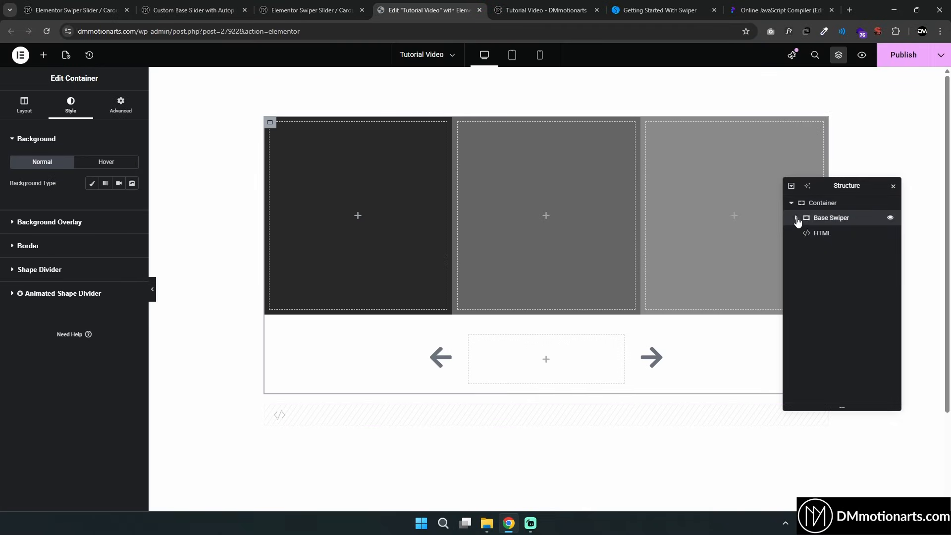
{"action": "left_click", "coordinate": [796, 218]}
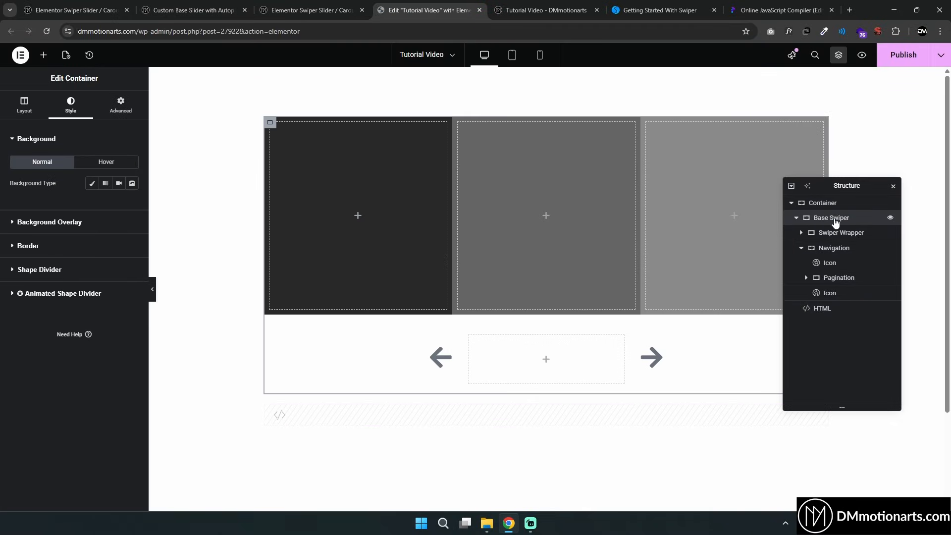
{"action": "left_click", "coordinate": [121, 106]}
{"action": "left_click", "coordinate": [119, 400]}
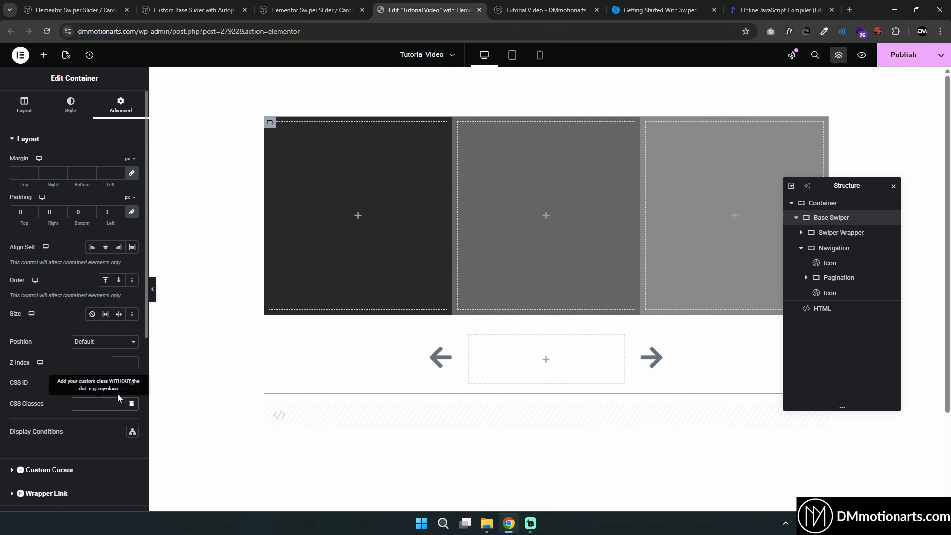
{"action": "key", "text": "ctrl+v"}
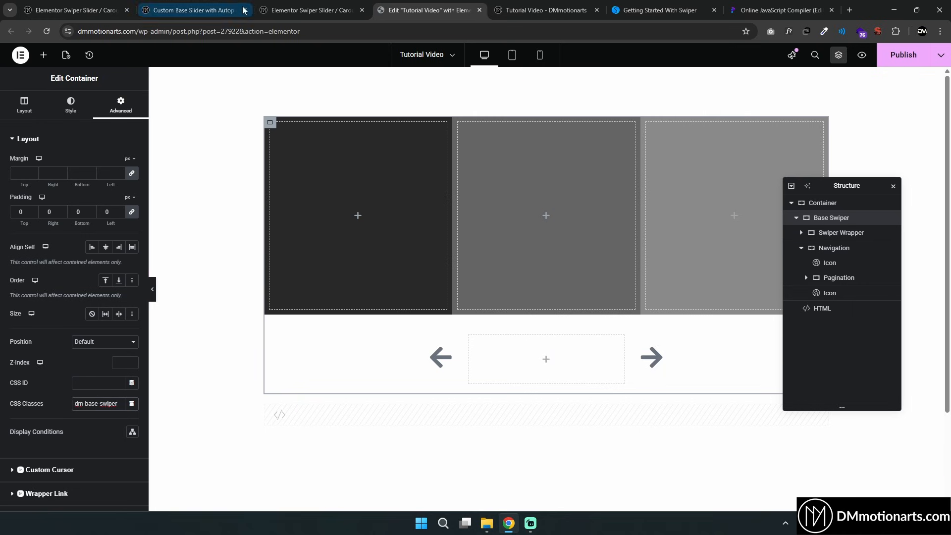
Move the Custom Base Slider tab one position further along the tab bar
{"action": "left_click", "coordinate": [266, 5]}
{"action": "left_click_drag", "start_coordinate": [278, 5], "coordinate": [215, 4]}
{"action": "left_click", "coordinate": [292, 4]}
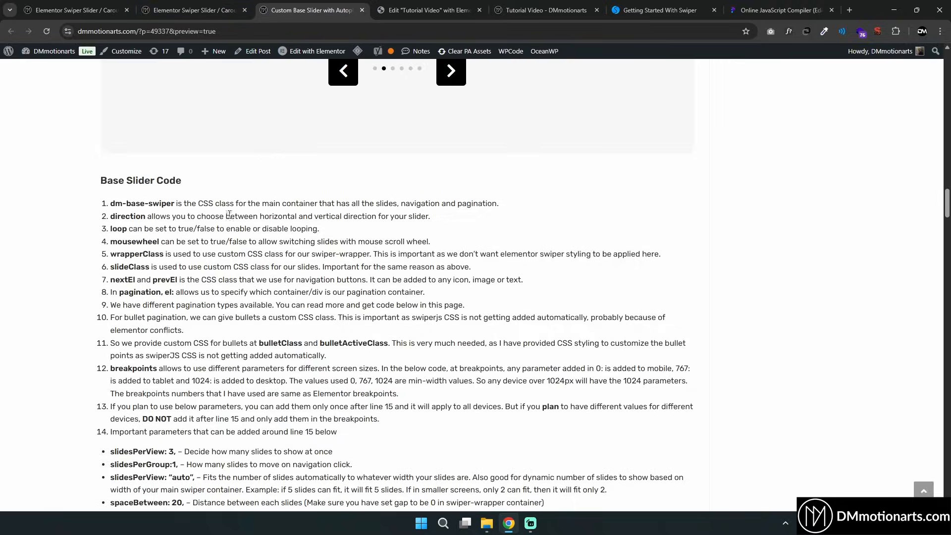
Read the wrapperClass, slideClass, navigation and pagination parameters in the Base Slider Code
{"action": "scroll", "coordinate": [84, 204], "scroll_direction": "down", "scroll_amount": 1}
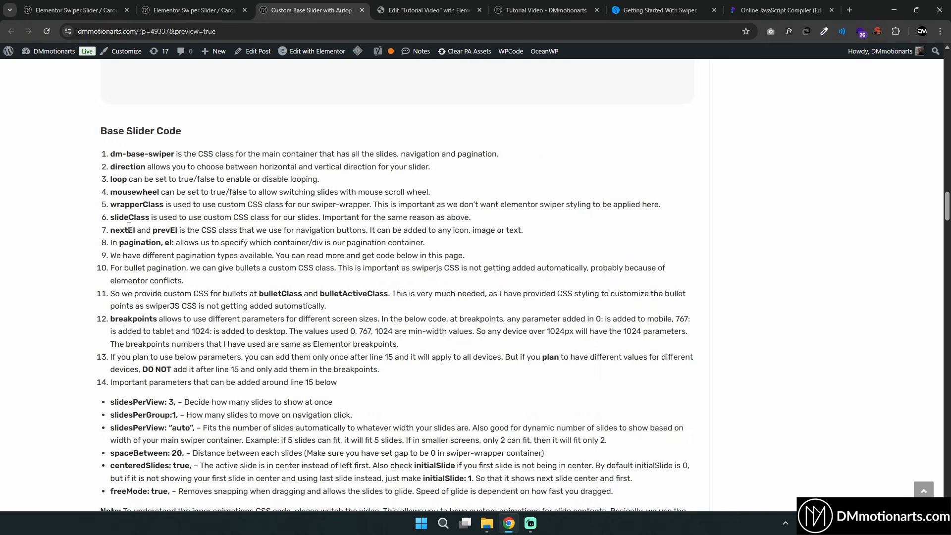
{"action": "scroll", "coordinate": [128, 225], "scroll_direction": "down", "scroll_amount": 1}
{"action": "left_click_drag", "start_coordinate": [111, 105], "coordinate": [119, 127]}
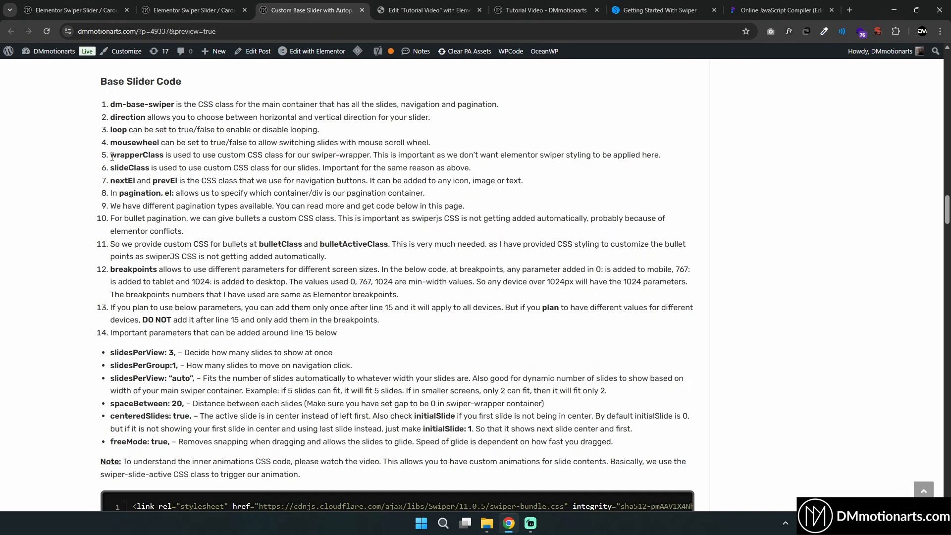
{"action": "left_click_drag", "start_coordinate": [113, 157], "coordinate": [259, 155]}
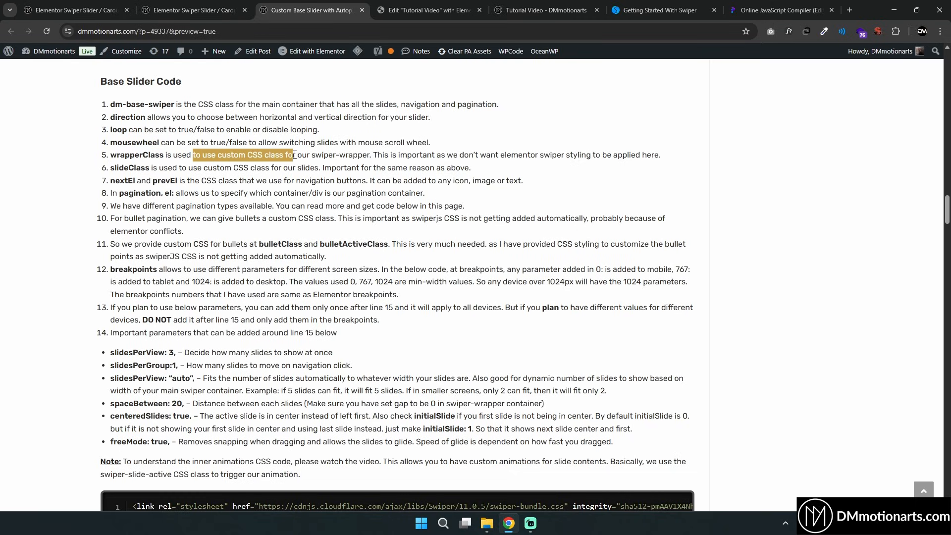
{"action": "left_click_drag", "start_coordinate": [328, 155], "coordinate": [374, 155]}
{"action": "left_click", "coordinate": [381, 155]}
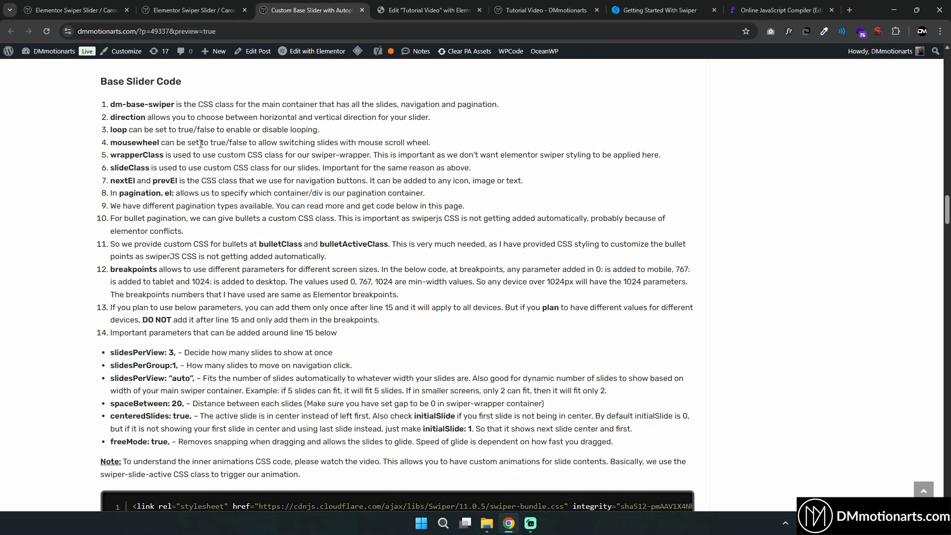
{"action": "left_click_drag", "start_coordinate": [127, 144], "coordinate": [150, 169]}
{"action": "left_click", "coordinate": [193, 164]}
{"action": "scroll", "coordinate": [203, 179], "scroll_direction": "down", "scroll_amount": 10}
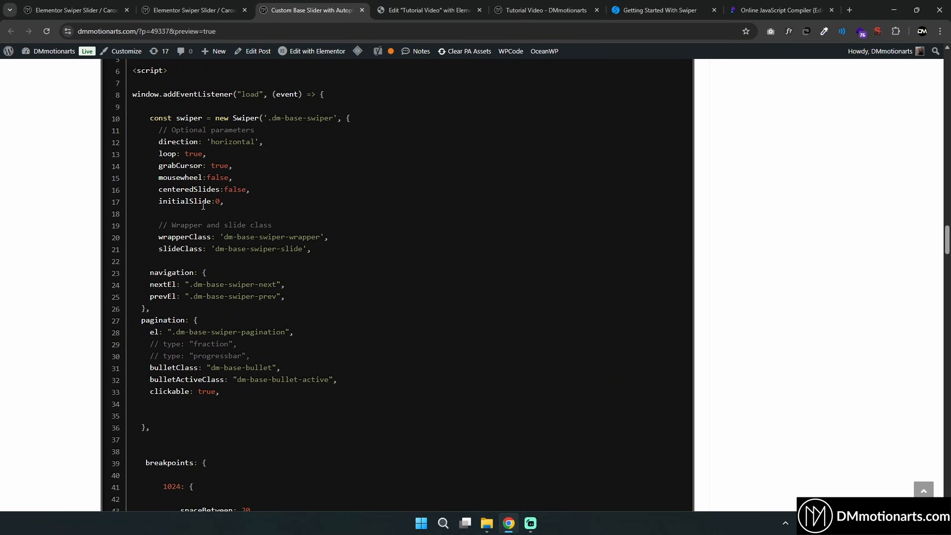
{"action": "left_click_drag", "start_coordinate": [171, 238], "coordinate": [234, 265]}
{"action": "left_click_drag", "start_coordinate": [148, 284], "coordinate": [292, 301]}
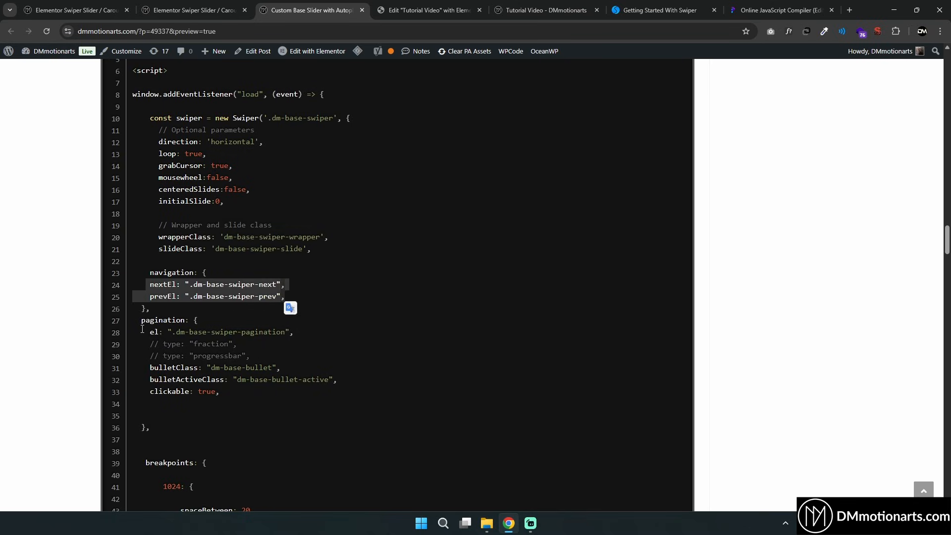
{"action": "left_click_drag", "start_coordinate": [142, 328], "coordinate": [299, 328]}
{"action": "left_click", "coordinate": [294, 282]}
{"action": "double_click", "coordinate": [165, 242]}
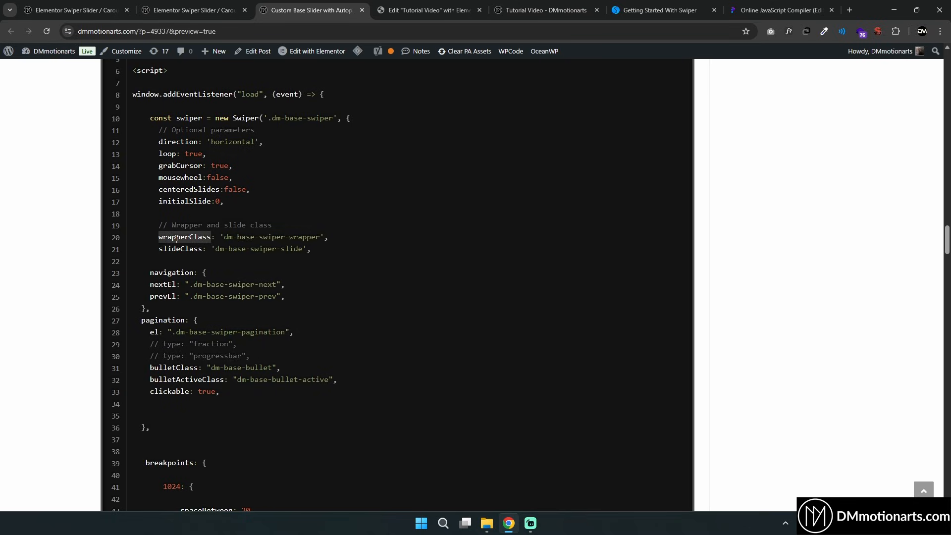
{"action": "left_click_drag", "start_coordinate": [224, 238], "coordinate": [319, 239]}
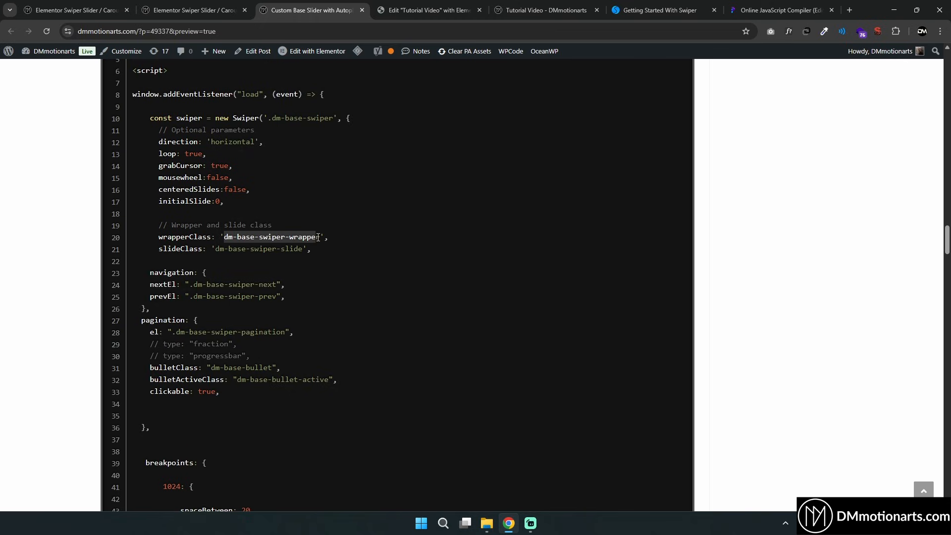
Copy dm-base-swiper-wrapper from the code and add it as the Swiper Wrapper container's CSS class
{"action": "right_click", "coordinate": [312, 238]}
{"action": "left_click", "coordinate": [324, 248]}
{"action": "left_click", "coordinate": [428, 10]}
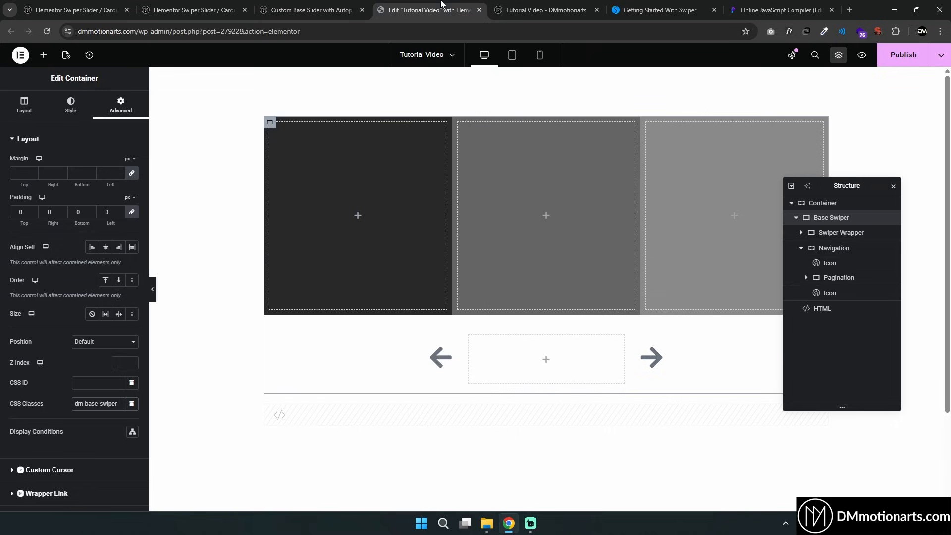
{"action": "left_click", "coordinate": [846, 234]}
{"action": "left_click", "coordinate": [121, 105]}
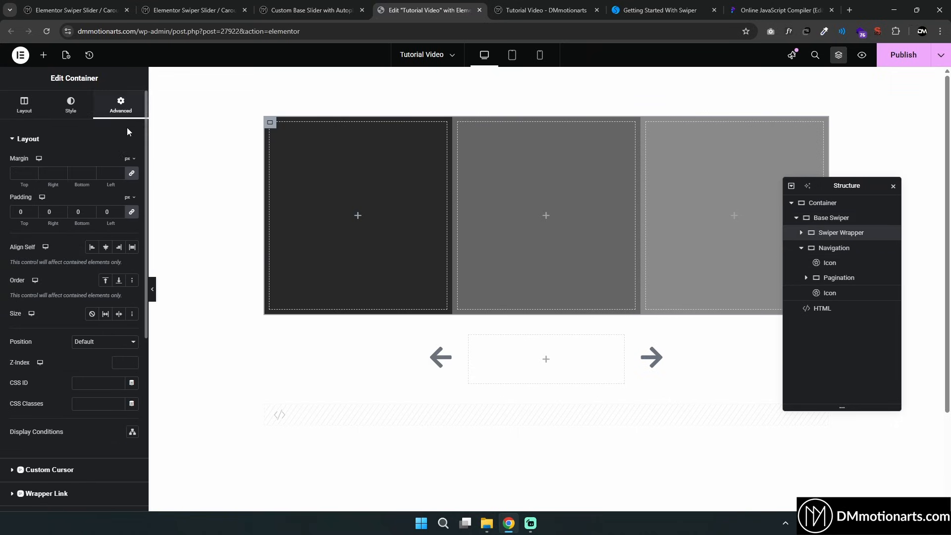
{"action": "left_click", "coordinate": [95, 405]}
Copy dm-base-swiper-slide from the code and add it as Slide 1's CSS class
{"action": "left_click", "coordinate": [304, 10]}
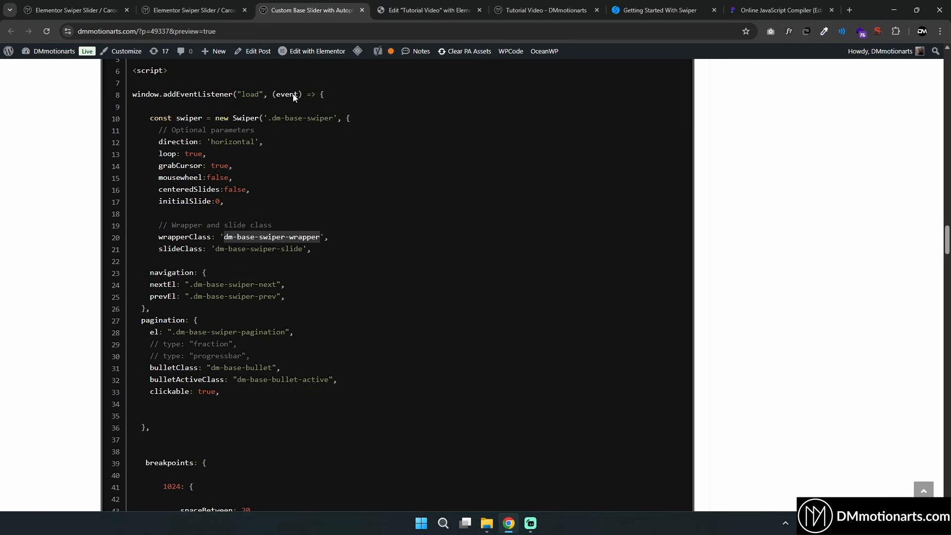
{"action": "left_click_drag", "start_coordinate": [215, 250], "coordinate": [303, 250]}
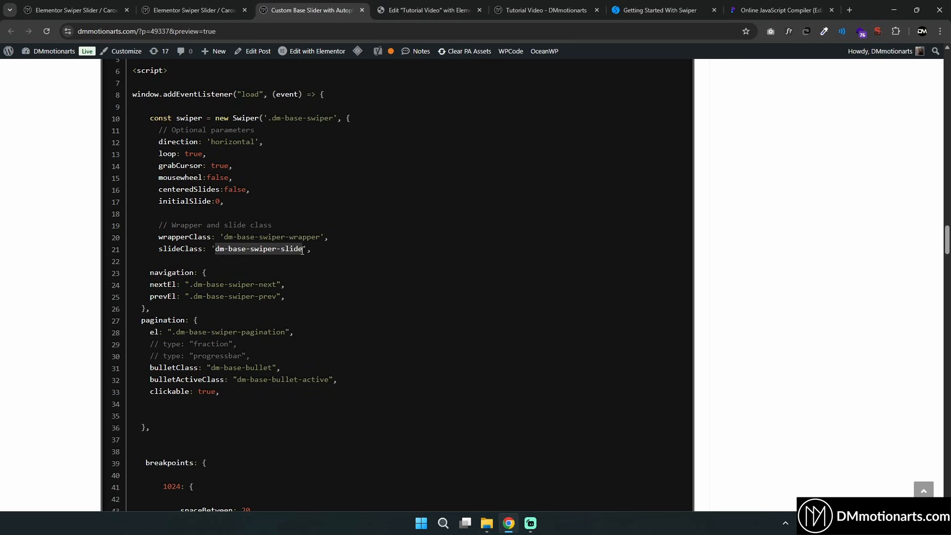
{"action": "right_click", "coordinate": [285, 251]}
{"action": "left_click", "coordinate": [327, 257]}
{"action": "left_click", "coordinate": [429, 10]}
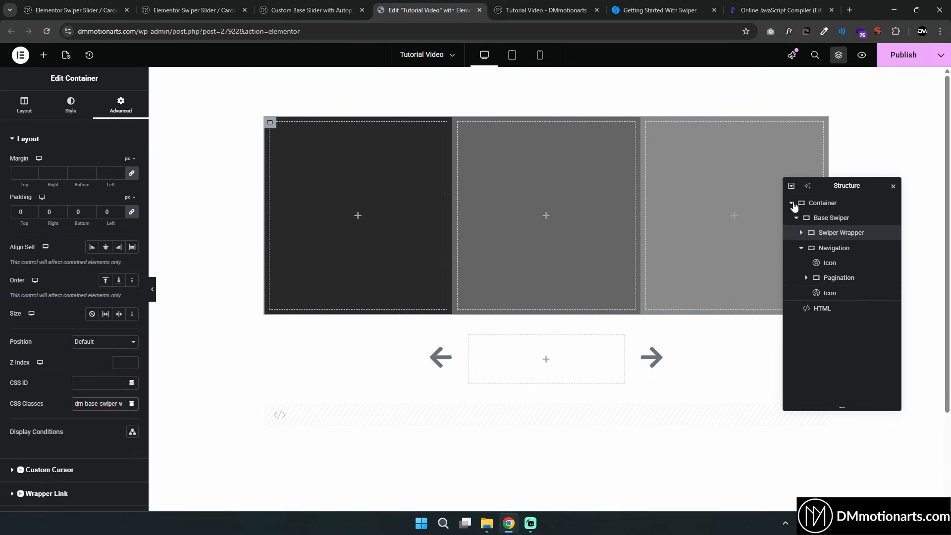
{"action": "left_click", "coordinate": [803, 234]}
{"action": "left_click", "coordinate": [830, 251]}
{"action": "left_click", "coordinate": [119, 106]}
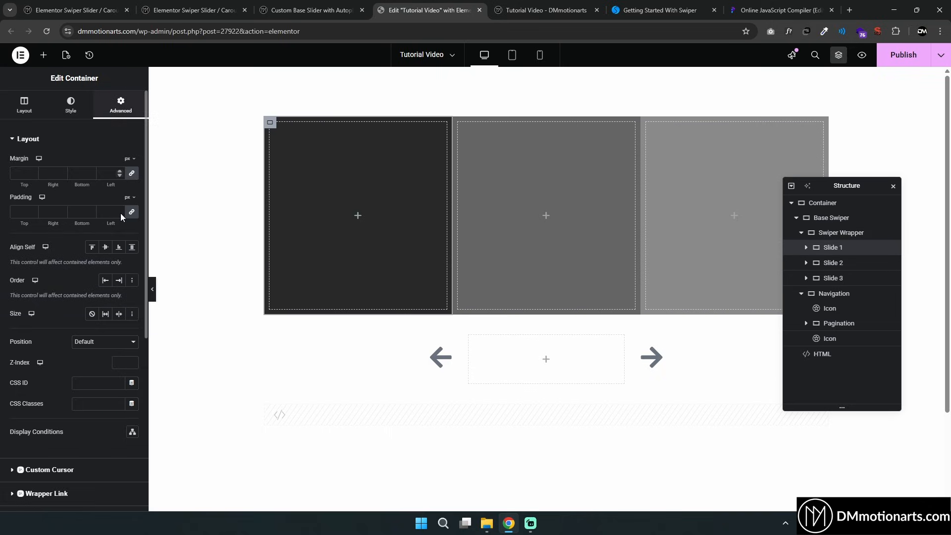
{"action": "left_click", "coordinate": [90, 405]}
{"action": "key", "text": "ctrl+v"}
Add the dm-base-swiper-slide CSS class to Slide 2 as well
{"action": "left_click", "coordinate": [832, 262]}
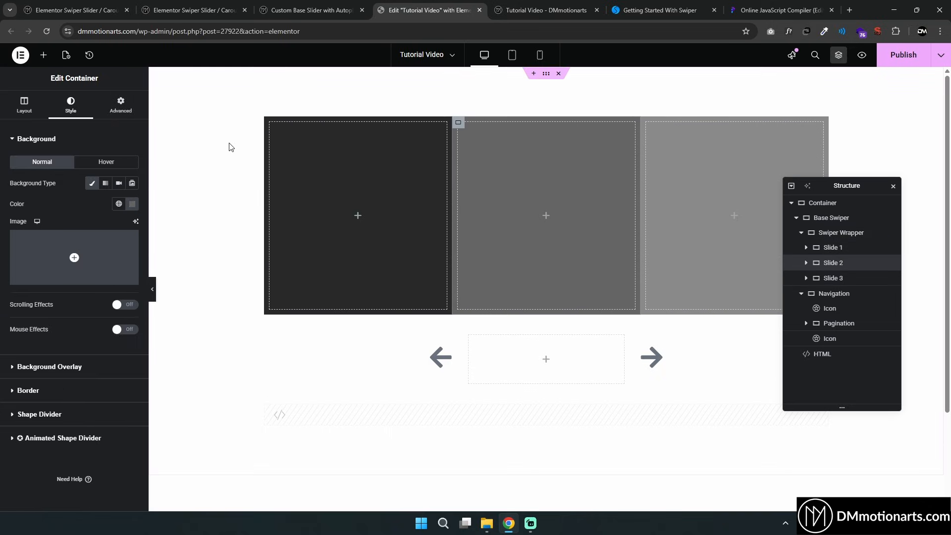
{"action": "left_click", "coordinate": [110, 114]}
{"action": "left_click", "coordinate": [94, 401]}
{"action": "key", "text": "ctrl+v"}
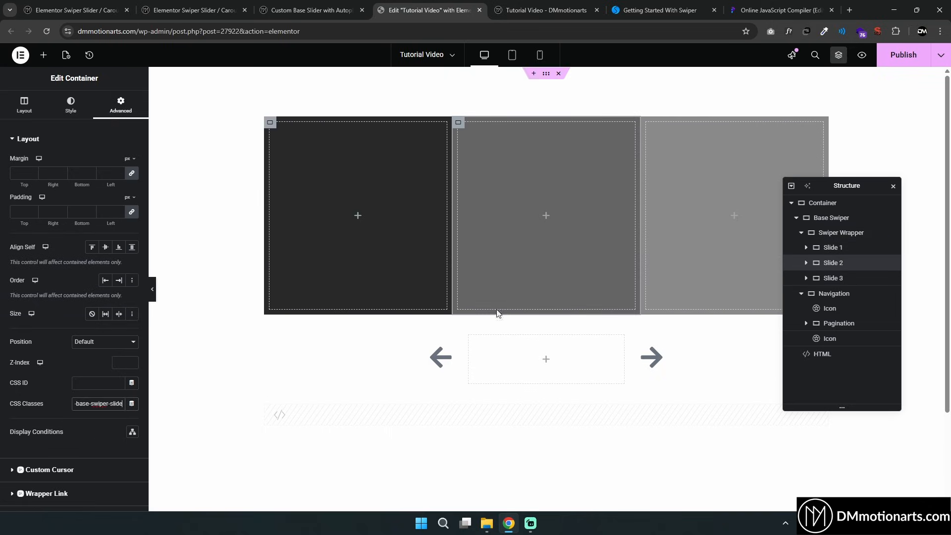
Check the CSS class on Slide 3's advanced settings
{"action": "left_click", "coordinate": [833, 278]}
{"action": "left_click", "coordinate": [120, 105]}
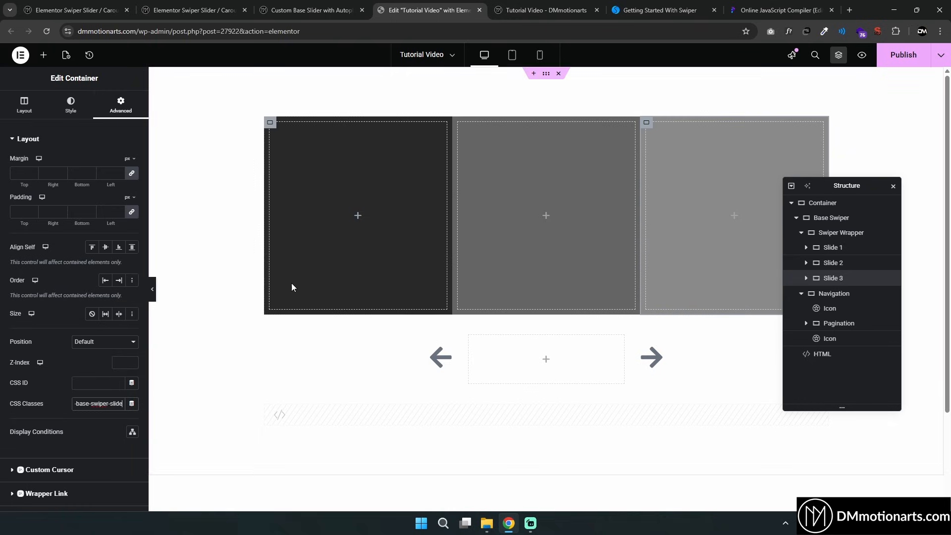
Copy dm-base-swiper-next from the code and add it as the right arrow icon's CSS class
{"action": "left_click", "coordinate": [309, 10]}
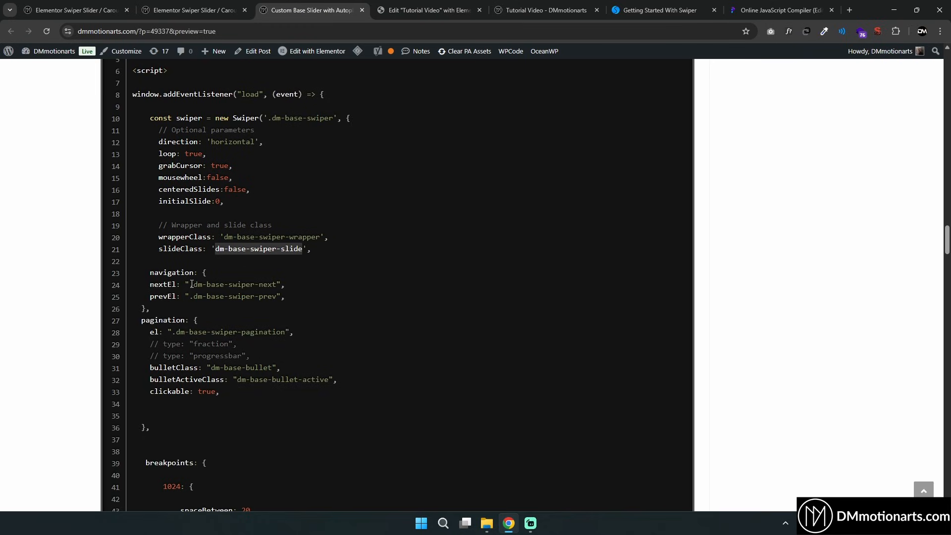
{"action": "left_click", "coordinate": [163, 285]}
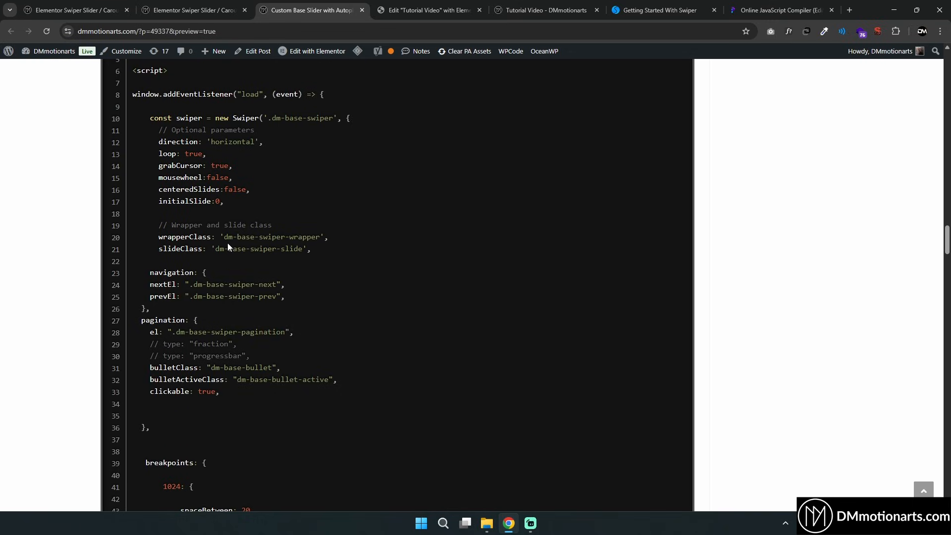
{"action": "left_click_drag", "start_coordinate": [189, 238], "coordinate": [212, 237]}
{"action": "left_click", "coordinate": [212, 237]}
{"action": "left_click_drag", "start_coordinate": [194, 285], "coordinate": [268, 285]}
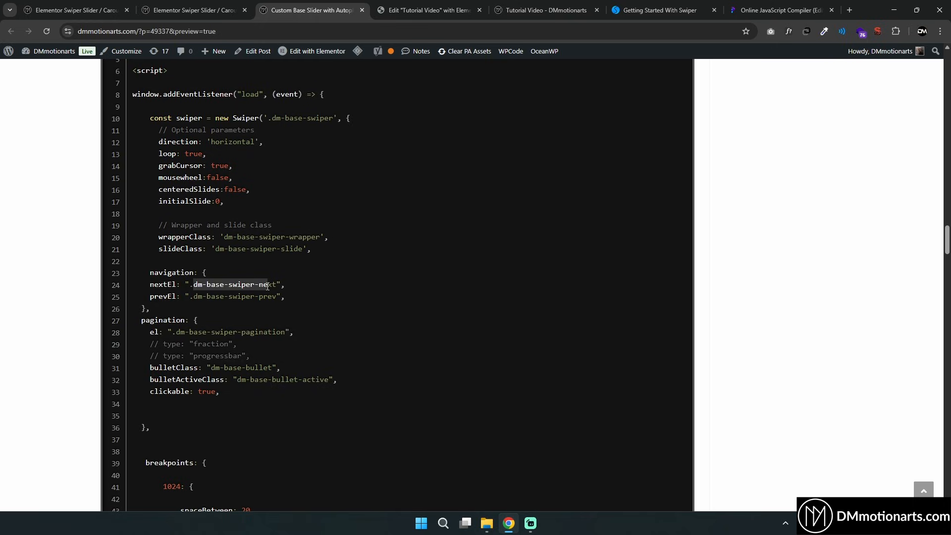
{"action": "right_click", "coordinate": [254, 286]}
{"action": "left_click", "coordinate": [282, 296]}
{"action": "left_click", "coordinate": [429, 10]}
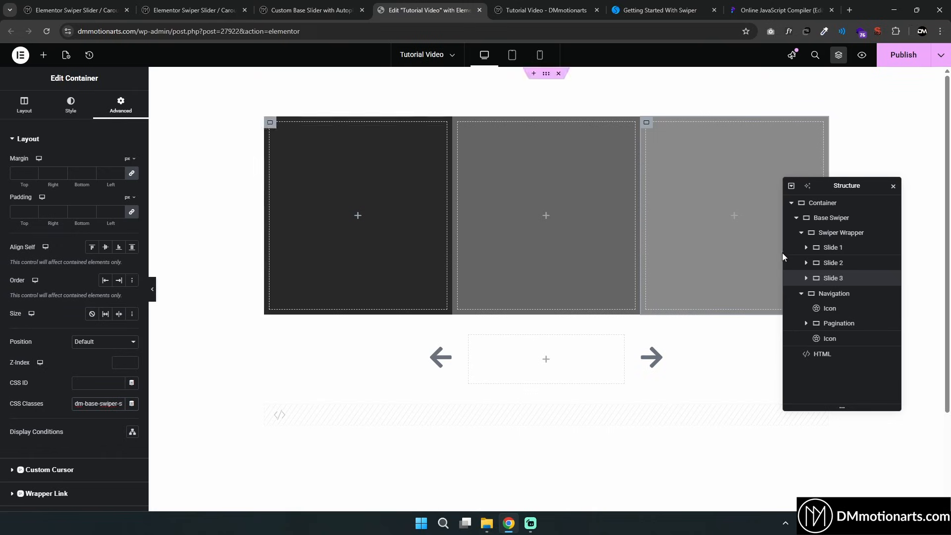
{"action": "left_click", "coordinate": [844, 338]}
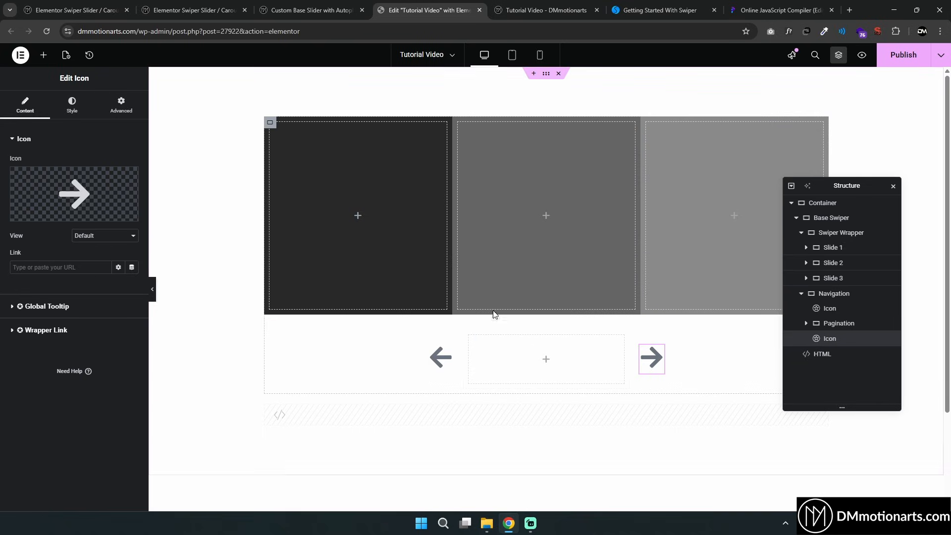
{"action": "left_click", "coordinate": [121, 105]}
{"action": "left_click", "coordinate": [99, 424]}
{"action": "key", "text": "ctrl+v"}
Copy dm-base-swiper-prev from the code and add it as the left arrow icon's CSS class
{"action": "left_click", "coordinate": [325, 5]}
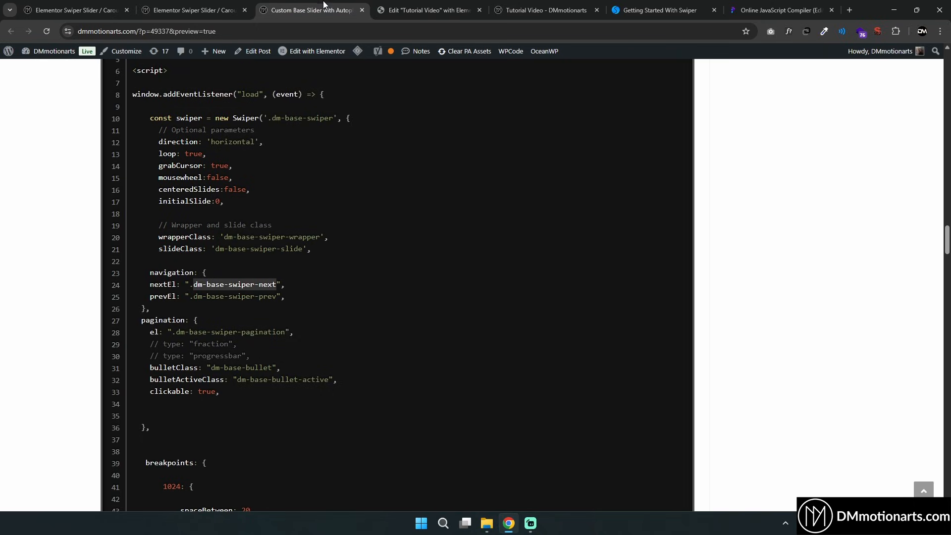
{"action": "left_click_drag", "start_coordinate": [195, 296], "coordinate": [267, 298]}
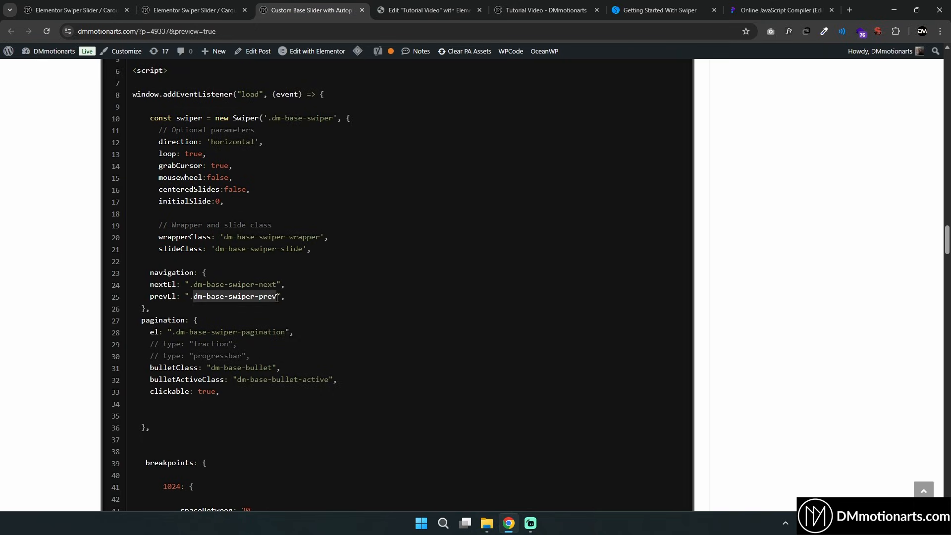
{"action": "right_click", "coordinate": [281, 298]}
{"action": "left_click", "coordinate": [297, 309]}
{"action": "left_click", "coordinate": [428, 10]}
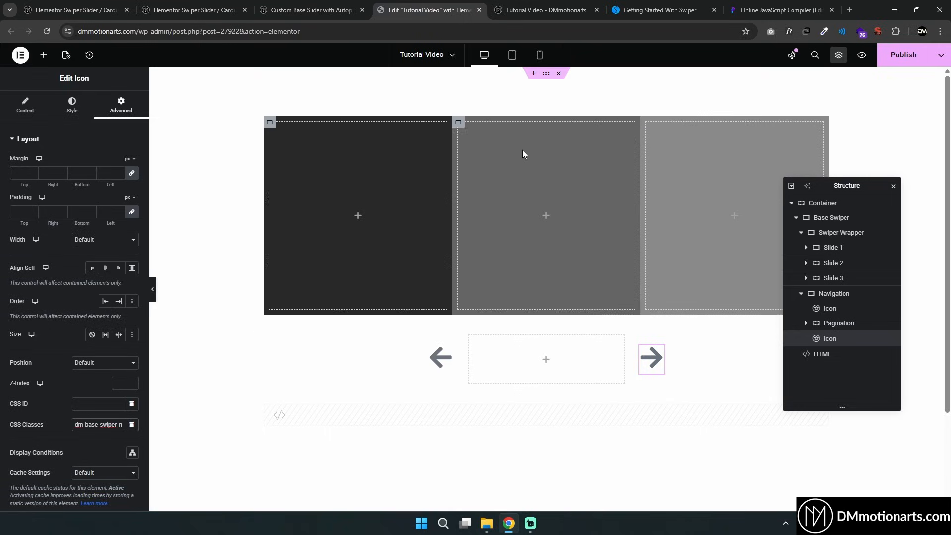
{"action": "left_click", "coordinate": [825, 310]}
{"action": "left_click", "coordinate": [99, 425]}
{"action": "key", "text": "ctrl+v"}
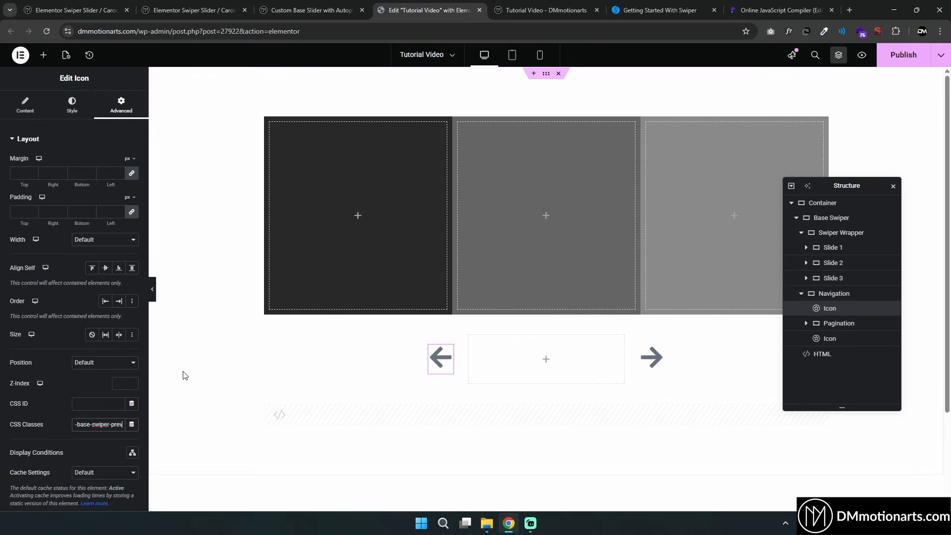
Copy dm-base-swiper-pagination from the code and add it as the Pagination container's CSS class
{"action": "left_click", "coordinate": [837, 325]}
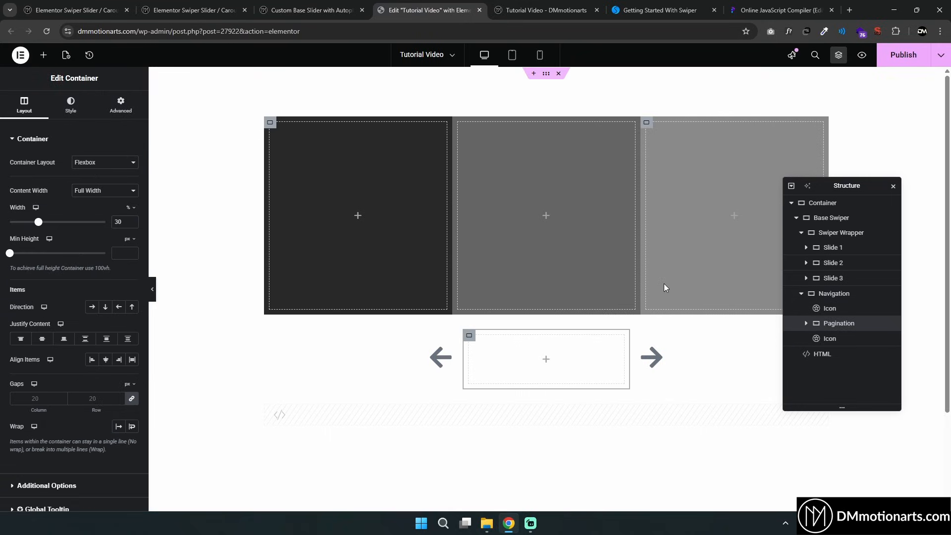
{"action": "left_click", "coordinate": [298, 10]}
{"action": "left_click_drag", "start_coordinate": [179, 333], "coordinate": [286, 333]}
{"action": "right_click", "coordinate": [282, 335]}
{"action": "left_click", "coordinate": [323, 346]}
{"action": "left_click", "coordinate": [429, 10]}
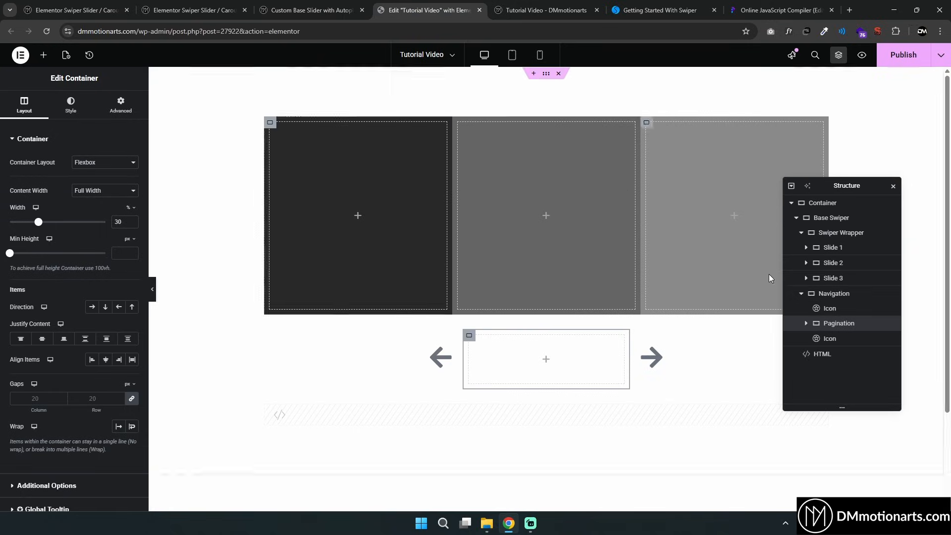
{"action": "left_click", "coordinate": [100, 106]}
{"action": "left_click", "coordinate": [98, 403]}
{"action": "key", "text": "ctrl+v"}
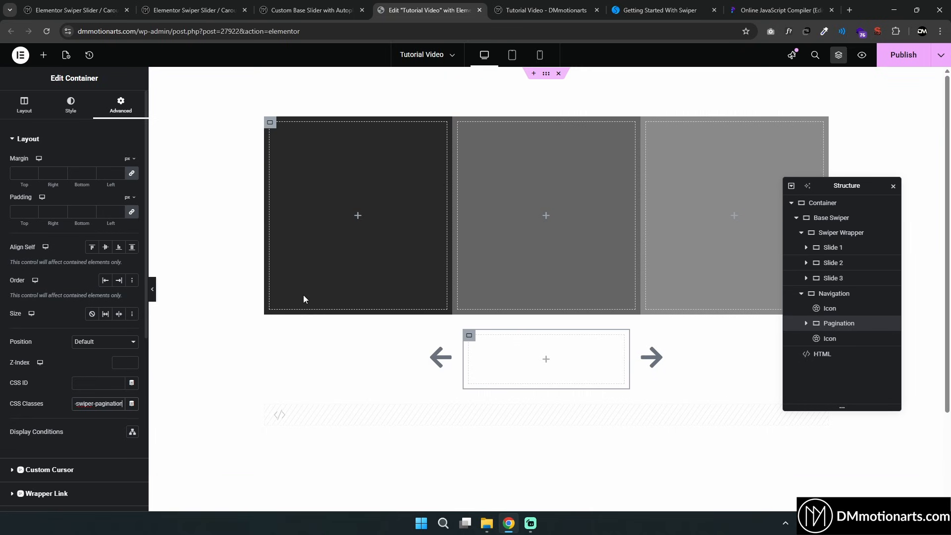
Paste the copied Base Slider Code into the HTML widget's code field
{"action": "left_click", "coordinate": [308, 9]}
{"action": "scroll", "coordinate": [337, 256], "scroll_direction": "up", "scroll_amount": 6}
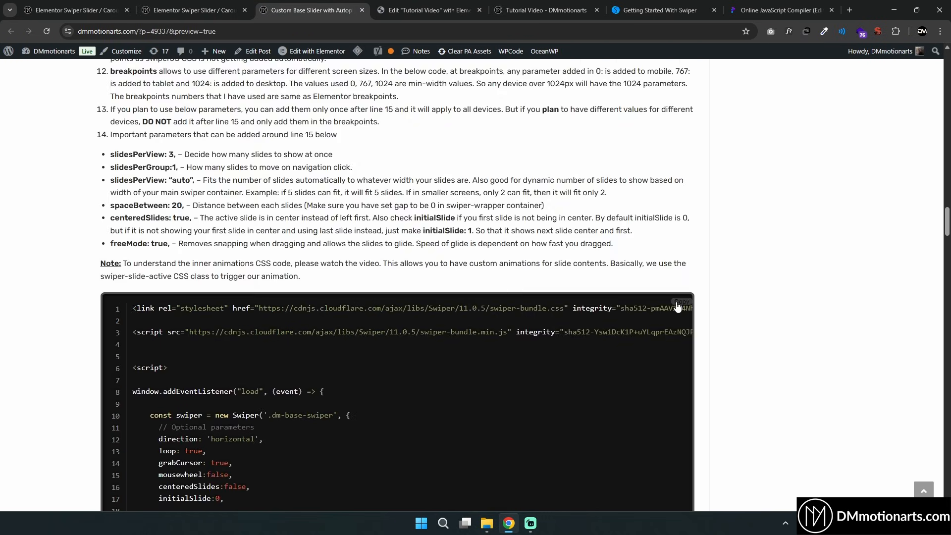
{"action": "scroll", "coordinate": [334, 269], "scroll_direction": "down", "scroll_amount": 20}
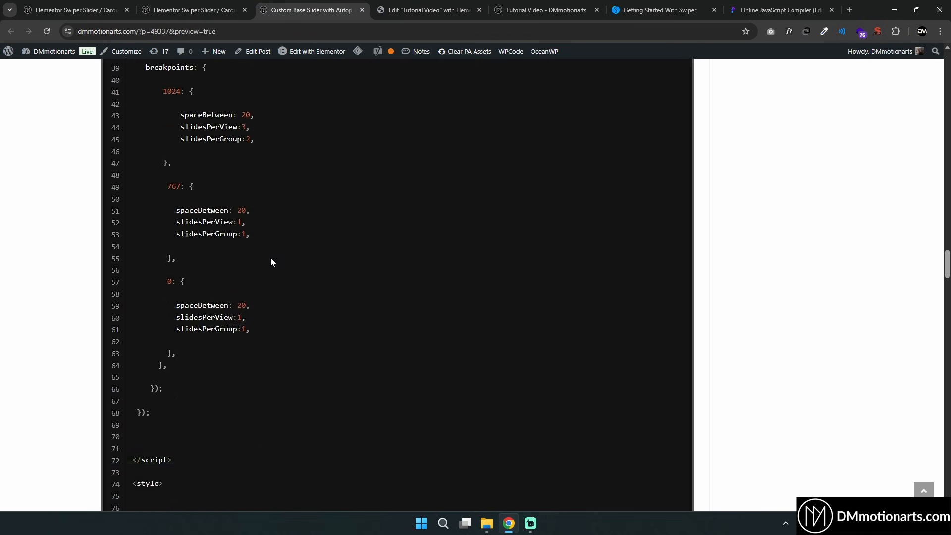
{"action": "left_click", "coordinate": [429, 10]}
{"action": "left_click", "coordinate": [842, 354]}
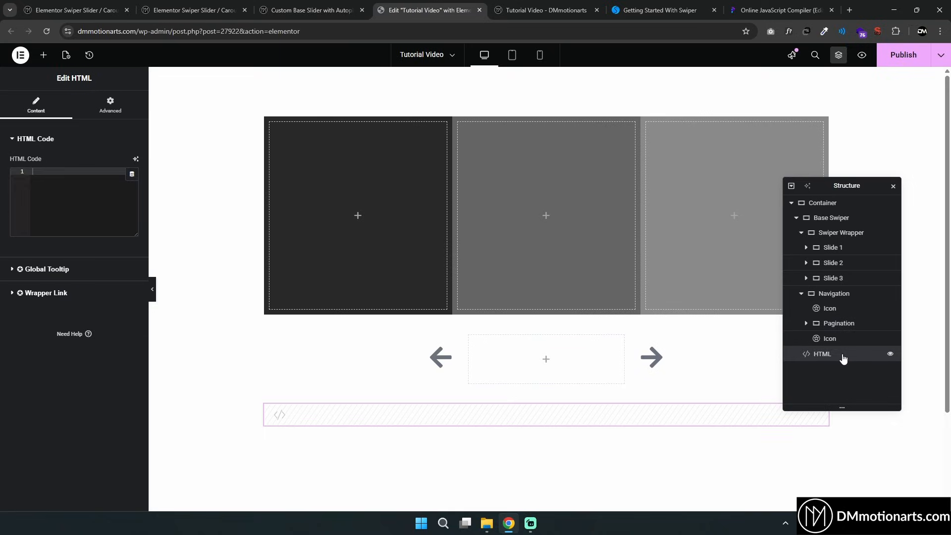
{"action": "left_click", "coordinate": [71, 177]}
{"action": "key", "text": "ctrl+v"}
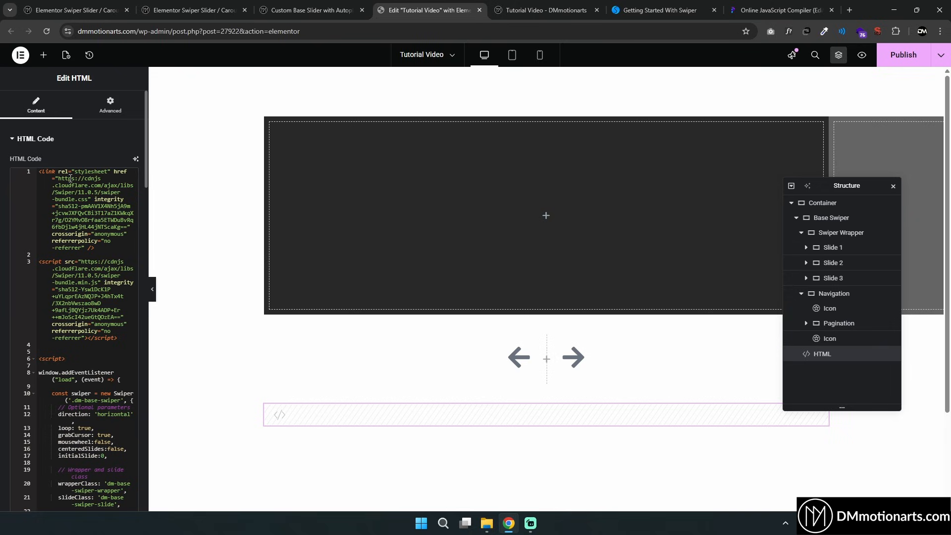
Inspect the Swiper Wrapper's layout settings across desktop, tablet and mobile previews
{"action": "left_click_drag", "start_coordinate": [815, 187], "coordinate": [592, 217]}
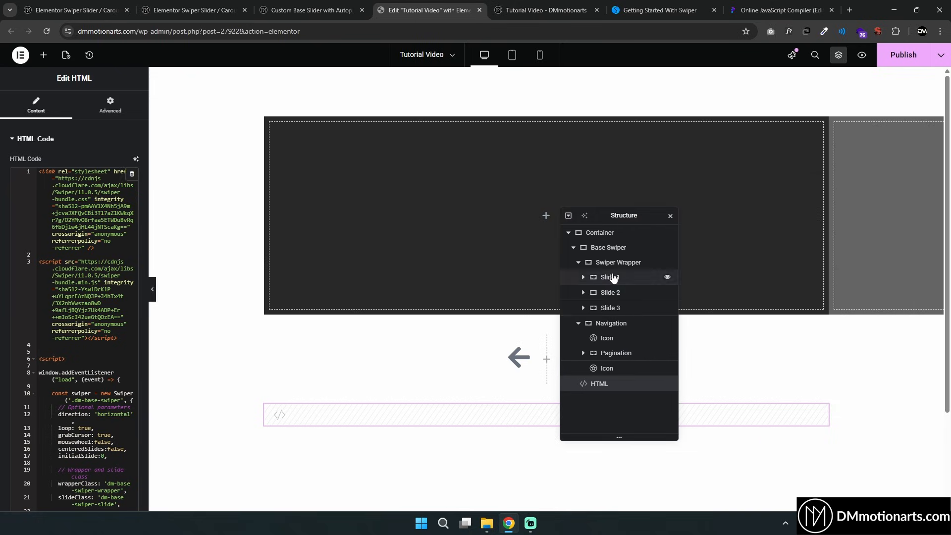
{"action": "left_click", "coordinate": [615, 277]}
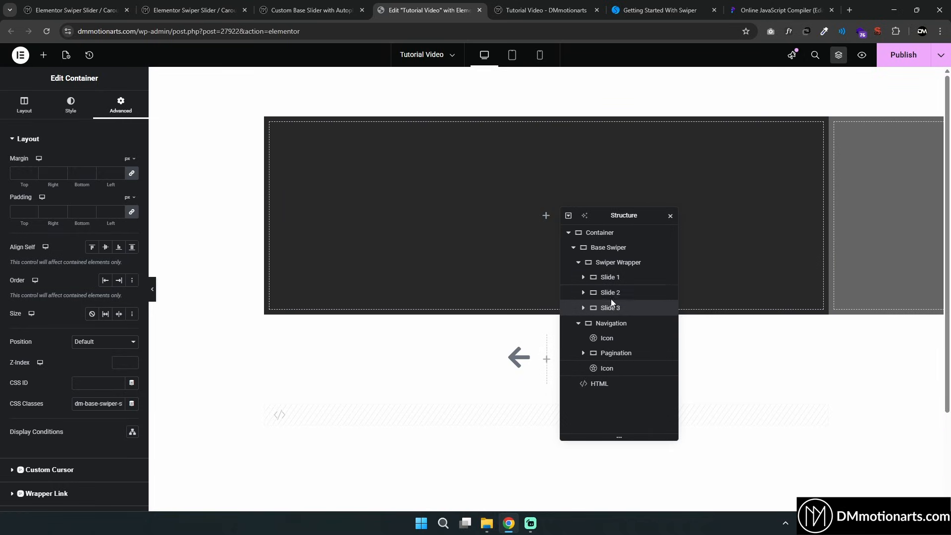
{"action": "left_click", "coordinate": [613, 268]}
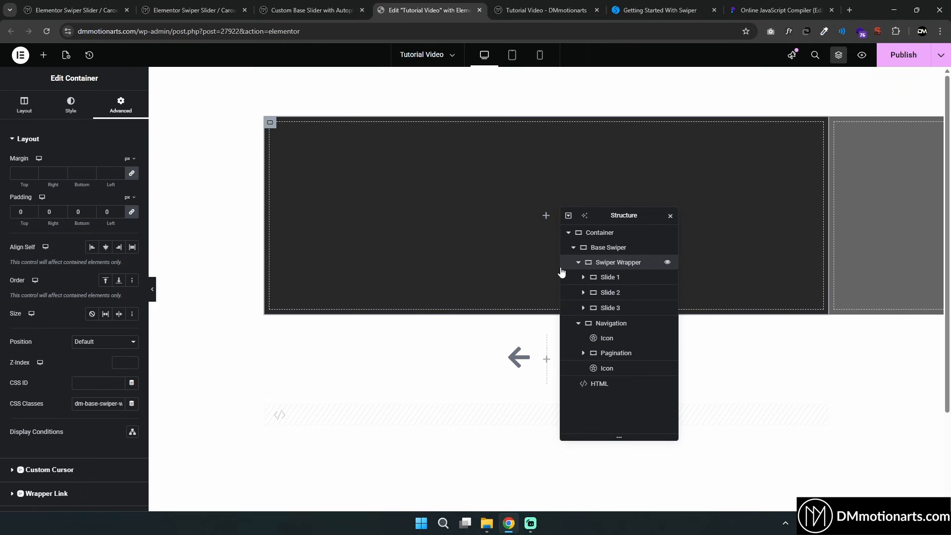
{"action": "left_click", "coordinate": [25, 105]}
{"action": "left_click", "coordinate": [519, 57]}
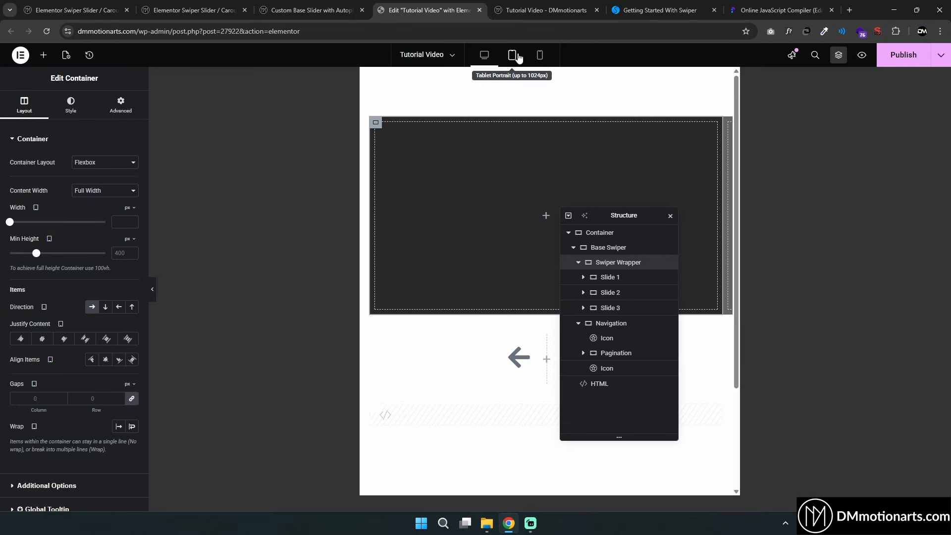
{"action": "left_click", "coordinate": [540, 57]}
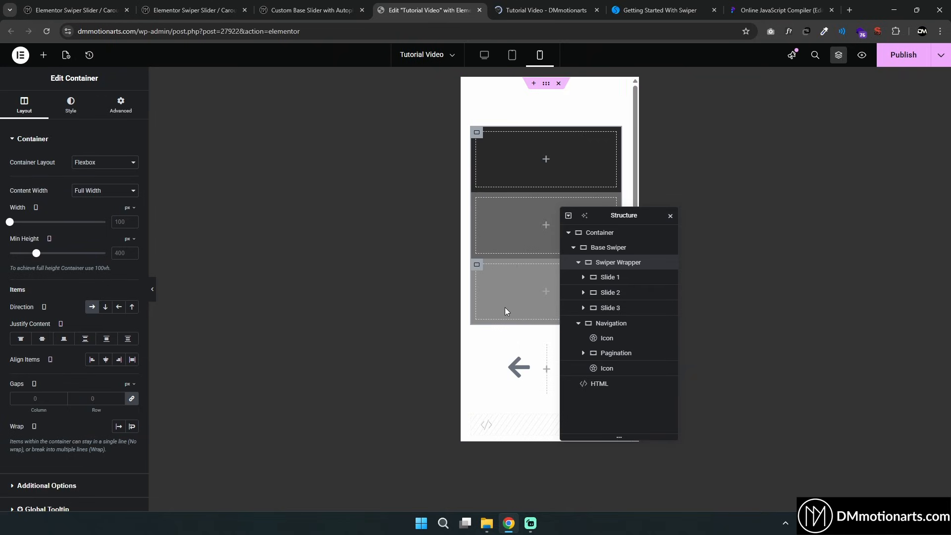
{"action": "left_click", "coordinate": [485, 58]}
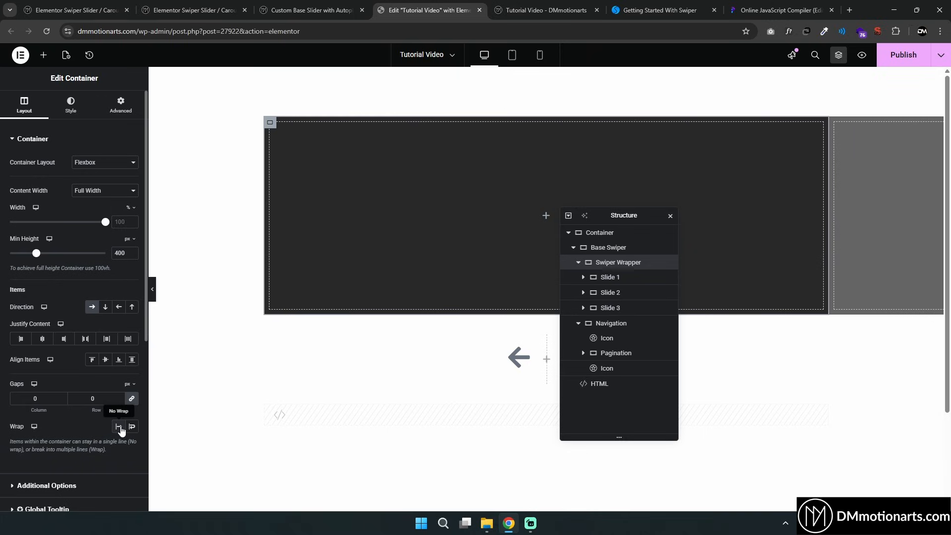
{"action": "left_click", "coordinate": [512, 55]}
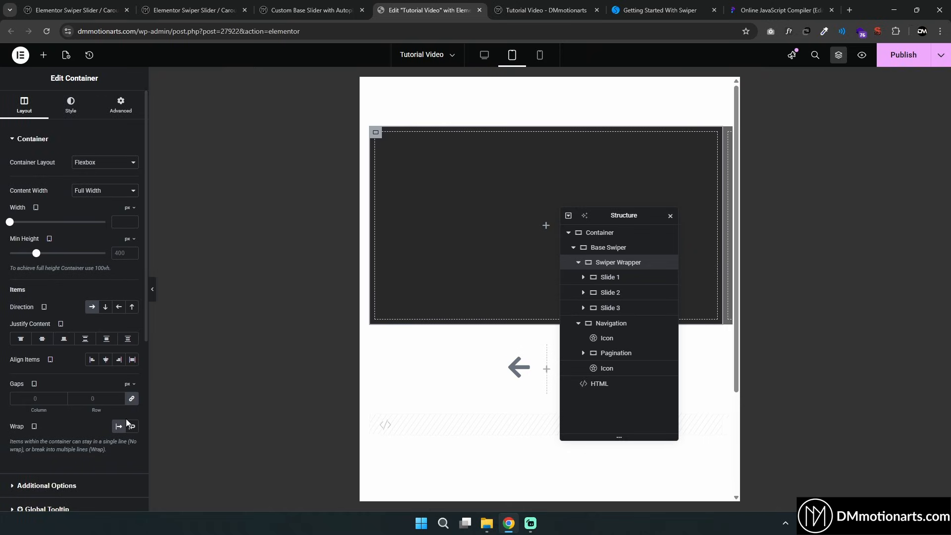
{"action": "left_click", "coordinate": [540, 55]}
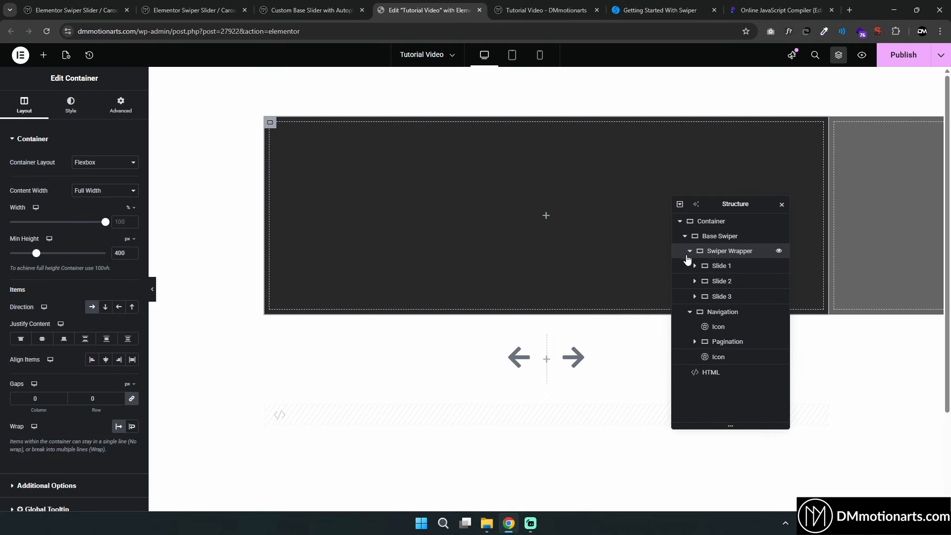
Examine the Base Swiper, Swiper Wrapper and slide containers in the structure navigator
{"action": "left_click", "coordinate": [690, 252]}
{"action": "left_click", "coordinate": [714, 239]}
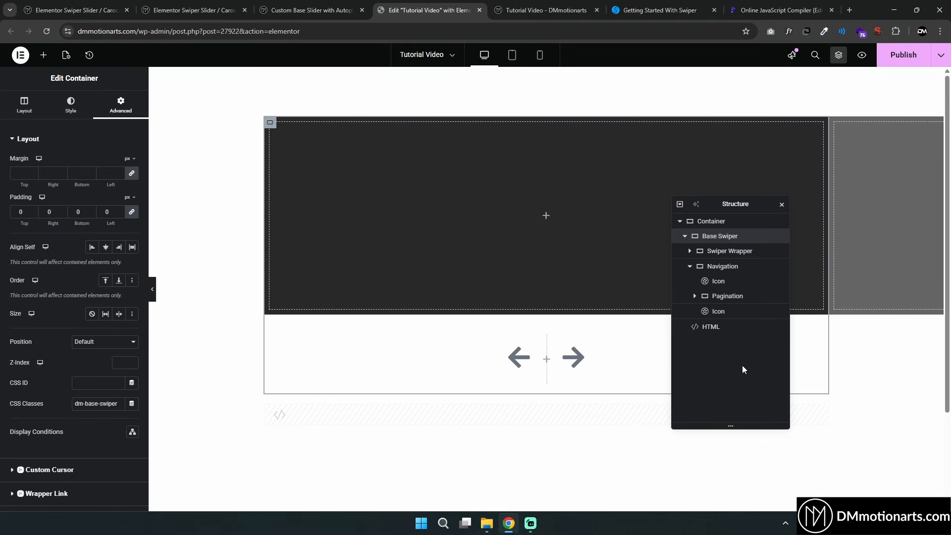
{"action": "left_click", "coordinate": [739, 252]}
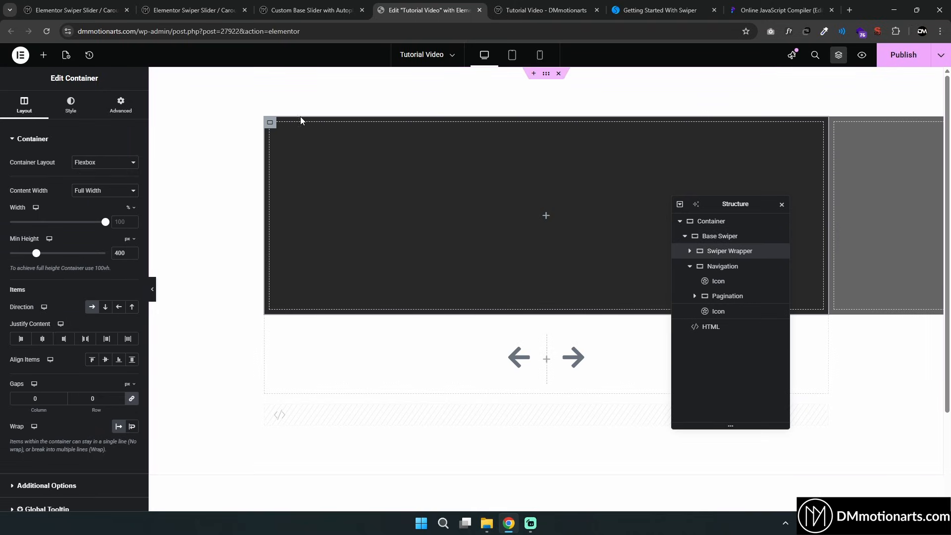
{"action": "left_click", "coordinate": [689, 252]}
{"action": "left_click", "coordinate": [721, 266]}
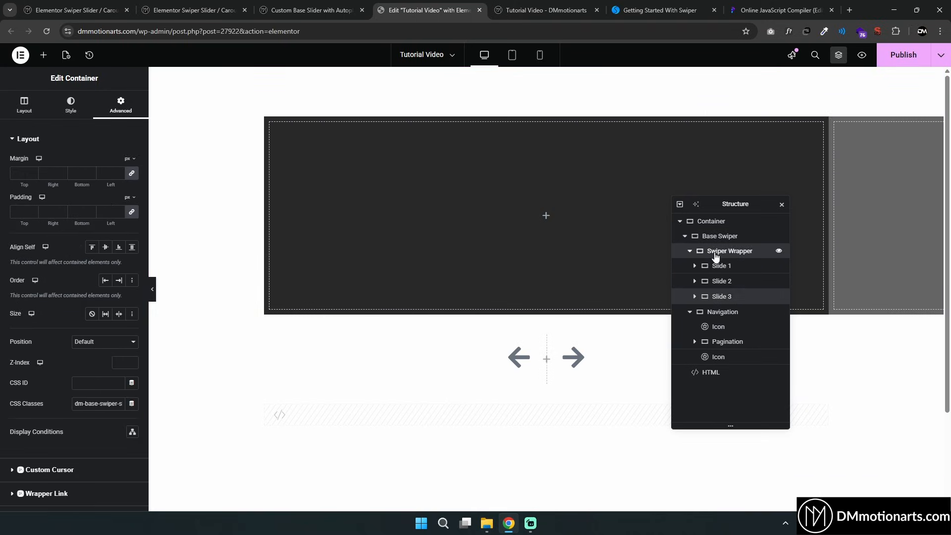
{"action": "left_click", "coordinate": [715, 251]}
{"action": "left_click", "coordinate": [690, 251]}
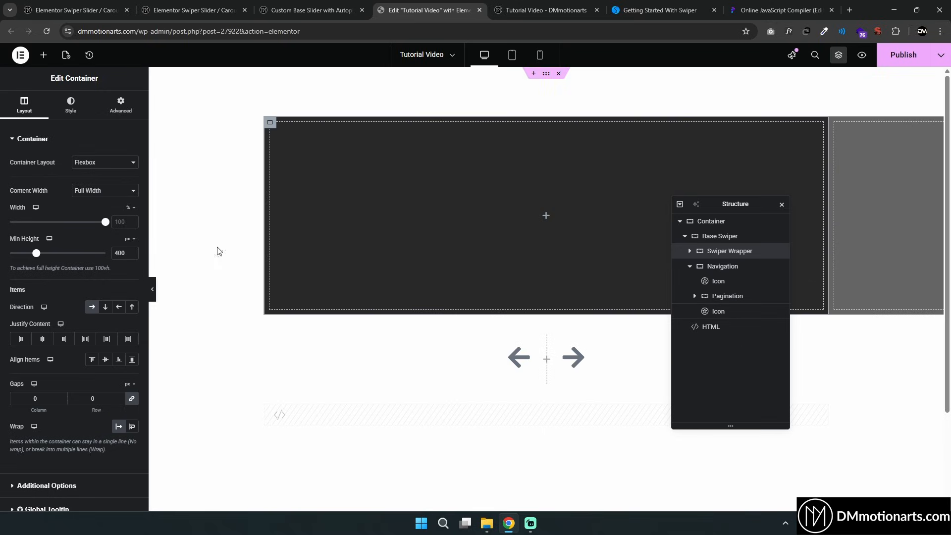
Try shifting the Swiper Wrapper horizontally with the Transform Offset X, then reset the offset
{"action": "left_click", "coordinate": [121, 105]}
{"action": "scroll", "coordinate": [59, 335], "scroll_direction": "down", "scroll_amount": 10}
{"action": "left_click", "coordinate": [21, 369]}
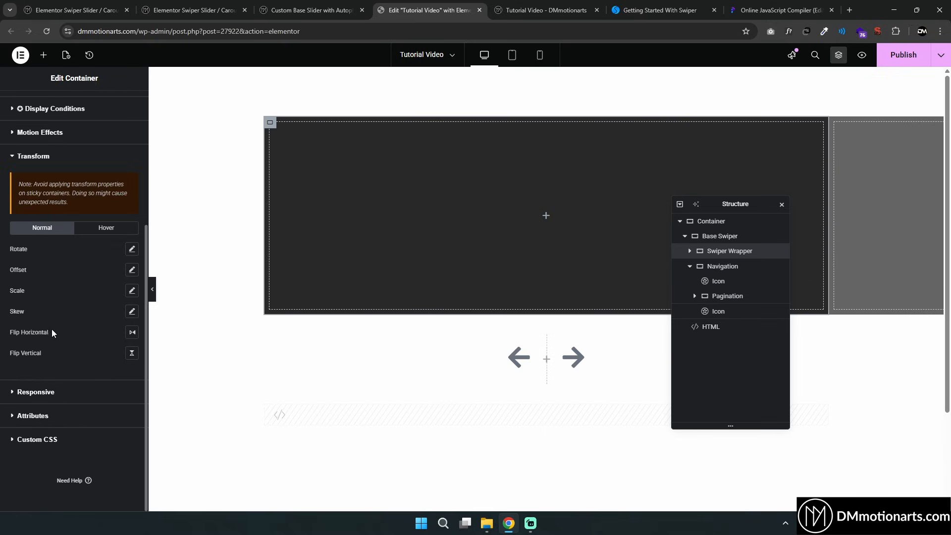
{"action": "left_click", "coordinate": [132, 271]}
{"action": "left_click_drag", "start_coordinate": [58, 309], "coordinate": [176, 322]}
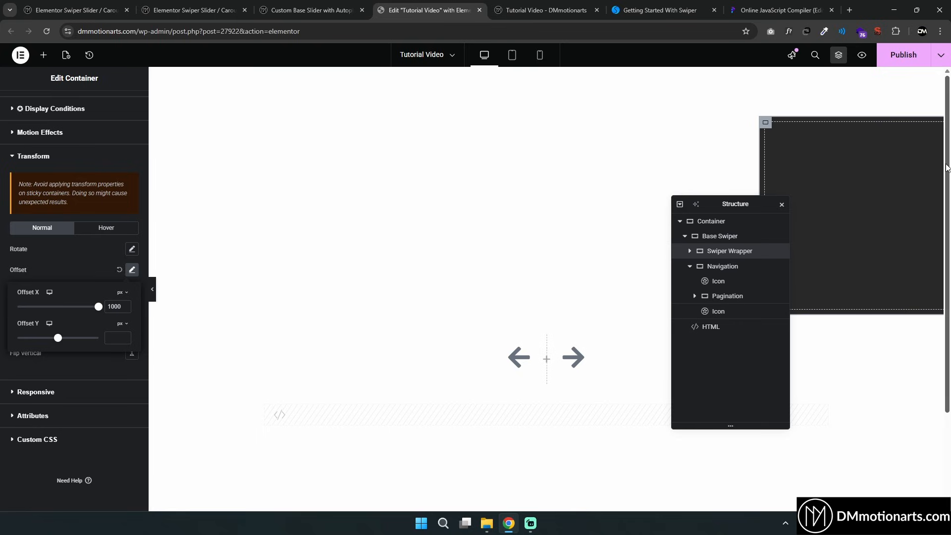
{"action": "left_click_drag", "start_coordinate": [99, 309], "coordinate": [25, 307]}
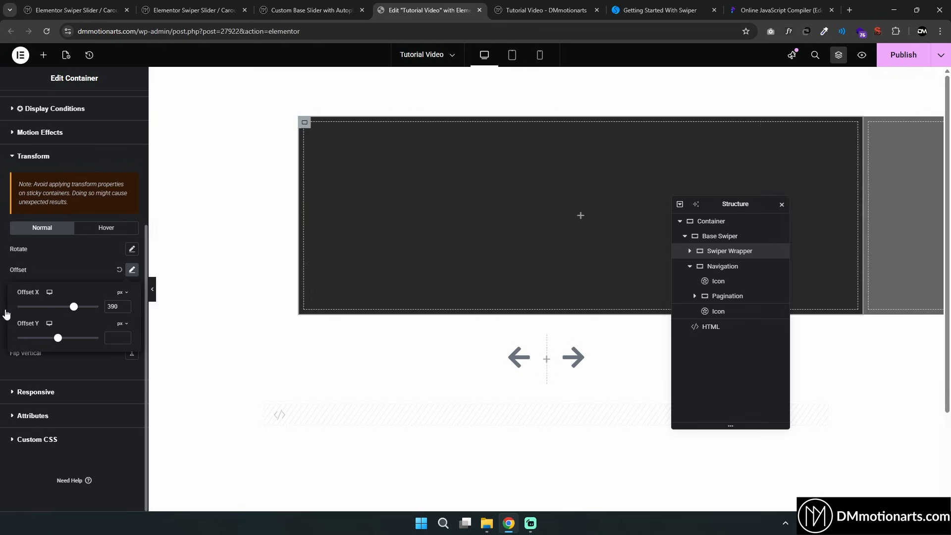
{"action": "left_click", "coordinate": [119, 270]}
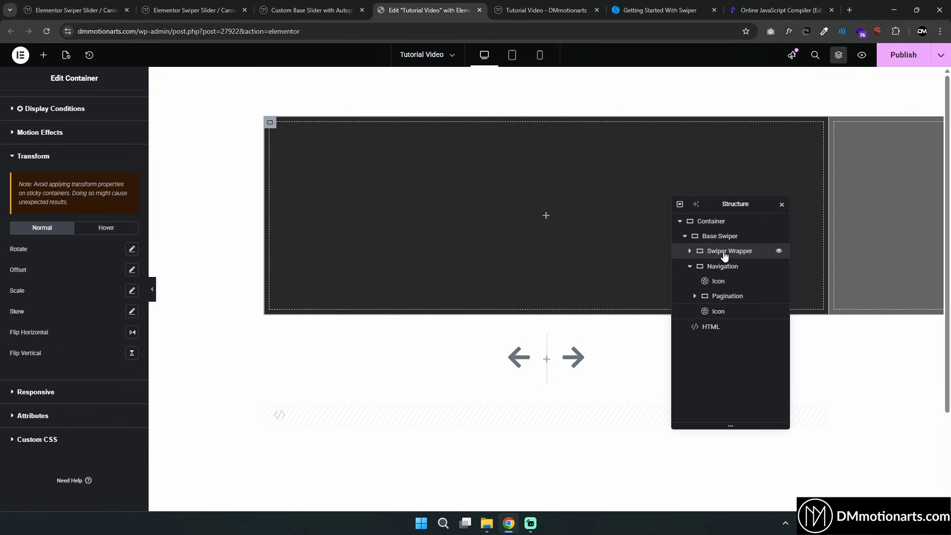
Set the Base Swiper container's Overflow option to Hidden
{"action": "left_click", "coordinate": [719, 240]}
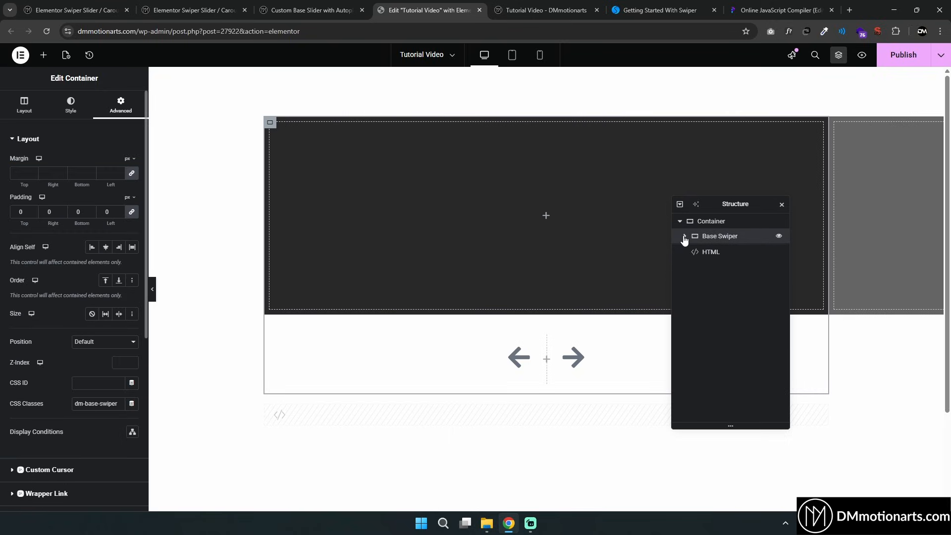
{"action": "left_click", "coordinate": [24, 105]}
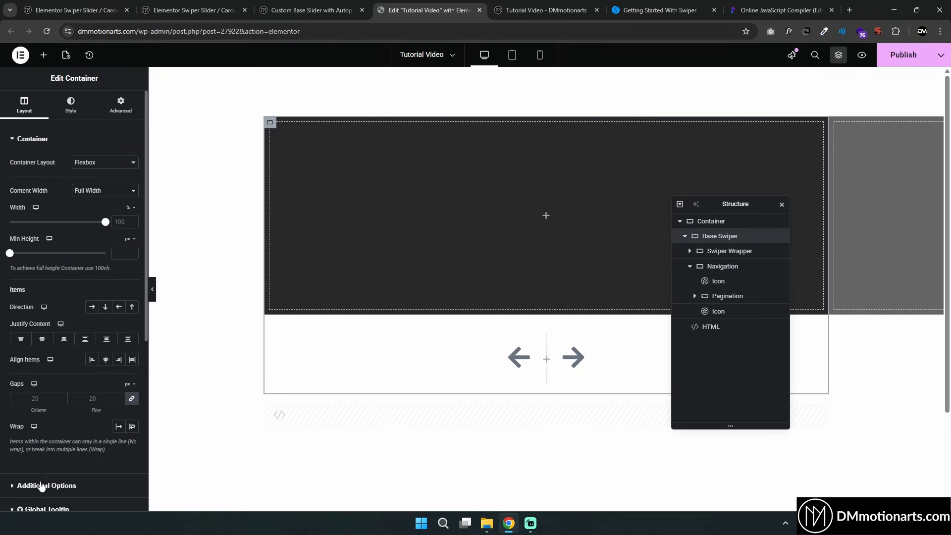
{"action": "left_click", "coordinate": [42, 485]}
{"action": "left_click", "coordinate": [102, 186]}
{"action": "left_click", "coordinate": [94, 202]}
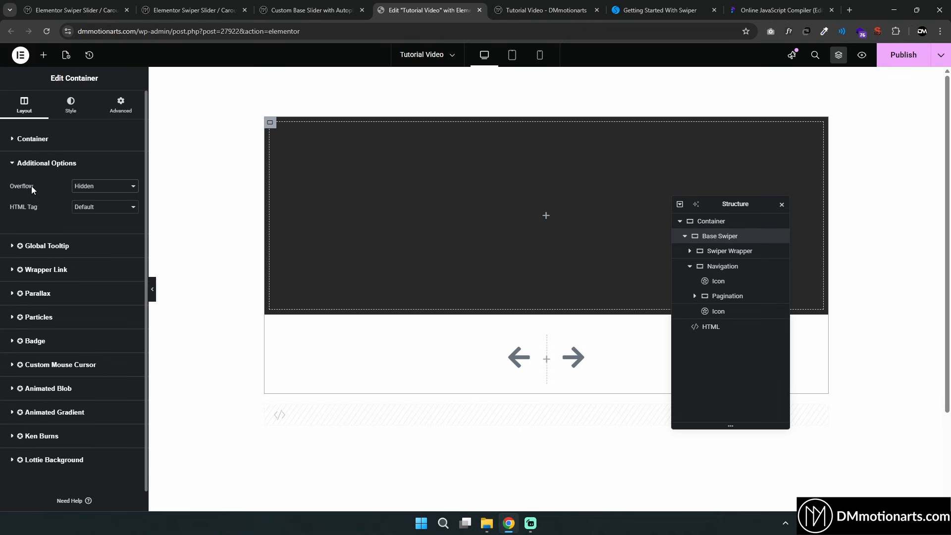
{"action": "left_click", "coordinate": [113, 188]}
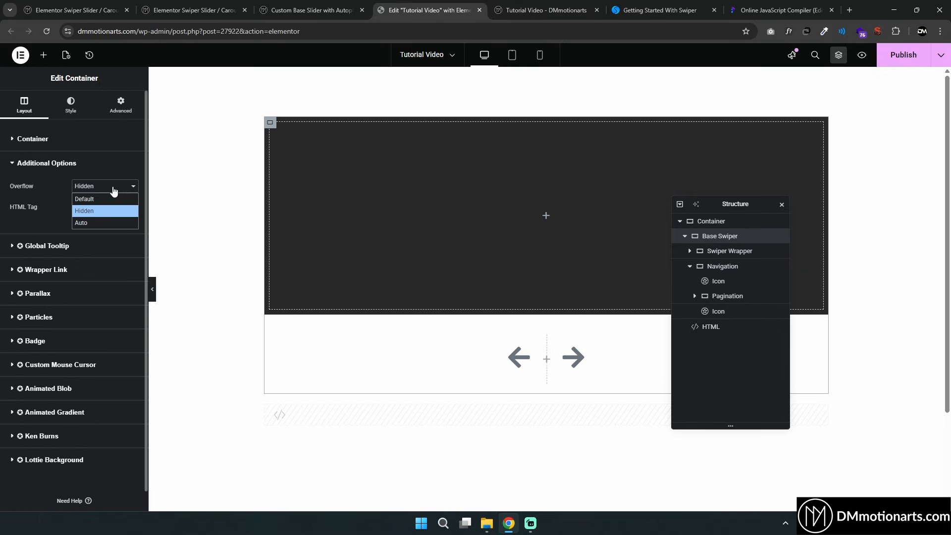
{"action": "left_click", "coordinate": [99, 211]}
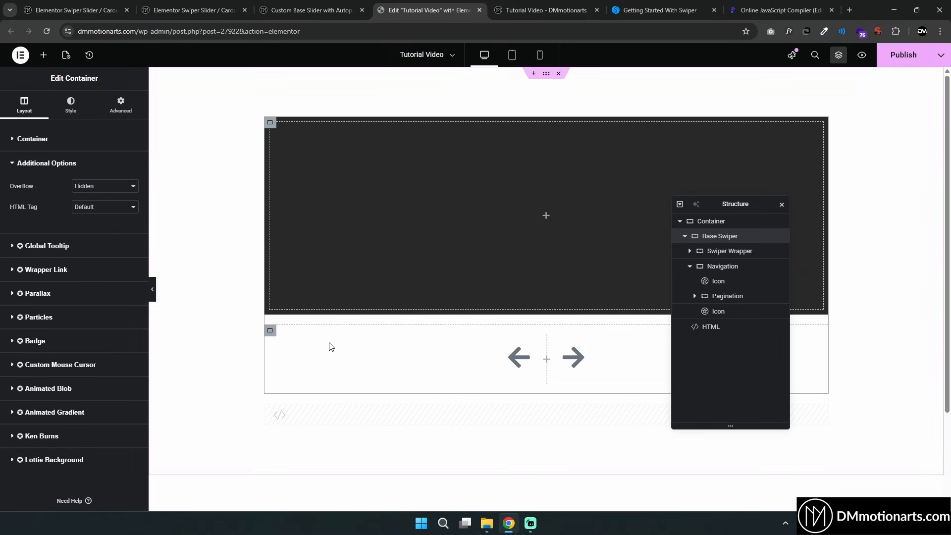
Publish the page and open it in preview
{"action": "left_click", "coordinate": [270, 332]}
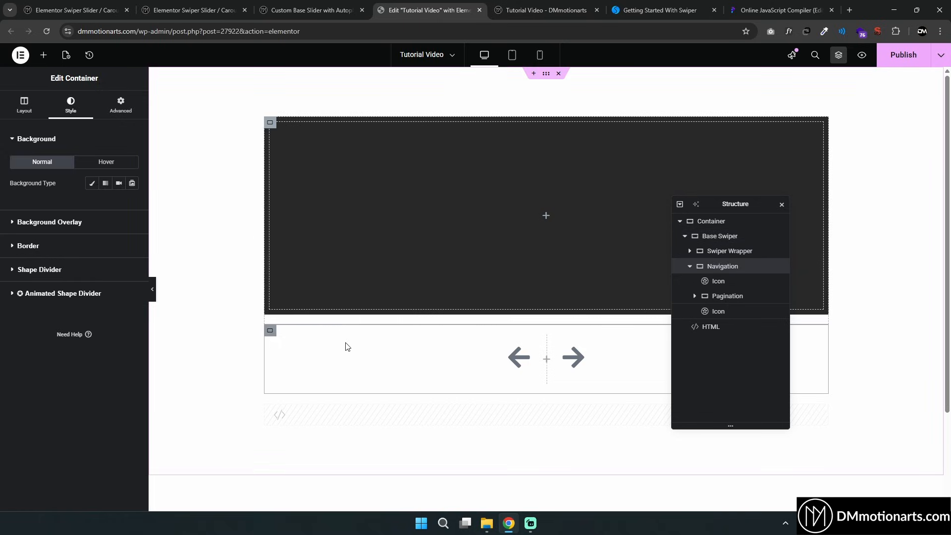
{"action": "left_click", "coordinate": [691, 267]}
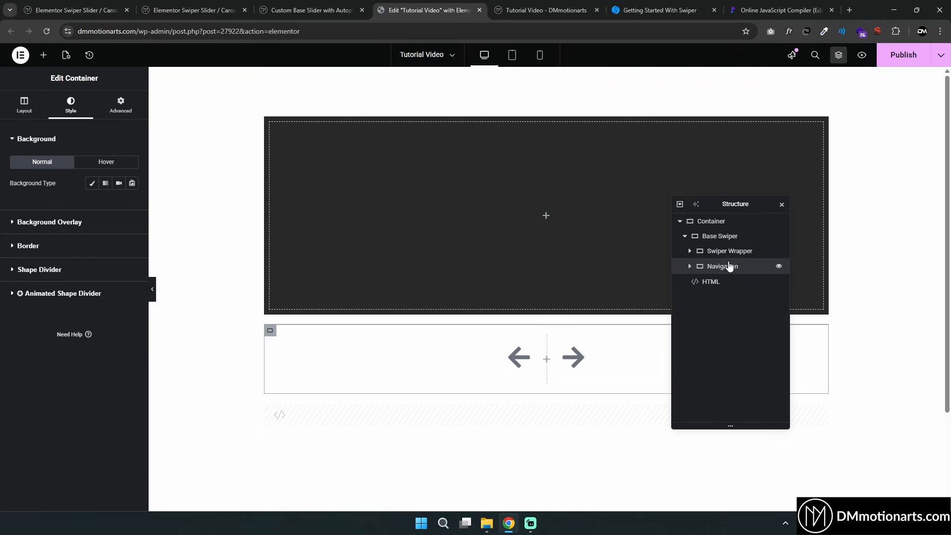
{"action": "mouse_move", "coordinate": [693, 267]}
{"action": "left_mouse_down"}
{"action": "mouse_move", "coordinate": [715, 252]}
{"action": "mouse_move", "coordinate": [710, 233]}
{"action": "mouse_move", "coordinate": [712, 270]}
{"action": "left_mouse_up"}
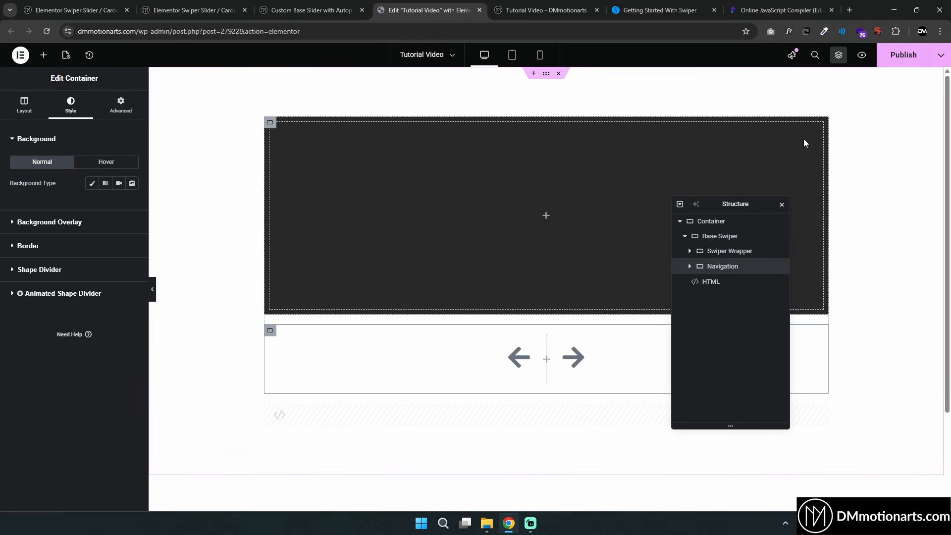
{"action": "left_click", "coordinate": [898, 63]}
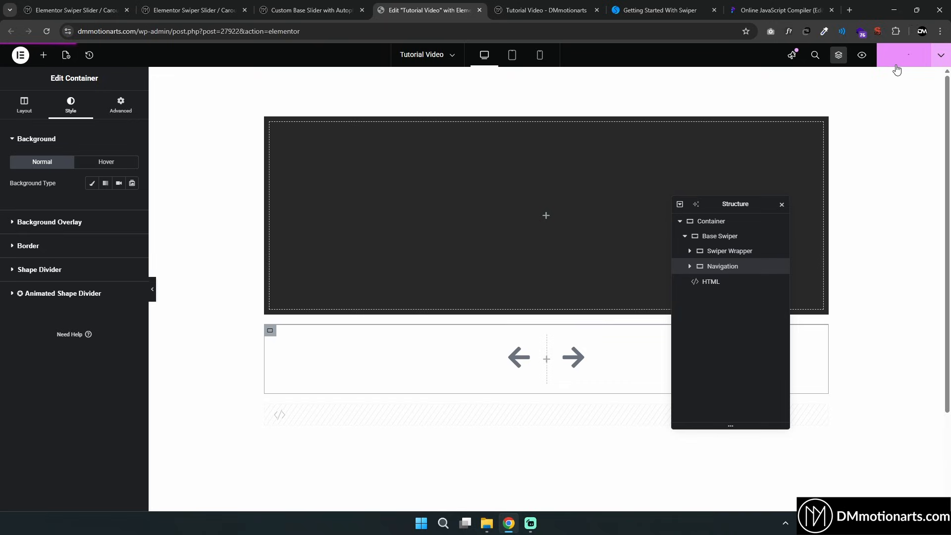
{"action": "left_click", "coordinate": [863, 57]}
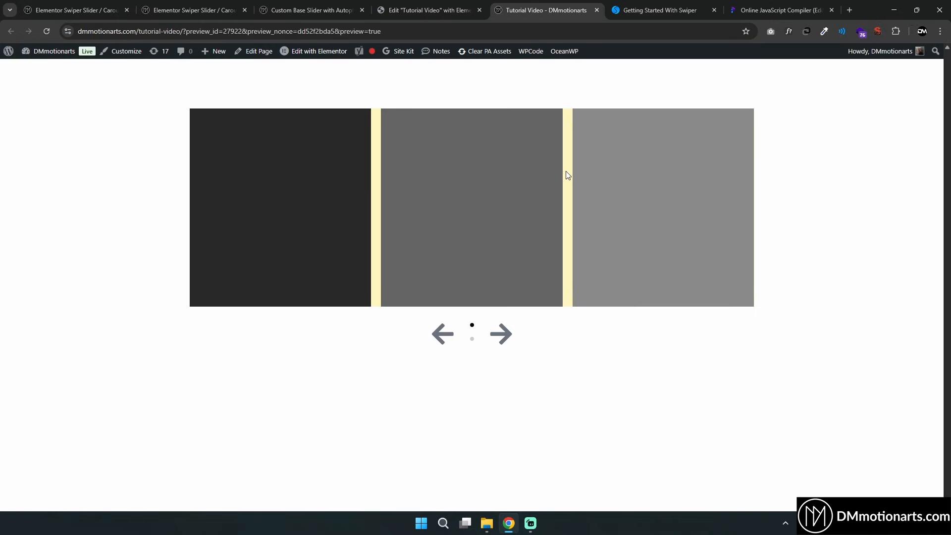
Test the slider's previous and next arrows in the preview
{"action": "key", "text": "ctrl+shift+Tab"}
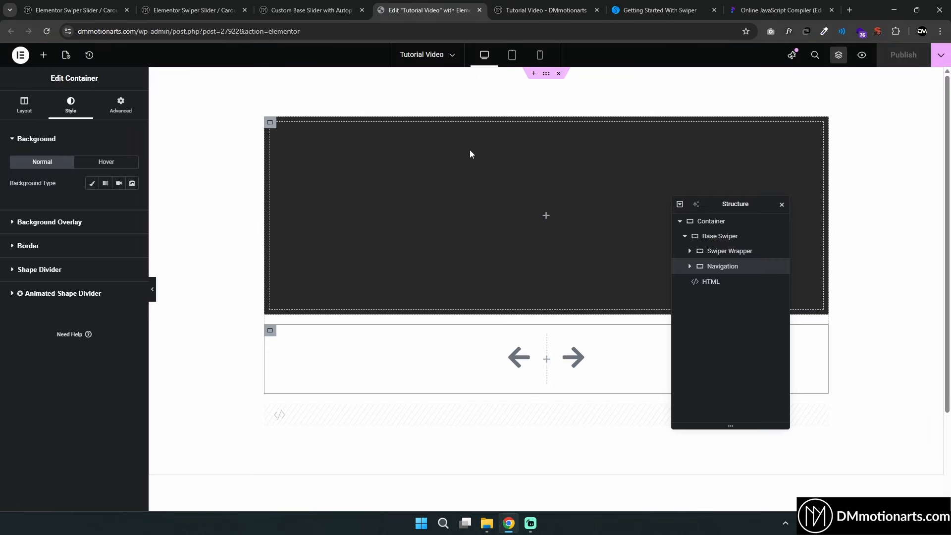
{"action": "left_click", "coordinate": [718, 283]}
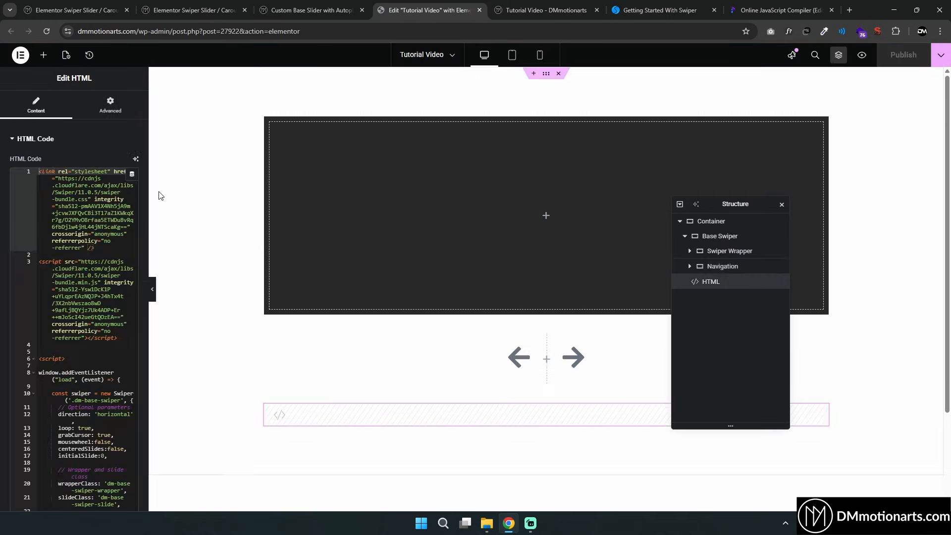
{"action": "left_click", "coordinate": [553, 6]}
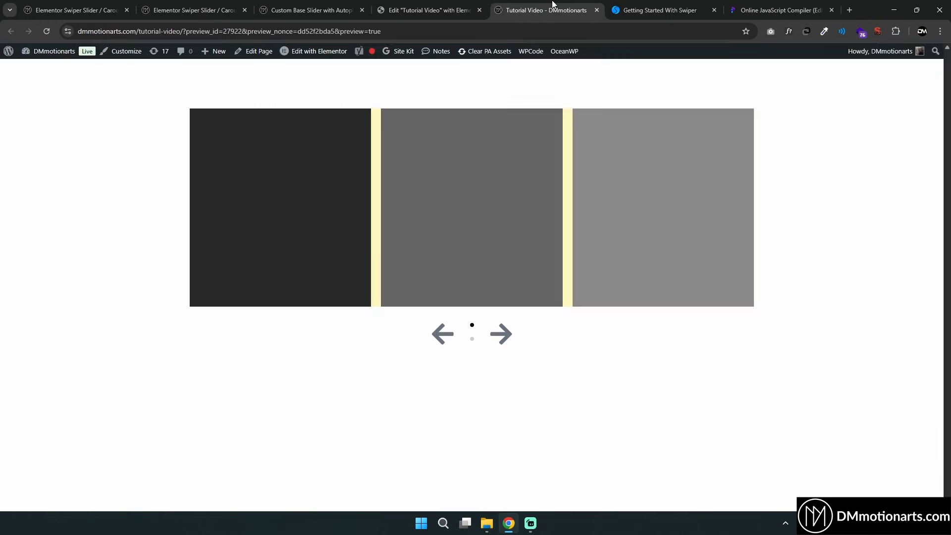
{"action": "left_click", "coordinate": [502, 337]}
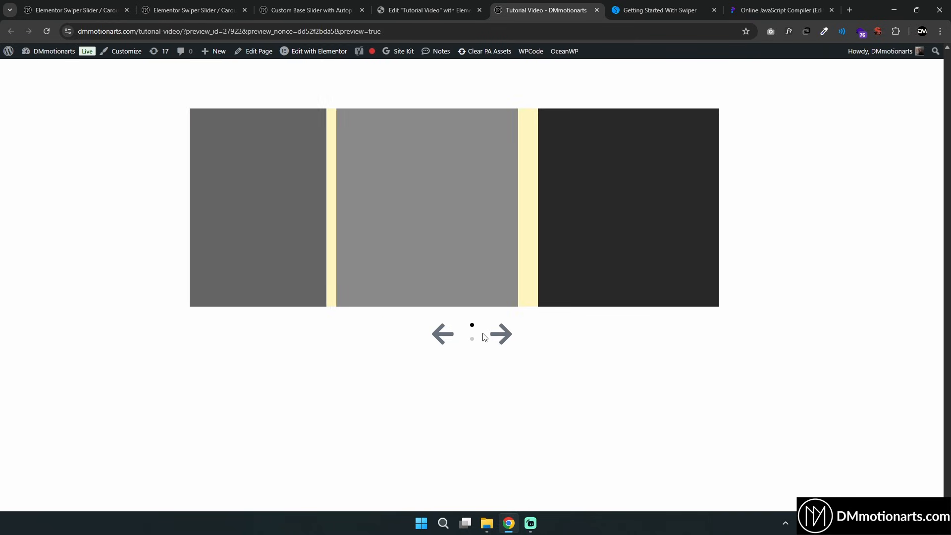
{"action": "left_click", "coordinate": [499, 336]}
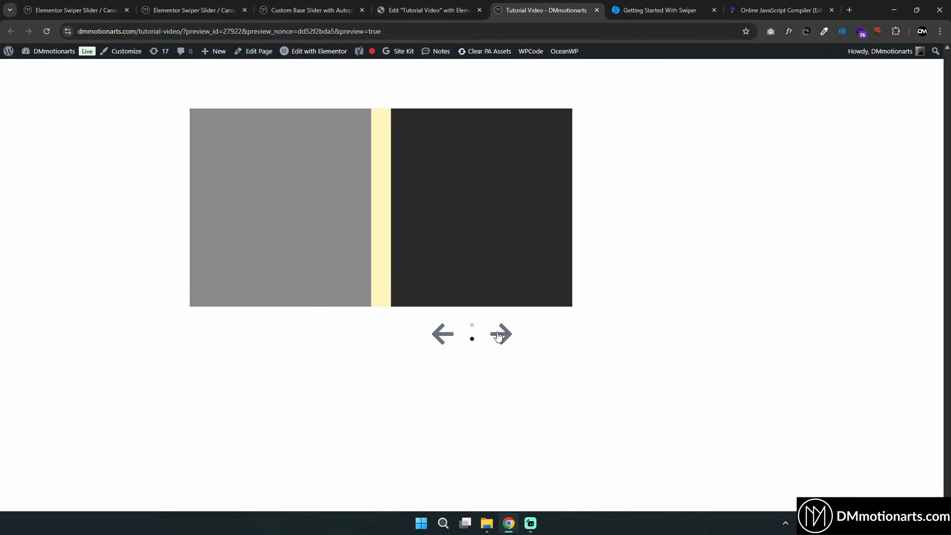
{"action": "left_click", "coordinate": [448, 338]}
{"action": "left_click", "coordinate": [502, 339]}
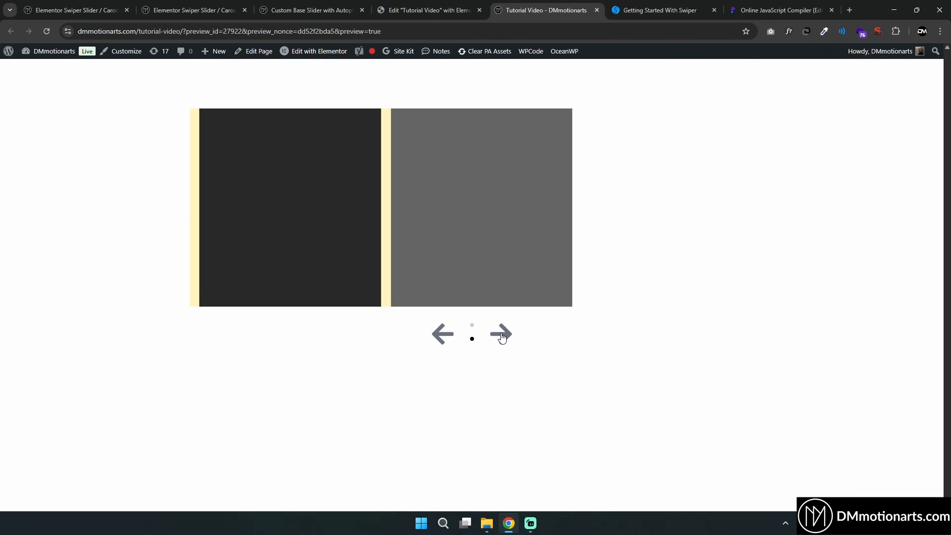
Swipe the slides back and forth by dragging them in the preview
{"action": "left_click", "coordinate": [422, 9]}
{"action": "left_click", "coordinate": [505, 6]}
{"action": "left_click_drag", "start_coordinate": [486, 222], "coordinate": [284, 219]}
{"action": "left_click_drag", "start_coordinate": [396, 220], "coordinate": [521, 220]}
{"action": "left_click", "coordinate": [427, 10]}
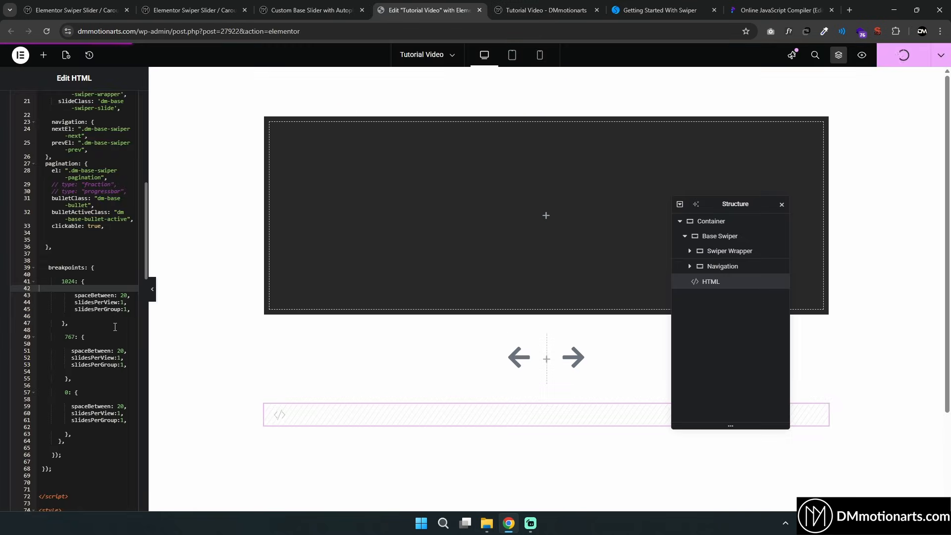
{"action": "left_click", "coordinate": [540, 10]}
Open the Custom Base Slider post's editor in a new tab and review its slider code
{"action": "left_click", "coordinate": [286, 8]}
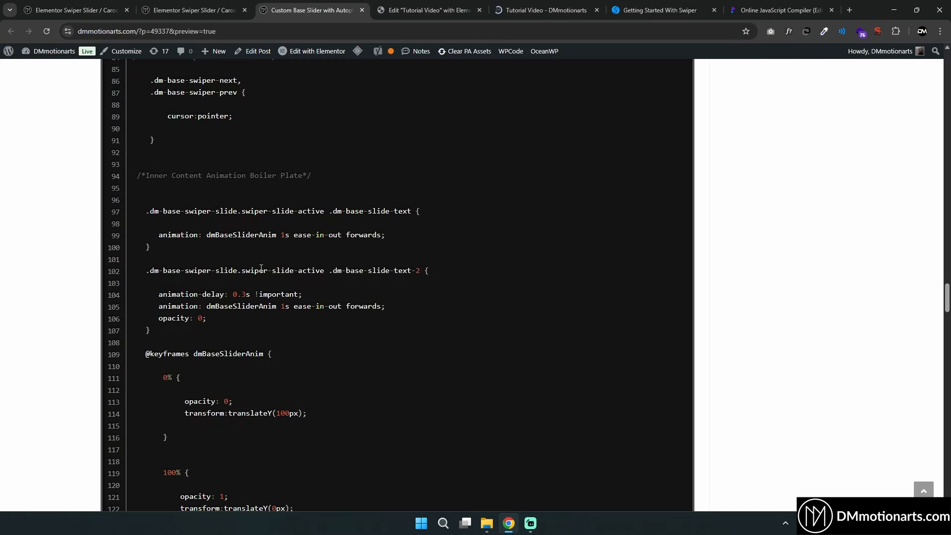
{"action": "middle_click", "coordinate": [291, 52]}
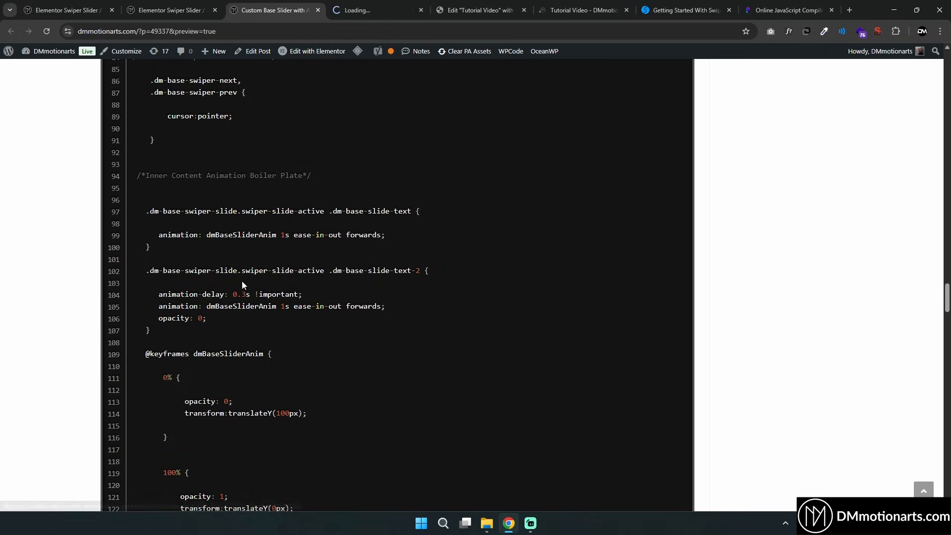
{"action": "scroll", "coordinate": [330, 166], "scroll_direction": "up", "scroll_amount": 2}
{"action": "left_click", "coordinate": [369, 5]}
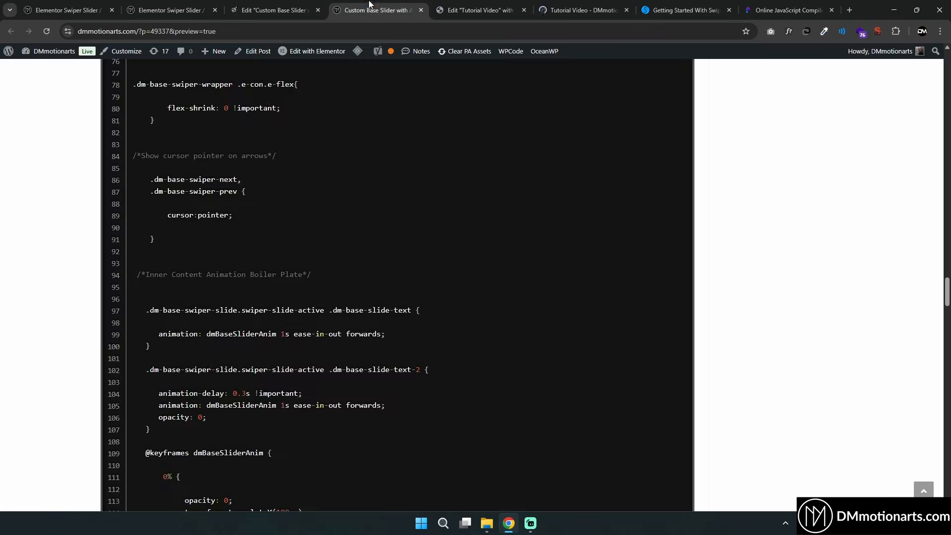
Test the pagination bullets and arrows on the reloaded preview
{"action": "left_click", "coordinate": [573, 6]}
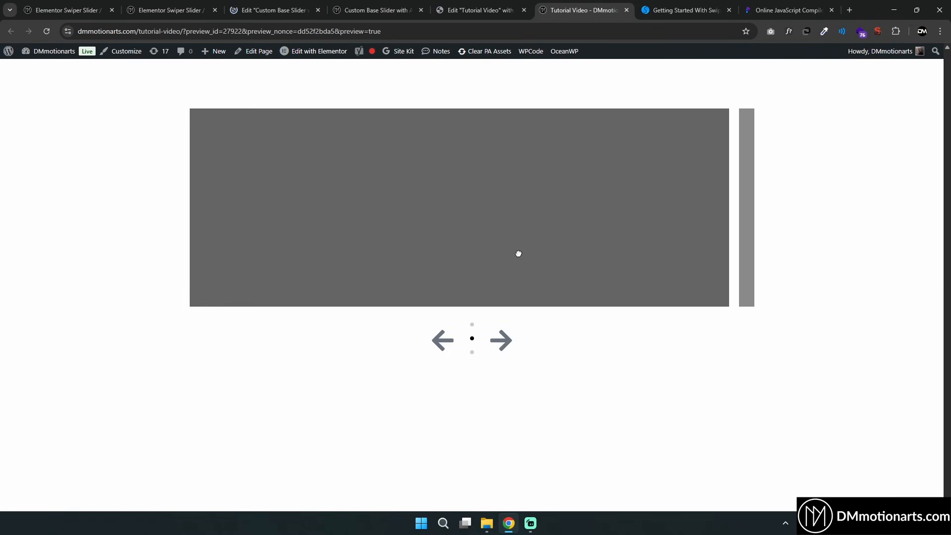
{"action": "left_click", "coordinate": [505, 337]}
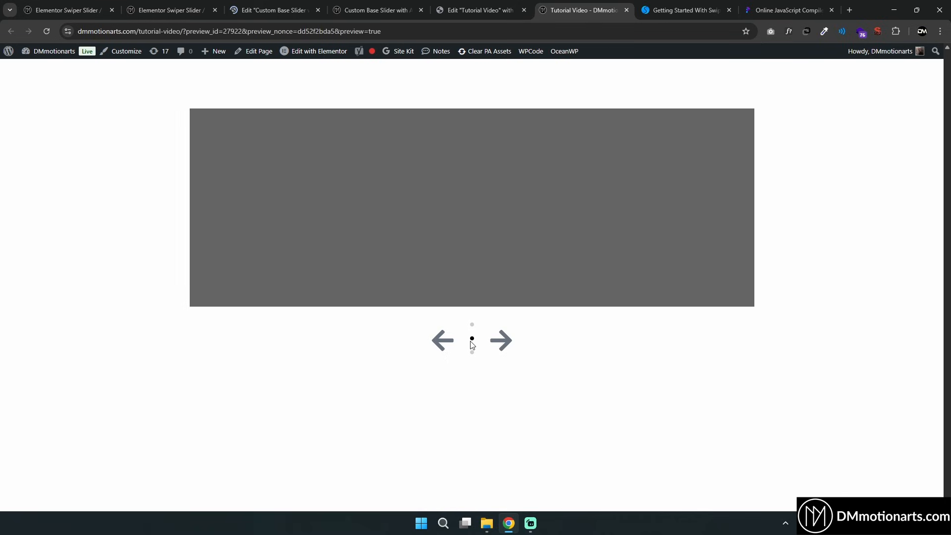
{"action": "left_click", "coordinate": [472, 325]}
{"action": "left_click", "coordinate": [473, 338]}
{"action": "left_click", "coordinate": [472, 353]}
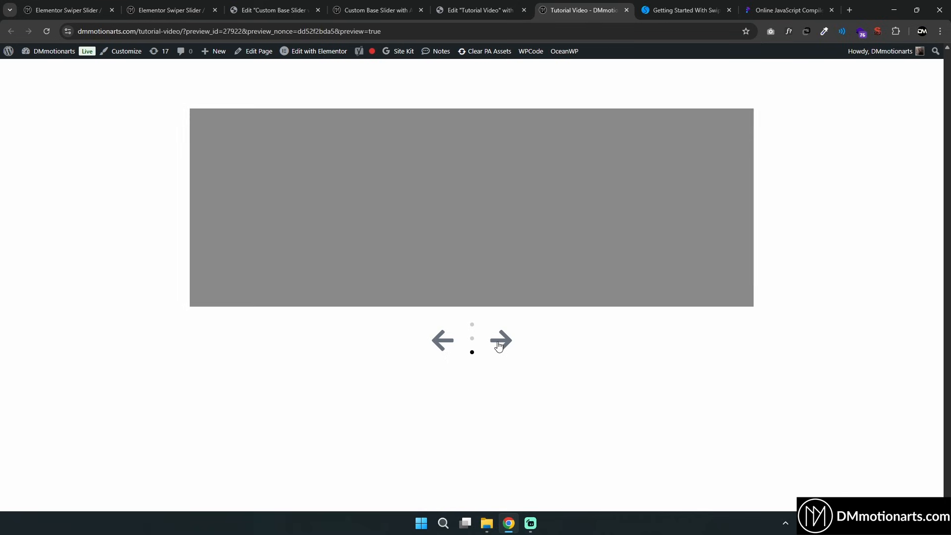
{"action": "left_click", "coordinate": [497, 341]}
{"action": "left_click", "coordinate": [478, 10]}
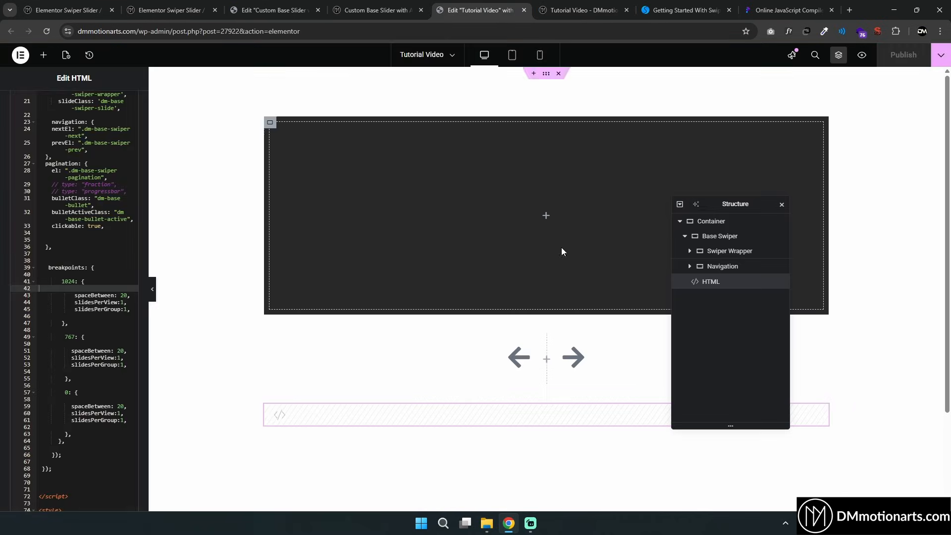
{"action": "left_click", "coordinate": [562, 5]}
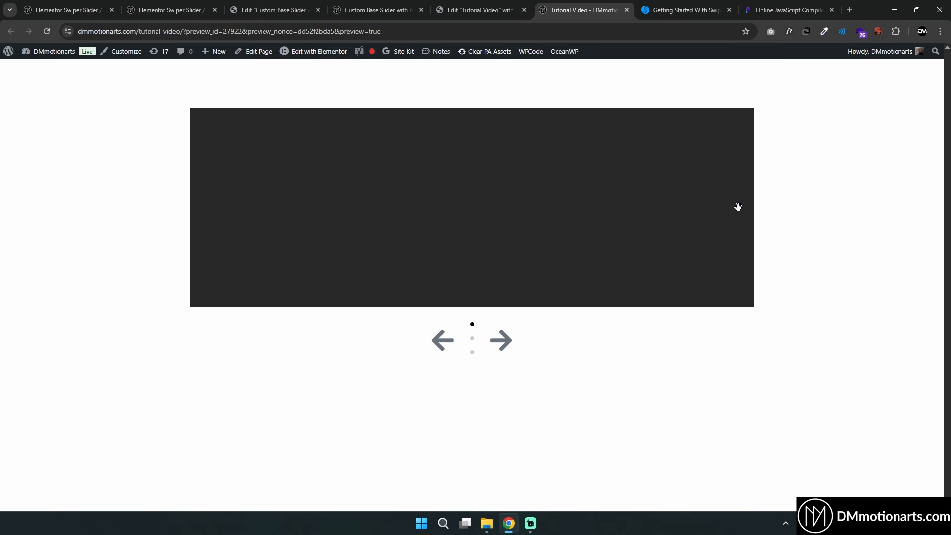
{"action": "left_click", "coordinate": [499, 12]}
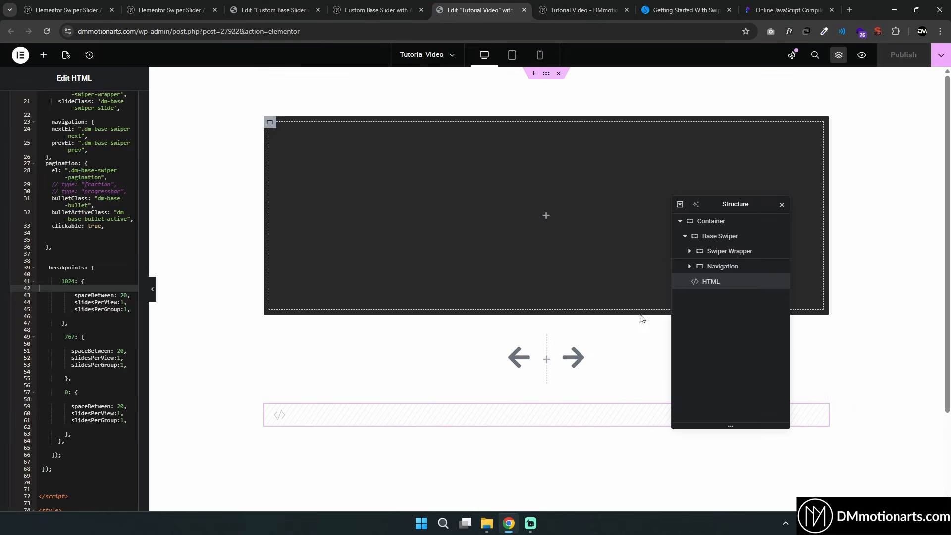
Set the Pagination container's direction to horizontal row and publish the page
{"action": "left_click", "coordinate": [547, 337]}
{"action": "left_click", "coordinate": [728, 328]}
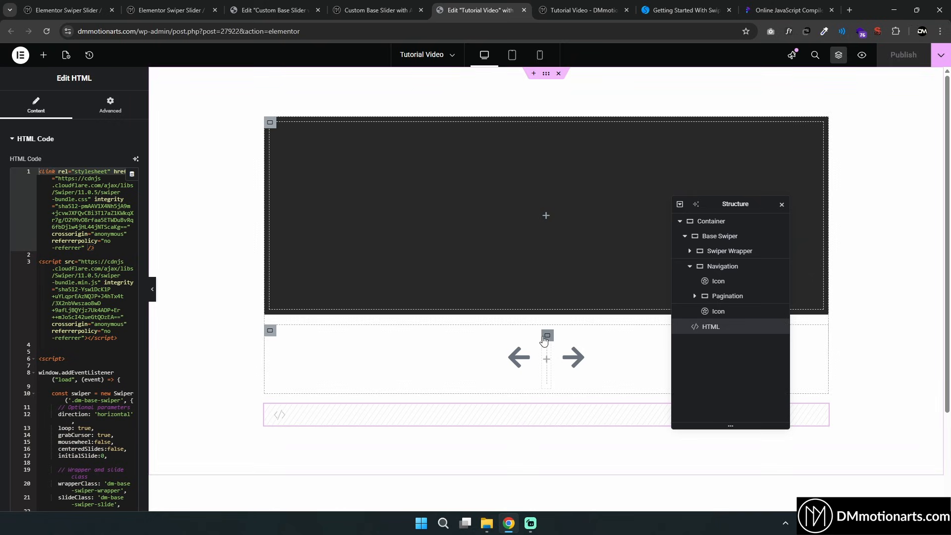
{"action": "left_click", "coordinate": [547, 336]}
{"action": "left_click", "coordinate": [24, 105]}
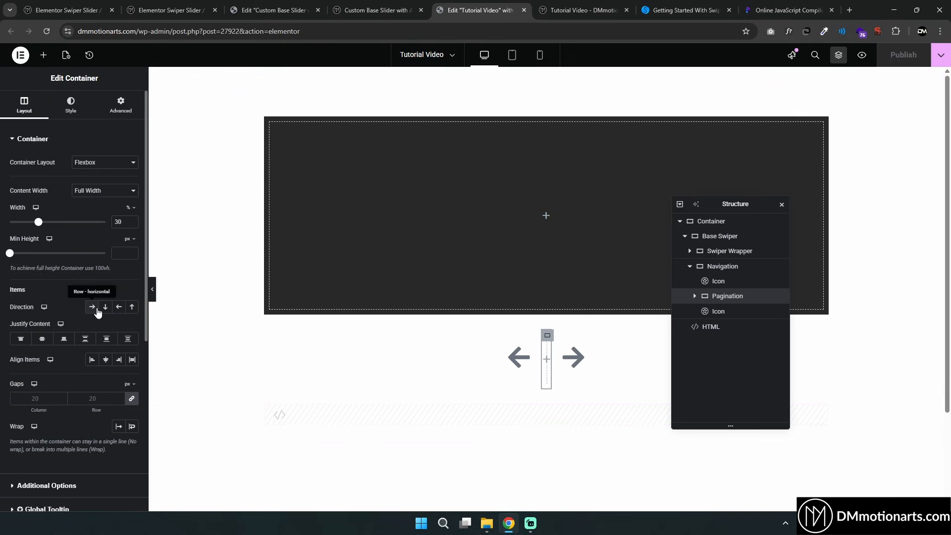
{"action": "left_click", "coordinate": [96, 308]}
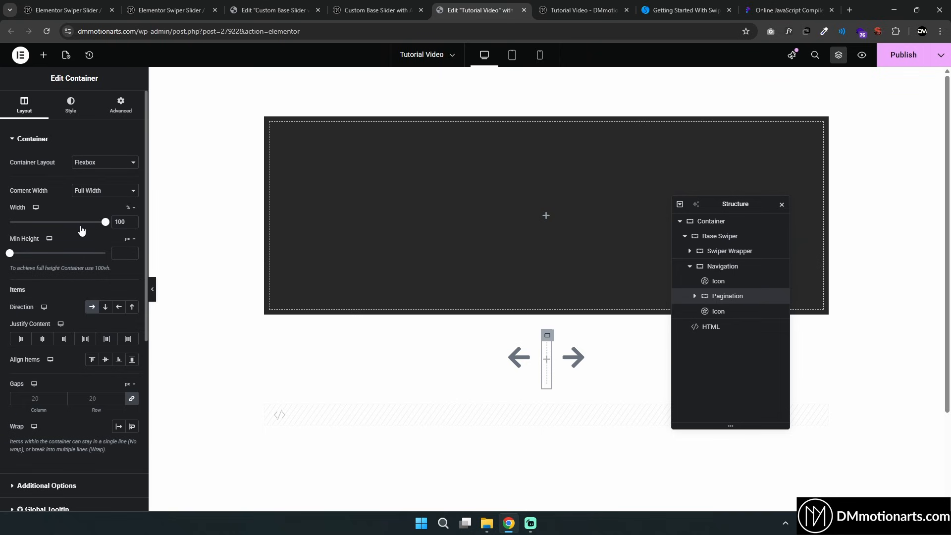
{"action": "left_click", "coordinate": [889, 56]}
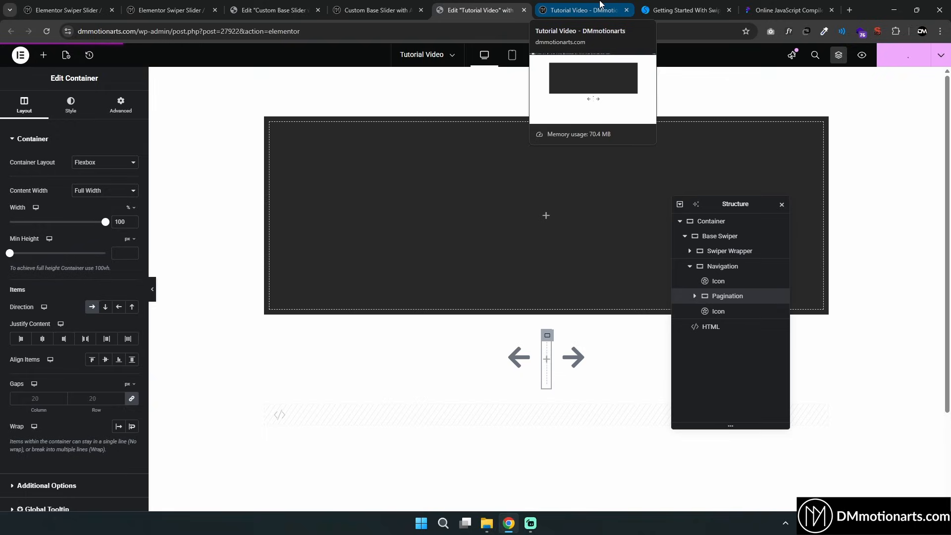
Test the arrows and horizontal pagination bullets in the refreshed preview
{"action": "left_click", "coordinate": [600, 4]}
{"action": "left_click", "coordinate": [509, 336]}
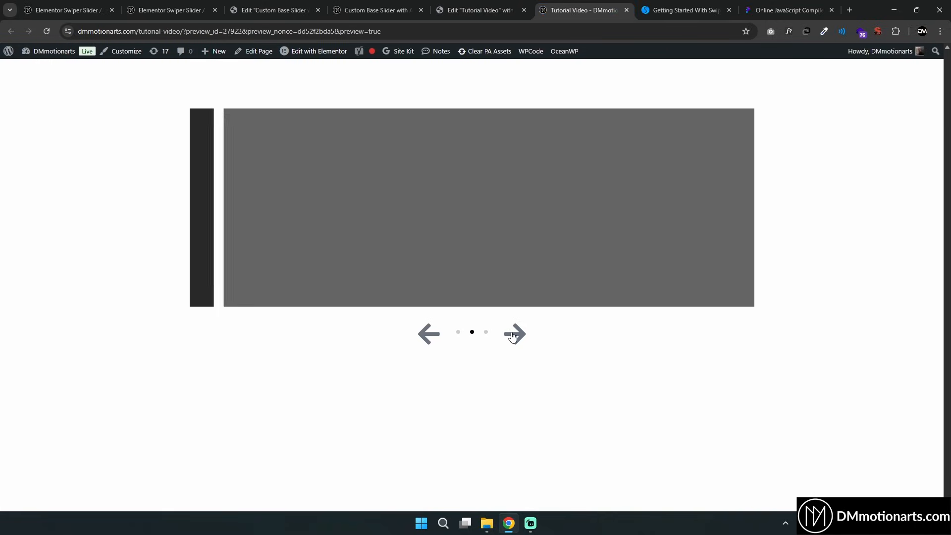
{"action": "left_click", "coordinate": [509, 336]}
{"action": "left_click", "coordinate": [509, 336]}
{"action": "left_click", "coordinate": [471, 333]}
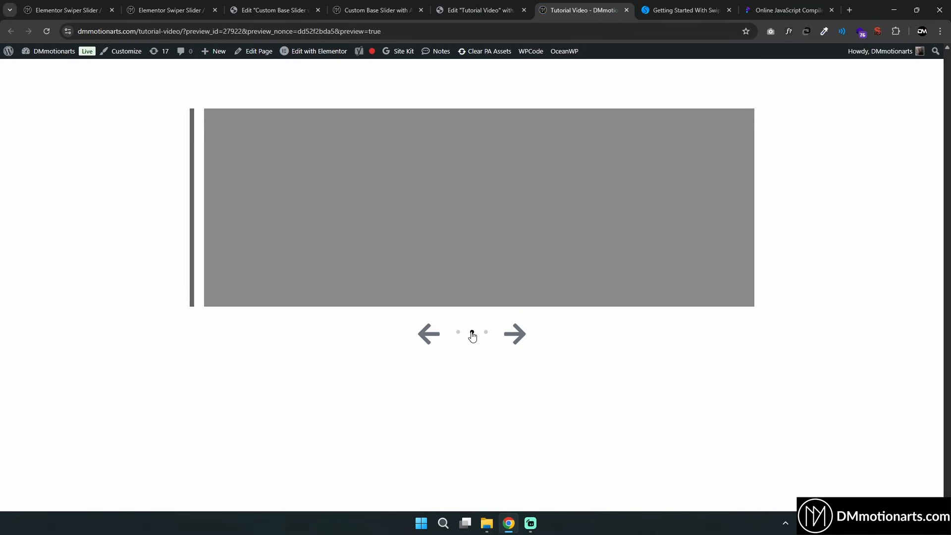
{"action": "left_click", "coordinate": [485, 334]}
{"action": "left_click", "coordinate": [472, 333]}
{"action": "left_click", "coordinate": [459, 334]}
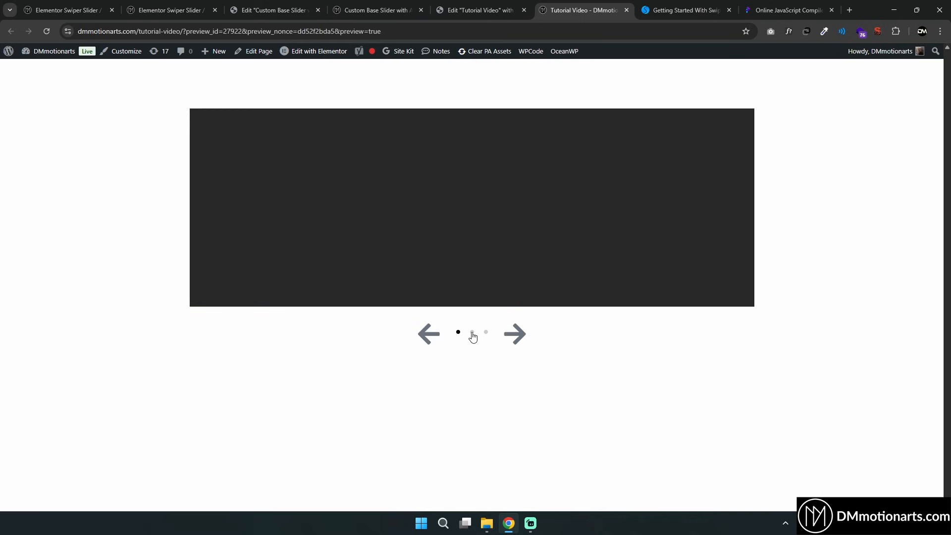
{"action": "left_click", "coordinate": [473, 334]}
{"action": "left_click", "coordinate": [486, 334]}
Drag the slides left and right in the preview to check swiping
{"action": "left_click_drag", "start_coordinate": [574, 250], "coordinate": [460, 248]}
{"action": "left_click_drag", "start_coordinate": [525, 247], "coordinate": [426, 246]}
{"action": "left_click_drag", "start_coordinate": [550, 247], "coordinate": [399, 241]}
{"action": "left_click_drag", "start_coordinate": [398, 241], "coordinate": [480, 241]}
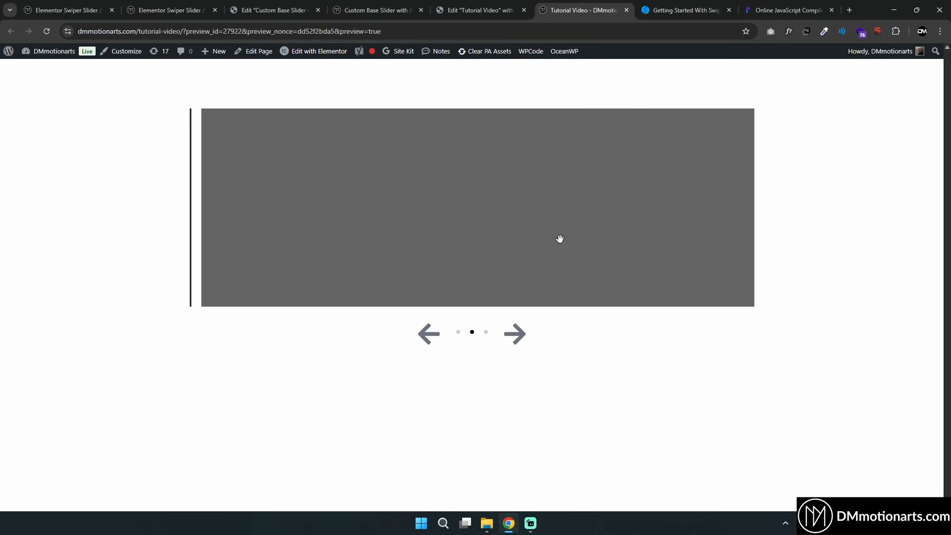
{"action": "left_click_drag", "start_coordinate": [558, 238], "coordinate": [474, 235]}
{"action": "left_click_drag", "start_coordinate": [560, 235], "coordinate": [644, 232]}
{"action": "left_click_drag", "start_coordinate": [528, 230], "coordinate": [629, 230]}
{"action": "left_click_drag", "start_coordinate": [560, 227], "coordinate": [460, 226]}
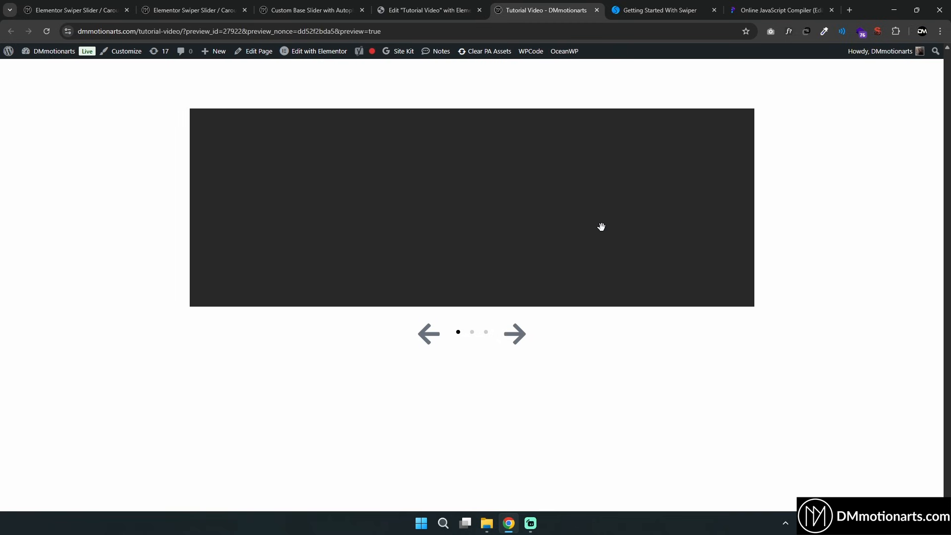
{"action": "left_click", "coordinate": [342, 8]}
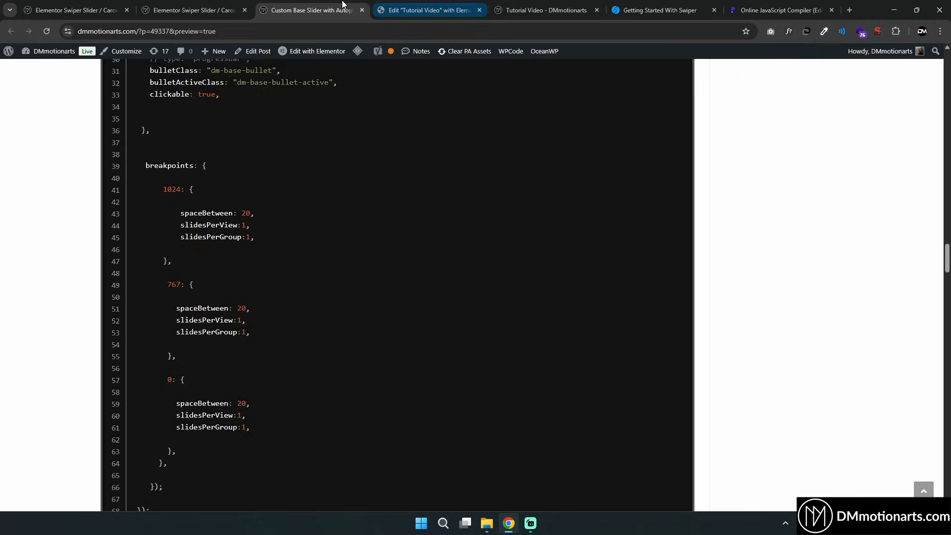
Copy the tutorial's Swiper slider code into the online JavaScript compiler, replacing its contents, and clear the output pane
{"action": "scroll", "coordinate": [625, 229], "scroll_direction": "up", "scroll_amount": 1}
{"action": "scroll", "coordinate": [627, 229], "scroll_direction": "up", "scroll_amount": 10}
{"action": "left_click", "coordinate": [685, 257]}
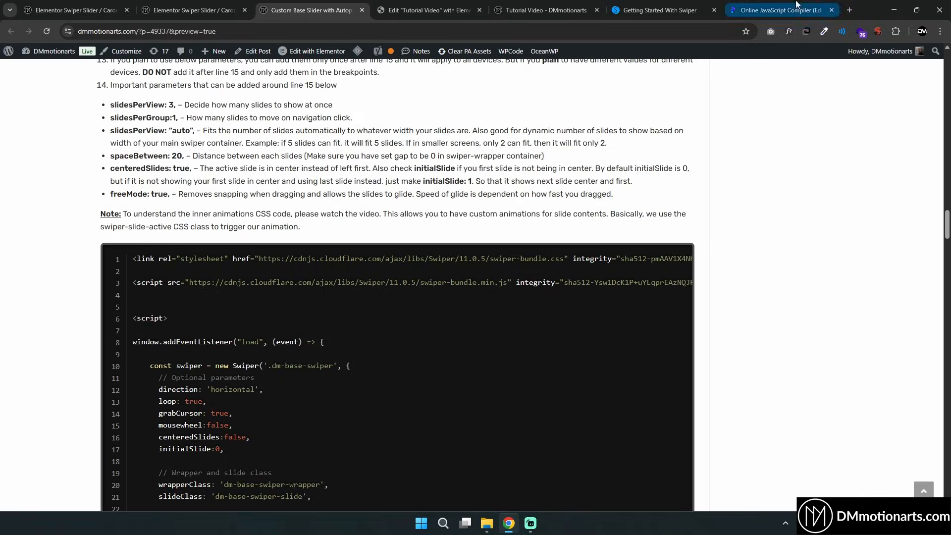
{"action": "left_click", "coordinate": [780, 10]}
{"action": "key", "text": "ctrl+a"}
{"action": "key", "text": "ctrl+v"}
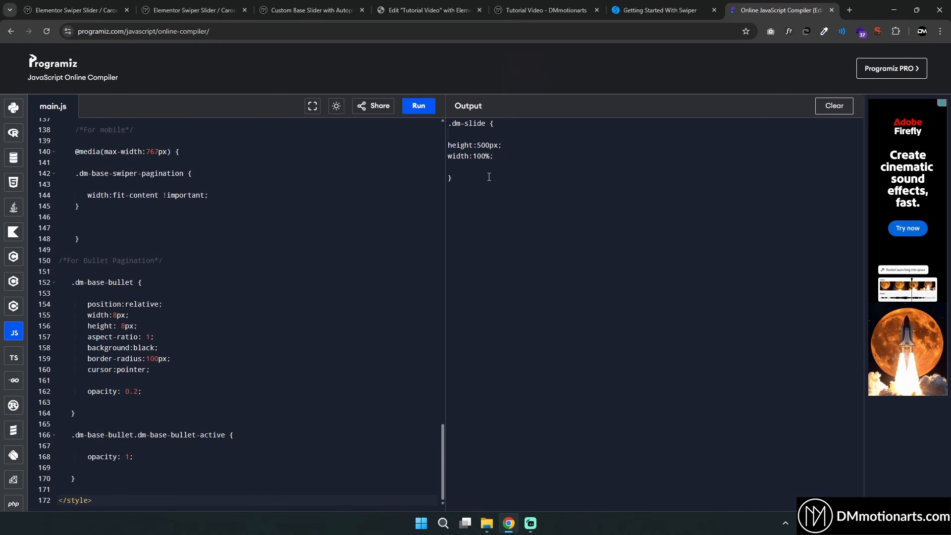
{"action": "left_click", "coordinate": [489, 177]}
{"action": "key", "text": "ctrl+a"}
{"action": "key", "text": "BackSpace"}
Scroll to the top of the pasted code and highlight the '.dm-base-swiper' selector in the Swiper initialization
{"action": "scroll", "coordinate": [400, 315], "scroll_direction": "up", "scroll_amount": 9}
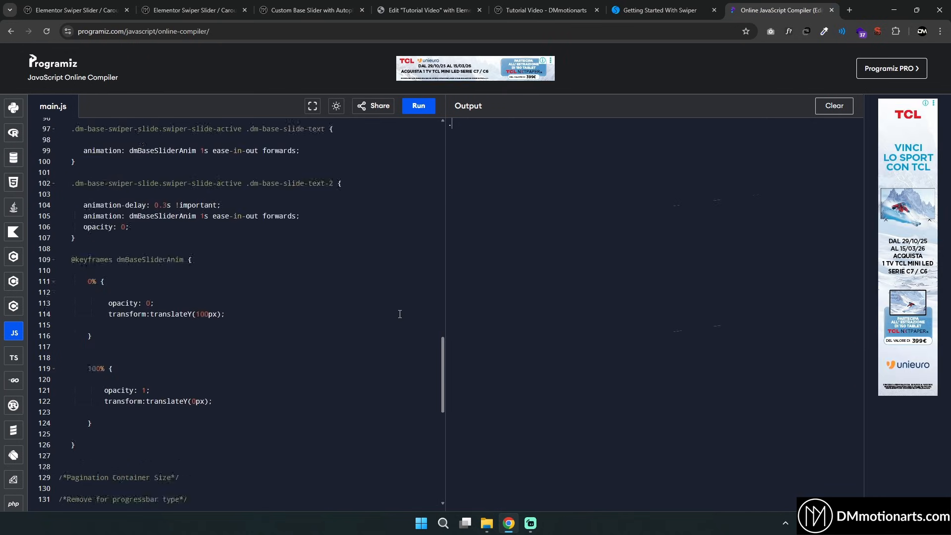
{"action": "left_click_drag", "start_coordinate": [442, 367], "coordinate": [445, 144]}
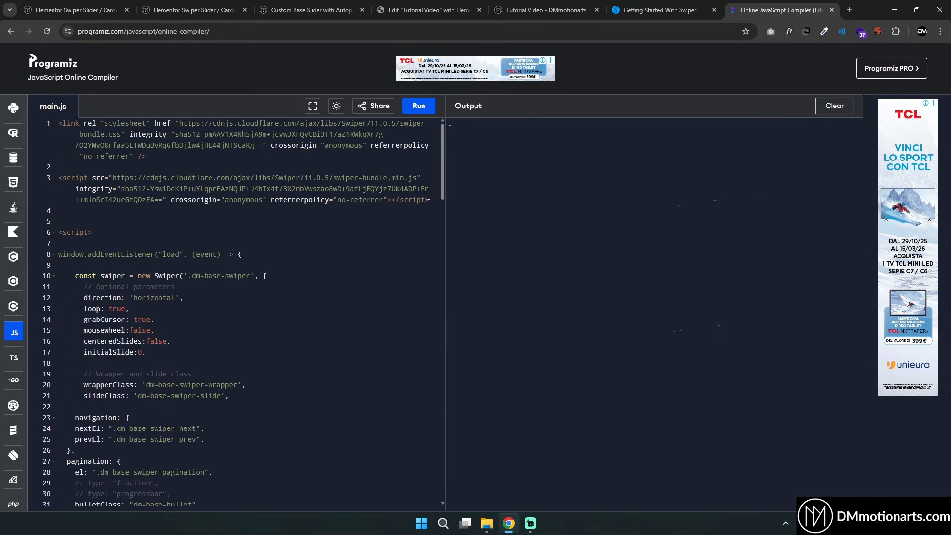
{"action": "scroll", "coordinate": [284, 250], "scroll_direction": "down", "scroll_amount": 3}
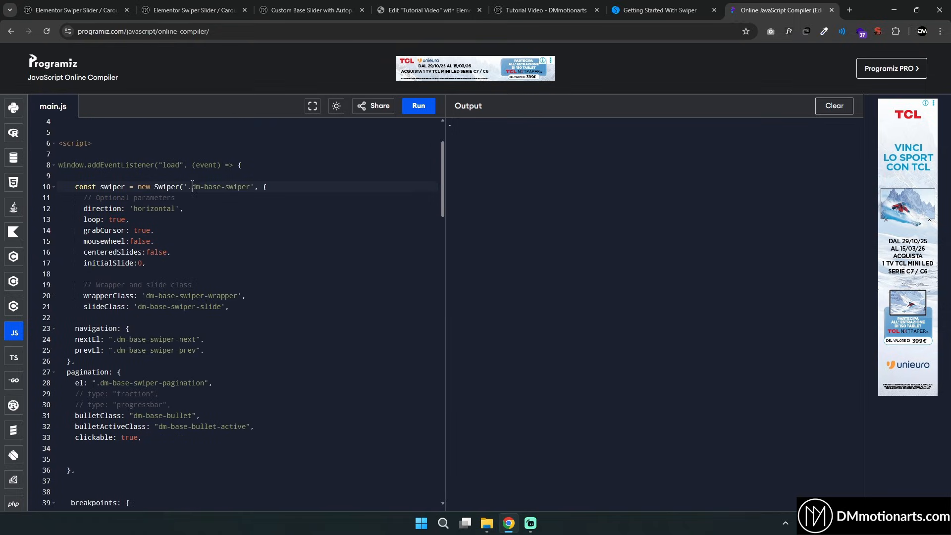
{"action": "left_click_drag", "start_coordinate": [192, 187], "coordinate": [251, 187]}
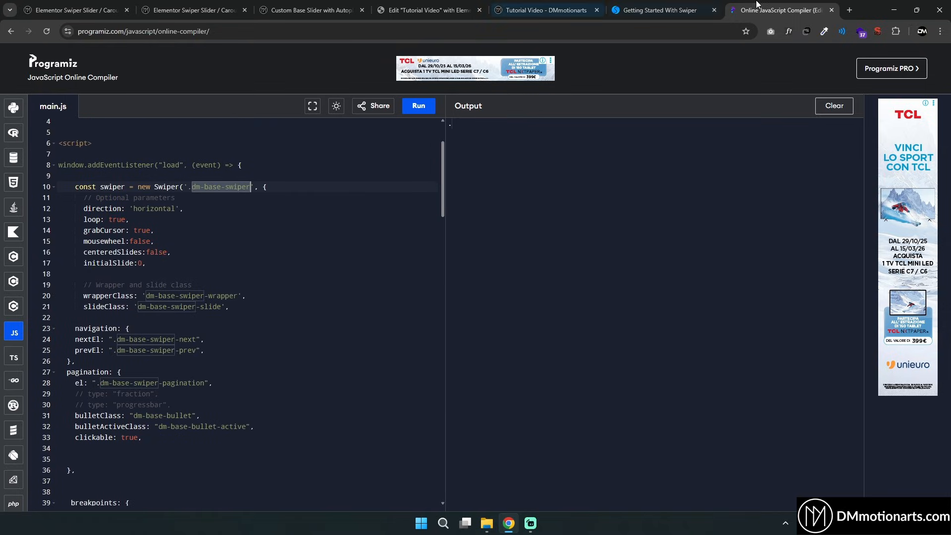
Compare the Base Swiper container's CSS class in the Elementor editor with the selector used in the code
{"action": "left_click_drag", "start_coordinate": [757, 4], "coordinate": [653, 4]}
{"action": "left_click", "coordinate": [569, 4]}
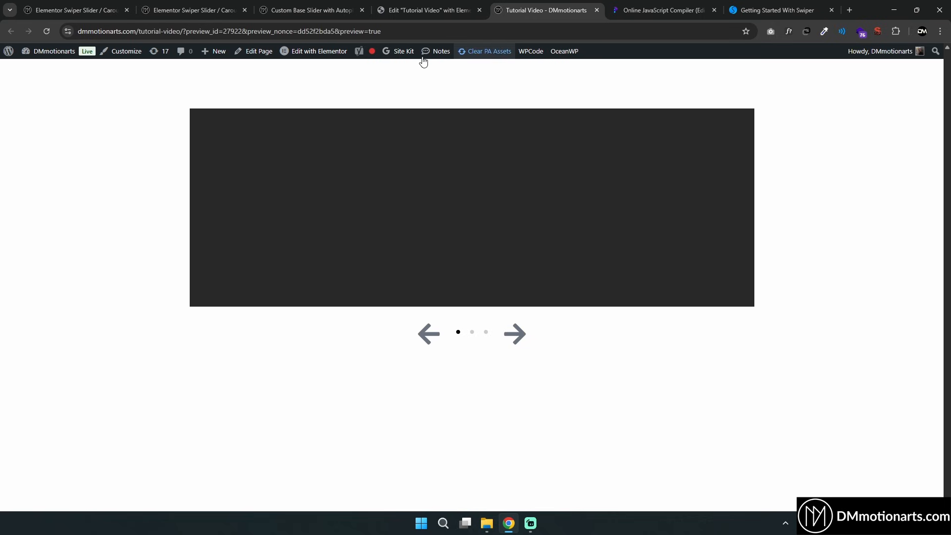
{"action": "left_click", "coordinate": [381, 7]}
{"action": "left_click", "coordinate": [720, 236]}
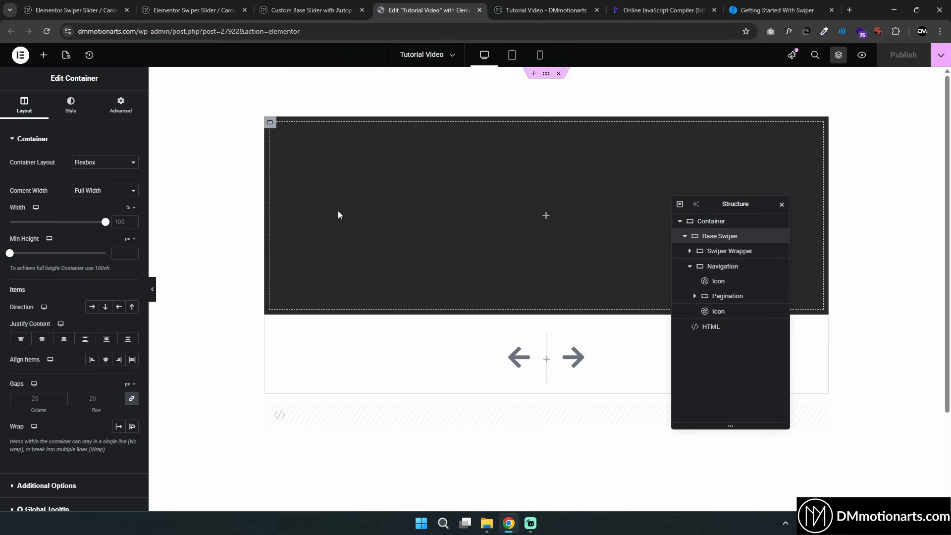
{"action": "left_click", "coordinate": [120, 104]}
{"action": "left_click", "coordinate": [569, 5]}
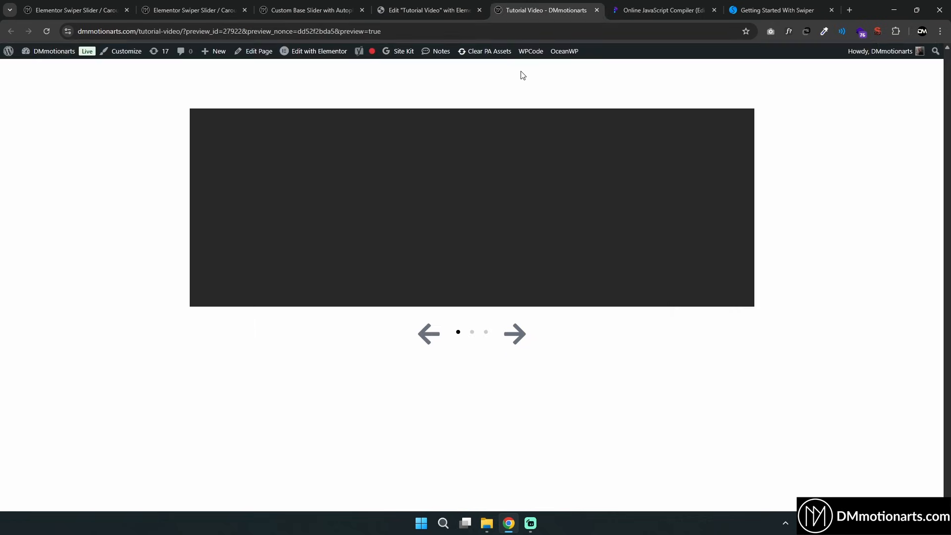
Review the direction, wrapper and slide class options in the code alongside the Swiper Wrapper and Navigation containers
{"action": "left_click", "coordinate": [610, 4]}
{"action": "left_click", "coordinate": [141, 201]}
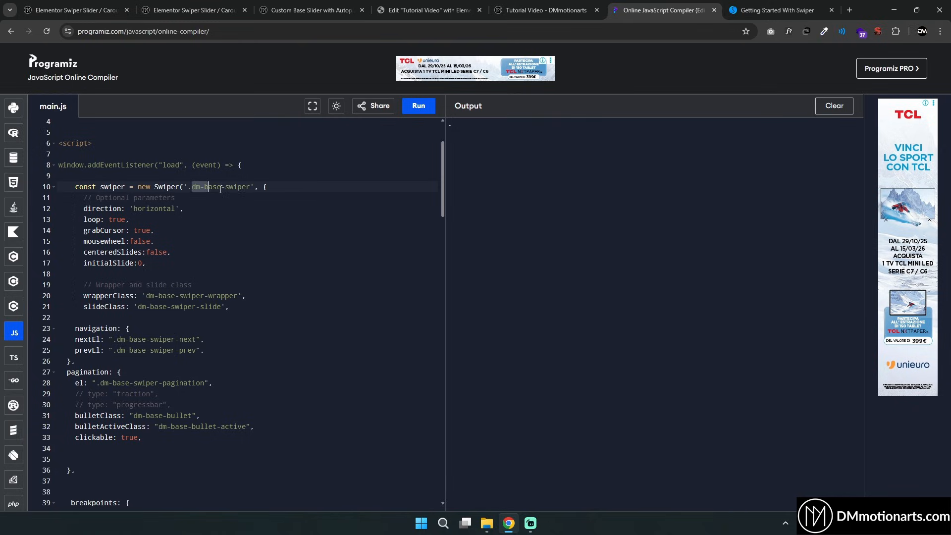
{"action": "left_click_drag", "start_coordinate": [221, 188], "coordinate": [248, 188]}
{"action": "left_click", "coordinate": [247, 187]}
{"action": "scroll", "coordinate": [138, 203], "scroll_direction": "down", "scroll_amount": 1}
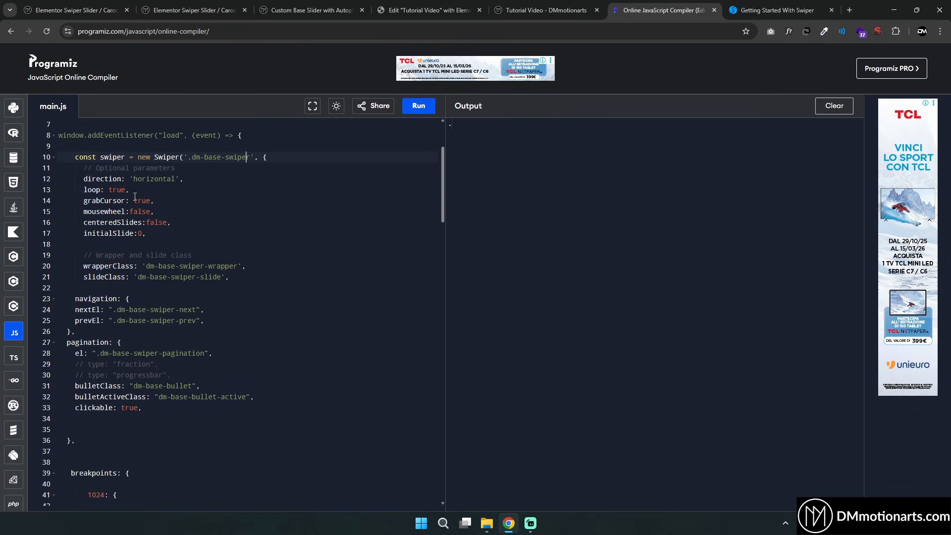
{"action": "left_click_drag", "start_coordinate": [133, 180], "coordinate": [176, 179]}
{"action": "left_click", "coordinate": [230, 195]}
{"action": "left_click", "coordinate": [419, 10]}
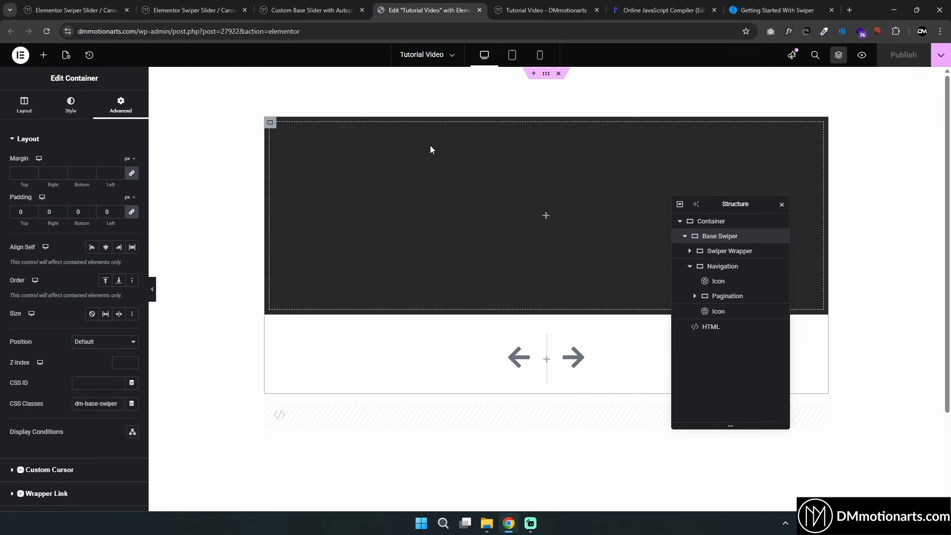
{"action": "left_click", "coordinate": [711, 251]}
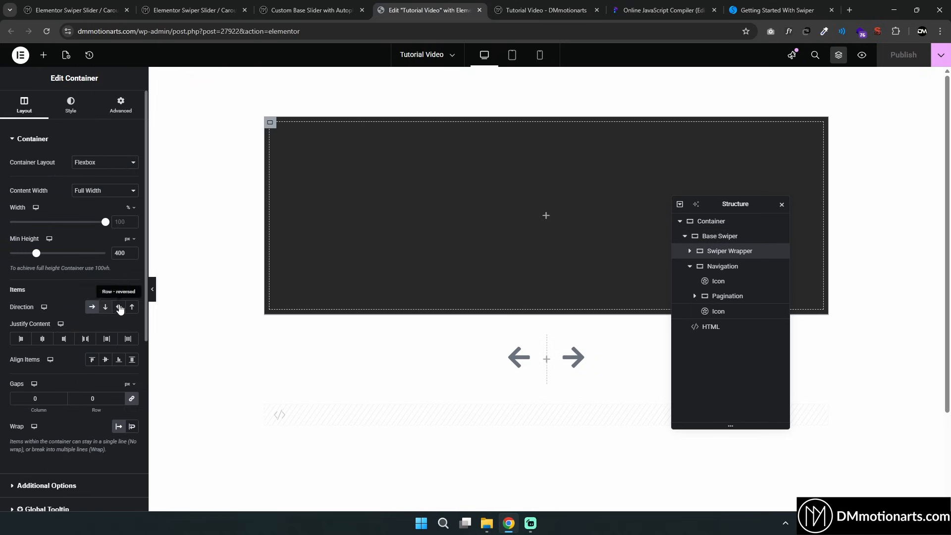
{"action": "left_click", "coordinate": [690, 266]}
{"action": "left_click", "coordinate": [714, 268]}
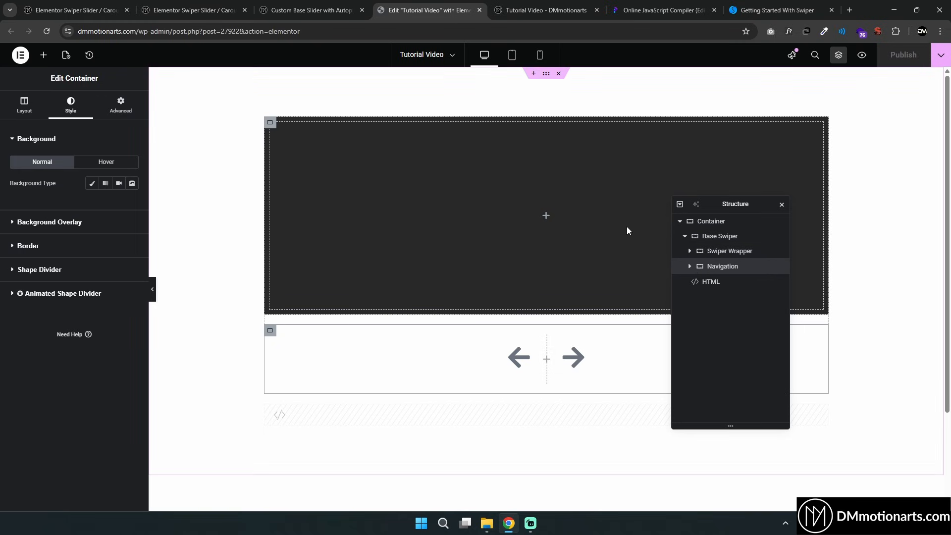
Review the loop option in the code, then test the arrows and swiping on the preview page
{"action": "left_click", "coordinate": [663, 10]}
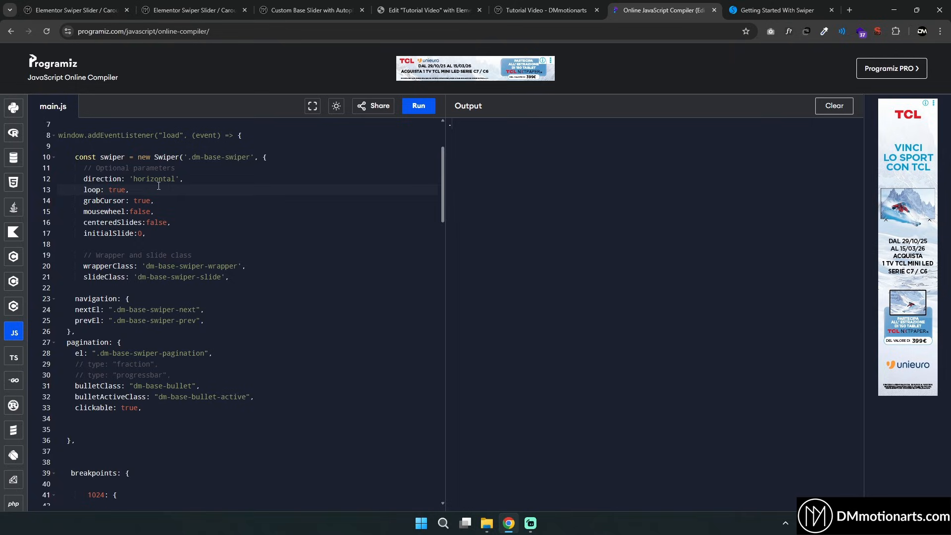
{"action": "double_click", "coordinate": [120, 189]}
{"action": "left_click", "coordinate": [513, 10]}
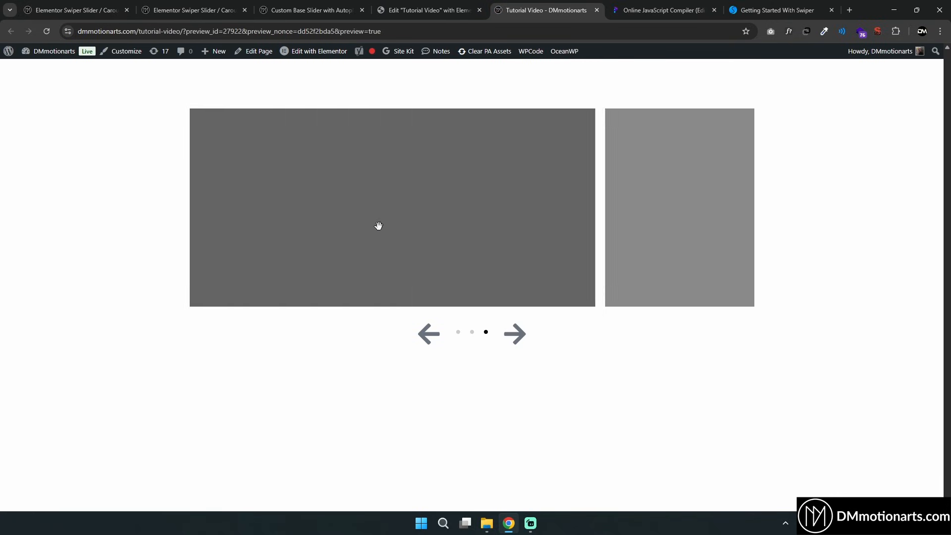
{"action": "left_click", "coordinate": [664, 10]}
{"action": "left_click", "coordinate": [109, 193]}
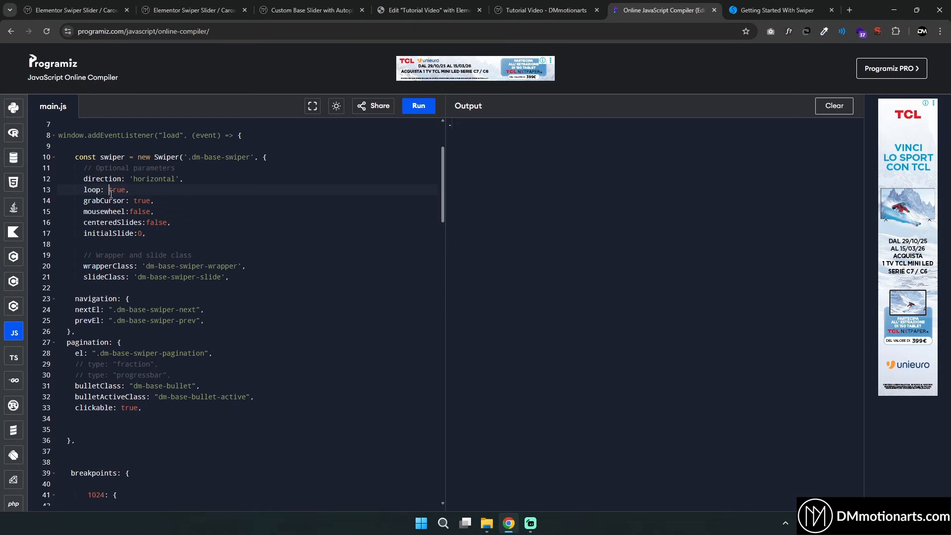
{"action": "left_click", "coordinate": [429, 10]}
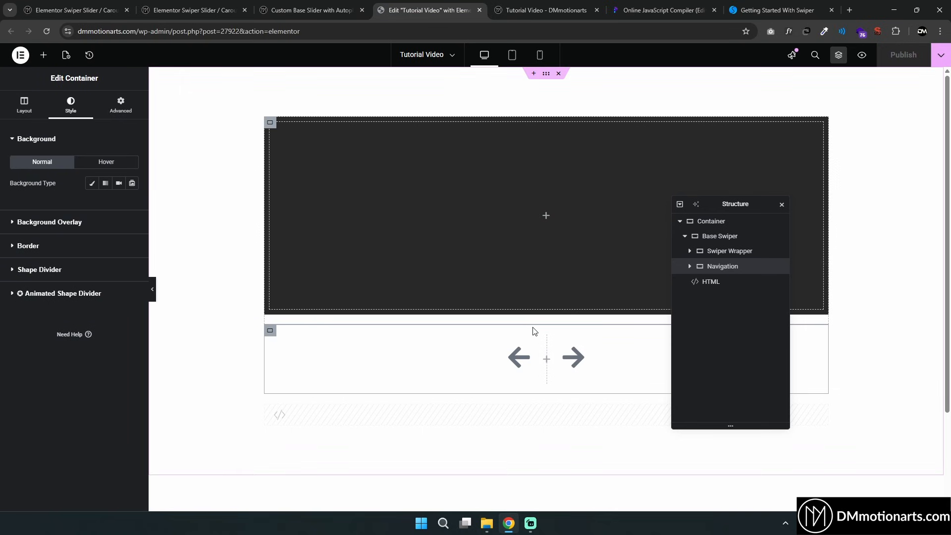
{"action": "left_click", "coordinate": [691, 282]}
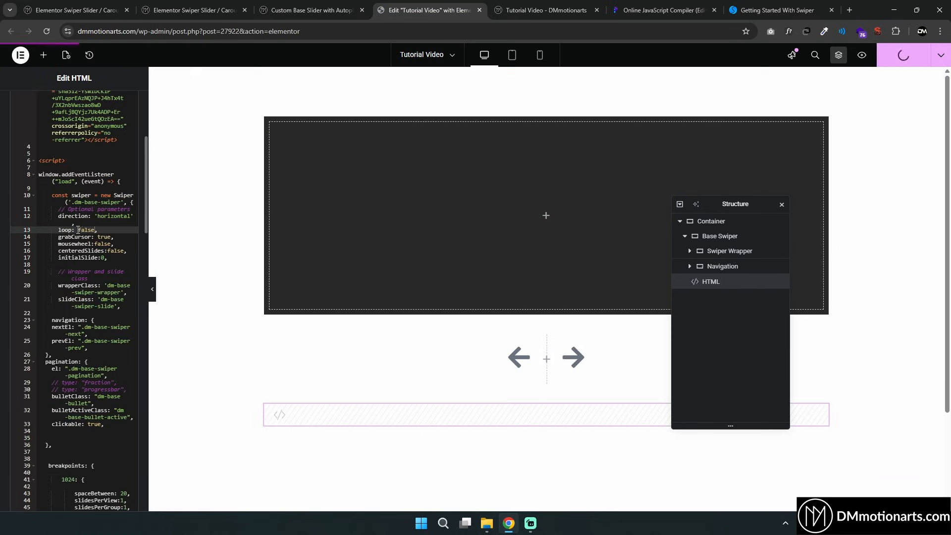
{"action": "left_click", "coordinate": [545, 9]}
{"action": "left_click", "coordinate": [516, 337]}
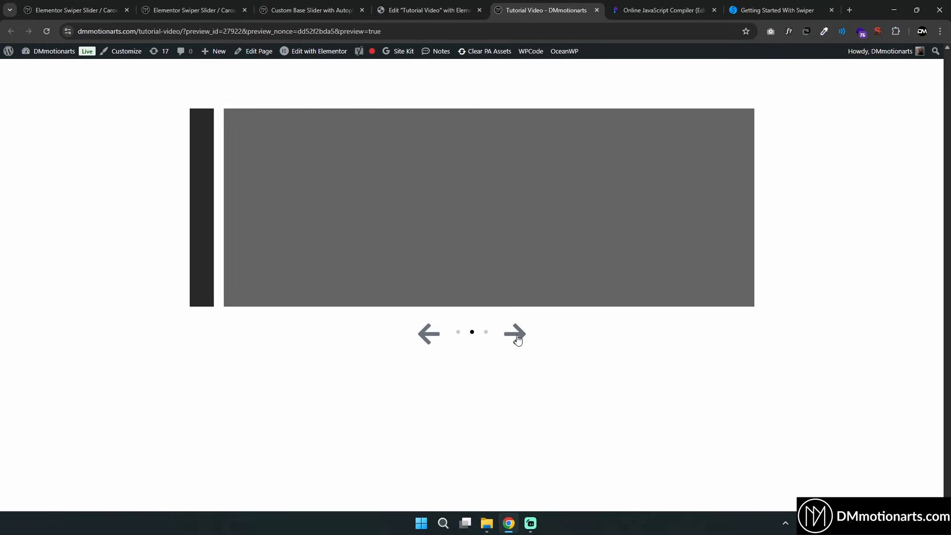
{"action": "left_click", "coordinate": [517, 337]}
{"action": "left_click", "coordinate": [427, 335]}
{"action": "left_click", "coordinate": [427, 335]}
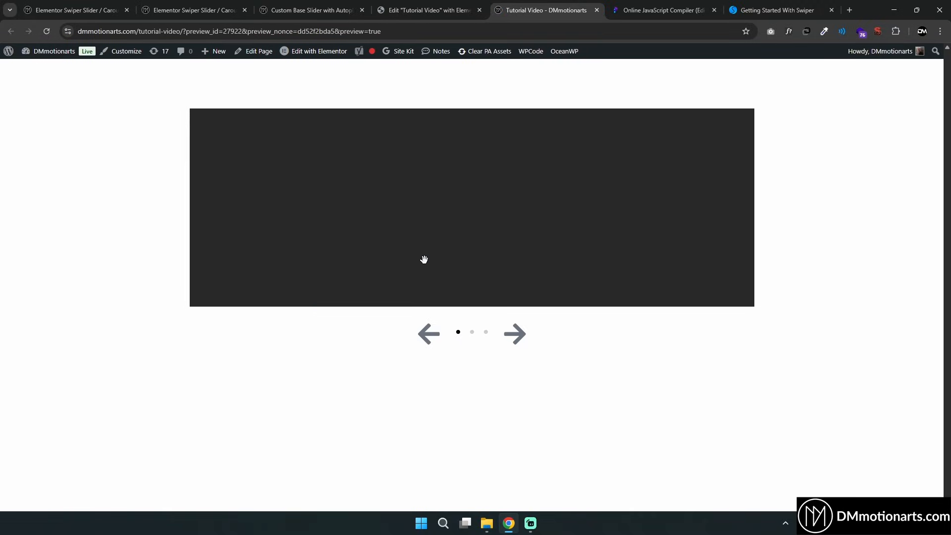
{"action": "left_click_drag", "start_coordinate": [424, 259], "coordinate": [660, 168]}
Review the grabCursor and mousewheel options in the code while comparing with the preview
{"action": "left_click", "coordinate": [644, 3]}
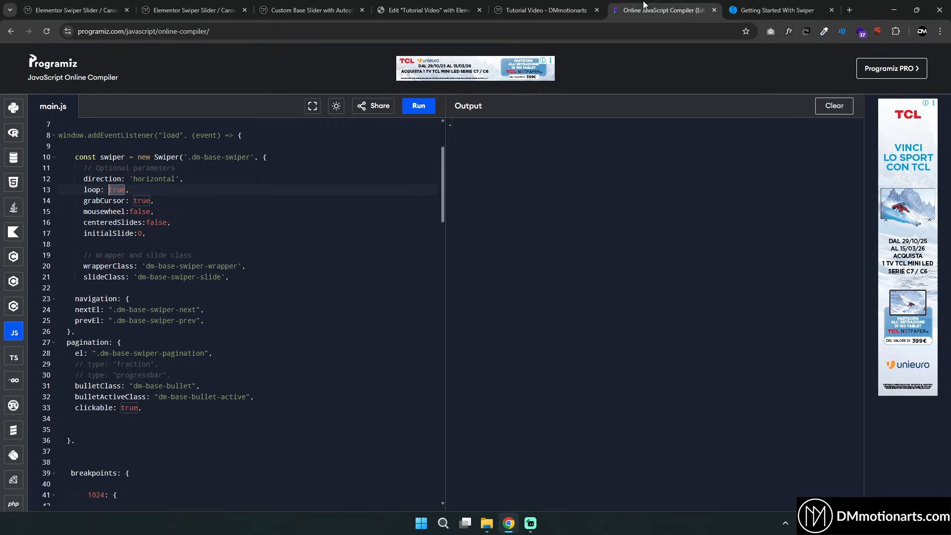
{"action": "double_click", "coordinate": [148, 200]}
{"action": "left_click", "coordinate": [605, 5]}
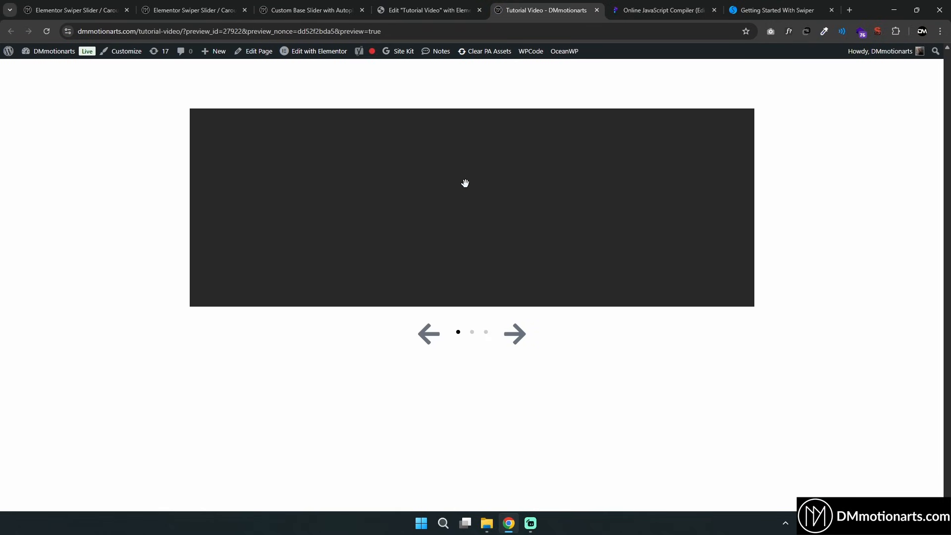
{"action": "left_click", "coordinate": [651, 4]}
{"action": "left_click", "coordinate": [135, 213]}
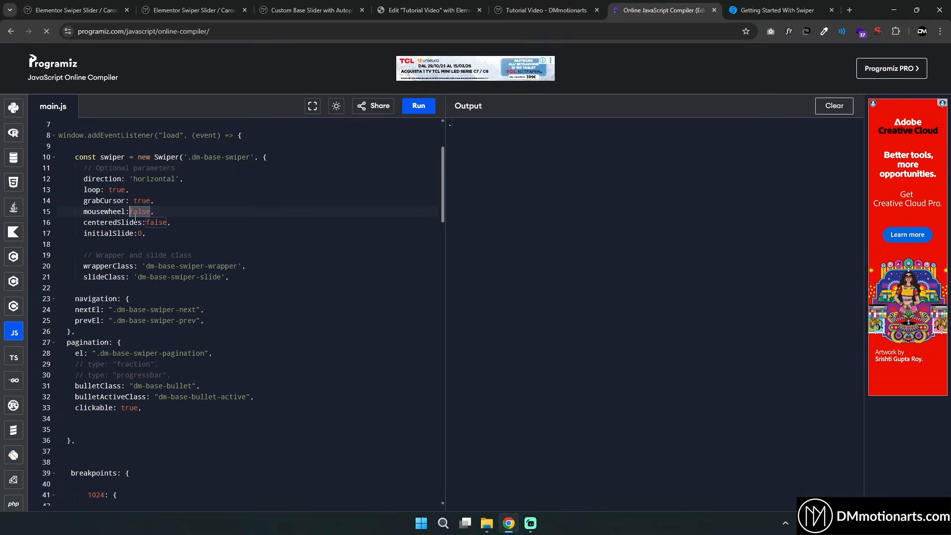
Set loop and mousewheel to true in the HTML widget's Swiper code and update the page
{"action": "left_click", "coordinate": [418, 7]}
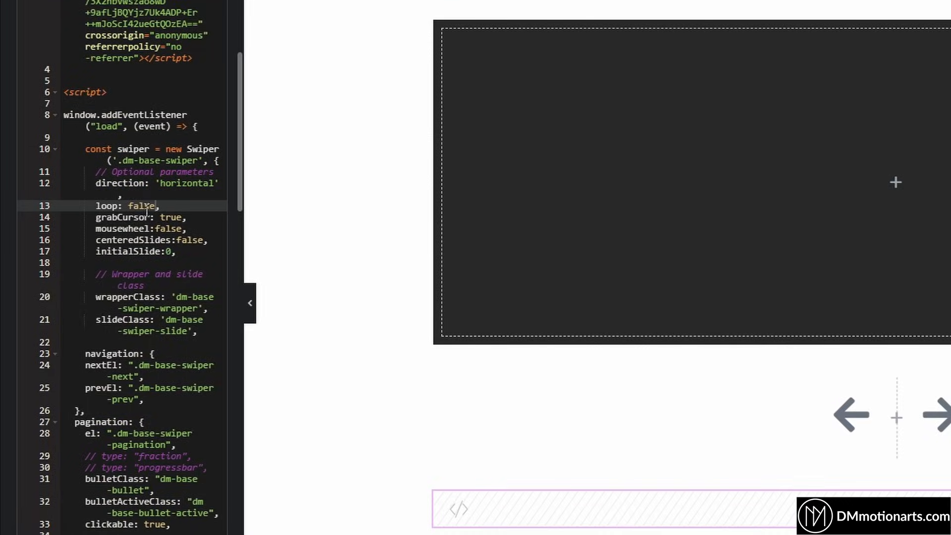
{"action": "double_click", "coordinate": [138, 208]}
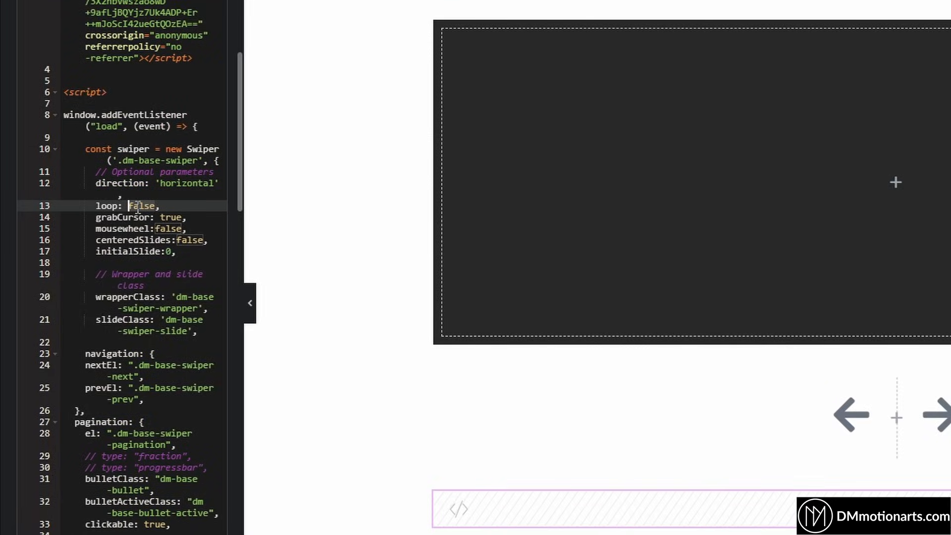
{"action": "type", "text": "true"}
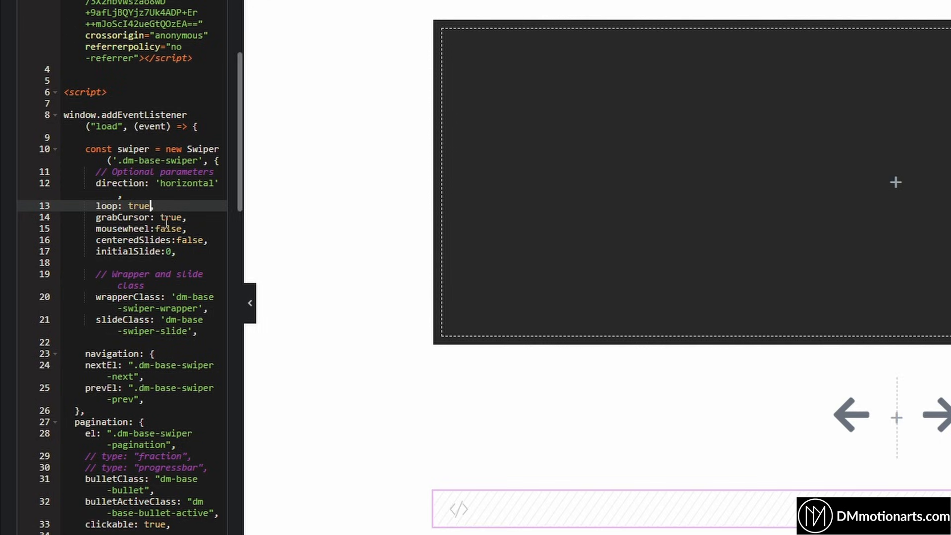
{"action": "double_click", "coordinate": [168, 228]}
{"action": "type", "text": "true"}
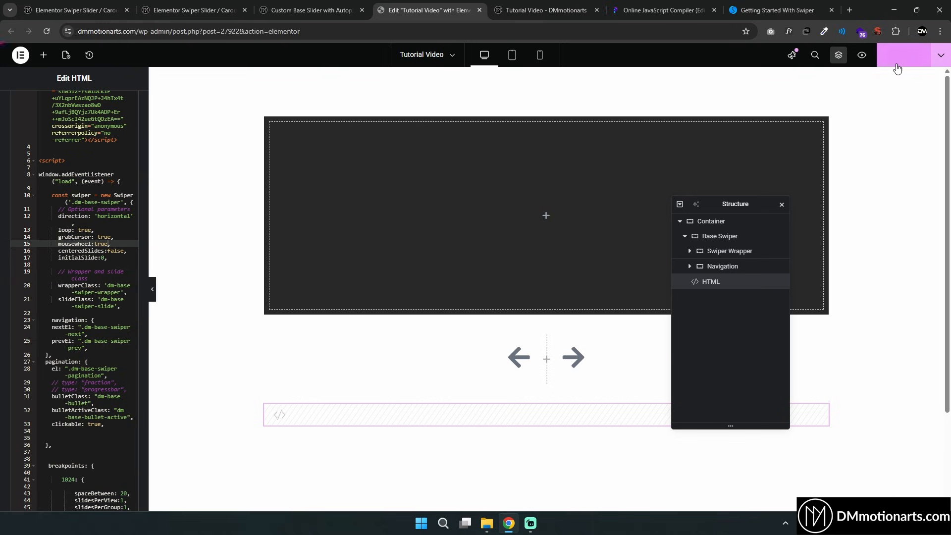
{"action": "left_click", "coordinate": [896, 63]}
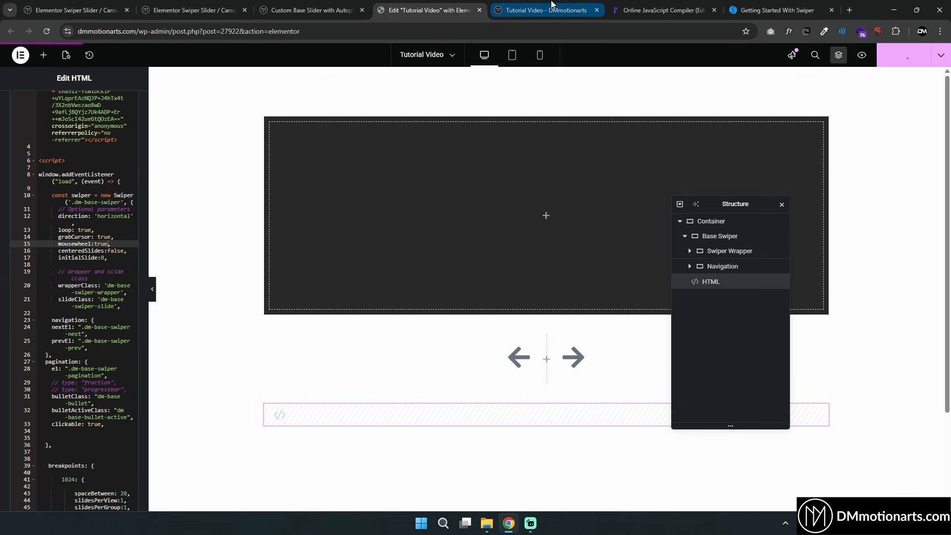
Inspect the Base Swiper's layout settings and the Swiper Wrapper container in the editor
{"action": "left_click", "coordinate": [553, 5]}
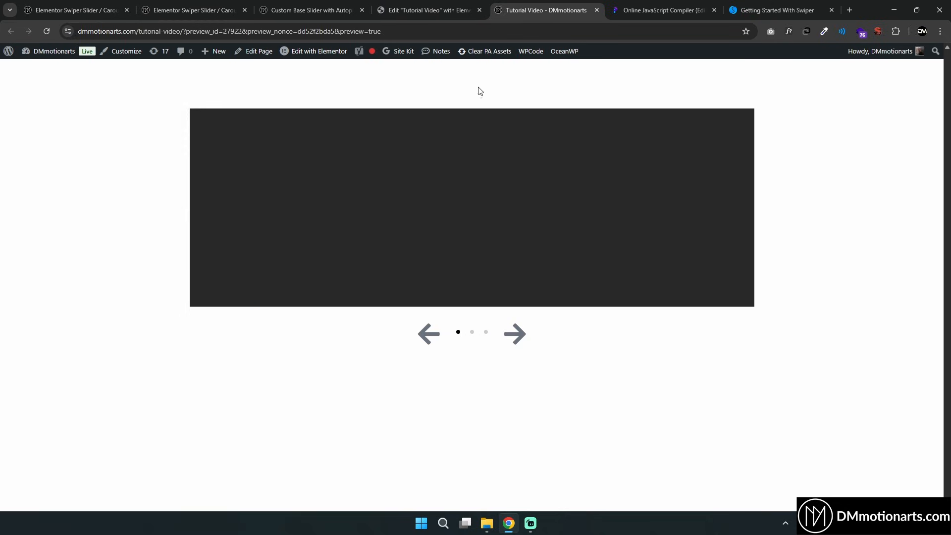
{"action": "left_click", "coordinate": [436, 9]}
{"action": "left_click", "coordinate": [720, 237]}
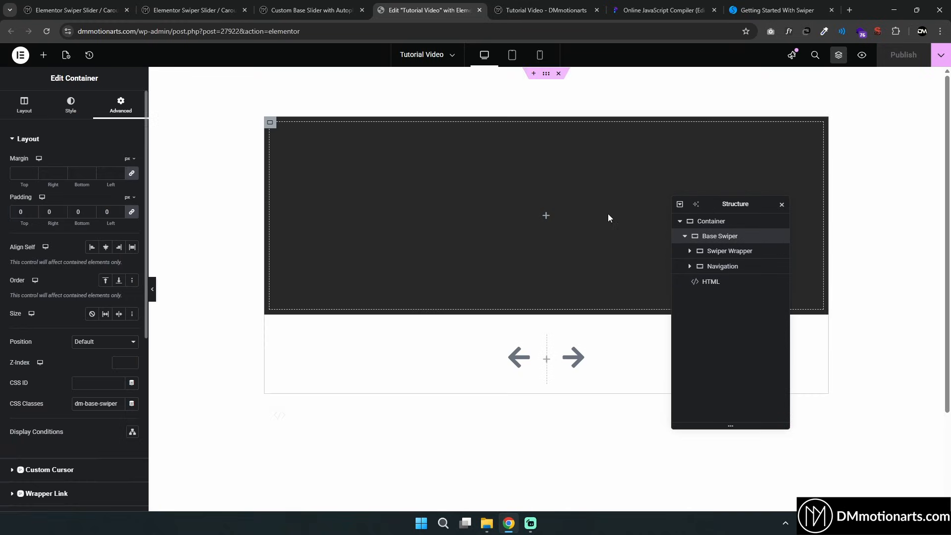
{"action": "left_click", "coordinate": [24, 105]}
{"action": "left_click", "coordinate": [739, 252]}
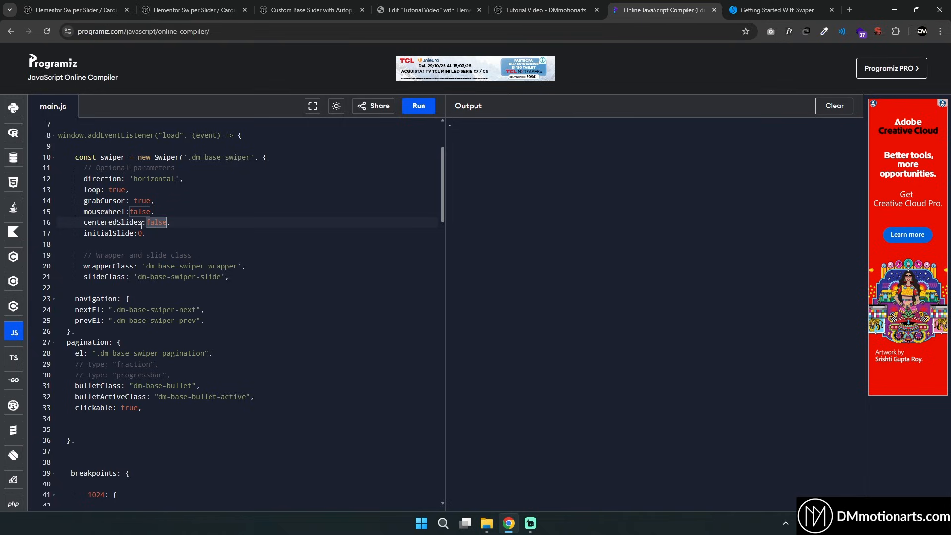
Highlight the centeredSlides and initialSlide options in the compiler code to examine them
{"action": "left_click_drag", "start_coordinate": [83, 223], "coordinate": [168, 231]}
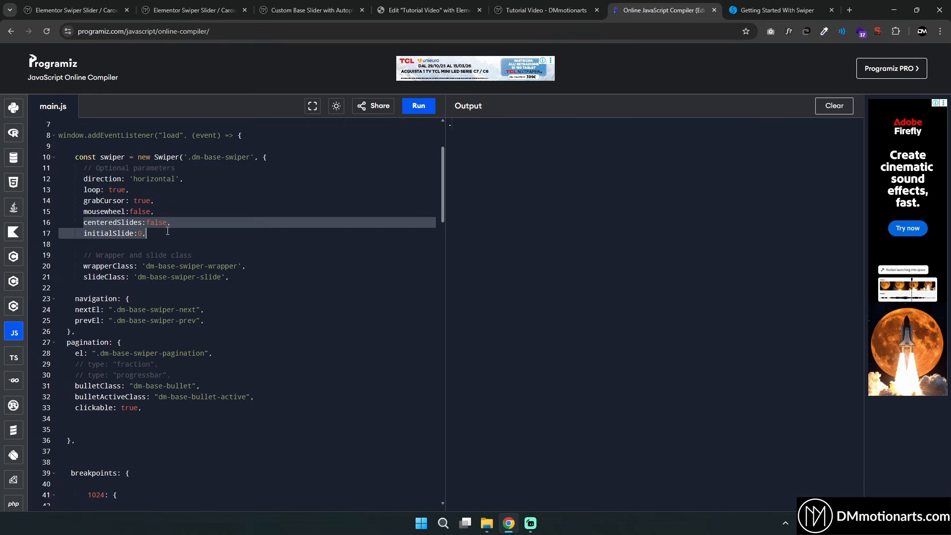
{"action": "left_click", "coordinate": [92, 223]}
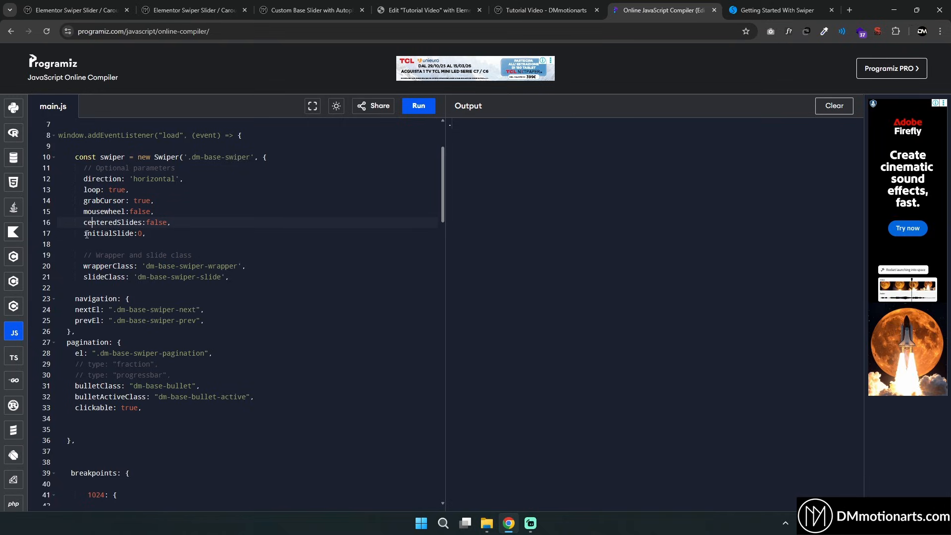
{"action": "left_click_drag", "start_coordinate": [83, 234], "coordinate": [147, 233]}
{"action": "left_click", "coordinate": [97, 223]}
{"action": "left_click_drag", "start_coordinate": [80, 222], "coordinate": [172, 223]}
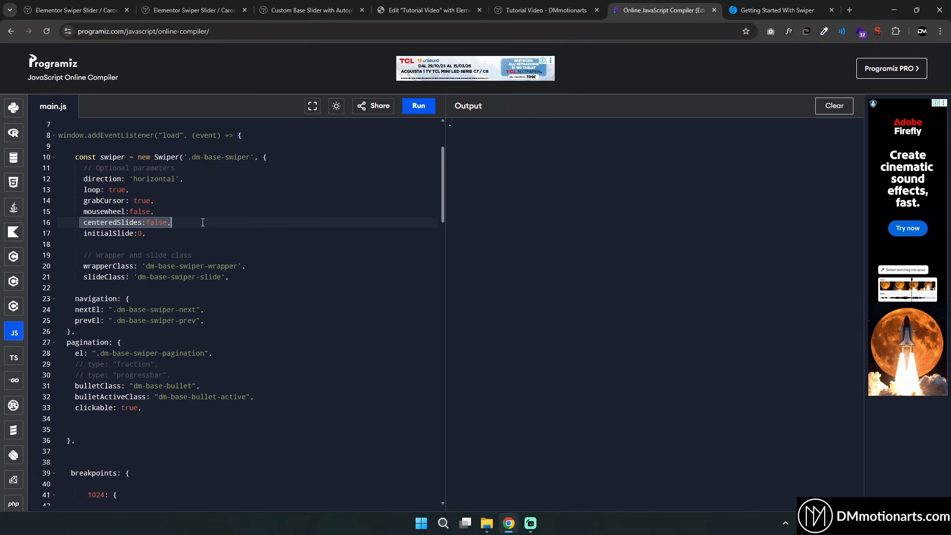
{"action": "left_click", "coordinate": [153, 232]}
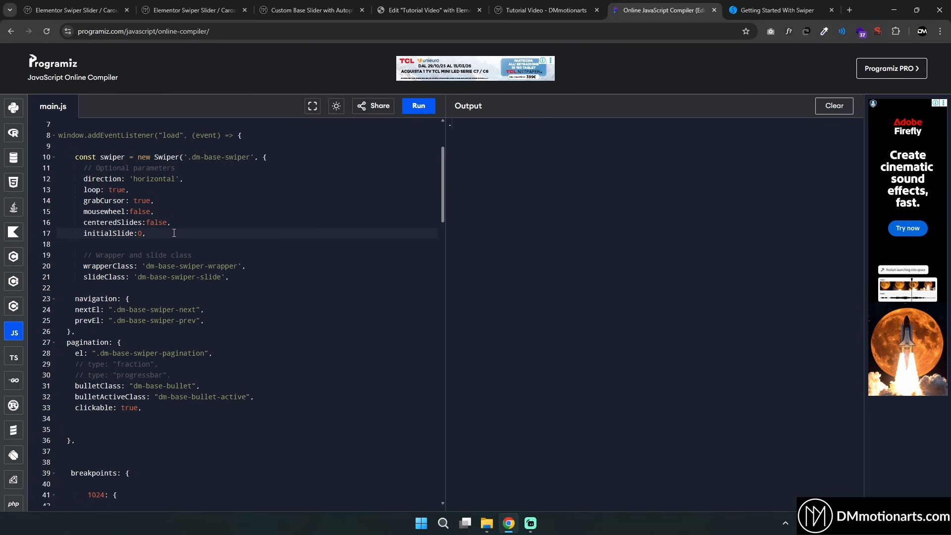
{"action": "left_click_drag", "start_coordinate": [83, 233], "coordinate": [155, 235]}
{"action": "left_click", "coordinate": [155, 235]}
{"action": "double_click", "coordinate": [157, 224]}
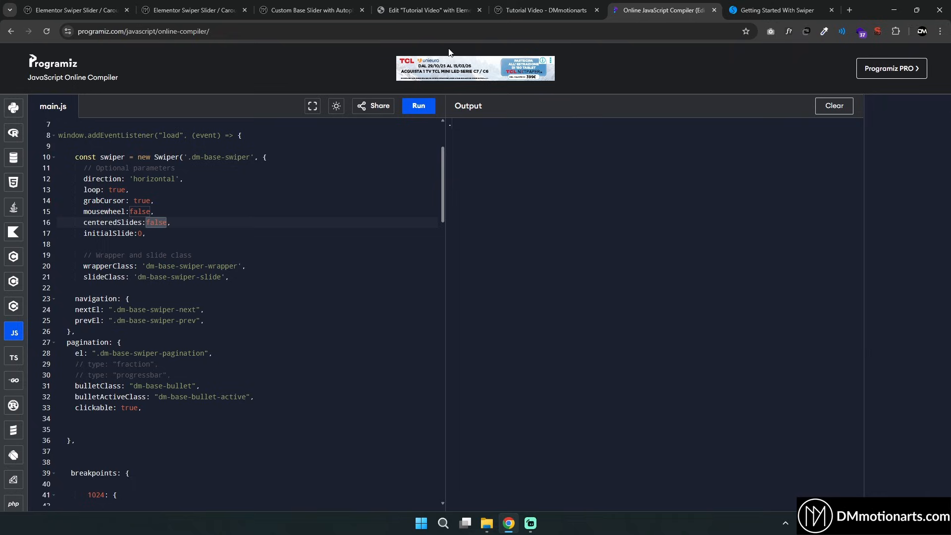
Select the HTML widget in the editor's structure and scroll through its Swiper code
{"action": "left_click", "coordinate": [429, 10]}
{"action": "left_click", "coordinate": [709, 284]}
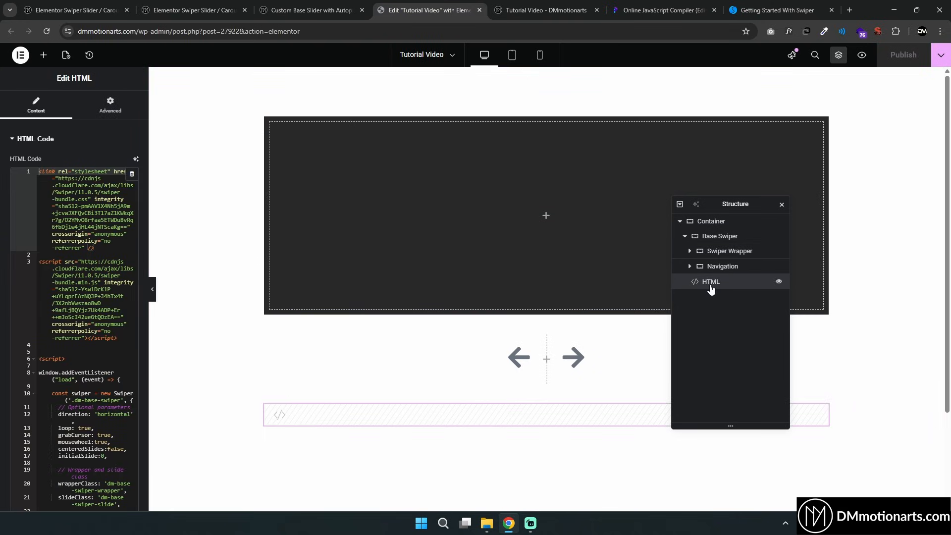
{"action": "scroll", "coordinate": [72, 272], "scroll_direction": "down", "scroll_amount": 2}
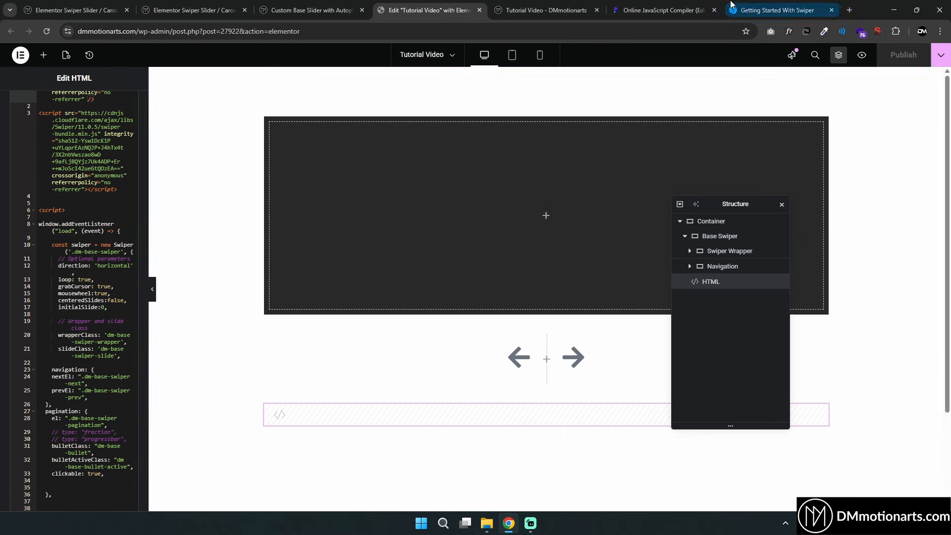
{"action": "left_click", "coordinate": [677, 6]}
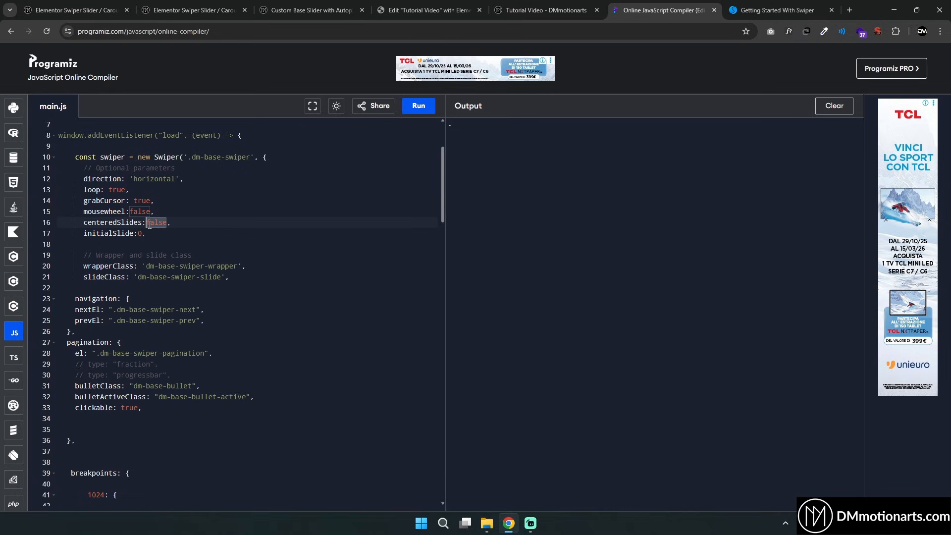
Highlight the initialSlide, wrapperClass, slideClass and navigation options in the compiler code to examine them
{"action": "double_click", "coordinate": [129, 233]}
{"action": "scroll", "coordinate": [158, 230], "scroll_direction": "down", "scroll_amount": 3}
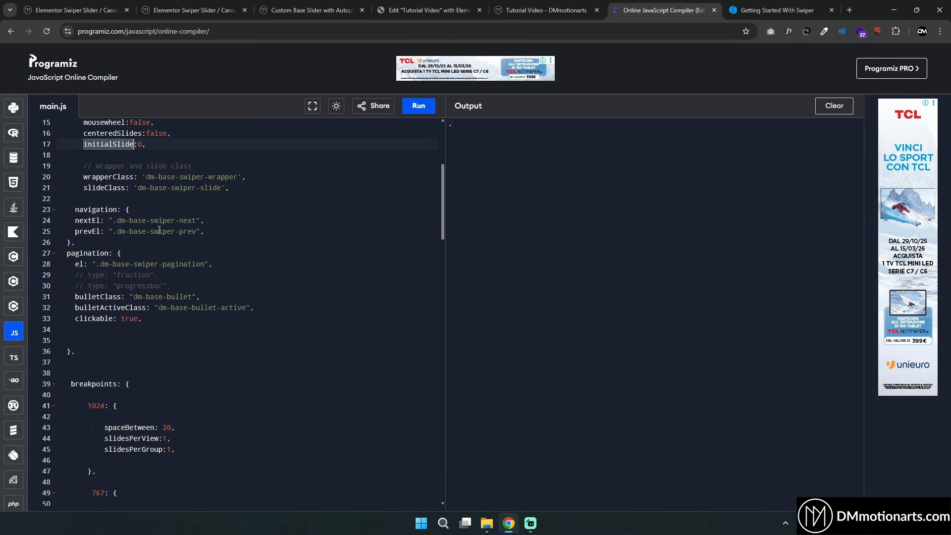
{"action": "scroll", "coordinate": [159, 231], "scroll_direction": "down", "scroll_amount": 2}
{"action": "scroll", "coordinate": [104, 221], "scroll_direction": "up", "scroll_amount": 2}
{"action": "left_click_drag", "start_coordinate": [76, 171], "coordinate": [268, 198]}
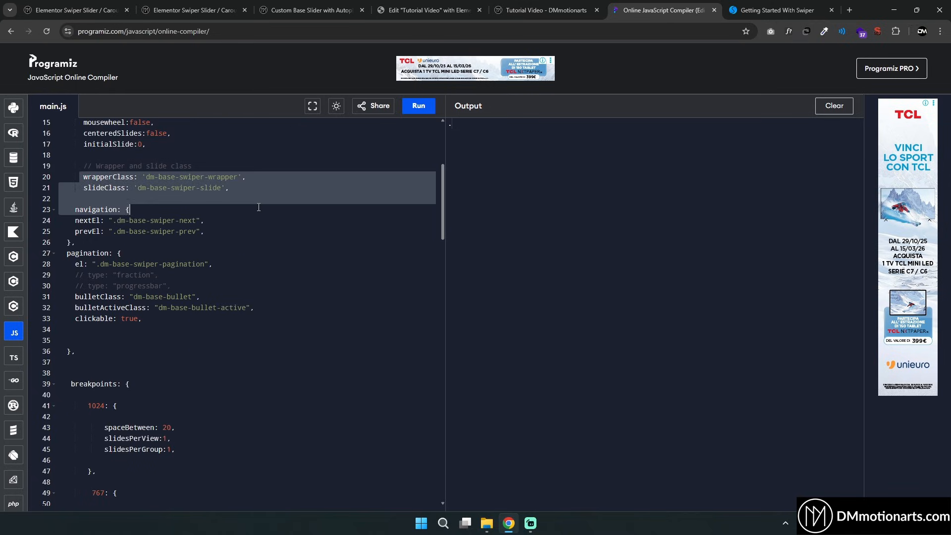
{"action": "left_click", "coordinate": [267, 198]}
{"action": "left_click_drag", "start_coordinate": [80, 177], "coordinate": [314, 167]}
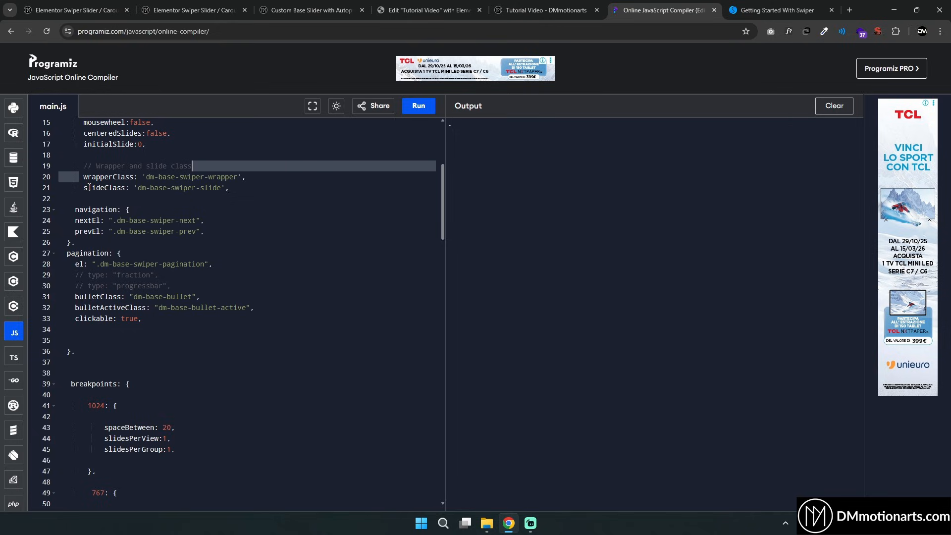
{"action": "left_click_drag", "start_coordinate": [80, 188], "coordinate": [266, 187]}
{"action": "left_click", "coordinate": [266, 188]}
{"action": "left_click_drag", "start_coordinate": [60, 209], "coordinate": [205, 231]}
{"action": "left_click", "coordinate": [205, 231]}
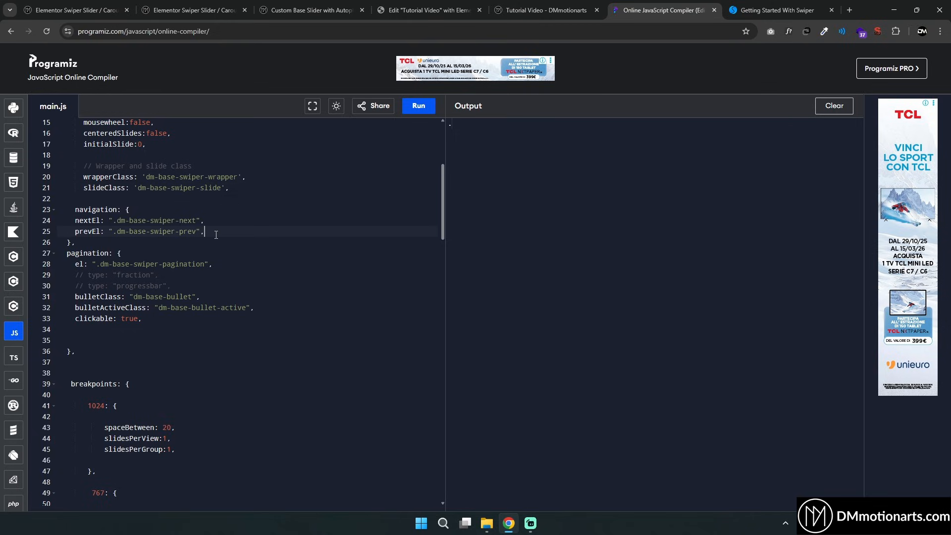
Highlight the pagination's bulletClass and bulletActiveClass options in the compiler code
{"action": "scroll", "coordinate": [127, 227], "scroll_direction": "down", "scroll_amount": 2}
{"action": "left_click_drag", "start_coordinate": [65, 196], "coordinate": [213, 204]}
{"action": "left_click", "coordinate": [213, 205]}
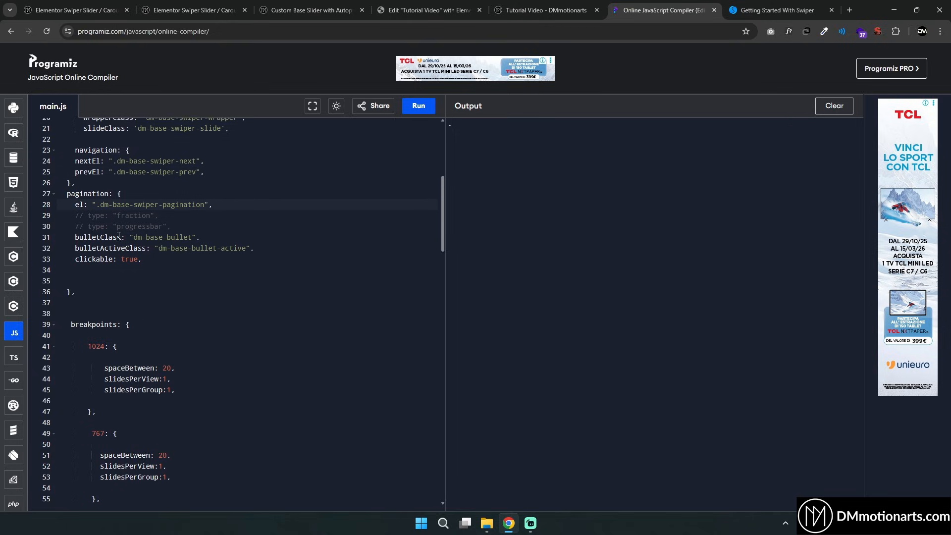
{"action": "left_click_drag", "start_coordinate": [69, 238], "coordinate": [273, 251]}
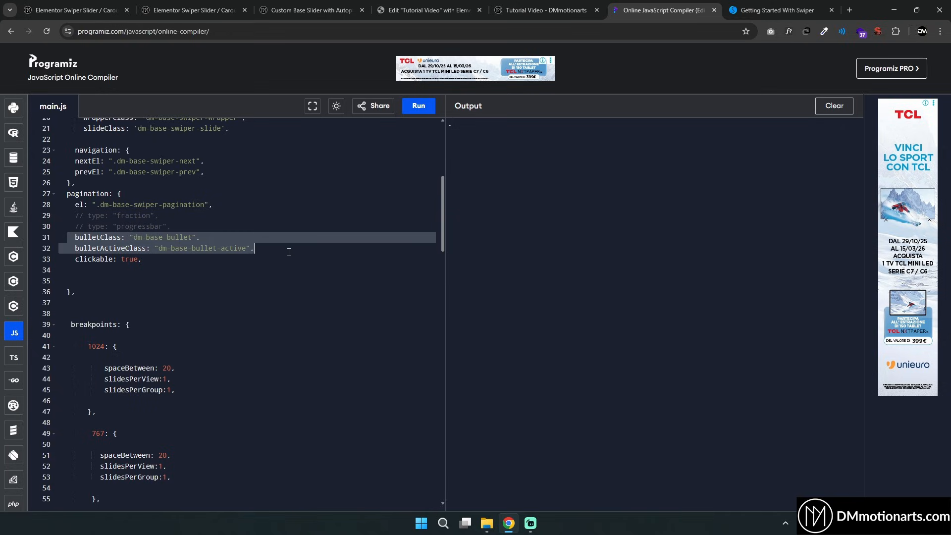
{"action": "left_click", "coordinate": [290, 252]}
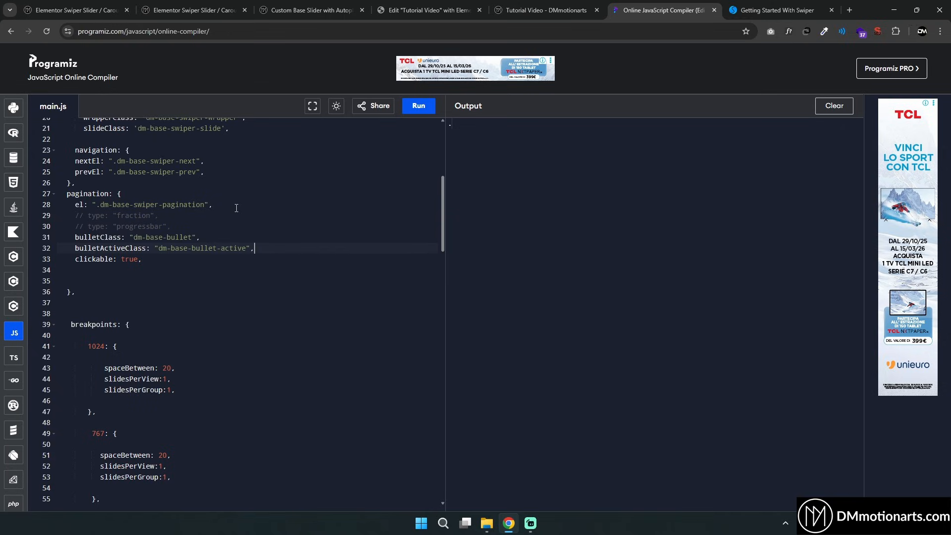
Compare the bullet active class with the preview page by selecting the second pagination bullet
{"action": "left_click", "coordinate": [568, 12]}
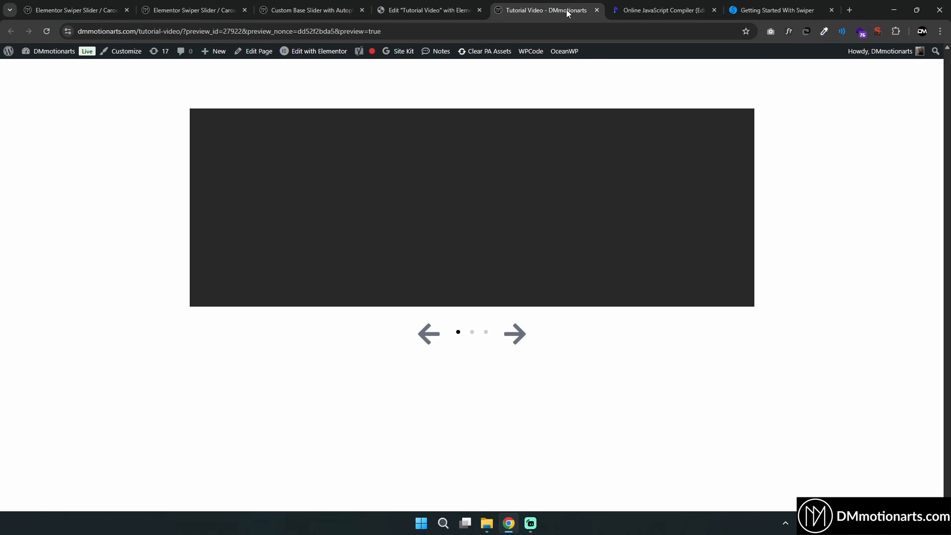
{"action": "left_click", "coordinate": [653, 10]}
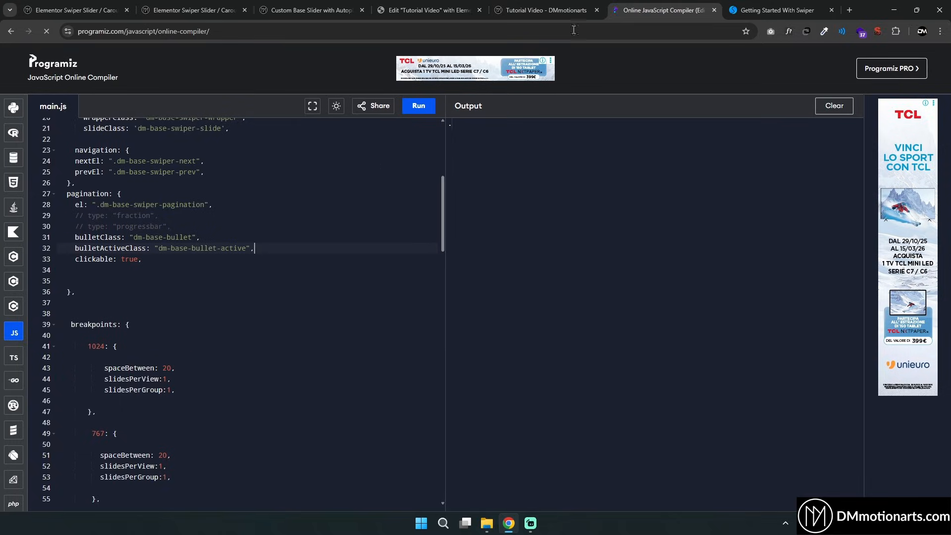
{"action": "left_click", "coordinate": [595, 3]}
{"action": "left_click", "coordinate": [679, 4]}
{"action": "left_click_drag", "start_coordinate": [137, 239], "coordinate": [246, 248]}
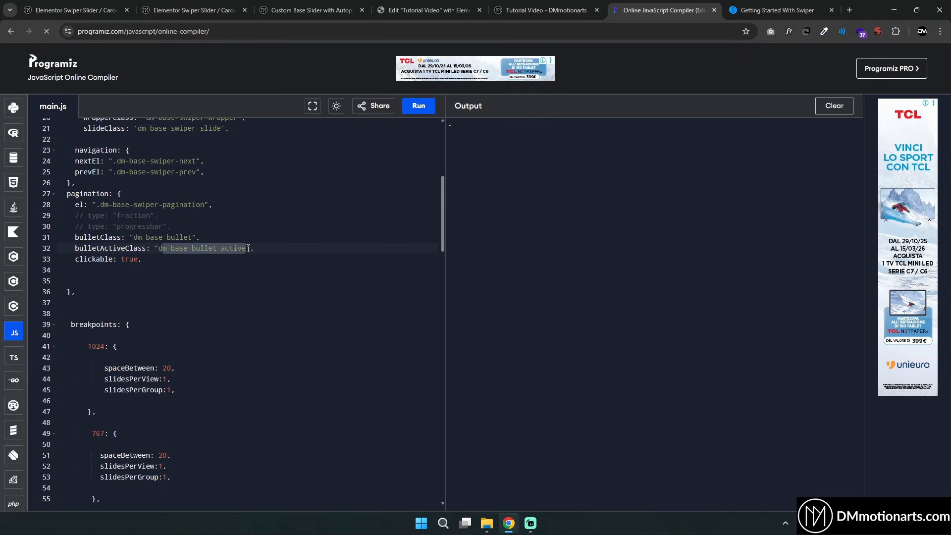
{"action": "left_click", "coordinate": [547, 7]}
{"action": "left_click", "coordinate": [472, 333]}
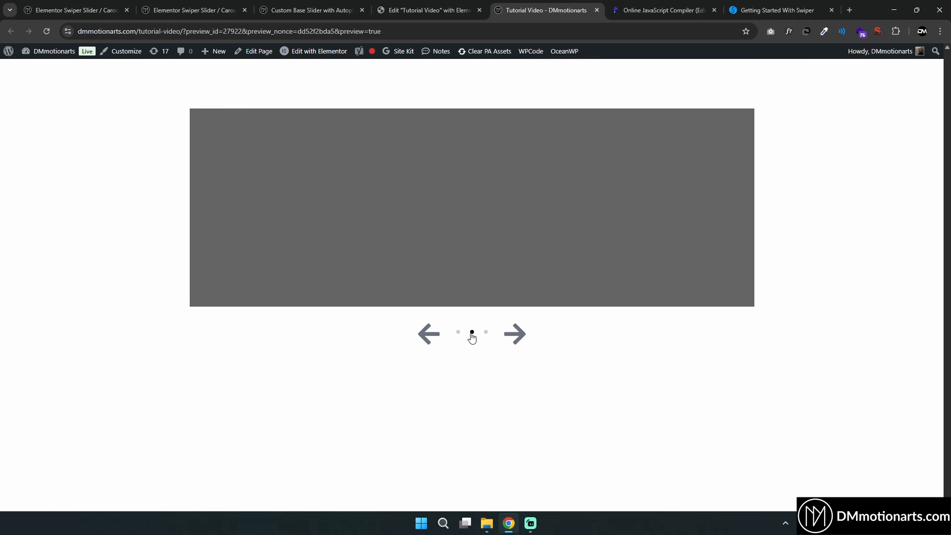
{"action": "left_click", "coordinate": [649, 9]}
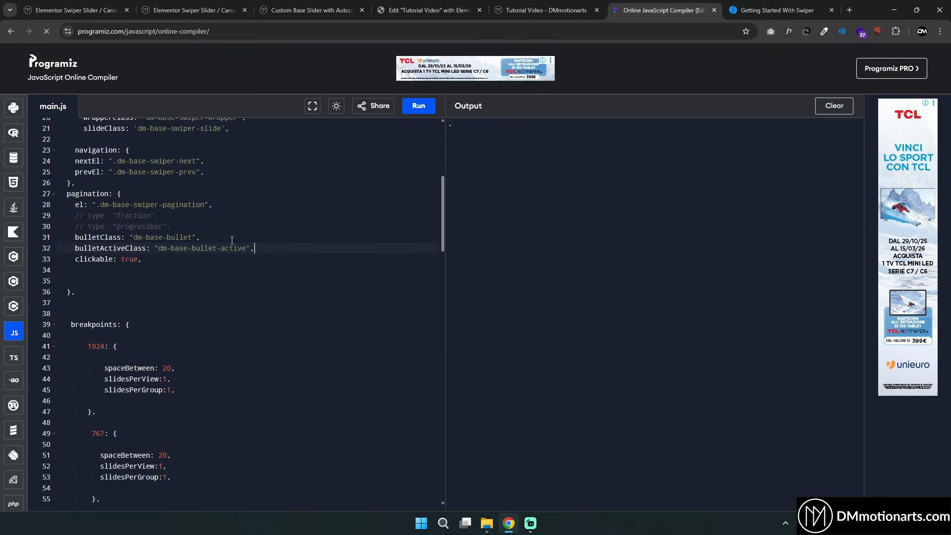
Highlight the clickable option and the 1024 breakpoint's spaceBetween, slidesPerView and slidesPerGroup settings
{"action": "double_click", "coordinate": [127, 260]}
{"action": "scroll", "coordinate": [265, 241], "scroll_direction": "down", "scroll_amount": 3}
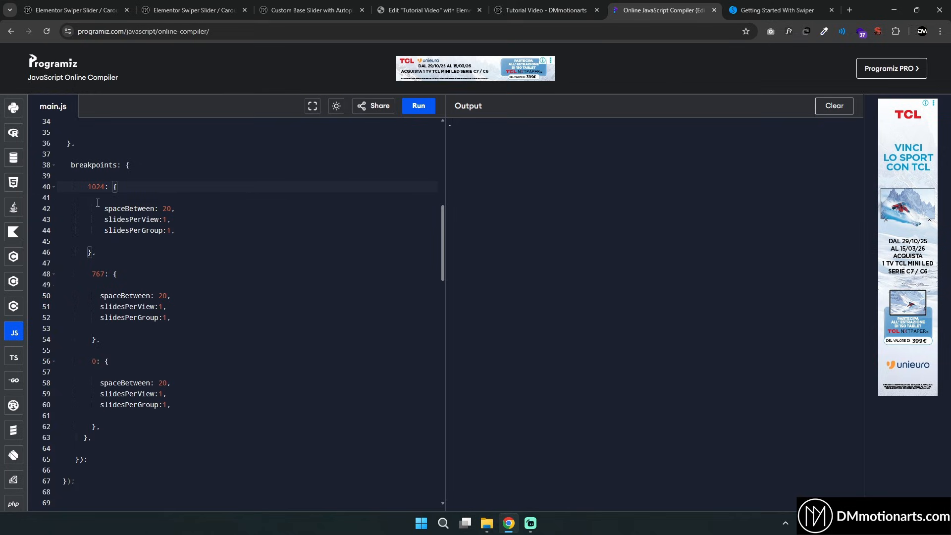
{"action": "left_click_drag", "start_coordinate": [104, 209], "coordinate": [192, 209]}
{"action": "left_click_drag", "start_coordinate": [101, 220], "coordinate": [194, 220]}
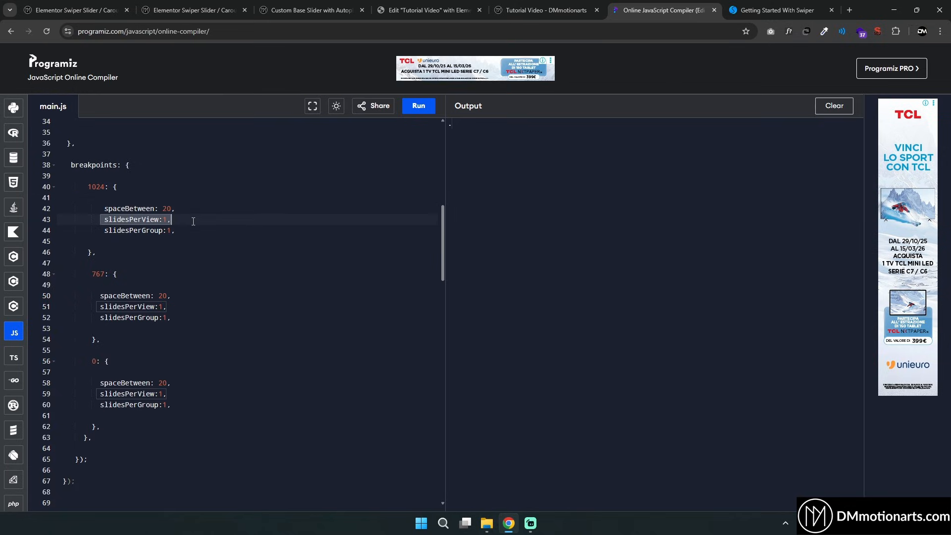
{"action": "left_click_drag", "start_coordinate": [102, 232], "coordinate": [206, 232]}
{"action": "left_click", "coordinate": [206, 232]}
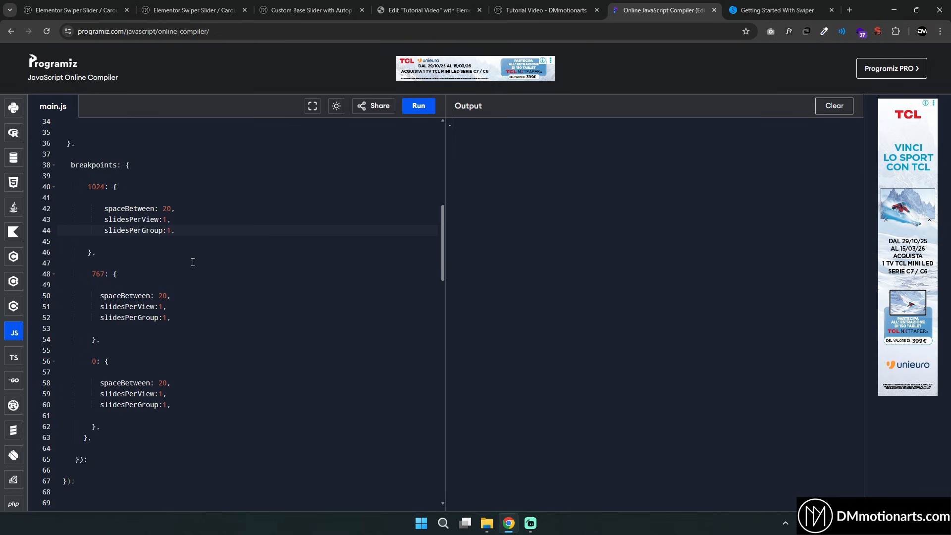
{"action": "left_click_drag", "start_coordinate": [105, 208], "coordinate": [174, 208]}
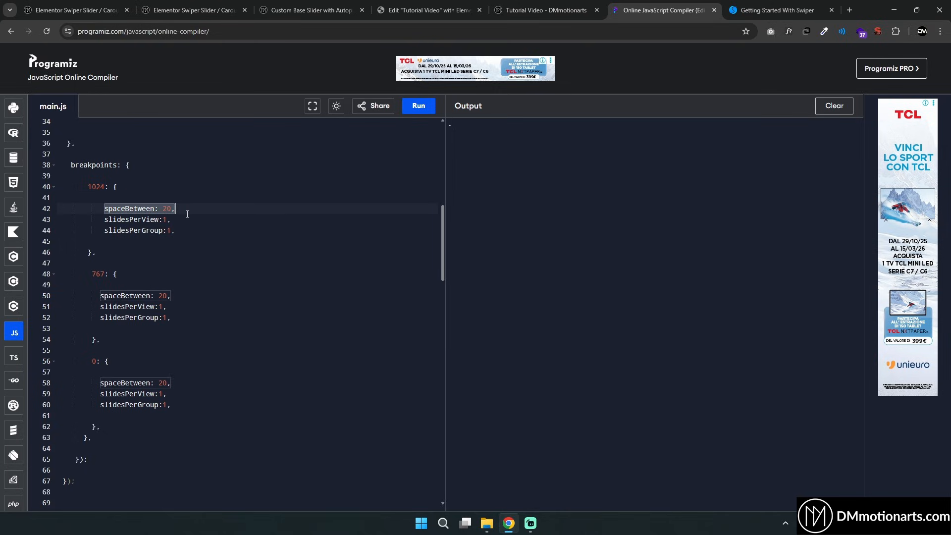
{"action": "left_click", "coordinate": [190, 212]}
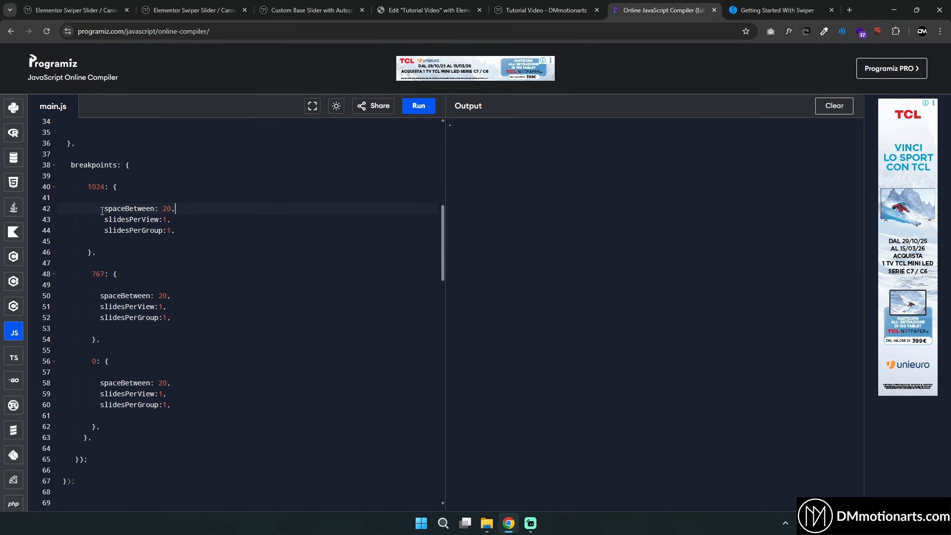
{"action": "left_click_drag", "start_coordinate": [102, 211], "coordinate": [177, 208]}
Try adding spaceBetween: 20 to the main Swiper options after initialSlide
{"action": "scroll", "coordinate": [188, 272], "scroll_direction": "up", "scroll_amount": 7}
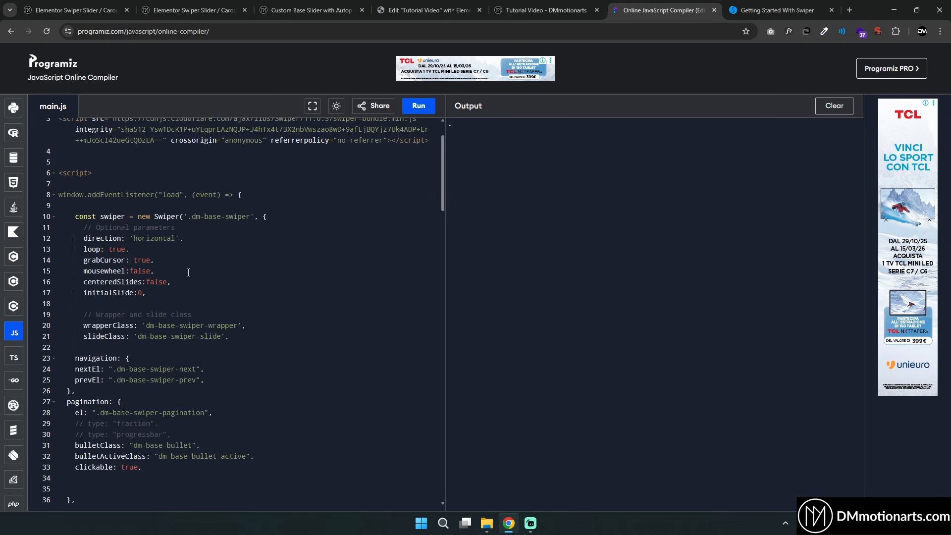
{"action": "key", "text": "Return"}
{"action": "type", "text": "spaceBetween:20,"}
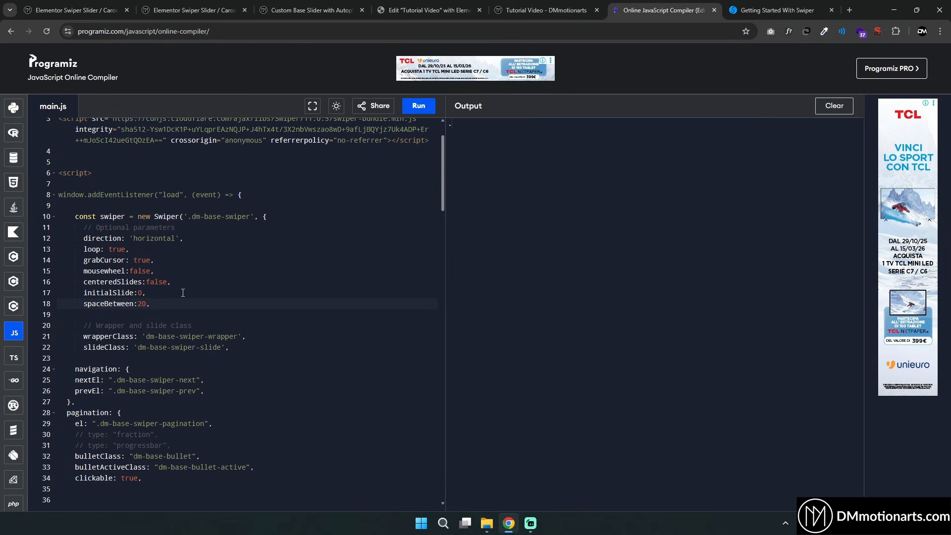
{"action": "key", "text": "BackSpace"}
{"action": "key", "text": "BackSpace"}
{"action": "key", "text": "BackSpace"}
{"action": "key", "text": "BackSpace"}
{"action": "key", "text": "BackSpace"}
{"action": "key", "text": "BackSpace"}
{"action": "key", "text": "BackSpace"}
{"action": "key", "text": "BackSpace"}
{"action": "key", "text": "BackSpace"}
{"action": "key", "text": "BackSpace"}
{"action": "key", "text": "BackSpace"}
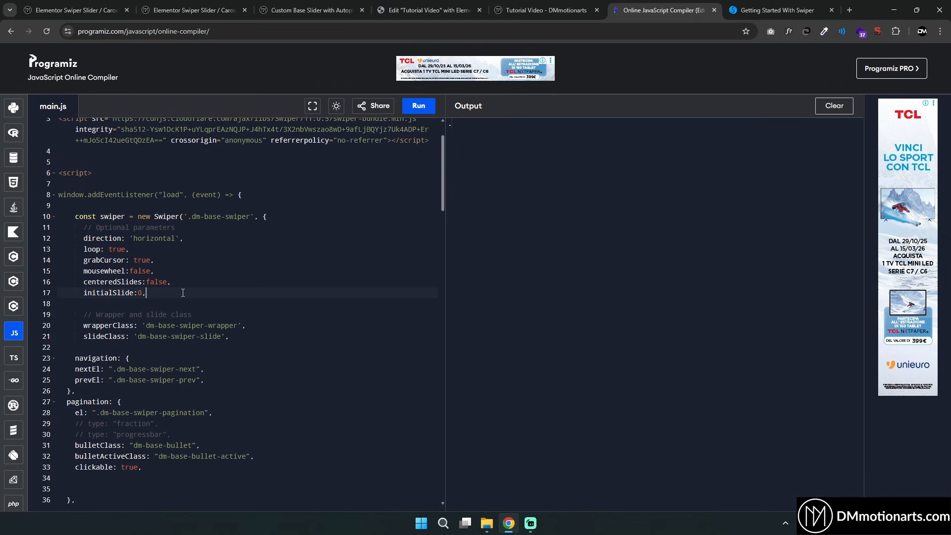
Highlight the main options and the spaceBetween setting in each of the 1024, 767 and 0 breakpoints
{"action": "left_click_drag", "start_coordinate": [84, 238], "coordinate": [204, 291]}
{"action": "left_click", "coordinate": [204, 292]}
{"action": "scroll", "coordinate": [201, 341], "scroll_direction": "down", "scroll_amount": 11}
{"action": "double_click", "coordinate": [119, 238]}
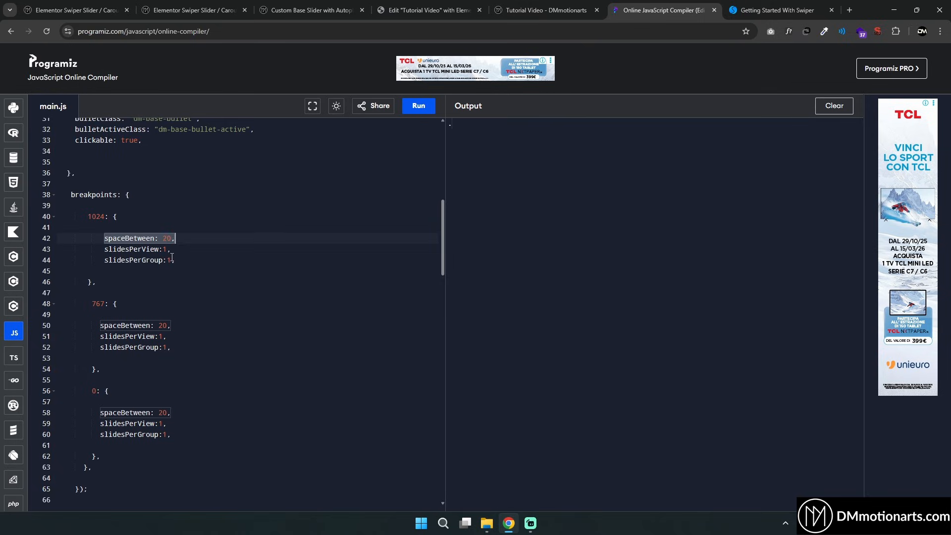
{"action": "double_click", "coordinate": [123, 326]}
{"action": "double_click", "coordinate": [124, 413]}
{"action": "left_click", "coordinate": [182, 411]}
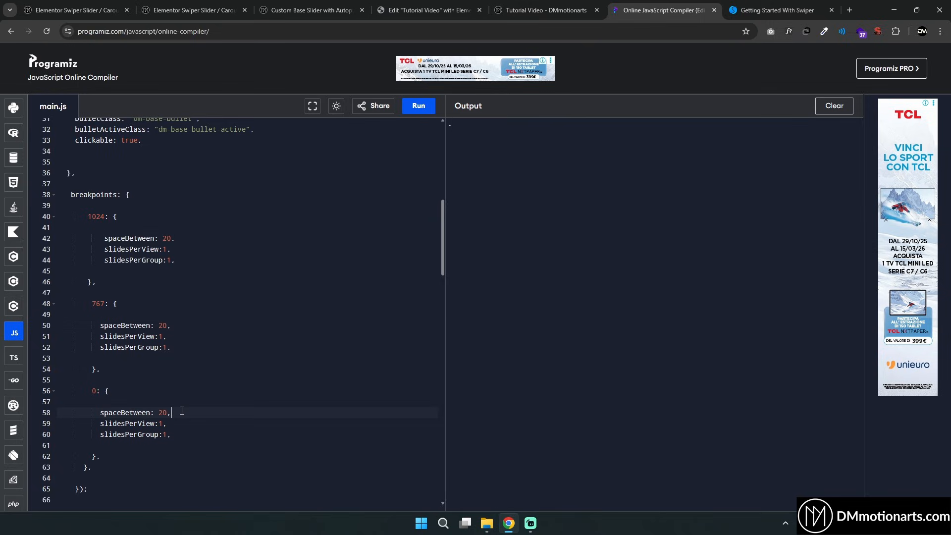
{"action": "left_click", "coordinate": [171, 238]}
{"action": "scroll", "coordinate": [174, 383], "scroll_direction": "down", "scroll_amount": 1}
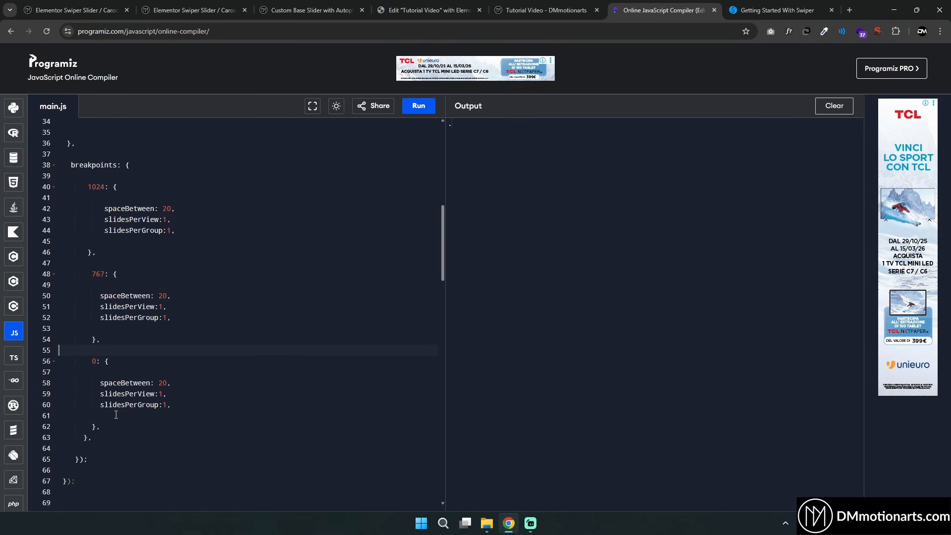
{"action": "left_click_drag", "start_coordinate": [89, 363], "coordinate": [112, 363]}
{"action": "left_click", "coordinate": [120, 363]}
Select the outer Container and check the layout in tablet, mobile and desktop responsive modes
{"action": "left_click", "coordinate": [427, 10]}
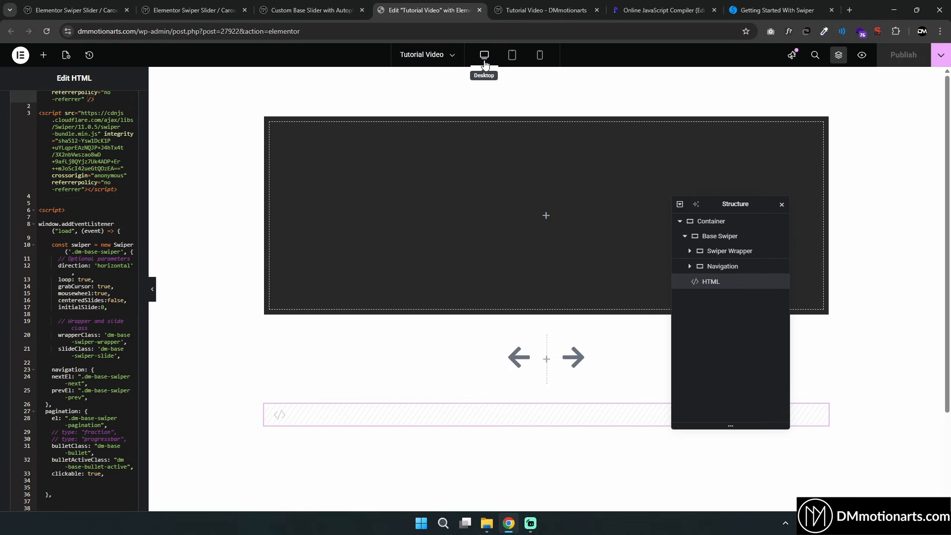
{"action": "left_click", "coordinate": [512, 57]}
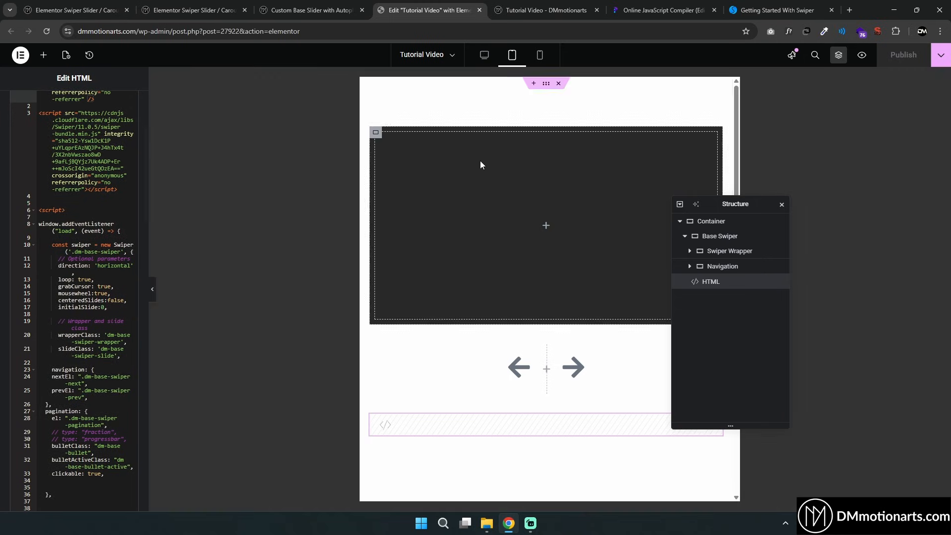
{"action": "left_click", "coordinate": [694, 221]}
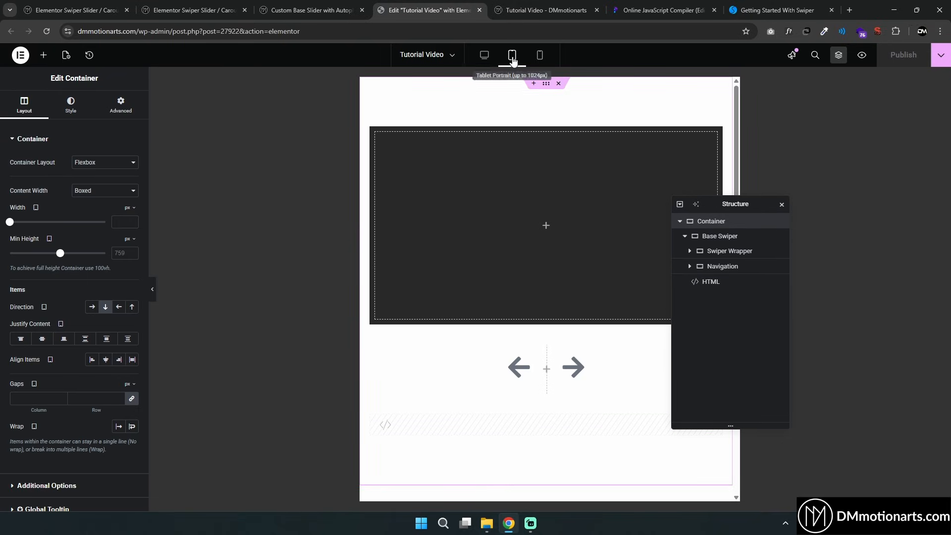
{"action": "left_click", "coordinate": [544, 56]}
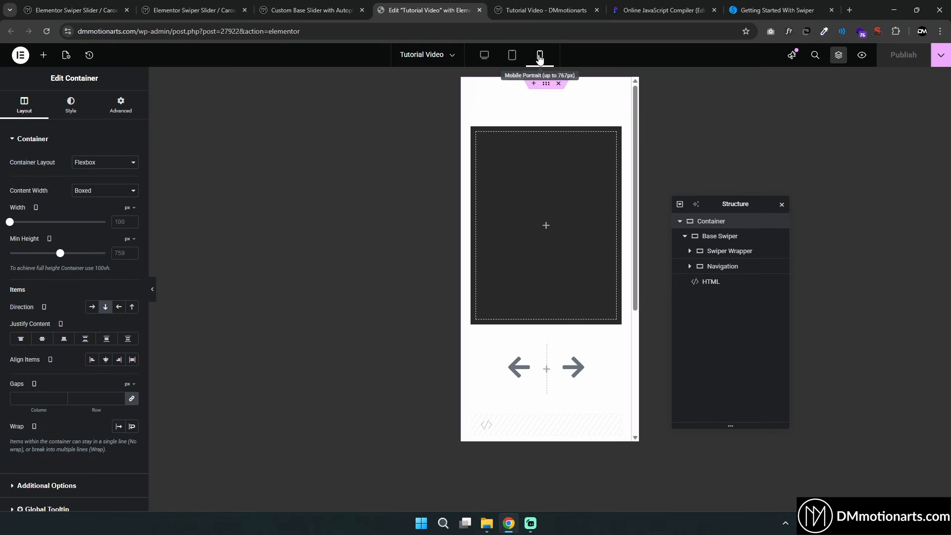
{"action": "left_click", "coordinate": [488, 56]}
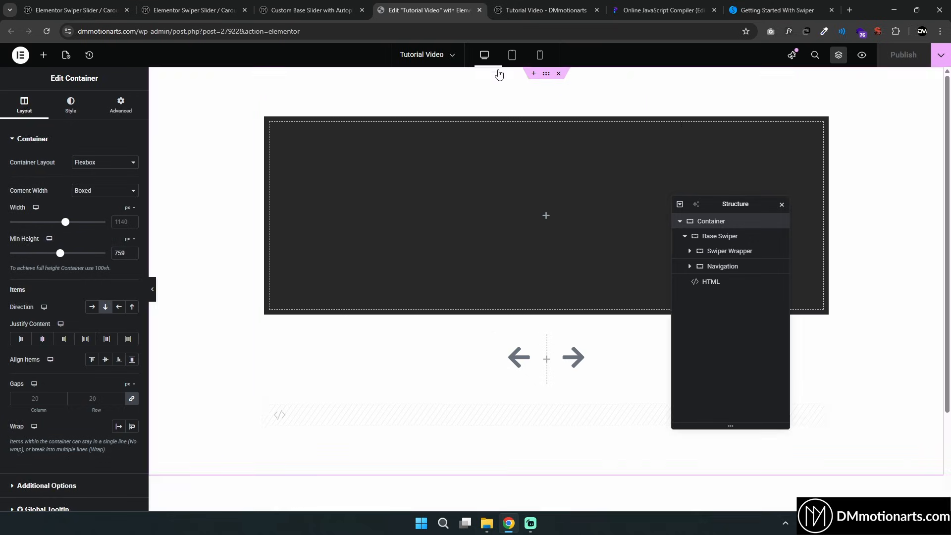
Highlight the 1024, 0 and 767 breakpoint blocks in the compiler code, then return to the page preview
{"action": "left_click", "coordinate": [664, 10]}
{"action": "scroll", "coordinate": [103, 380], "scroll_direction": "down", "scroll_amount": 1}
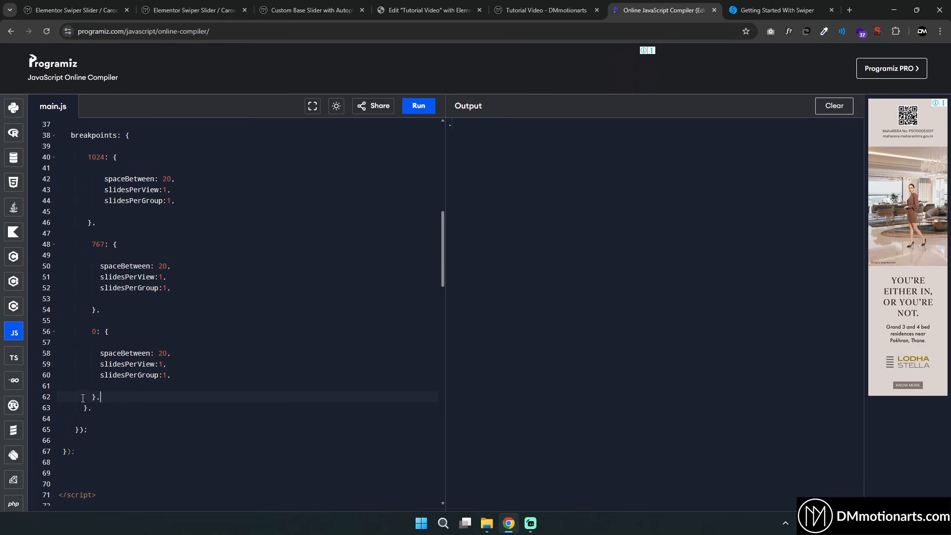
{"action": "left_click_drag", "start_coordinate": [100, 397], "coordinate": [85, 157]}
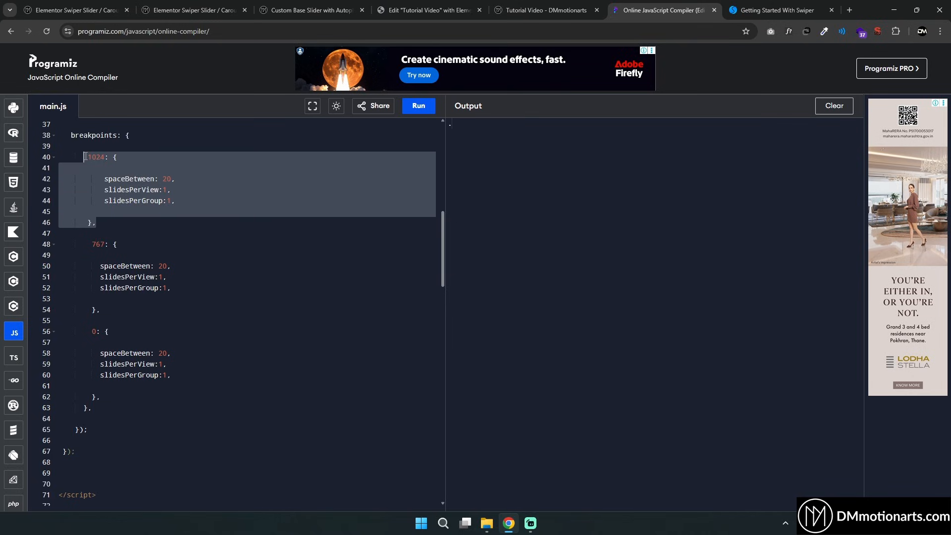
{"action": "left_click", "coordinate": [84, 157]}
{"action": "left_click_drag", "start_coordinate": [92, 333], "coordinate": [100, 334]}
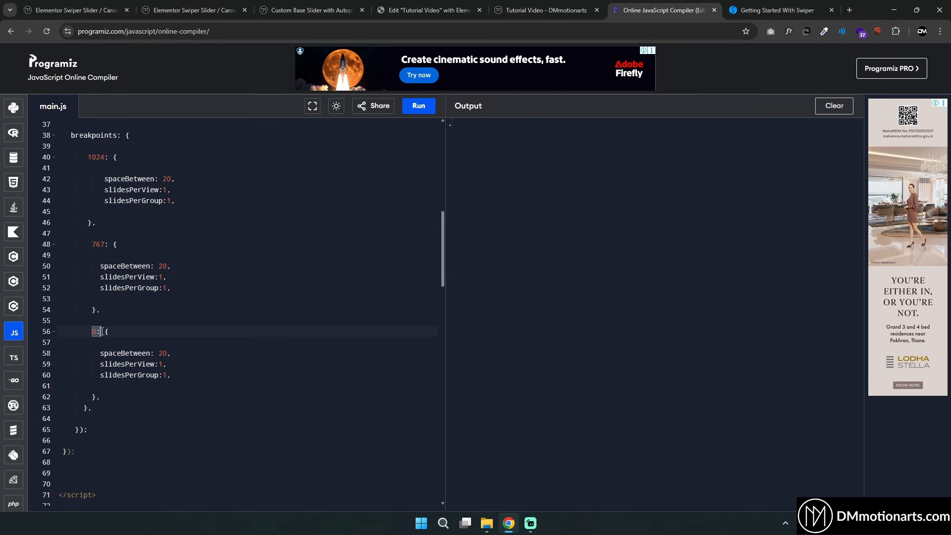
{"action": "left_click_drag", "start_coordinate": [93, 248], "coordinate": [144, 310]}
{"action": "left_click", "coordinate": [146, 309]}
{"action": "double_click", "coordinate": [94, 244]}
{"action": "left_click", "coordinate": [103, 244]}
{"action": "left_click_drag", "start_coordinate": [89, 160], "coordinate": [168, 219]}
{"action": "left_click", "coordinate": [168, 219]}
{"action": "left_click", "coordinate": [534, 11]}
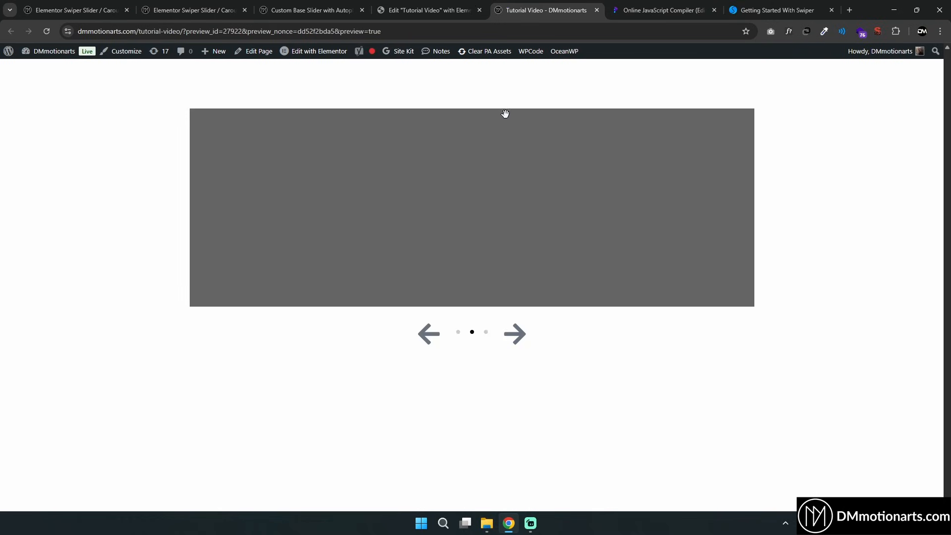
Highlight the 767 and 1024 breakpoint blocks and the slidesPerView value in the compiler code
{"action": "key", "text": "ctrl+shift+Tab"}
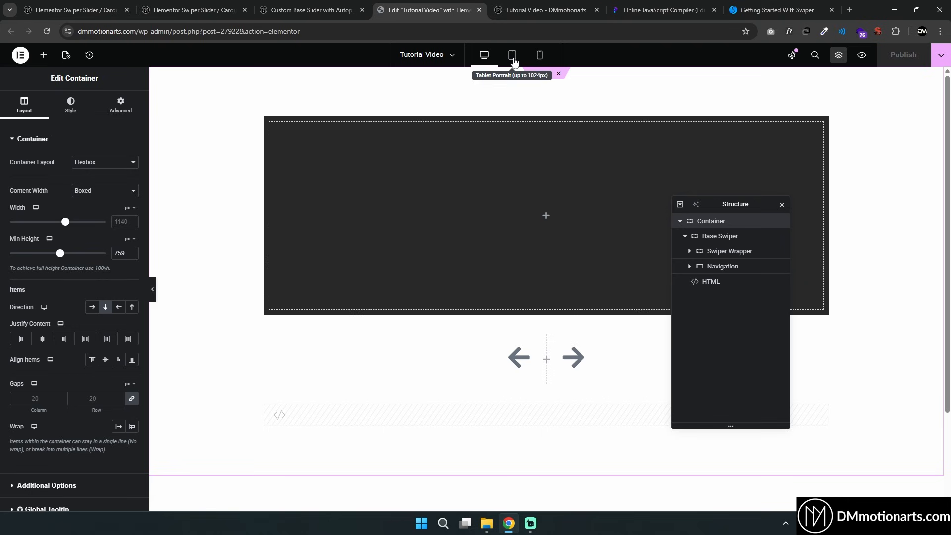
{"action": "left_click", "coordinate": [640, 5]}
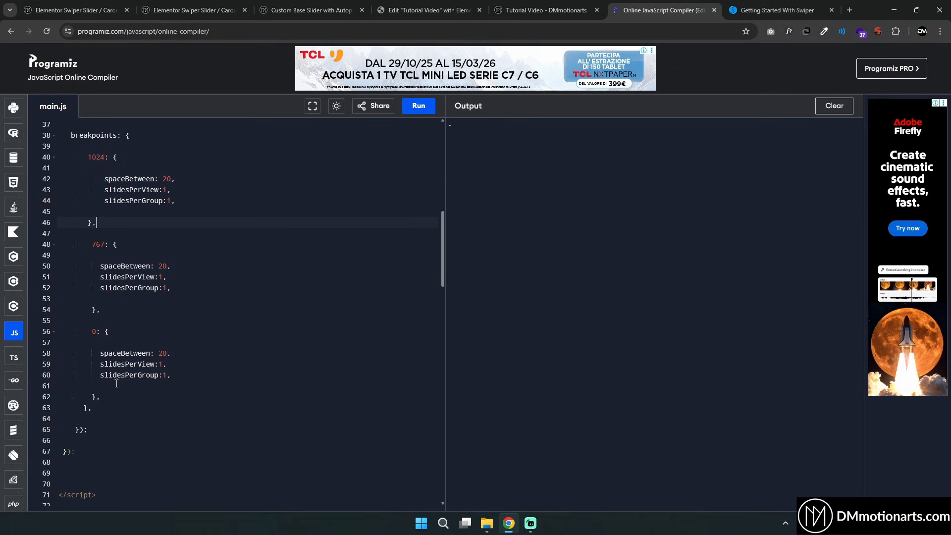
{"action": "left_click_drag", "start_coordinate": [113, 396], "coordinate": [92, 266]}
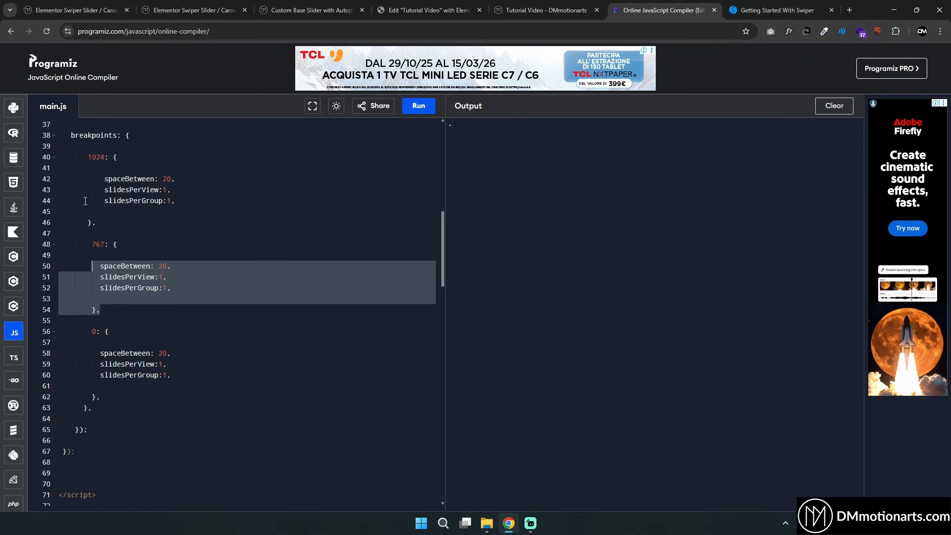
{"action": "left_click_drag", "start_coordinate": [91, 169], "coordinate": [116, 210]}
{"action": "left_click", "coordinate": [163, 179]}
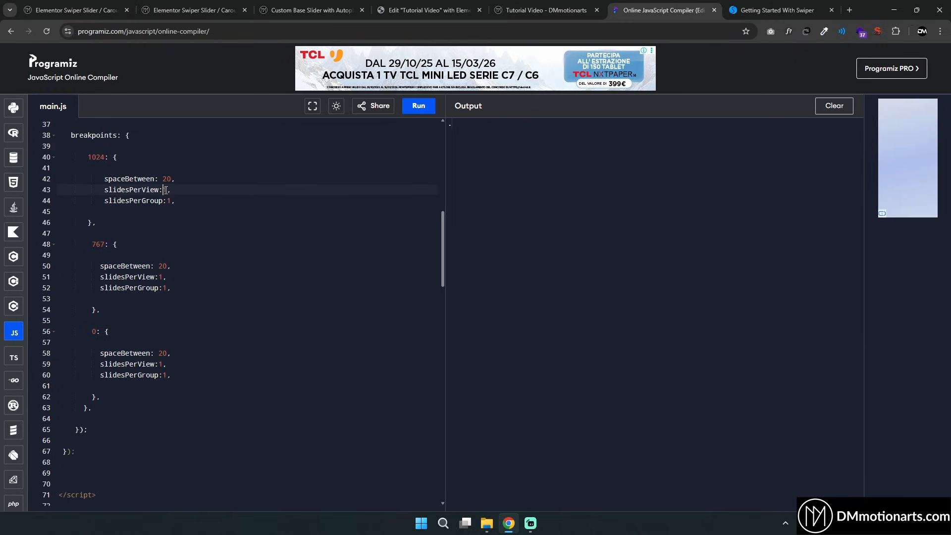
{"action": "left_click", "coordinate": [199, 193]}
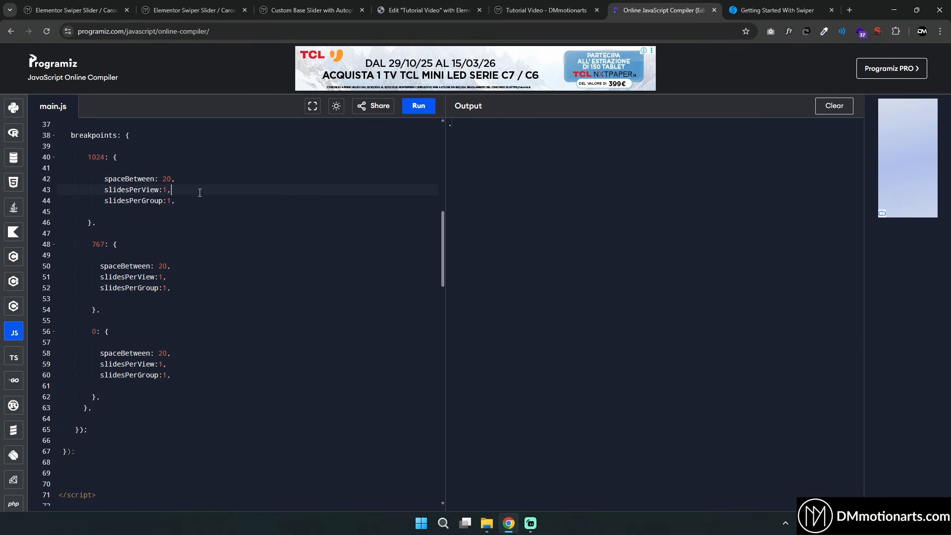
{"action": "double_click", "coordinate": [165, 189]}
{"action": "left_click", "coordinate": [433, 10]}
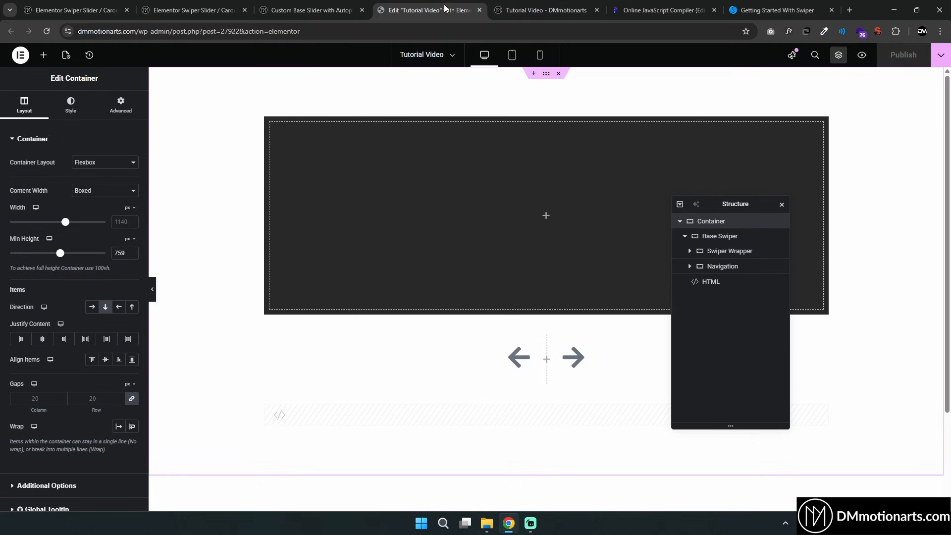
Expand the Swiper Wrapper and toggle the slides' visibility to preview each slide in the editor
{"action": "left_click", "coordinate": [689, 251]}
{"action": "left_click", "coordinate": [727, 296]}
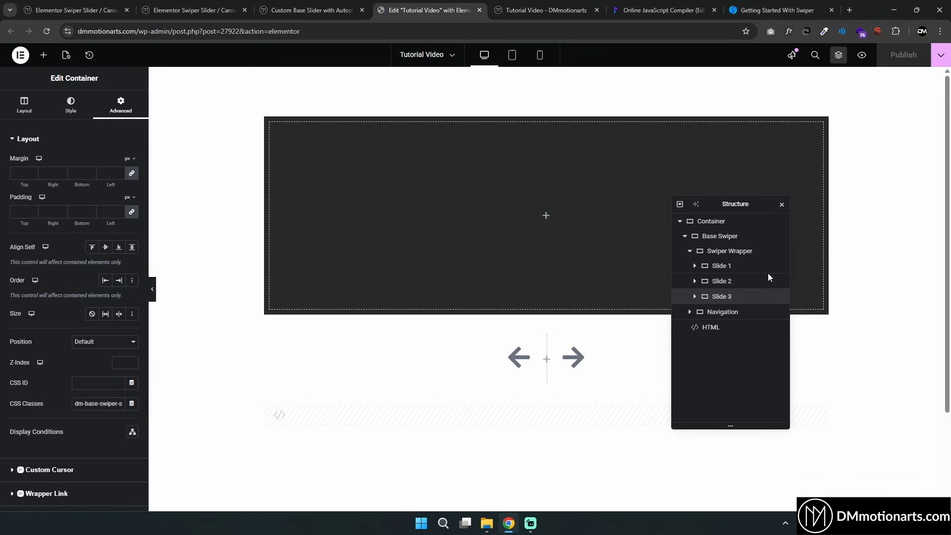
{"action": "left_click", "coordinate": [779, 265]}
{"action": "left_click", "coordinate": [778, 281]}
{"action": "left_click", "coordinate": [779, 281]}
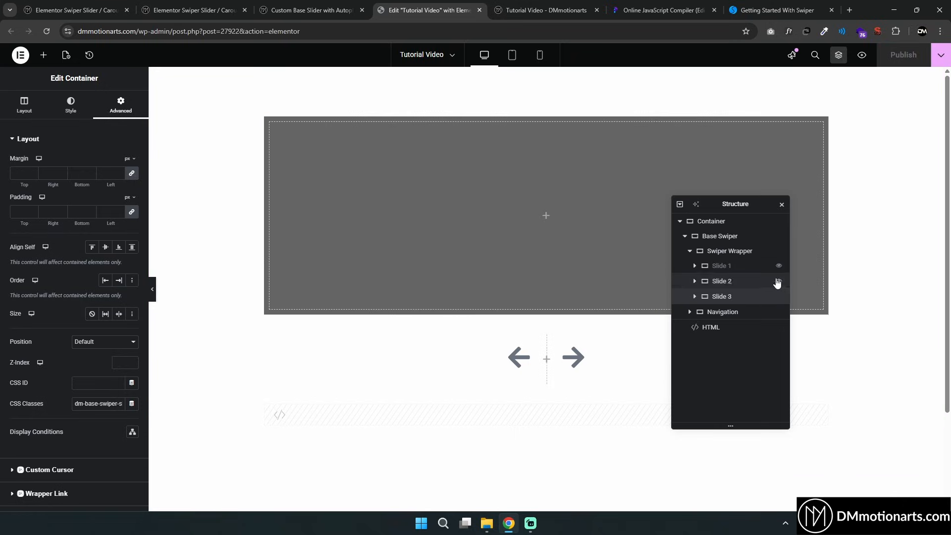
{"action": "left_click", "coordinate": [779, 266]}
{"action": "left_click", "coordinate": [779, 267]}
{"action": "left_click", "coordinate": [779, 280]}
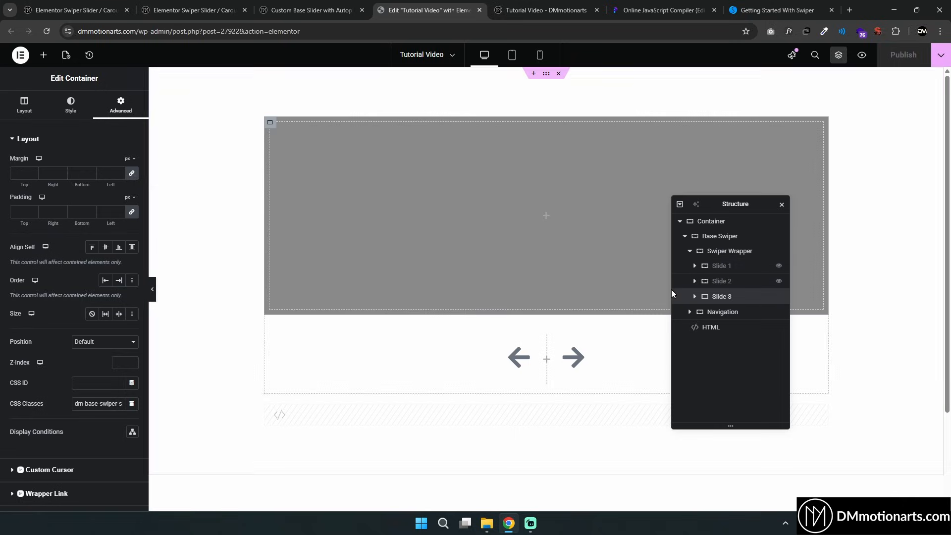
{"action": "left_click", "coordinate": [779, 297]}
{"action": "left_click", "coordinate": [779, 297]}
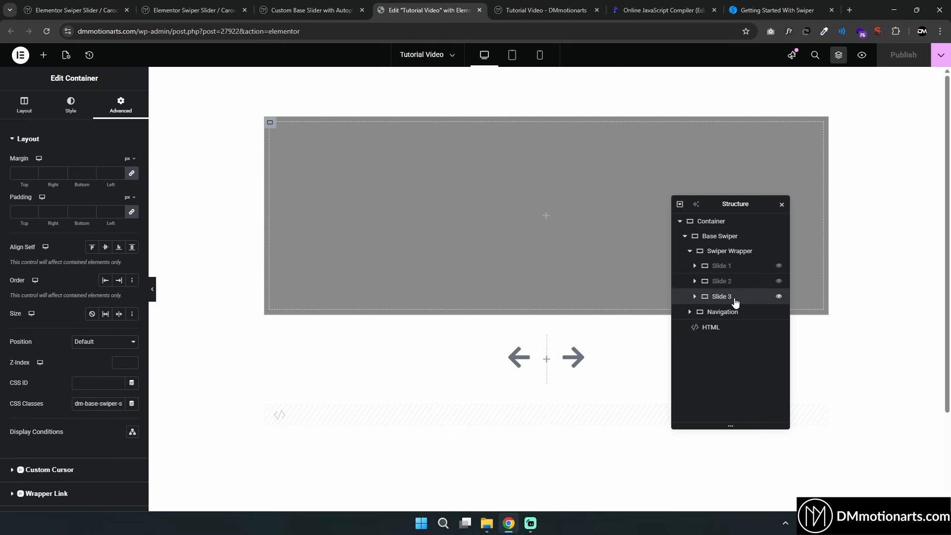
Duplicate Slide 3 three times and rename the copies Slide 4, Slide 5 and Slide 6
{"action": "left_click", "coordinate": [738, 298]}
{"action": "key", "text": "ctrl+d"}
{"action": "key", "text": "ctrl+d"}
{"action": "key", "text": "ctrl+d"}
{"action": "left_click", "coordinate": [734, 321]}
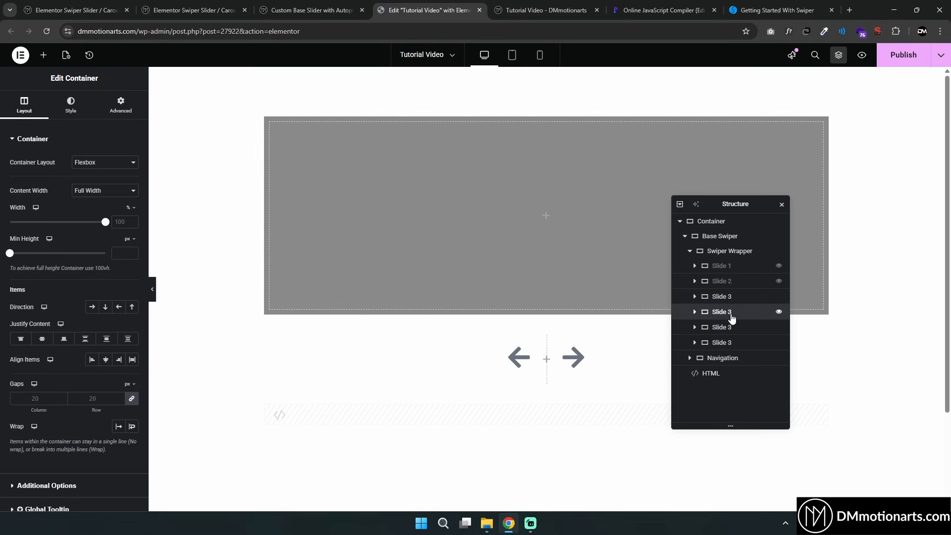
{"action": "double_click", "coordinate": [738, 317]}
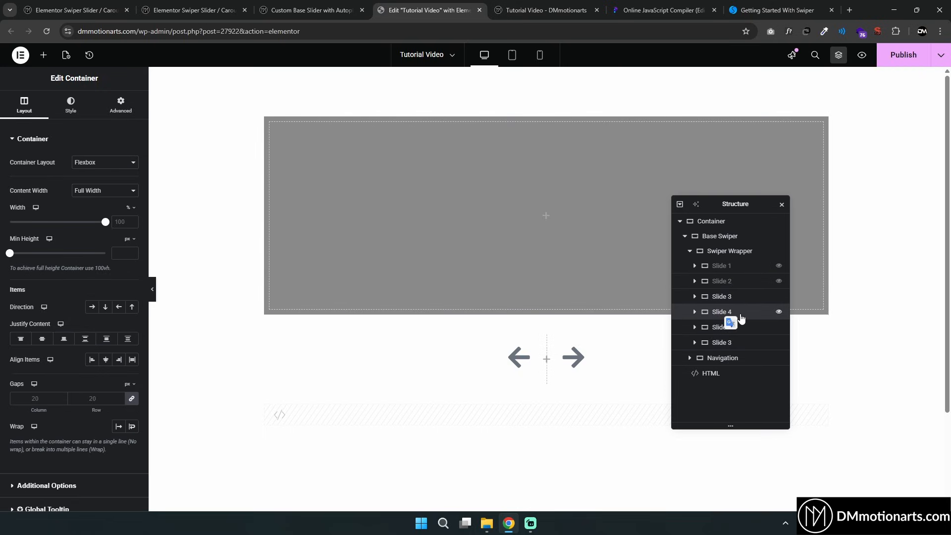
{"action": "left_click", "coordinate": [887, 63]}
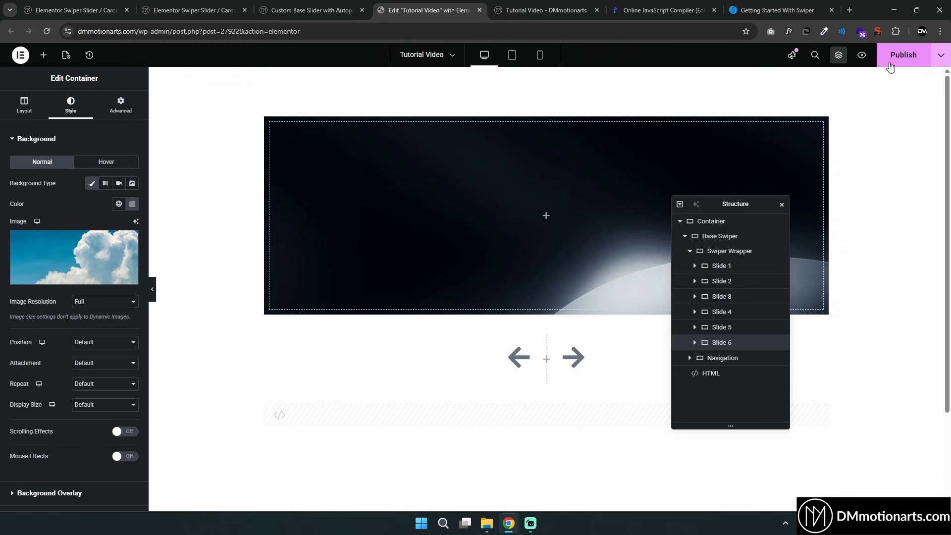
Toggle each of the six slides' visibility in turn to preview their background images
{"action": "left_click", "coordinate": [737, 270]}
{"action": "left_click", "coordinate": [728, 281]}
{"action": "left_click", "coordinate": [728, 313]}
{"action": "left_click", "coordinate": [778, 268]}
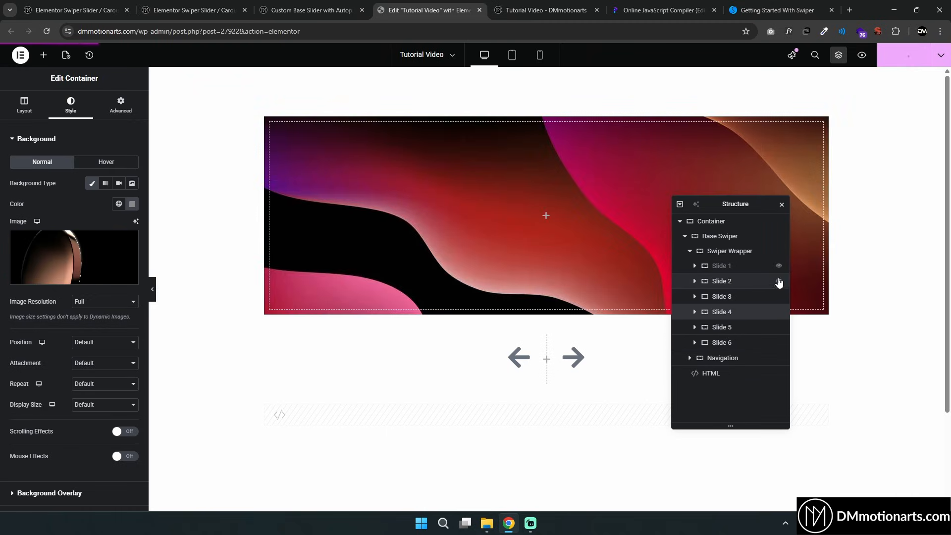
{"action": "left_click", "coordinate": [779, 281]}
{"action": "left_click", "coordinate": [779, 296]}
{"action": "left_click", "coordinate": [779, 312]}
{"action": "left_click", "coordinate": [779, 327]}
{"action": "left_click", "coordinate": [778, 342]}
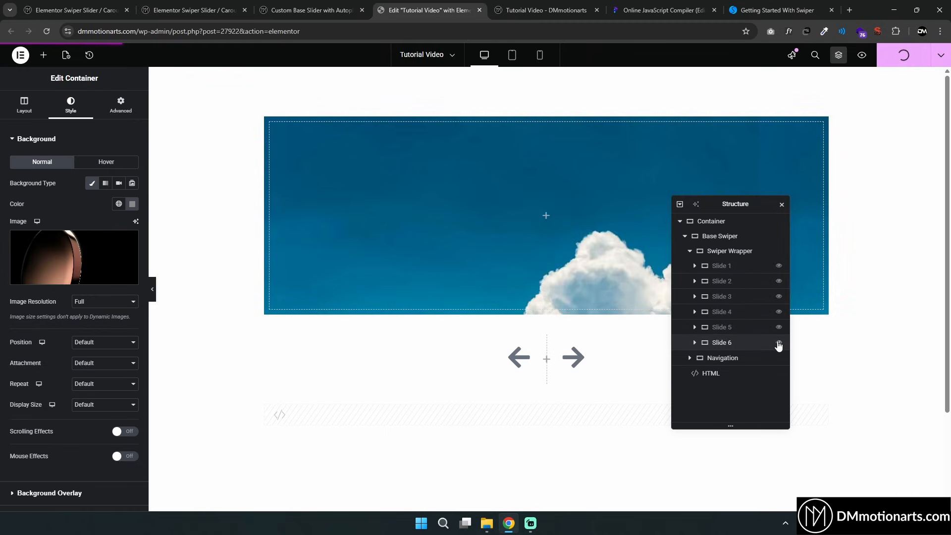
{"action": "left_click", "coordinate": [778, 343]}
{"action": "left_click", "coordinate": [779, 327]}
{"action": "left_click", "coordinate": [779, 312]}
{"action": "left_click", "coordinate": [779, 296]}
{"action": "left_click", "coordinate": [779, 281]}
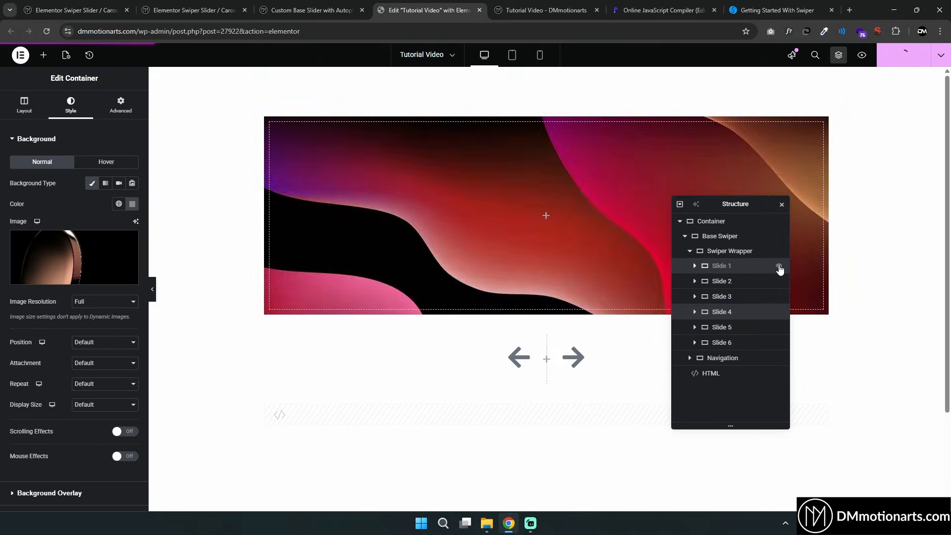
{"action": "left_click", "coordinate": [779, 266]}
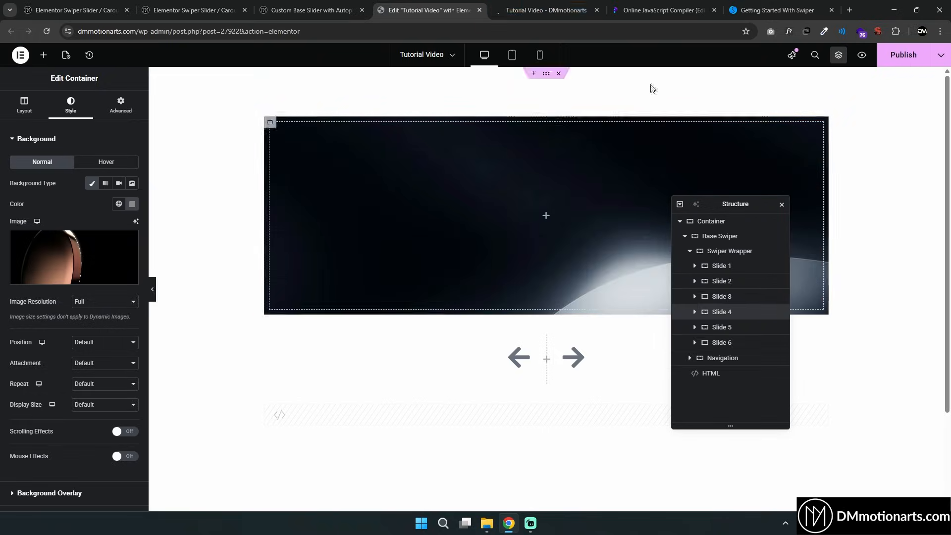
Set Slide 5's background display size to Cover
{"action": "key", "text": "ctrl+Tab"}
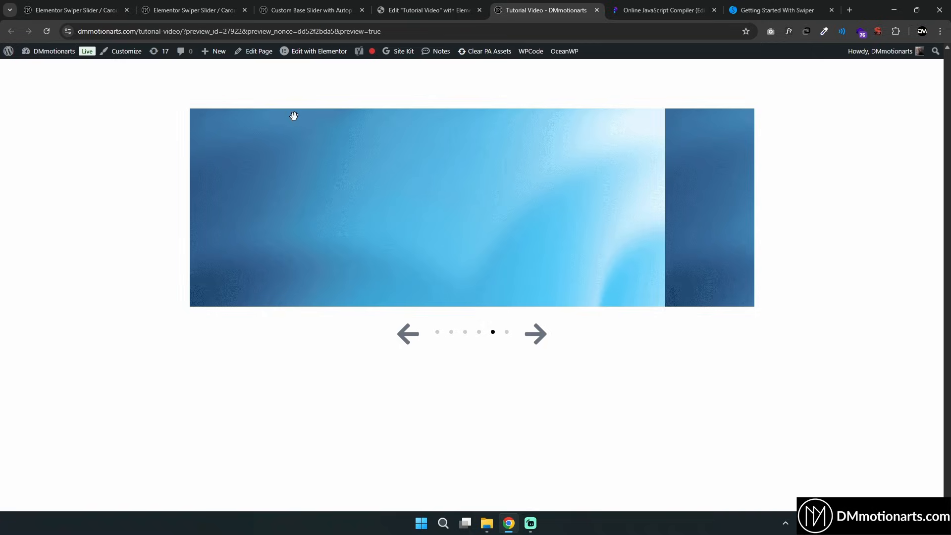
{"action": "left_click", "coordinate": [451, 4]}
{"action": "left_click", "coordinate": [724, 327]}
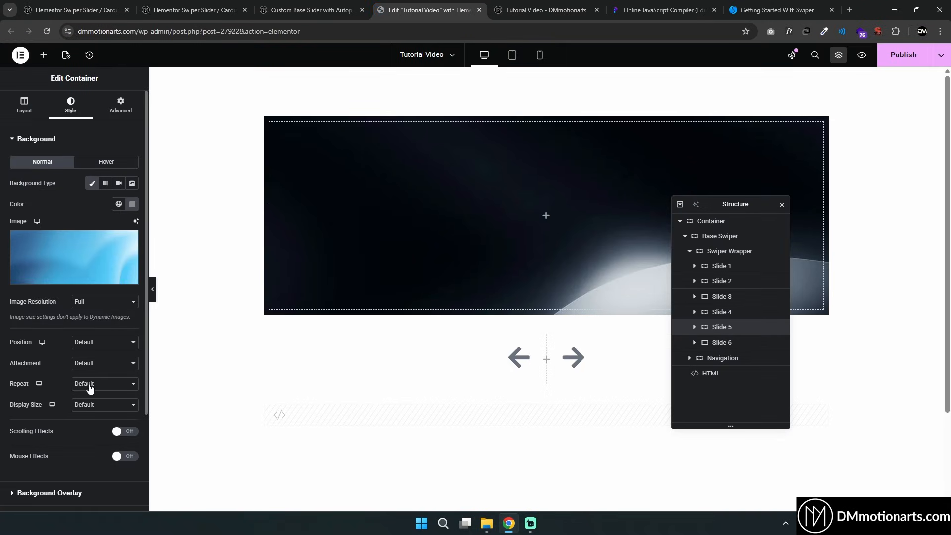
{"action": "left_click", "coordinate": [89, 404]}
{"action": "left_click", "coordinate": [89, 443]}
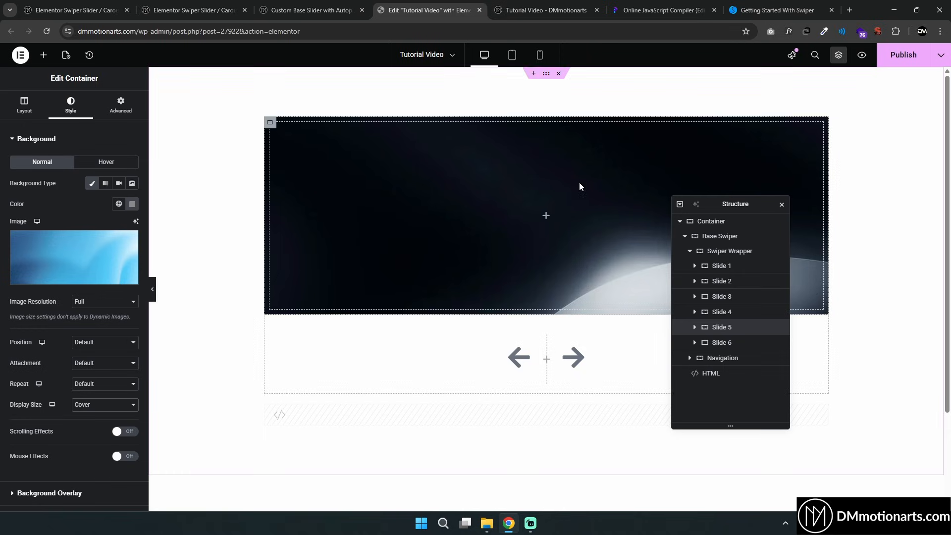
In the HTML code, set slidesPerView to 3 at the 1024 breakpoint and 2 at 767, then update the page
{"action": "left_click", "coordinate": [711, 374]}
{"action": "scroll", "coordinate": [95, 215], "scroll_direction": "down", "scroll_amount": 3}
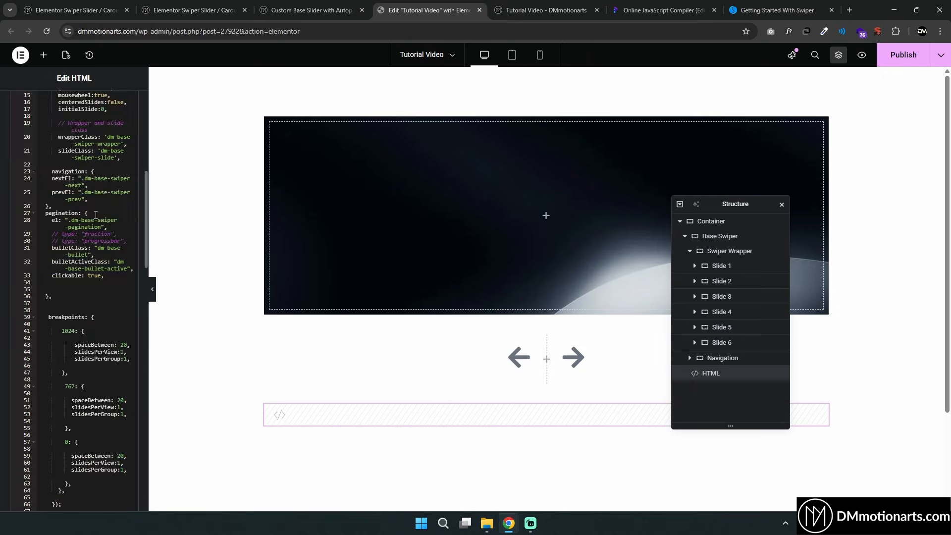
{"action": "scroll", "coordinate": [109, 217], "scroll_direction": "down", "scroll_amount": 3}
{"action": "left_click", "coordinate": [123, 204]}
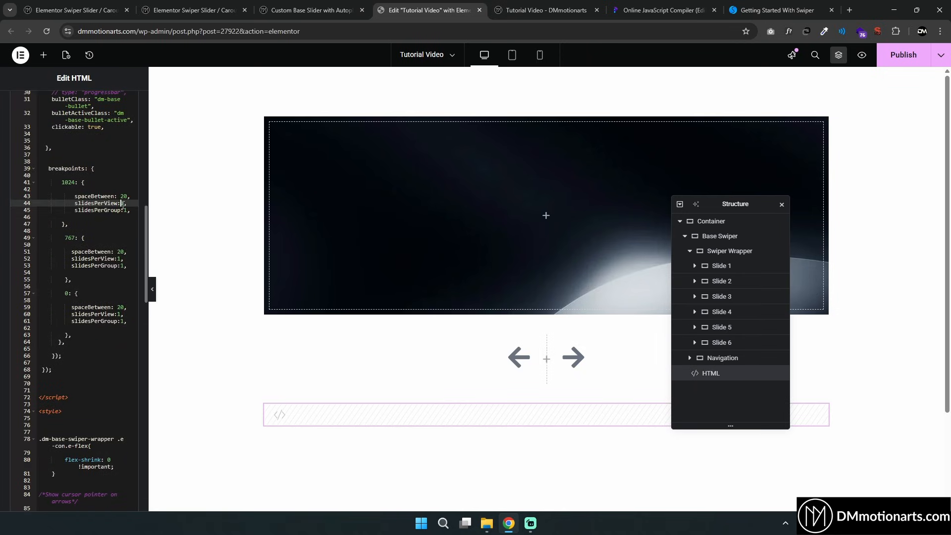
{"action": "key", "text": "BackSpace"}
{"action": "type", "text": "3"}
{"action": "left_click", "coordinate": [117, 203]}
{"action": "left_click", "coordinate": [123, 258]}
{"action": "key", "text": "BackSpace"}
{"action": "type", "text": "2"}
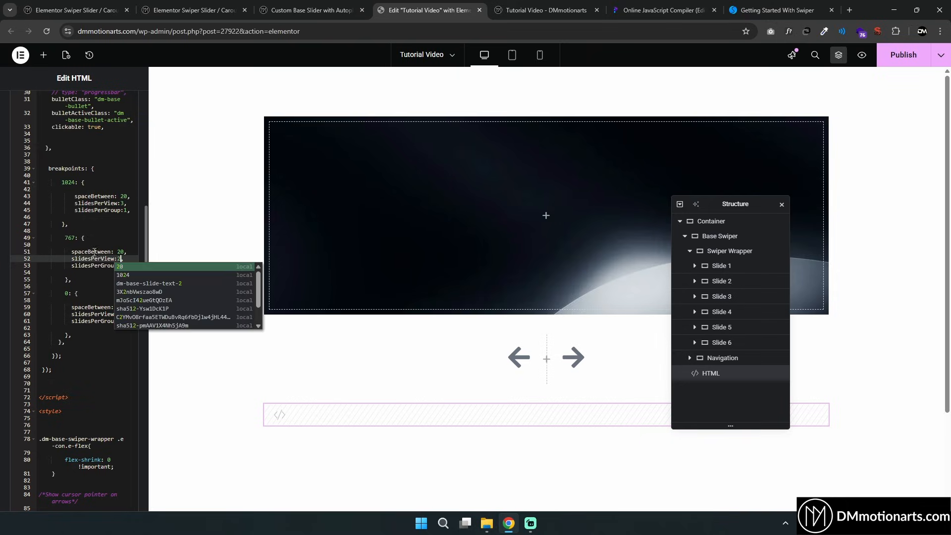
{"action": "left_click", "coordinate": [96, 253]}
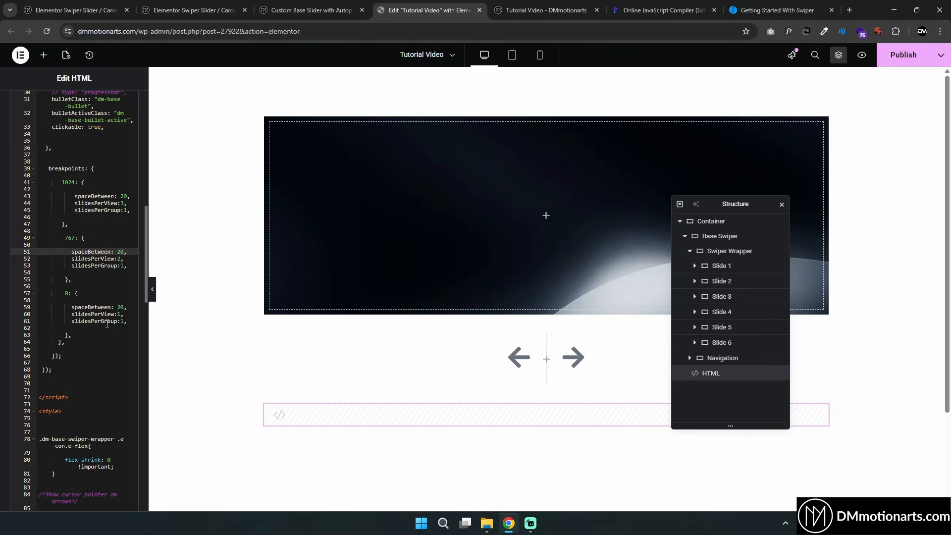
{"action": "left_click", "coordinate": [903, 55]}
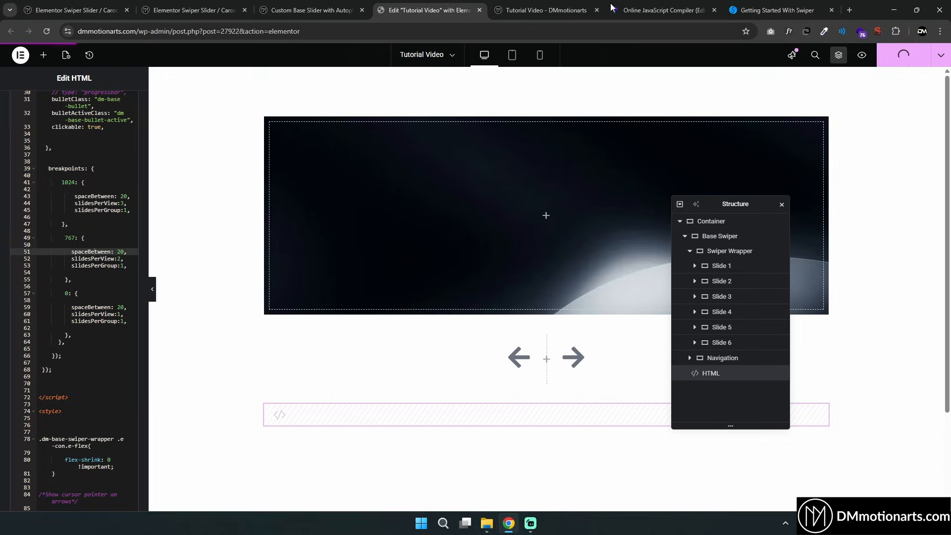
Select the Swiper Wrapper container, open its Style settings and update the page
{"action": "left_click", "coordinate": [577, 9]}
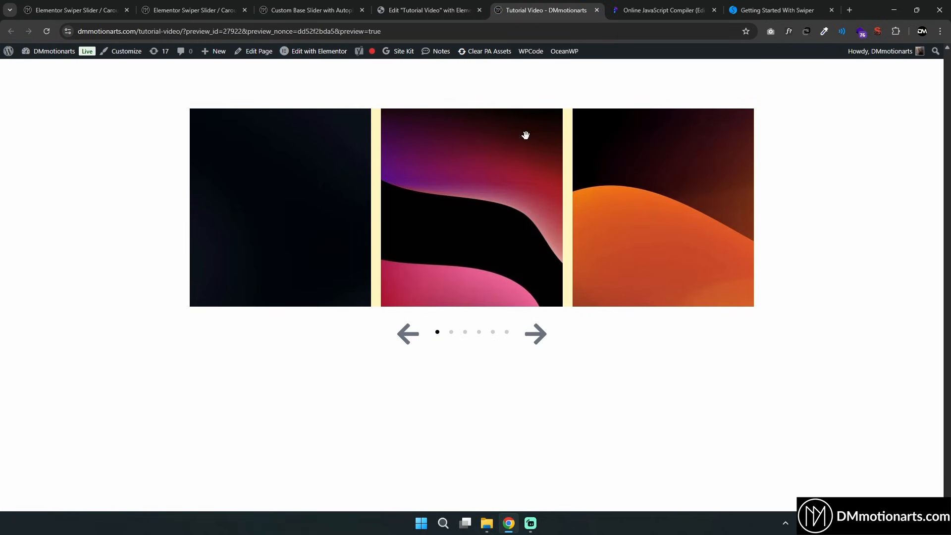
{"action": "left_click", "coordinate": [443, 9]}
{"action": "left_click", "coordinate": [719, 253]}
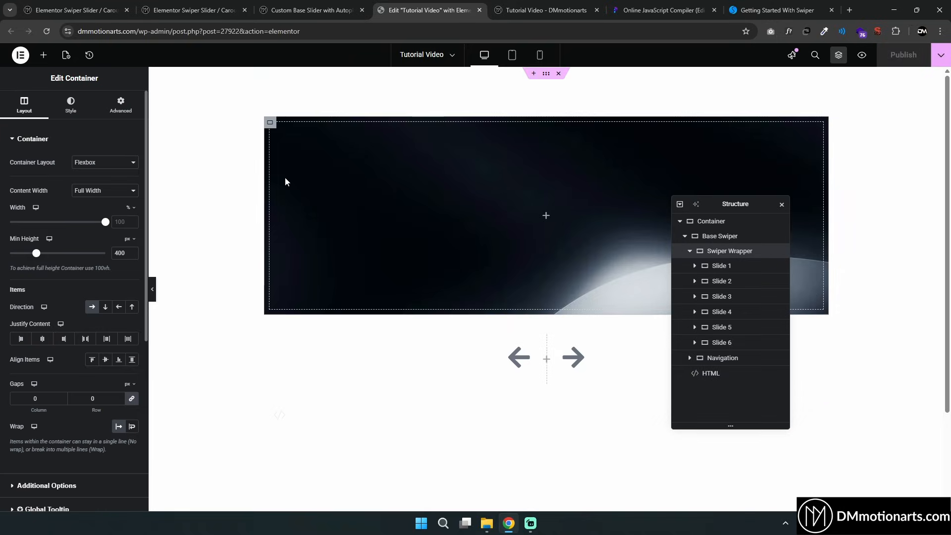
{"action": "left_click", "coordinate": [71, 105]}
{"action": "left_click", "coordinate": [892, 58]}
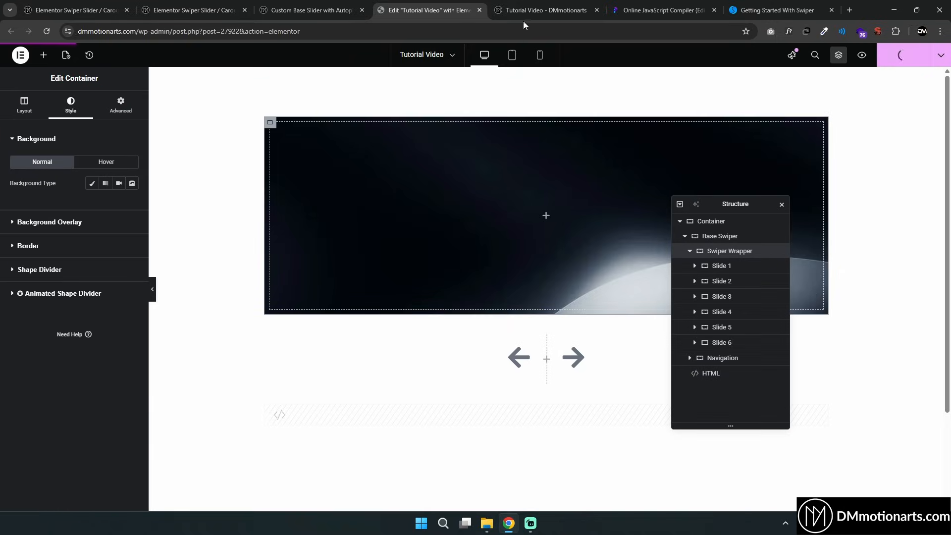
Reload the page preview and test swiping and arrow navigation through the slider
{"action": "left_click", "coordinate": [533, 6]}
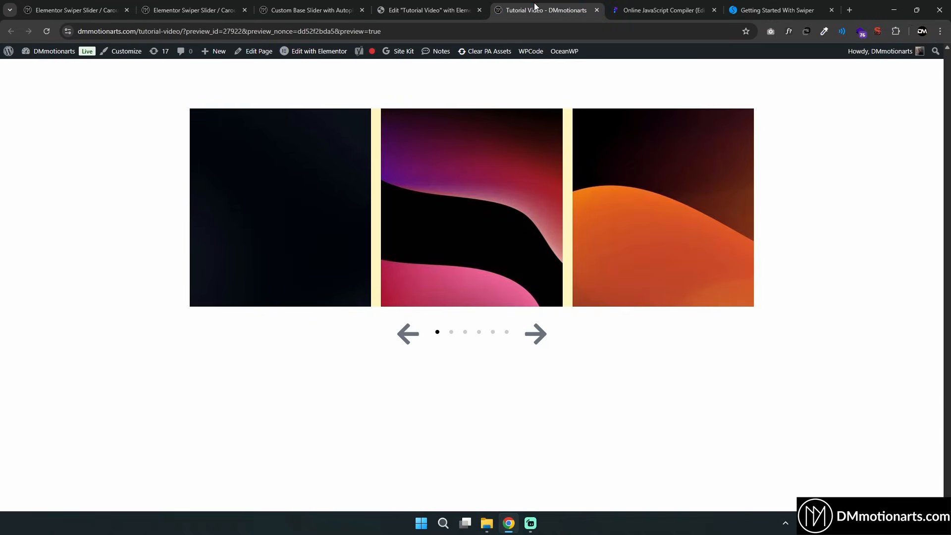
{"action": "key", "text": "F5"}
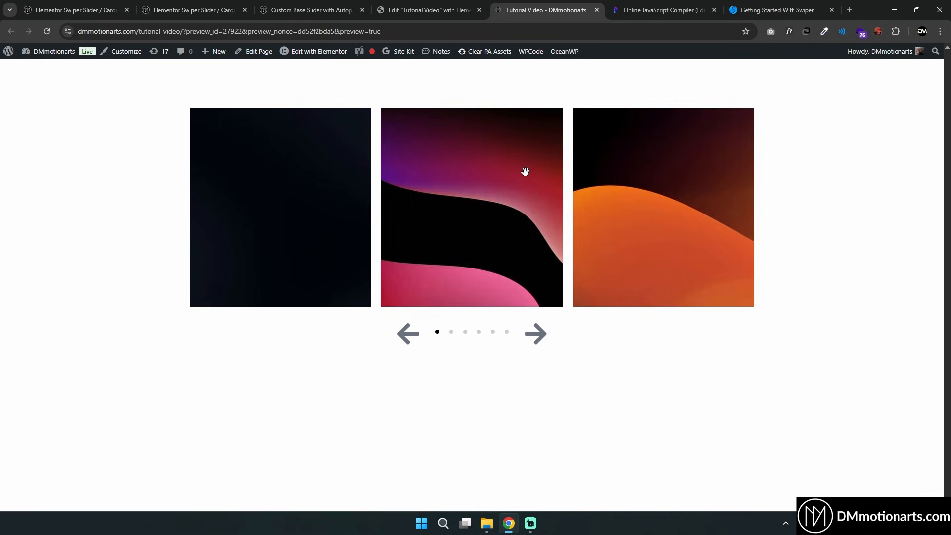
{"action": "left_click_drag", "start_coordinate": [606, 207], "coordinate": [522, 210]}
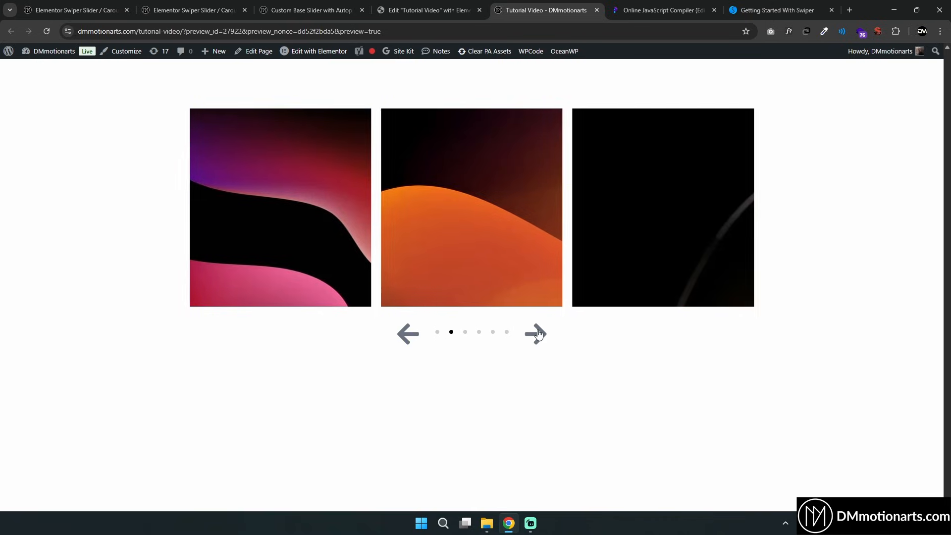
{"action": "left_click", "coordinate": [538, 334]}
{"action": "left_click", "coordinate": [539, 335]}
{"action": "left_click", "coordinate": [539, 335]}
{"action": "left_click", "coordinate": [539, 335]}
{"action": "left_click", "coordinate": [539, 336]}
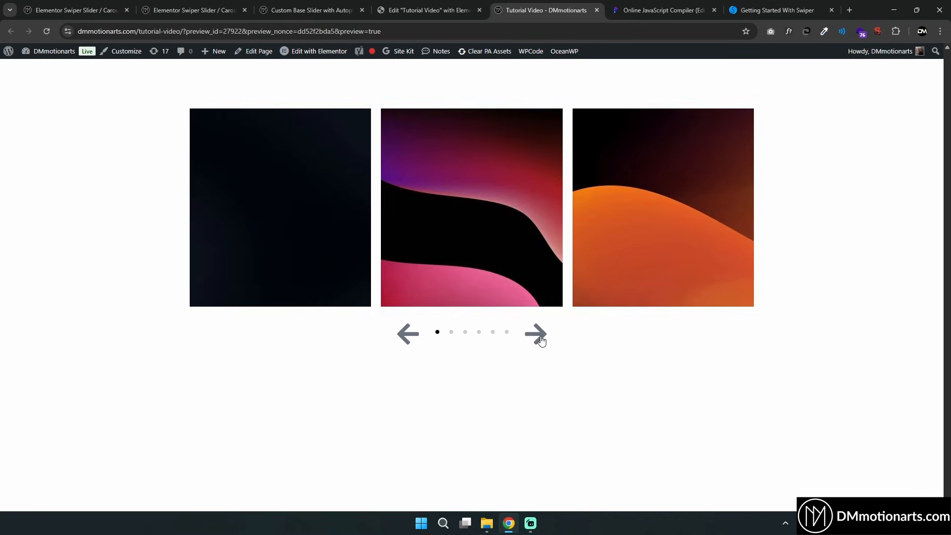
{"action": "left_click_drag", "start_coordinate": [590, 247], "coordinate": [535, 211]}
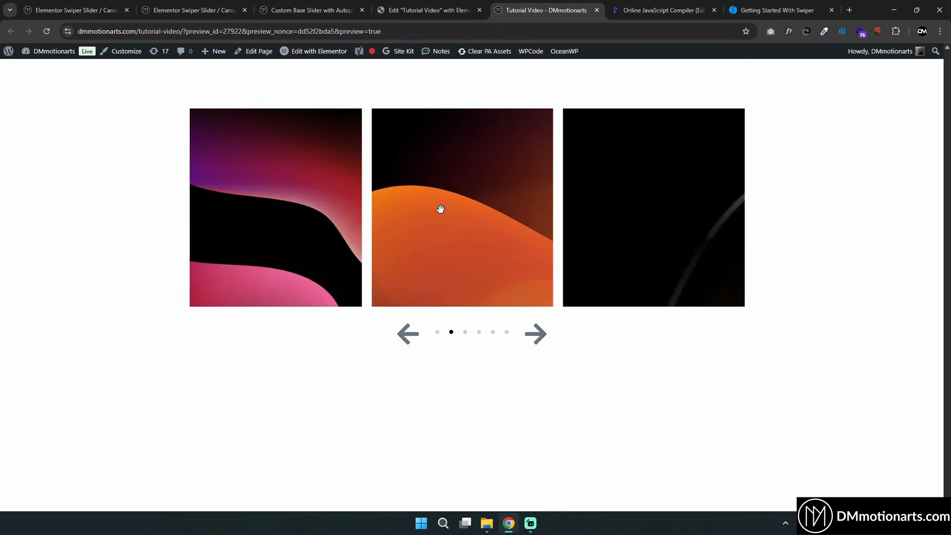
{"action": "left_click_drag", "start_coordinate": [396, 213], "coordinate": [485, 217]}
Highlight the slidesPerGroup setting in the 1024 breakpoint of the compiler code
{"action": "left_click", "coordinate": [626, 8]}
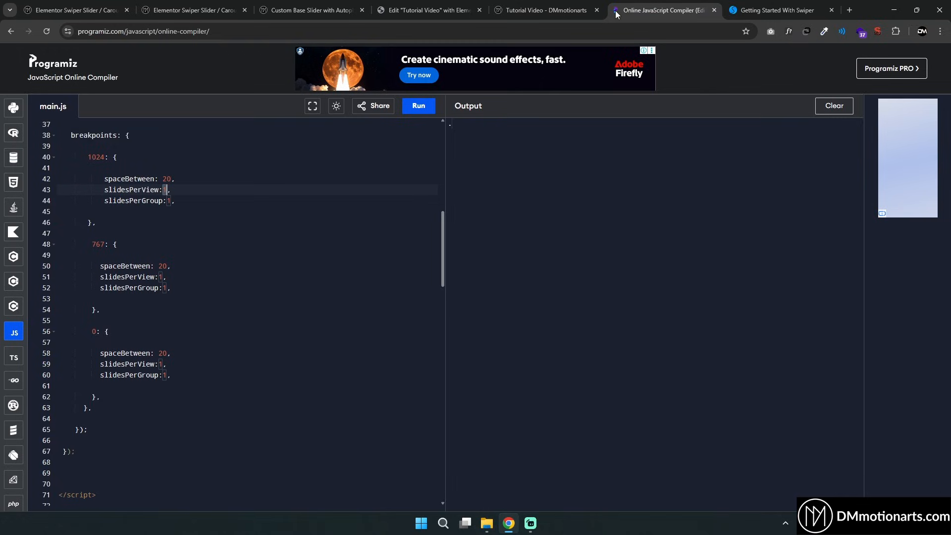
{"action": "left_click_drag", "start_coordinate": [105, 201], "coordinate": [186, 201]}
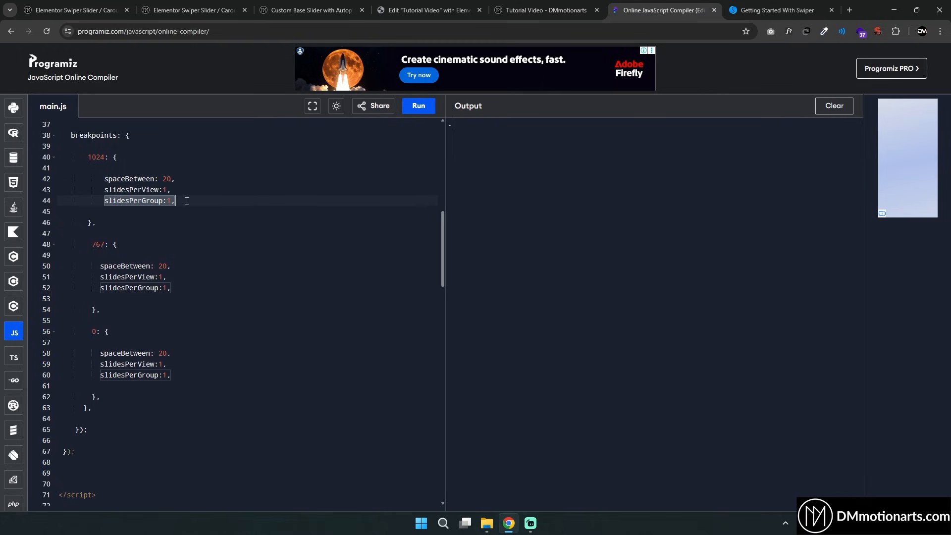
{"action": "left_click", "coordinate": [187, 201]}
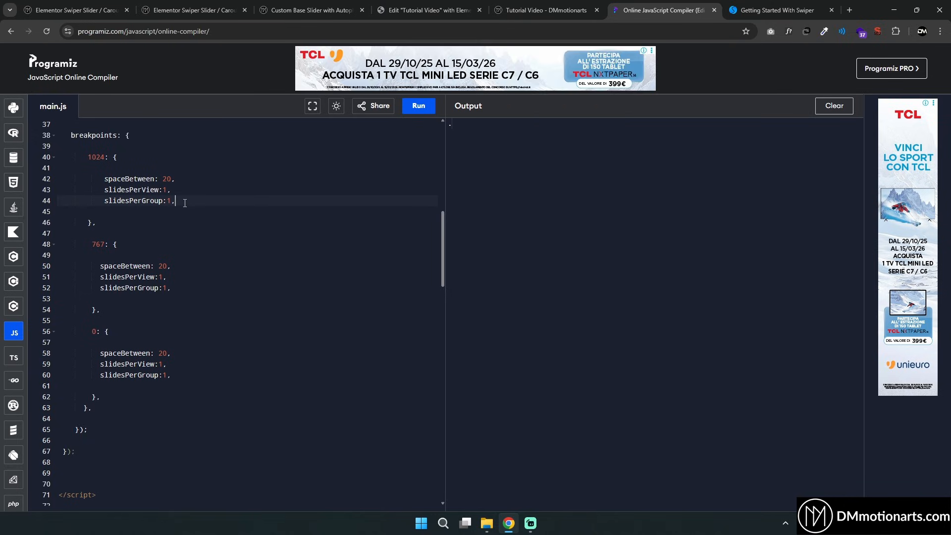
Inspect the slider preview in responsive device mode at tablet and mobile widths, then close the developer tools
{"action": "right_click", "coordinate": [807, 290]}
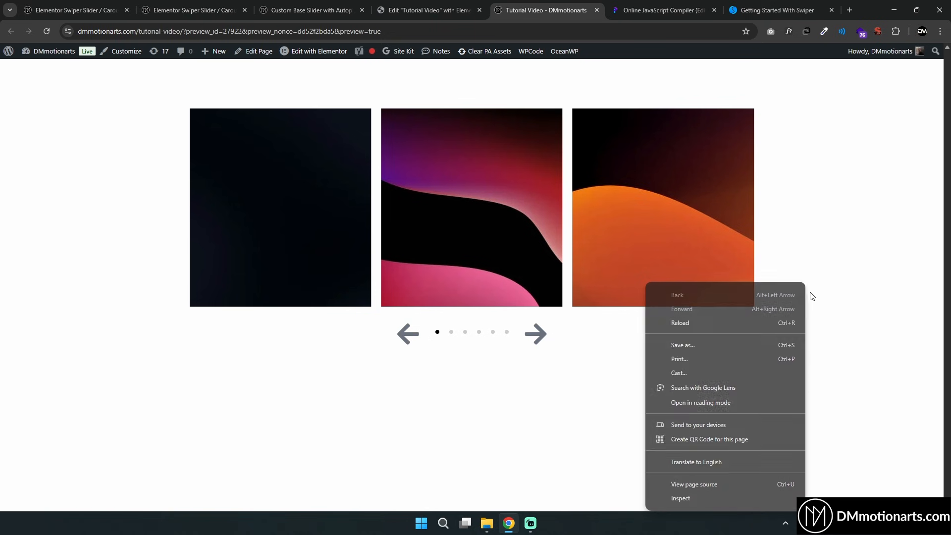
{"action": "left_click", "coordinate": [751, 496]}
{"action": "left_click", "coordinate": [680, 50]}
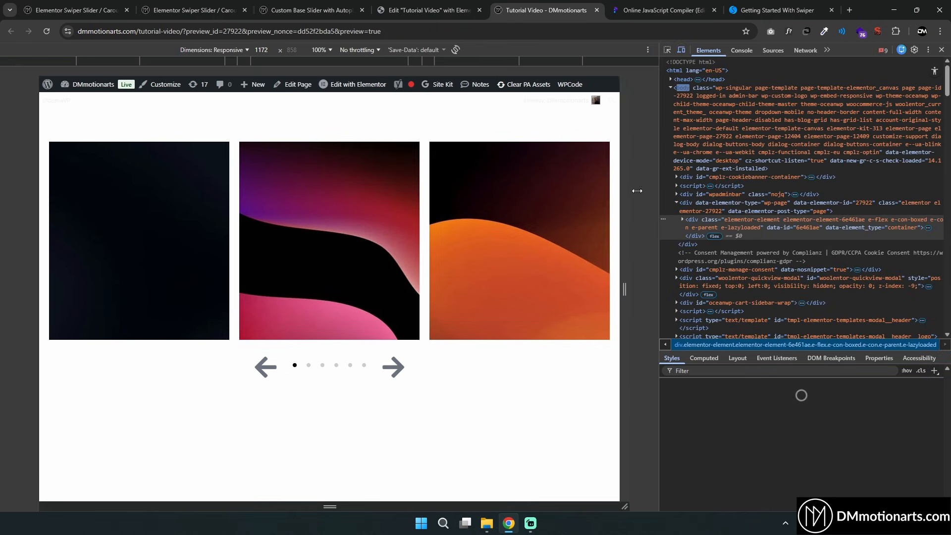
{"action": "left_click_drag", "start_coordinate": [559, 203], "coordinate": [554, 202]}
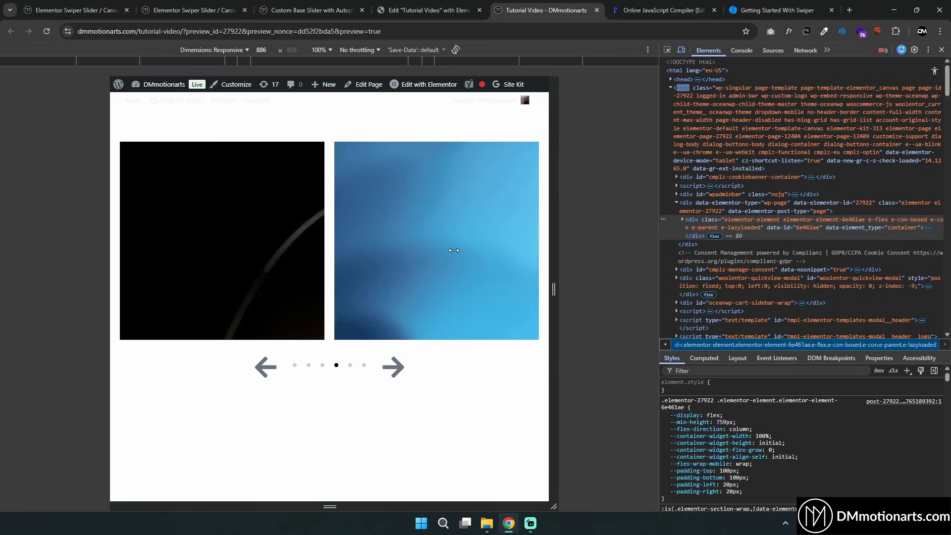
{"action": "mouse_move", "coordinate": [416, 250]}
{"action": "left_mouse_down"}
{"action": "mouse_move", "coordinate": [403, 255]}
{"action": "mouse_move", "coordinate": [425, 255]}
{"action": "left_mouse_up"}
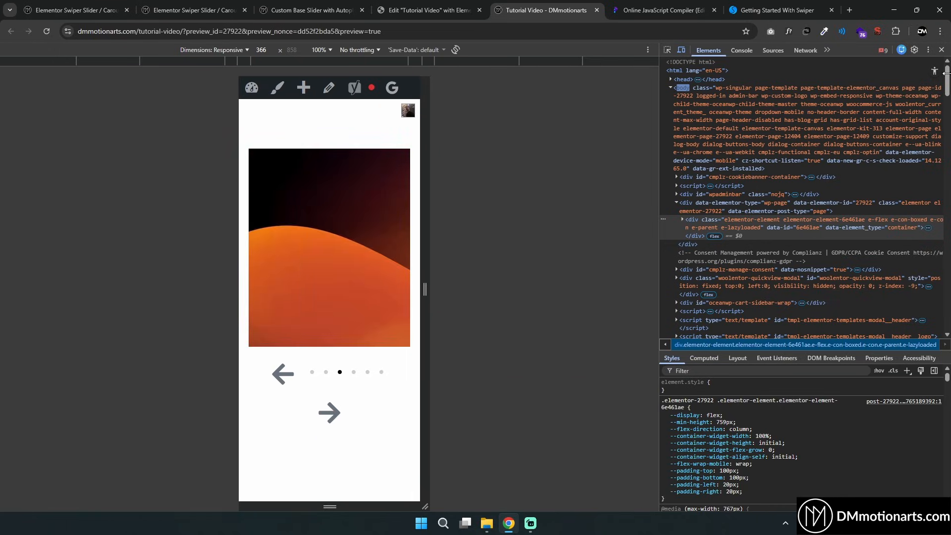
{"action": "left_click", "coordinate": [939, 49]}
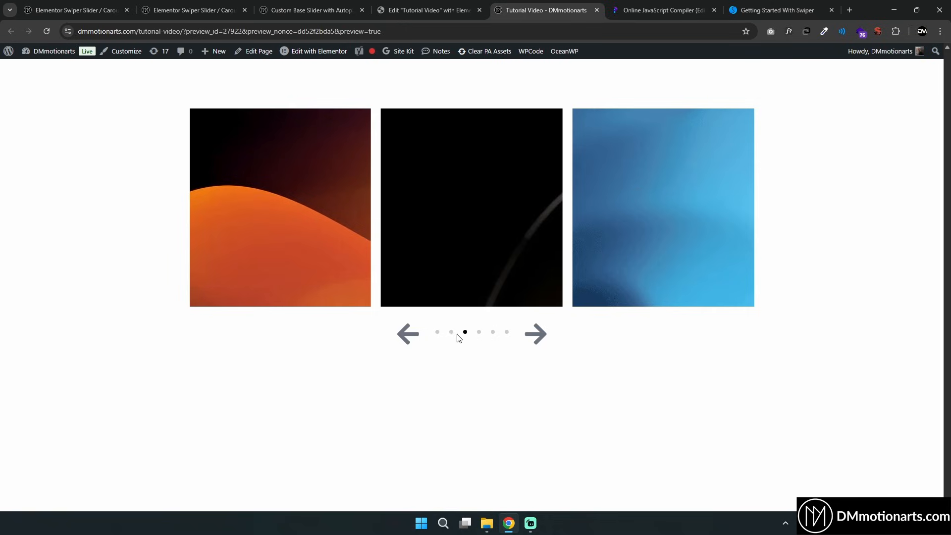
In the editor, select the Pagination container, set its column and row gaps to 10, and update the page
{"action": "left_click", "coordinate": [426, 10]}
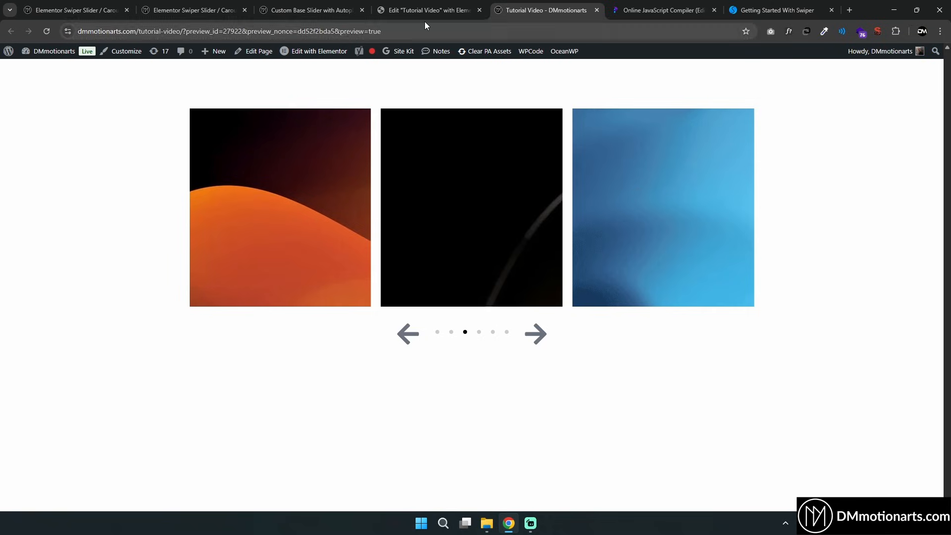
{"action": "left_click", "coordinate": [723, 357]}
{"action": "left_click", "coordinate": [690, 358]}
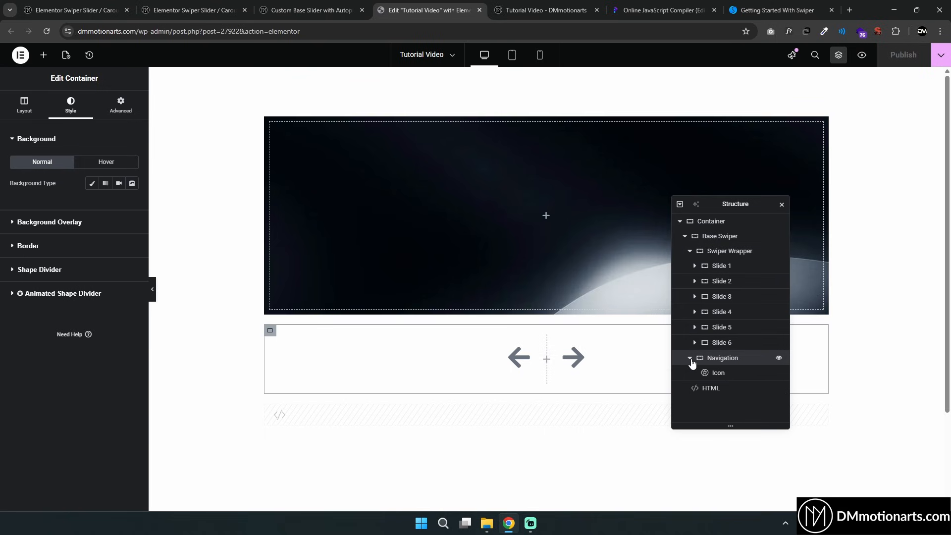
{"action": "left_click", "coordinate": [727, 387]}
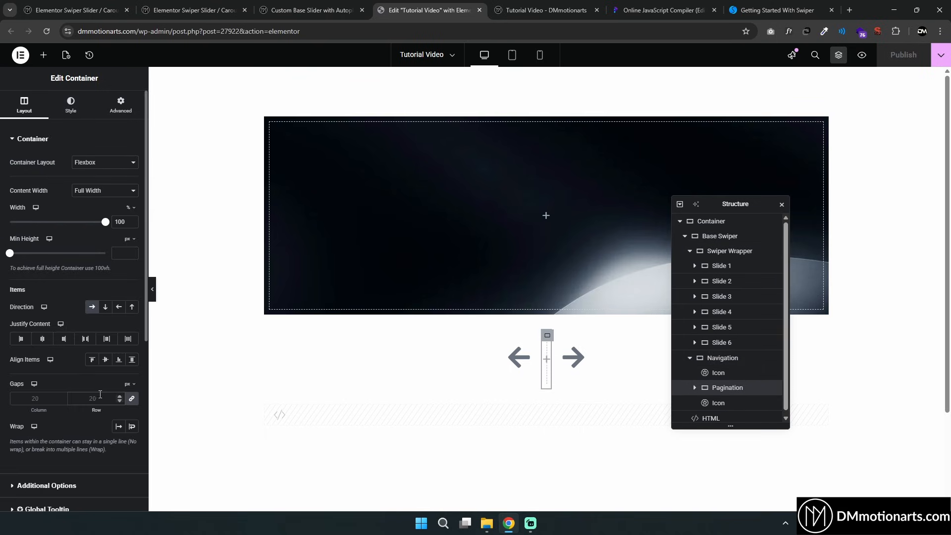
{"action": "type", "text": "10"}
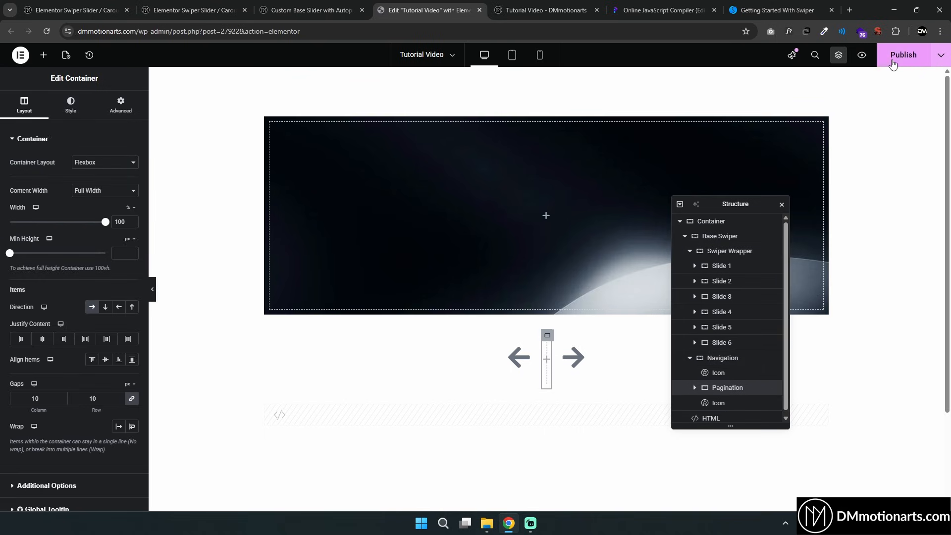
{"action": "left_click", "coordinate": [894, 60]}
In the HTML code, set slidesPerGroup to 2 at the 1024 breakpoint and update the page
{"action": "left_click", "coordinate": [711, 418]}
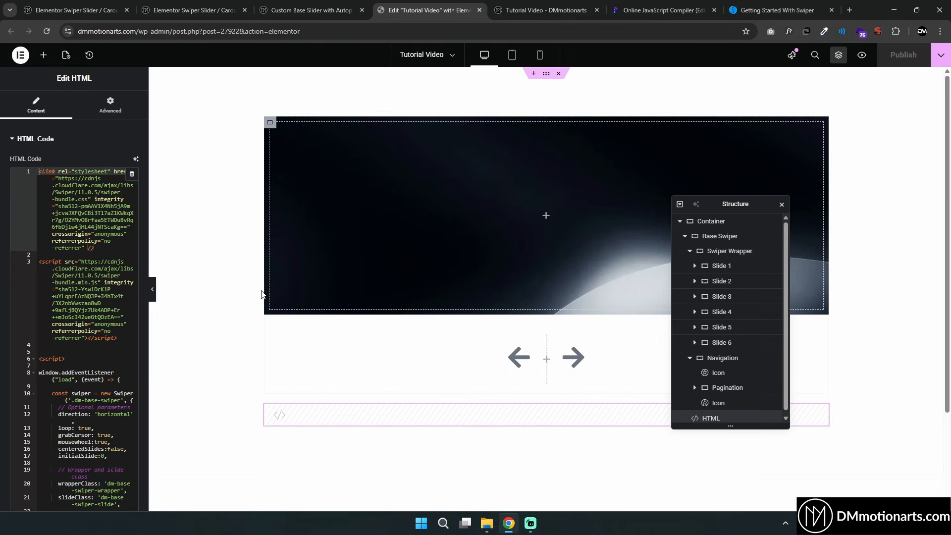
{"action": "scroll", "coordinate": [123, 258], "scroll_direction": "down", "scroll_amount": 11}
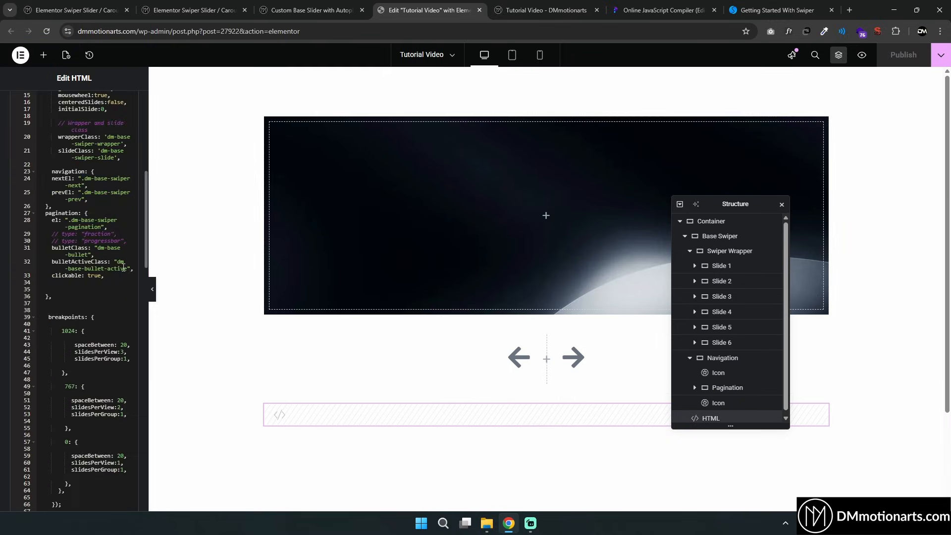
{"action": "left_click", "coordinate": [128, 162]}
{"action": "key", "text": "BackSpace"}
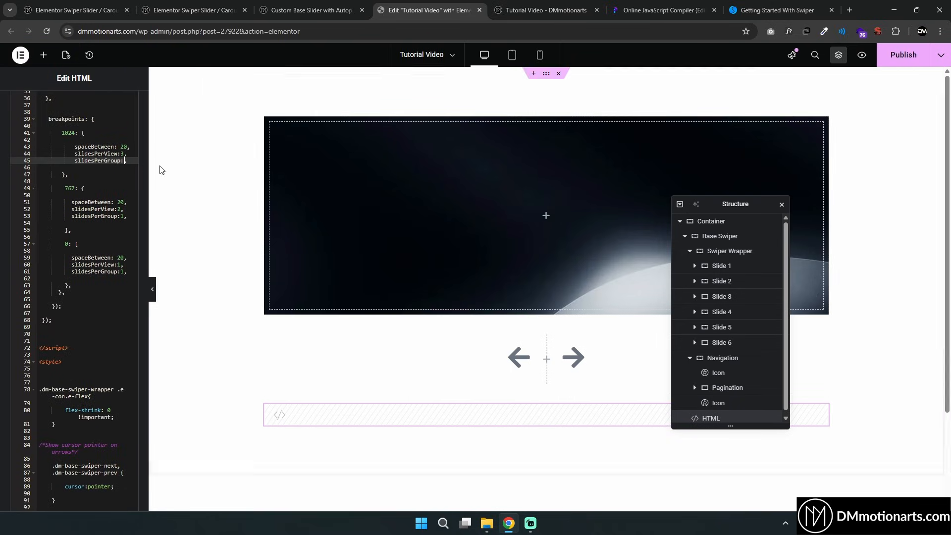
{"action": "type", "text": "2,"}
{"action": "left_click", "coordinate": [901, 57]}
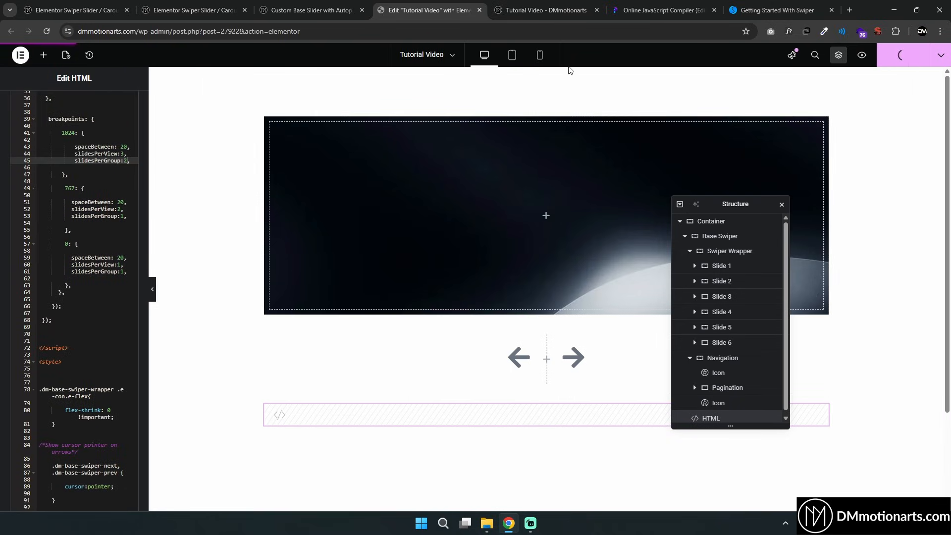
Test the slider's arrow navigation and pagination in the page preview
{"action": "left_click", "coordinate": [549, 6]}
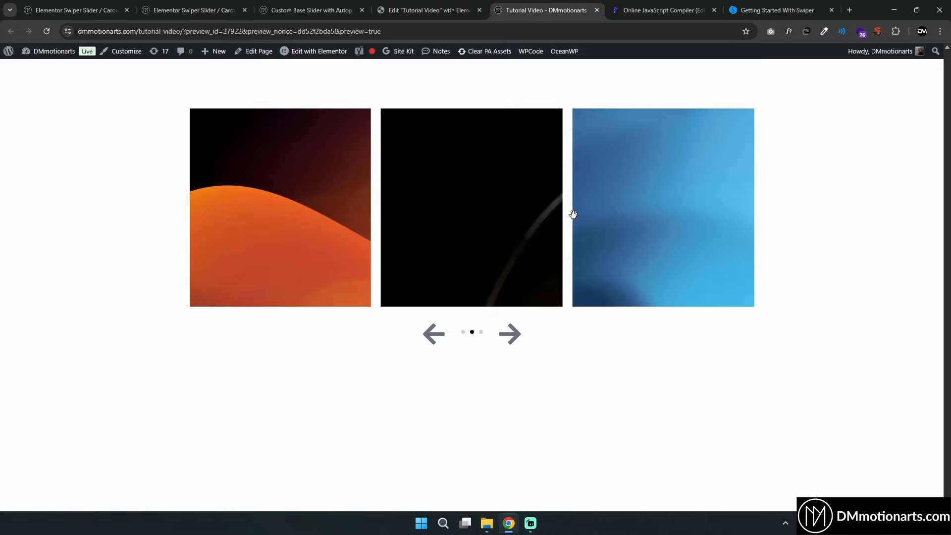
{"action": "left_click", "coordinate": [510, 339]}
{"action": "left_click", "coordinate": [510, 344]}
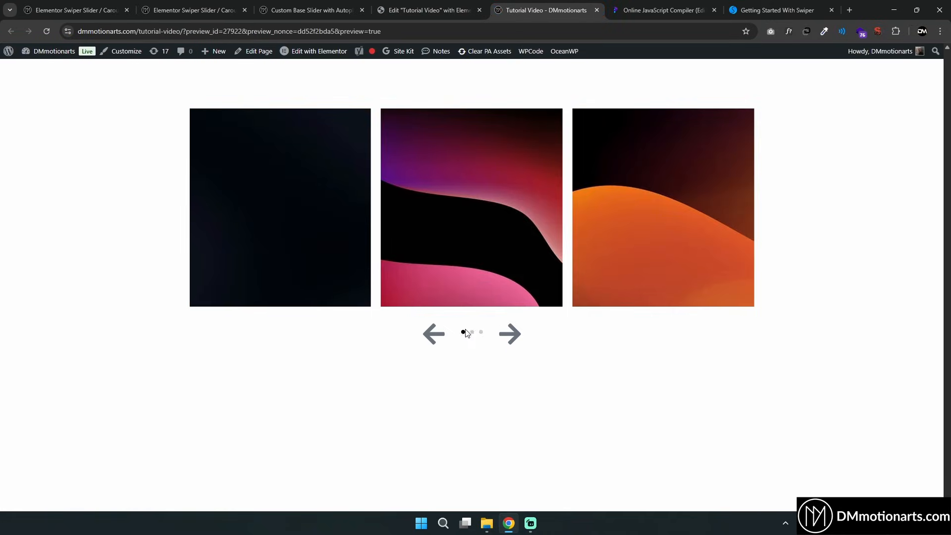
{"action": "left_click", "coordinate": [512, 335]}
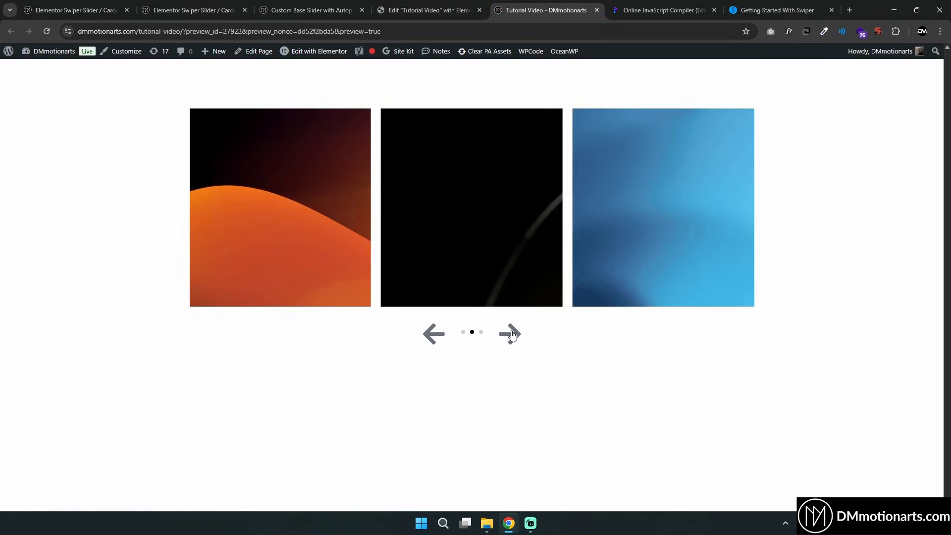
{"action": "left_click", "coordinate": [512, 336]}
{"action": "left_click", "coordinate": [513, 335]}
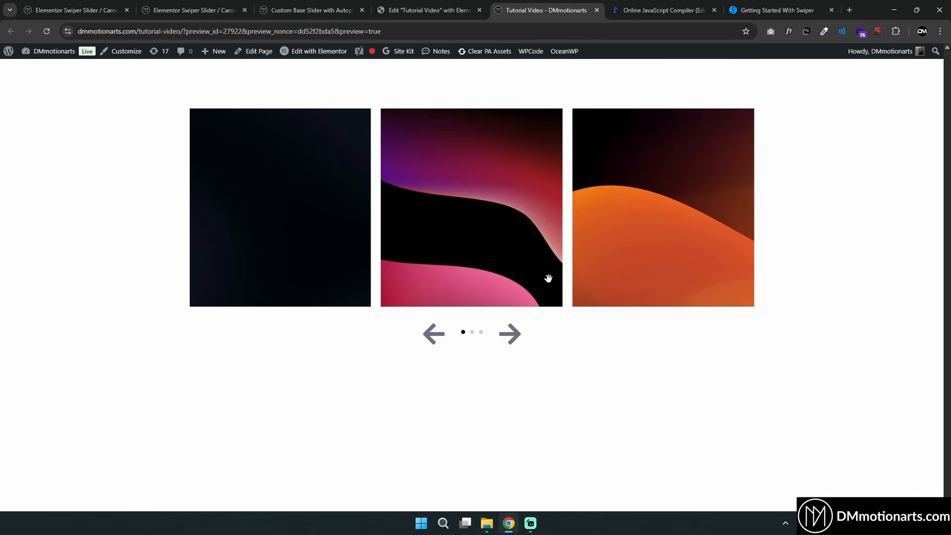
Return to the Elementor editor and select the Slide 1 container in the structure panel
{"action": "left_click", "coordinate": [459, 7]}
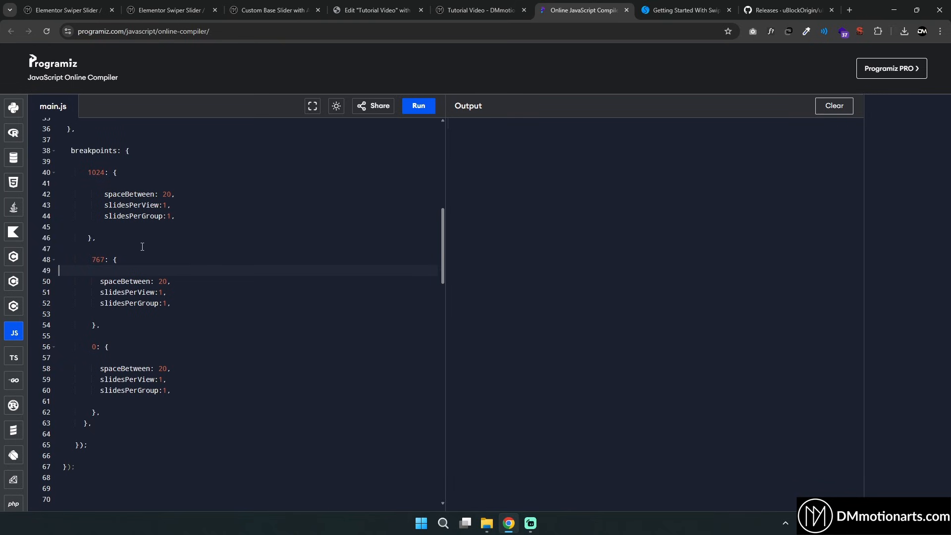
{"action": "left_click", "coordinate": [371, 9]}
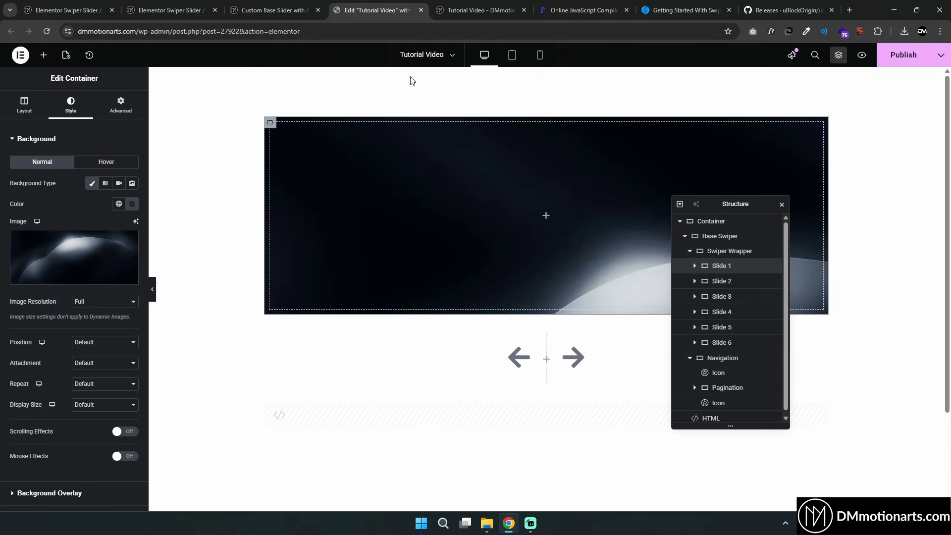
{"action": "left_click", "coordinate": [704, 266]}
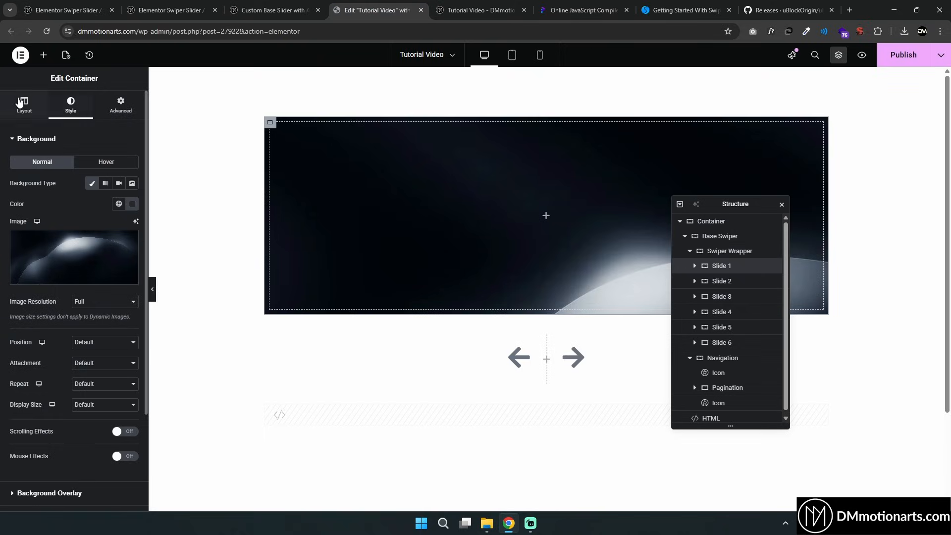
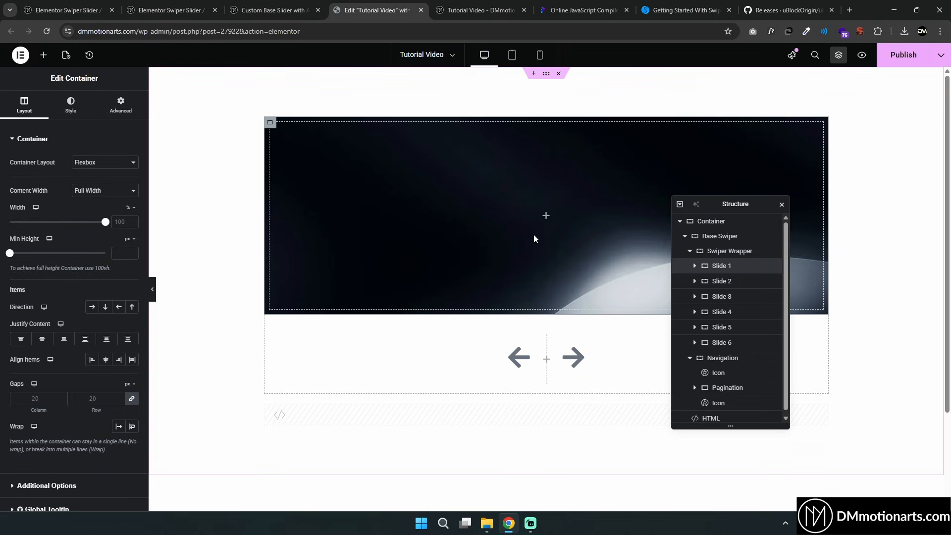
{"action": "left_click", "coordinate": [546, 74]}
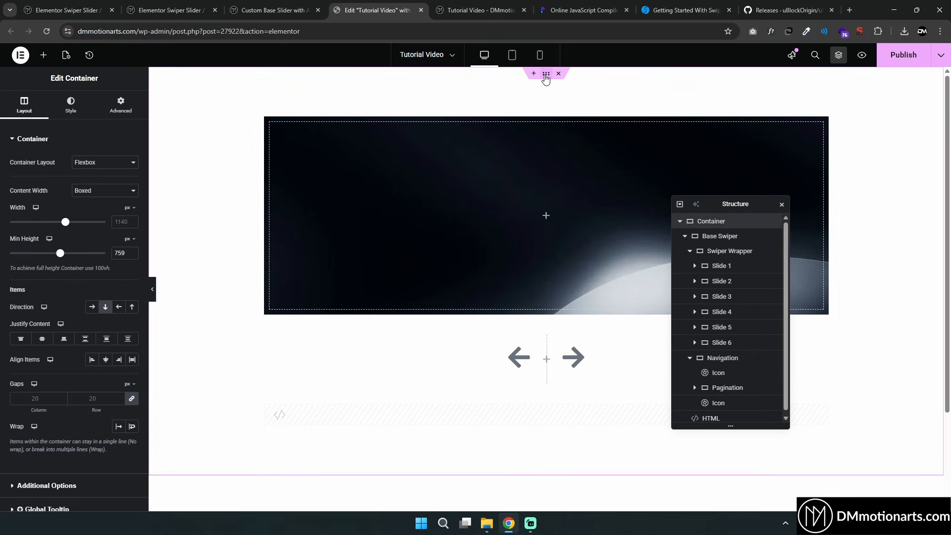
{"action": "left_click", "coordinate": [724, 237]}
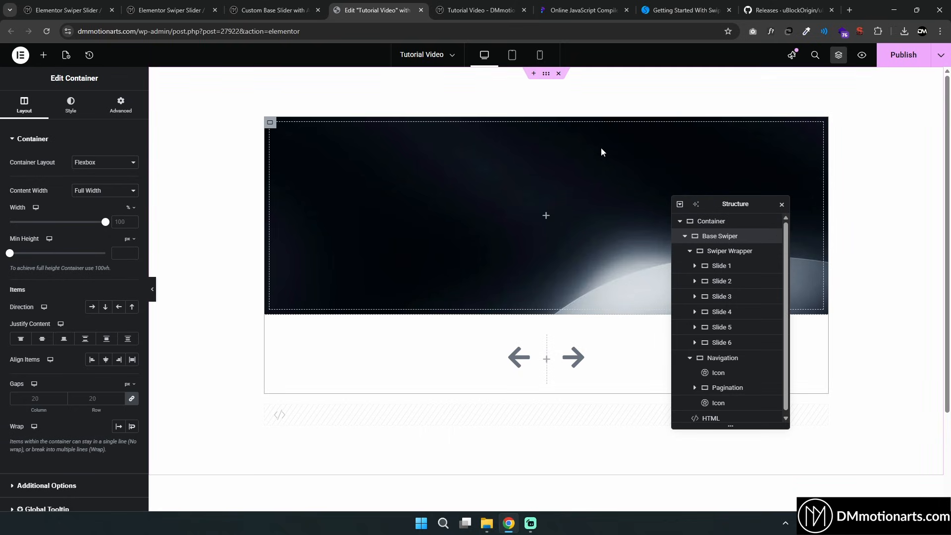
{"action": "scroll", "coordinate": [713, 391], "scroll_direction": "down", "scroll_amount": 1}
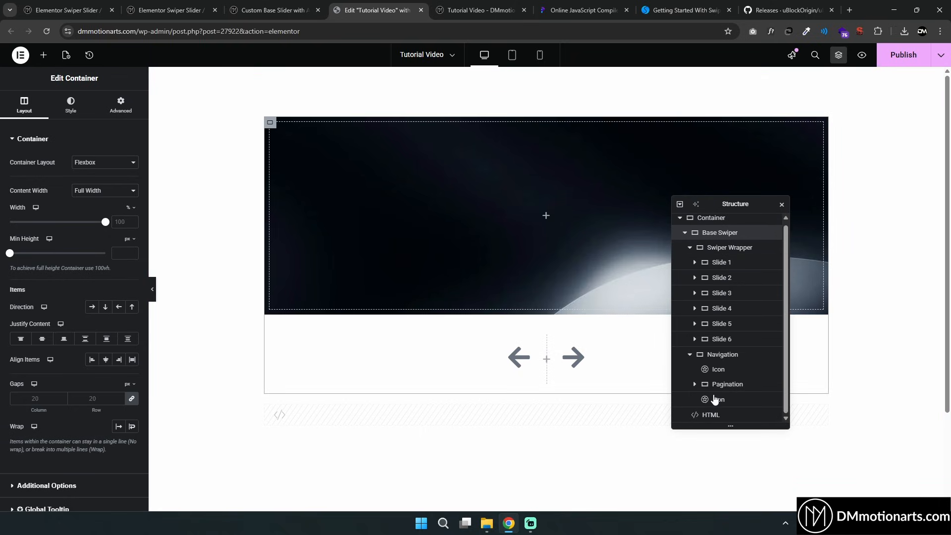
In the compiler code, delete the slidesPerView lines from the 1024, 767 and 0 breakpoints
{"action": "left_click", "coordinate": [592, 4]}
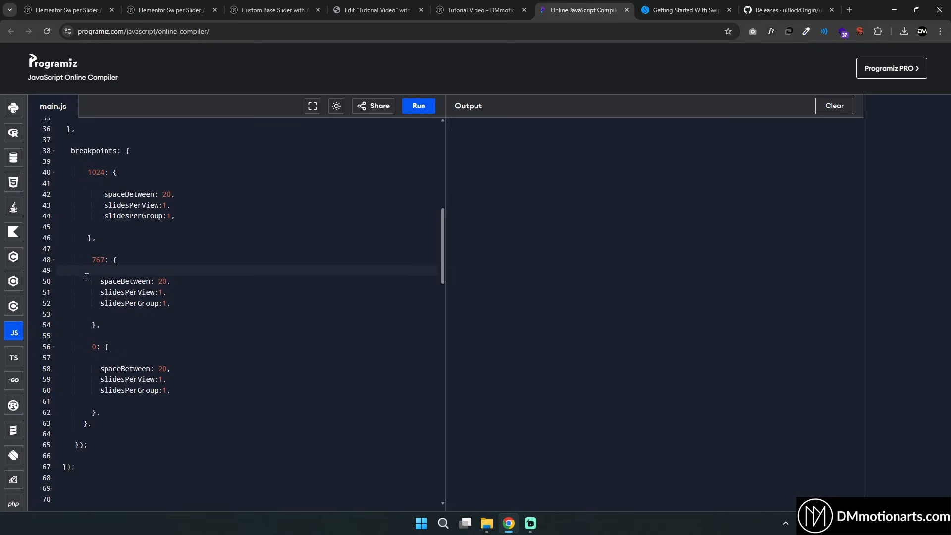
{"action": "left_click_drag", "start_coordinate": [102, 209], "coordinate": [186, 208]}
{"action": "key", "text": "BackSpace"}
{"action": "left_click_drag", "start_coordinate": [100, 292], "coordinate": [172, 292]}
{"action": "key", "text": "BackSpace"}
{"action": "left_click_drag", "start_coordinate": [97, 379], "coordinate": [189, 380]}
{"action": "key", "text": "ctrl+c"}
{"action": "key", "text": "BackSpace"}
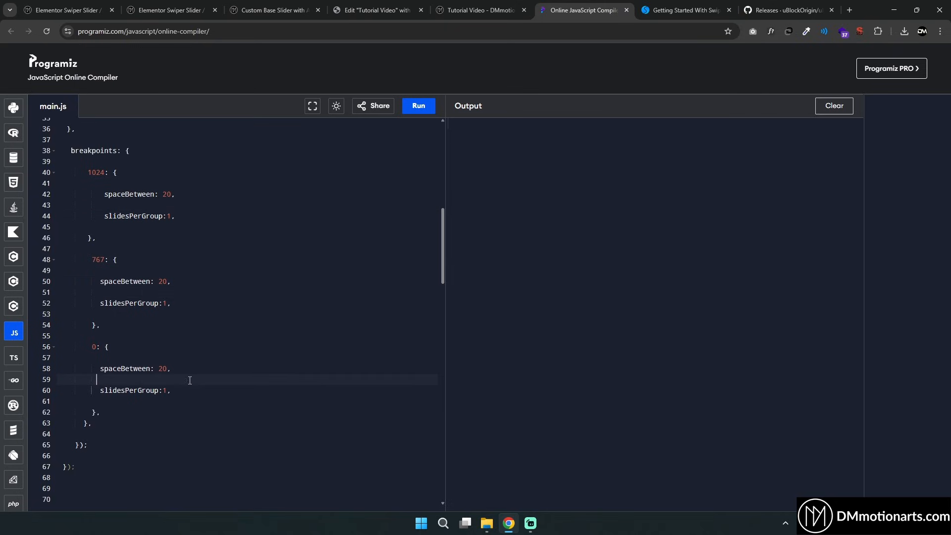
Add slidesPerView:"auto" to the main Swiper options after initialSlide and copy the code
{"action": "scroll", "coordinate": [189, 358], "scroll_direction": "up", "scroll_amount": 7}
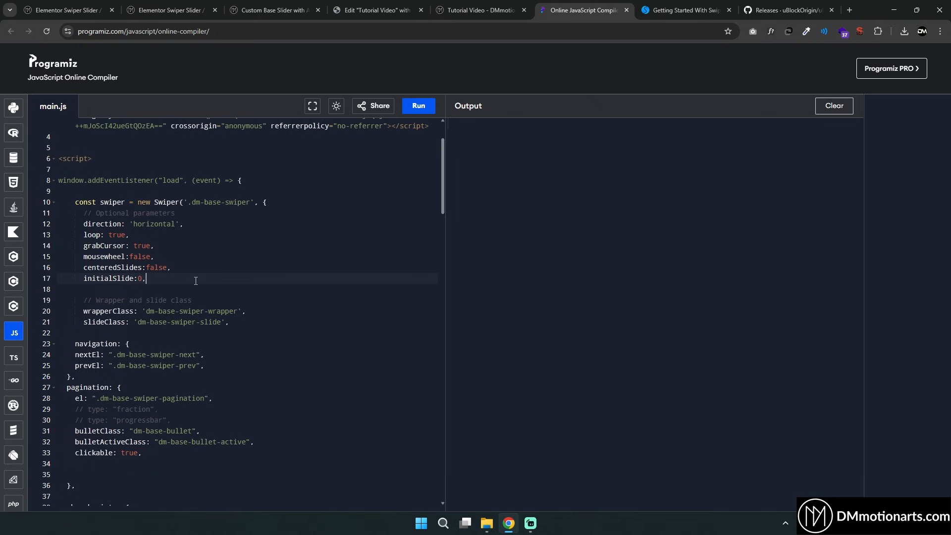
{"action": "key", "text": "Return"}
{"action": "key", "text": "ctrl+v"}
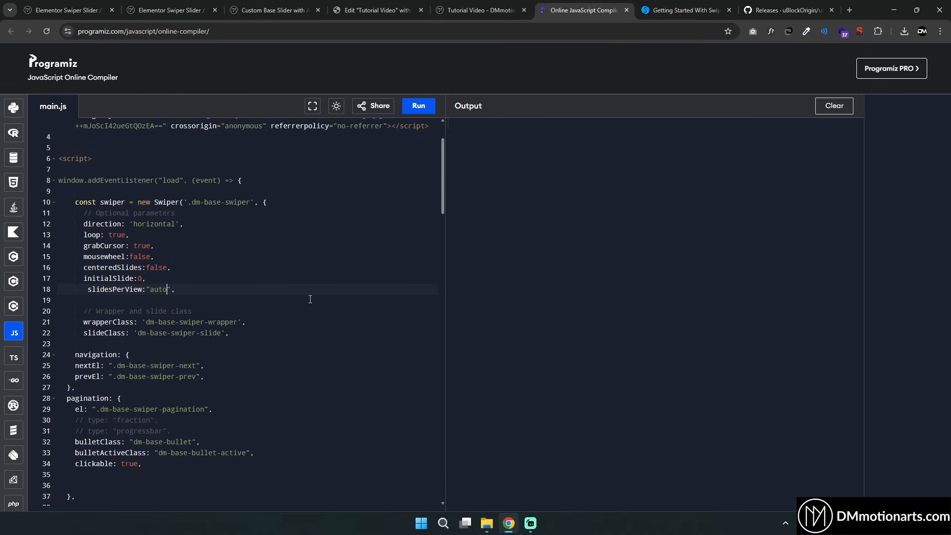
{"action": "left_click_drag", "start_coordinate": [191, 288], "coordinate": [83, 290]}
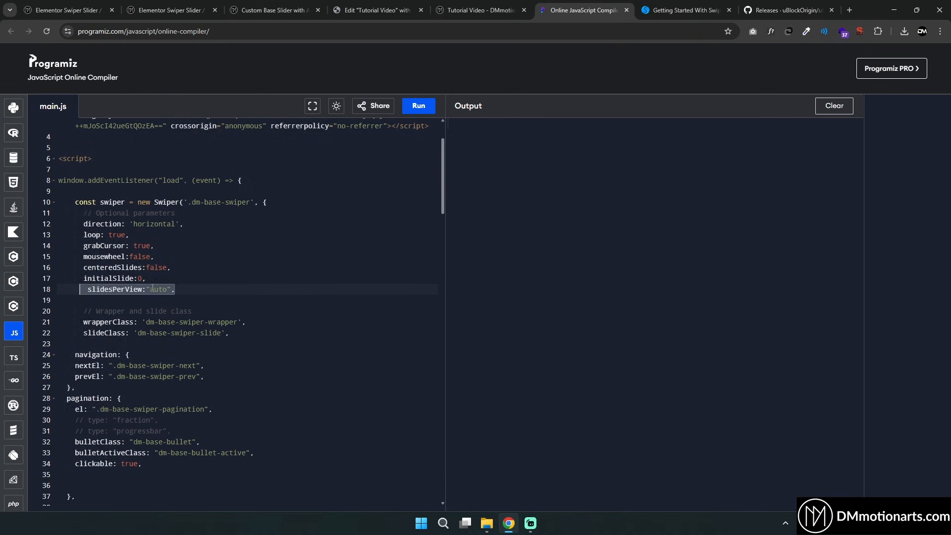
{"action": "key", "text": "ctrl+a"}
Apply the updated code to the HTML widget in the Elementor editor and update the page
{"action": "left_click", "coordinate": [377, 10]}
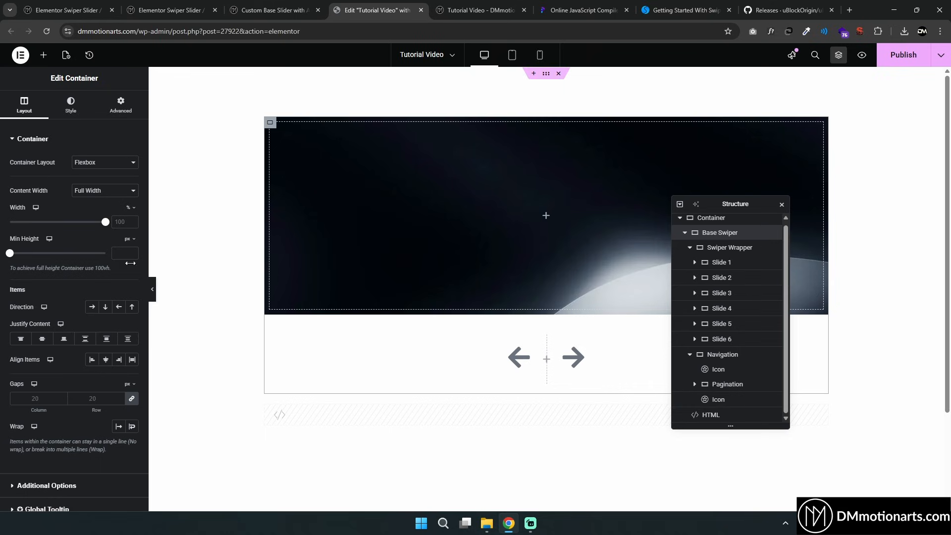
{"action": "left_click", "coordinate": [708, 414]}
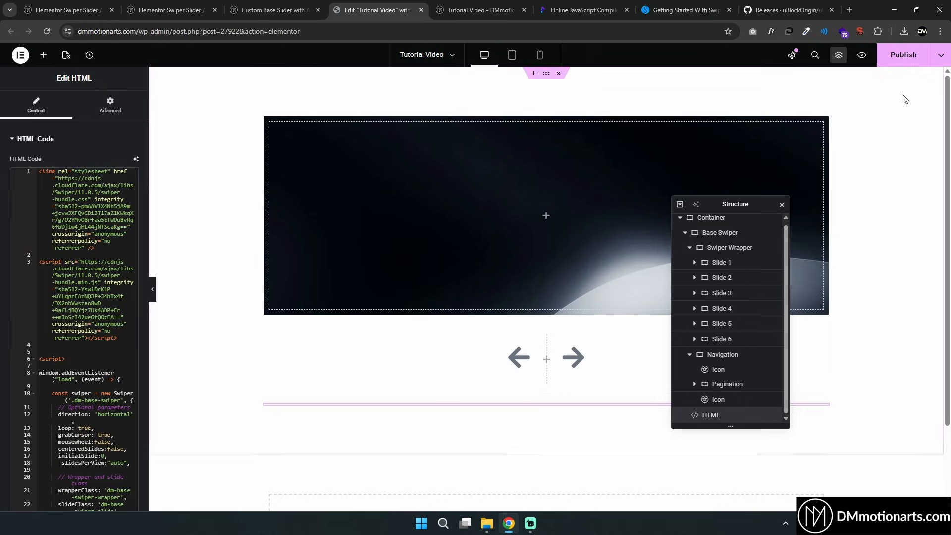
{"action": "left_click", "coordinate": [888, 65]}
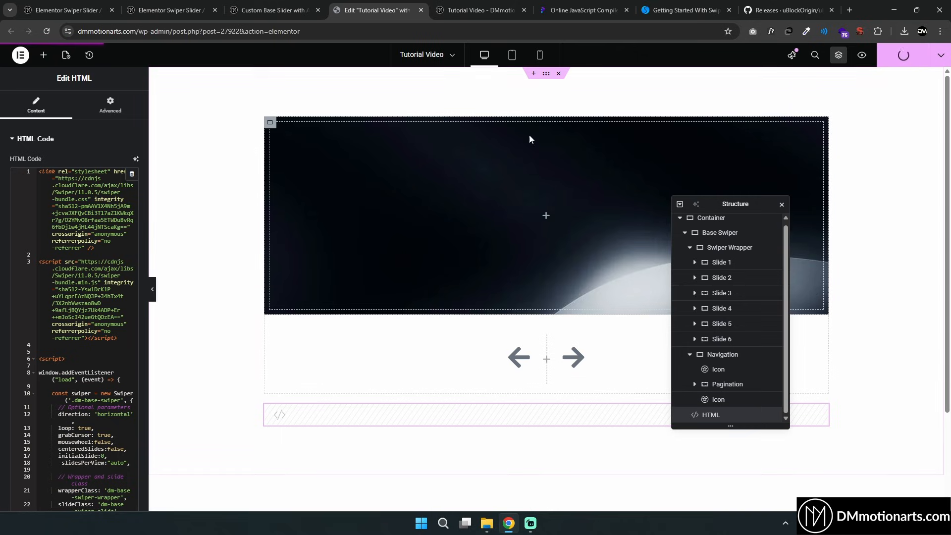
Try adding a .dm-base-swiper-slide rule with width:300px to the HTML widget's styles, then delete it again
{"action": "left_click", "coordinate": [723, 263]}
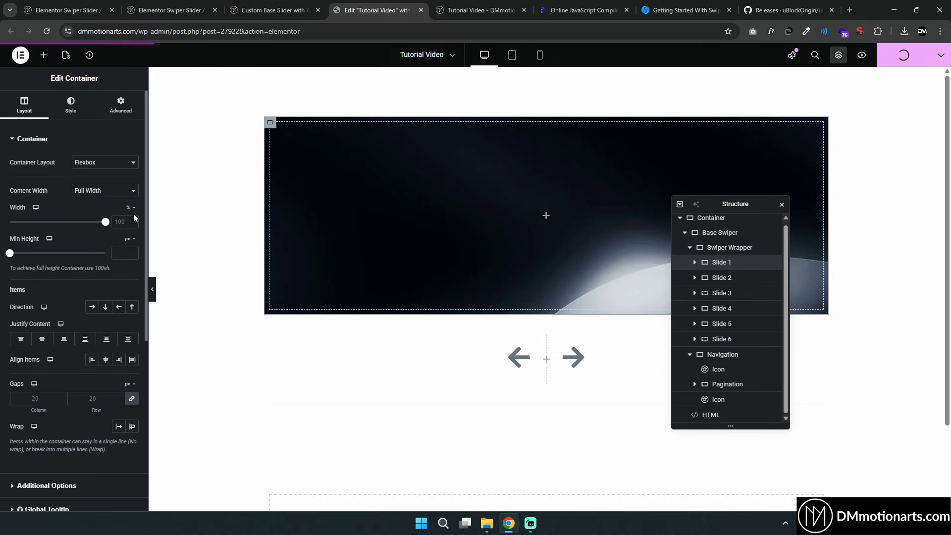
{"action": "left_click_drag", "start_coordinate": [108, 222], "coordinate": [128, 233]}
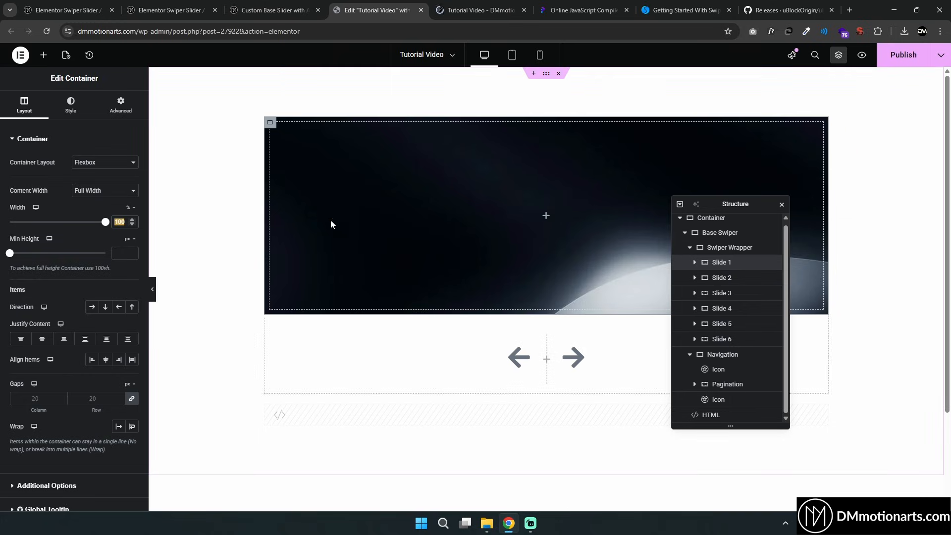
{"action": "left_click", "coordinate": [121, 105]}
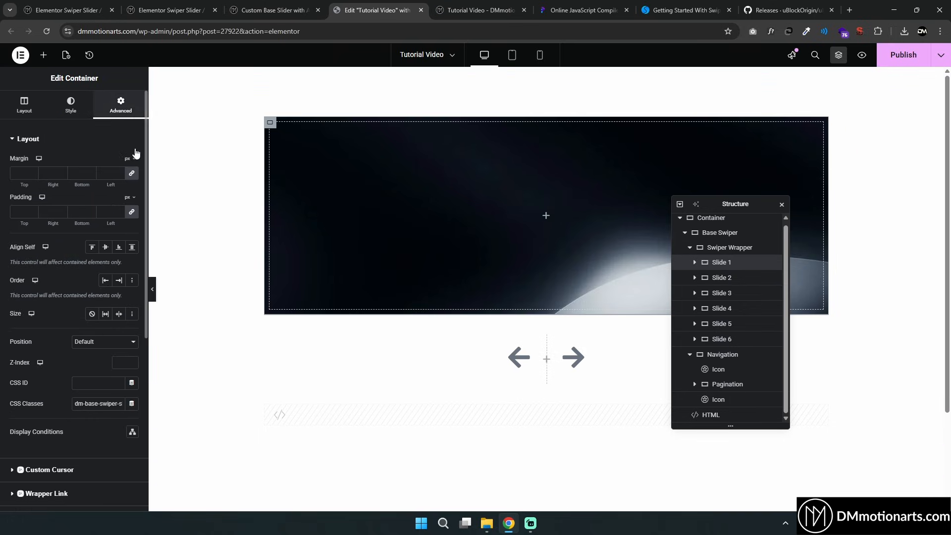
{"action": "triple_click", "coordinate": [76, 405]}
{"action": "key", "text": "ctrl+c"}
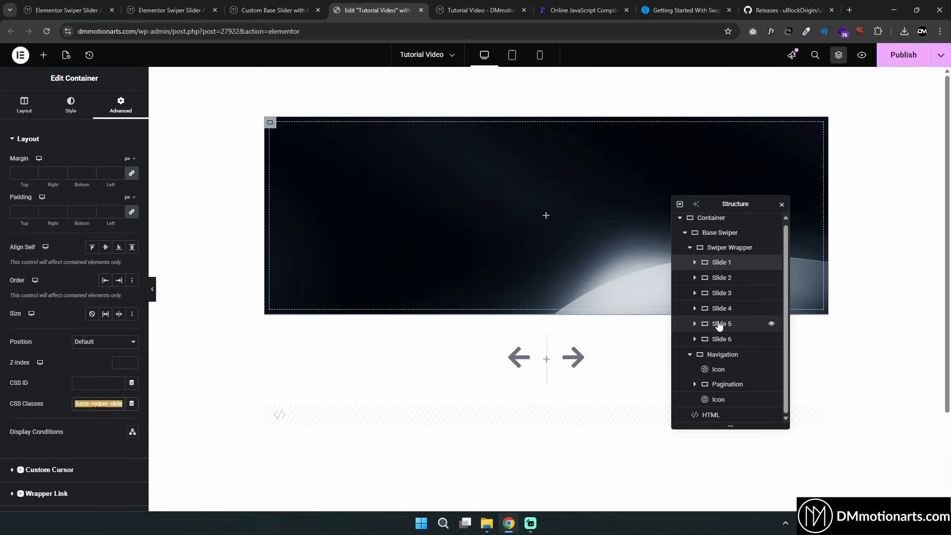
{"action": "left_click", "coordinate": [714, 415]}
{"action": "scroll", "coordinate": [87, 313], "scroll_direction": "down", "scroll_amount": 15}
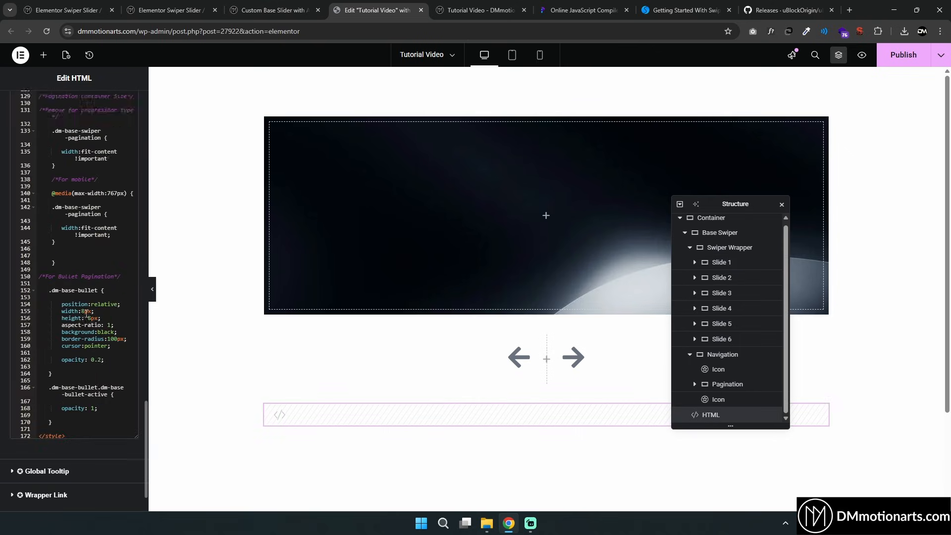
{"action": "left_click", "coordinate": [70, 371]}
{"action": "key", "text": "Return"}
{"action": "key", "text": "Return"}
{"action": "key", "text": "Return"}
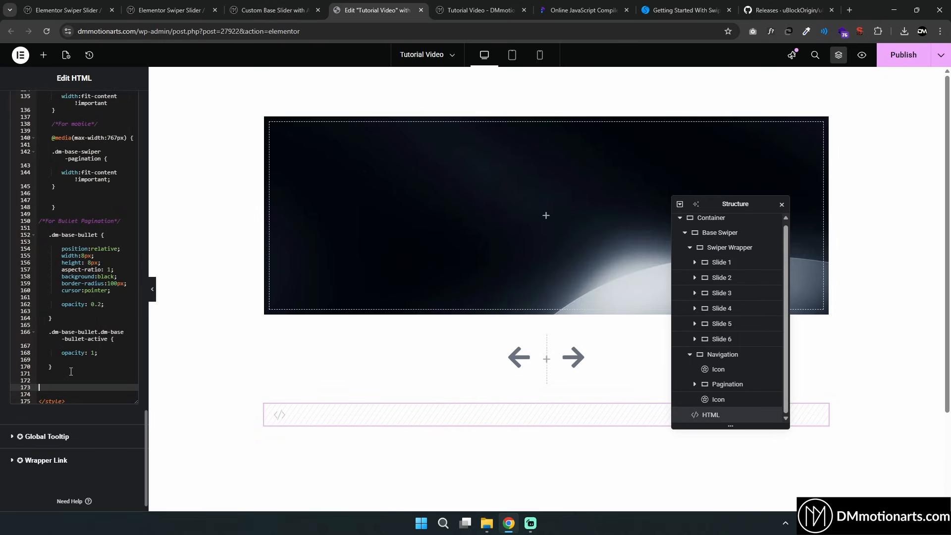
{"action": "type", "text": "."}
{"action": "key", "text": "ctrl+v"}
{"action": "type", "text": "{"}
{"action": "key", "text": "Return"}
{"action": "key", "text": "Return"}
{"action": "key", "text": "Return"}
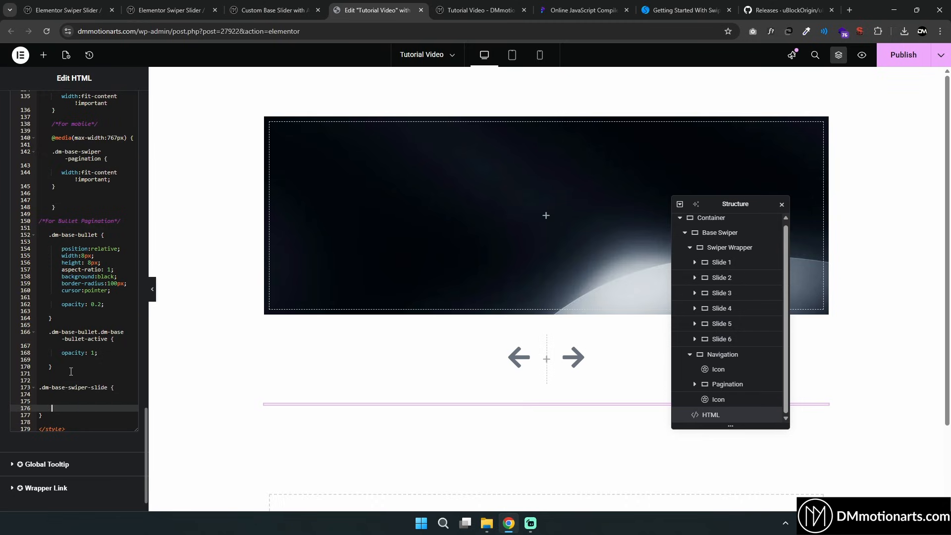
{"action": "key", "text": "Up"}
{"action": "type", "text": "width"}
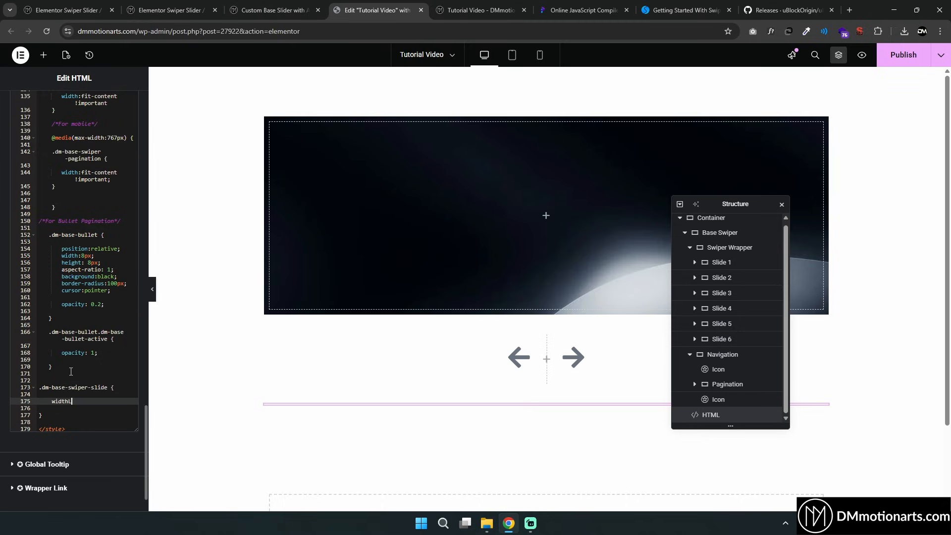
{"action": "type", "text": ":300px;"}
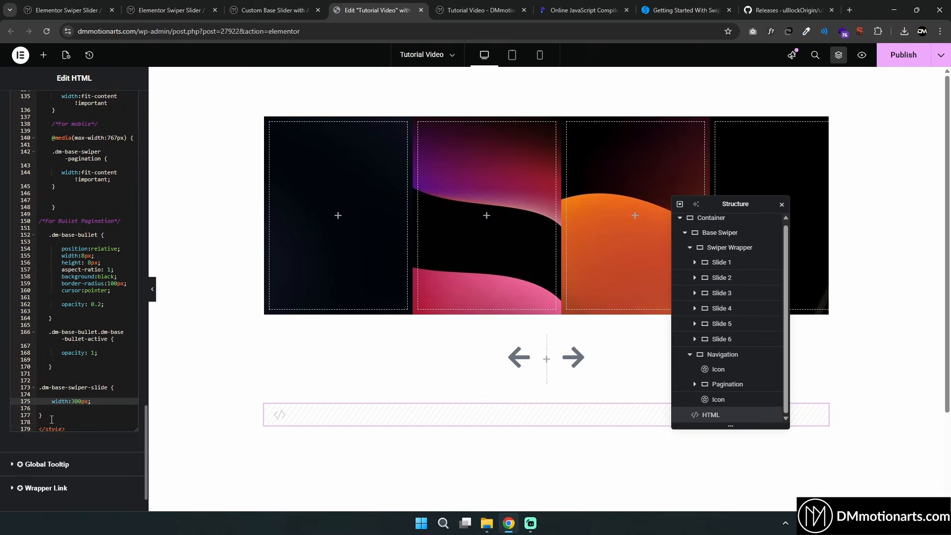
{"action": "left_click_drag", "start_coordinate": [51, 420], "coordinate": [42, 374]}
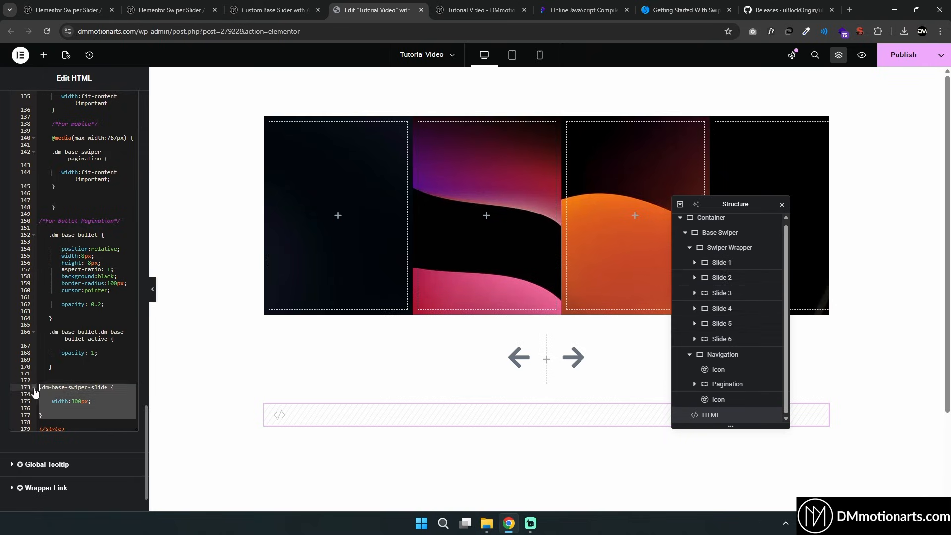
{"action": "key", "text": "BackSpace"}
Set the Slide 1 container's width to 350 px
{"action": "left_click", "coordinate": [727, 268]}
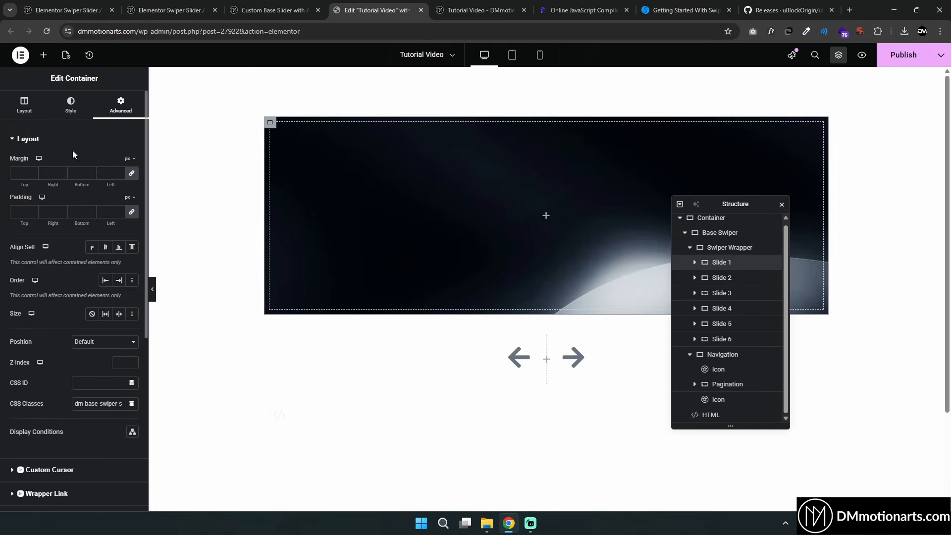
{"action": "left_click", "coordinate": [24, 105]}
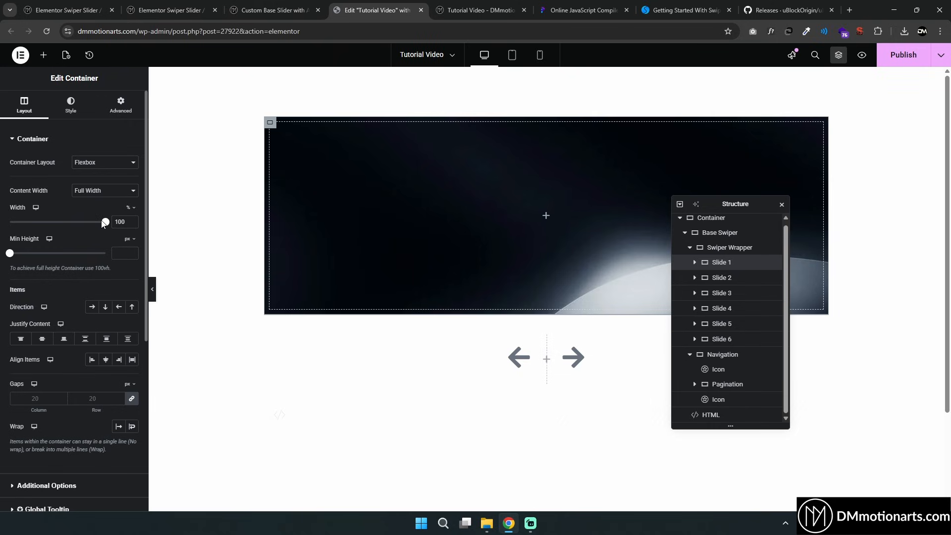
{"action": "left_click_drag", "start_coordinate": [104, 222], "coordinate": [31, 222]}
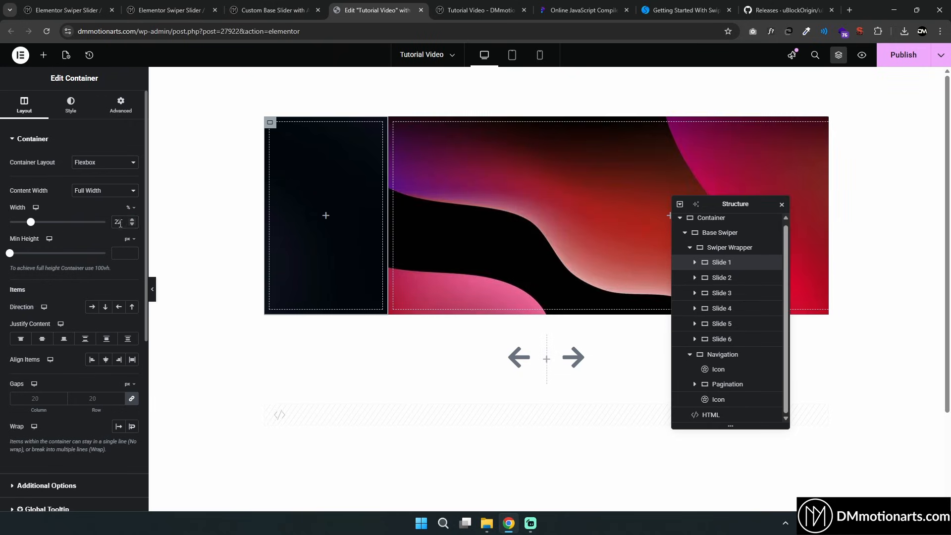
{"action": "double_click", "coordinate": [120, 222]}
{"action": "type", "text": "100300"}
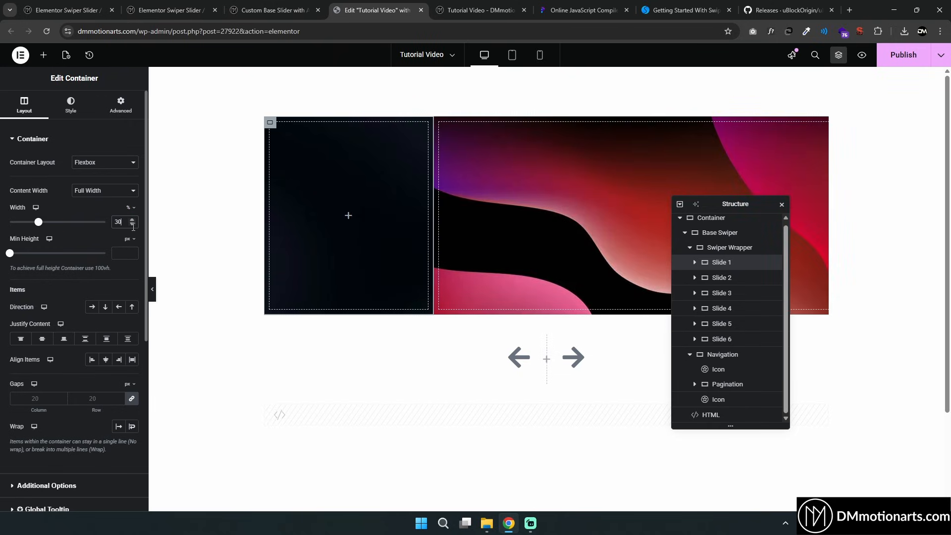
{"action": "left_click", "coordinate": [130, 208]}
{"action": "left_click", "coordinate": [129, 216]}
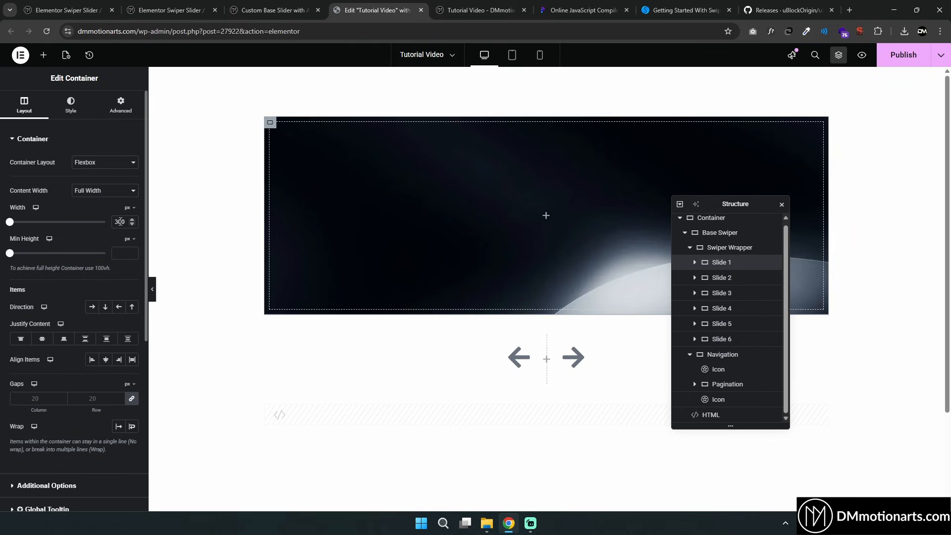
{"action": "left_click", "coordinate": [121, 221]}
{"action": "type", "text": "300"}
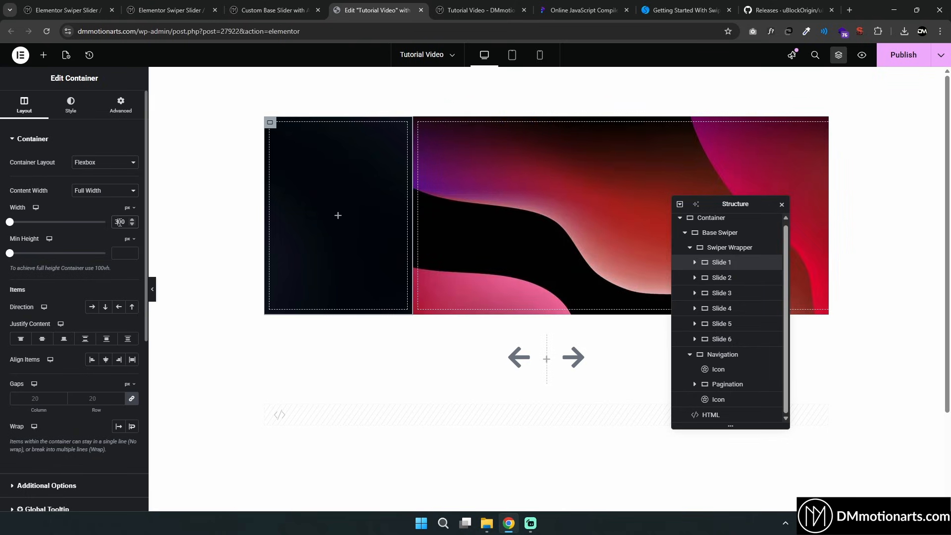
{"action": "type", "text": "350"}
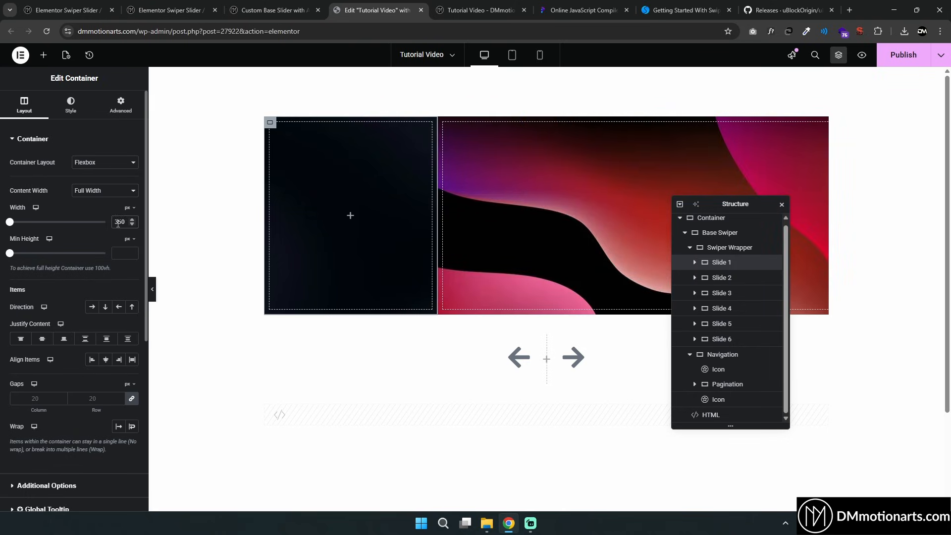
Set the Slide 2 and Slide 3 container widths to 350 px and update the page
{"action": "left_click", "coordinate": [729, 277]}
{"action": "left_click", "coordinate": [26, 115]}
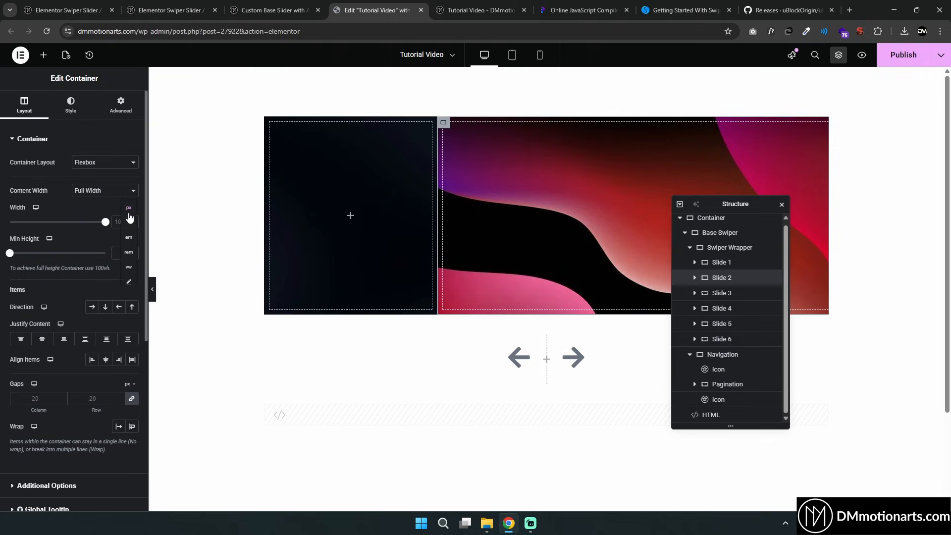
{"action": "left_click", "coordinate": [129, 222]}
{"action": "left_click", "coordinate": [722, 293]}
{"action": "left_click", "coordinate": [24, 105]}
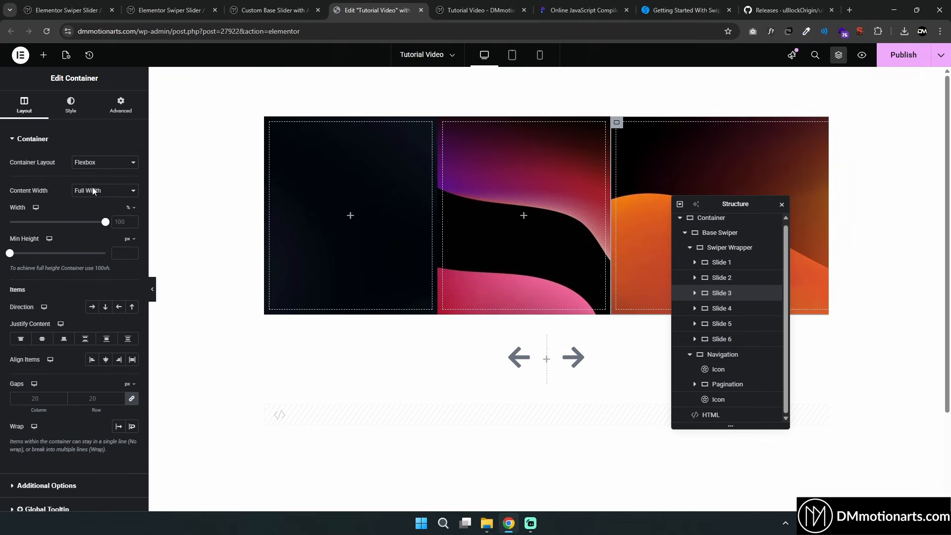
{"action": "left_click", "coordinate": [130, 208]}
{"action": "left_click", "coordinate": [130, 217]}
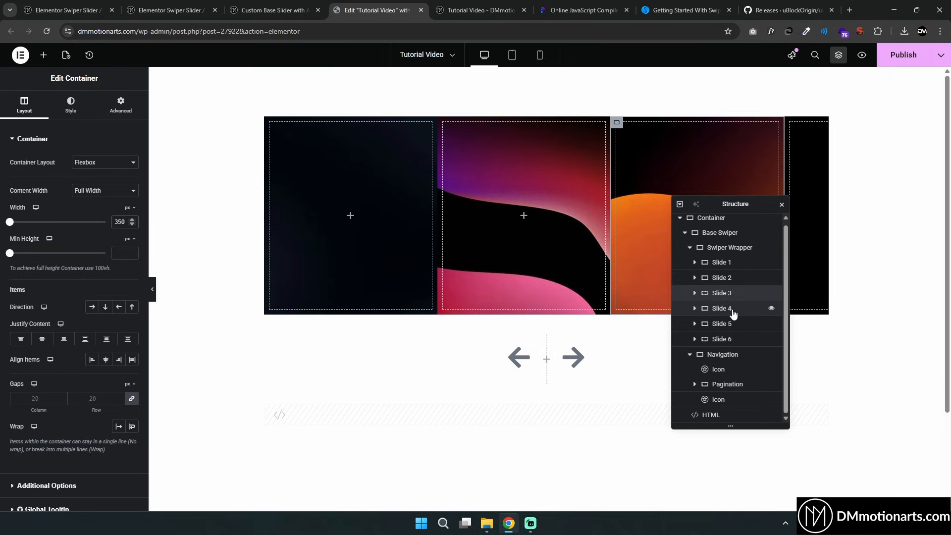
{"action": "left_click", "coordinate": [726, 338]}
{"action": "left_click", "coordinate": [906, 56]}
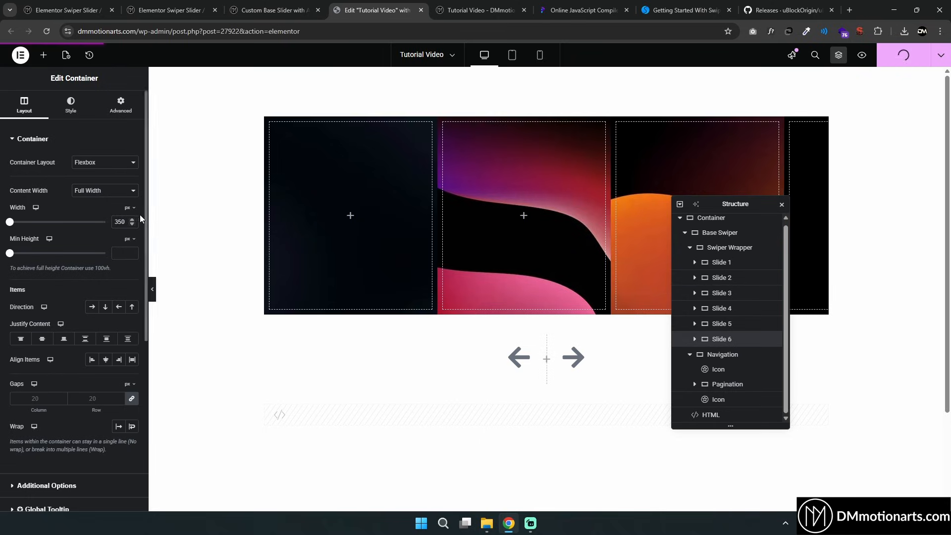
Open the page preview and inspect the slider in responsive device mode at different widths
{"action": "left_click", "coordinate": [473, 7]}
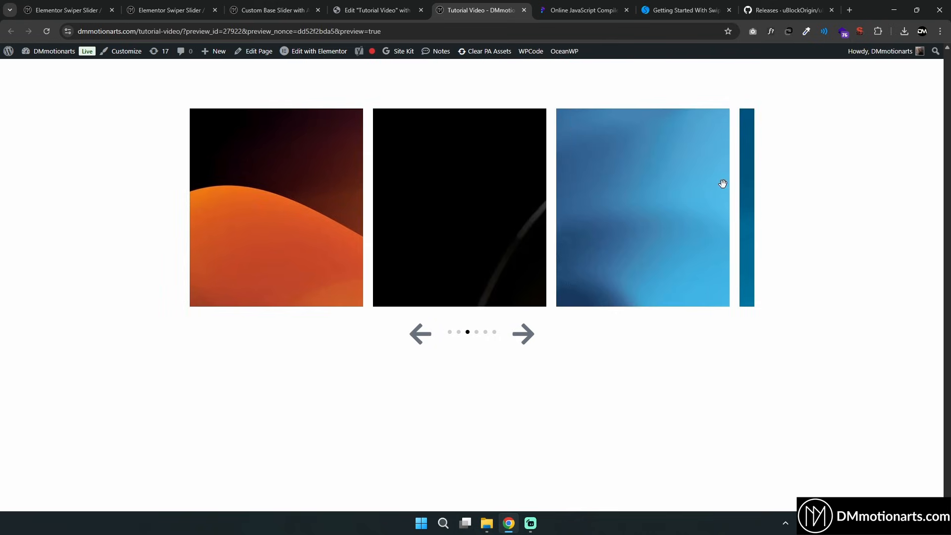
{"action": "right_click", "coordinate": [876, 211]}
{"action": "left_click", "coordinate": [804, 421]}
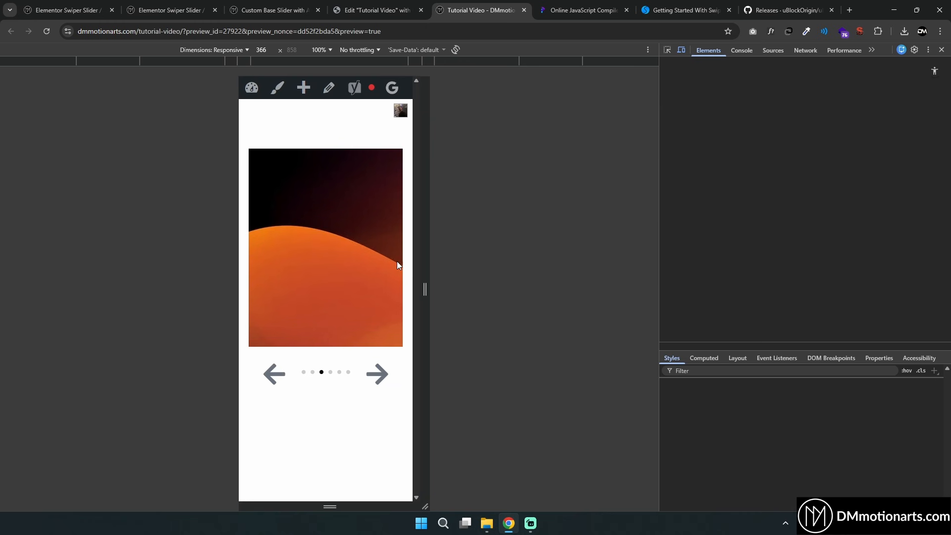
{"action": "left_click_drag", "start_coordinate": [425, 257], "coordinate": [509, 260]}
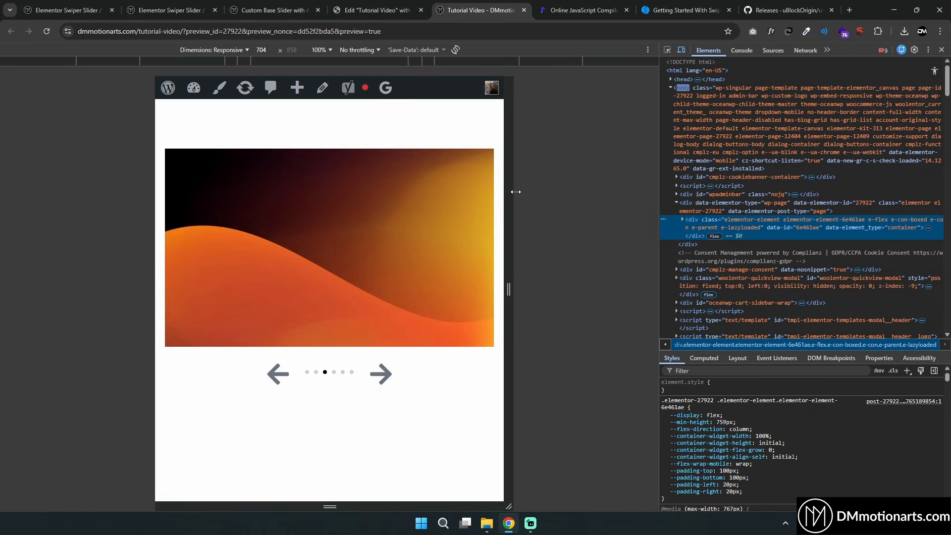
Switch the editor between mobile and tablet device views to check how the slides lay out
{"action": "left_click", "coordinate": [405, 4]}
{"action": "left_click", "coordinate": [540, 55]}
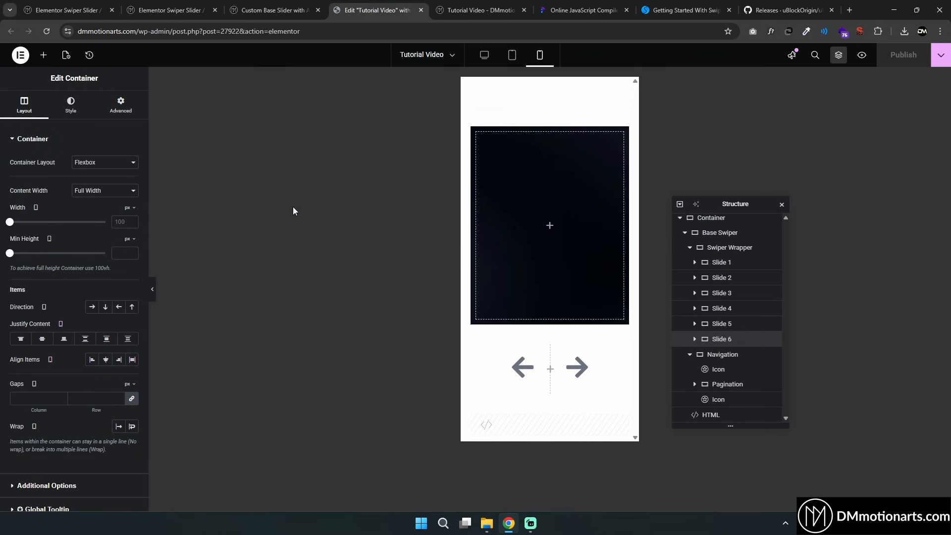
{"action": "left_click", "coordinate": [512, 54]}
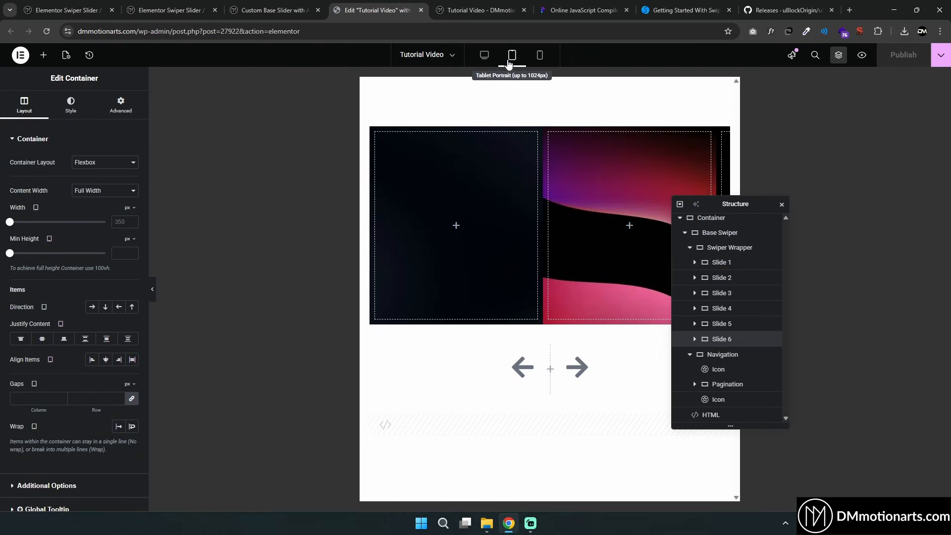
{"action": "left_click", "coordinate": [540, 56]}
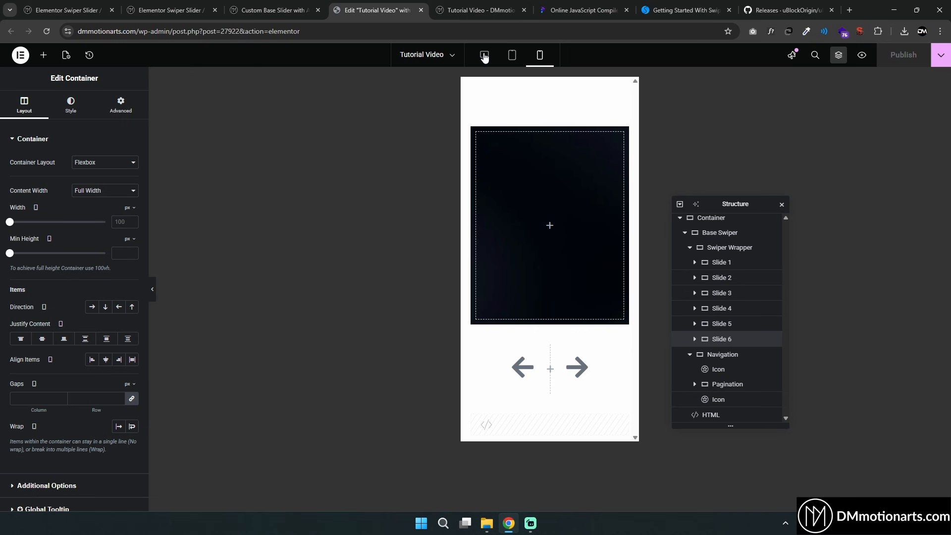
Examine the slider in the page preview at various window widths, swiping through the slides
{"action": "left_click", "coordinate": [463, 6]}
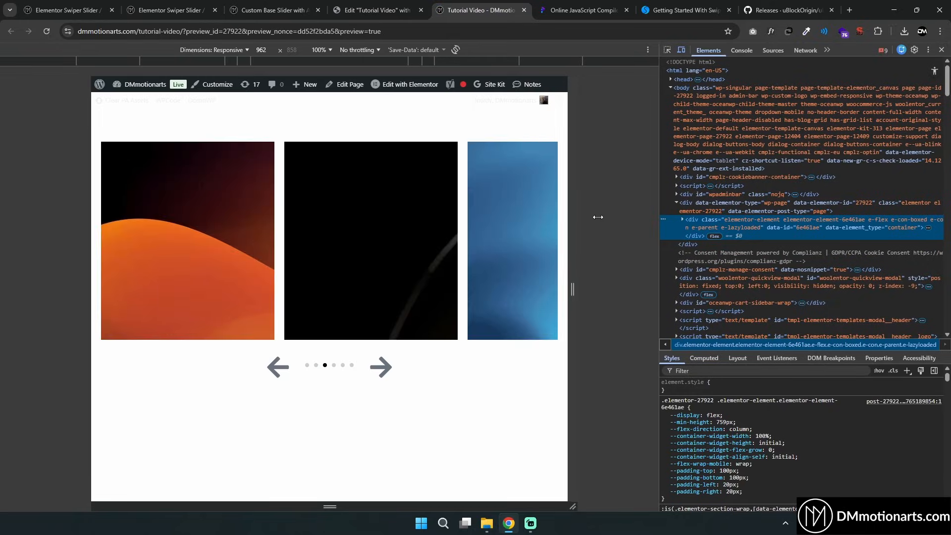
{"action": "left_click_drag", "start_coordinate": [598, 217], "coordinate": [622, 218]}
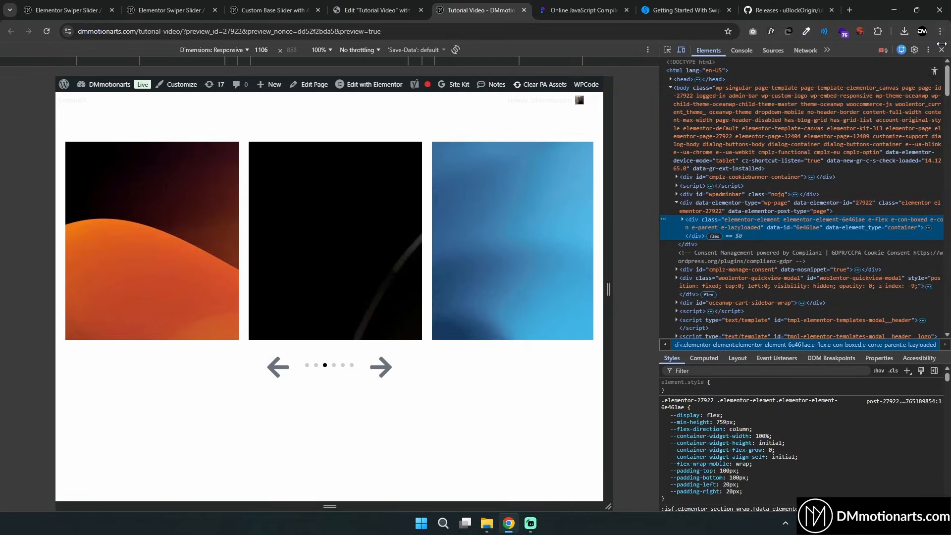
{"action": "left_click_drag", "start_coordinate": [937, 50], "coordinate": [941, 50]}
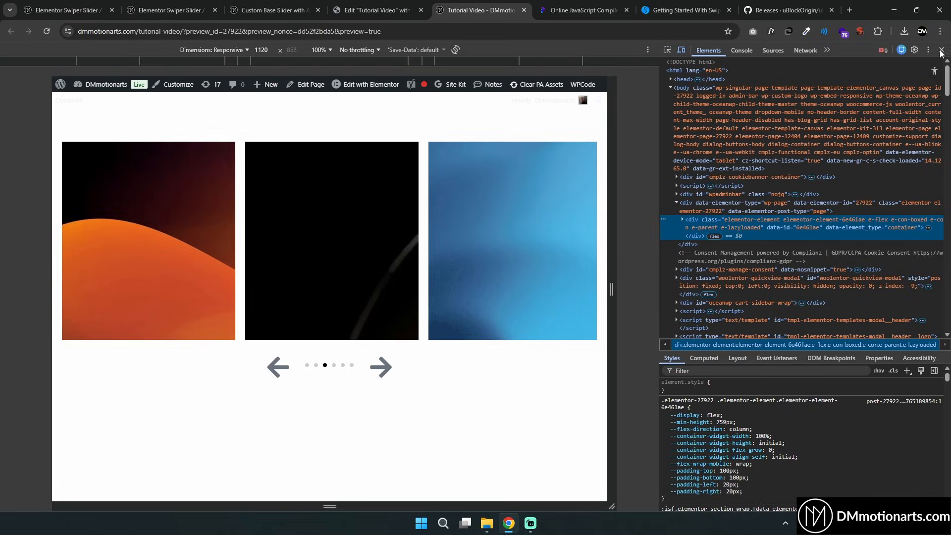
{"action": "left_click", "coordinate": [941, 50]}
{"action": "left_click_drag", "start_coordinate": [471, 8], "coordinate": [477, 59]}
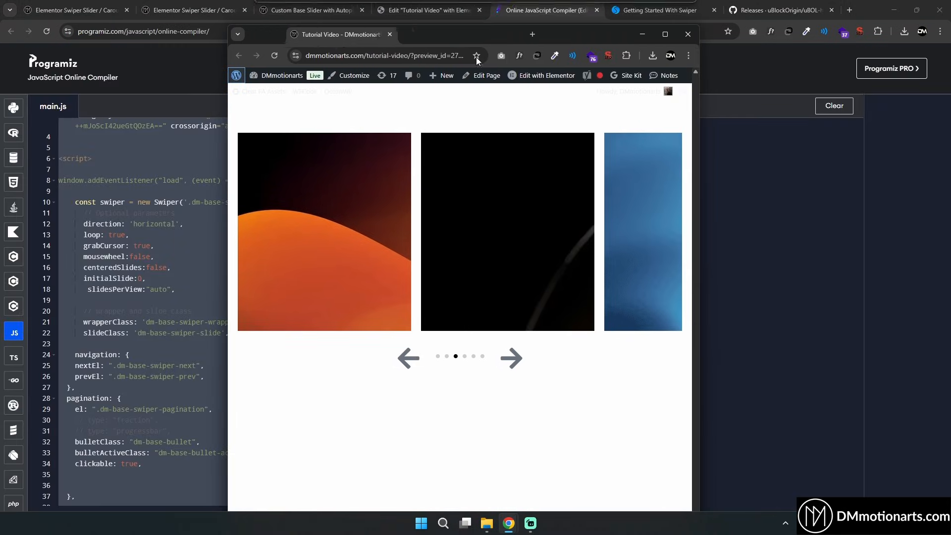
{"action": "left_click_drag", "start_coordinate": [700, 199], "coordinate": [675, 219]}
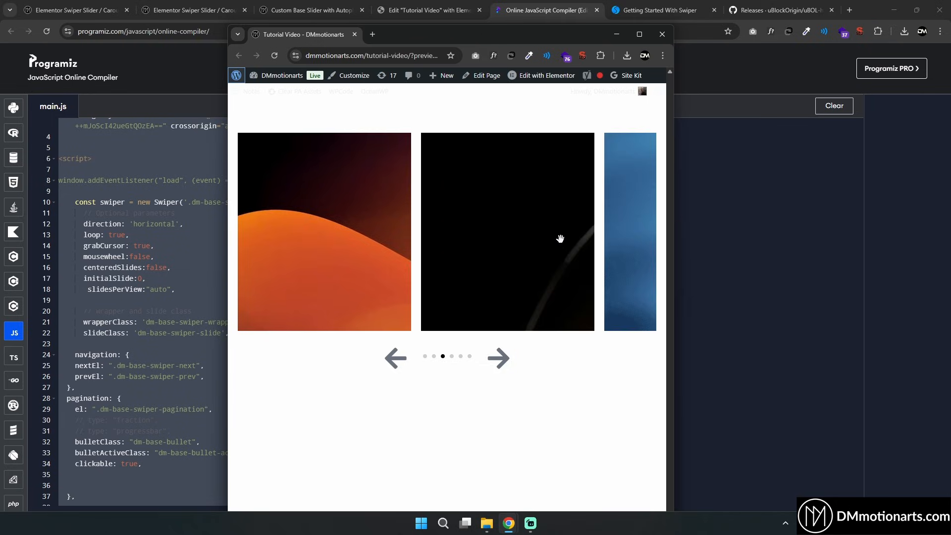
{"action": "left_click_drag", "start_coordinate": [546, 234], "coordinate": [533, 233]}
{"action": "left_click_drag", "start_coordinate": [675, 216], "coordinate": [639, 223]}
{"action": "left_click_drag", "start_coordinate": [521, 228], "coordinate": [460, 226]}
{"action": "left_click_drag", "start_coordinate": [491, 225], "coordinate": [421, 223]}
{"action": "left_click_drag", "start_coordinate": [640, 226], "coordinate": [891, 227]}
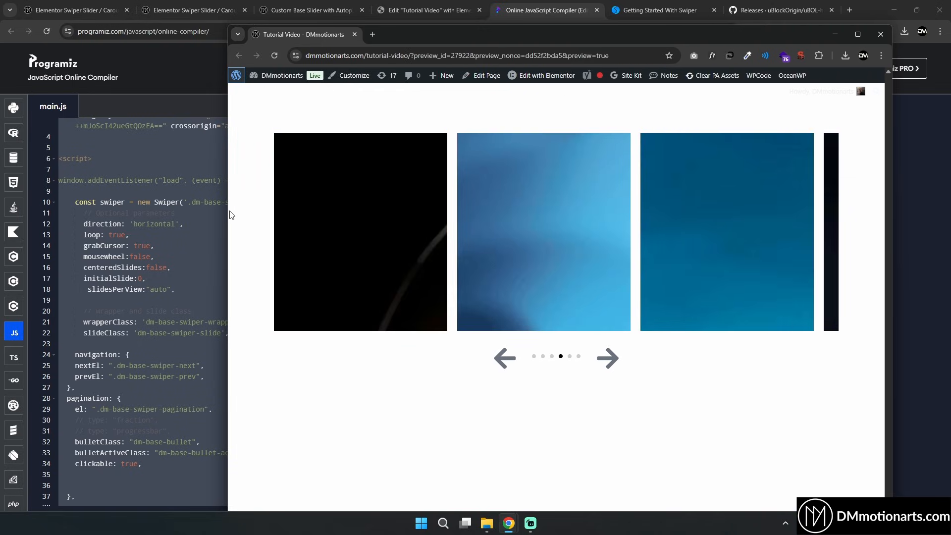
{"action": "left_click_drag", "start_coordinate": [229, 214], "coordinate": [76, 214]}
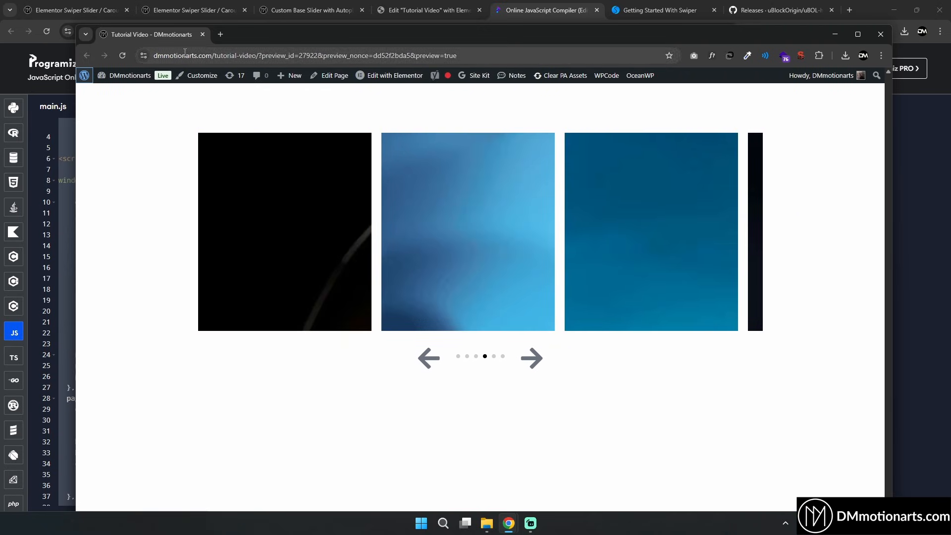
{"action": "left_click_drag", "start_coordinate": [149, 34], "coordinate": [531, 3]}
Set the outer Container's content width to Full Width
{"action": "left_click", "coordinate": [388, 8]}
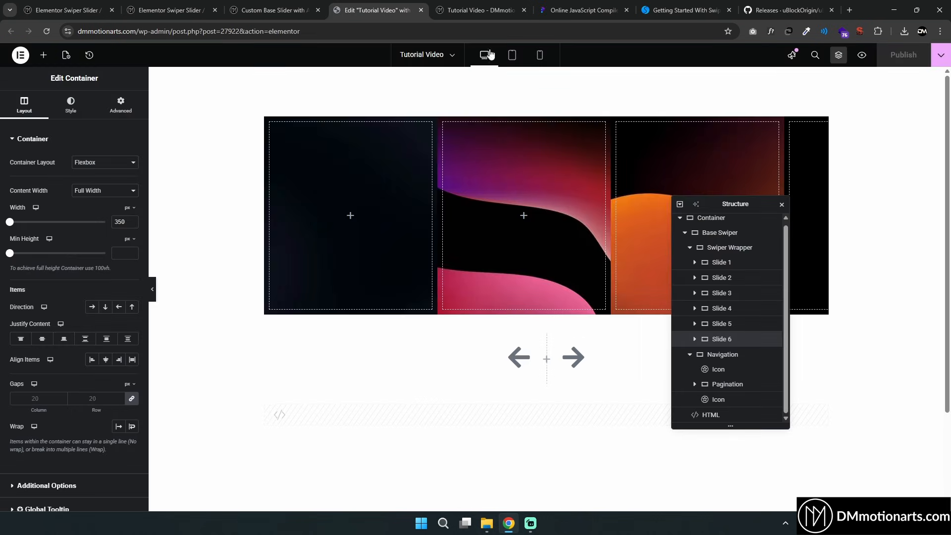
{"action": "left_click", "coordinate": [547, 74]}
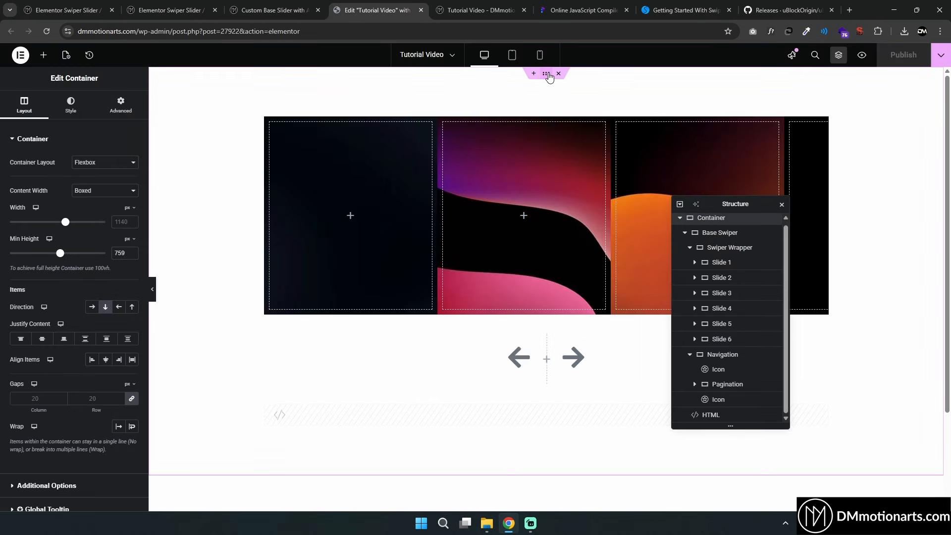
{"action": "left_click", "coordinate": [708, 237]}
{"action": "left_click", "coordinate": [714, 224]}
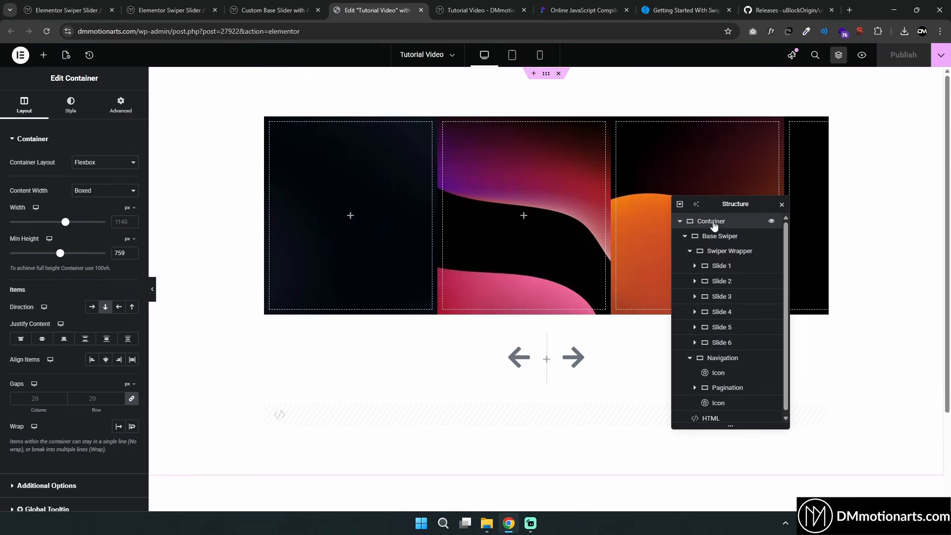
{"action": "left_click", "coordinate": [107, 191]}
{"action": "left_click", "coordinate": [95, 215]}
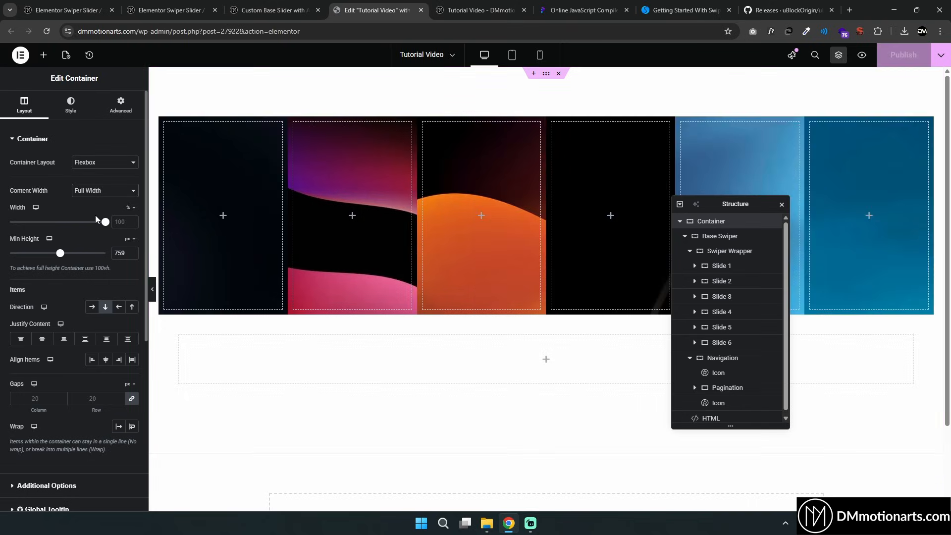
Preview the page and inspect the slider at larger responsive widths, swiping through the slides
{"action": "left_click", "coordinate": [861, 59]}
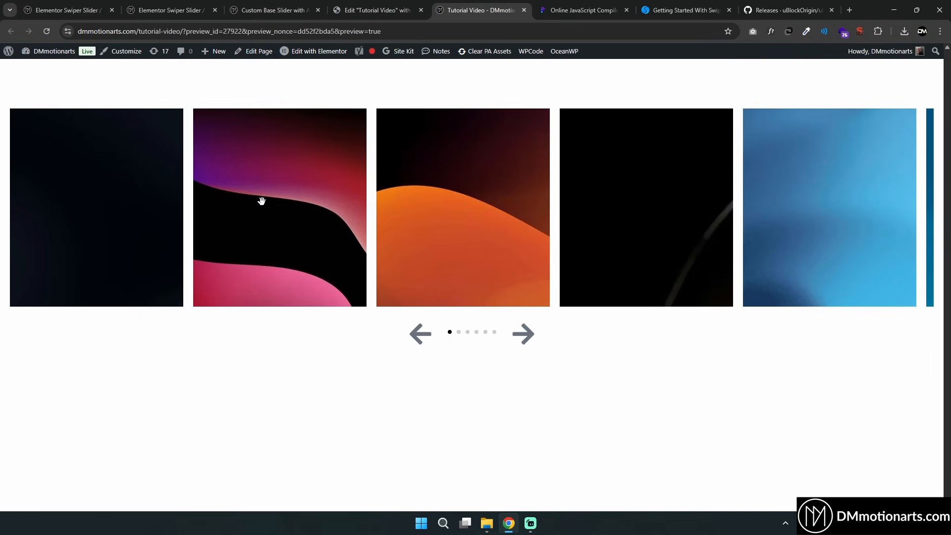
{"action": "right_click", "coordinate": [669, 360]}
{"action": "left_click", "coordinate": [697, 343]}
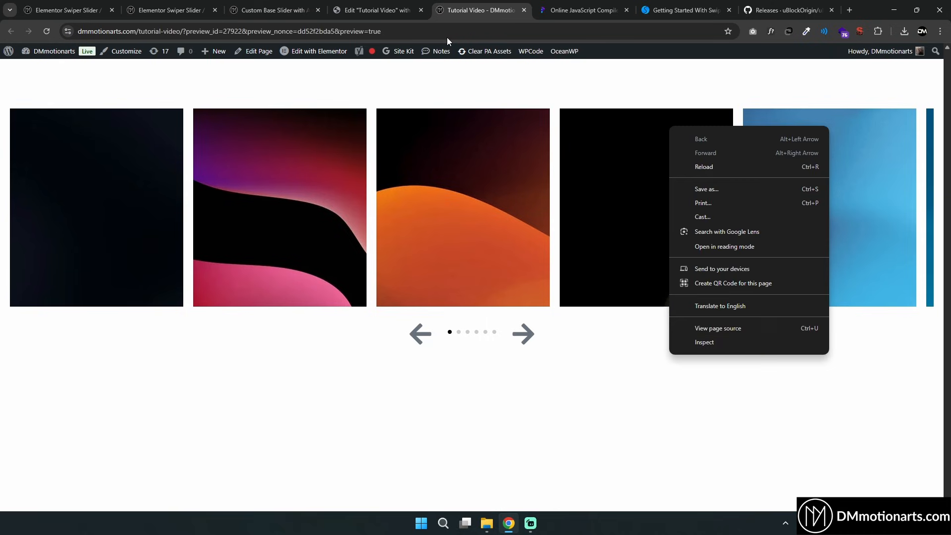
{"action": "left_click_drag", "start_coordinate": [439, 53], "coordinate": [417, 51]}
{"action": "left_click_drag", "start_coordinate": [684, 195], "coordinate": [868, 199]}
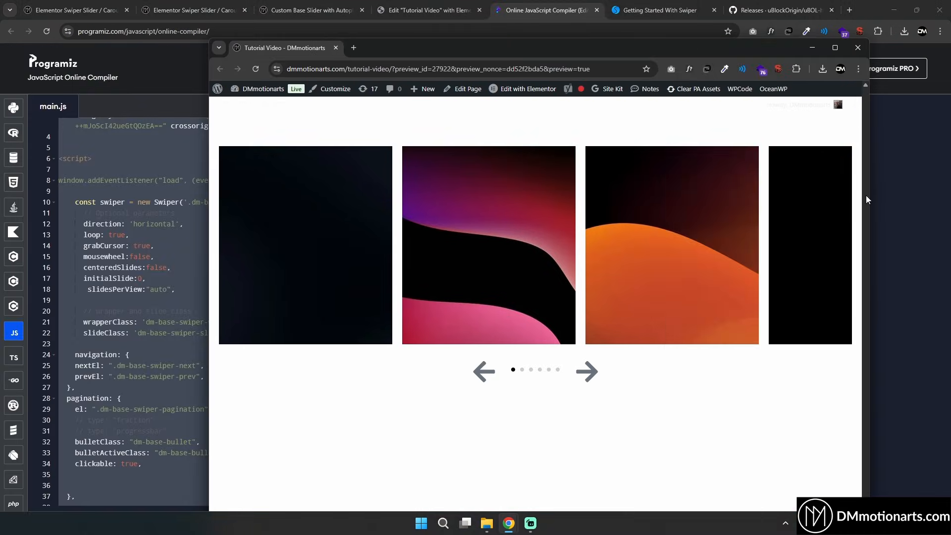
{"action": "left_click_drag", "start_coordinate": [292, 52], "coordinate": [592, 10]}
{"action": "right_click", "coordinate": [573, 149]}
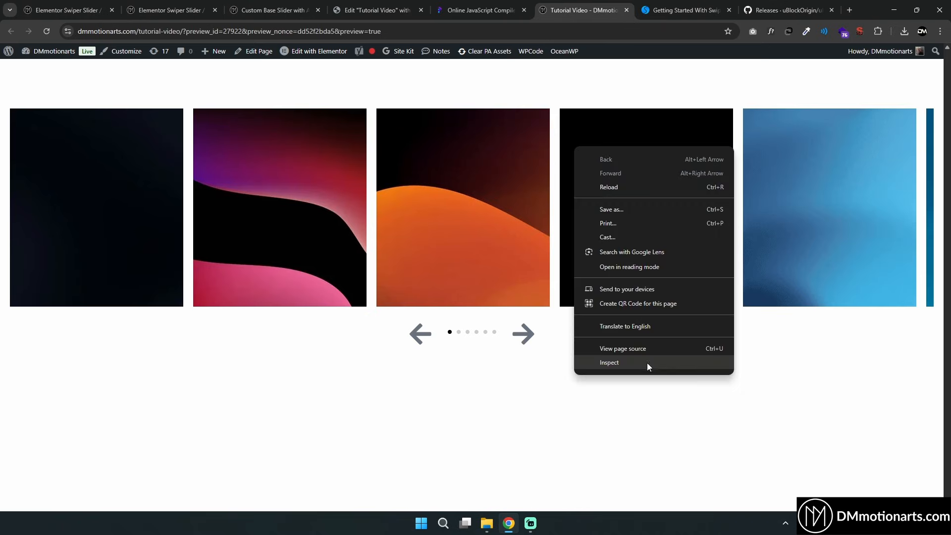
{"action": "left_click", "coordinate": [648, 362]}
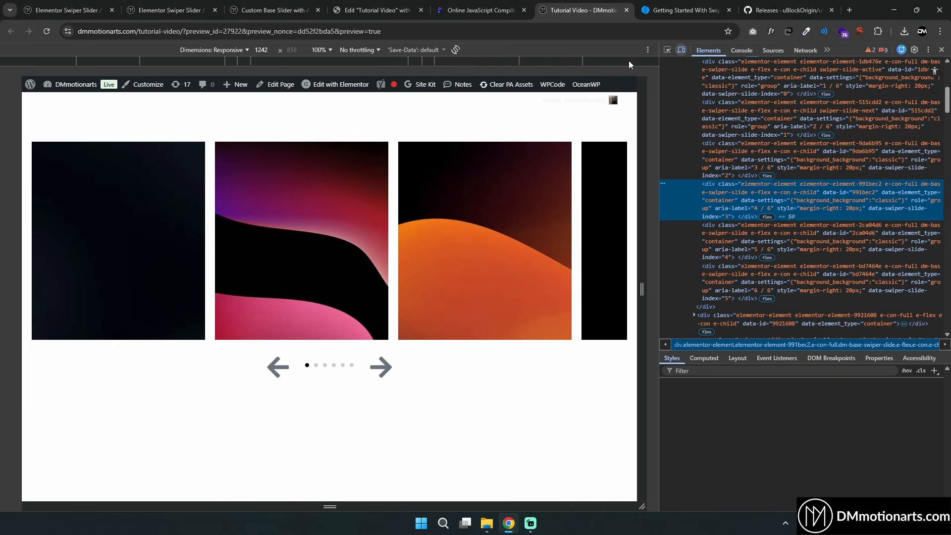
{"action": "left_click", "coordinate": [625, 61]}
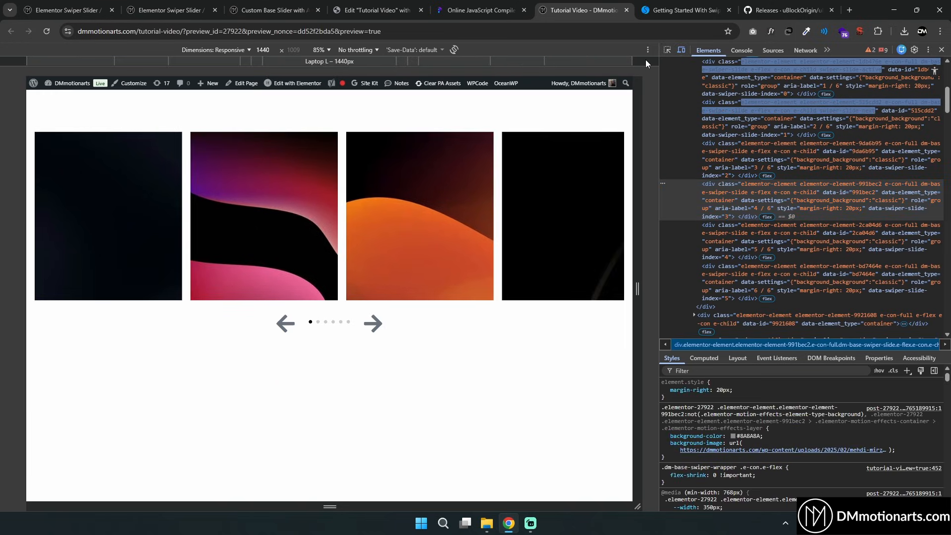
{"action": "left_click", "coordinate": [646, 59]}
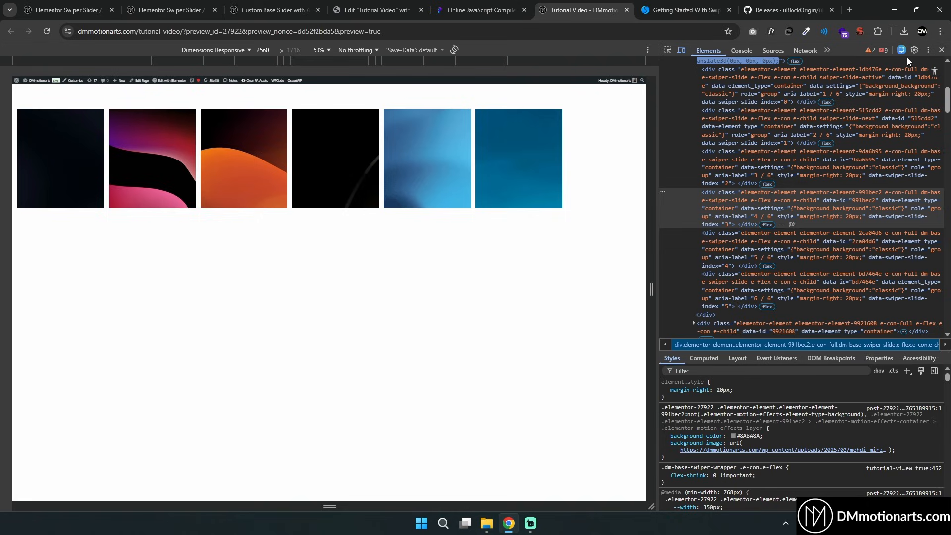
{"action": "left_click", "coordinate": [941, 49]}
{"action": "left_click_drag", "start_coordinate": [500, 191], "coordinate": [303, 203]}
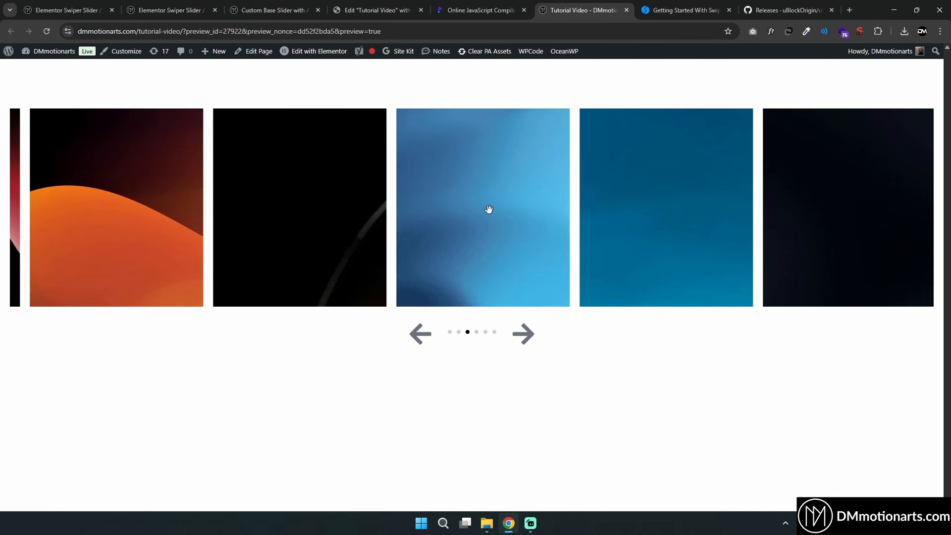
{"action": "left_click_drag", "start_coordinate": [605, 208], "coordinate": [391, 208]}
Set the outer Container's content width back to Boxed
{"action": "left_click", "coordinate": [469, 5]}
{"action": "left_click", "coordinate": [376, 10]}
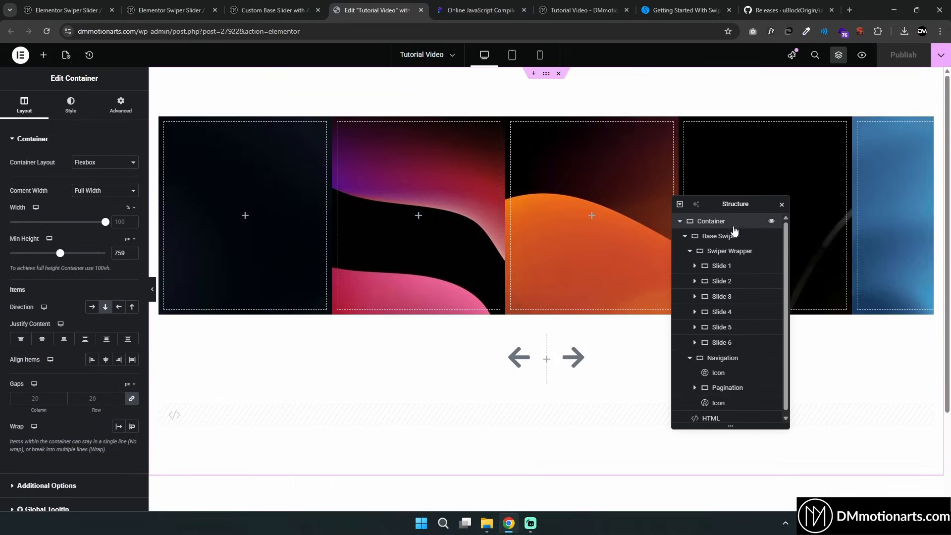
{"action": "left_click", "coordinate": [94, 191]}
{"action": "left_click", "coordinate": [90, 204]}
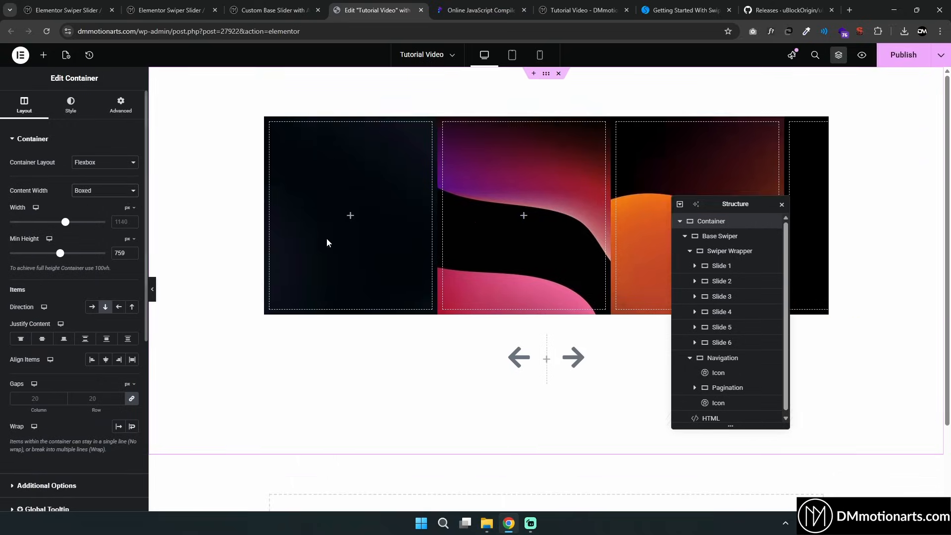
Open the page preview and swipe through the boxed slider
{"action": "key", "text": "ctrl+shift+p"}
{"action": "left_click_drag", "start_coordinate": [449, 251], "coordinate": [277, 246]}
{"action": "left_click_drag", "start_coordinate": [411, 242], "coordinate": [484, 234]}
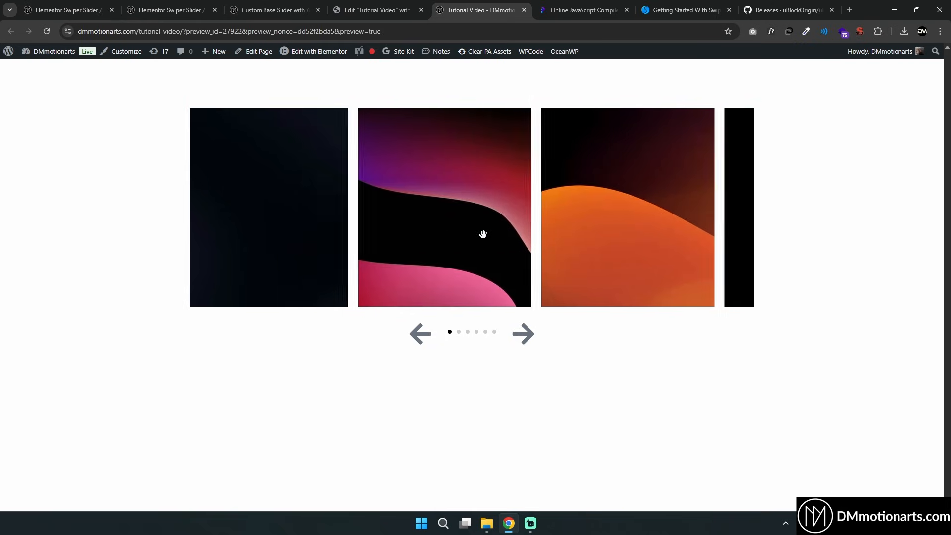
Change centeredSlides to true in the reference Swiper code in the online JavaScript compiler
{"action": "left_click", "coordinate": [377, 15]}
{"action": "left_click", "coordinate": [582, 10]}
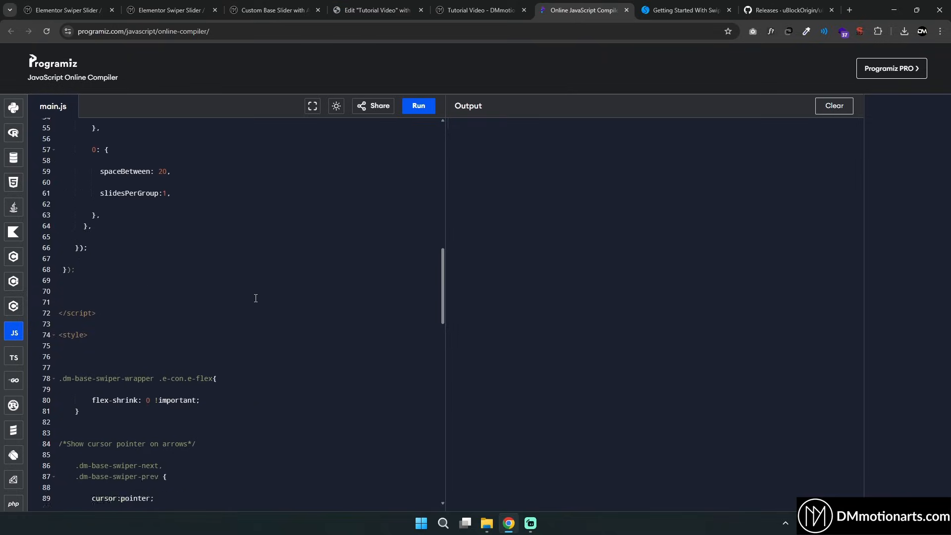
{"action": "scroll", "coordinate": [299, 313], "scroll_direction": "up", "scroll_amount": 10}
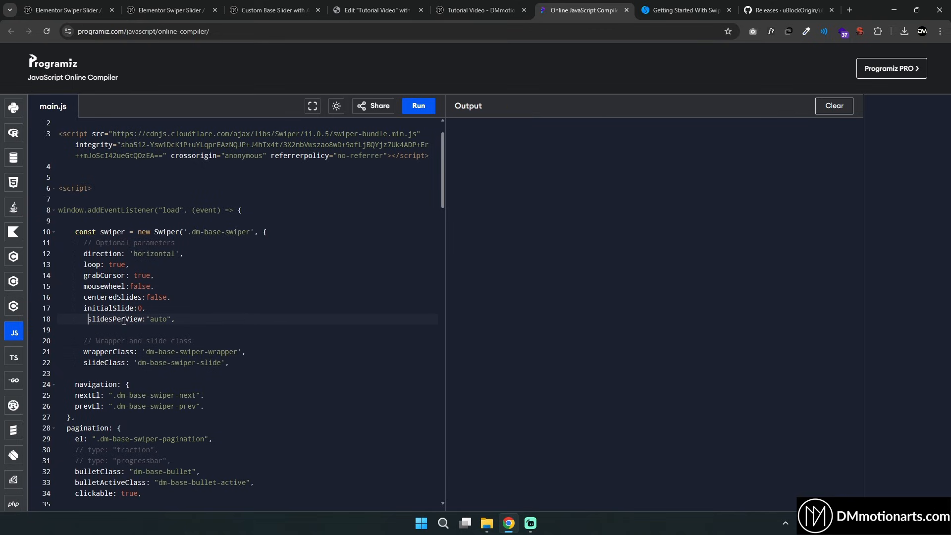
{"action": "key", "text": "BackSpace"}
{"action": "double_click", "coordinate": [148, 298]}
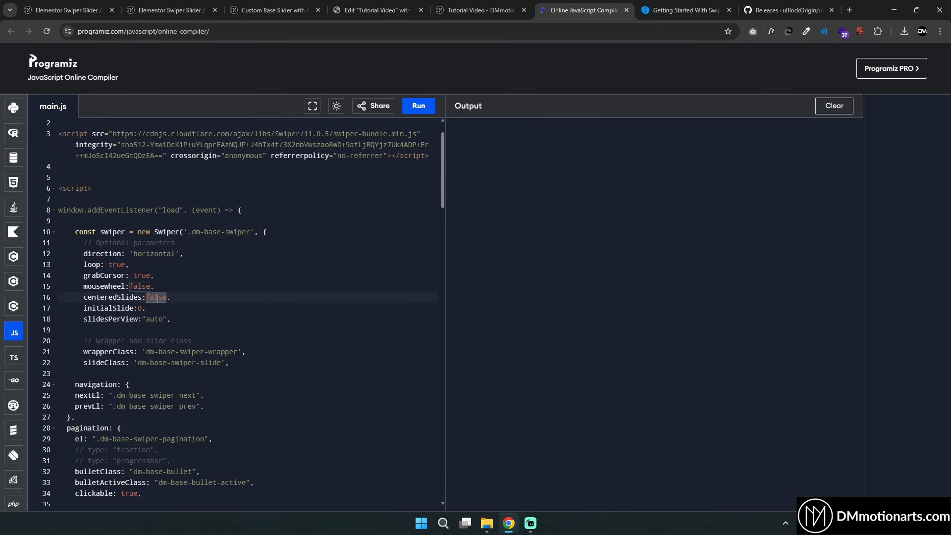
{"action": "type", "text": "tr"}
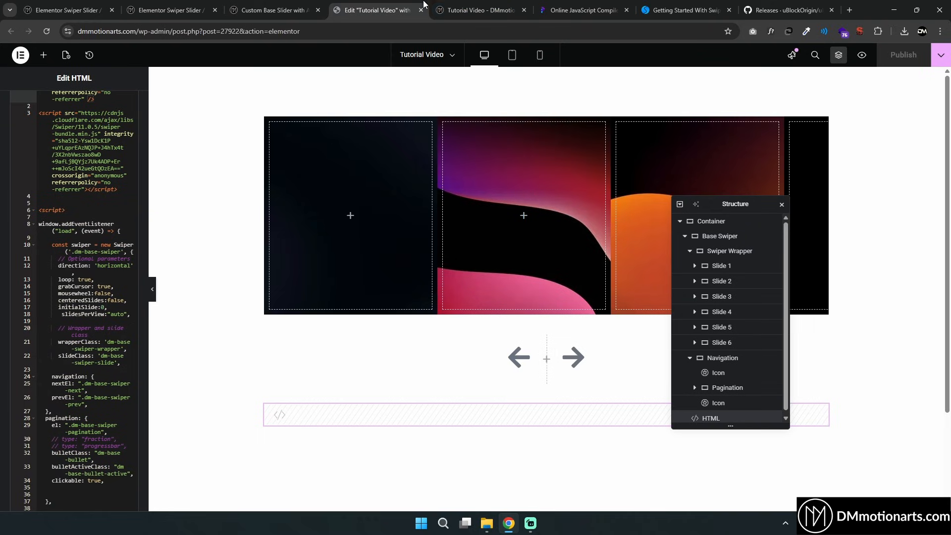
Set centeredSlides to true in the HTML widget's Swiper script and update the page
{"action": "left_click", "coordinate": [379, 10]}
{"action": "double_click", "coordinate": [116, 300]}
{"action": "type", "text": "true"}
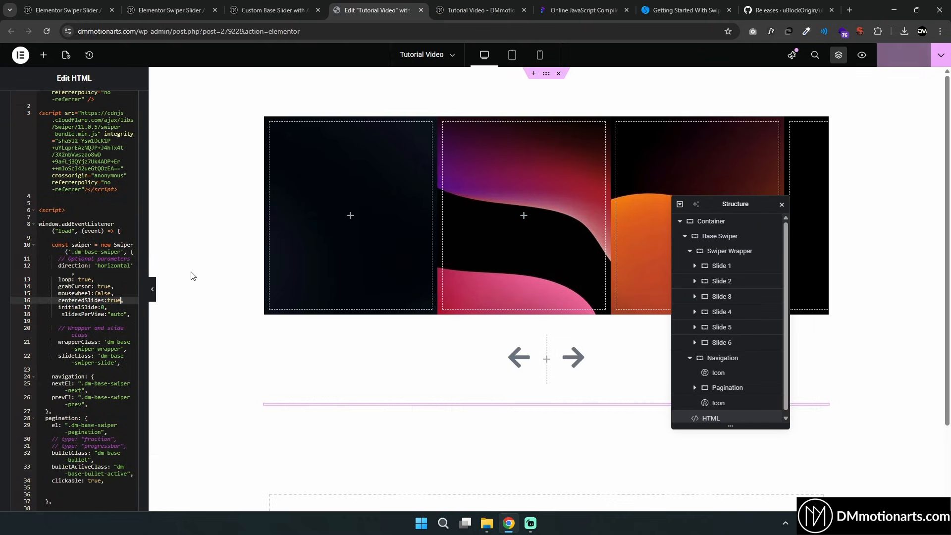
{"action": "left_click", "coordinate": [894, 60]}
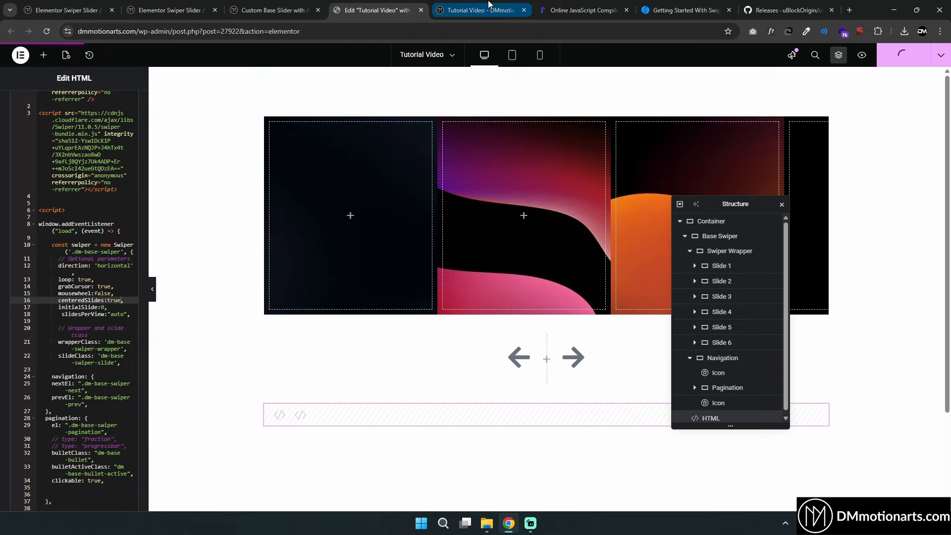
Reload the page preview and compare the centered slider with the slides in the editor
{"action": "left_click", "coordinate": [489, 5]}
{"action": "key", "text": "F5"}
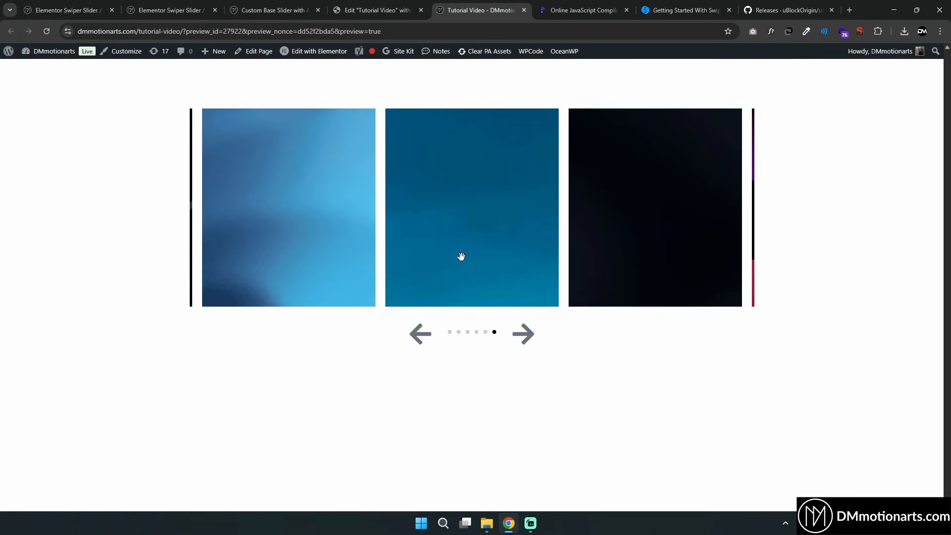
{"action": "left_click", "coordinate": [379, 10]}
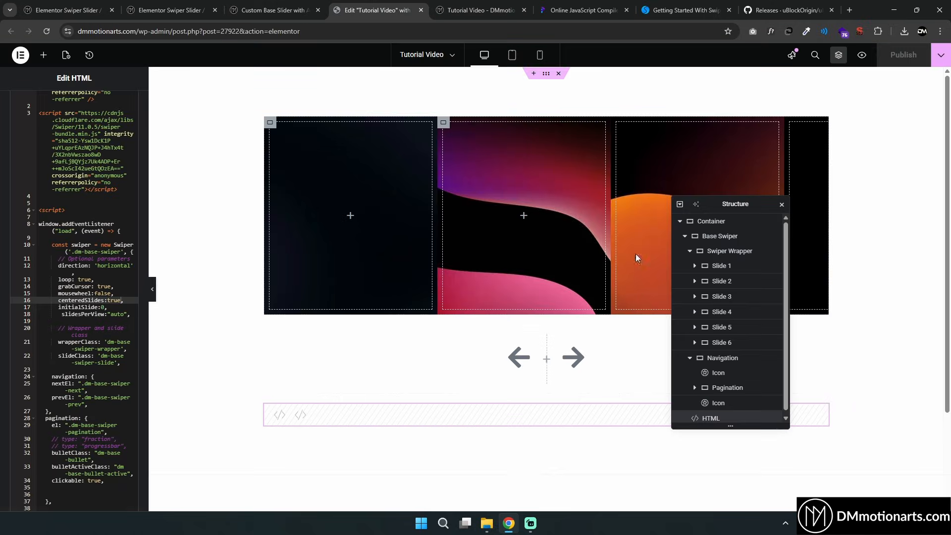
{"action": "left_click", "coordinate": [719, 266]}
{"action": "left_click_drag", "start_coordinate": [709, 203], "coordinate": [747, 140]}
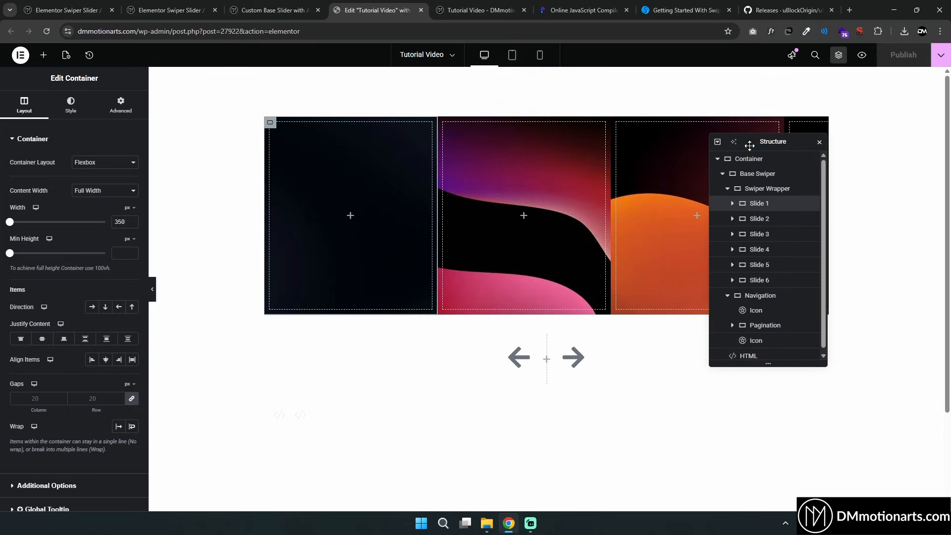
{"action": "key", "text": "ctrl+Tab"}
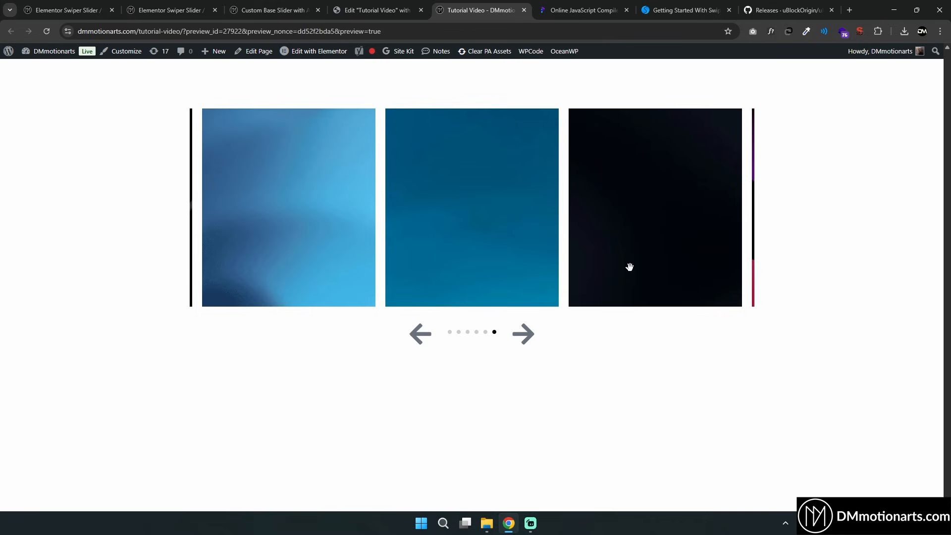
Swipe through the centered slider in the page preview
{"action": "left_click_drag", "start_coordinate": [629, 267], "coordinate": [559, 267]}
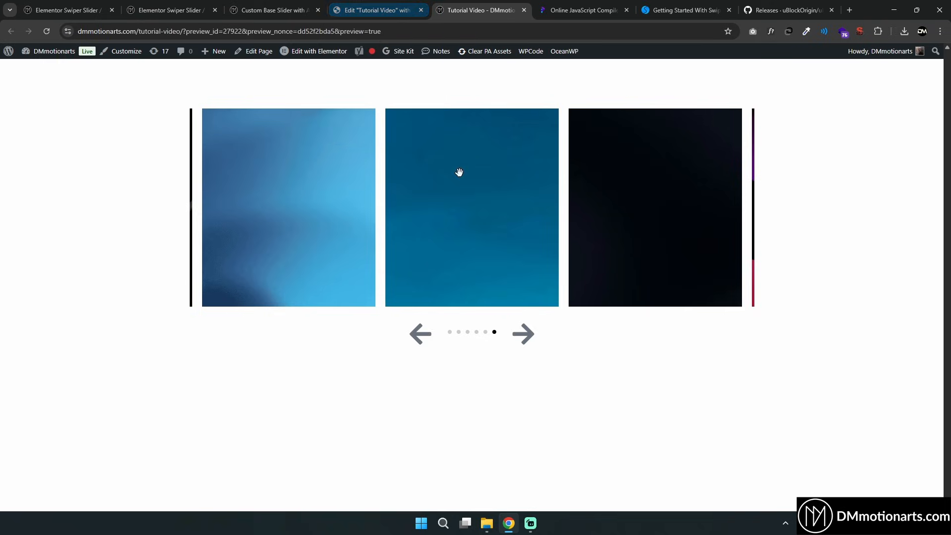
{"action": "left_click_drag", "start_coordinate": [610, 251], "coordinate": [504, 246]}
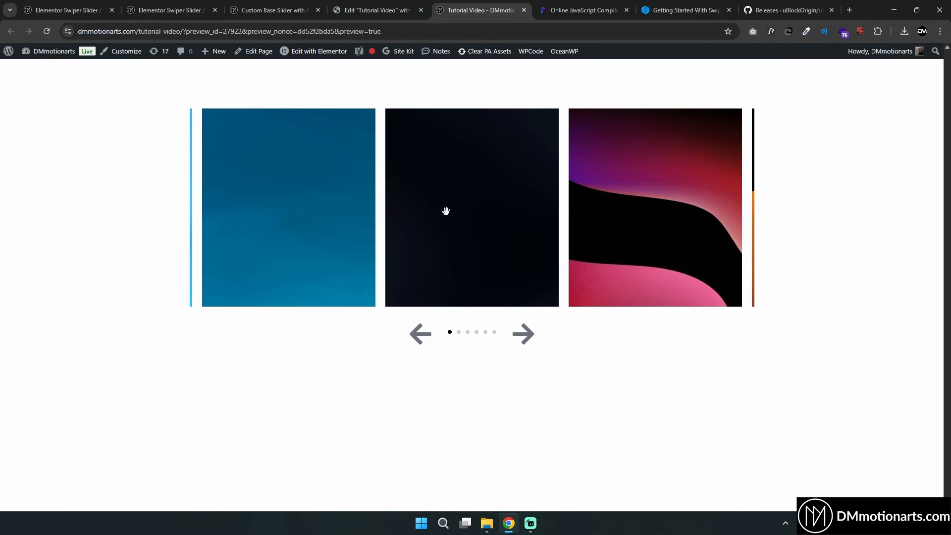
{"action": "left_click_drag", "start_coordinate": [445, 211], "coordinate": [577, 225]}
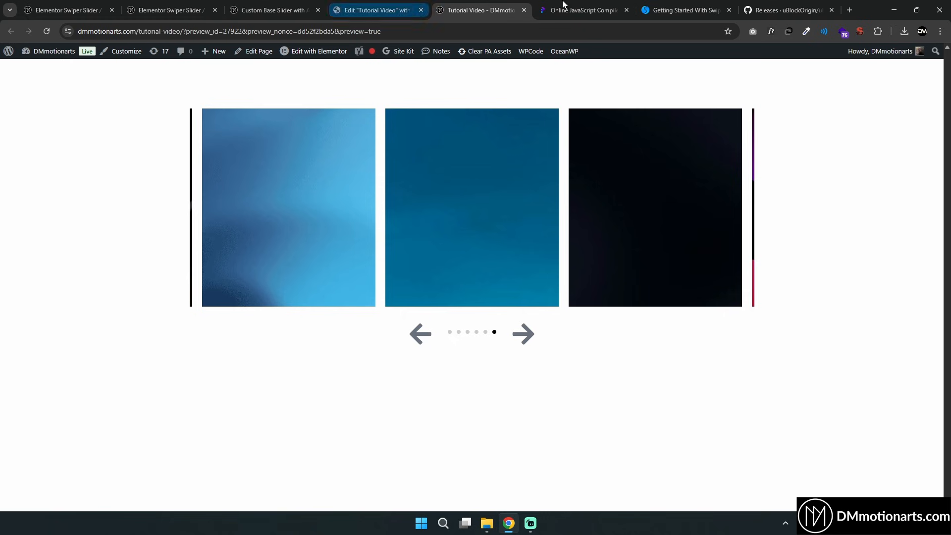
Compare the reference Swiper code in the online compiler with the slider in the preview and the editor
{"action": "left_click", "coordinate": [565, 8]}
{"action": "left_click", "coordinate": [143, 308]}
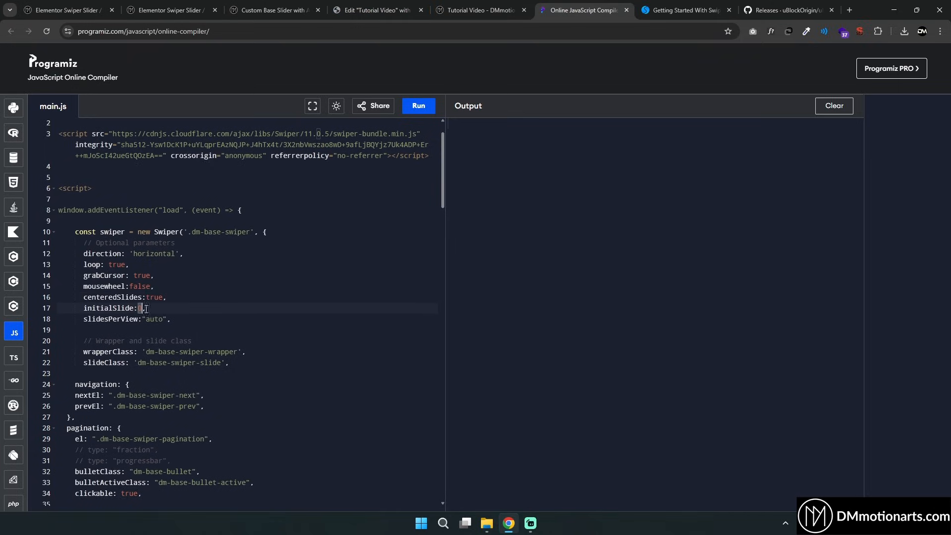
{"action": "left_click", "coordinate": [479, 5]}
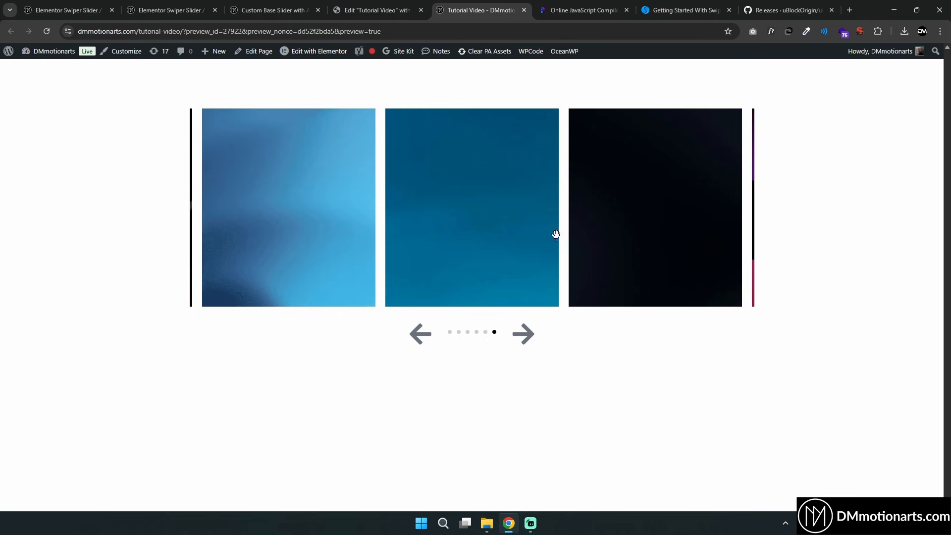
{"action": "left_click_drag", "start_coordinate": [555, 234], "coordinate": [592, 253]}
{"action": "right_click", "coordinate": [500, 201]}
{"action": "left_click", "coordinate": [454, 181]}
{"action": "key", "text": "ctrl+Tab"}
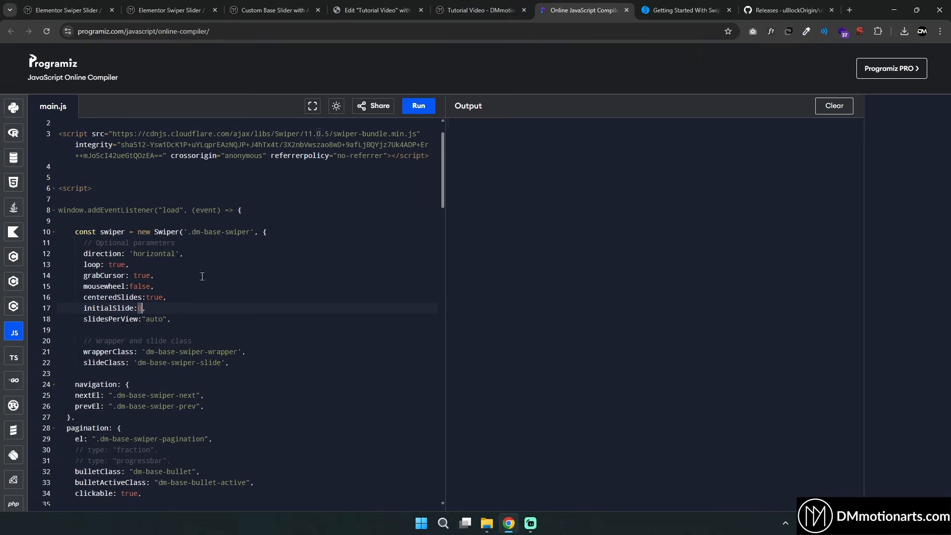
{"action": "key", "text": "ctrl+shift+Tab"}
{"action": "key", "text": "ctrl+shift+Tab"}
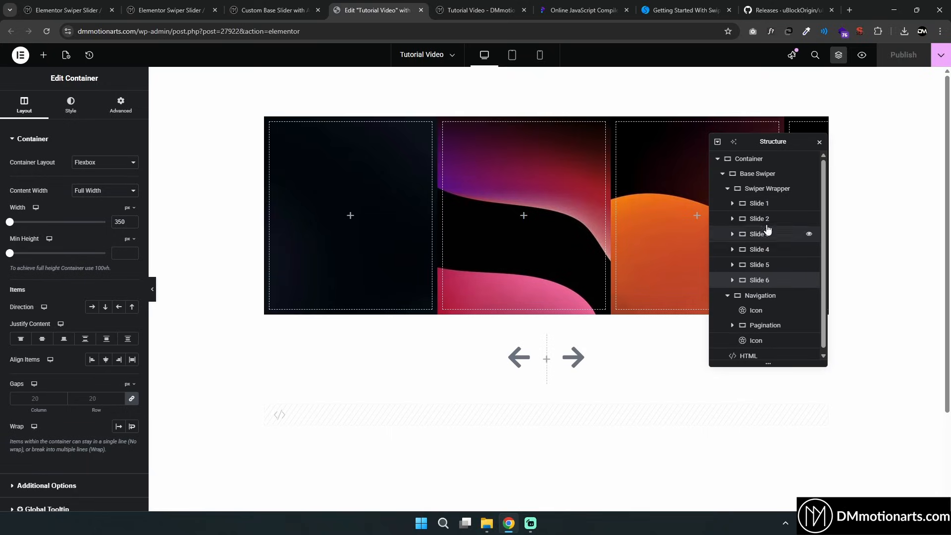
{"action": "key", "text": "ctrl+Tab"}
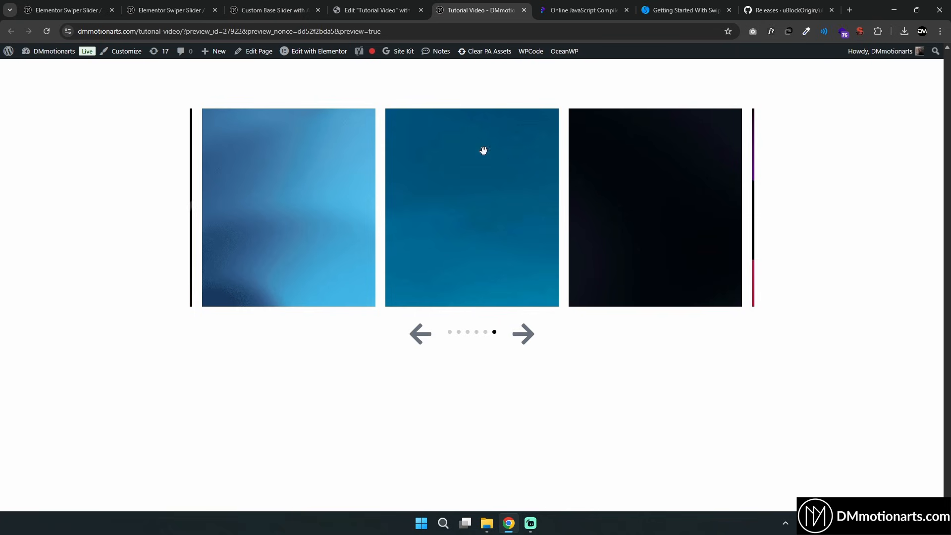
Open the HTML widget's Swiper script and set initialSlide to 1
{"action": "left_click", "coordinate": [347, 11]}
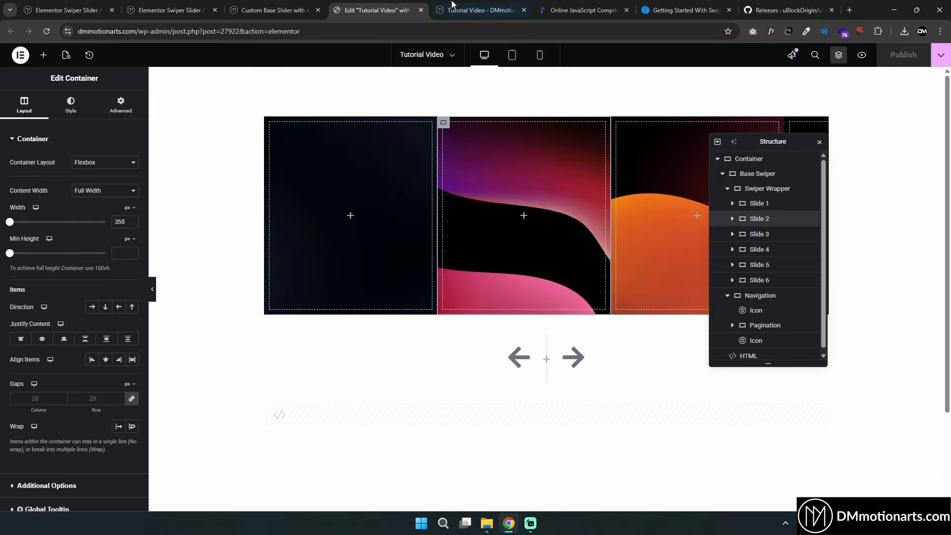
{"action": "left_click", "coordinate": [505, 410]}
{"action": "scroll", "coordinate": [106, 290], "scroll_direction": "down", "scroll_amount": 3}
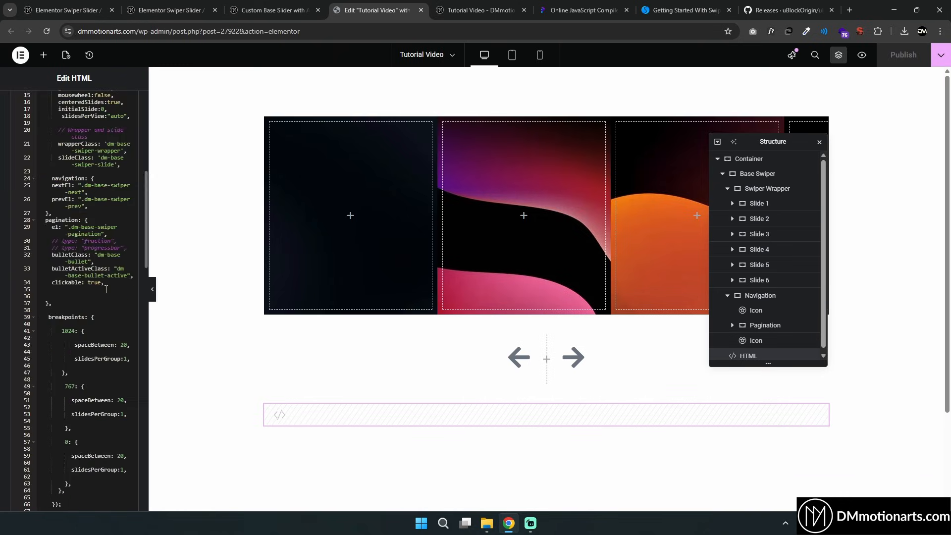
{"action": "scroll", "coordinate": [104, 258], "scroll_direction": "down", "scroll_amount": 2}
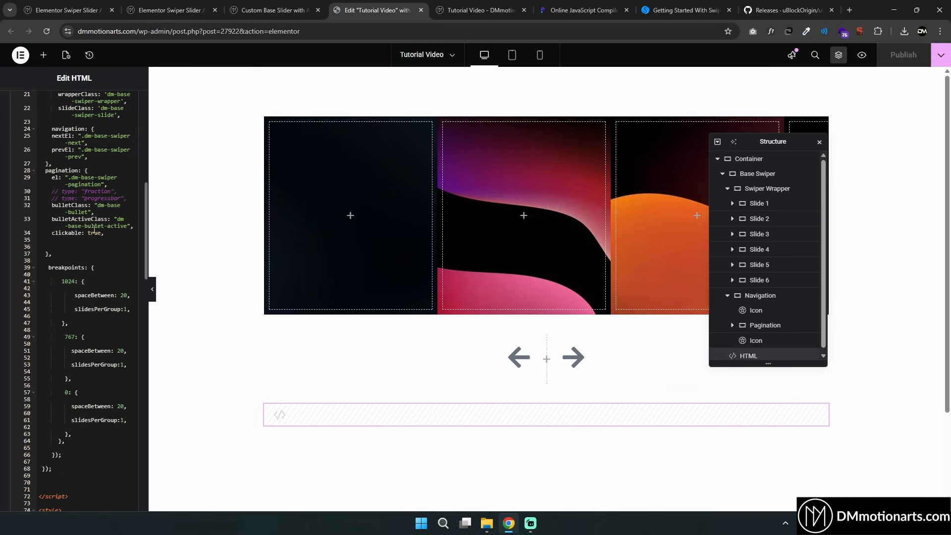
{"action": "scroll", "coordinate": [95, 230], "scroll_direction": "up", "scroll_amount": 3}
{"action": "left_click", "coordinate": [105, 209]}
{"action": "key", "text": "BackSpace"}
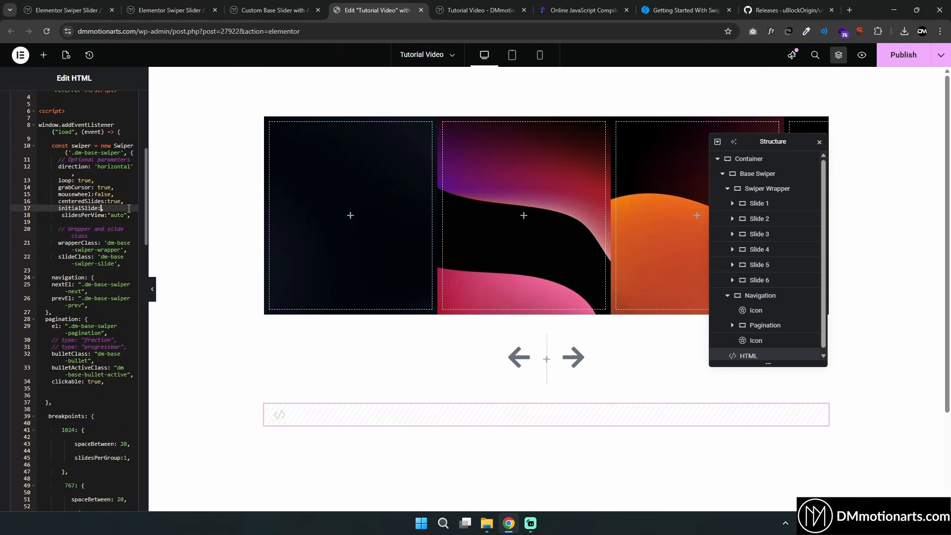
{"action": "type", "text": "1"}
{"action": "left_click", "coordinate": [450, 6]}
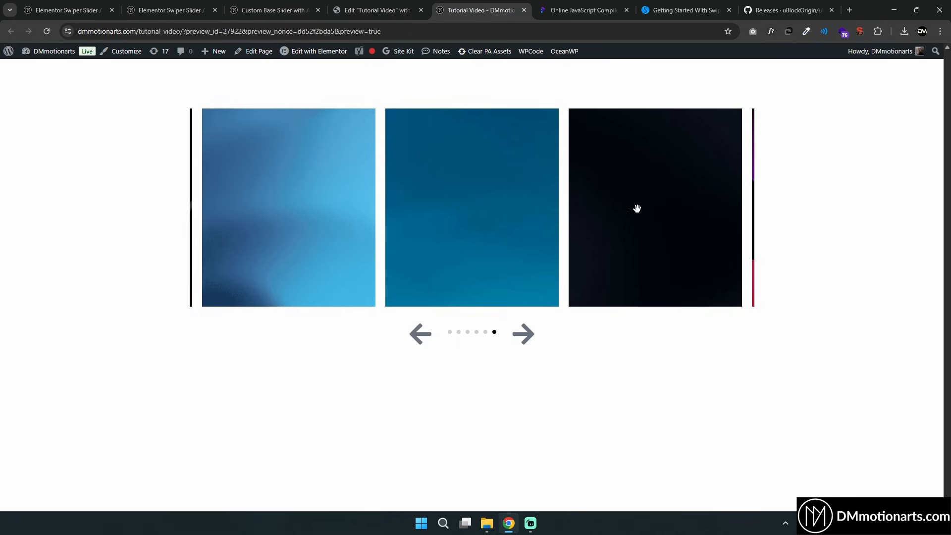
{"action": "left_click", "coordinate": [364, 9]}
{"action": "left_click", "coordinate": [583, 9]}
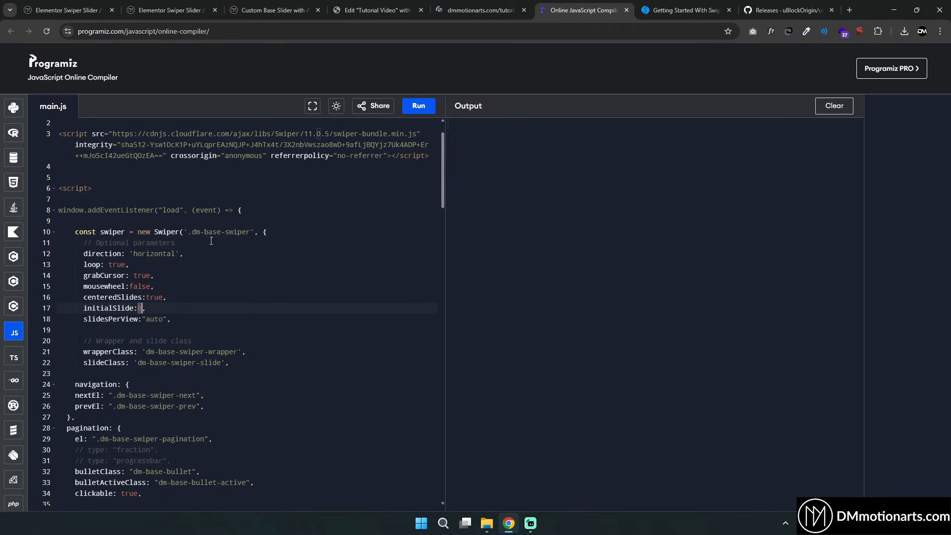
{"action": "left_click", "coordinate": [479, 10]}
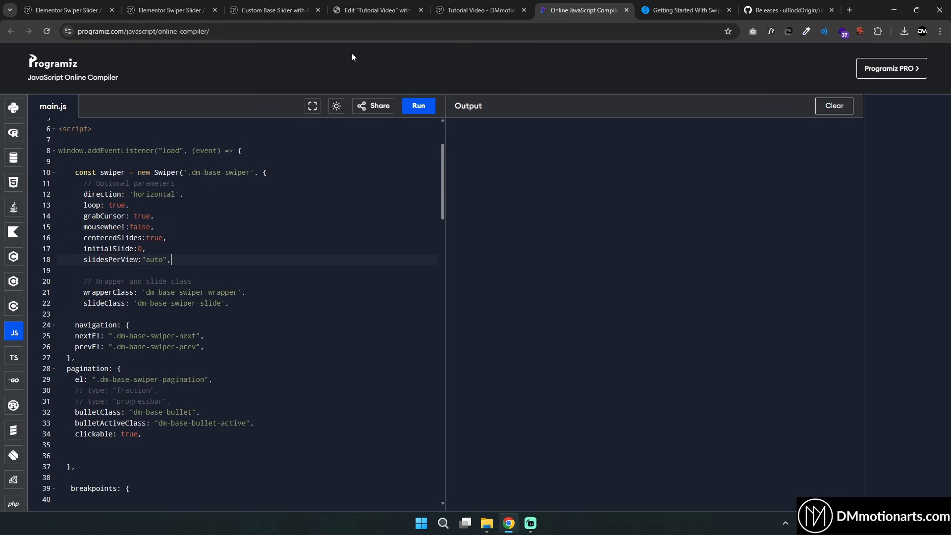
Copy the freeMode: true, parameter from the tutorial article's list of important parameters
{"action": "left_click", "coordinate": [295, 4]}
{"action": "scroll", "coordinate": [253, 214], "scroll_direction": "up", "scroll_amount": 3}
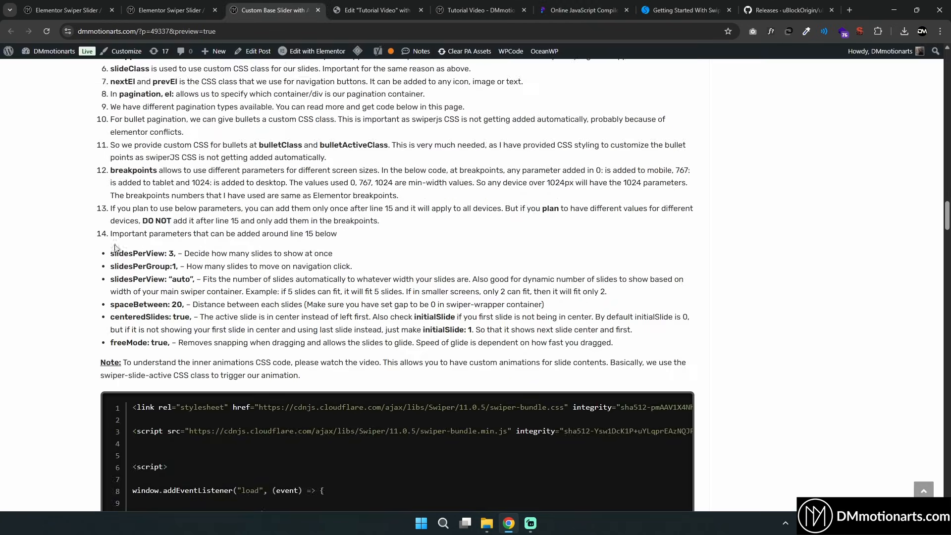
{"action": "left_click_drag", "start_coordinate": [133, 253], "coordinate": [204, 330]}
{"action": "left_click", "coordinate": [165, 341]}
{"action": "left_click_drag", "start_coordinate": [113, 344], "coordinate": [165, 344]}
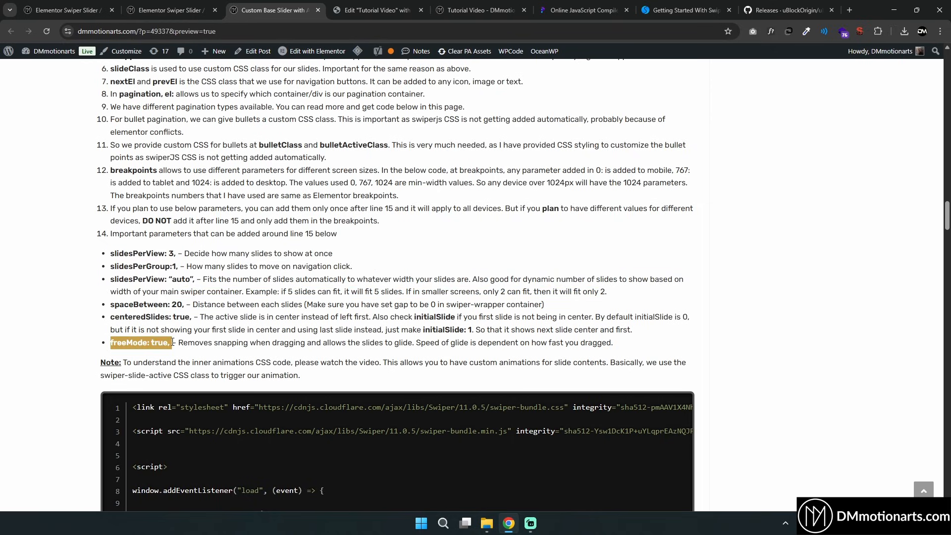
{"action": "right_click", "coordinate": [168, 341]}
{"action": "left_click", "coordinate": [190, 349]}
{"action": "right_click", "coordinate": [176, 350]}
{"action": "left_click", "coordinate": [192, 356]}
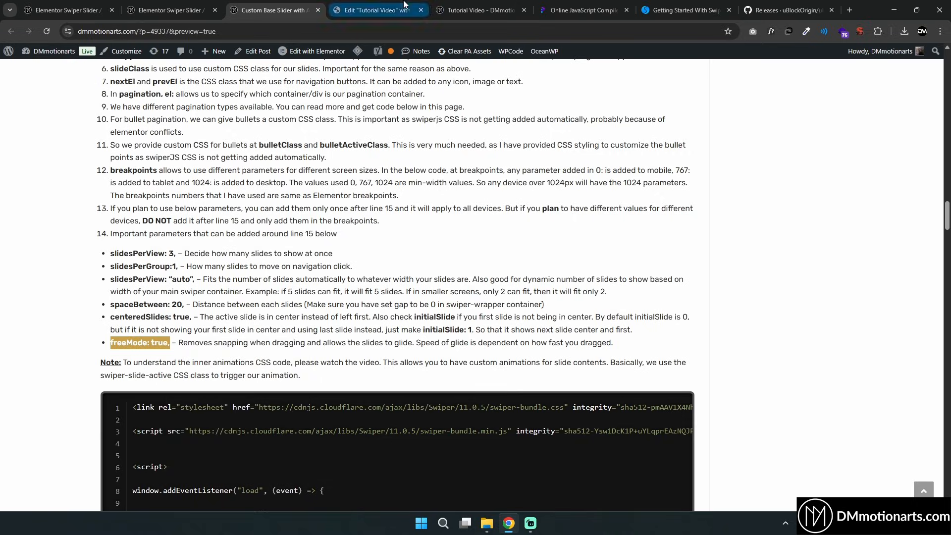
Paste freeMode: true, on a new line after slidesPerView in the HTML widget's script and update the page
{"action": "left_click", "coordinate": [391, 10]}
{"action": "left_click", "coordinate": [134, 214]}
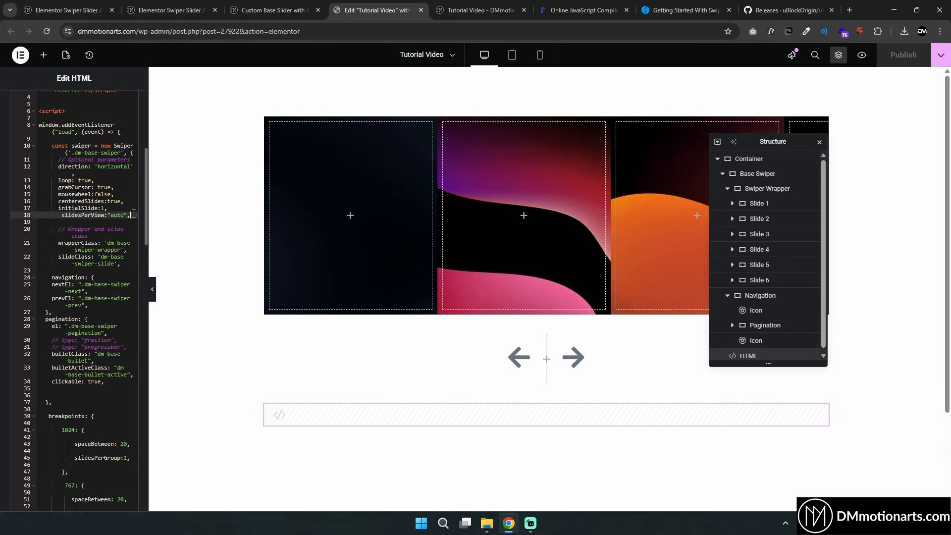
{"action": "key", "text": "Return"}
{"action": "key", "text": "ctrl+v"}
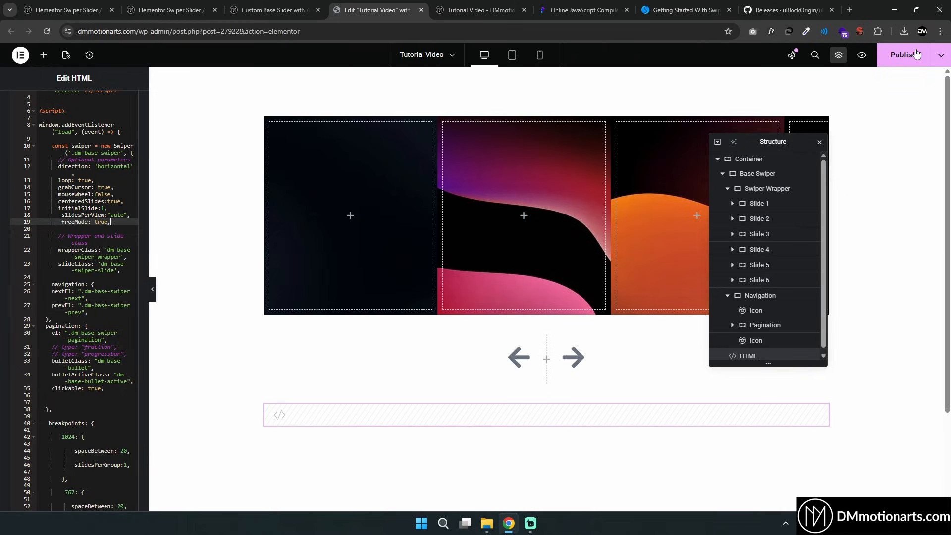
{"action": "left_click", "coordinate": [916, 54]}
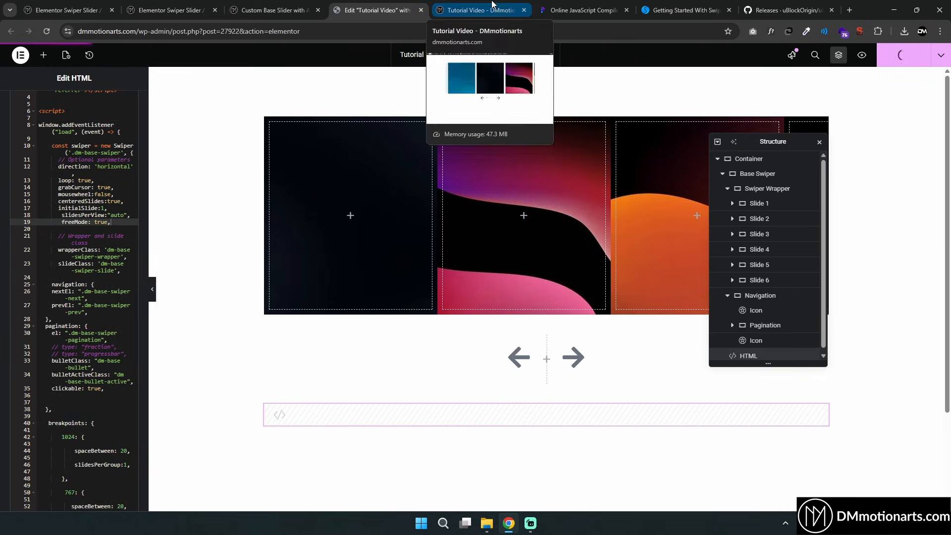
Swipe through the slider in the page preview to test free mode
{"action": "left_click", "coordinate": [492, 6]}
{"action": "left_click_drag", "start_coordinate": [391, 196], "coordinate": [728, 212]}
{"action": "left_click_drag", "start_coordinate": [656, 217], "coordinate": [418, 212]}
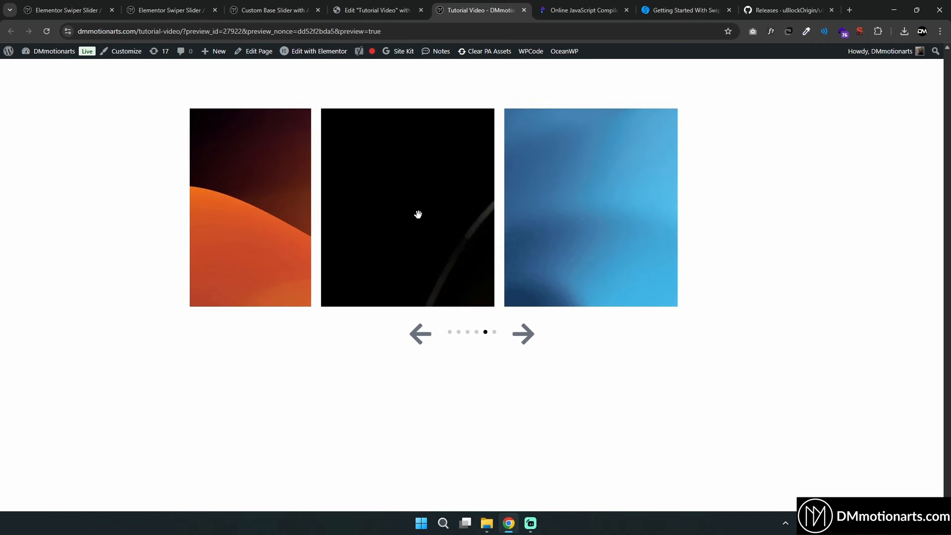
Set loop to false in the HTML widget's Swiper script and save the page
{"action": "left_click", "coordinate": [377, 9]}
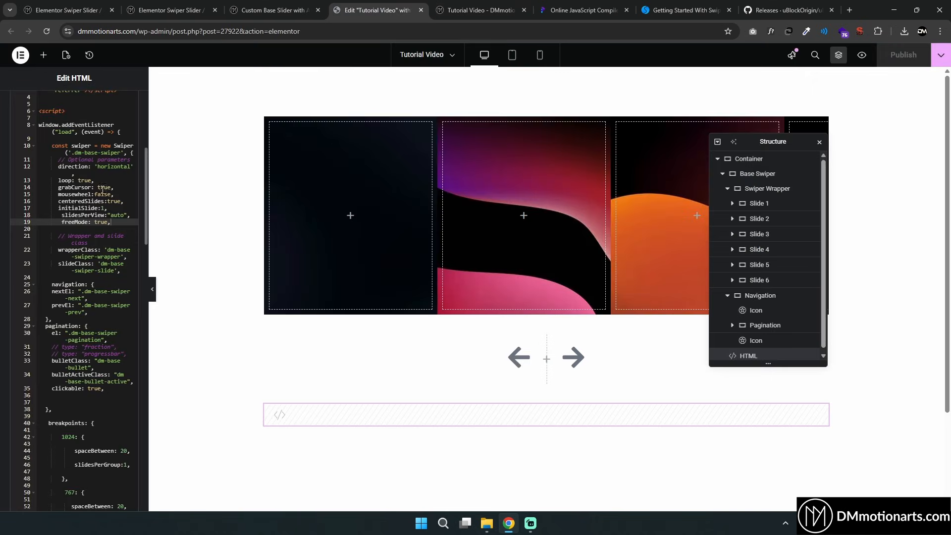
{"action": "double_click", "coordinate": [87, 182]}
{"action": "type", "text": "false"}
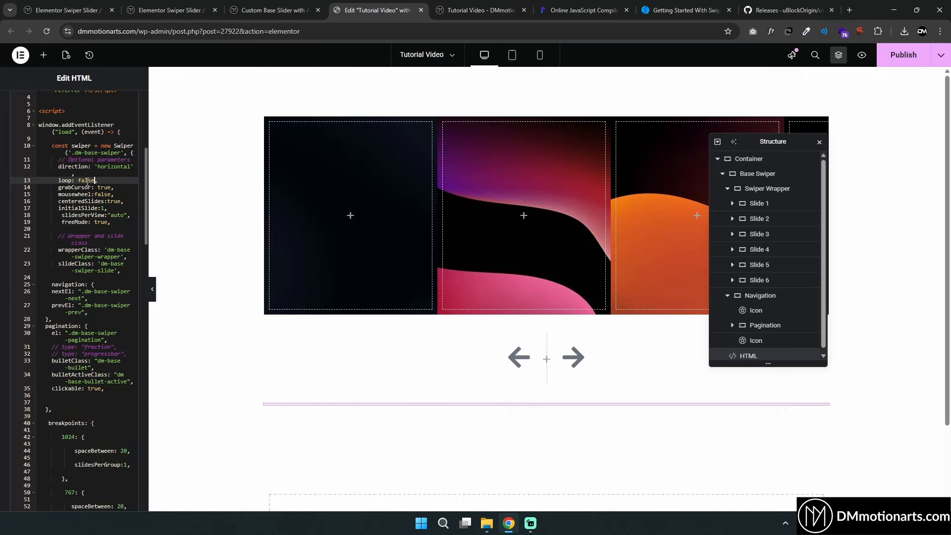
{"action": "key", "text": "ctrl+s"}
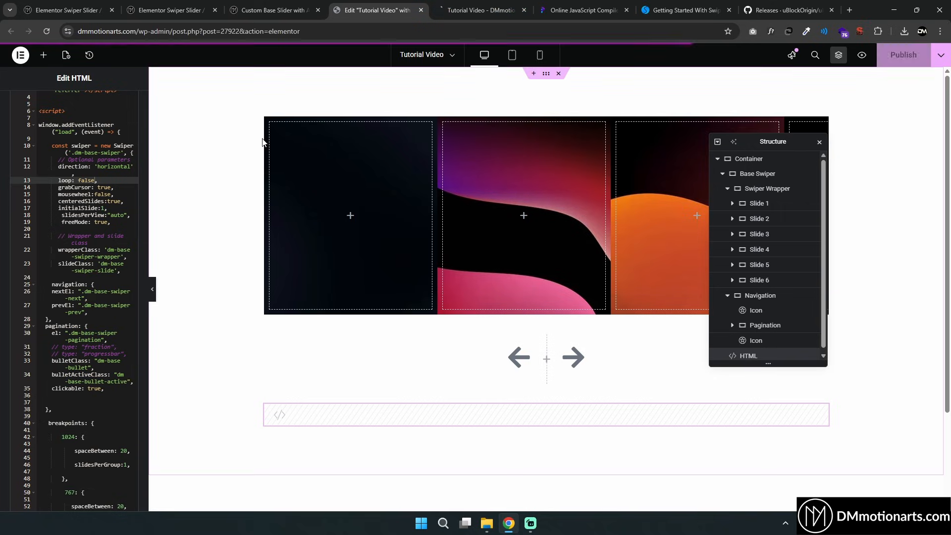
Reload the page preview and swipe the slider to both ends
{"action": "left_click", "coordinate": [446, 6]}
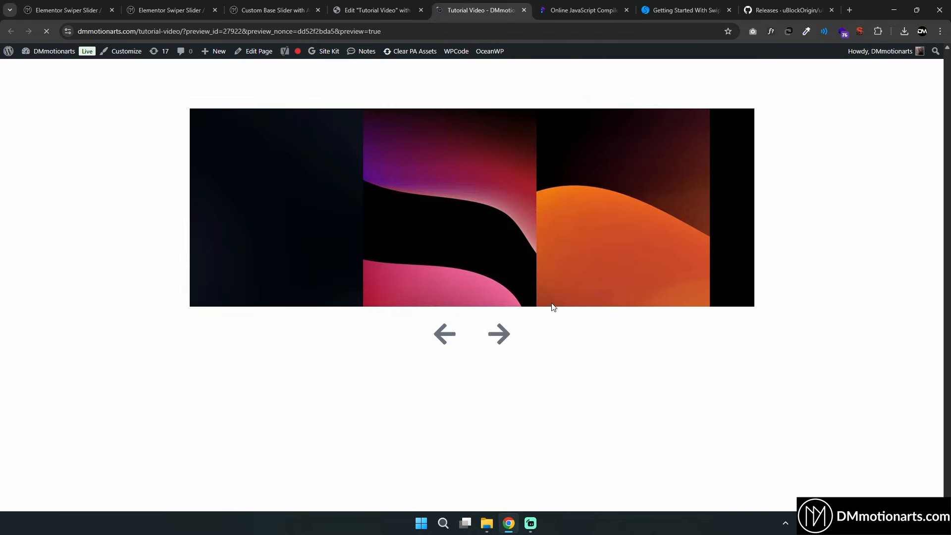
{"action": "left_click_drag", "start_coordinate": [540, 212], "coordinate": [427, 225]}
{"action": "left_click_drag", "start_coordinate": [352, 223], "coordinate": [375, 225]}
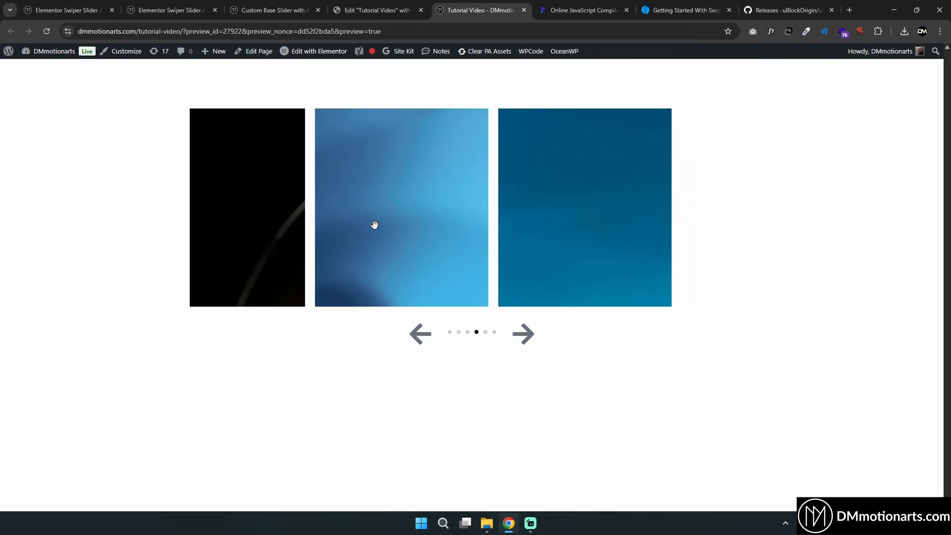
{"action": "left_click_drag", "start_coordinate": [427, 262], "coordinate": [803, 234]}
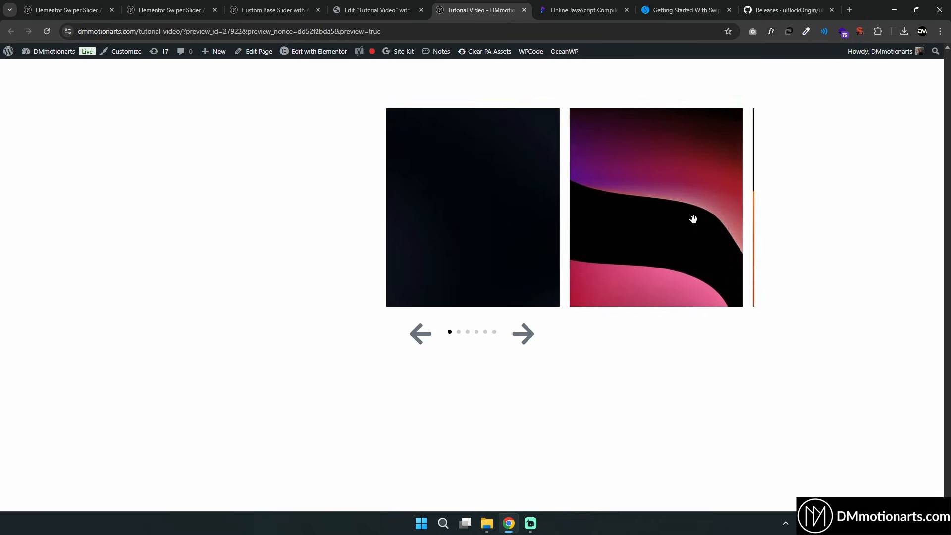
{"action": "left_click_drag", "start_coordinate": [692, 219], "coordinate": [53, 236]}
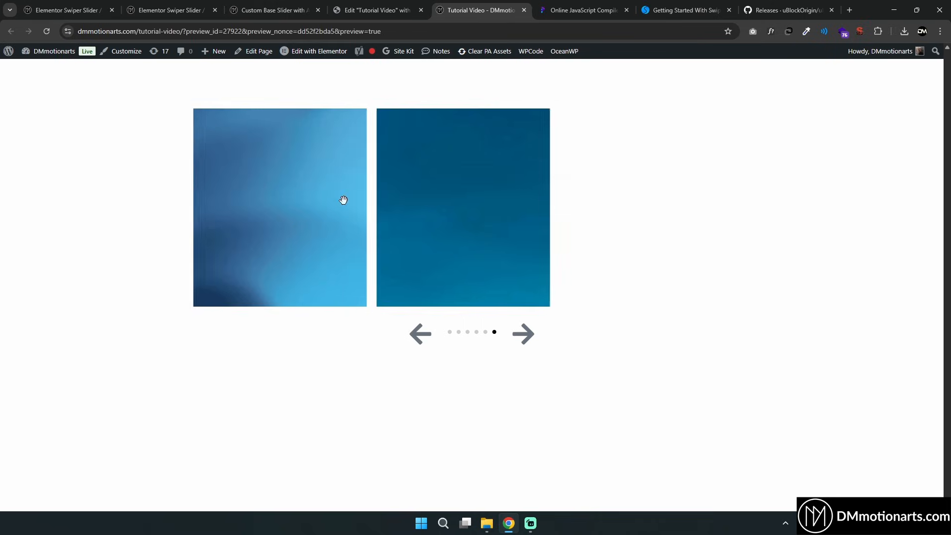
Open the Swiper demos page and locate the Freemode demo
{"action": "left_click", "coordinate": [706, 5]}
{"action": "mouse_move", "coordinate": [438, 67]}
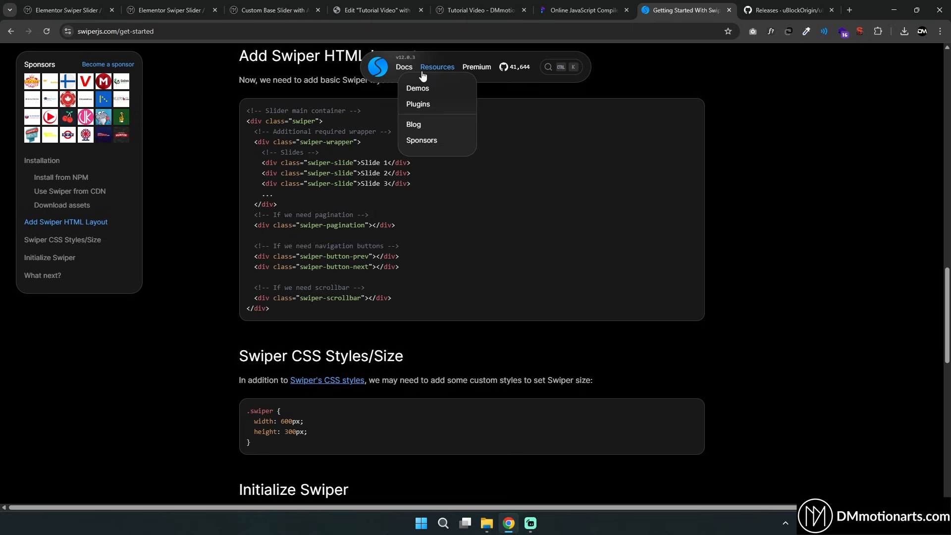
{"action": "left_click", "coordinate": [420, 87]}
{"action": "scroll", "coordinate": [57, 312], "scroll_direction": "down", "scroll_amount": 3}
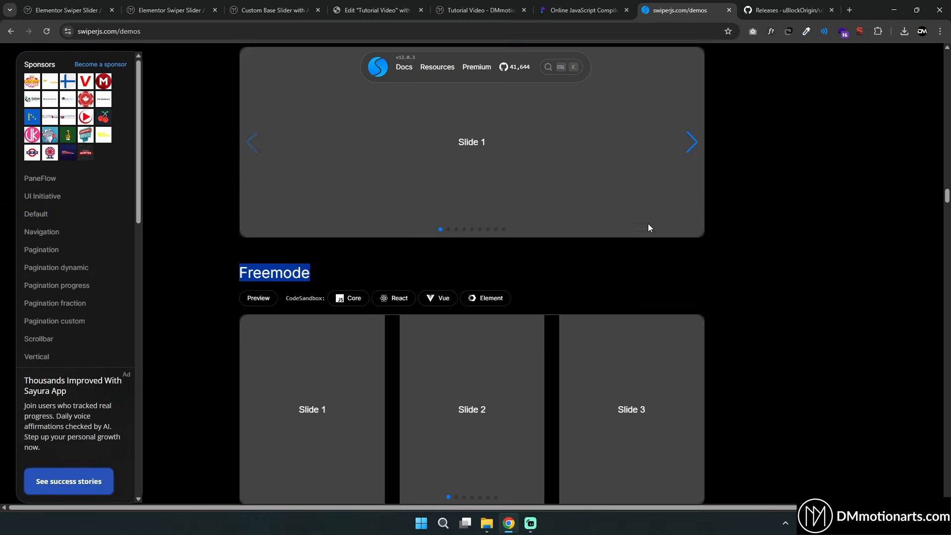
{"action": "scroll", "coordinate": [650, 228], "scroll_direction": "down", "scroll_amount": 3}
{"action": "left_click_drag", "start_coordinate": [542, 296], "coordinate": [90, 306]}
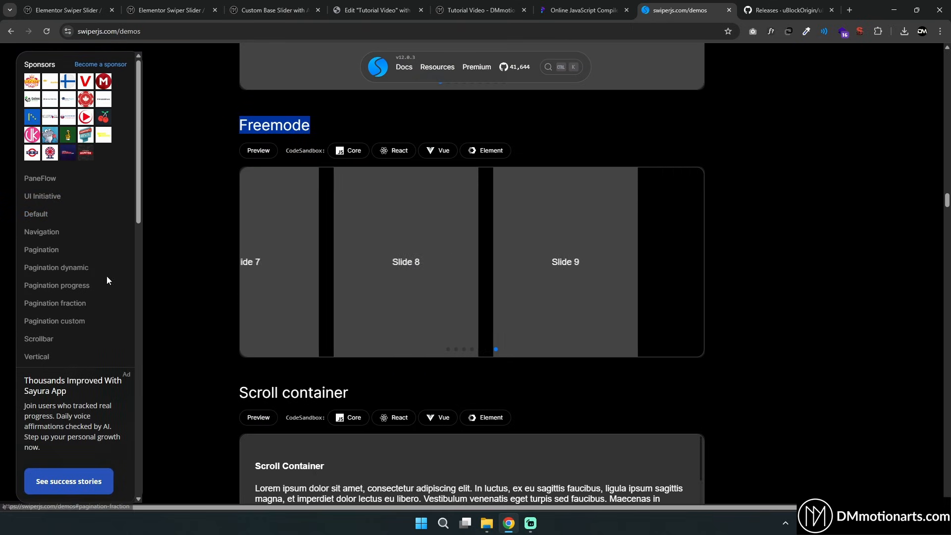
Drag through the slides of the Freemode demo to compare its behaviour
{"action": "left_click_drag", "start_coordinate": [267, 274], "coordinate": [950, 259]}
{"action": "left_click_drag", "start_coordinate": [433, 276], "coordinate": [832, 276]}
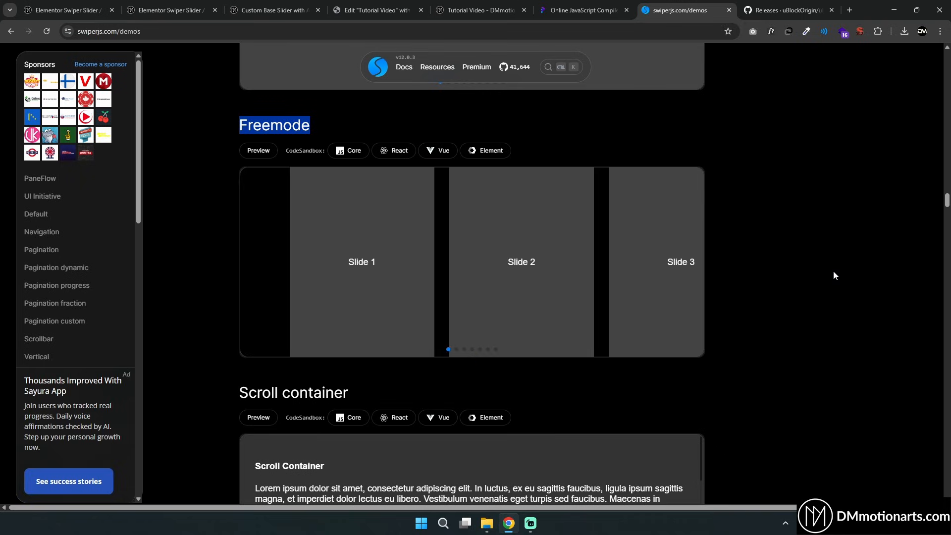
{"action": "left_click_drag", "start_coordinate": [662, 258], "coordinate": [737, 245]}
{"action": "left_click_drag", "start_coordinate": [565, 257], "coordinate": [425, 264]}
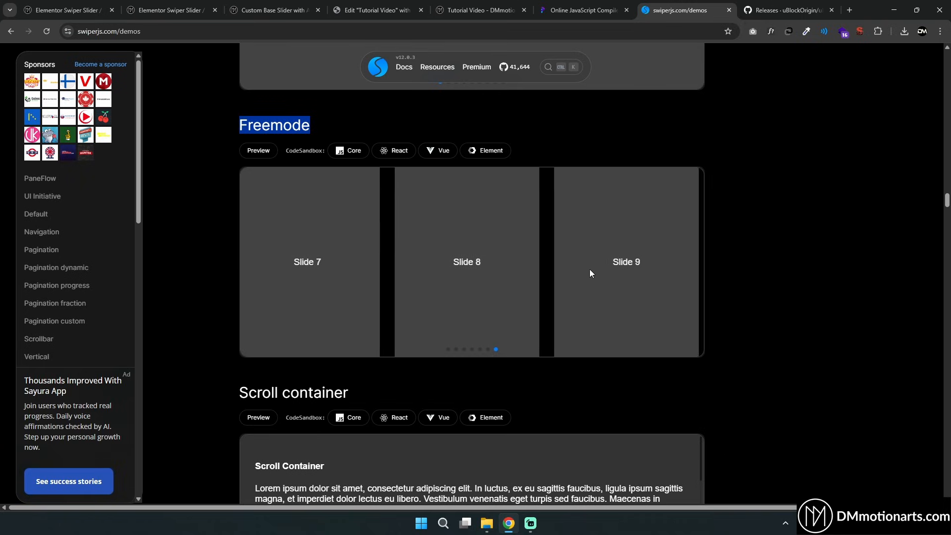
{"action": "left_click_drag", "start_coordinate": [632, 262], "coordinate": [637, 282]}
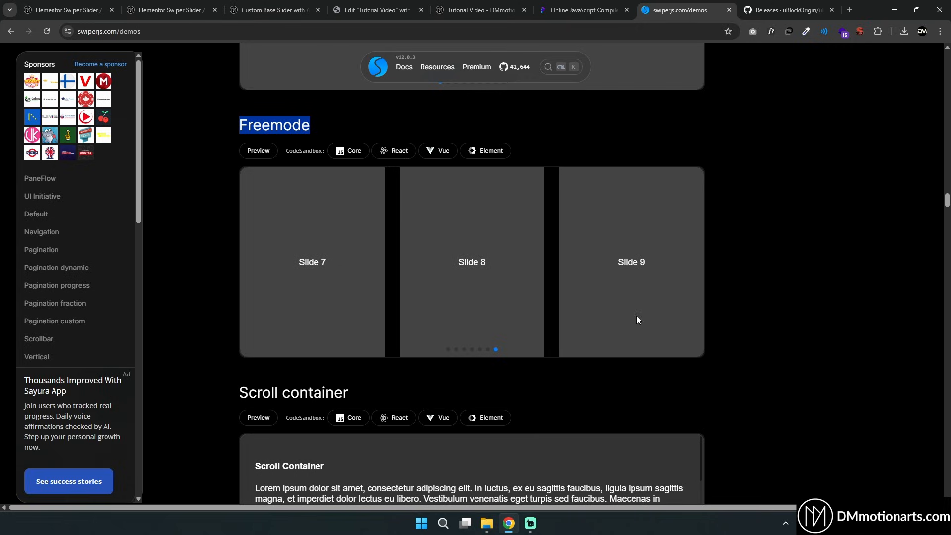
Drag the Freemode demo slides back and forth once more before returning to the page editor
{"action": "left_click_drag", "start_coordinate": [297, 275], "coordinate": [367, 266]}
{"action": "left_click_drag", "start_coordinate": [463, 267], "coordinate": [444, 274]}
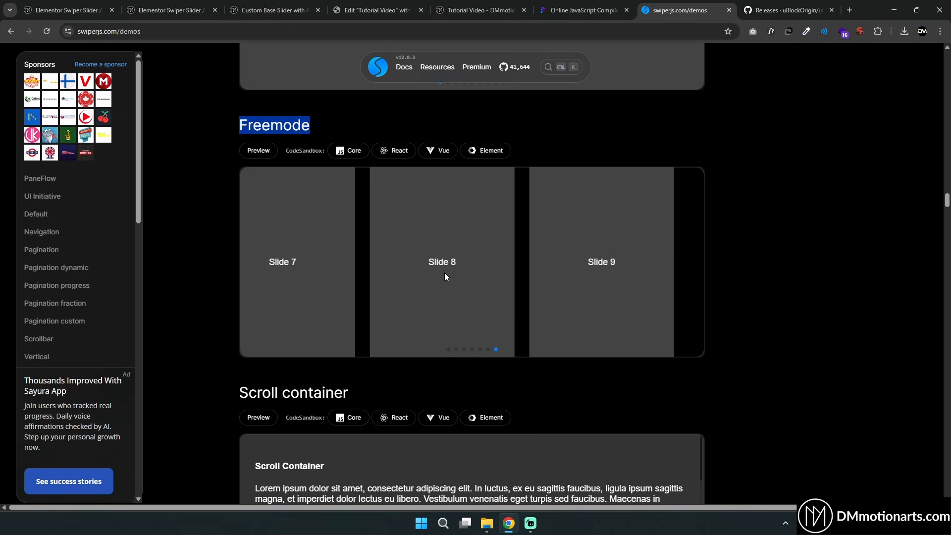
{"action": "left_click", "coordinate": [478, 10]}
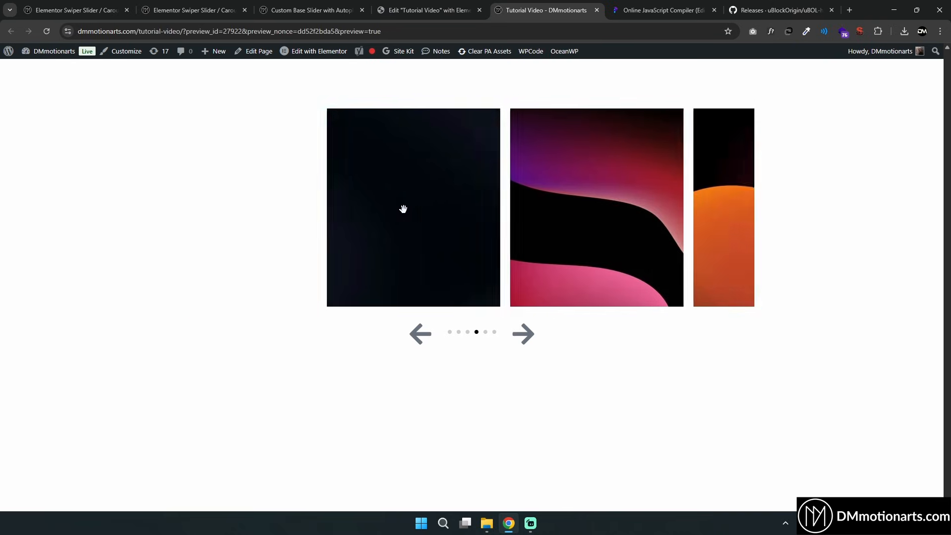
{"action": "key", "text": "ctrl+shift+Tab"}
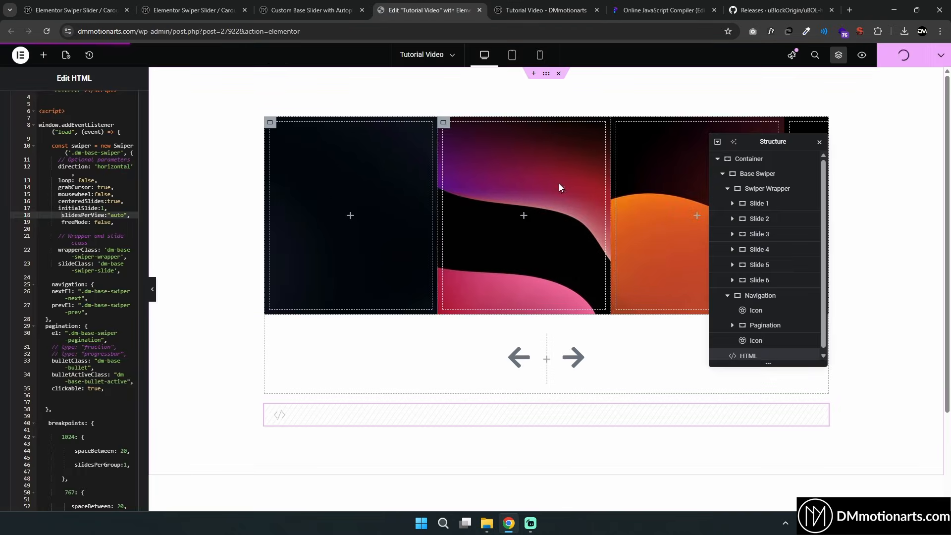
Clear the fixed width values of the slide containers inside the Swiper Wrapper, starting with Slide 1 and Slide 6
{"action": "left_click", "coordinate": [758, 204]}
{"action": "double_click", "coordinate": [119, 224]}
{"action": "key", "text": "BackSpace"}
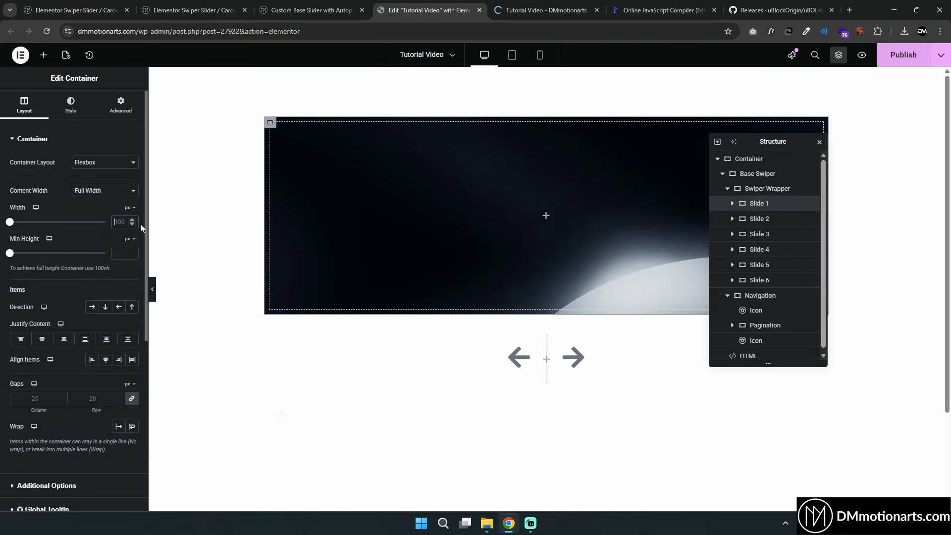
{"action": "left_click", "coordinate": [790, 219]}
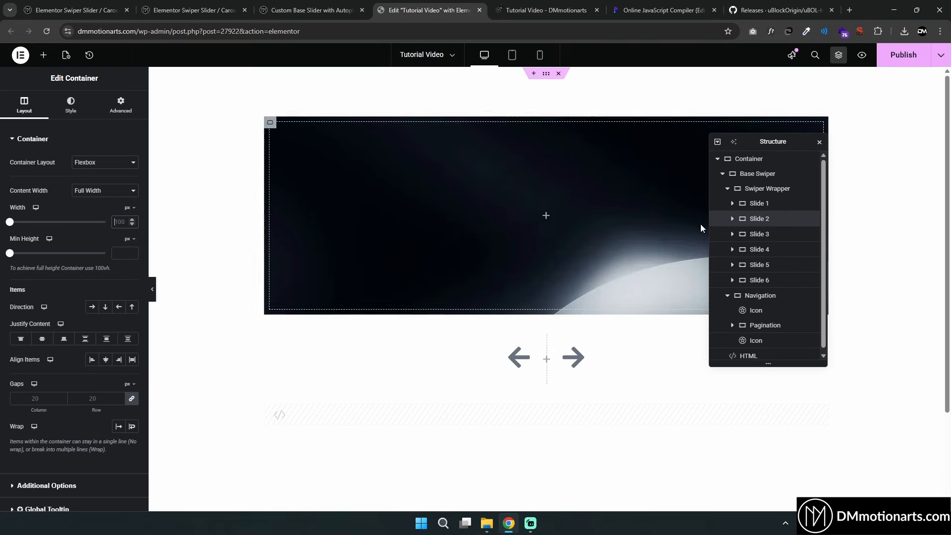
{"action": "left_click", "coordinate": [719, 234]}
{"action": "left_click", "coordinate": [724, 250]}
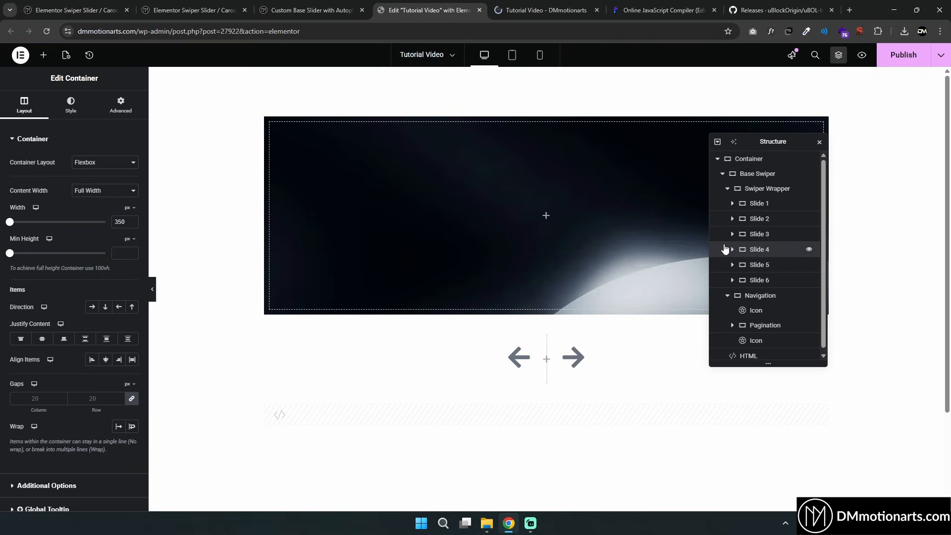
{"action": "left_click", "coordinate": [758, 268]}
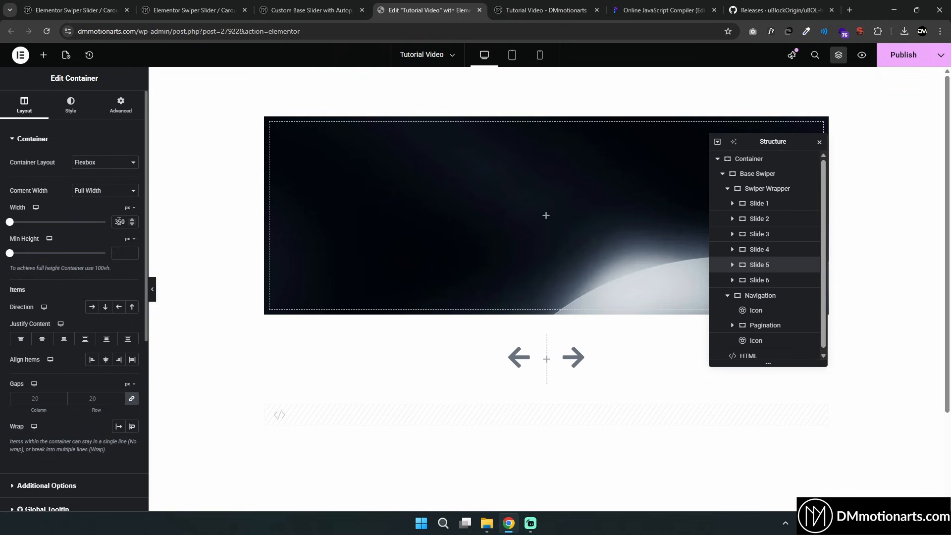
{"action": "left_click", "coordinate": [758, 279]}
{"action": "double_click", "coordinate": [122, 222]}
{"action": "key", "text": "BackSpace"}
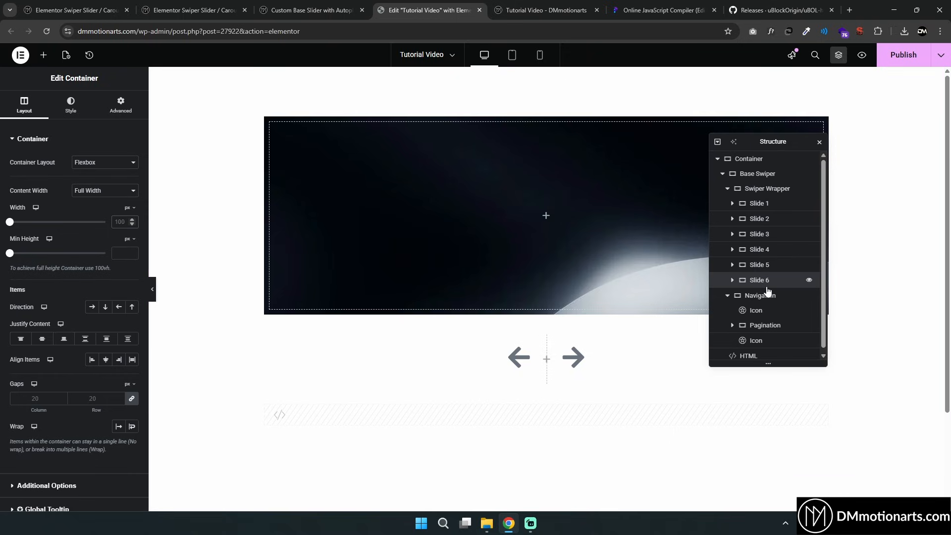
Check the slide's CSS class and add an empty .dm-base-swiper-slide rule to the HTML widget's style block
{"action": "left_click", "coordinate": [749, 356]}
{"action": "key", "text": "Return"}
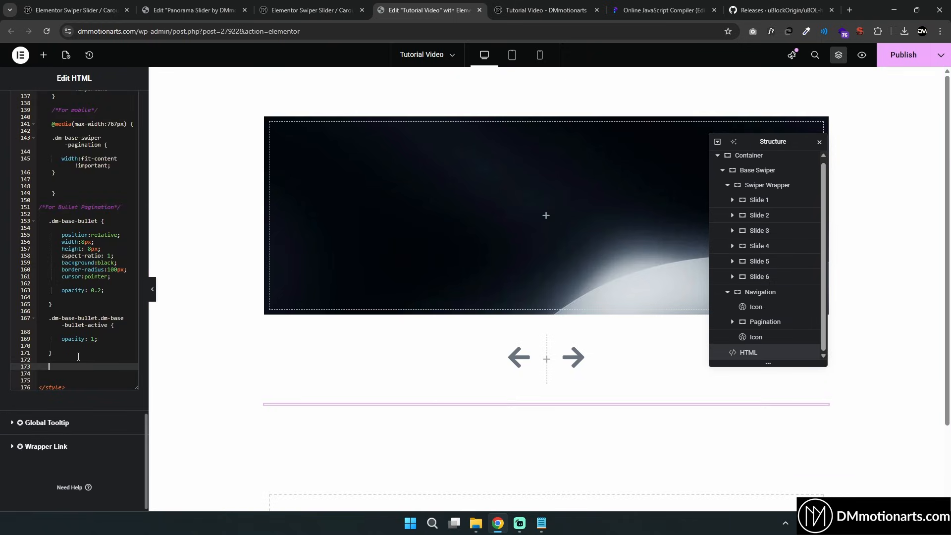
{"action": "type", "text": ".dm-"}
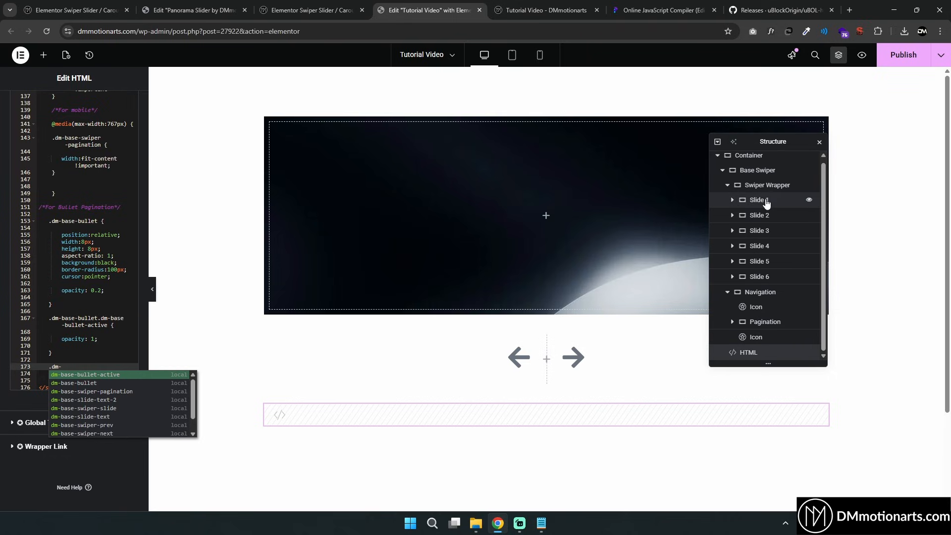
{"action": "left_click", "coordinate": [805, 199]}
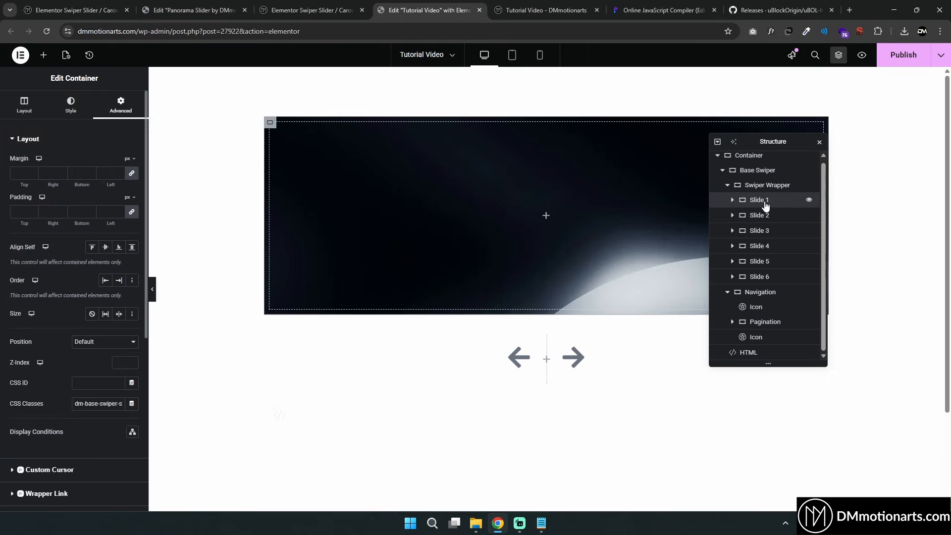
{"action": "left_click", "coordinate": [122, 402]}
{"action": "key", "text": "ctrl+a"}
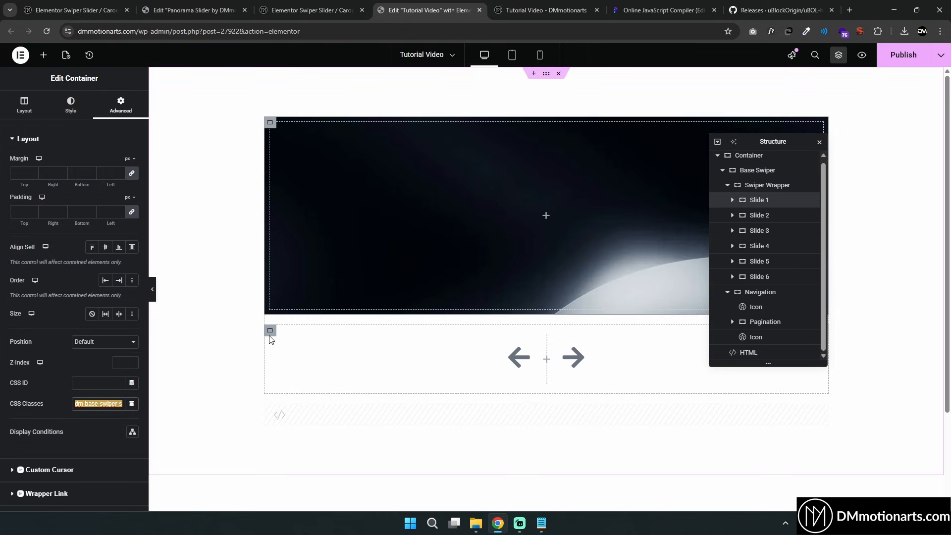
{"action": "left_click", "coordinate": [773, 352]}
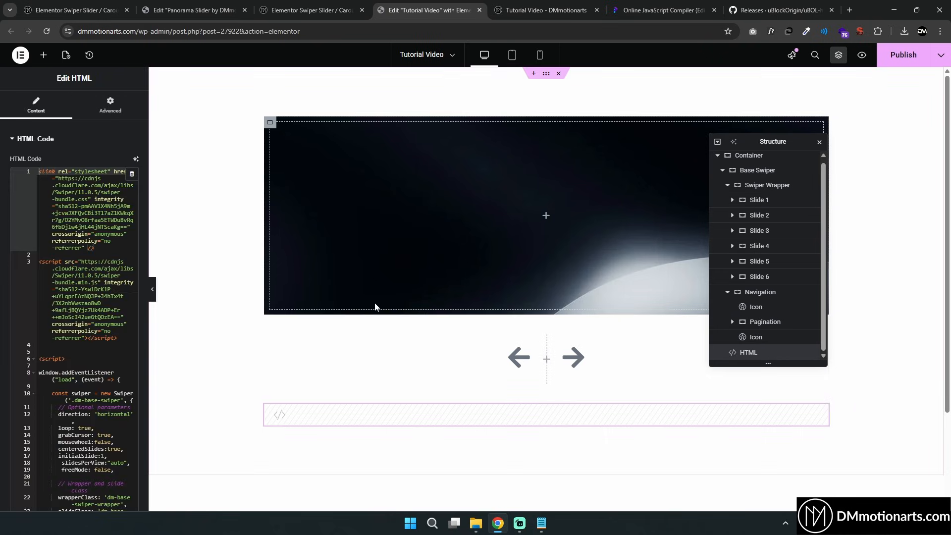
{"action": "scroll", "coordinate": [101, 359], "scroll_direction": "down", "scroll_amount": 15}
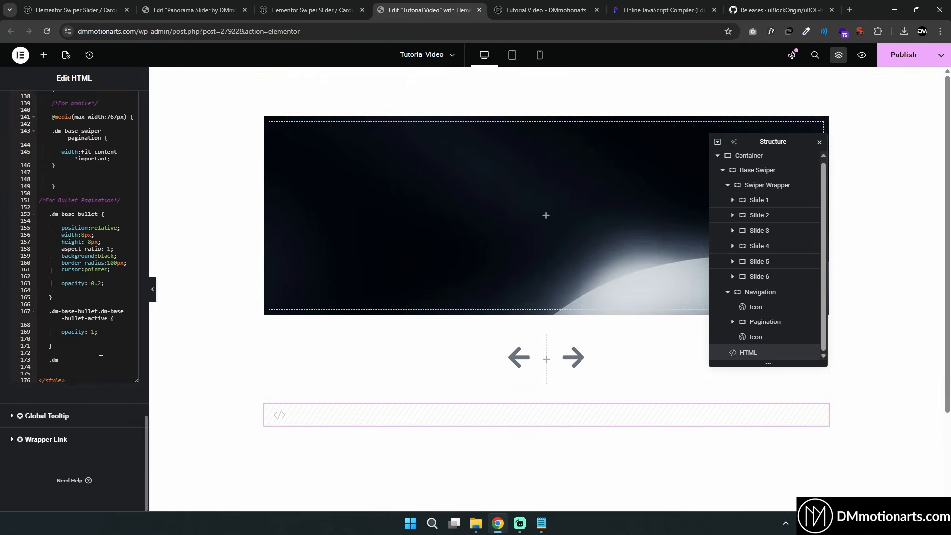
{"action": "left_click", "coordinate": [80, 360]}
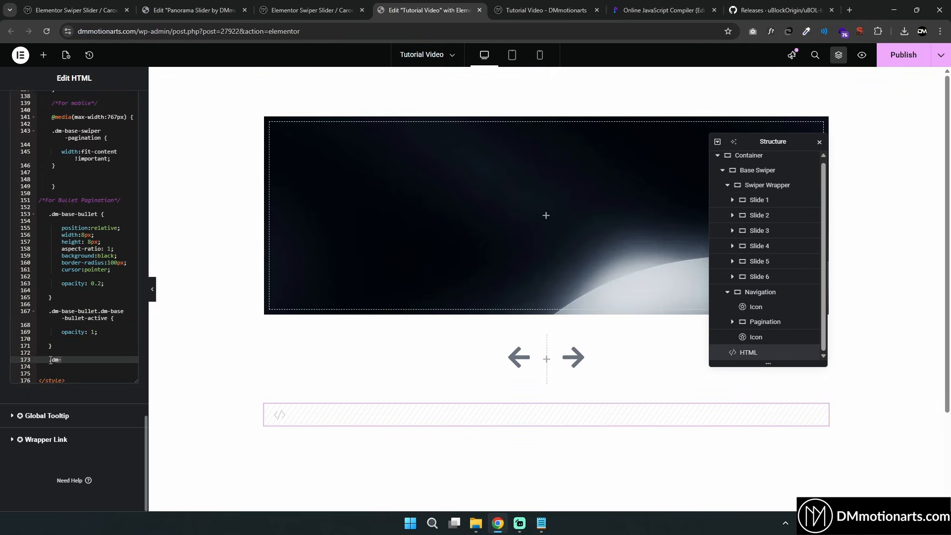
{"action": "type", "text": "base-swiper-slide {"}
{"action": "key", "text": "Return"}
{"action": "key", "text": "Return"}
{"action": "key", "text": "Return"}
{"action": "key", "text": "Up"}
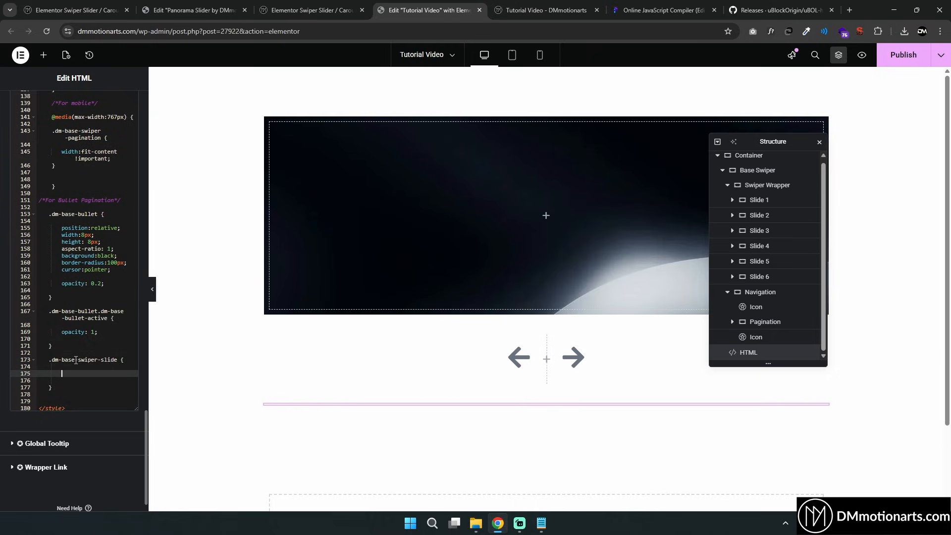
Copy width: calc((100% - 200px) / 3); from the notepad into the slide rule and publish the page
{"action": "left_click", "coordinate": [542, 523]}
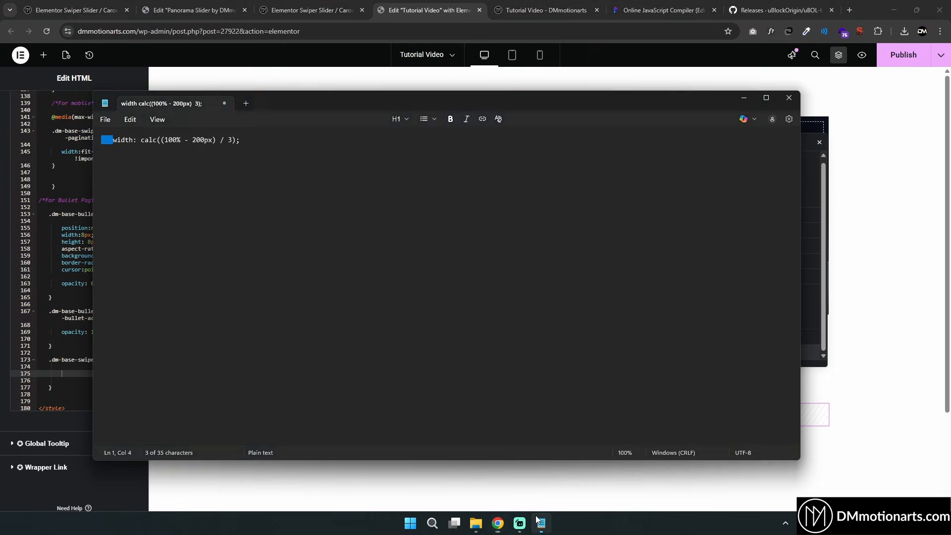
{"action": "left_click_drag", "start_coordinate": [297, 106], "coordinate": [484, 134]}
{"action": "left_click", "coordinate": [413, 175]}
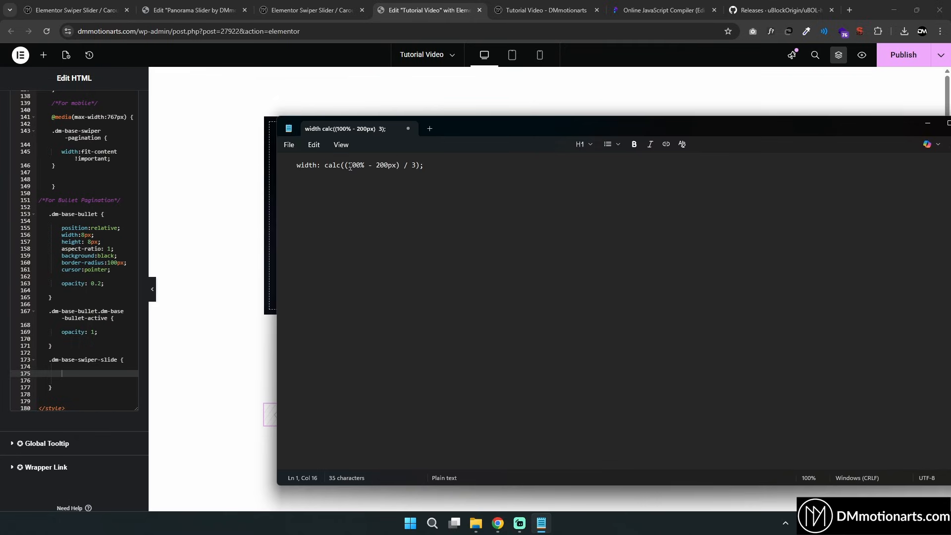
{"action": "double_click", "coordinate": [378, 165]}
{"action": "left_click", "coordinate": [405, 165]}
{"action": "double_click", "coordinate": [415, 165]}
{"action": "left_click", "coordinate": [420, 164]}
{"action": "left_click_drag", "start_coordinate": [378, 165], "coordinate": [396, 165]}
{"action": "left_click", "coordinate": [398, 165]}
{"action": "left_click_drag", "start_coordinate": [445, 169], "coordinate": [296, 166]}
{"action": "key", "text": "ctrl+c"}
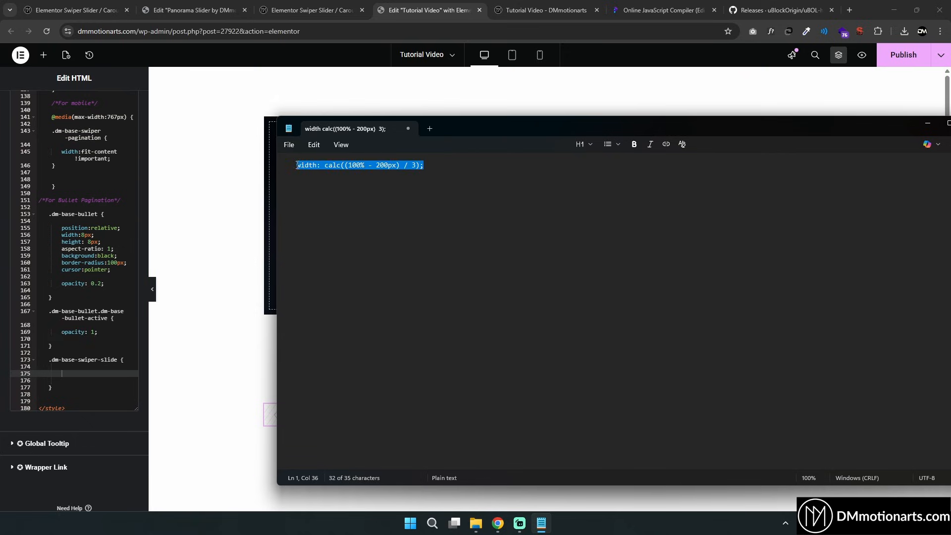
{"action": "left_click", "coordinate": [78, 373]}
{"action": "key", "text": "ctrl+v"}
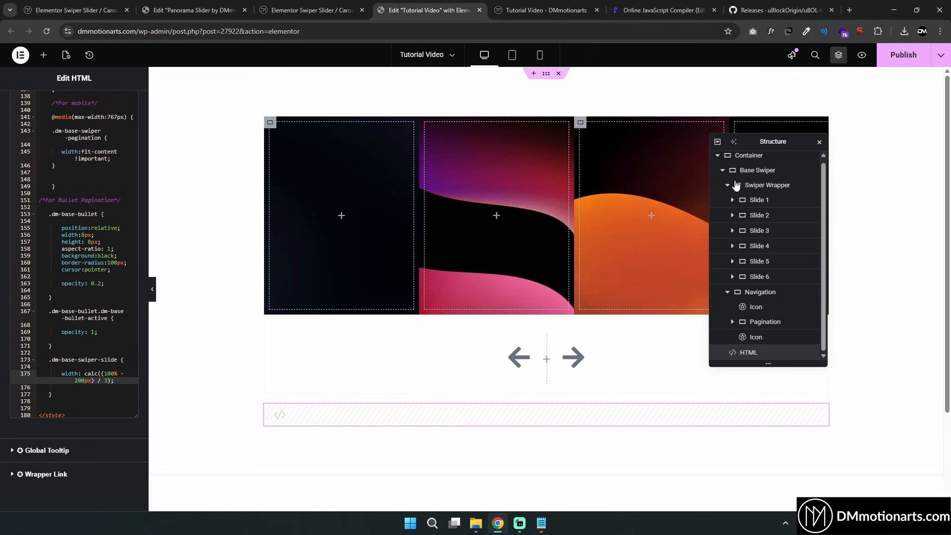
{"action": "left_click_drag", "start_coordinate": [786, 144], "coordinate": [598, 210]}
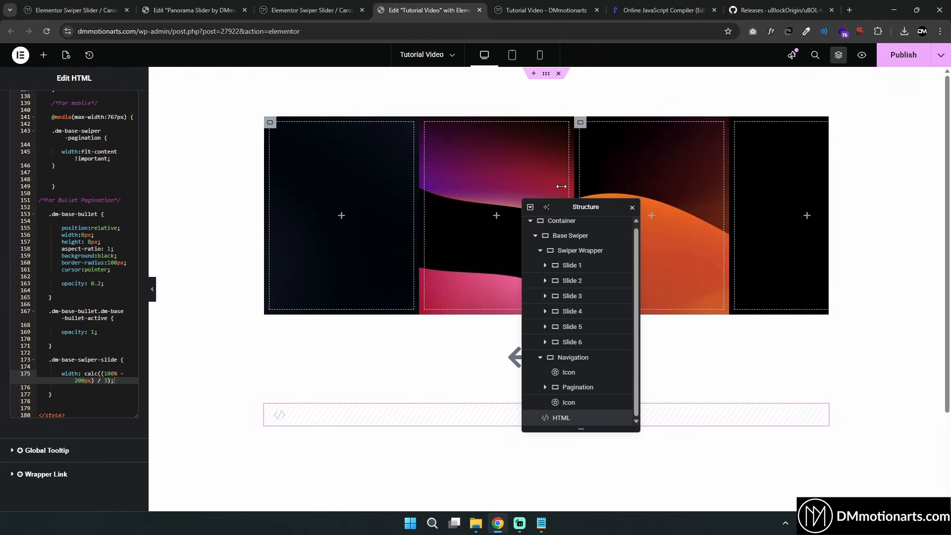
{"action": "left_click", "coordinate": [913, 65]}
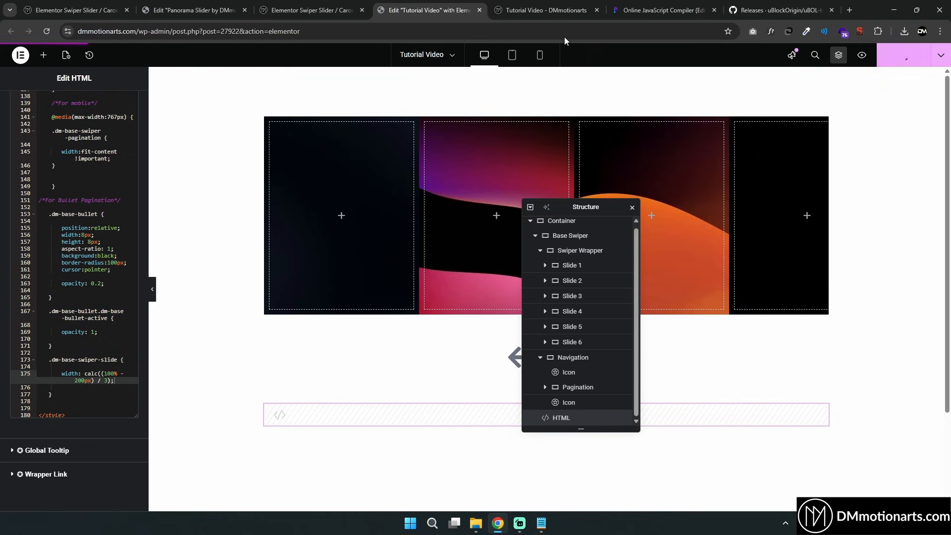
Reload the page preview and swipe through the slider, then return to the editor
{"action": "left_click", "coordinate": [519, 6]}
{"action": "left_click", "coordinate": [462, 5]}
{"action": "left_click", "coordinate": [519, 6]}
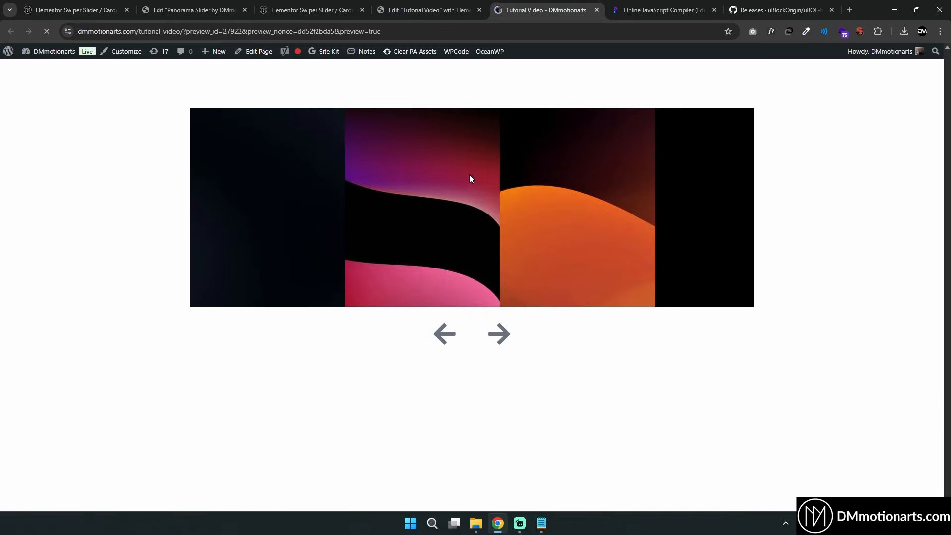
{"action": "key", "text": "F5"}
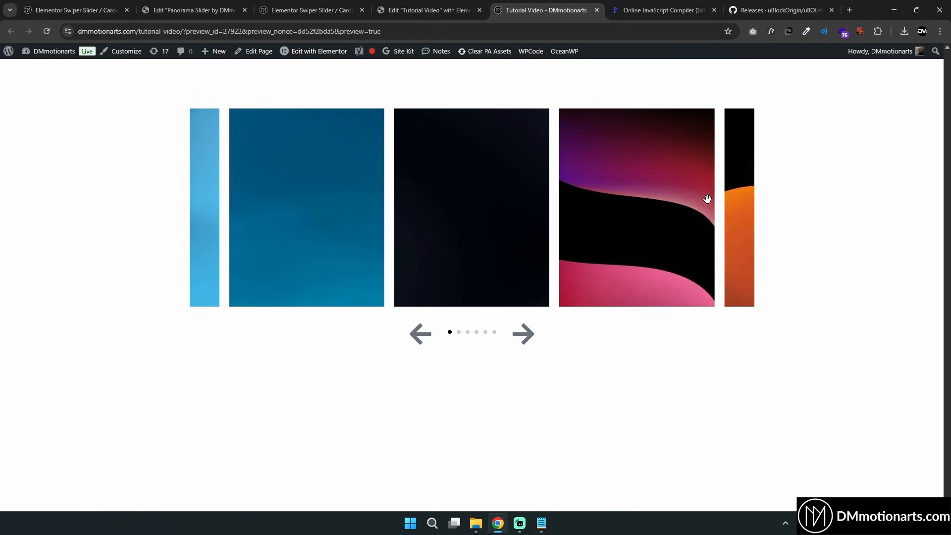
{"action": "left_click_drag", "start_coordinate": [594, 218], "coordinate": [507, 222]}
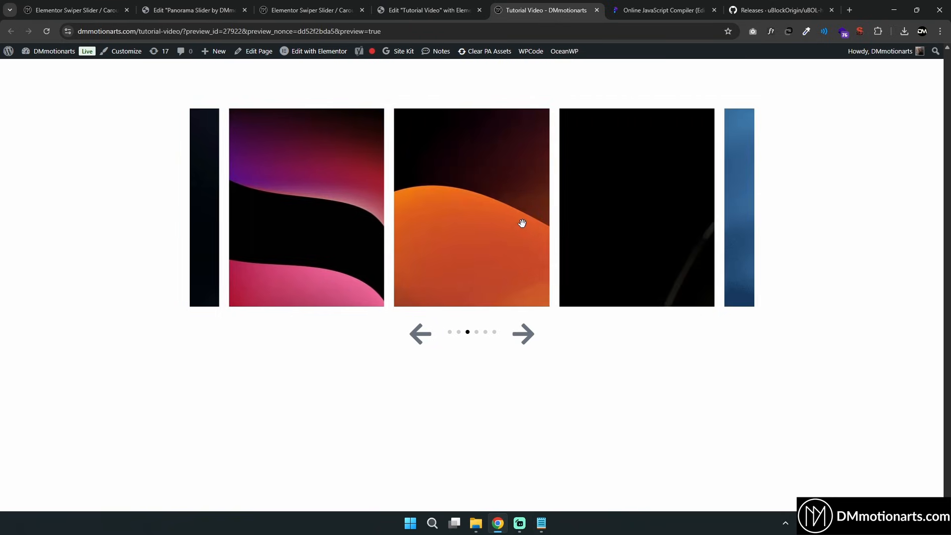
{"action": "left_click_drag", "start_coordinate": [645, 220], "coordinate": [610, 216]}
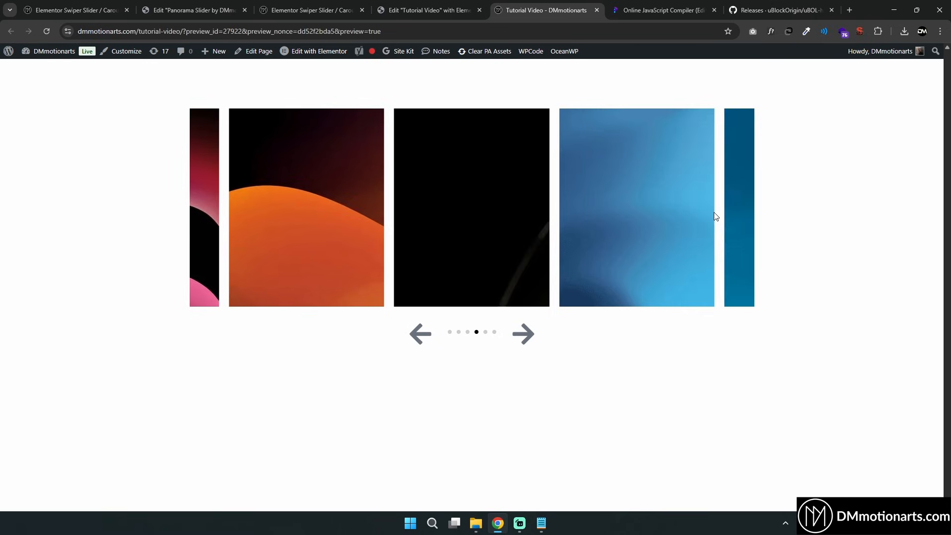
{"action": "left_click_drag", "start_coordinate": [684, 206], "coordinate": [550, 215]}
{"action": "left_click_drag", "start_coordinate": [573, 214], "coordinate": [513, 213]}
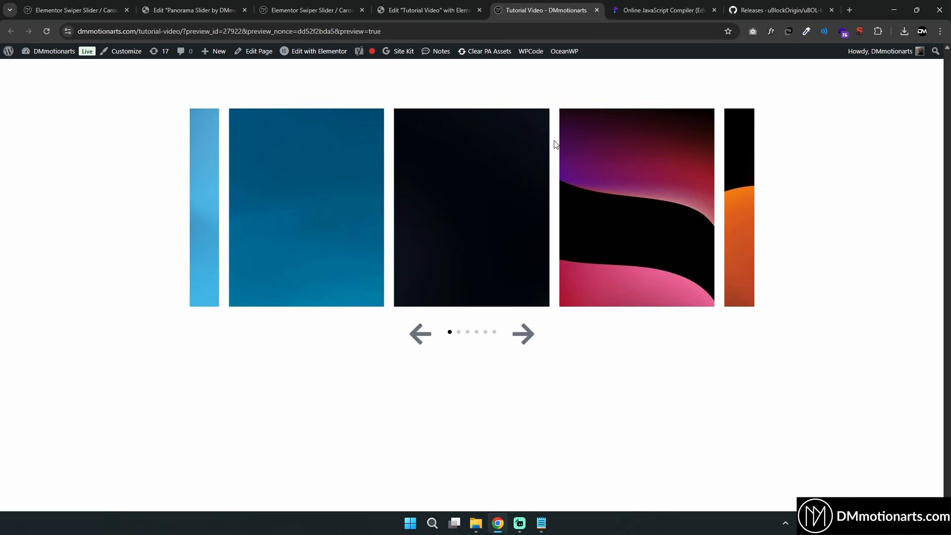
{"action": "left_click", "coordinate": [436, 5]}
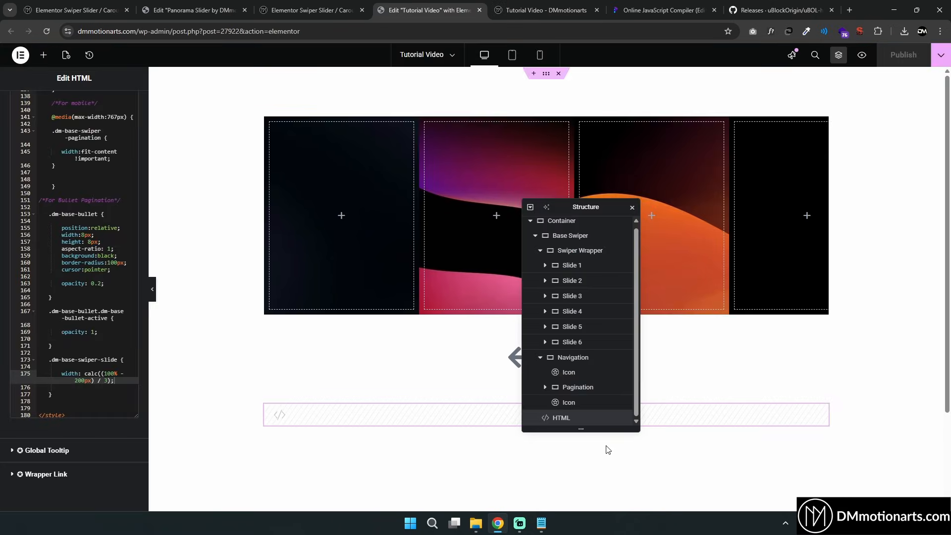
{"action": "left_click", "coordinate": [673, 12]}
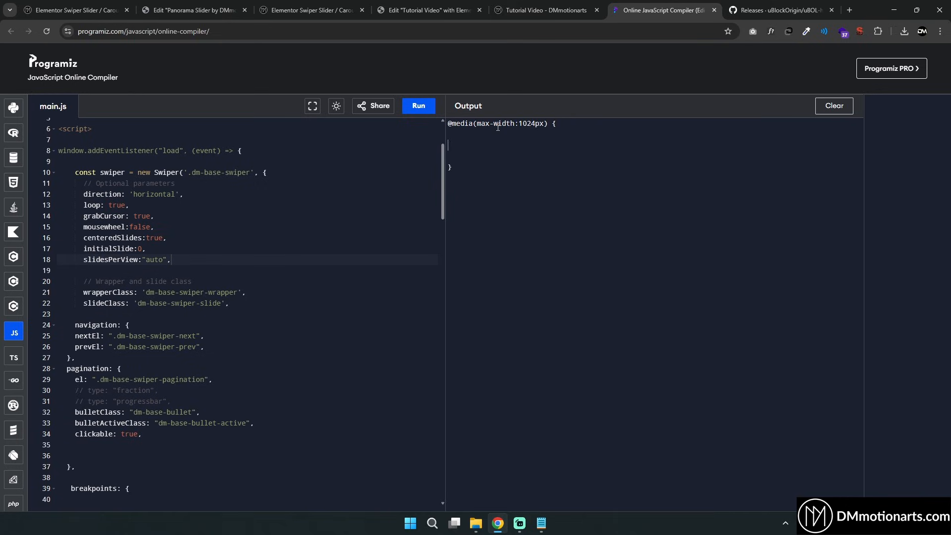
{"action": "left_click_drag", "start_coordinate": [469, 176], "coordinate": [449, 122]}
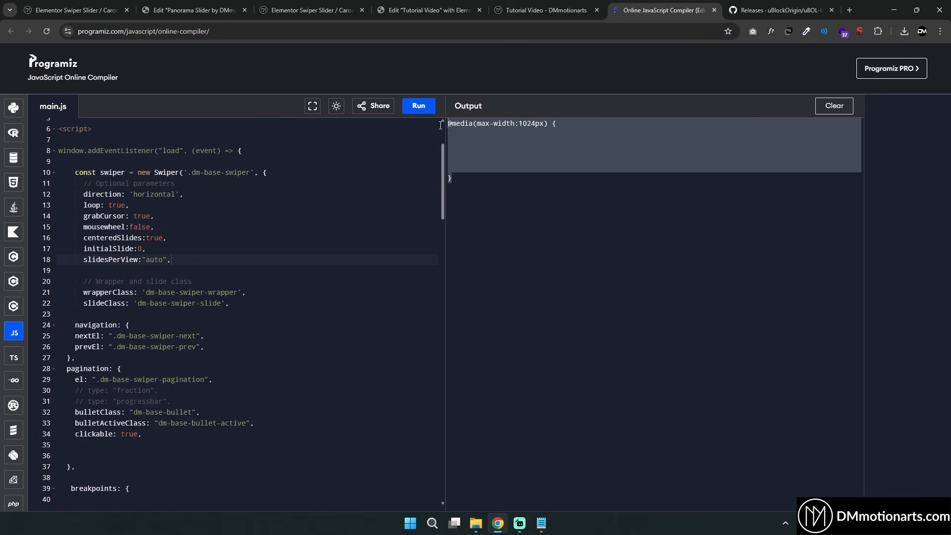
{"action": "left_click", "coordinate": [458, 124]}
{"action": "left_click_drag", "start_coordinate": [520, 124], "coordinate": [545, 123]}
{"action": "left_click", "coordinate": [536, 139]}
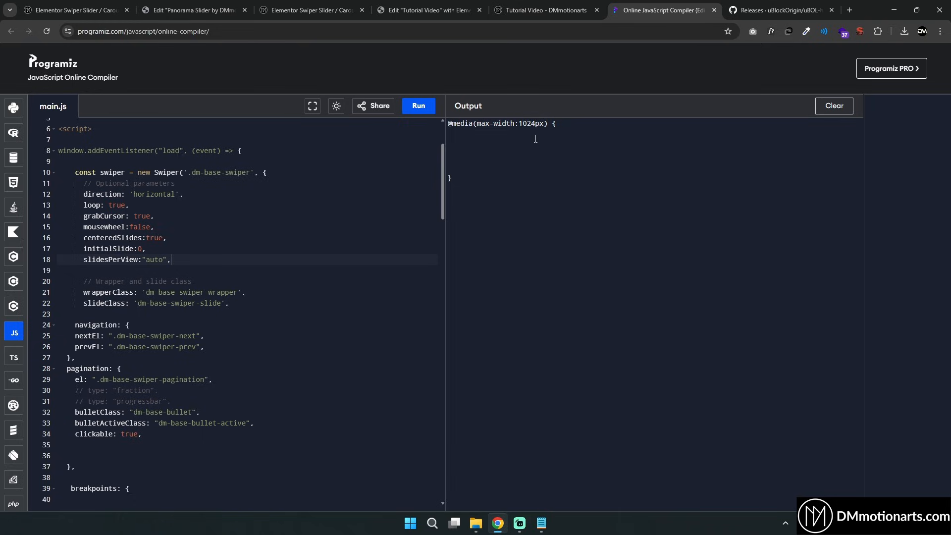
{"action": "left_click_drag", "start_coordinate": [468, 176], "coordinate": [479, 194]}
{"action": "left_click", "coordinate": [467, 124]}
{"action": "left_click", "coordinate": [475, 177]}
{"action": "left_click_drag", "start_coordinate": [476, 177], "coordinate": [448, 123]}
{"action": "key", "text": "ctrl+c"}
{"action": "left_click", "coordinate": [476, 180]}
{"action": "key", "text": "ctrl+v"}
{"action": "left_click_drag", "start_coordinate": [519, 211], "coordinate": [536, 213]}
{"action": "type", "text": "767"}
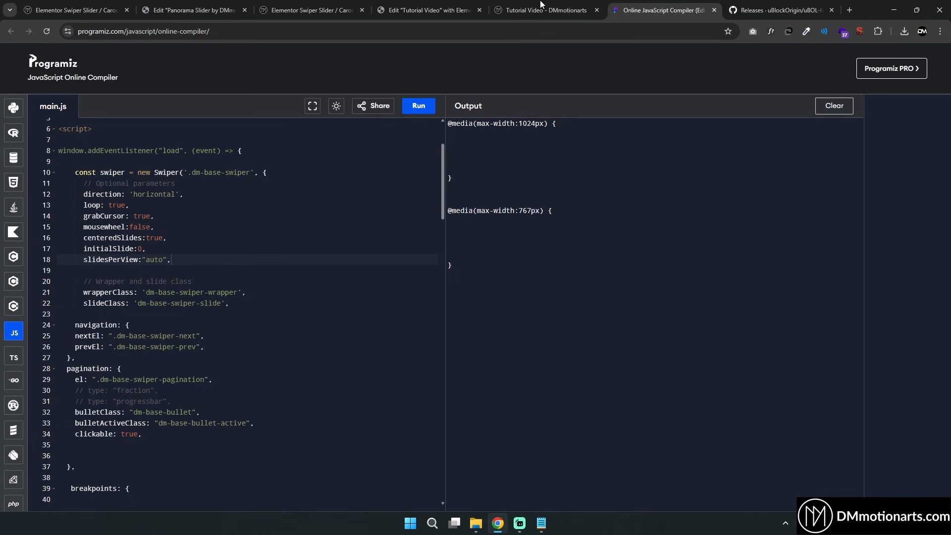
{"action": "left_click", "coordinate": [429, 9]}
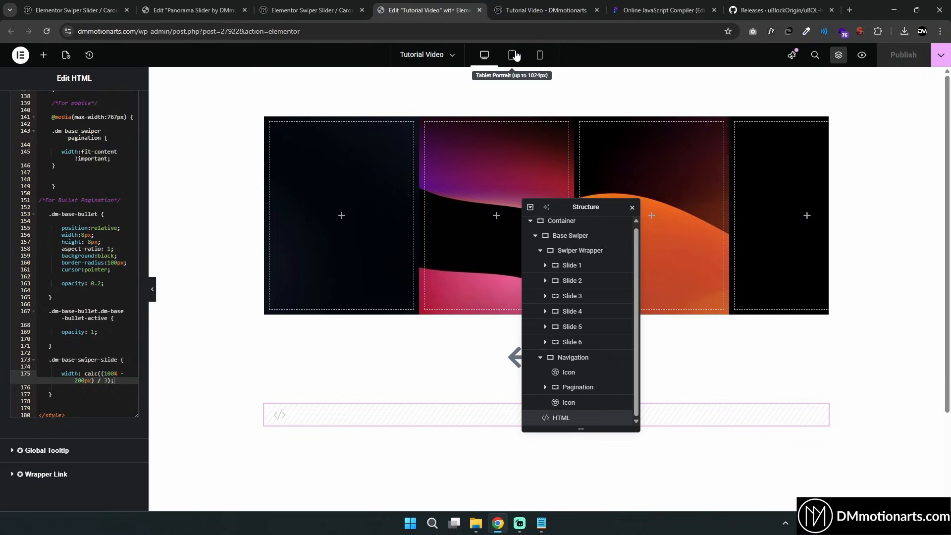
{"action": "left_click", "coordinate": [624, 8]}
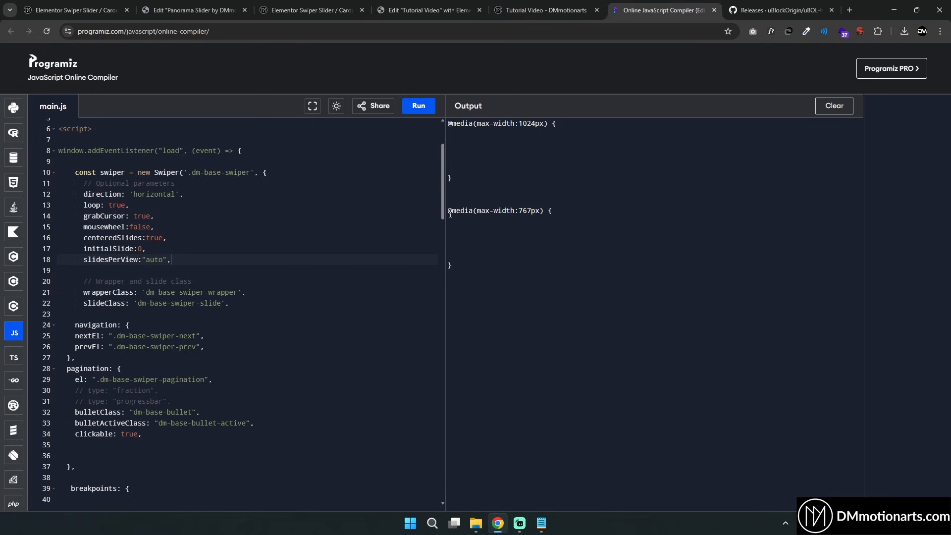
{"action": "left_click_drag", "start_coordinate": [448, 126], "coordinate": [482, 178]}
{"action": "left_click", "coordinate": [471, 157]}
{"action": "left_click_drag", "start_coordinate": [448, 122], "coordinate": [544, 124]}
{"action": "left_click", "coordinate": [546, 123]}
{"action": "double_click", "coordinate": [528, 211]}
{"action": "left_click", "coordinate": [536, 211]}
{"action": "left_click_drag", "start_coordinate": [520, 210], "coordinate": [541, 210]}
{"action": "left_click", "coordinate": [541, 210]}
{"action": "left_click_drag", "start_coordinate": [454, 266], "coordinate": [448, 123]}
{"action": "left_click_drag", "start_coordinate": [460, 269], "coordinate": [449, 123]}
{"action": "left_click", "coordinate": [463, 172]}
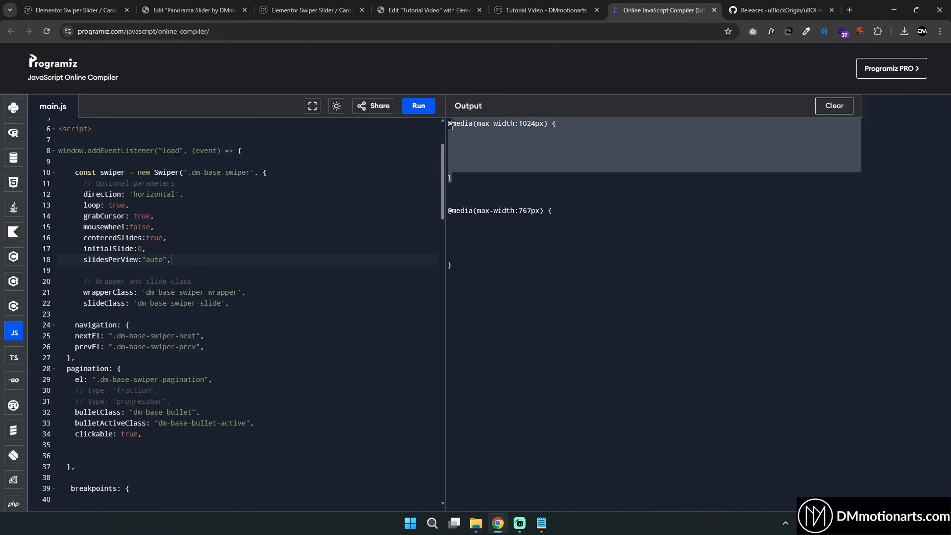
{"action": "left_click", "coordinate": [490, 165]}
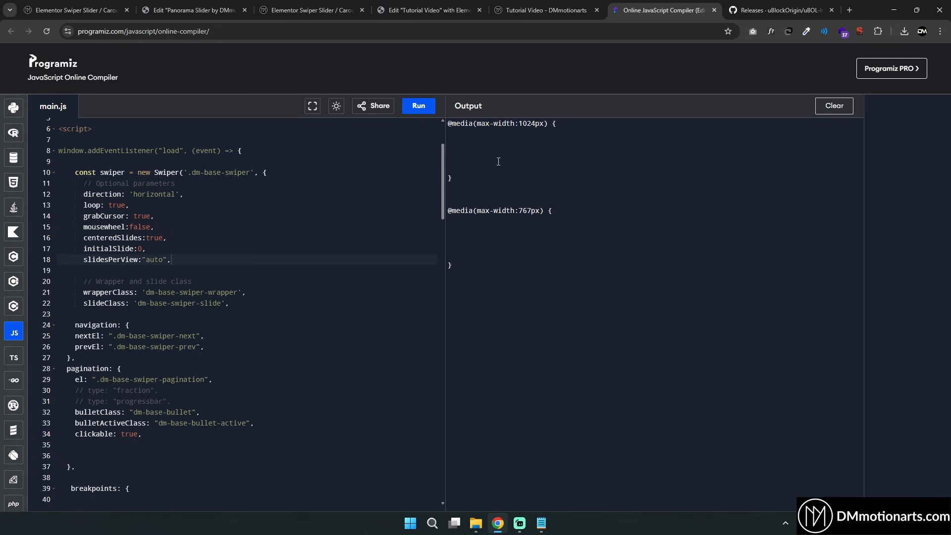
{"action": "left_click_drag", "start_coordinate": [521, 124], "coordinate": [544, 124]}
{"action": "left_click", "coordinate": [531, 179]}
{"action": "left_click_drag", "start_coordinate": [458, 269], "coordinate": [449, 124]}
{"action": "key", "text": "ctrl+c"}
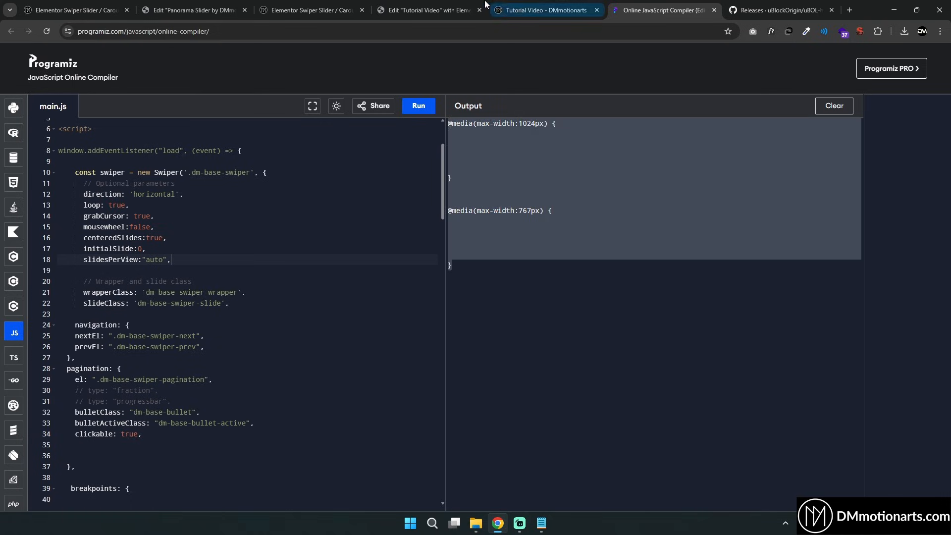
{"action": "left_click", "coordinate": [428, 9]}
{"action": "left_click", "coordinate": [105, 369]}
{"action": "key", "text": "ctrl+v"}
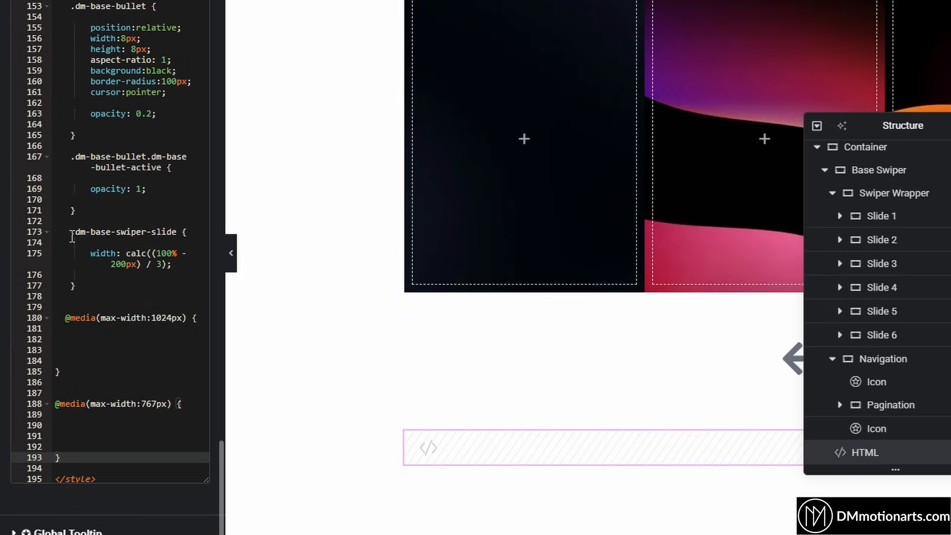
Copy the .dm-base-swiper-slide rule into both the 1024px and 767px media queries
{"action": "left_click_drag", "start_coordinate": [71, 232], "coordinate": [75, 286]}
{"action": "key", "text": "ctrl+c"}
{"action": "left_click", "coordinate": [84, 343]}
{"action": "key", "text": "ctrl+v"}
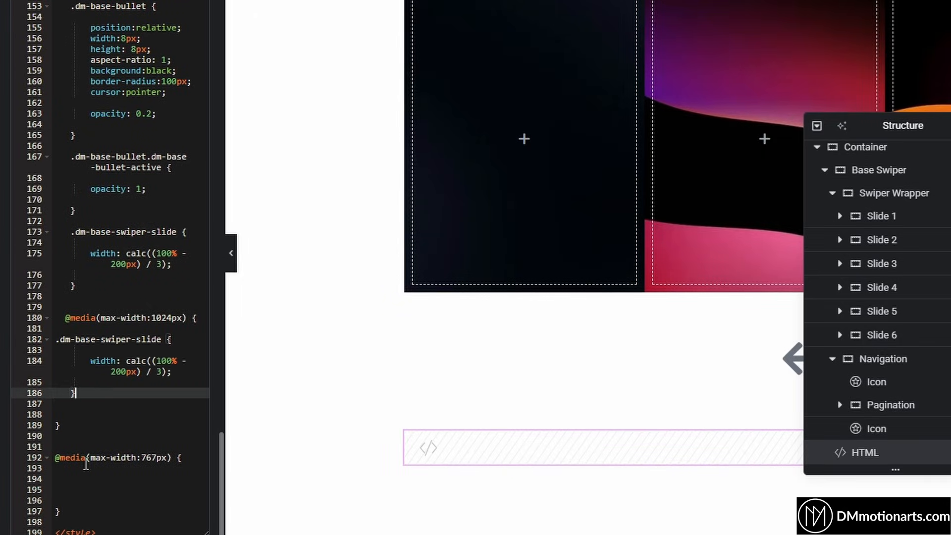
{"action": "left_click", "coordinate": [88, 477]}
{"action": "key", "text": "ctrl+v"}
{"action": "scroll", "coordinate": [125, 416], "scroll_direction": "down", "scroll_amount": 3}
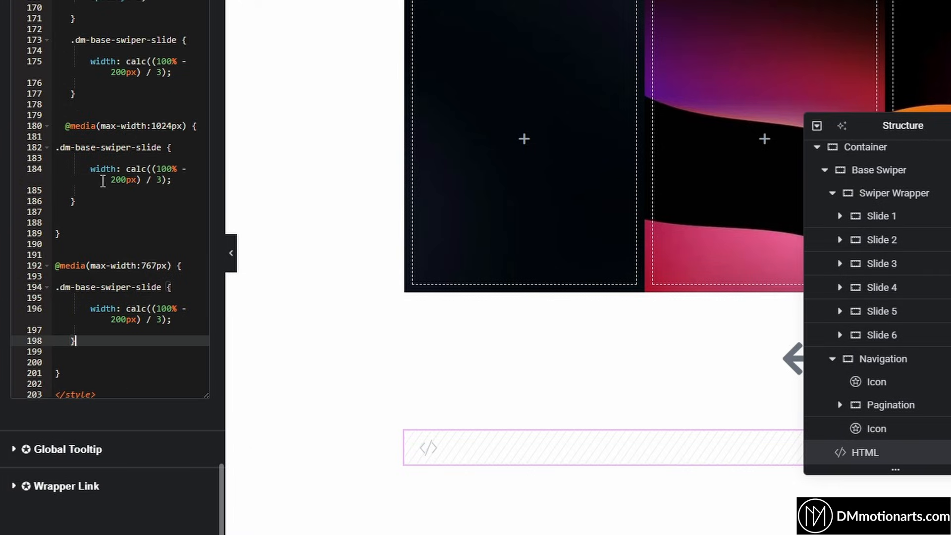
Add height: 500px to the slide rule inside the 1024px media query
{"action": "left_click_drag", "start_coordinate": [91, 169], "coordinate": [187, 182]}
{"action": "left_click", "coordinate": [152, 180]}
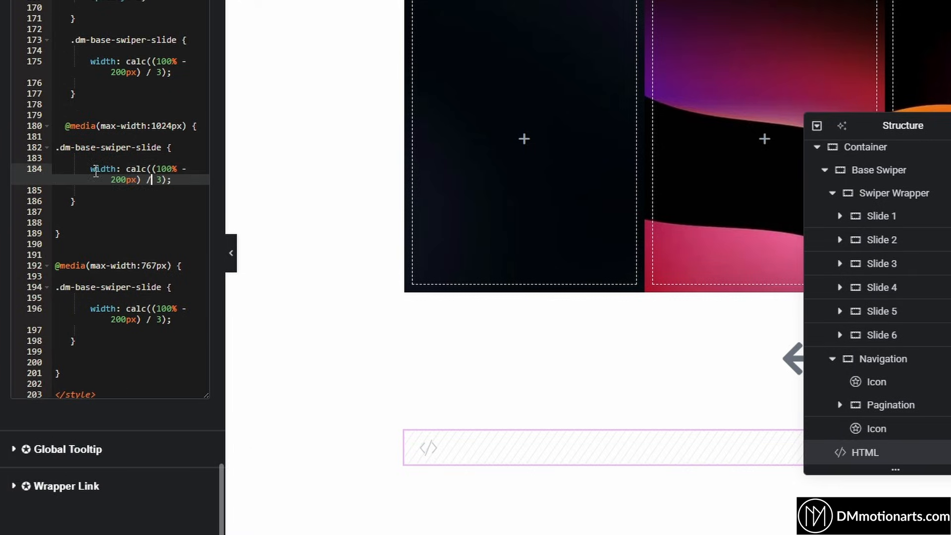
{"action": "left_click_drag", "start_coordinate": [91, 170], "coordinate": [189, 180]}
{"action": "left_click", "coordinate": [190, 179]}
{"action": "left_click_drag", "start_coordinate": [87, 170], "coordinate": [191, 181]}
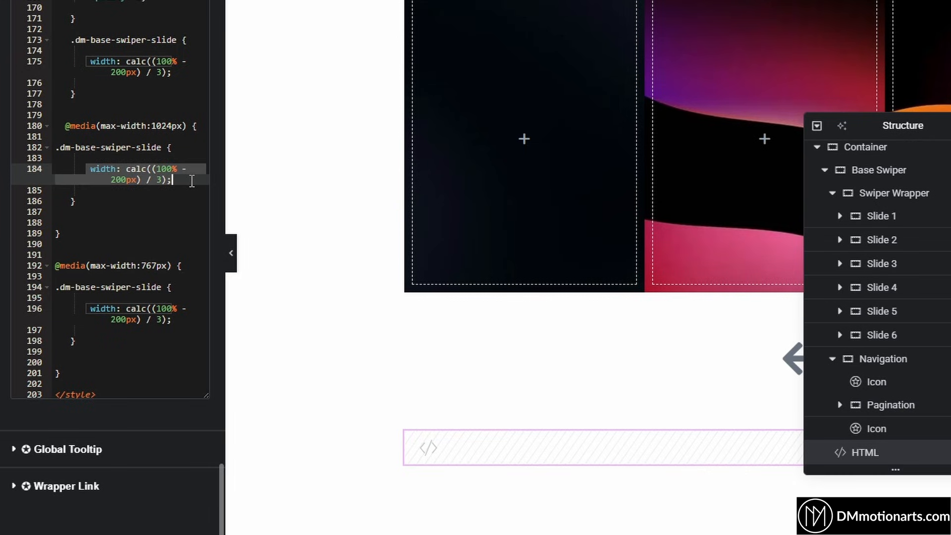
{"action": "left_click", "coordinate": [187, 180]}
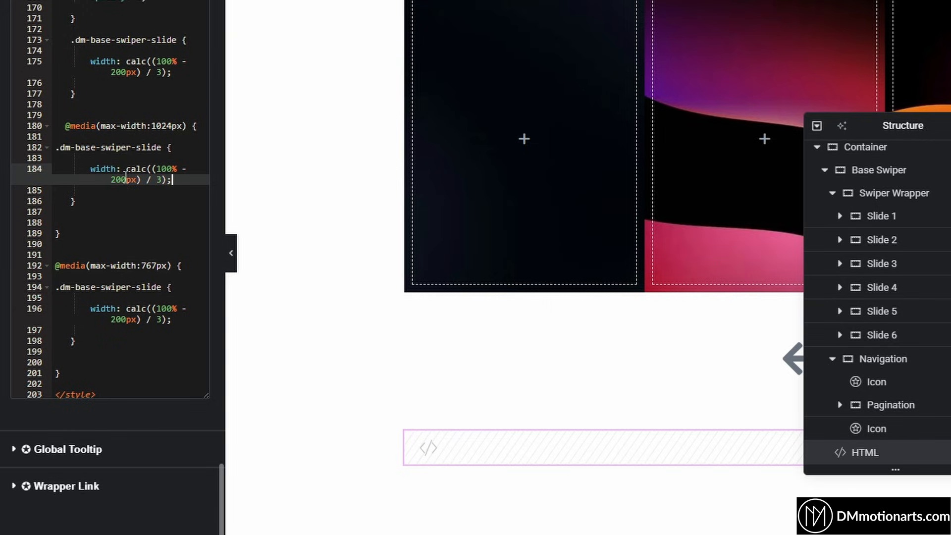
{"action": "left_click", "coordinate": [190, 72]}
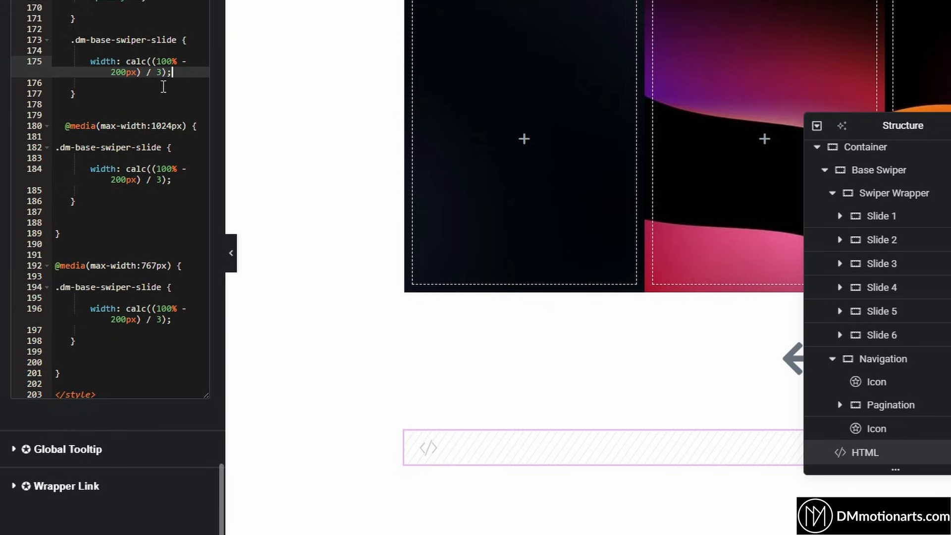
{"action": "left_click", "coordinate": [181, 180]}
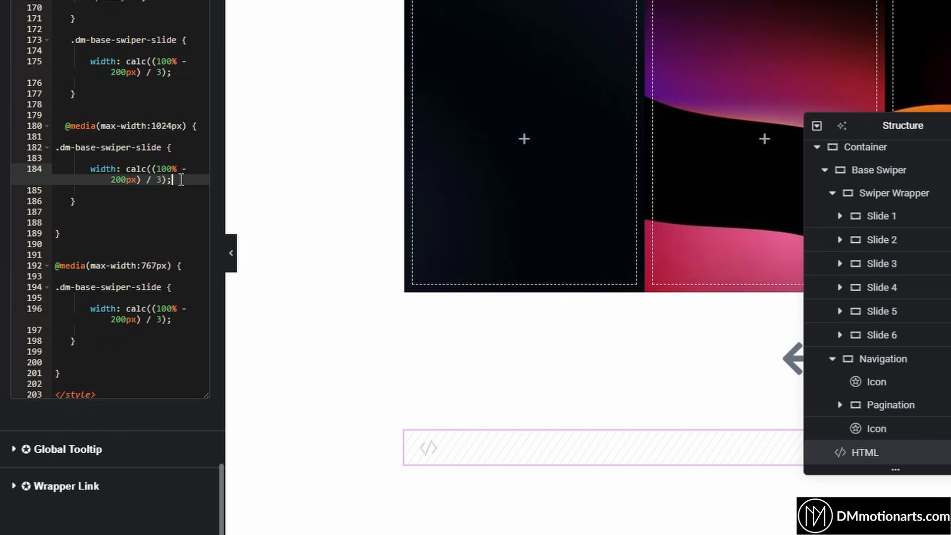
{"action": "key", "text": "Return"}
{"action": "type", "text": "he"}
{"action": "key", "text": "Return"}
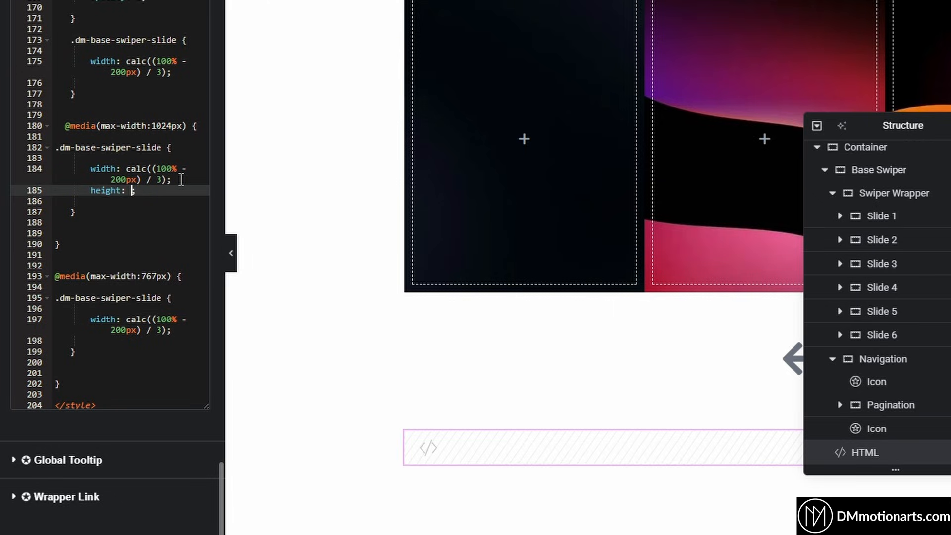
{"action": "type", "text": "500px"}
Copy the height: 500px line into the 767px slide rule and the base slide rule
{"action": "left_click_drag", "start_coordinate": [88, 191], "coordinate": [161, 191]}
{"action": "key", "text": "ctrl+c"}
{"action": "left_click", "coordinate": [178, 327]}
{"action": "key", "text": "Return"}
{"action": "key", "text": "ctrl+v"}
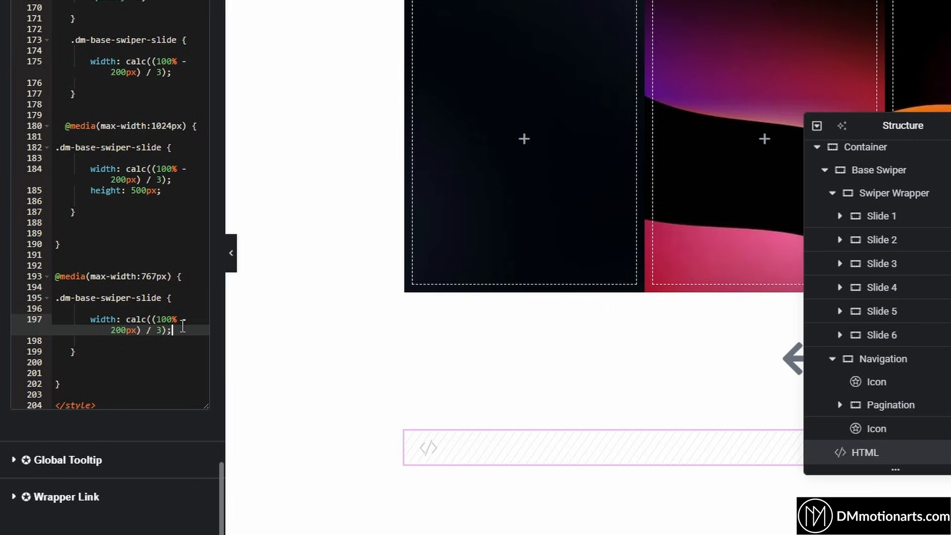
{"action": "left_click", "coordinate": [185, 81]}
{"action": "key", "text": "ctrl+v"}
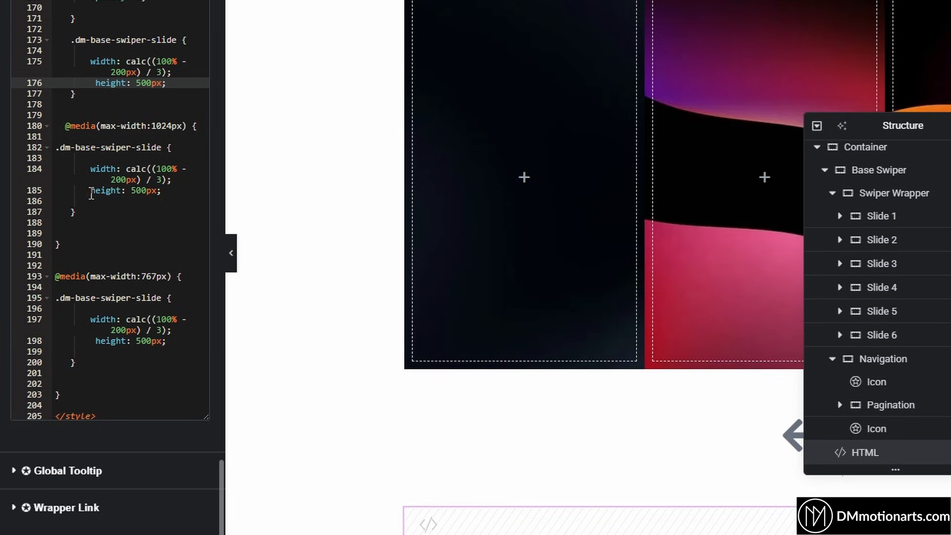
Delete the height lines from all three slide rules
{"action": "left_click_drag", "start_coordinate": [91, 191], "coordinate": [161, 191]}
{"action": "key", "text": "BackSpace"}
{"action": "left_click_drag", "start_coordinate": [94, 340], "coordinate": [166, 341]}
{"action": "key", "text": "BackSpace"}
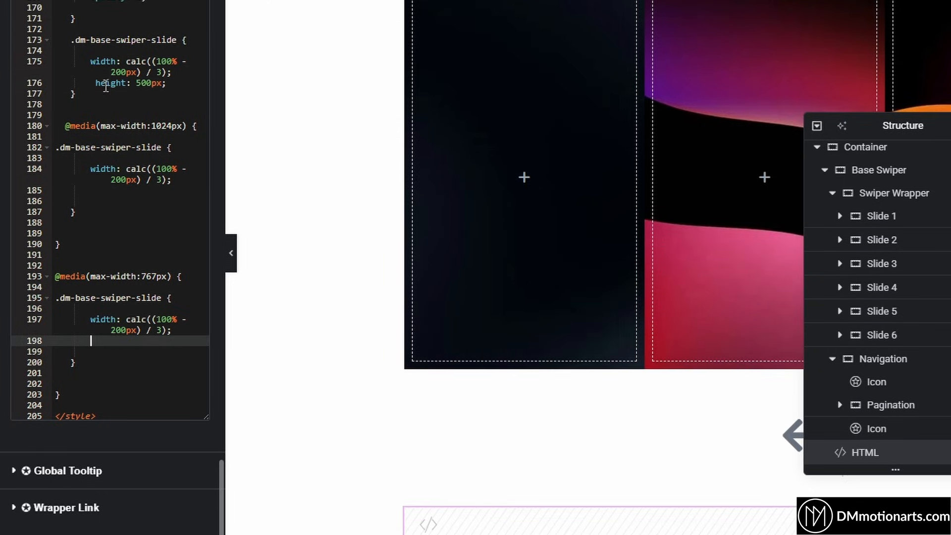
{"action": "left_click", "coordinate": [106, 84]}
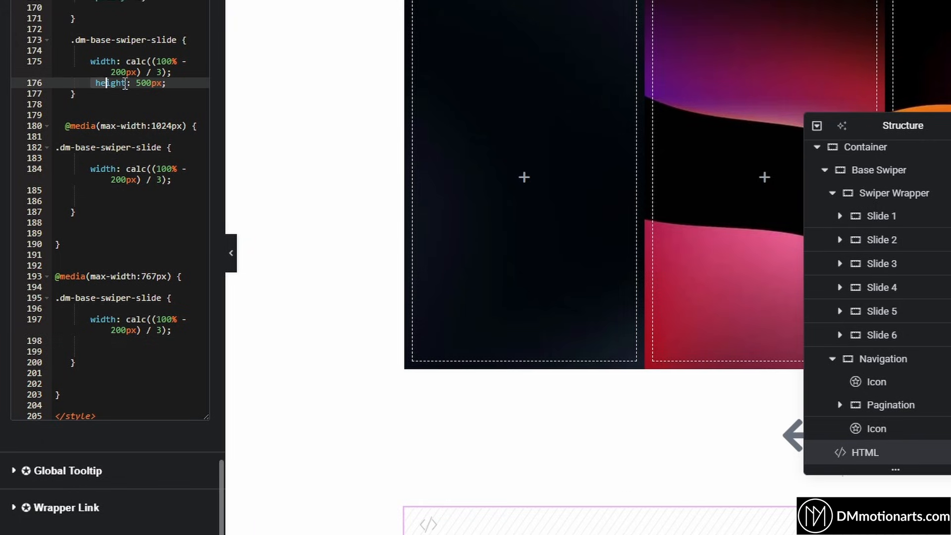
{"action": "left_click_drag", "start_coordinate": [125, 84], "coordinate": [182, 83]}
{"action": "key", "text": "BackSpace"}
Set the 1024px slide width to calc((100% - 100px) / 2)
{"action": "left_click", "coordinate": [181, 70]}
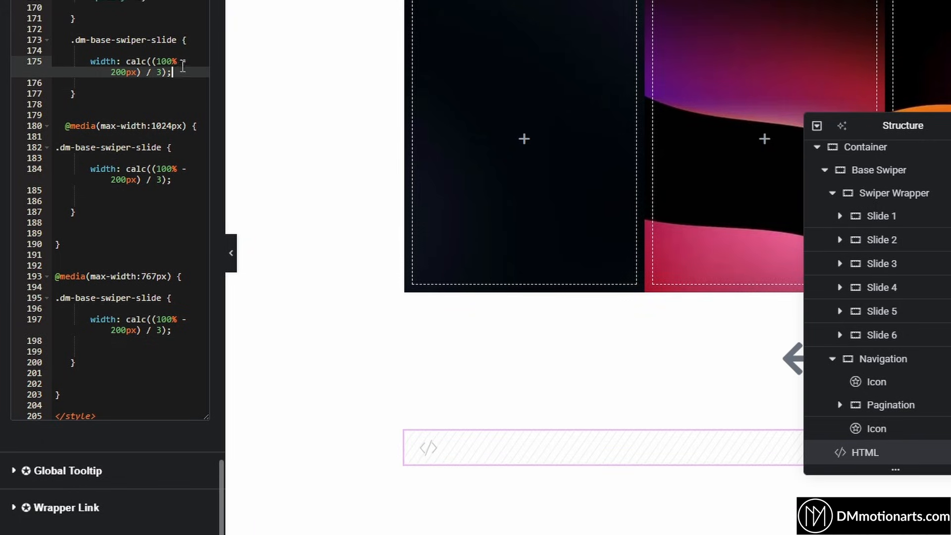
{"action": "left_click", "coordinate": [187, 180]}
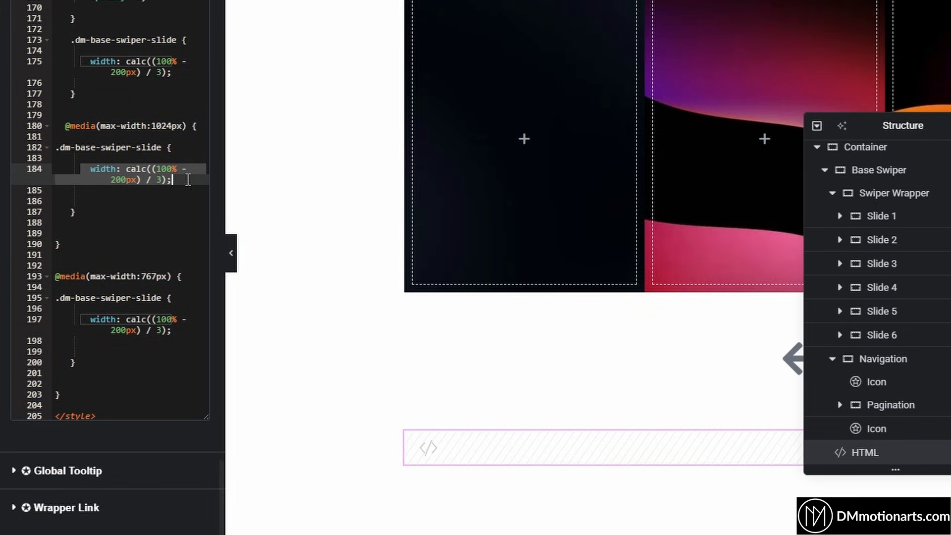
{"action": "left_click", "coordinate": [163, 181]}
{"action": "key", "text": "BackSpace"}
{"action": "type", "text": "2"}
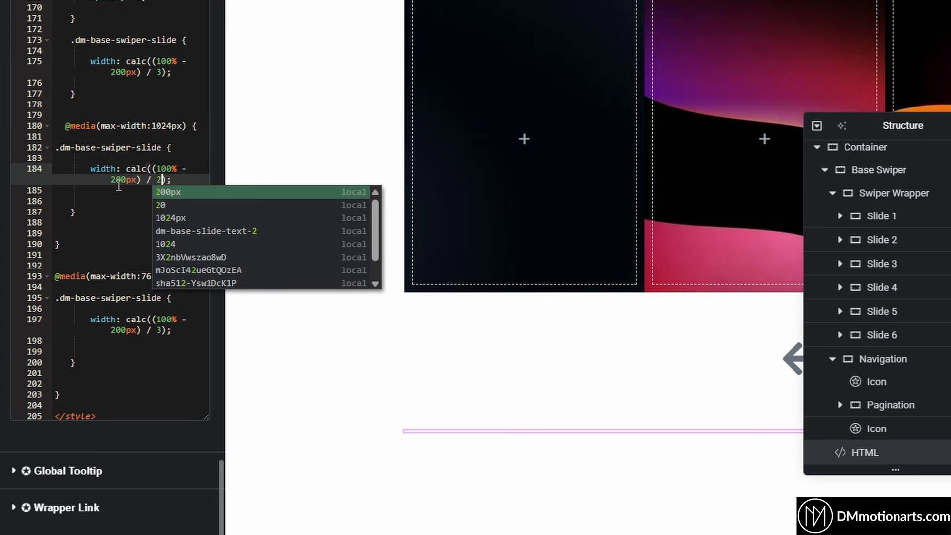
{"action": "left_click", "coordinate": [115, 180]}
{"action": "key", "text": "BackSpace"}
{"action": "type", "text": "1"}
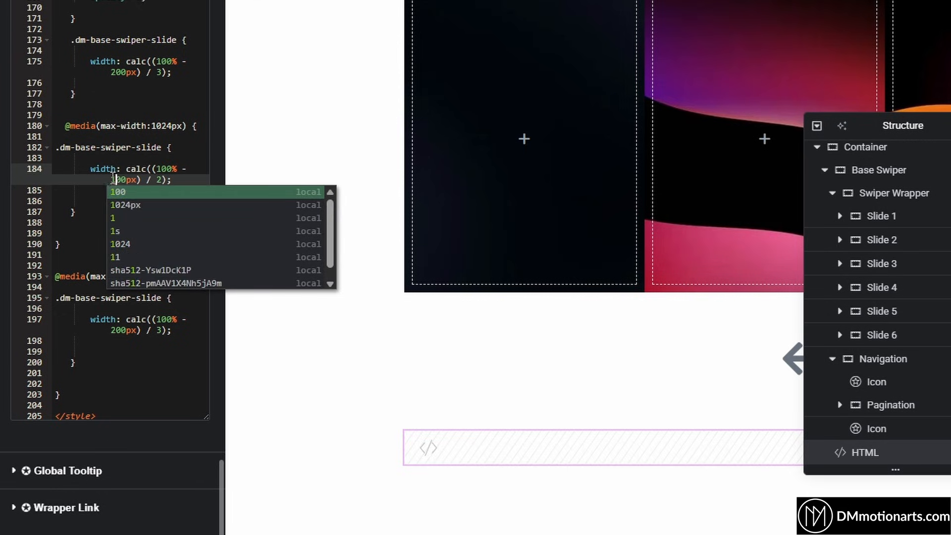
{"action": "key", "text": "Escape"}
Set the 767px slide width to calc((100% - 80px) / 1) and save the page
{"action": "left_click", "coordinate": [120, 330]}
{"action": "key", "text": "BackSpace"}
{"action": "key", "text": "BackSpace"}
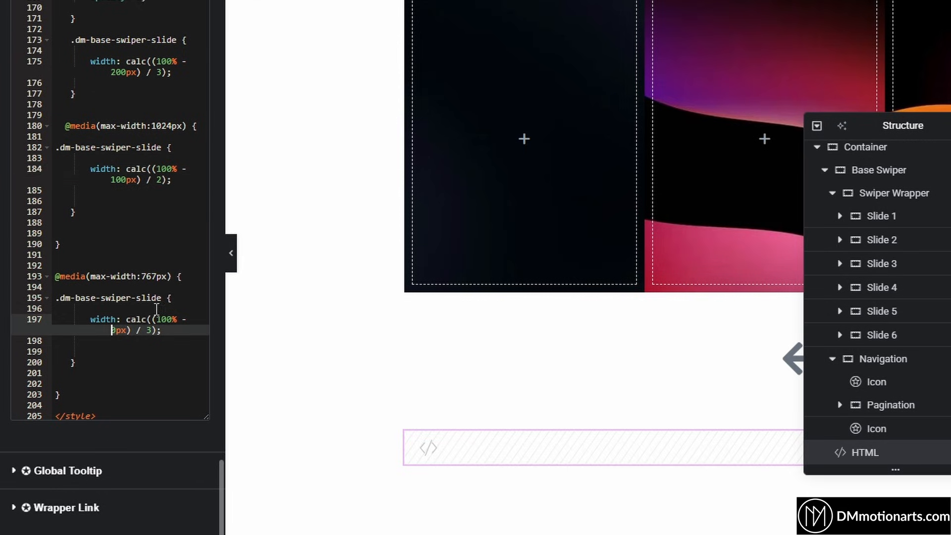
{"action": "type", "text": "8"}
{"action": "left_click", "coordinate": [158, 331]}
{"action": "key", "text": "BackSpace"}
{"action": "type", "text": "1"}
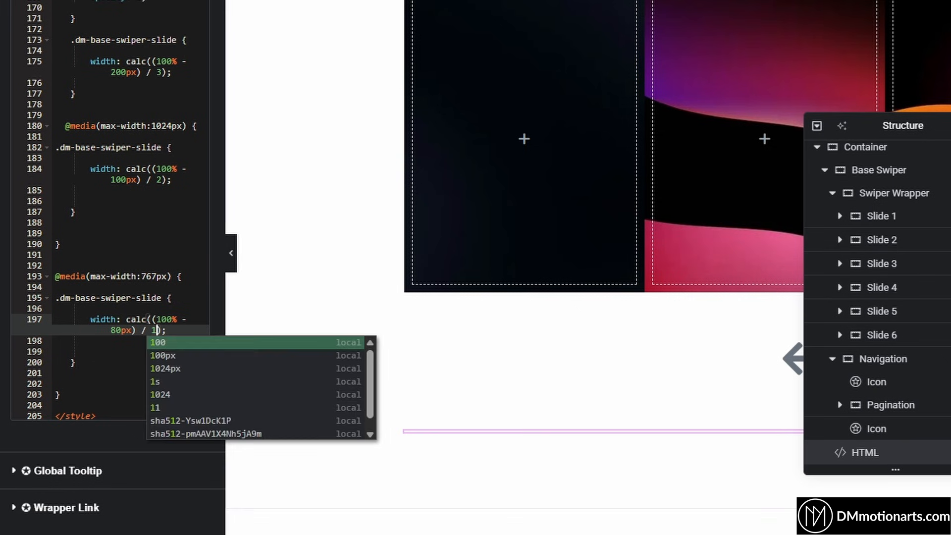
{"action": "key", "text": "ctrl+s"}
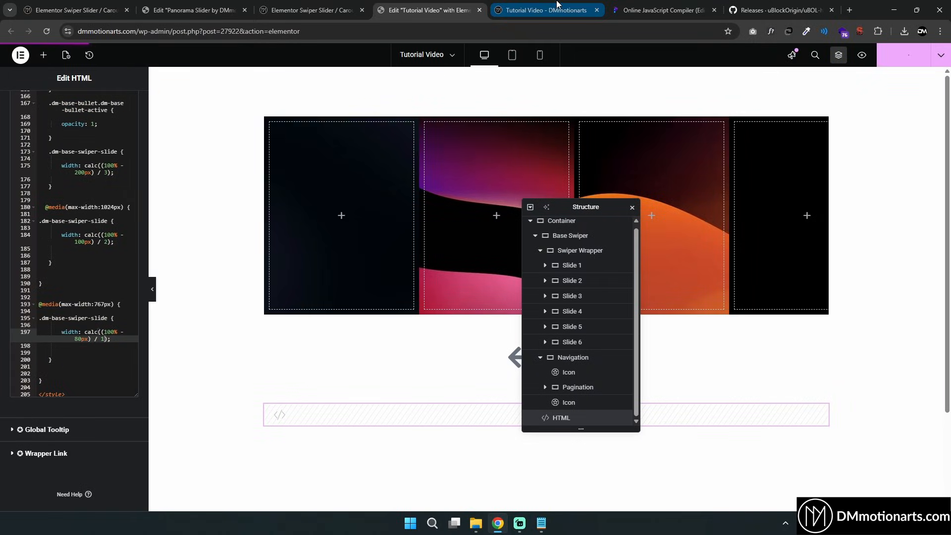
Swipe through the reference carousel, view the preview page, and return to the editor
{"action": "left_click", "coordinate": [77, 10]}
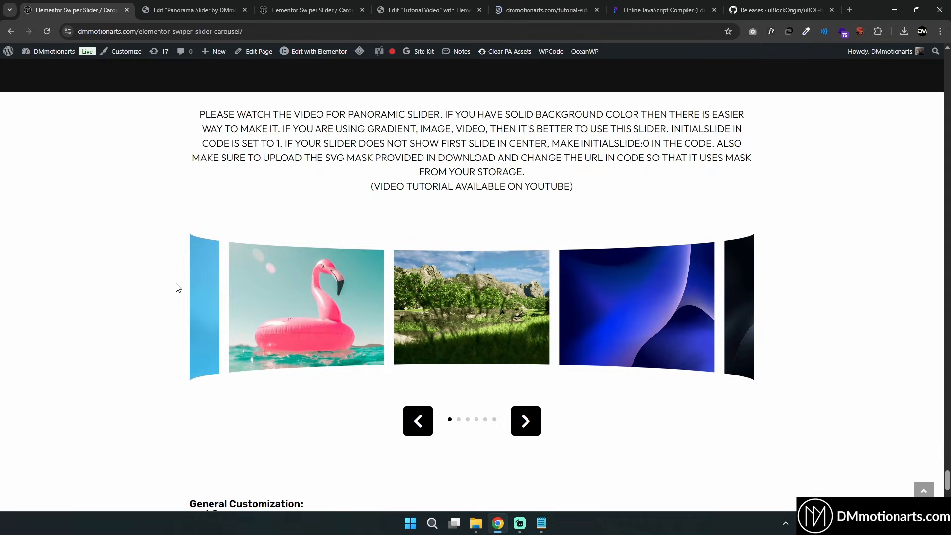
{"action": "left_click_drag", "start_coordinate": [749, 287], "coordinate": [596, 293]}
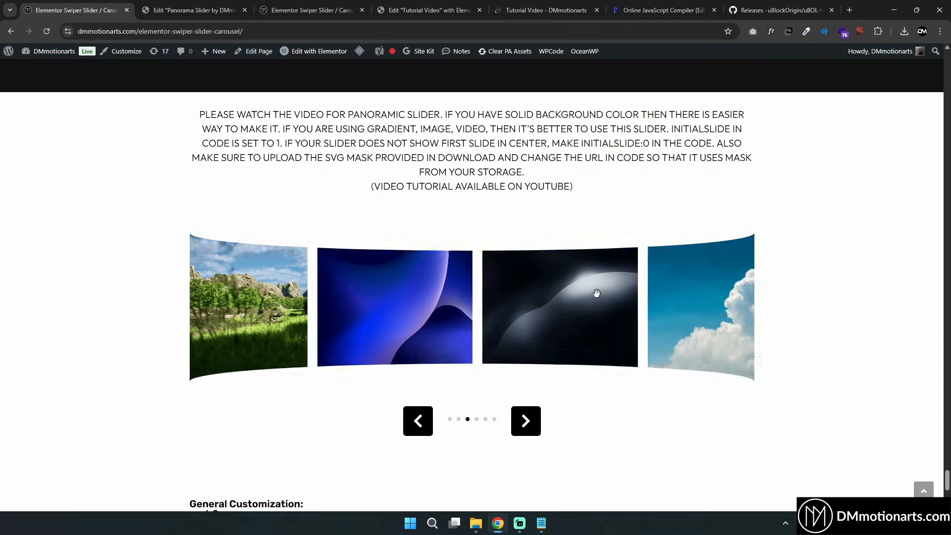
{"action": "left_click", "coordinate": [556, 4]}
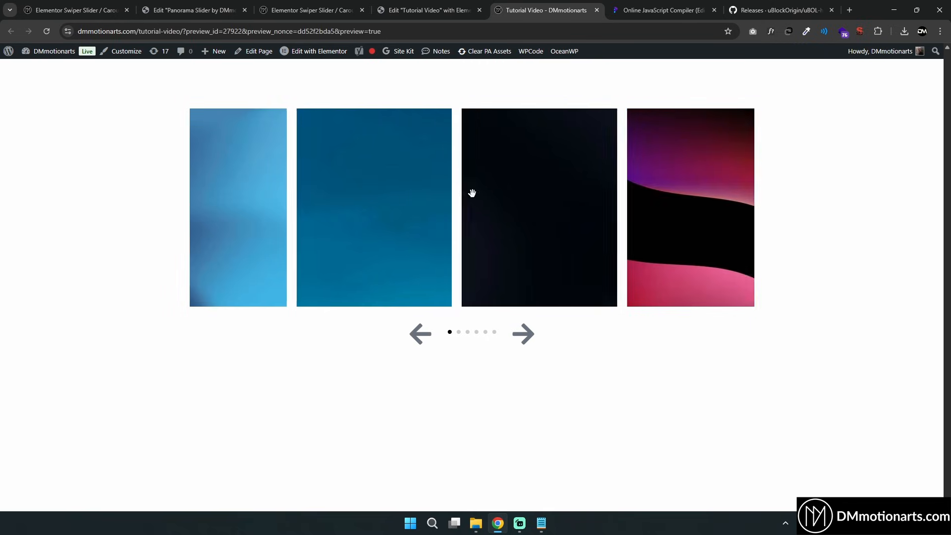
{"action": "left_click", "coordinate": [429, 10]}
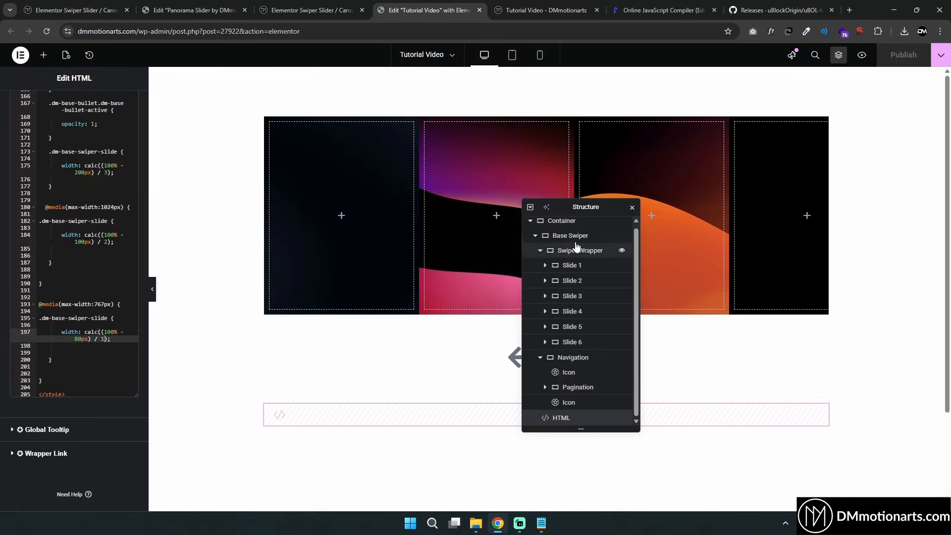
Move the Structure navigator and collapse the Base Swiper and Navigation entries
{"action": "left_click_drag", "start_coordinate": [574, 207], "coordinate": [690, 122]}
{"action": "left_click", "coordinate": [661, 167]}
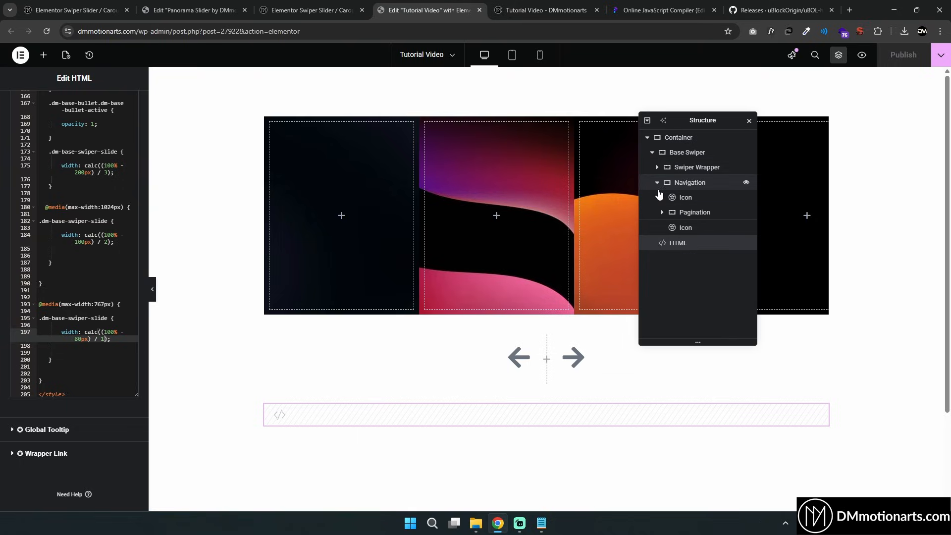
{"action": "left_click", "coordinate": [657, 183]}
{"action": "left_click", "coordinate": [689, 154]}
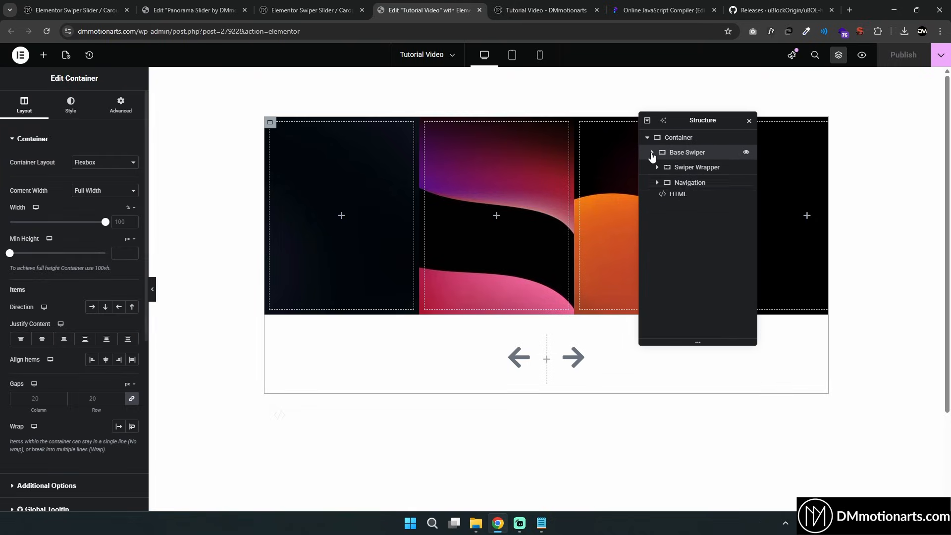
{"action": "left_click", "coordinate": [652, 152]}
{"action": "left_click", "coordinate": [652, 152]}
{"action": "left_click_drag", "start_coordinate": [682, 184], "coordinate": [689, 150]}
Browse the Base Swiper and Navigation entries and their icons in the Structure navigator
{"action": "left_click", "coordinate": [688, 169]}
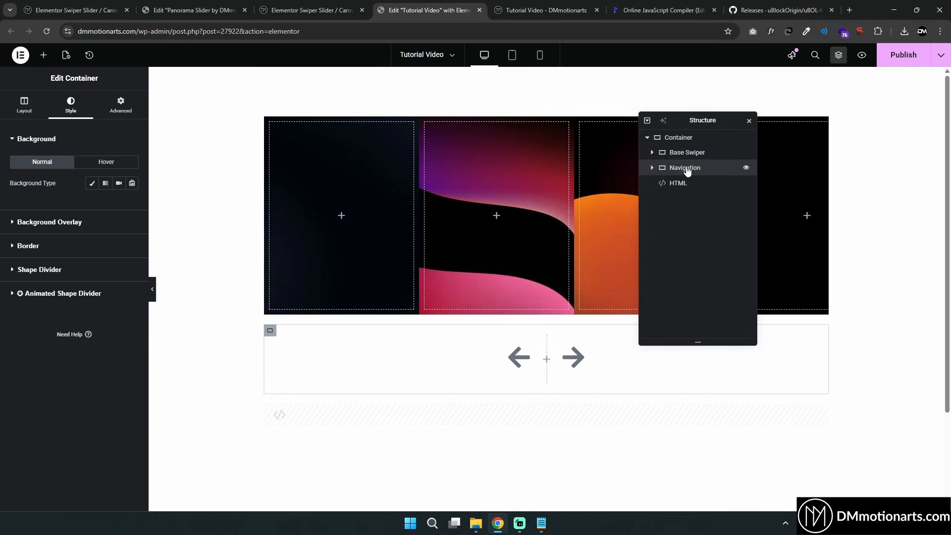
{"action": "left_click", "coordinate": [686, 153]}
{"action": "left_click", "coordinate": [685, 170]}
{"action": "left_click", "coordinate": [689, 156]}
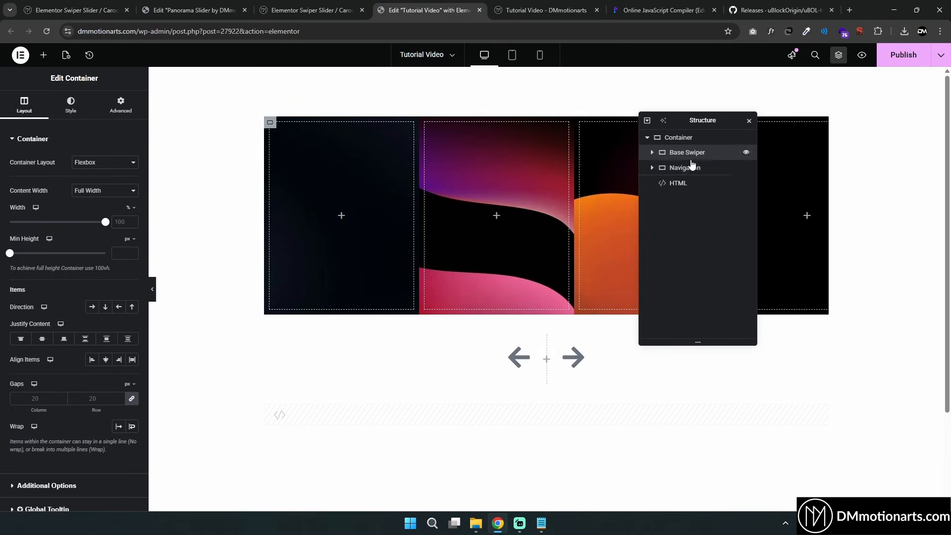
{"action": "left_click", "coordinate": [669, 169]}
{"action": "left_click", "coordinate": [677, 153]}
{"action": "left_click", "coordinate": [669, 170]}
{"action": "left_click", "coordinate": [652, 171]}
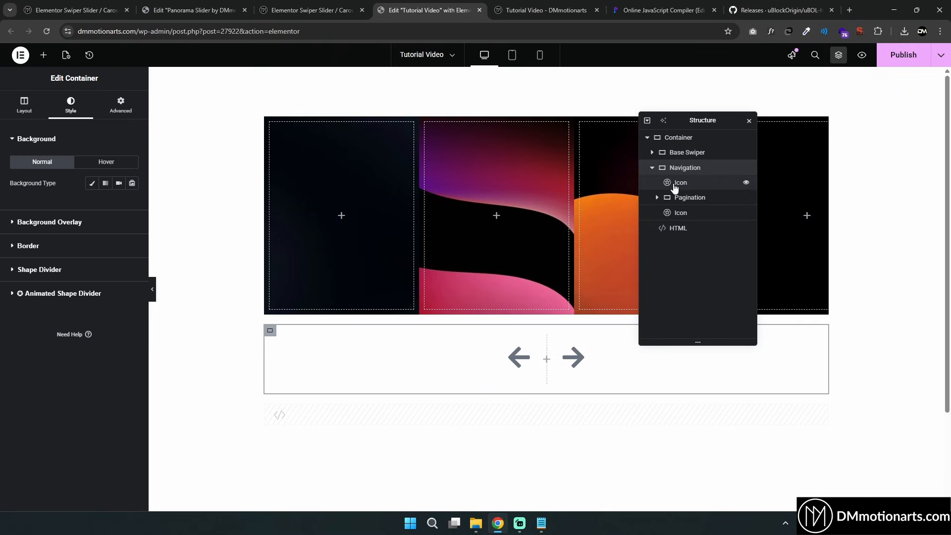
{"action": "mouse_move", "coordinate": [676, 183]}
{"action": "left_mouse_down"}
{"action": "mouse_move", "coordinate": [676, 168]}
{"action": "mouse_move", "coordinate": [672, 191]}
{"action": "mouse_move", "coordinate": [673, 179]}
{"action": "left_mouse_up"}
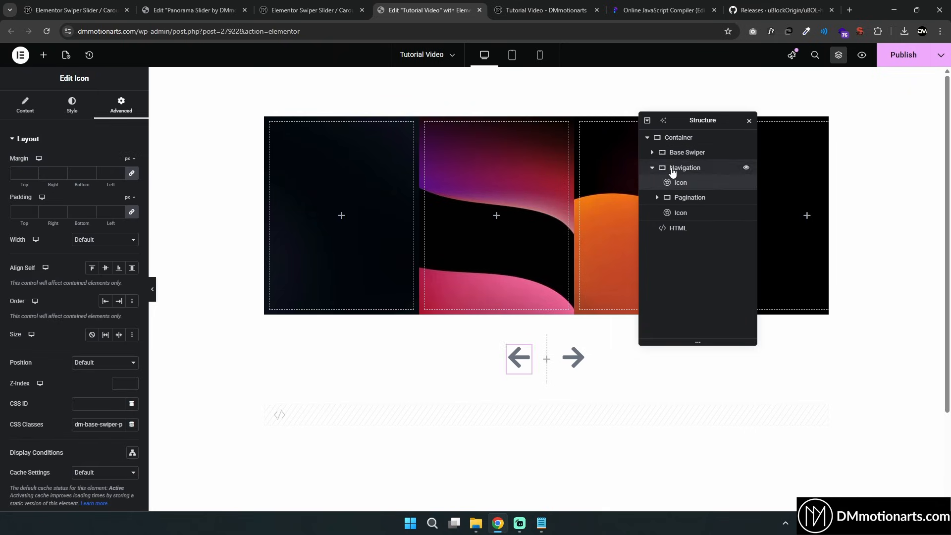
{"action": "left_click", "coordinate": [673, 168]}
{"action": "left_click", "coordinate": [653, 168]}
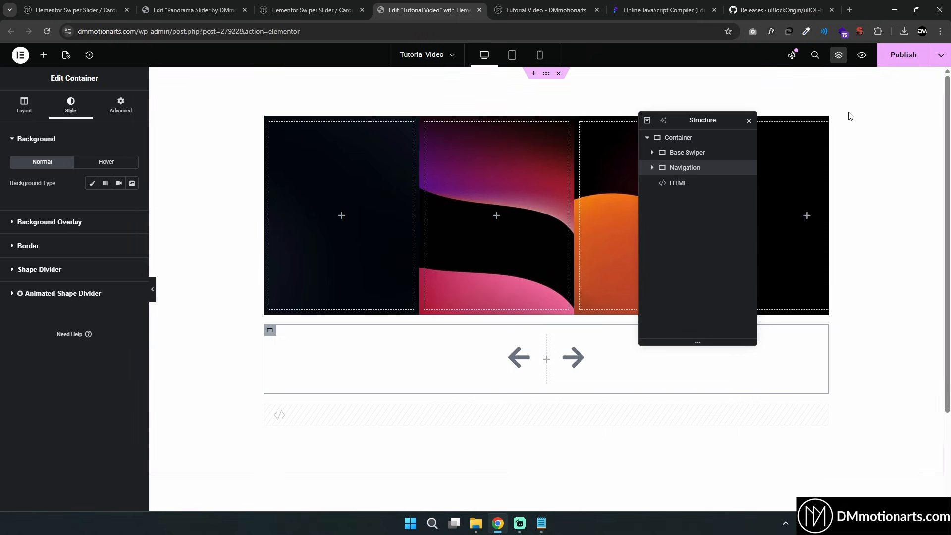
Publish the page and check the slider on the preview page before returning to the editor
{"action": "left_click", "coordinate": [897, 62]}
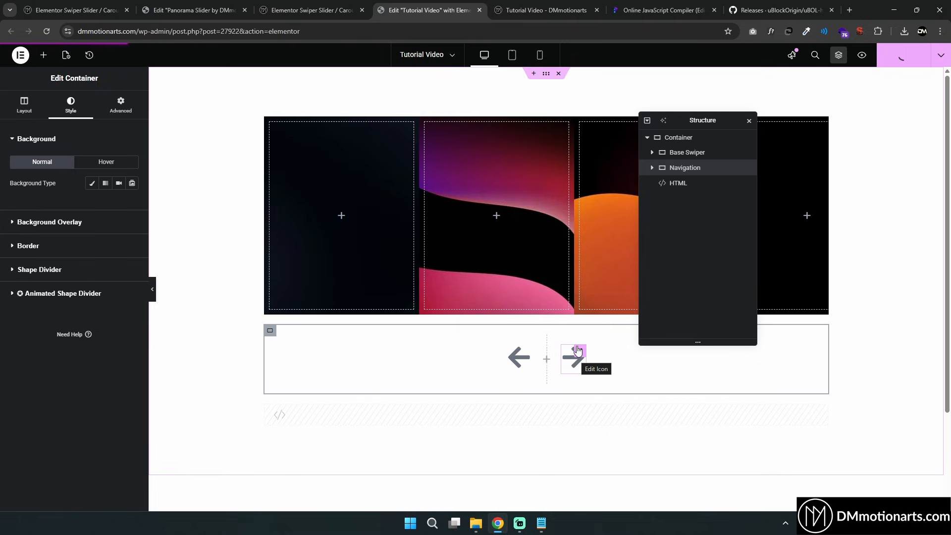
{"action": "left_click", "coordinate": [524, 4]}
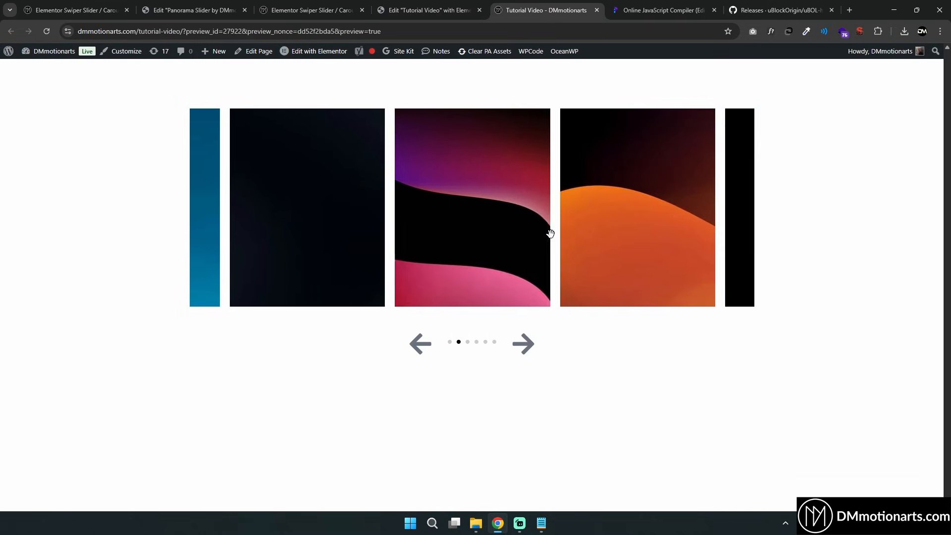
{"action": "key", "text": "ctrl+Tab"}
{"action": "scroll", "coordinate": [252, 340], "scroll_direction": "down", "scroll_amount": 5}
{"action": "key", "text": "ctrl+shift+Tab"}
{"action": "key", "text": "ctrl+shift+Tab"}
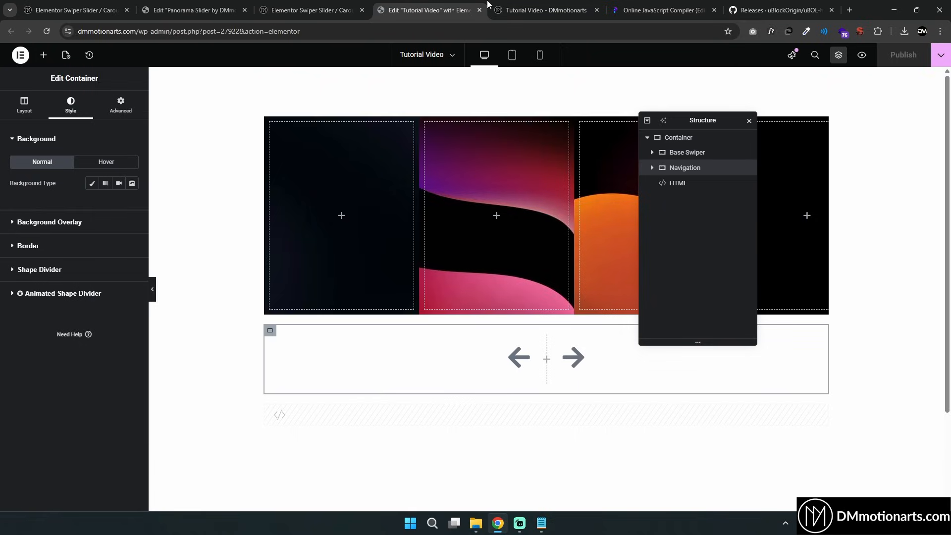
{"action": "key", "text": "ctrl+Tab"}
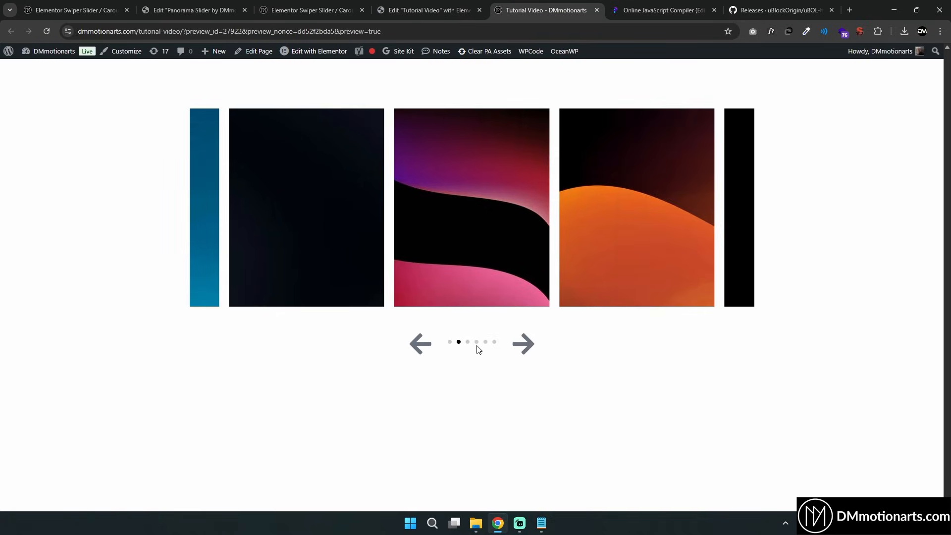
Review the bullet pagination CSS rules for the normal and active bullets in the online compiler
{"action": "key", "text": "ctrl+Tab"}
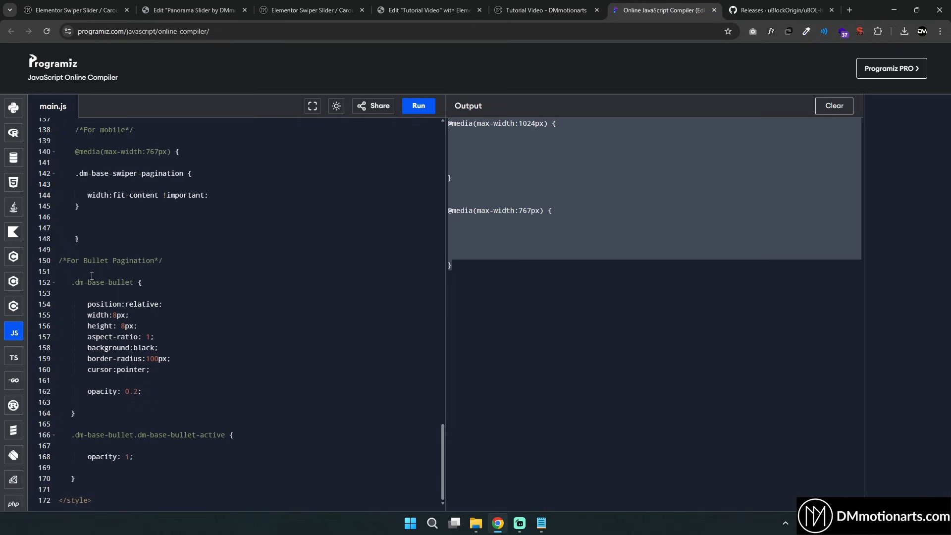
{"action": "left_click_drag", "start_coordinate": [61, 260], "coordinate": [146, 273]}
{"action": "left_click", "coordinate": [192, 262]}
{"action": "left_click_drag", "start_coordinate": [100, 315], "coordinate": [141, 325]}
{"action": "left_click", "coordinate": [219, 320]}
{"action": "left_click", "coordinate": [142, 337]}
{"action": "left_click", "coordinate": [172, 337]}
{"action": "left_click_drag", "start_coordinate": [135, 349], "coordinate": [157, 348]}
{"action": "left_click", "coordinate": [158, 352]}
{"action": "left_click_drag", "start_coordinate": [83, 359], "coordinate": [185, 359]}
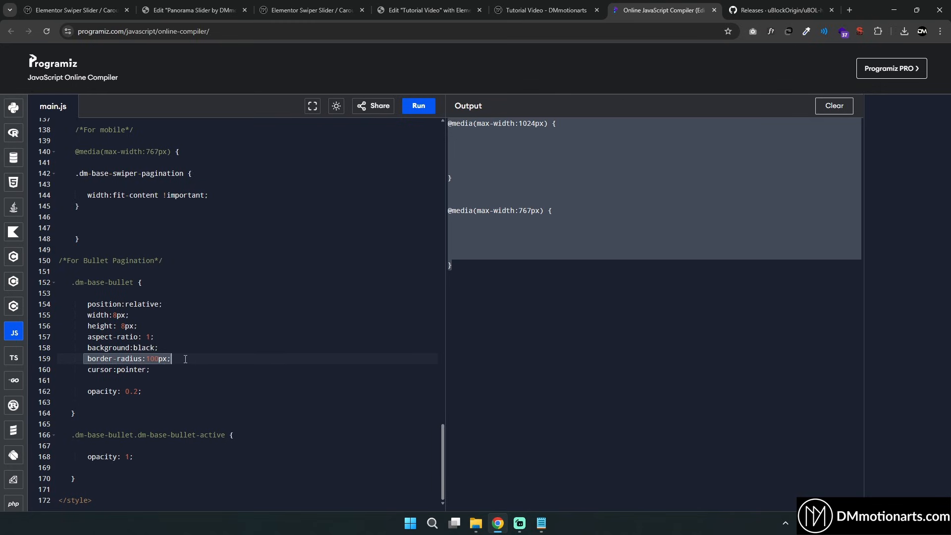
{"action": "left_click", "coordinate": [192, 359]}
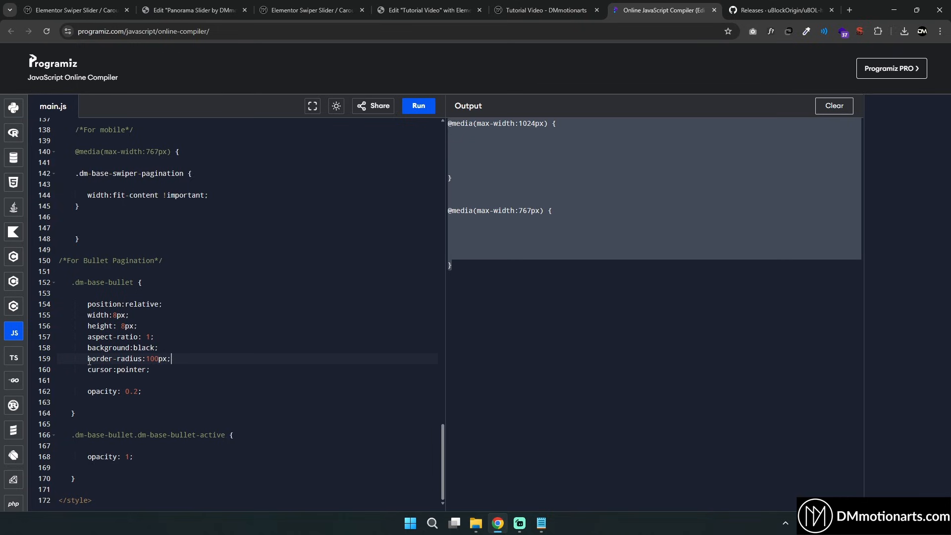
{"action": "left_click_drag", "start_coordinate": [82, 390], "coordinate": [162, 391]}
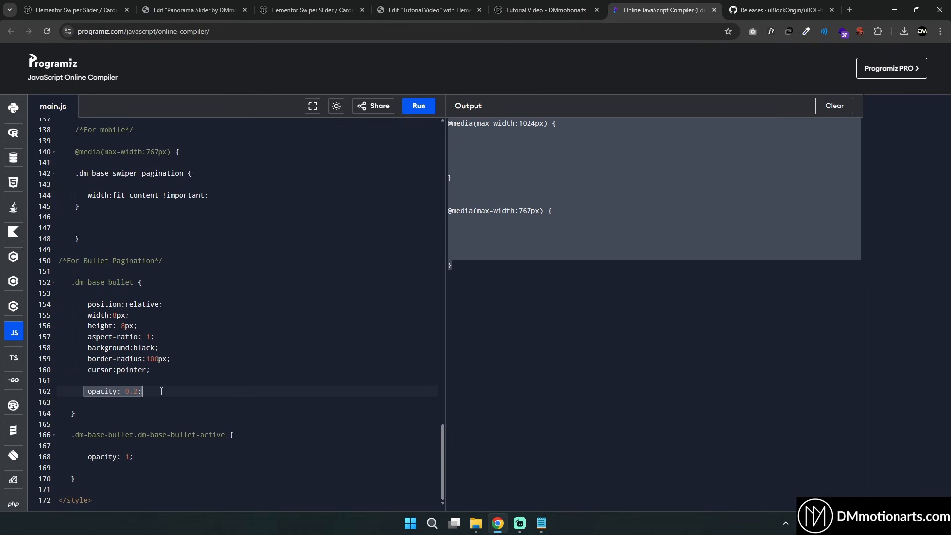
{"action": "left_click", "coordinate": [162, 391]}
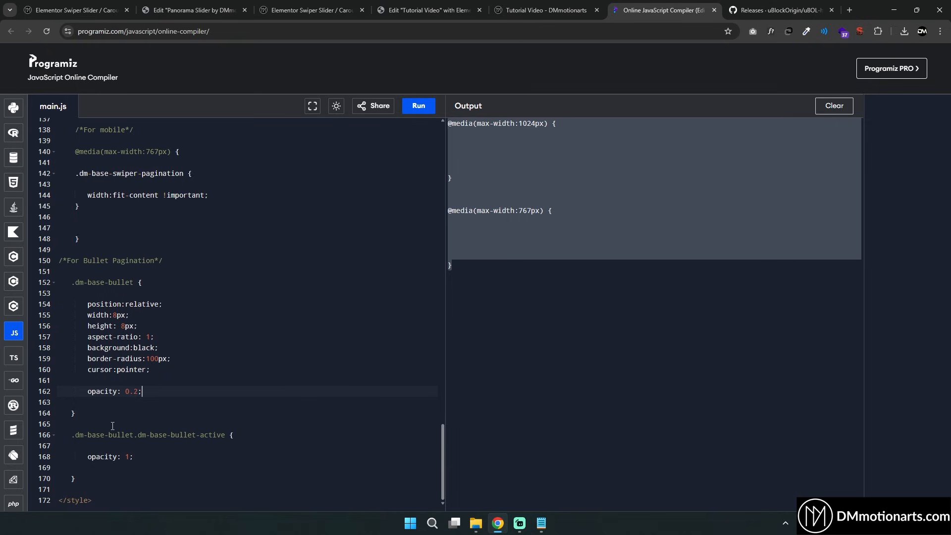
{"action": "left_click_drag", "start_coordinate": [75, 435], "coordinate": [227, 435]}
{"action": "left_click", "coordinate": [139, 435]}
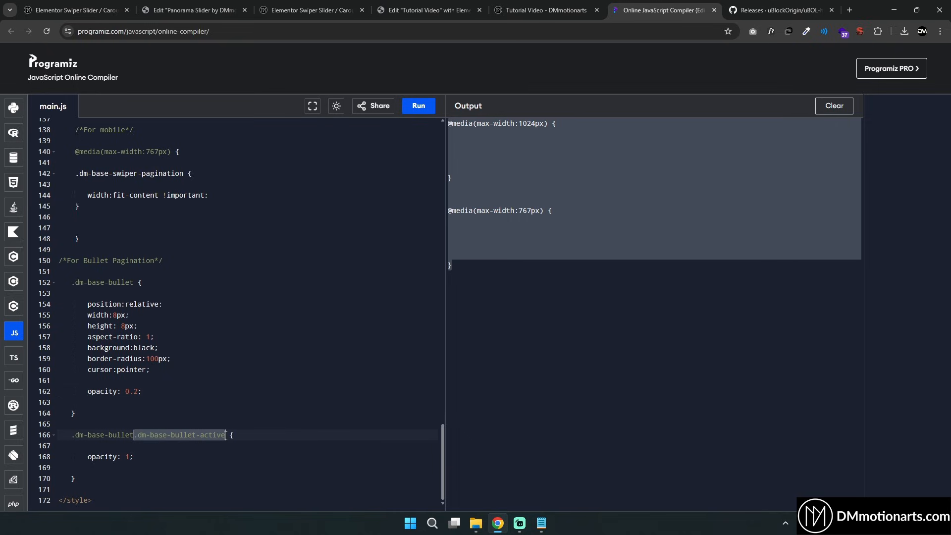
{"action": "left_click", "coordinate": [233, 434]}
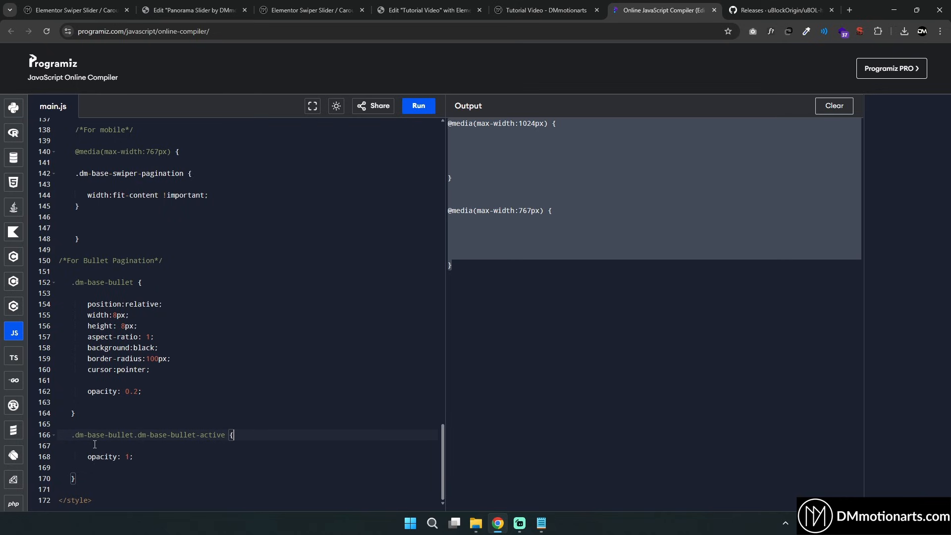
{"action": "left_click_drag", "start_coordinate": [87, 456], "coordinate": [140, 456]}
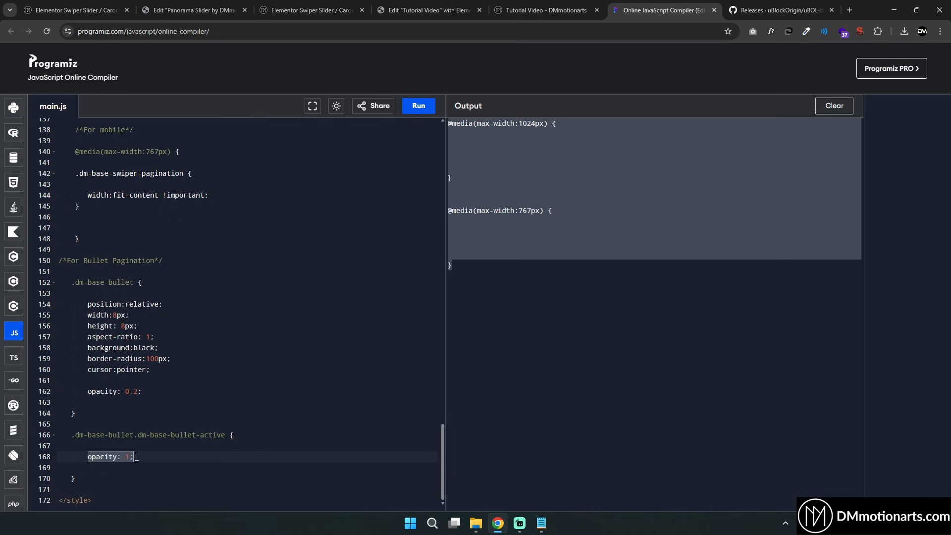
{"action": "left_click", "coordinate": [143, 456]}
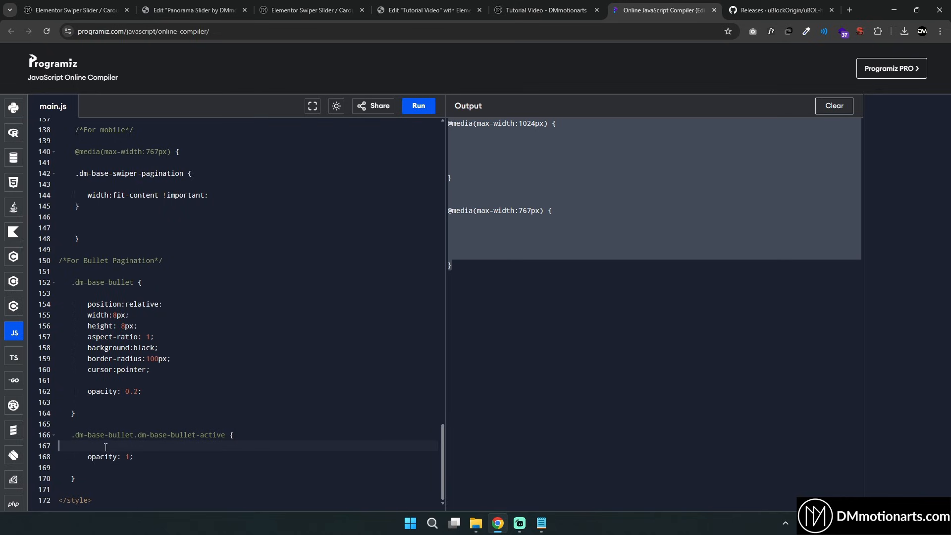
{"action": "left_click_drag", "start_coordinate": [90, 347], "coordinate": [163, 348]}
{"action": "key", "text": "ctrl+c"}
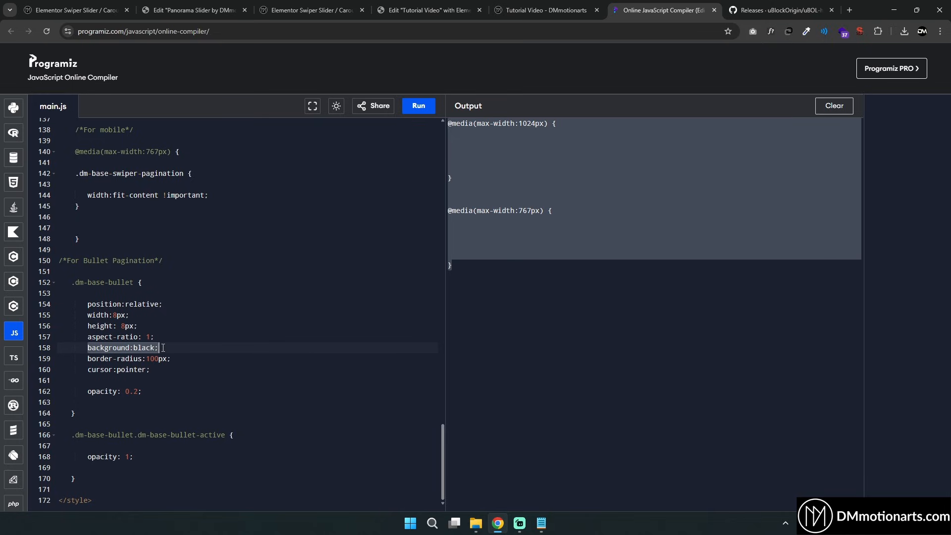
Paste background:black into the active bullet rule and undo the paste
{"action": "left_click", "coordinate": [146, 456]}
{"action": "key", "text": "Return"}
{"action": "key", "text": "ctrl+v"}
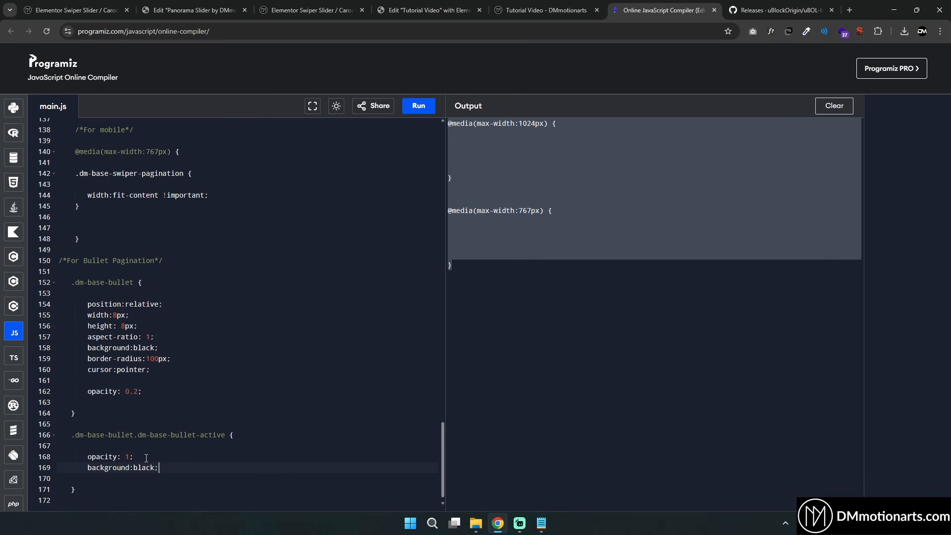
{"action": "key", "text": "ctrl+z"}
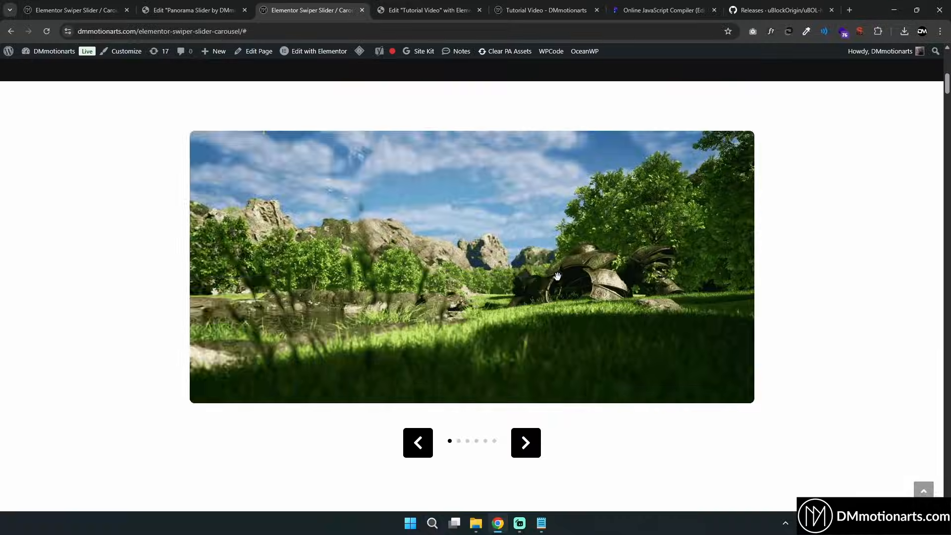
Swipe through the reference carousel and return to the Elementor editor
{"action": "left_click_drag", "start_coordinate": [556, 277], "coordinate": [429, 258]}
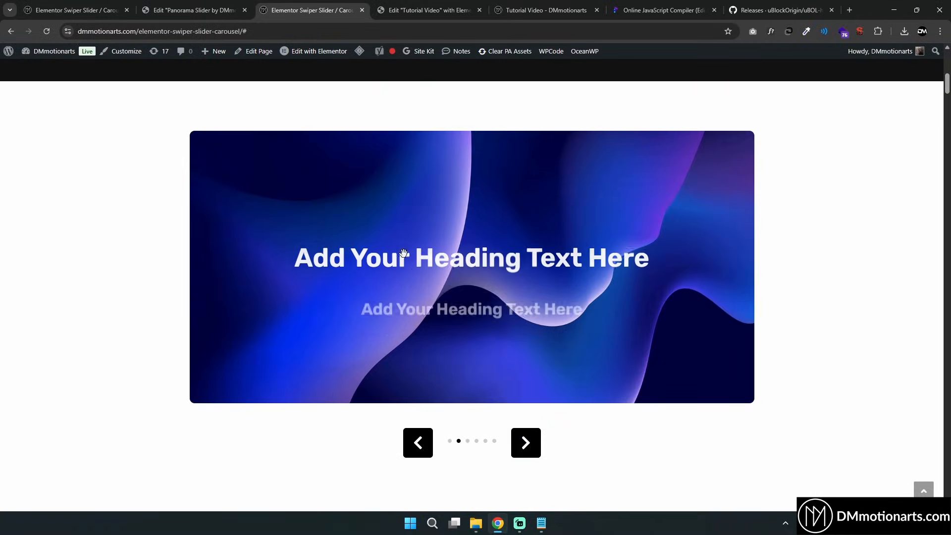
{"action": "left_click_drag", "start_coordinate": [408, 216], "coordinate": [659, 224]}
{"action": "left_click_drag", "start_coordinate": [624, 266], "coordinate": [504, 285]}
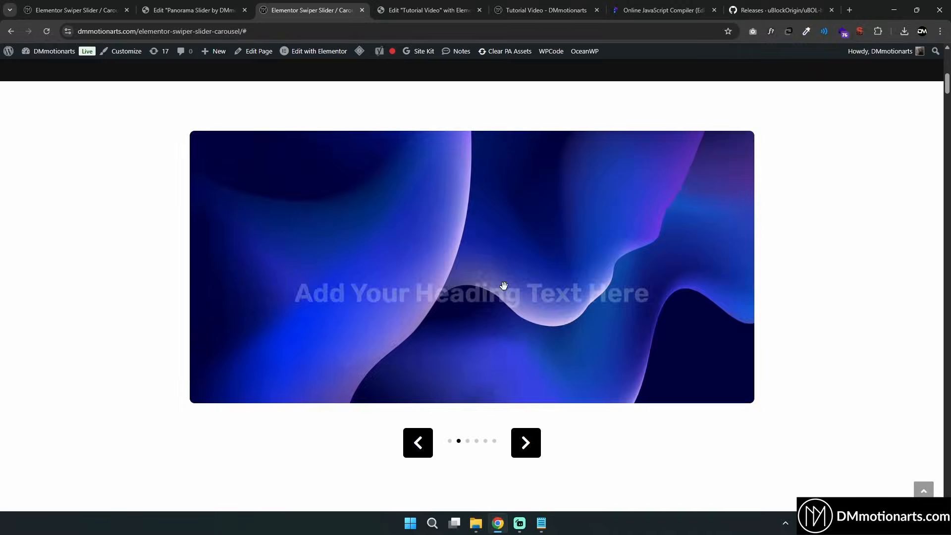
{"action": "left_click", "coordinate": [430, 10]}
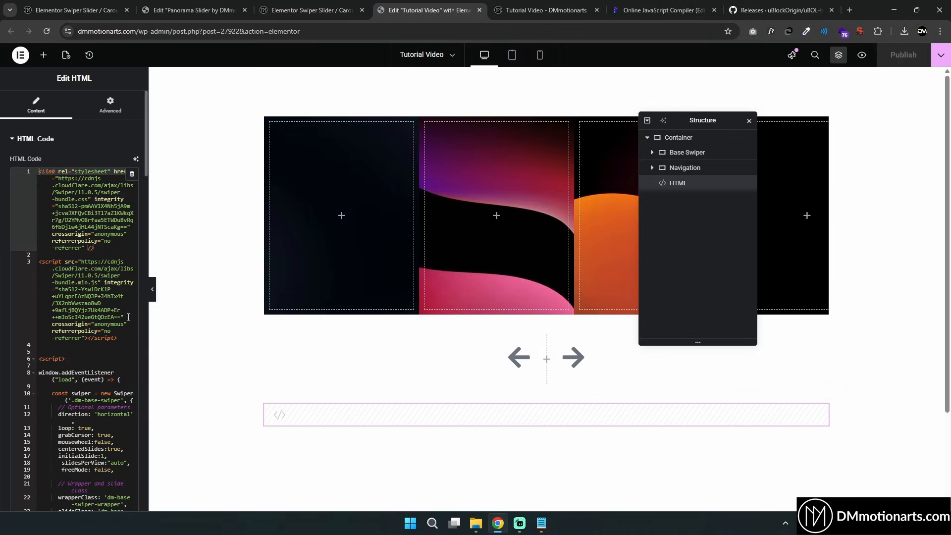
Delete the slide width rule and its 1024px and 767px media queries from the HTML widget code
{"action": "scroll", "coordinate": [112, 333], "scroll_direction": "down", "scroll_amount": 20}
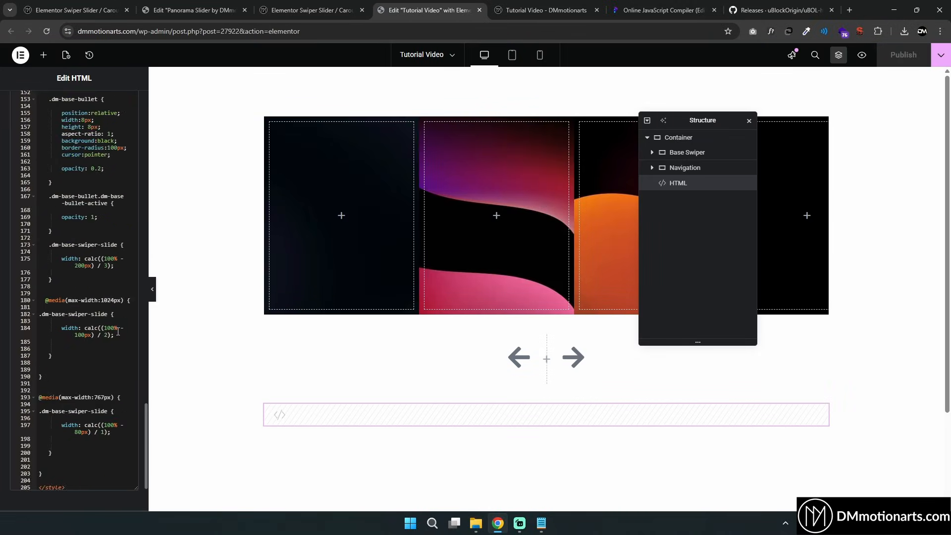
{"action": "left_click_drag", "start_coordinate": [52, 367], "coordinate": [44, 283]}
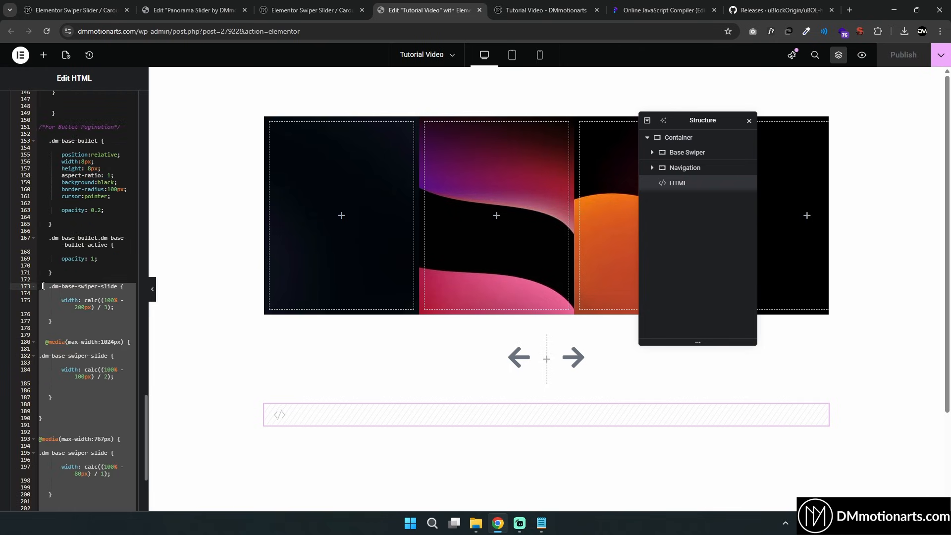
{"action": "key", "text": "Delete"}
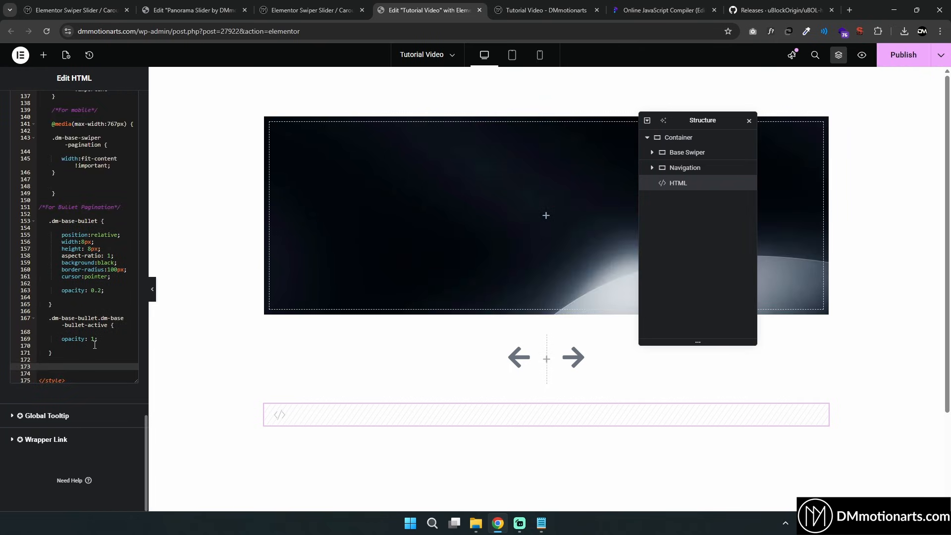
{"action": "scroll", "coordinate": [71, 357], "scroll_direction": "up", "scroll_amount": 5}
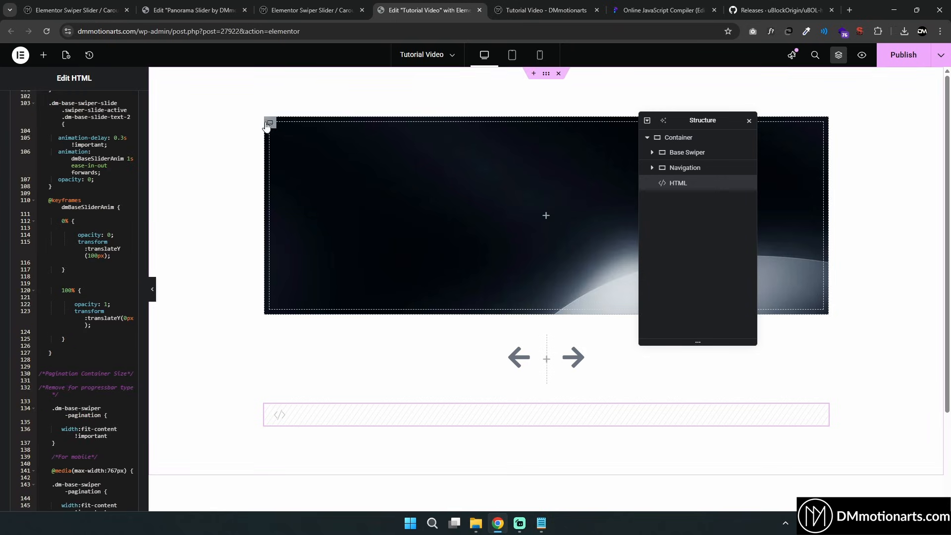
Hide Slide 1 in the editor and add a Heading widget into Slide 2
{"action": "left_click", "coordinate": [397, 172]}
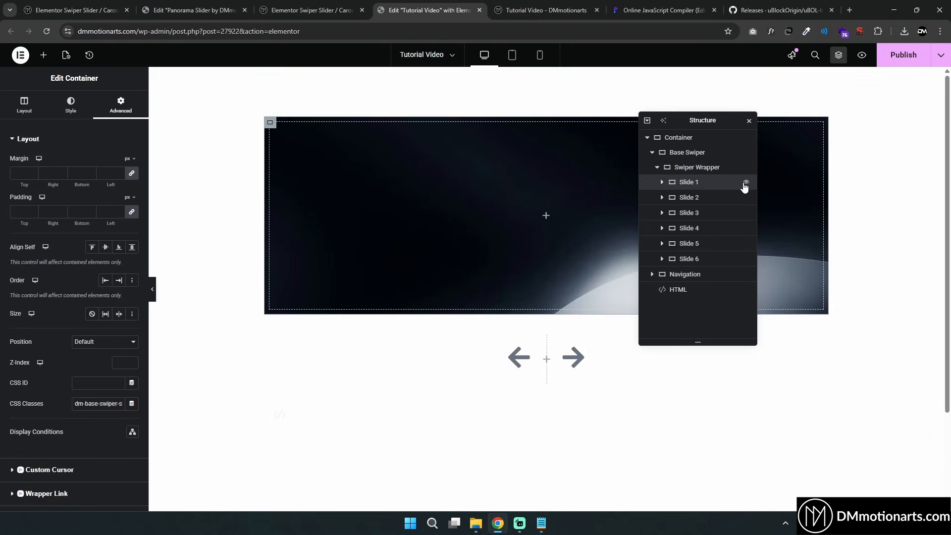
{"action": "left_click", "coordinate": [746, 182]}
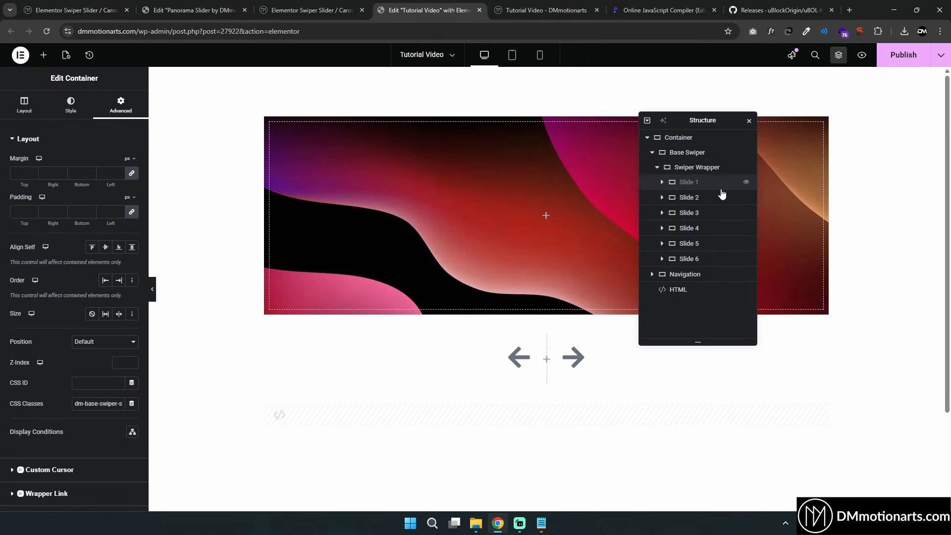
{"action": "left_click", "coordinate": [697, 198]}
{"action": "left_click", "coordinate": [45, 56]}
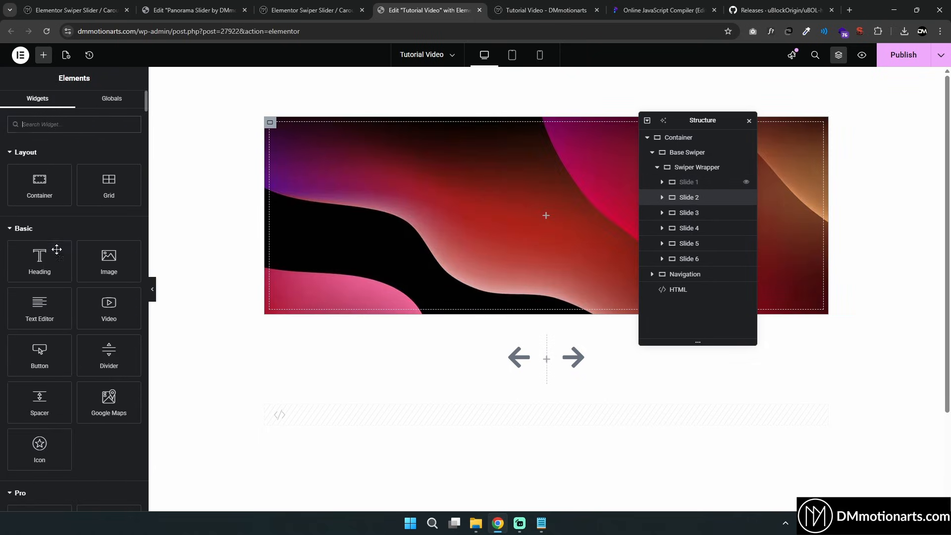
{"action": "left_click_drag", "start_coordinate": [38, 260], "coordinate": [497, 185]}
Inspect the heading's style, content and advanced settings
{"action": "left_click", "coordinate": [72, 105]}
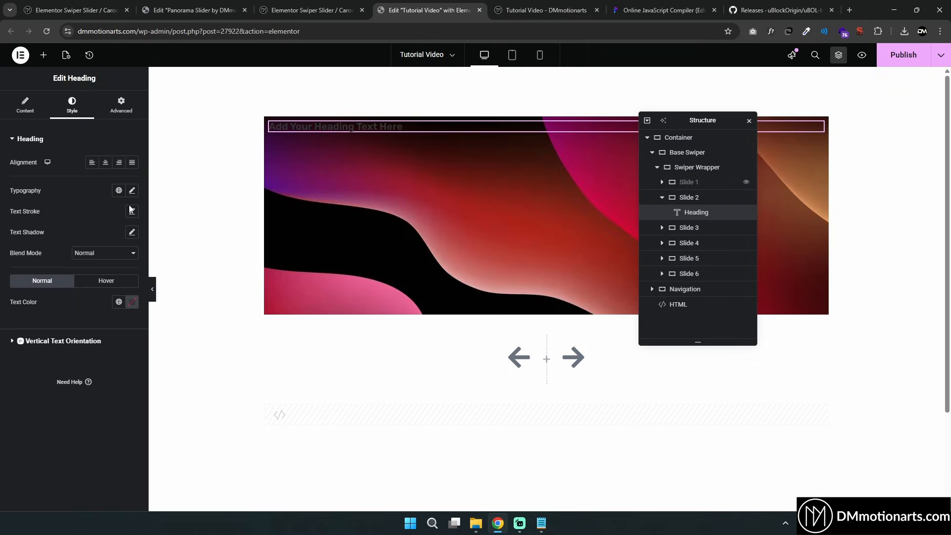
{"action": "left_click", "coordinate": [132, 302]}
{"action": "left_click", "coordinate": [26, 105]}
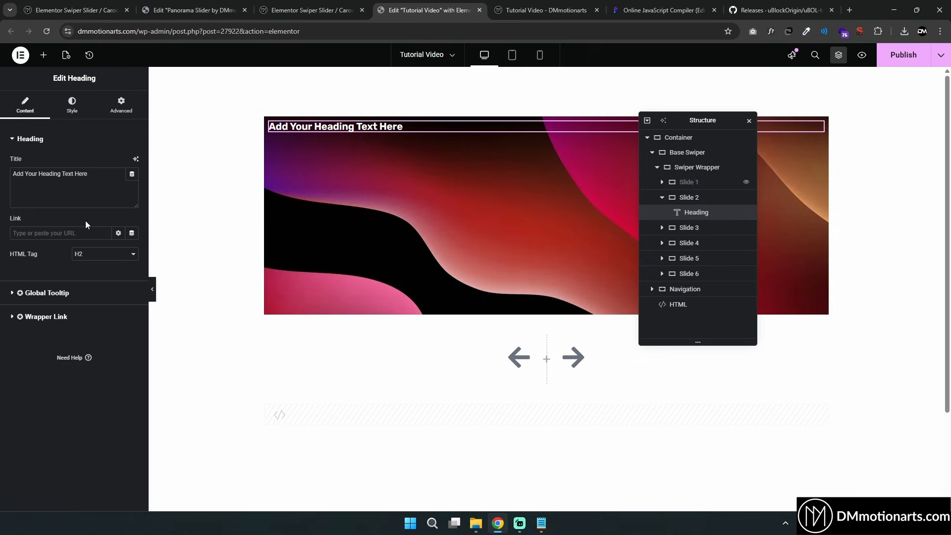
{"action": "left_click", "coordinate": [121, 105]}
Center the heading inside Slide 2 by setting justify content and align items to center
{"action": "left_click", "coordinate": [688, 198]}
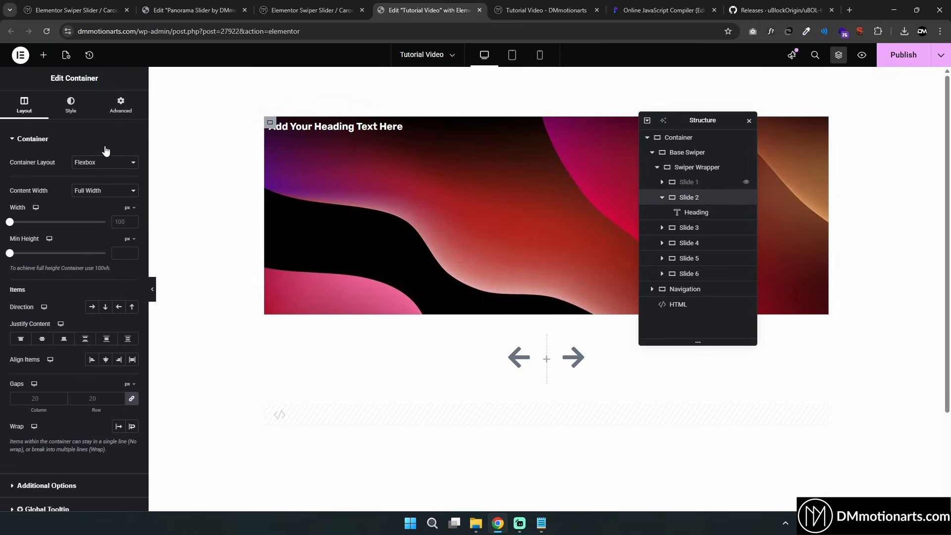
{"action": "left_click", "coordinate": [42, 338]}
{"action": "left_click", "coordinate": [105, 359]}
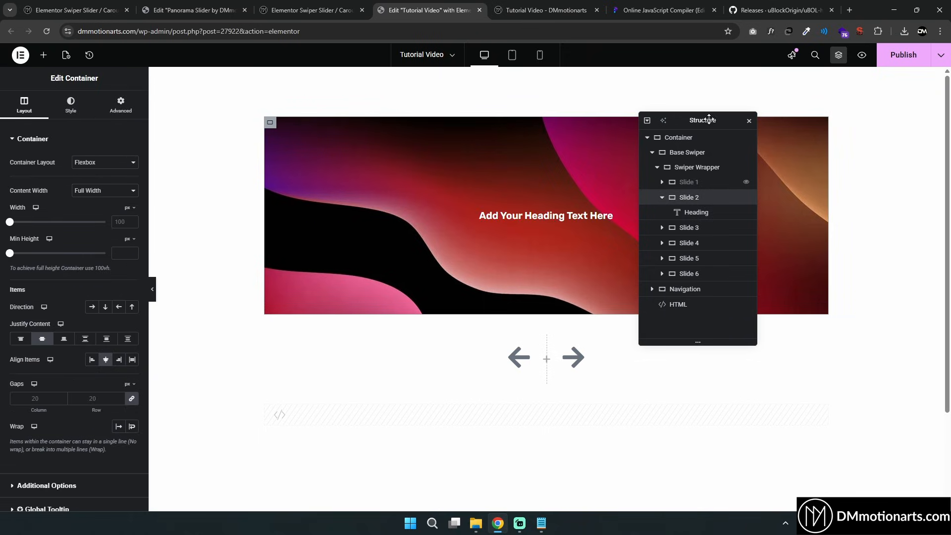
Set the Slide 2 heading's typography size to 34 px
{"action": "left_click_drag", "start_coordinate": [706, 118], "coordinate": [804, 137]}
{"action": "left_click", "coordinate": [584, 218]}
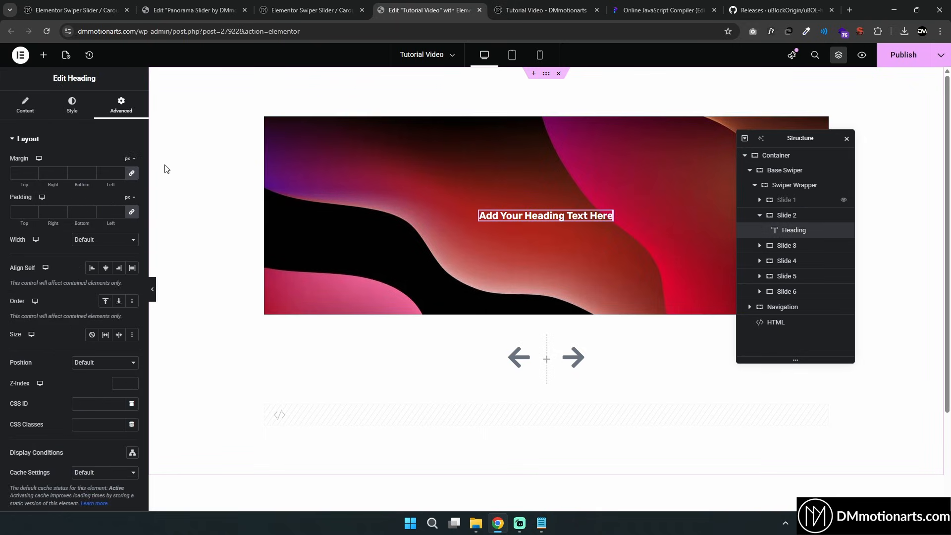
{"action": "left_click", "coordinate": [25, 104]}
{"action": "left_click", "coordinate": [120, 106]}
{"action": "scroll", "coordinate": [67, 245], "scroll_direction": "down", "scroll_amount": 7}
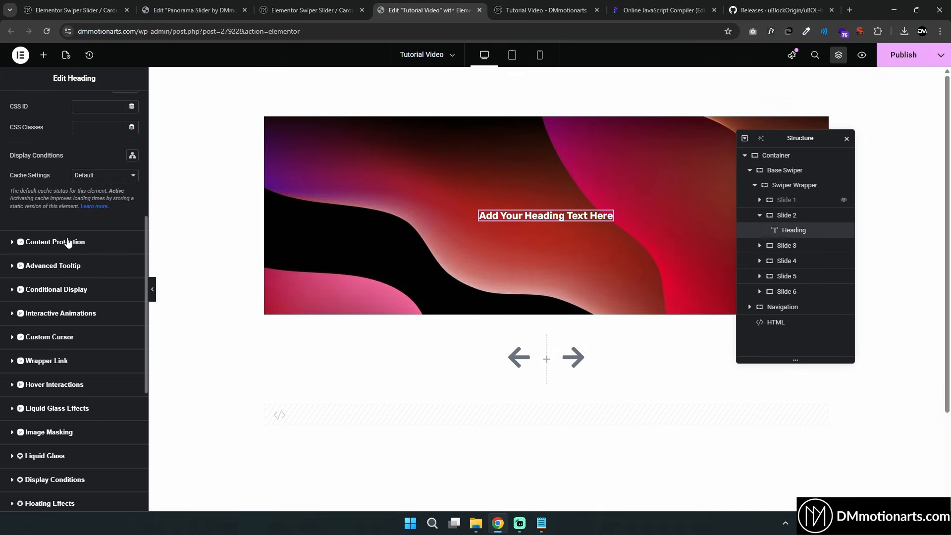
{"action": "scroll", "coordinate": [75, 208], "scroll_direction": "up", "scroll_amount": 6}
{"action": "scroll", "coordinate": [75, 207], "scroll_direction": "up", "scroll_amount": 2}
{"action": "left_click", "coordinate": [72, 104]}
{"action": "left_click", "coordinate": [132, 190]}
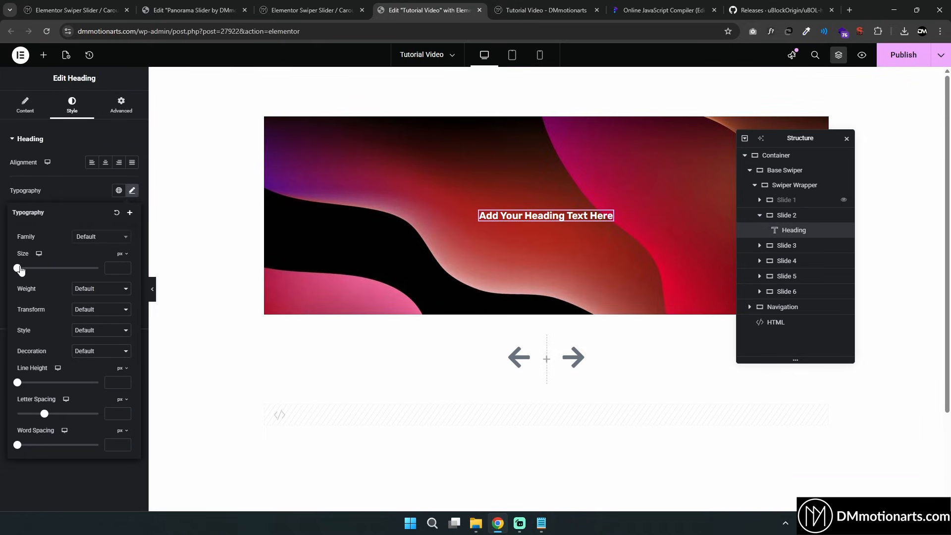
{"action": "left_click_drag", "start_coordinate": [19, 268], "coordinate": [31, 271]}
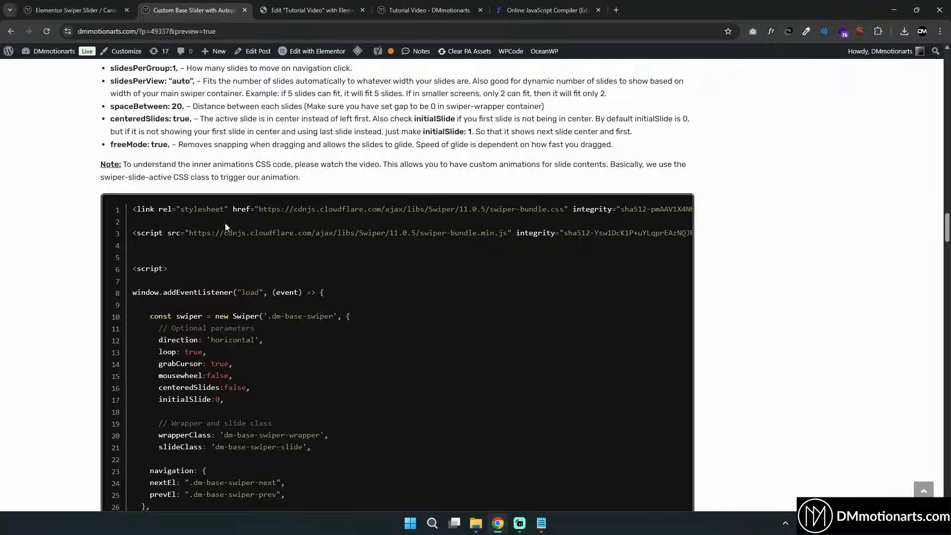
Review the inner content animation CSS in the reference code page
{"action": "scroll", "coordinate": [242, 236], "scroll_direction": "down", "scroll_amount": 8}
{"action": "scroll", "coordinate": [242, 231], "scroll_direction": "down", "scroll_amount": 12}
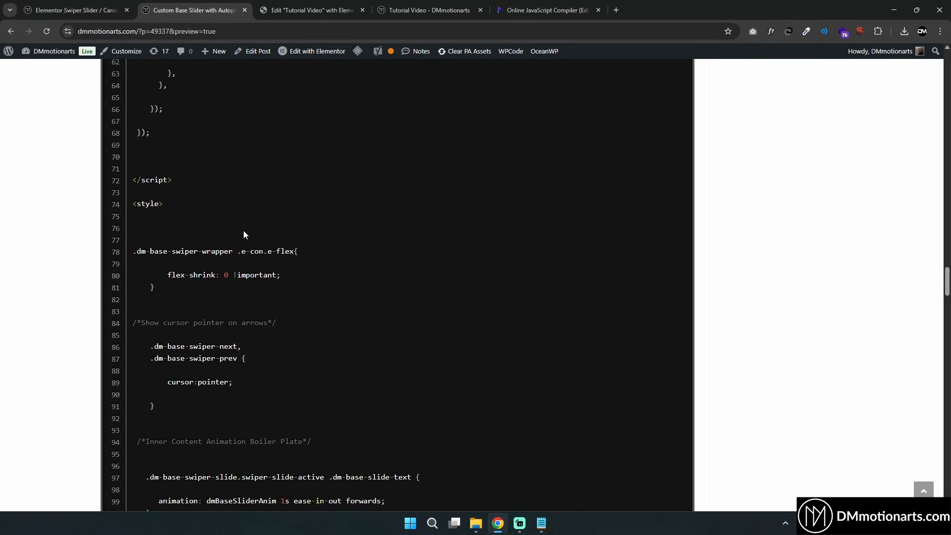
{"action": "left_click_drag", "start_coordinate": [137, 225], "coordinate": [415, 367]}
{"action": "scroll", "coordinate": [333, 224], "scroll_direction": "down", "scroll_amount": 5}
{"action": "scroll", "coordinate": [314, 295], "scroll_direction": "up", "scroll_amount": 5}
{"action": "left_click", "coordinate": [269, 270]}
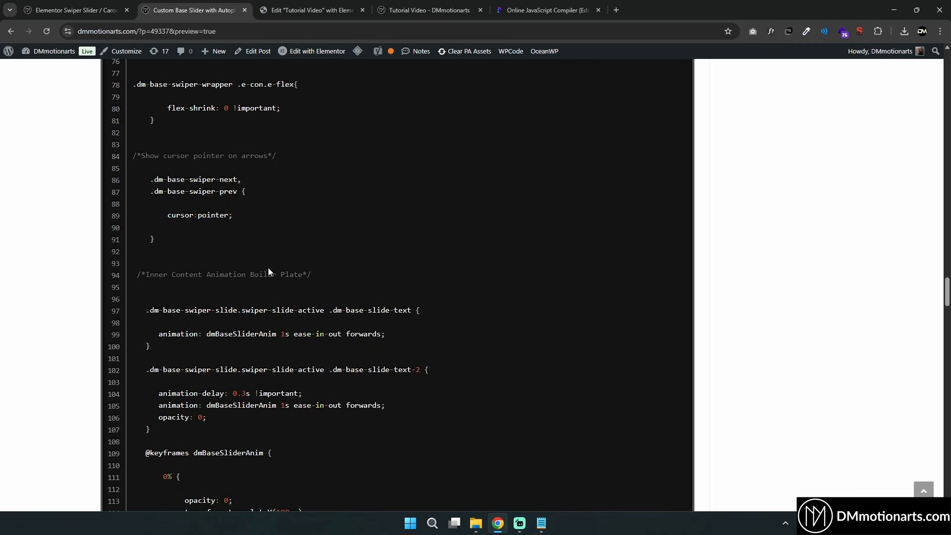
{"action": "scroll", "coordinate": [269, 270], "scroll_direction": "down", "scroll_amount": 3}
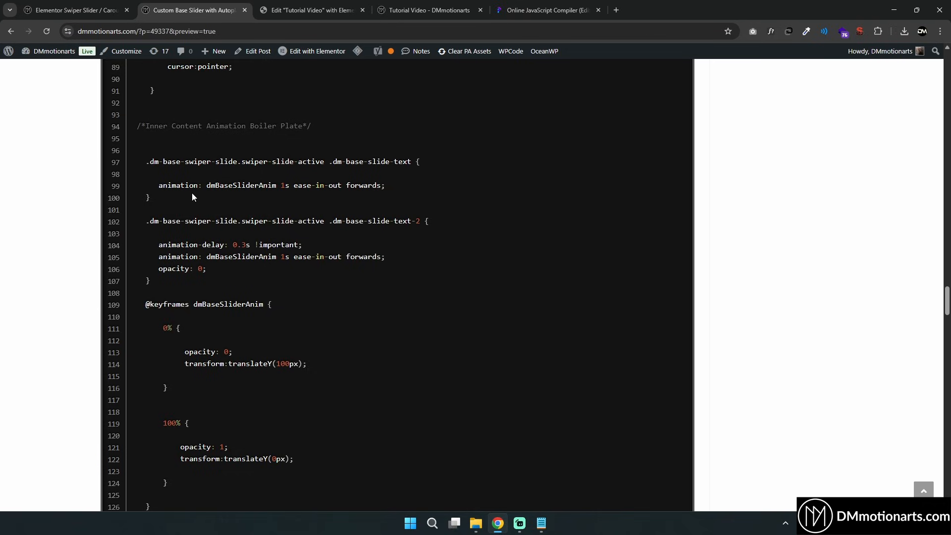
{"action": "scroll", "coordinate": [238, 233], "scroll_direction": "down", "scroll_amount": 3}
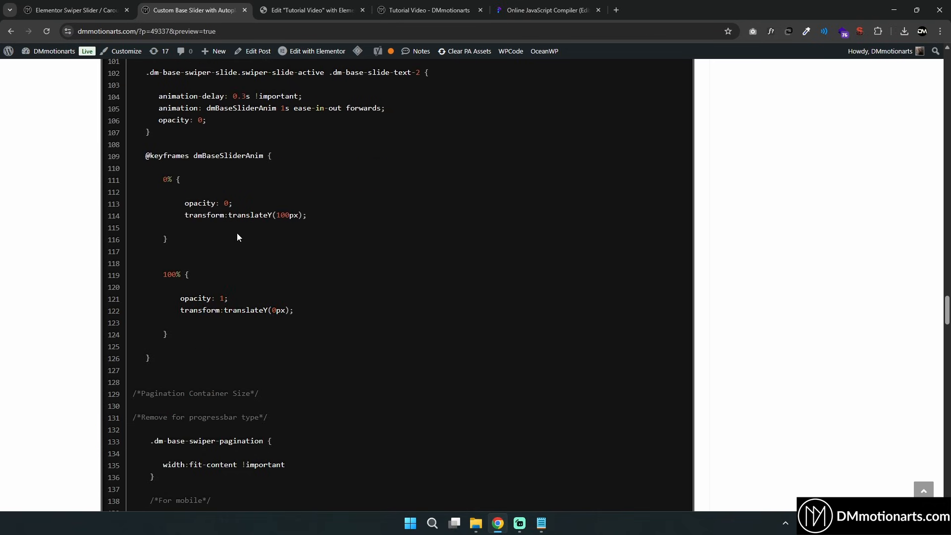
{"action": "scroll", "coordinate": [236, 237], "scroll_direction": "up", "scroll_amount": 2}
{"action": "scroll", "coordinate": [237, 233], "scroll_direction": "up", "scroll_amount": 1}
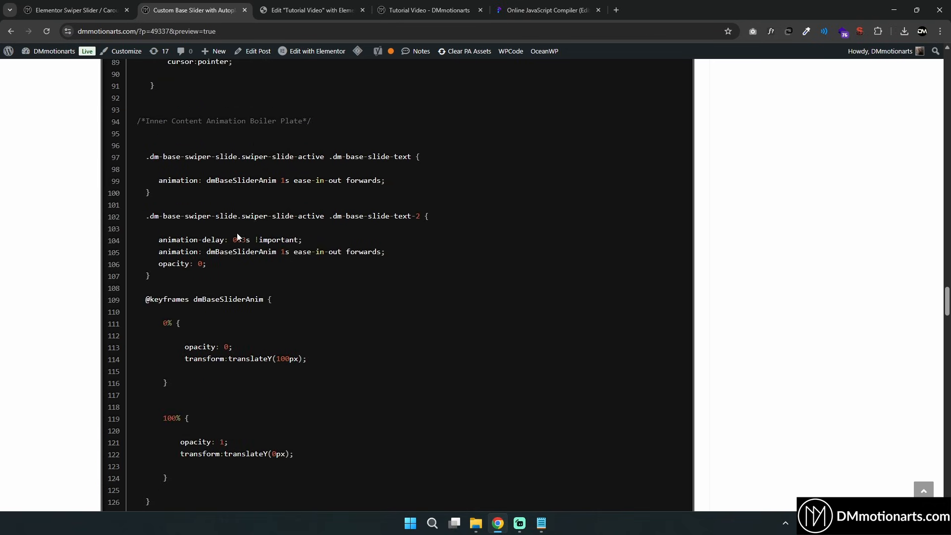
{"action": "left_click_drag", "start_coordinate": [250, 126], "coordinate": [303, 127]}
{"action": "left_click", "coordinate": [304, 128]}
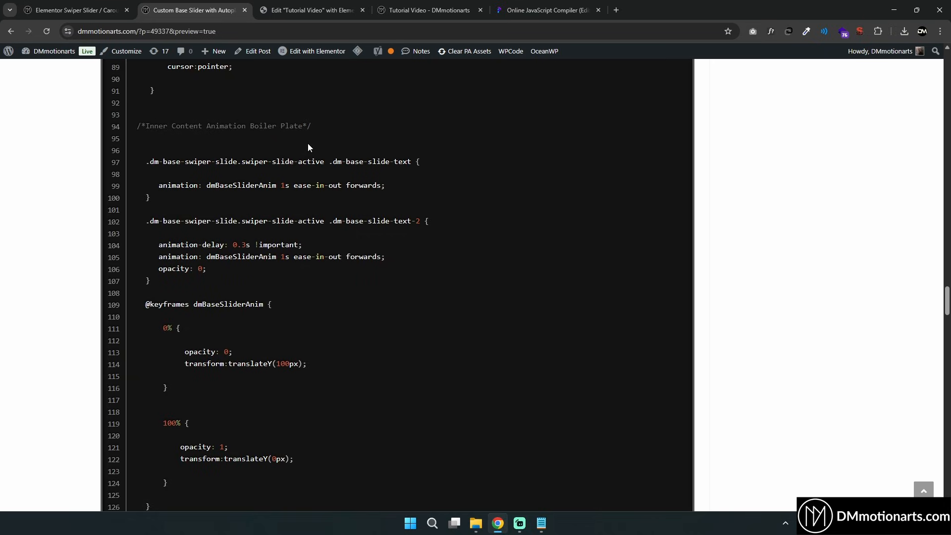
{"action": "scroll", "coordinate": [164, 215], "scroll_direction": "up", "scroll_amount": 1}
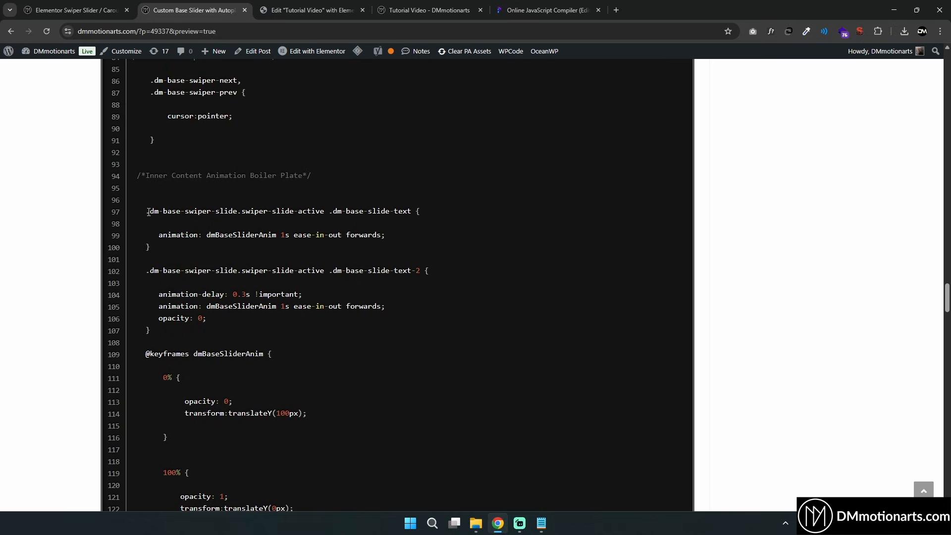
{"action": "left_click_drag", "start_coordinate": [149, 212], "coordinate": [324, 212]}
Inspect the slider's slide elements on the preview page with the browser developer tools
{"action": "left_click", "coordinate": [309, 10]}
{"action": "left_click", "coordinate": [429, 10]}
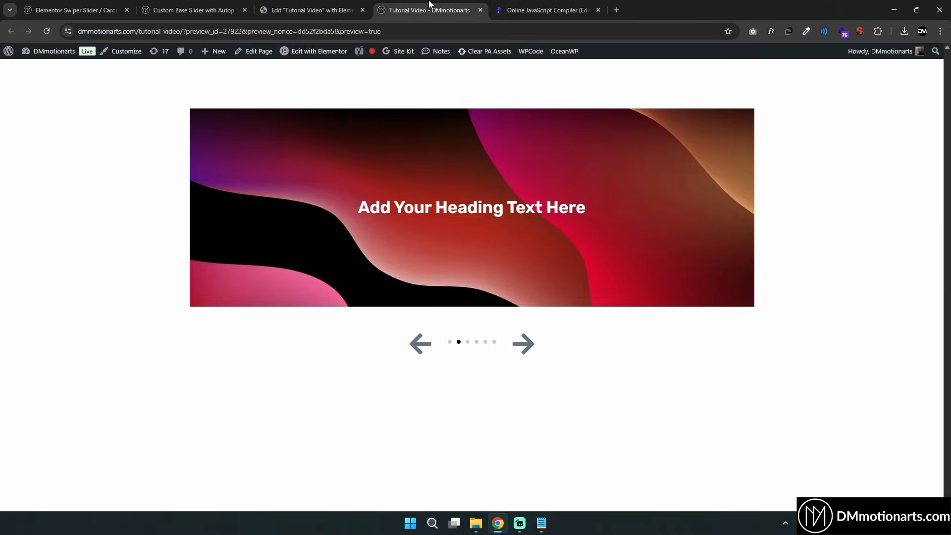
{"action": "right_click", "coordinate": [476, 251]}
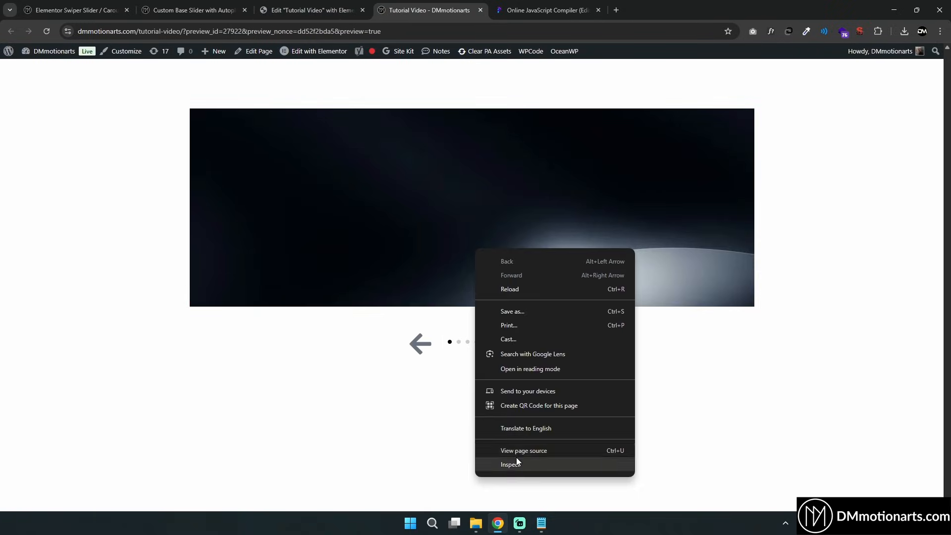
{"action": "left_click", "coordinate": [517, 457]}
{"action": "left_click", "coordinate": [681, 50]}
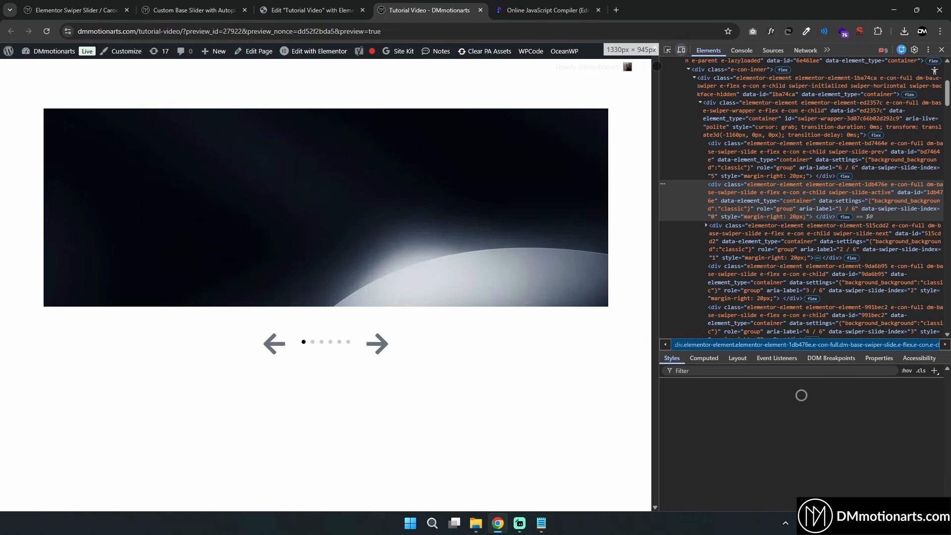
{"action": "left_click", "coordinate": [668, 49]}
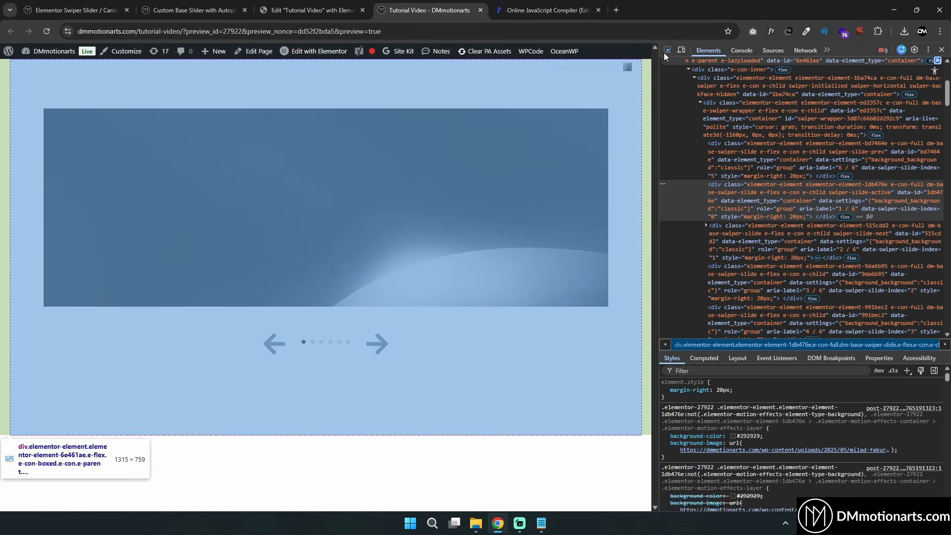
{"action": "scroll", "coordinate": [744, 203], "scroll_direction": "up", "scroll_amount": 3}
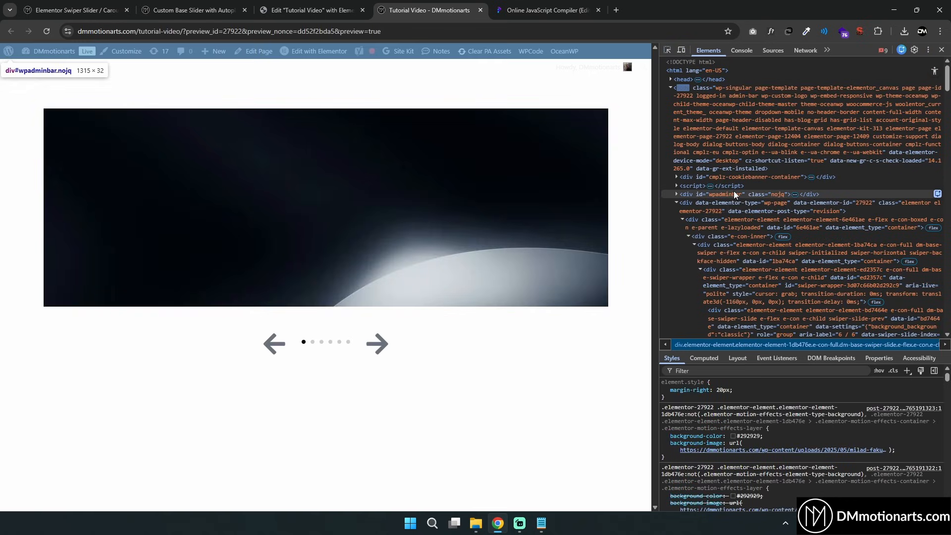
{"action": "left_click", "coordinate": [667, 51]}
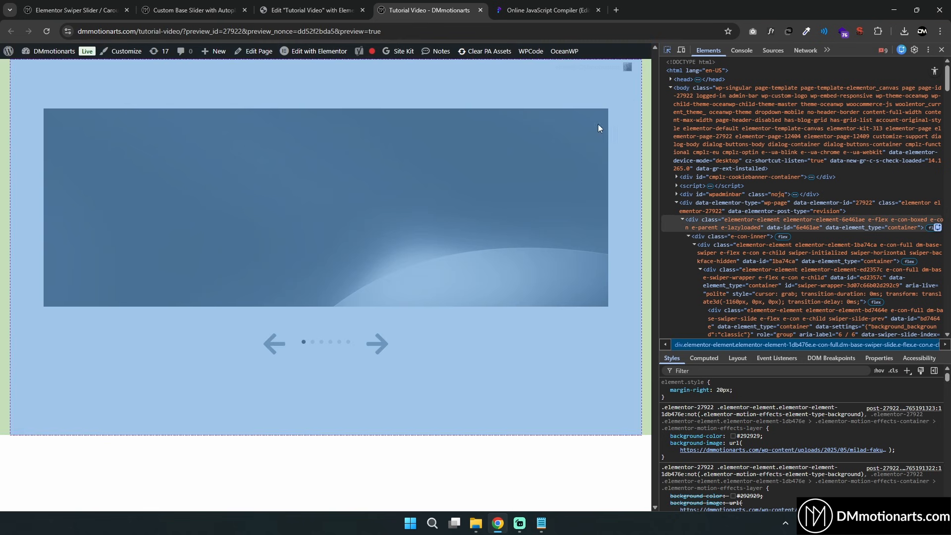
{"action": "left_click", "coordinate": [571, 152]}
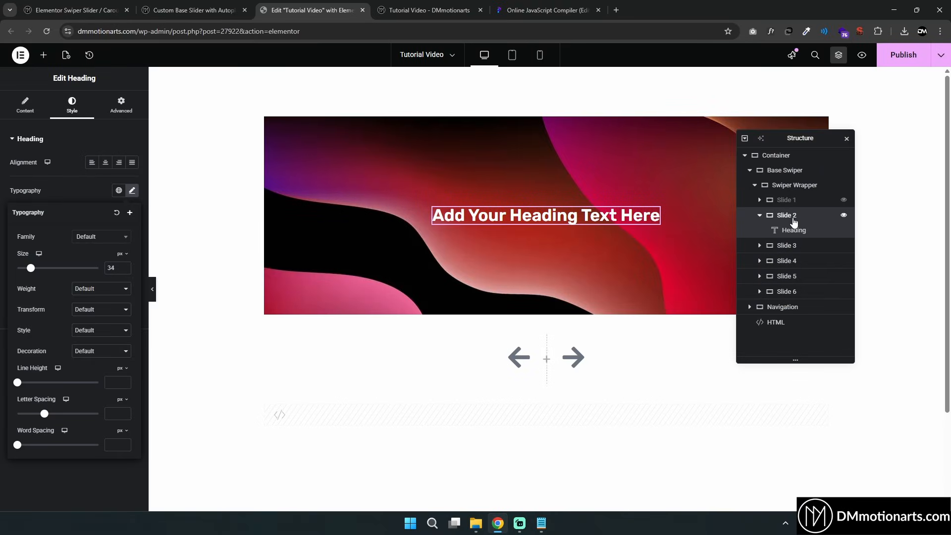
Check Slide 2's CSS class and step through the slides in the preview with developer tools open
{"action": "left_click", "coordinate": [794, 221]}
{"action": "left_click", "coordinate": [121, 105]}
{"action": "left_click_drag", "start_coordinate": [75, 404], "coordinate": [123, 403]}
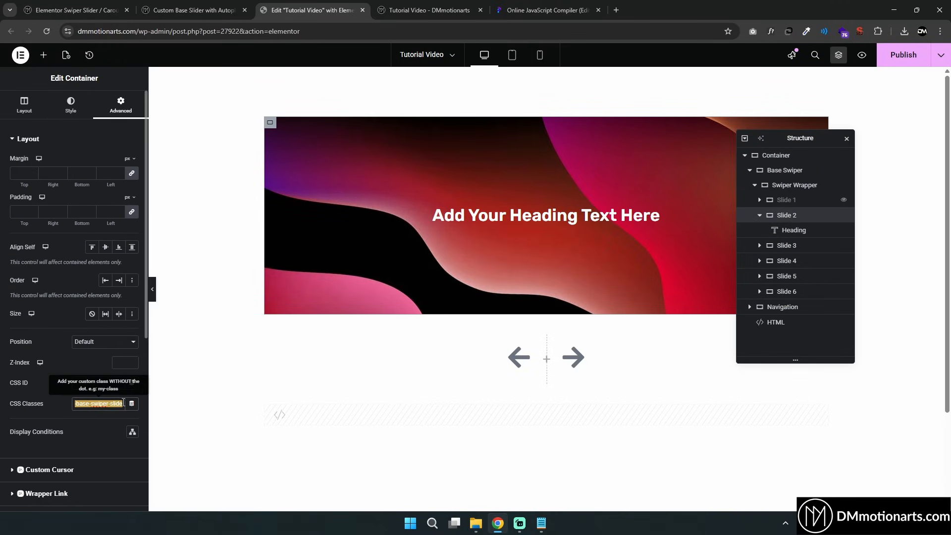
{"action": "left_click", "coordinate": [423, 5]}
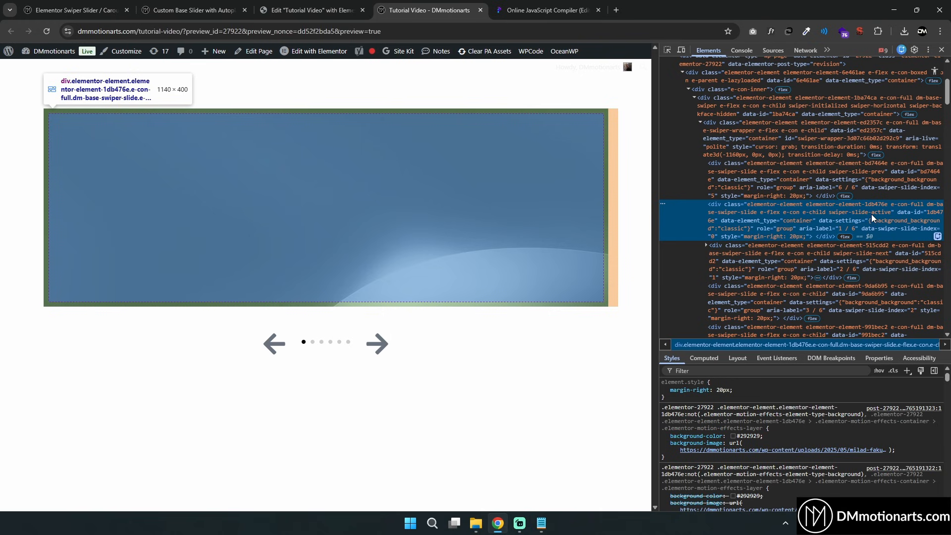
{"action": "left_click", "coordinate": [863, 254]}
{"action": "left_click", "coordinate": [380, 346]}
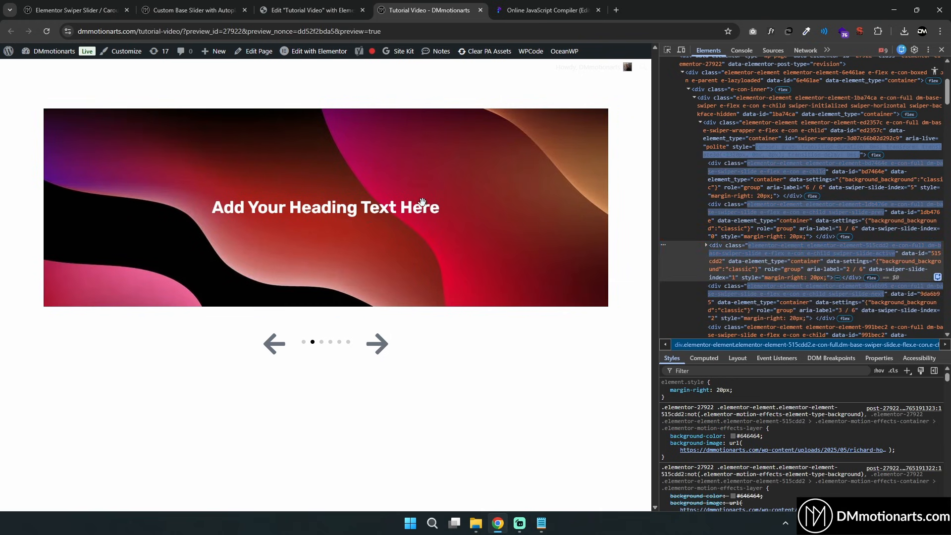
{"action": "left_click", "coordinate": [378, 346]}
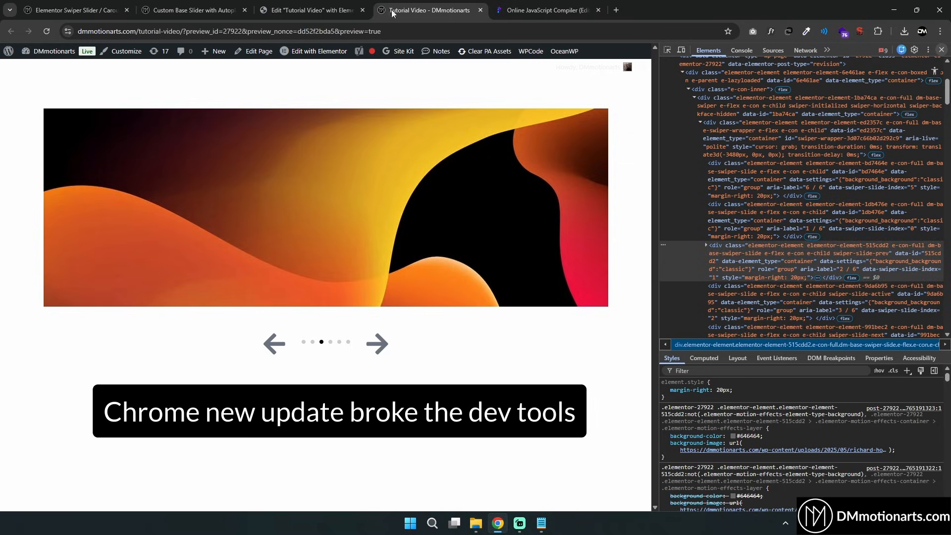
Review the active slide text selector and its animation rule in the reference code
{"action": "left_click", "coordinate": [261, 4]}
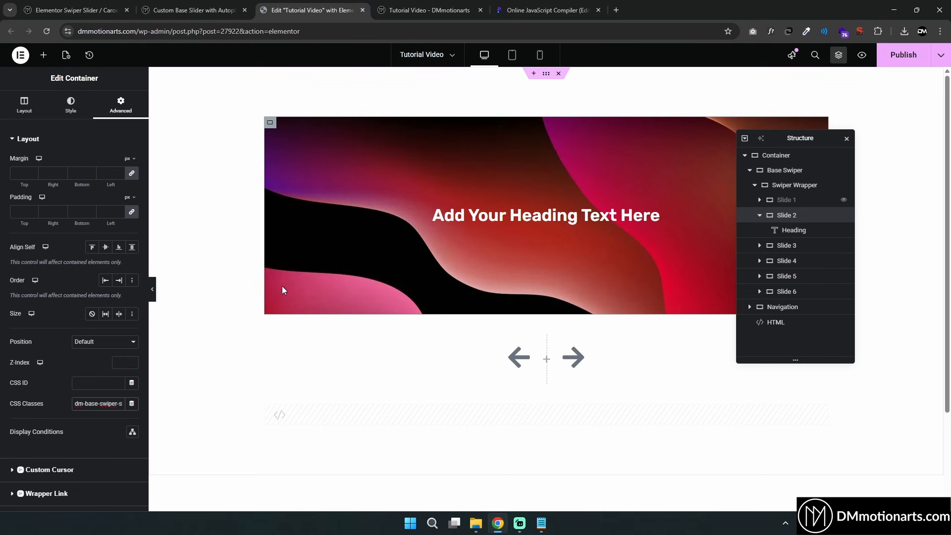
{"action": "left_click", "coordinate": [193, 10]}
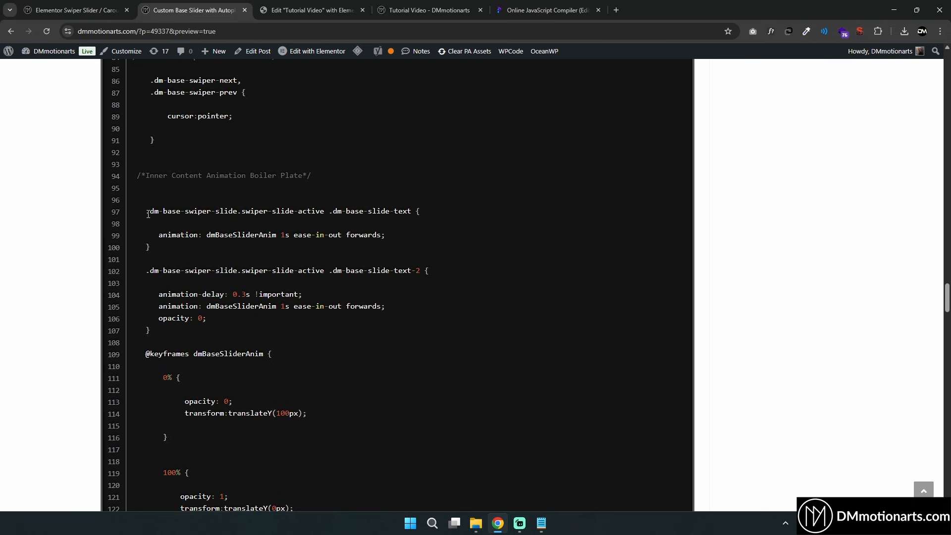
{"action": "left_click_drag", "start_coordinate": [148, 214], "coordinate": [239, 214]}
{"action": "left_click", "coordinate": [237, 214]}
{"action": "left_click_drag", "start_coordinate": [147, 211], "coordinate": [244, 211]}
{"action": "left_click_drag", "start_coordinate": [158, 232], "coordinate": [410, 235]}
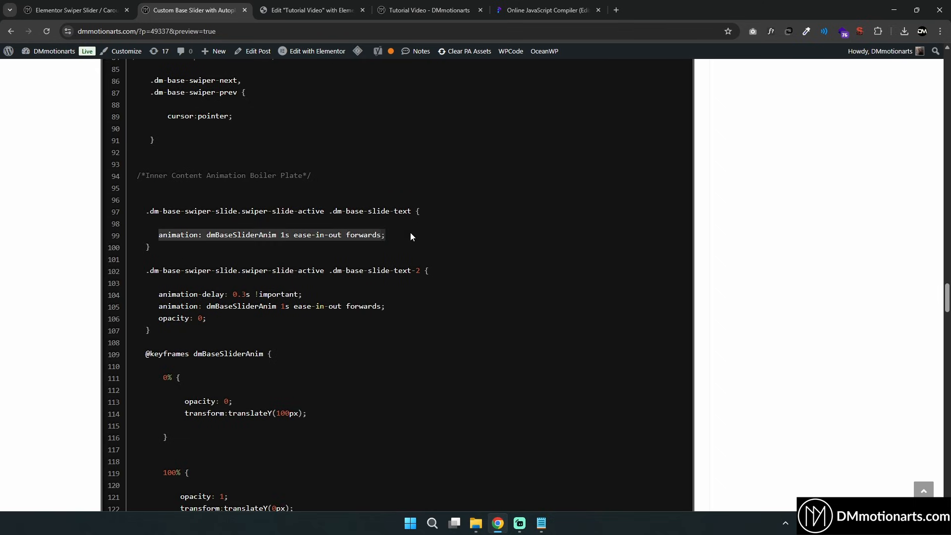
{"action": "left_click", "coordinate": [168, 209]}
{"action": "left_click_drag", "start_coordinate": [150, 211], "coordinate": [413, 213]}
{"action": "left_click", "coordinate": [323, 212]}
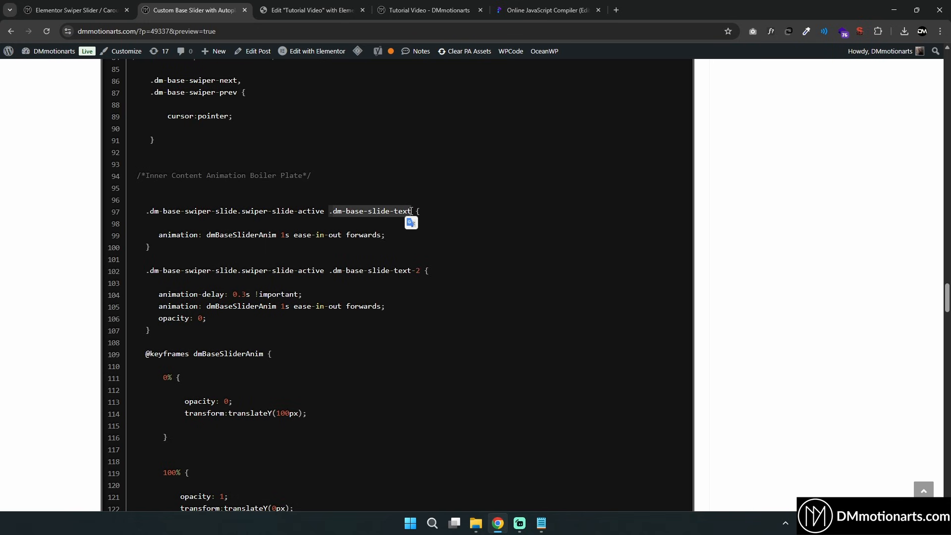
Add a new container below the slider with a minimum height of about 588 px
{"action": "left_click", "coordinate": [306, 7]}
{"action": "scroll", "coordinate": [495, 347], "scroll_direction": "down", "scroll_amount": 3}
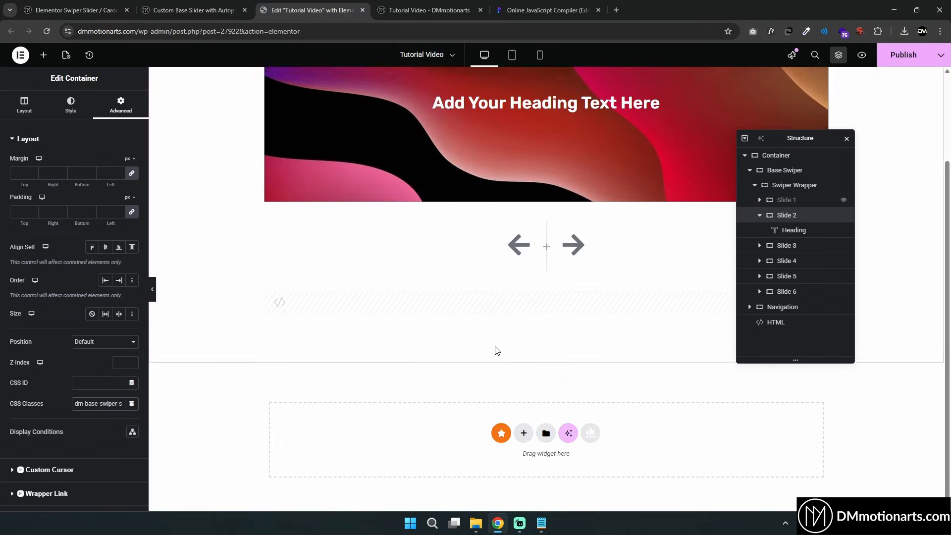
{"action": "left_click", "coordinate": [43, 55]}
{"action": "left_click_drag", "start_coordinate": [52, 204], "coordinate": [490, 438]}
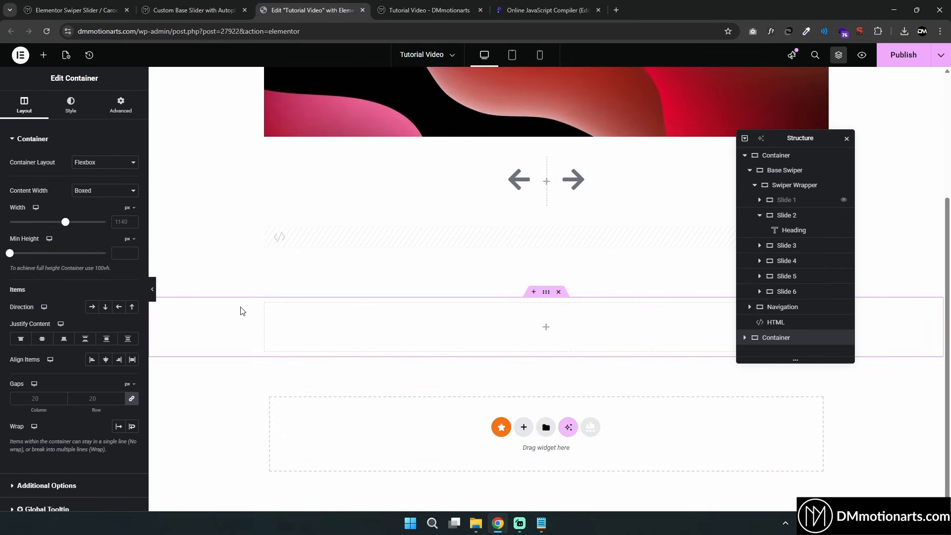
{"action": "left_click_drag", "start_coordinate": [9, 254], "coordinate": [503, 254]}
{"action": "scroll", "coordinate": [465, 380], "scroll_direction": "down", "scroll_amount": 4}
Insert a Heading widget into the new container and give it the CSS class dm-text
{"action": "left_click", "coordinate": [43, 54]}
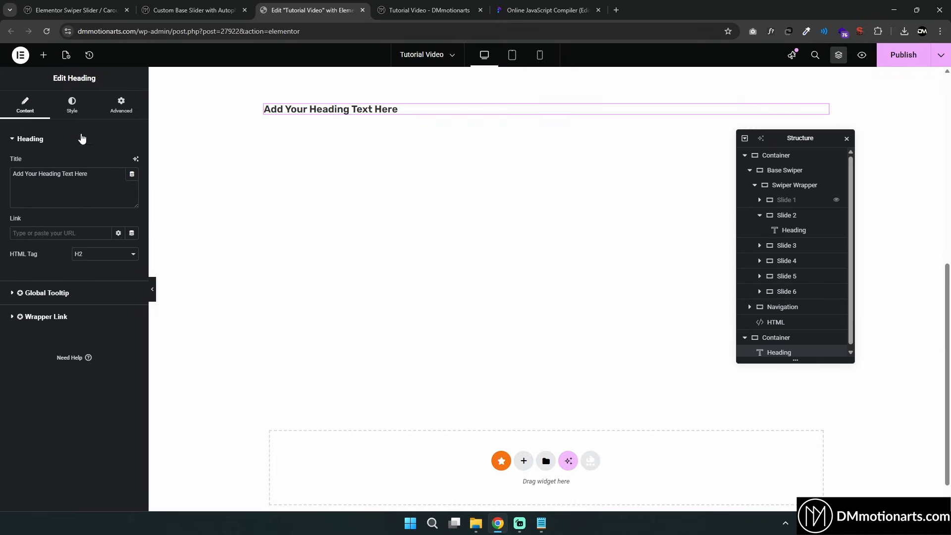
{"action": "left_click", "coordinate": [85, 114]}
{"action": "left_click", "coordinate": [121, 106]}
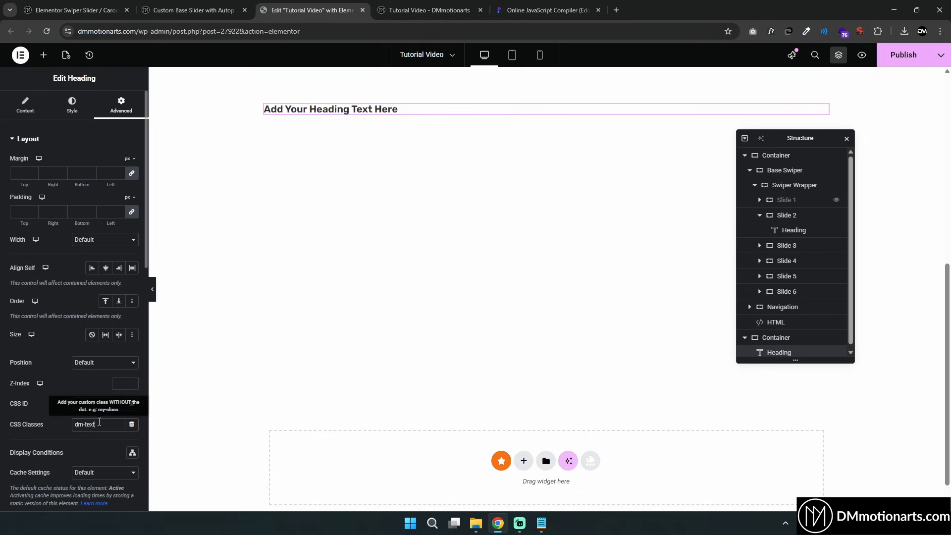
Center the heading in the new container by setting justify content and align items to center
{"action": "left_click", "coordinate": [546, 94]}
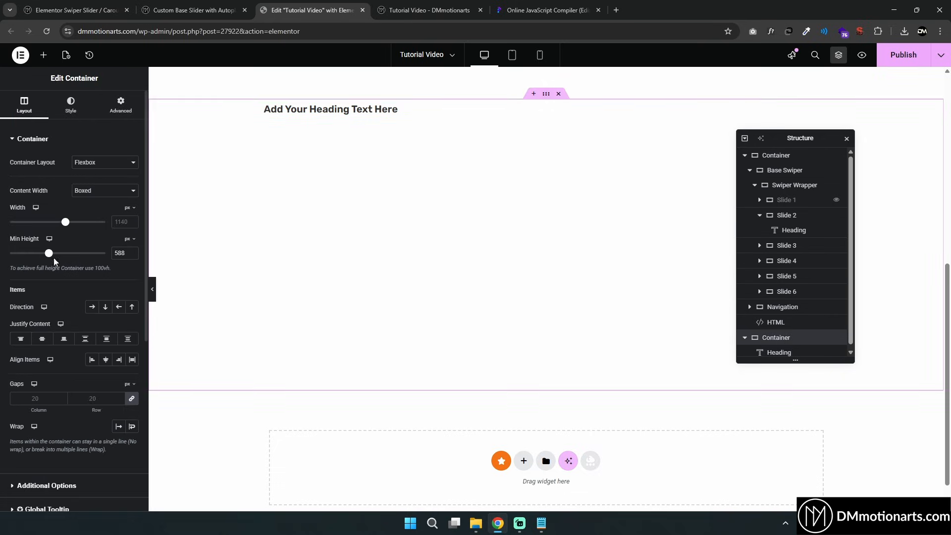
{"action": "left_click", "coordinate": [42, 339]}
{"action": "left_click", "coordinate": [105, 360]}
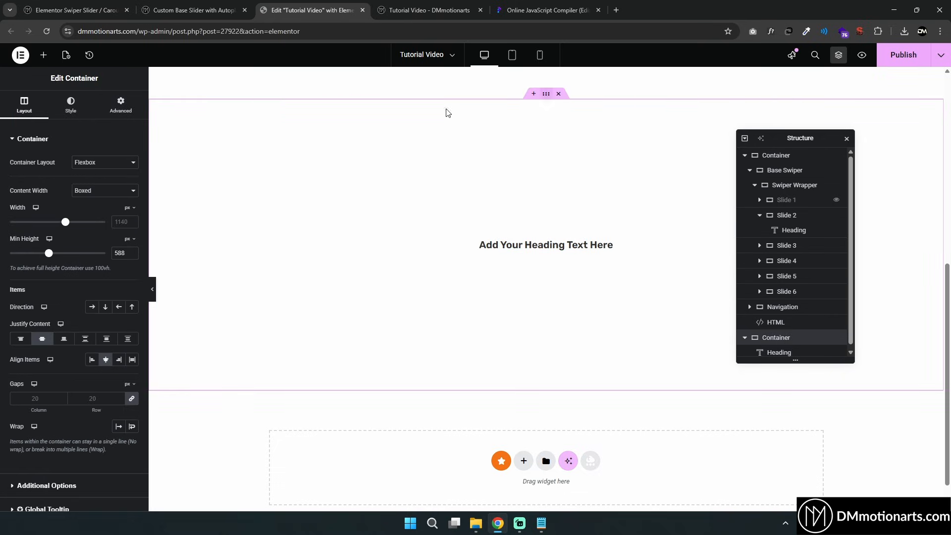
Give the new container the CSS class dm-container
{"action": "left_click", "coordinate": [121, 106]}
{"action": "left_click", "coordinate": [108, 406]}
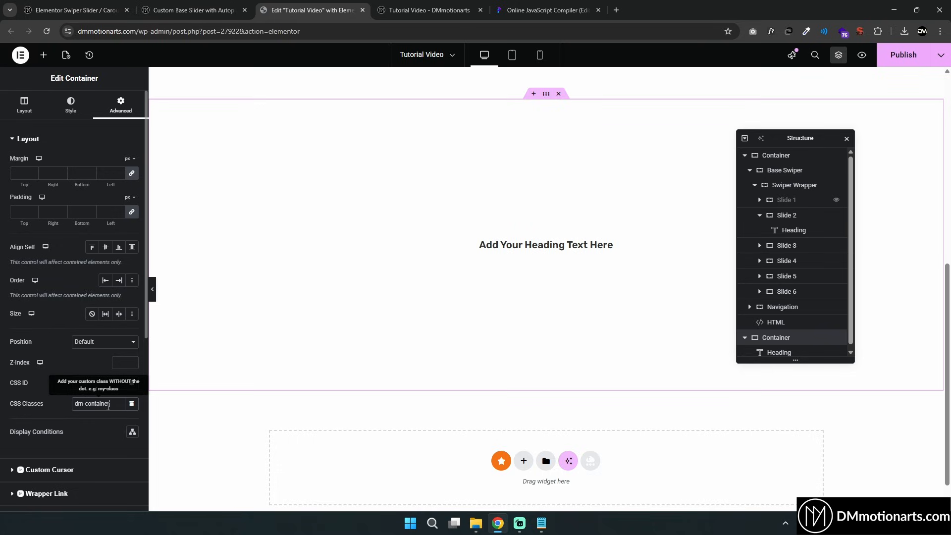
{"action": "type", "text": "dm-container"}
Add custom CSS to the new container giving .dm-container .dm-text an opacity of 0.2
{"action": "scroll", "coordinate": [94, 386], "scroll_direction": "down", "scroll_amount": 5}
{"action": "left_click", "coordinate": [51, 436]}
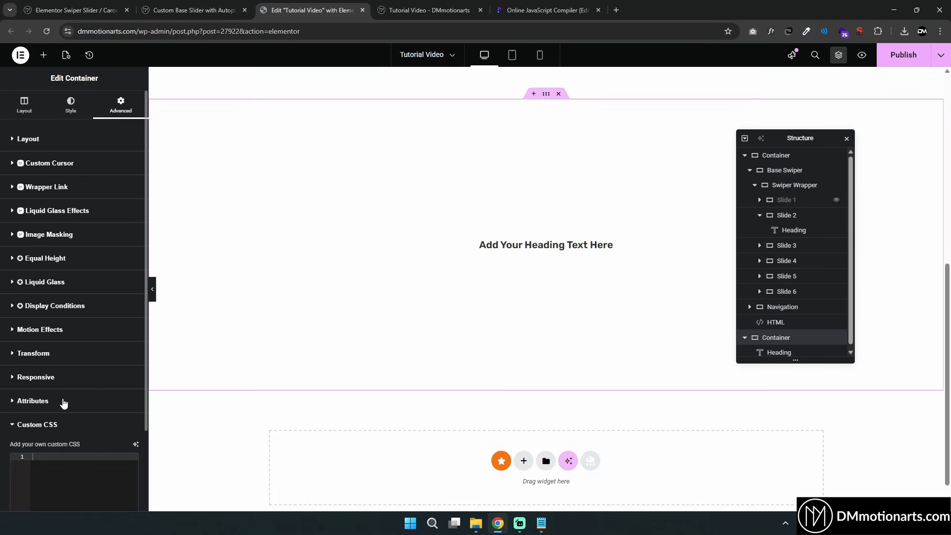
{"action": "scroll", "coordinate": [68, 378], "scroll_direction": "down", "scroll_amount": 2}
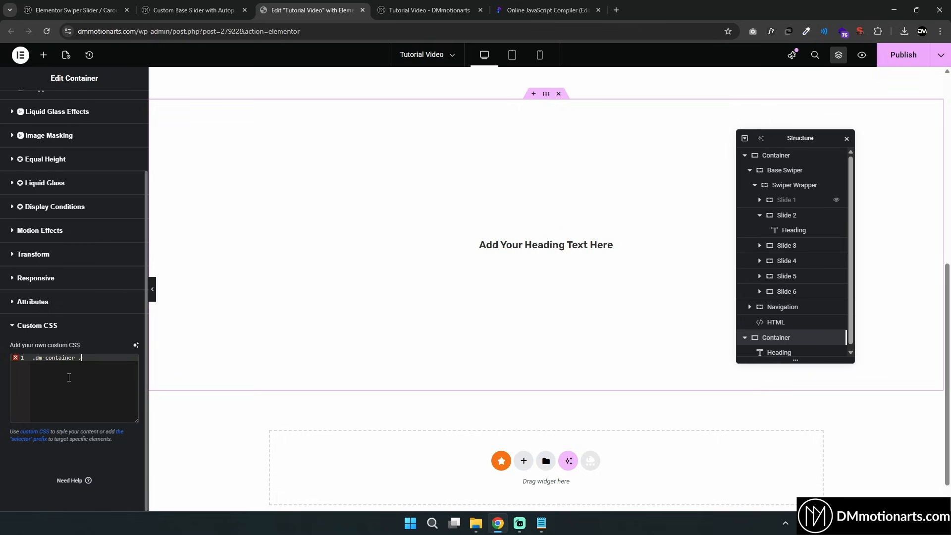
{"action": "type", "text": "dm-text {"}
{"action": "key", "text": "Return"}
{"action": "key", "text": "Return"}
{"action": "key", "text": "Return"}
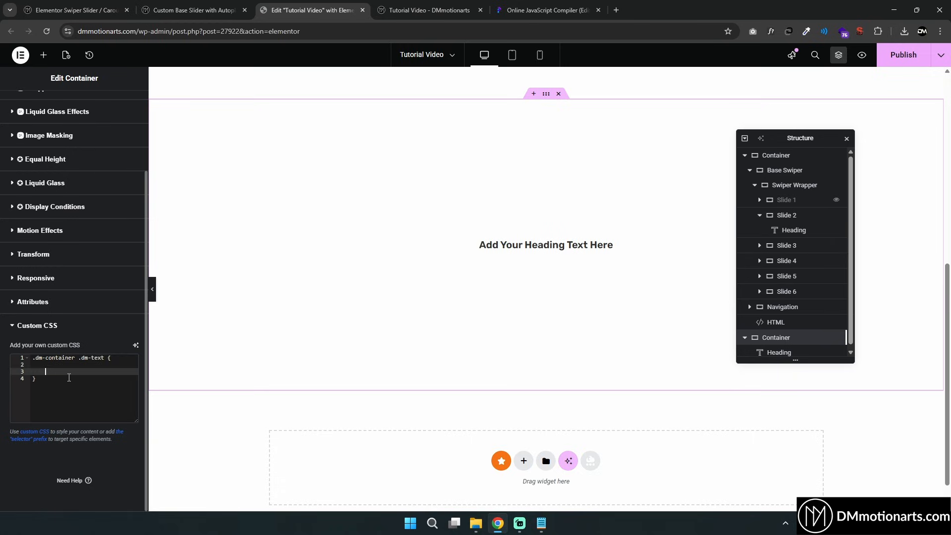
{"action": "key", "text": "Up"}
{"action": "type", "text": "opacity: 0.2"}
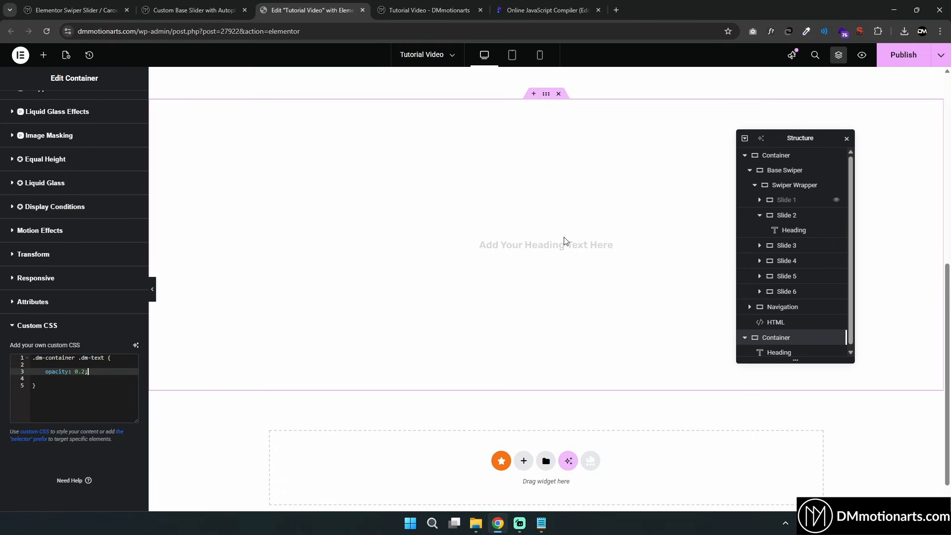
Copy the heading and paste it into a new container below the section
{"action": "right_click", "coordinate": [537, 245]}
{"action": "left_click", "coordinate": [550, 255]}
{"action": "scroll", "coordinate": [512, 317], "scroll_direction": "down", "scroll_amount": 1}
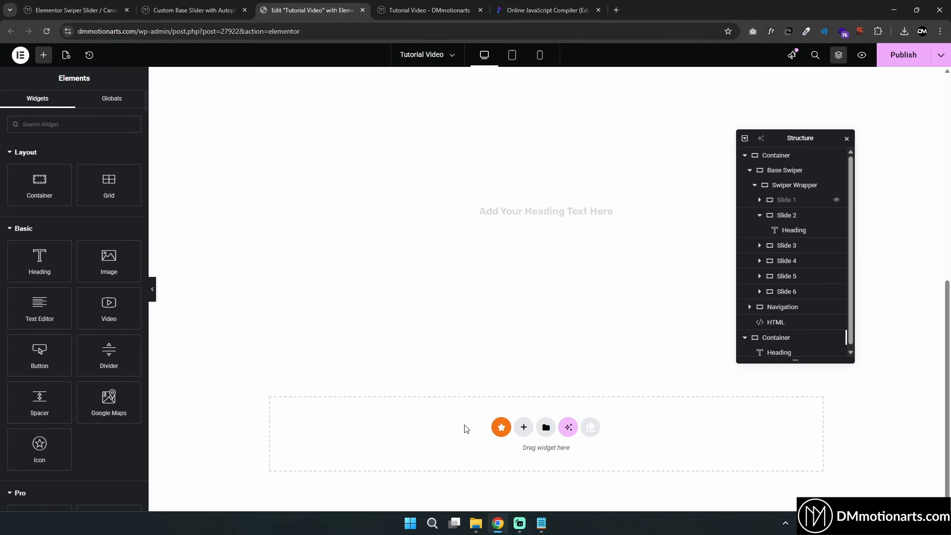
{"action": "right_click", "coordinate": [465, 425]}
{"action": "left_click", "coordinate": [480, 423]}
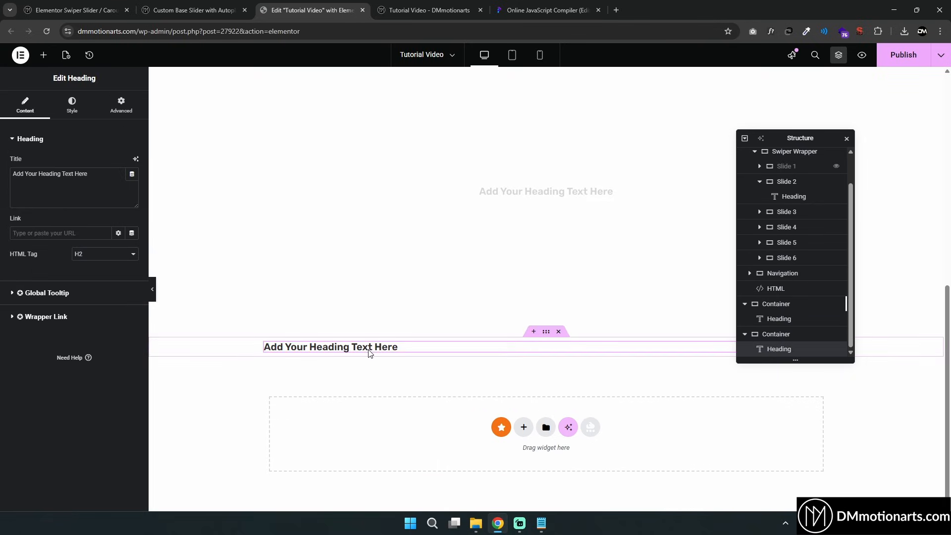
Remove the .dm-container prefix from the container's CSS selector, then undo the removal
{"action": "scroll", "coordinate": [545, 184], "scroll_direction": "up", "scroll_amount": 3}
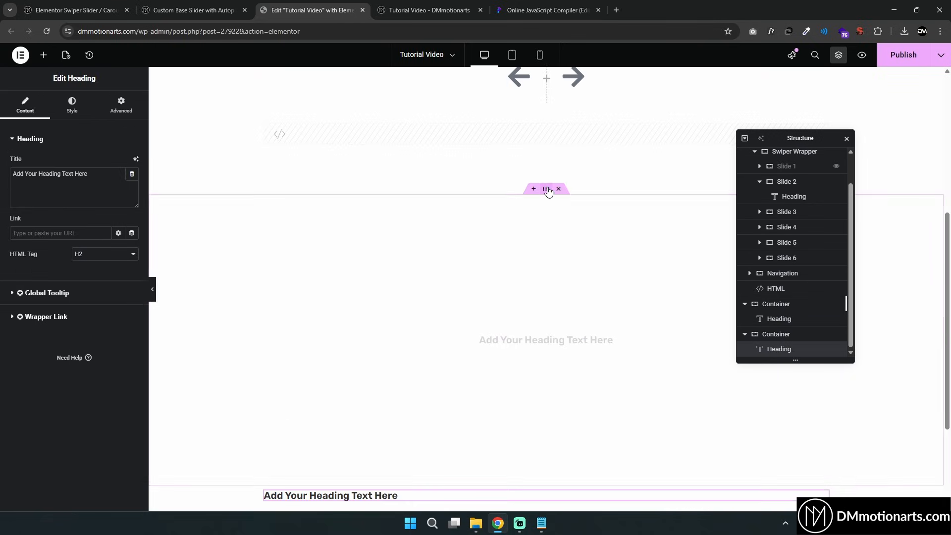
{"action": "left_click", "coordinate": [546, 188]}
{"action": "left_click", "coordinate": [120, 105]}
{"action": "scroll", "coordinate": [74, 347], "scroll_direction": "down", "scroll_amount": 5}
{"action": "left_click", "coordinate": [45, 437]}
{"action": "scroll", "coordinate": [94, 340], "scroll_direction": "down", "scroll_amount": 2}
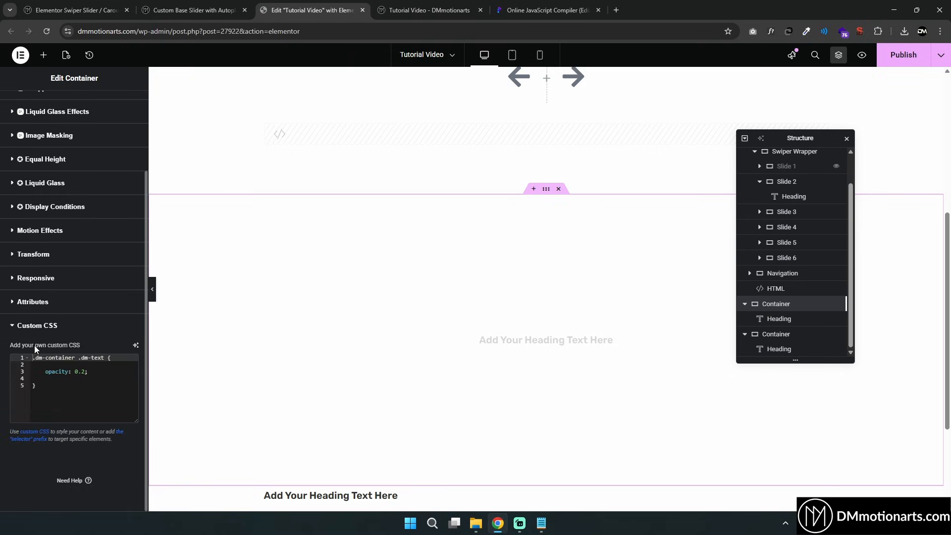
{"action": "left_click_drag", "start_coordinate": [78, 358], "coordinate": [31, 358]}
{"action": "key", "text": "BackSpace"}
{"action": "scroll", "coordinate": [277, 367], "scroll_direction": "down", "scroll_amount": 3}
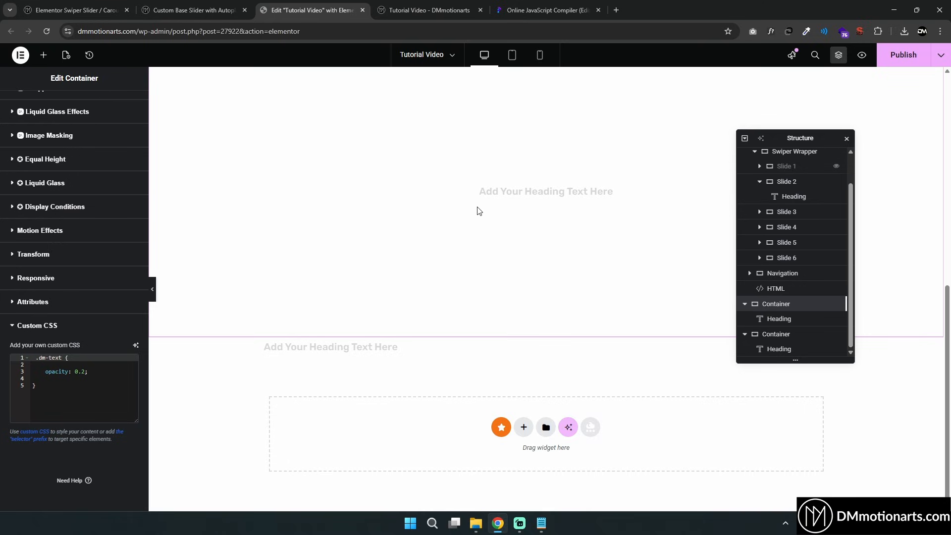
{"action": "key", "text": "ctrl+z"}
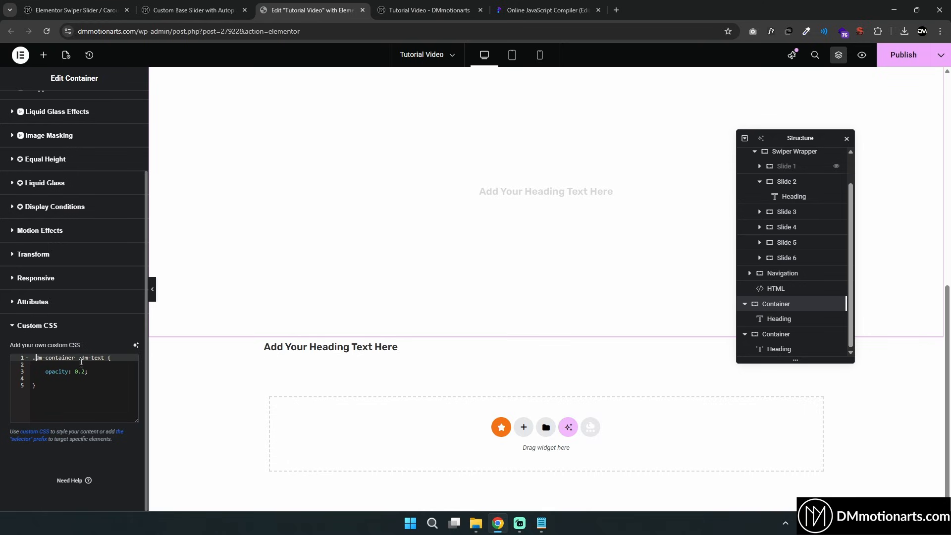
Delete the pasted copy of the heading below the container
{"action": "left_click", "coordinate": [105, 374]}
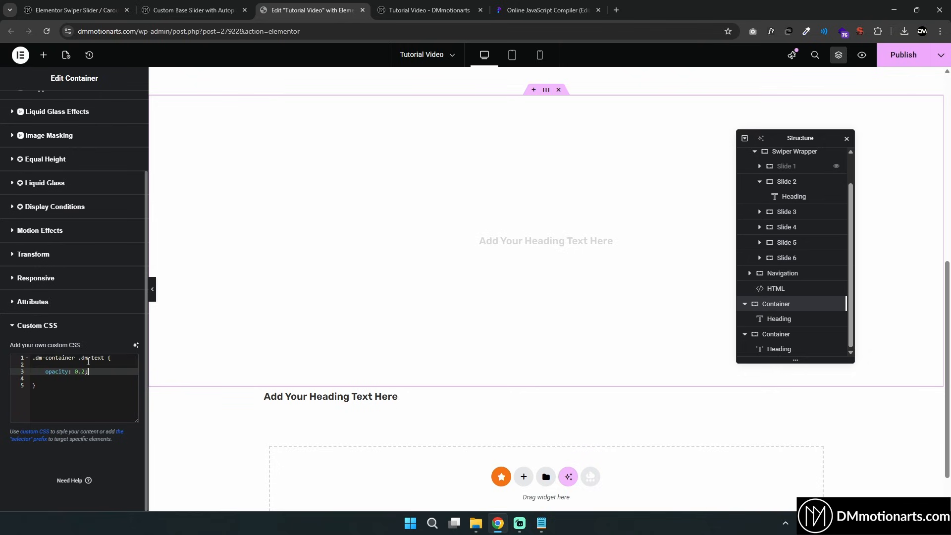
{"action": "left_click", "coordinate": [105, 358]}
{"action": "left_click_drag", "start_coordinate": [75, 358], "coordinate": [32, 359]}
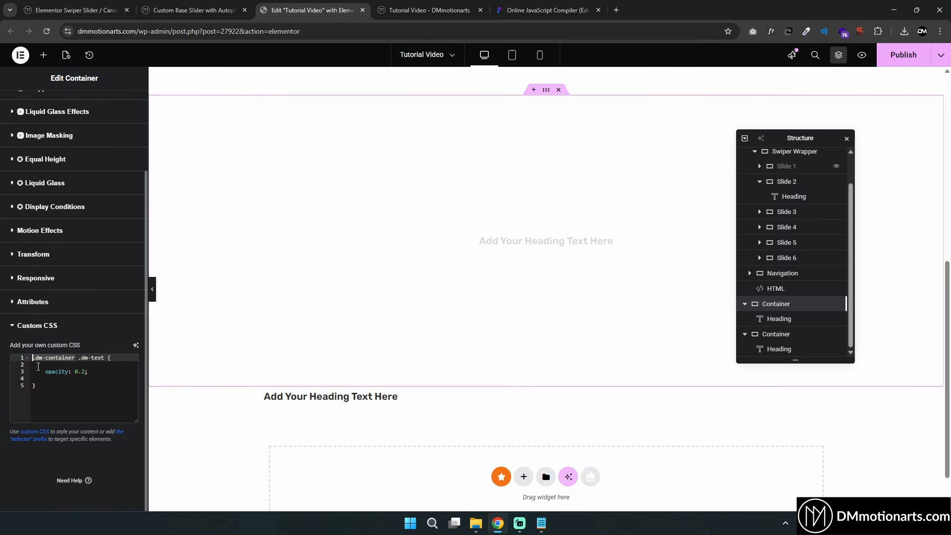
{"action": "left_click", "coordinate": [106, 372]}
{"action": "right_click", "coordinate": [372, 396]}
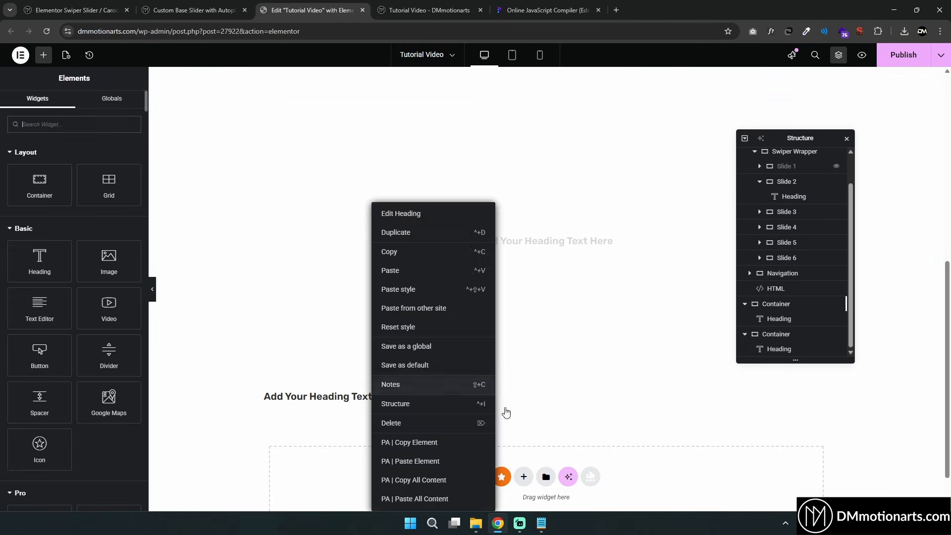
{"action": "left_click", "coordinate": [588, 384]}
{"action": "left_click", "coordinate": [559, 382]}
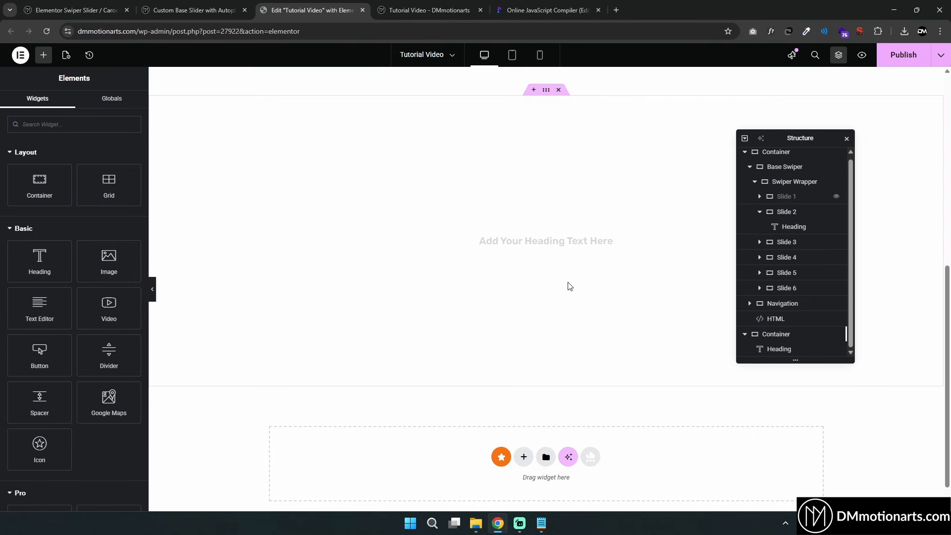
Change the container's CSS selector to .dm-container.active .dm-text
{"action": "left_click", "coordinate": [547, 91]}
{"action": "scroll", "coordinate": [70, 422], "scroll_direction": "down", "scroll_amount": 6}
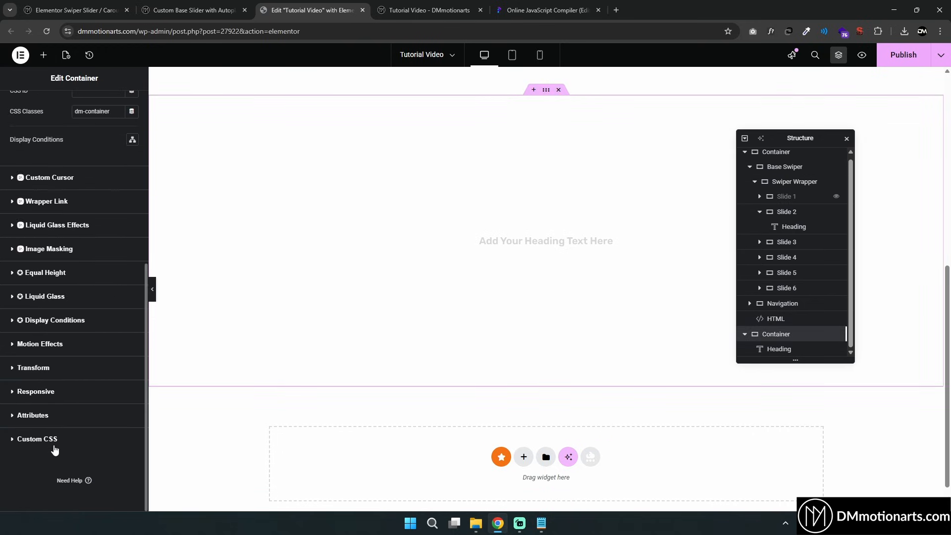
{"action": "left_click", "coordinate": [40, 440]}
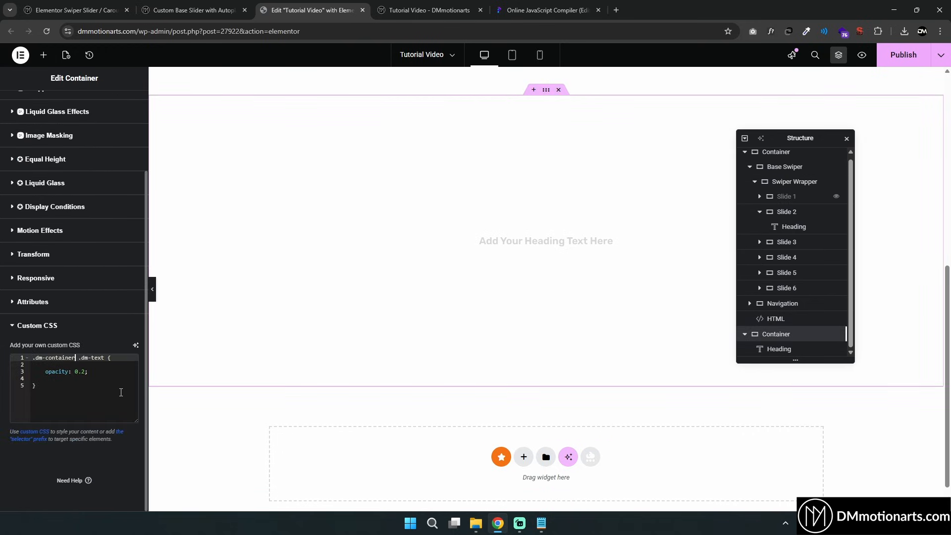
{"action": "type", "text": ".active"}
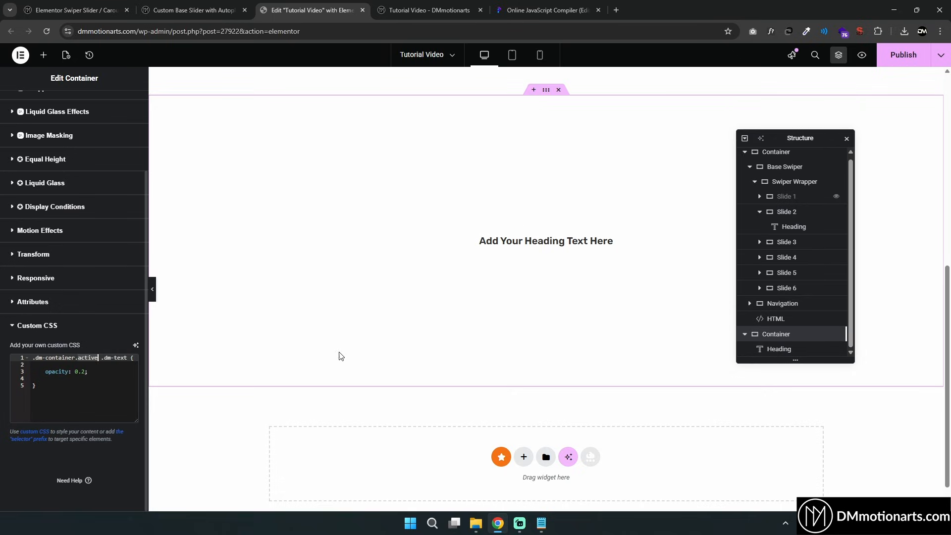
Add the class active to the container's CSS classes alongside dm-container
{"action": "scroll", "coordinate": [510, 159], "scroll_direction": "up", "scroll_amount": 1}
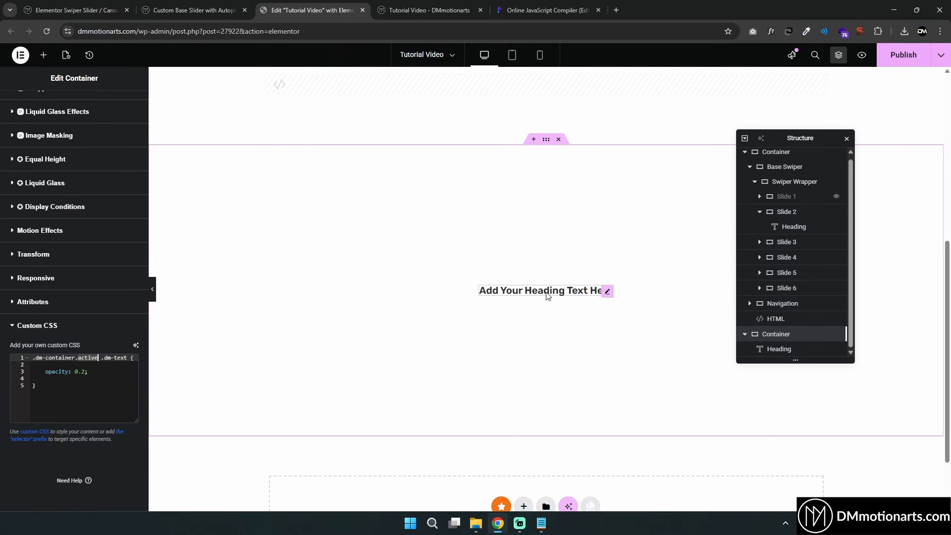
{"action": "scroll", "coordinate": [63, 157], "scroll_direction": "up", "scroll_amount": 2}
{"action": "left_click", "coordinate": [47, 143]}
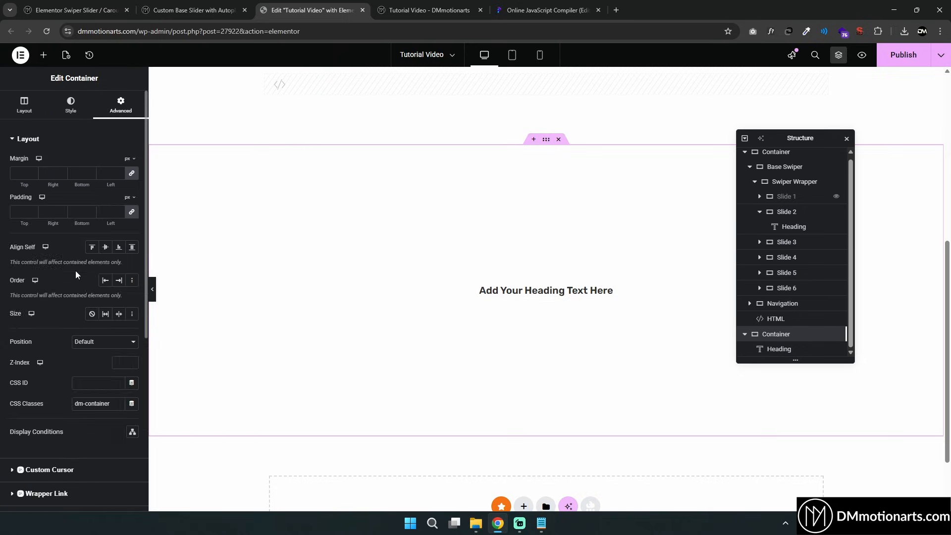
{"action": "scroll", "coordinate": [75, 270], "scroll_direction": "down", "scroll_amount": 2}
{"action": "type", "text": "active"}
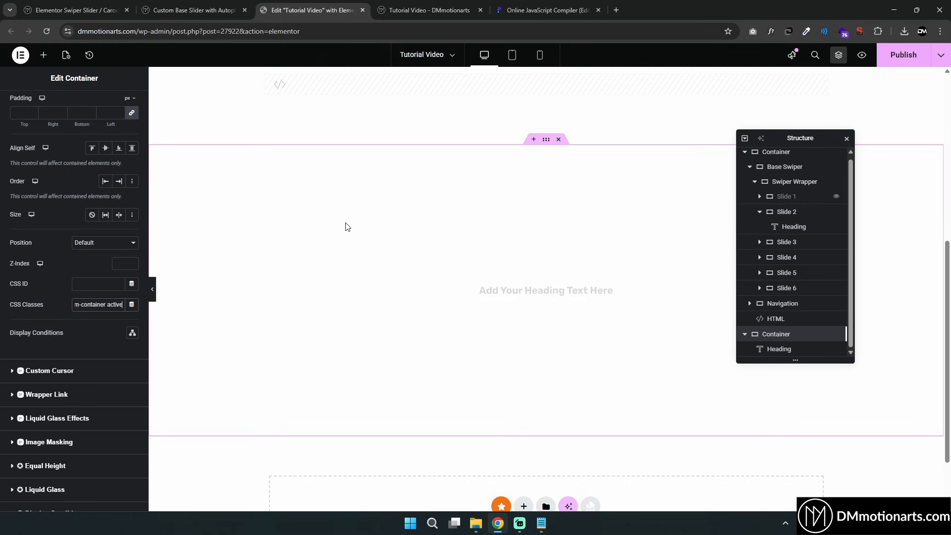
Clear all of the demo container's custom CSS and delete the container
{"action": "scroll", "coordinate": [78, 242], "scroll_direction": "down", "scroll_amount": 6}
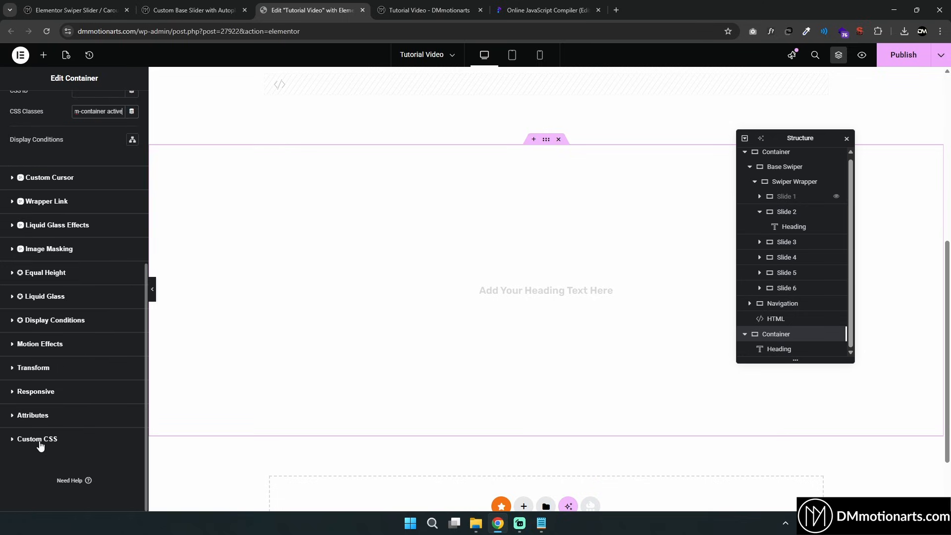
{"action": "left_click", "coordinate": [38, 439]}
{"action": "left_click_drag", "start_coordinate": [32, 359], "coordinate": [122, 360]}
{"action": "left_click", "coordinate": [98, 359]}
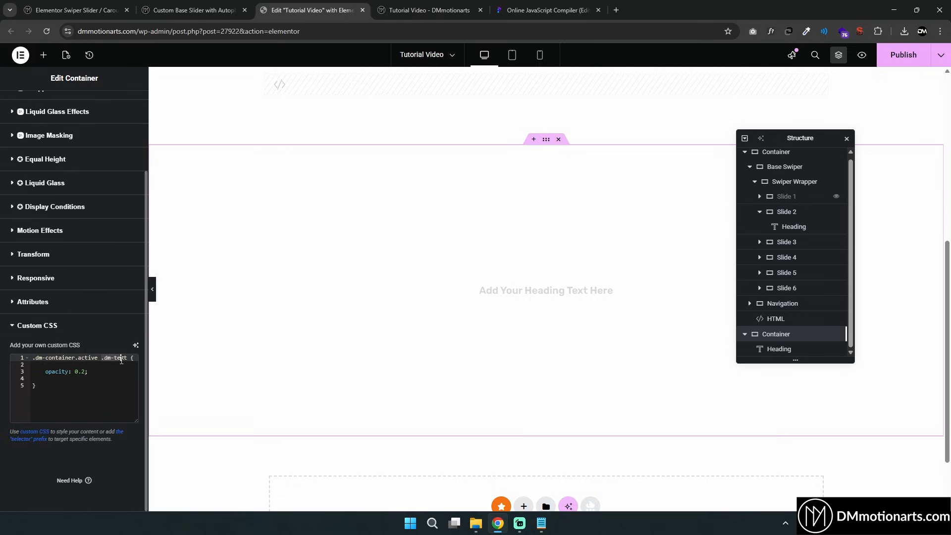
{"action": "left_click", "coordinate": [105, 372]}
{"action": "key", "text": "ctrl+a"}
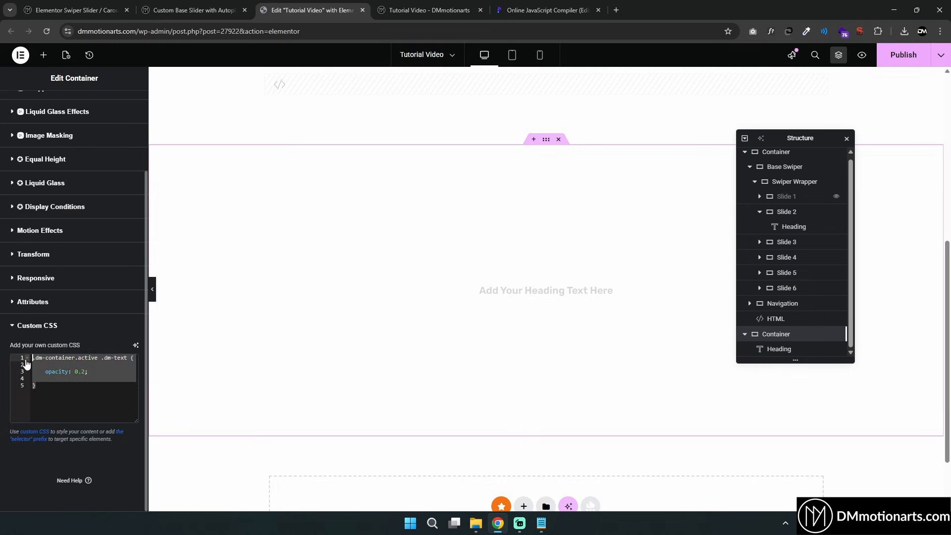
{"action": "key", "text": "BackSpace"}
{"action": "left_click", "coordinate": [559, 140]}
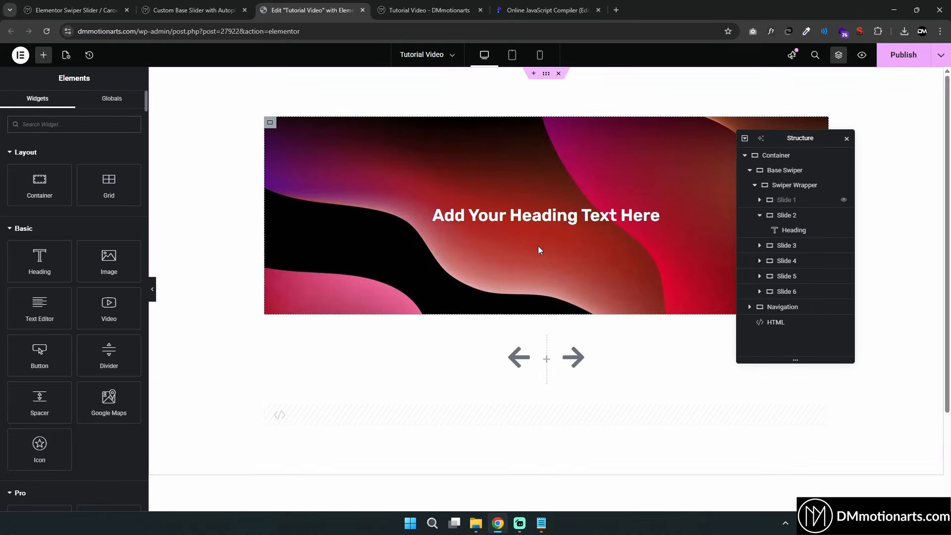
Switch to the Custom Base Slider tutorial page and examine the inner content animation CSS selectors and animation property
{"action": "left_click", "coordinate": [148, 6]}
{"action": "left_click", "coordinate": [194, 210]}
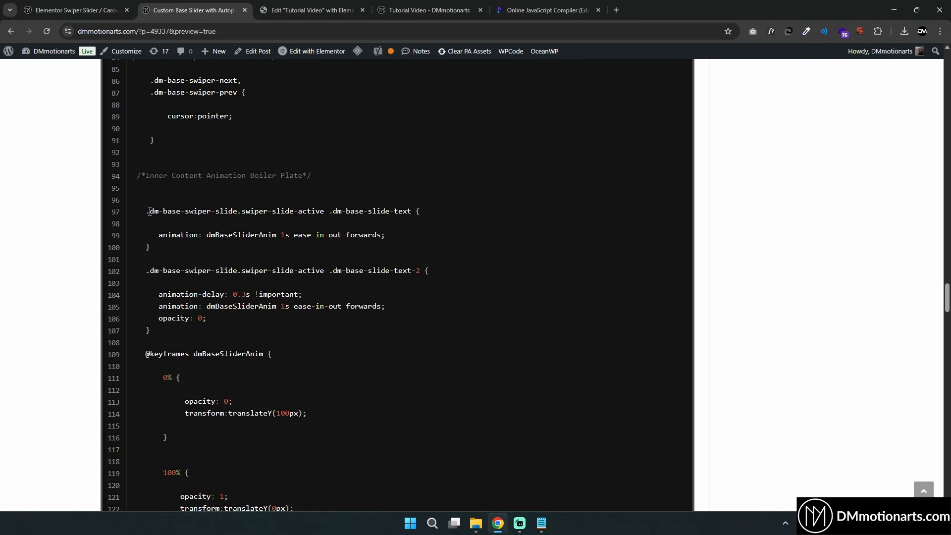
{"action": "left_click_drag", "start_coordinate": [149, 212], "coordinate": [411, 211]}
{"action": "left_click", "coordinate": [347, 214]}
{"action": "left_click_drag", "start_coordinate": [347, 212], "coordinate": [407, 212]}
{"action": "left_click", "coordinate": [200, 230]}
{"action": "left_click_drag", "start_coordinate": [159, 234], "coordinate": [203, 235]}
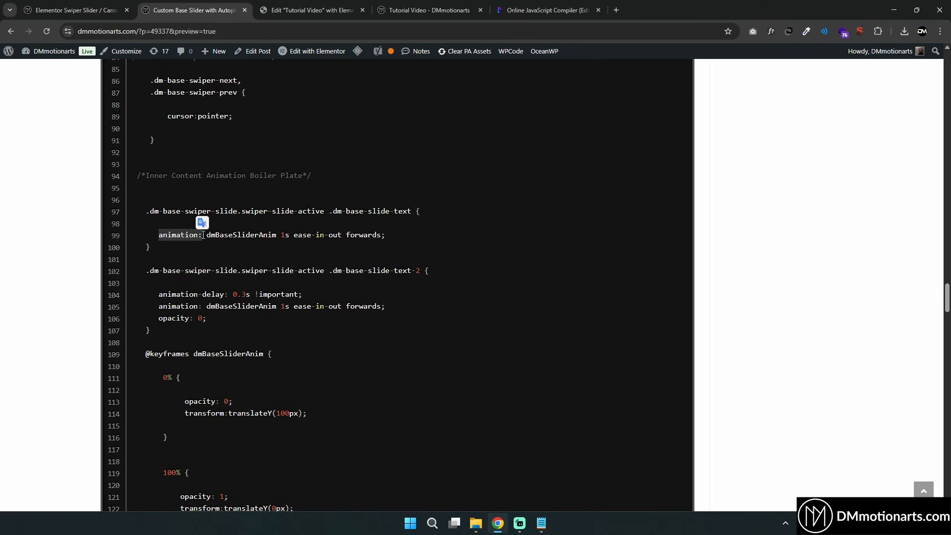
Examine the inner content animation rules and the dmBaseSliderAnim keyframes in the tutorial CSS
{"action": "left_click", "coordinate": [203, 234]}
{"action": "scroll", "coordinate": [212, 248], "scroll_direction": "down", "scroll_amount": 2}
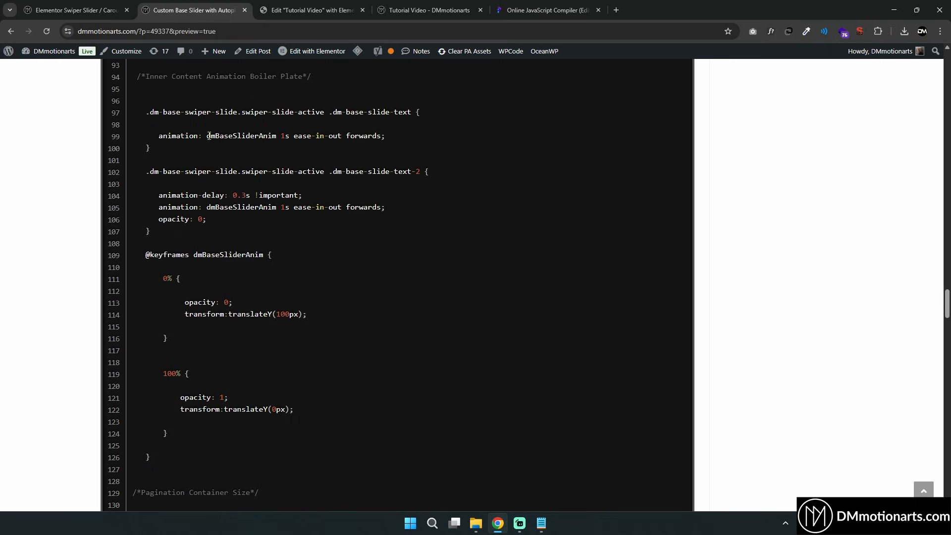
{"action": "left_click_drag", "start_coordinate": [209, 136], "coordinate": [280, 136]}
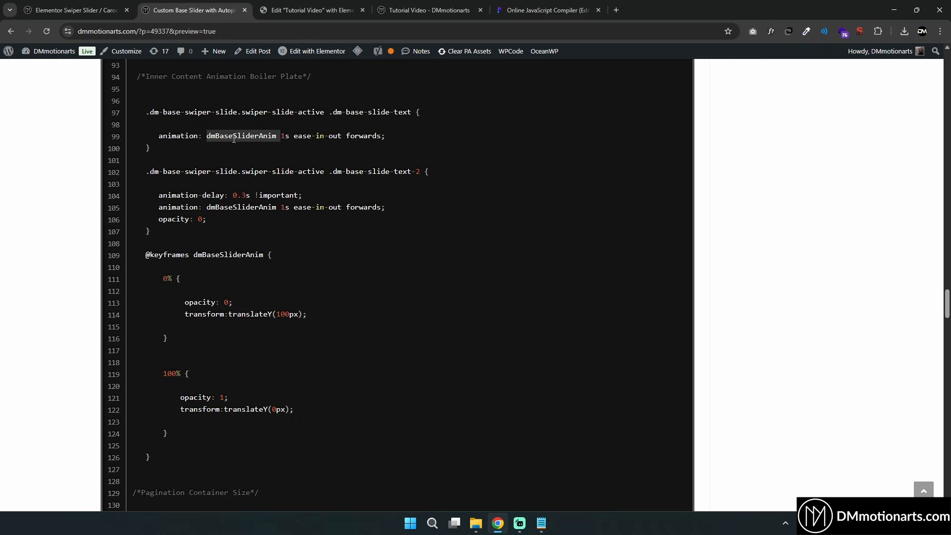
{"action": "left_click_drag", "start_coordinate": [142, 254], "coordinate": [318, 456]}
{"action": "left_click", "coordinate": [219, 299]}
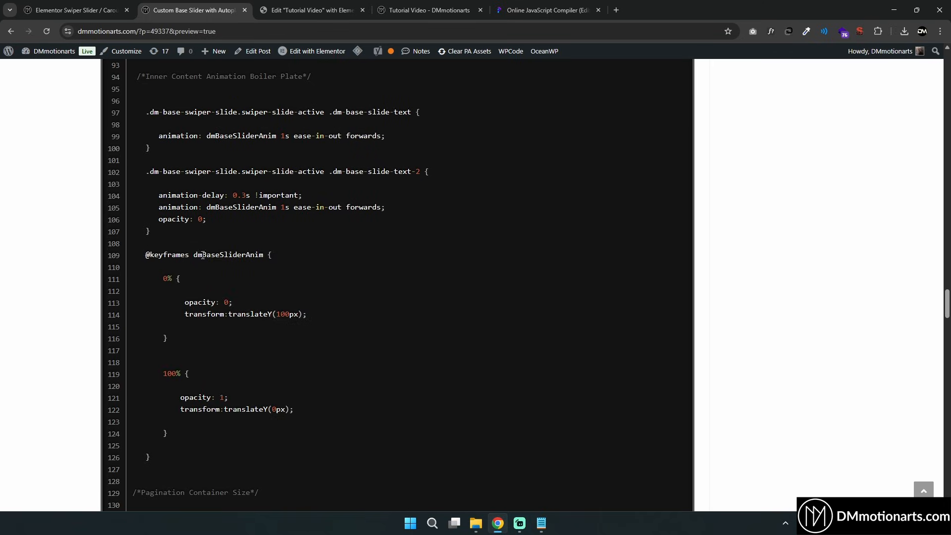
{"action": "left_click_drag", "start_coordinate": [194, 255], "coordinate": [262, 254]}
{"action": "left_click", "coordinate": [246, 133]}
{"action": "double_click", "coordinate": [235, 137]}
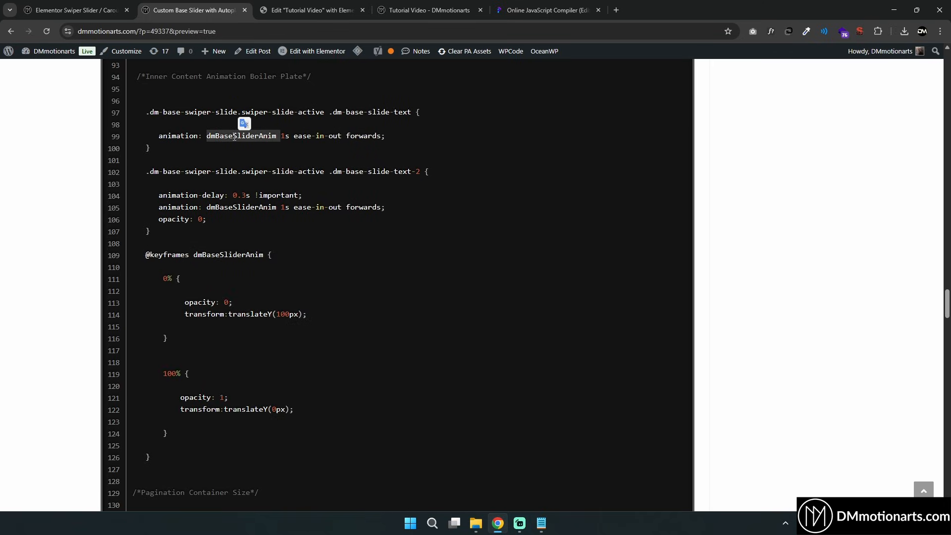
{"action": "left_click_drag", "start_coordinate": [143, 255], "coordinate": [252, 455]}
{"action": "left_click", "coordinate": [199, 157]}
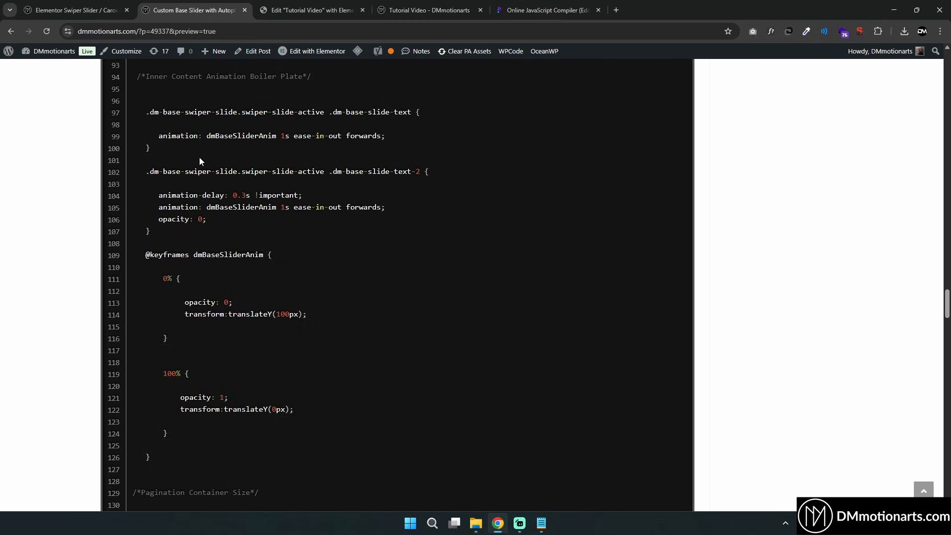
{"action": "left_click_drag", "start_coordinate": [157, 139], "coordinate": [320, 113]}
{"action": "left_click", "coordinate": [223, 133]}
{"action": "left_click", "coordinate": [268, 132]}
{"action": "left_click_drag", "start_coordinate": [294, 136], "coordinate": [341, 136]}
{"action": "left_click", "coordinate": [328, 166]}
{"action": "left_click_drag", "start_coordinate": [346, 138], "coordinate": [381, 137]}
{"action": "left_click", "coordinate": [382, 136]}
{"action": "left_click_drag", "start_coordinate": [163, 279], "coordinate": [298, 315]}
{"action": "left_click", "coordinate": [171, 281]}
{"action": "left_click", "coordinate": [270, 313]}
{"action": "left_click", "coordinate": [293, 315]}
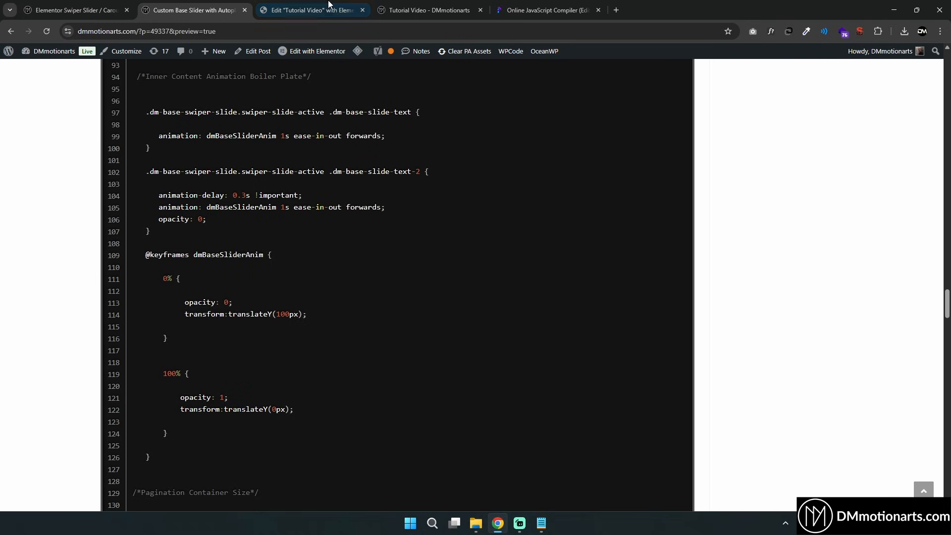
Set the slide heading's Transform Offset Y to 100 px
{"action": "left_click", "coordinate": [329, 7]}
{"action": "left_click", "coordinate": [530, 222]}
{"action": "left_click", "coordinate": [124, 102]}
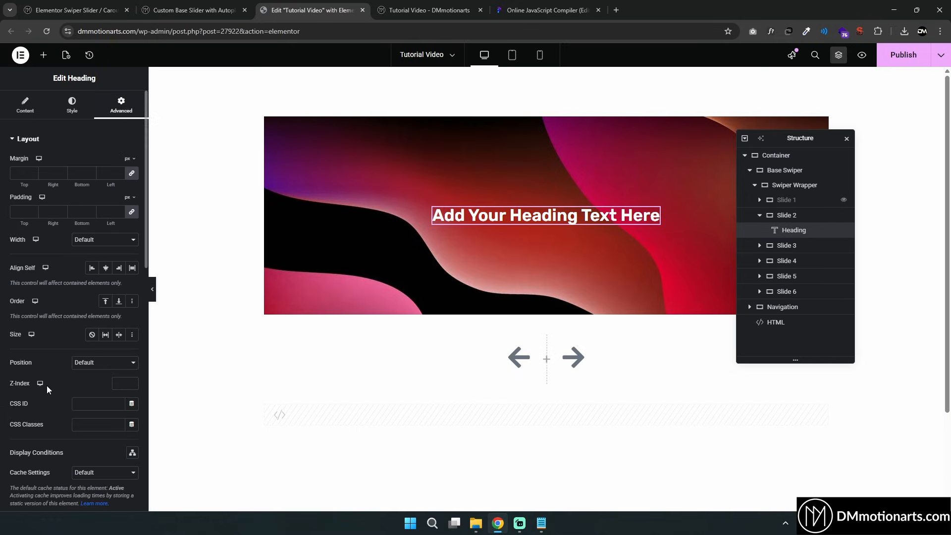
{"action": "scroll", "coordinate": [47, 385], "scroll_direction": "down", "scroll_amount": 10}
{"action": "left_click", "coordinate": [34, 477]}
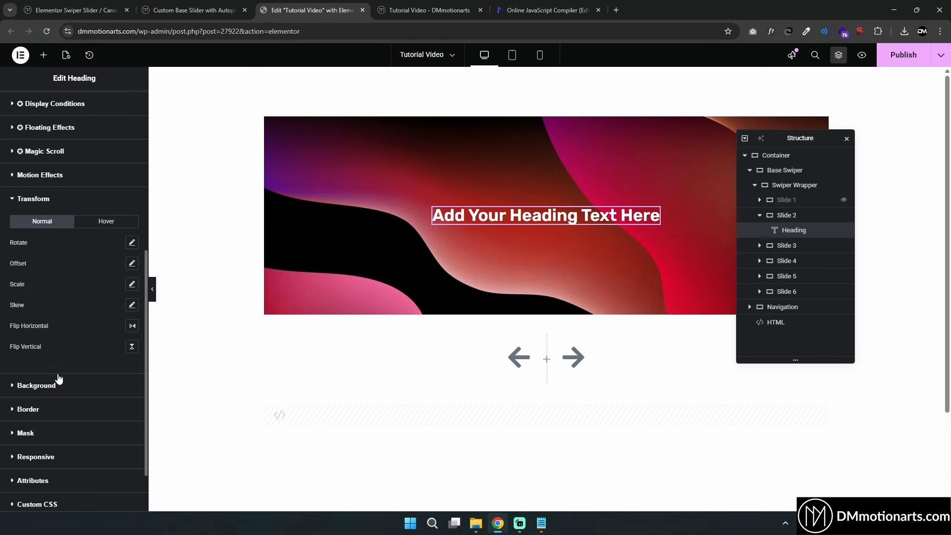
{"action": "left_click", "coordinate": [132, 263]}
{"action": "left_click_drag", "start_coordinate": [58, 331], "coordinate": [65, 332]}
{"action": "double_click", "coordinate": [116, 333]}
{"action": "type", "text": "10"}
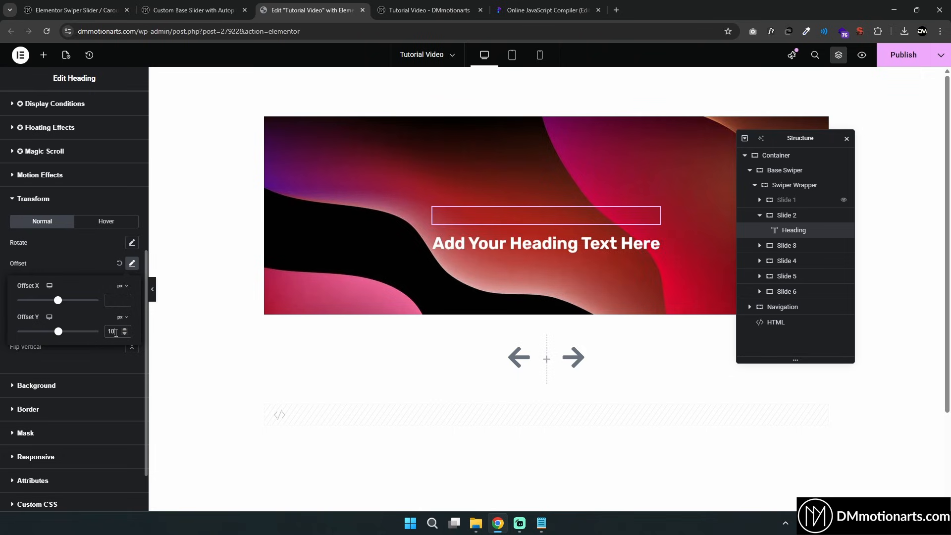
{"action": "type", "text": "0"}
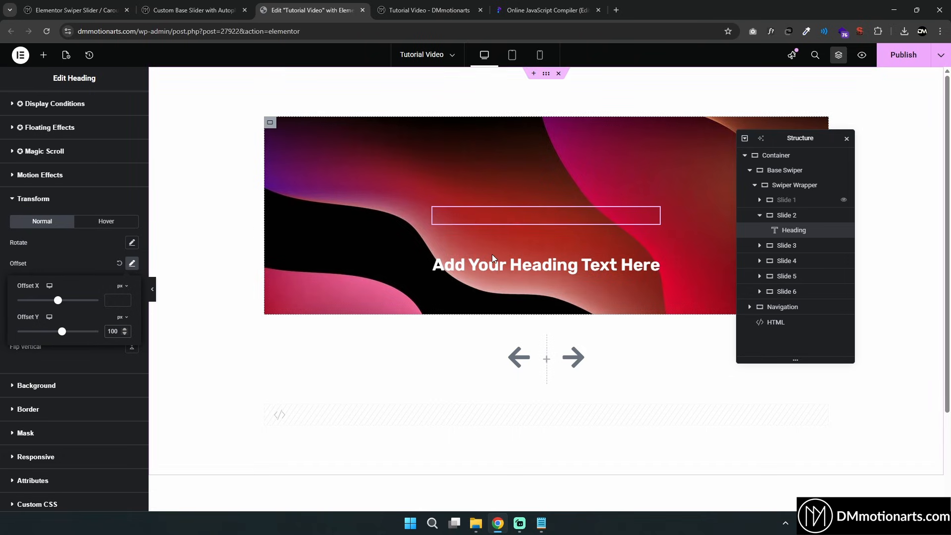
Compare the slider preview with the keyframes' opacity and translateY values in the tutorial CSS
{"action": "left_click", "coordinate": [427, 10]}
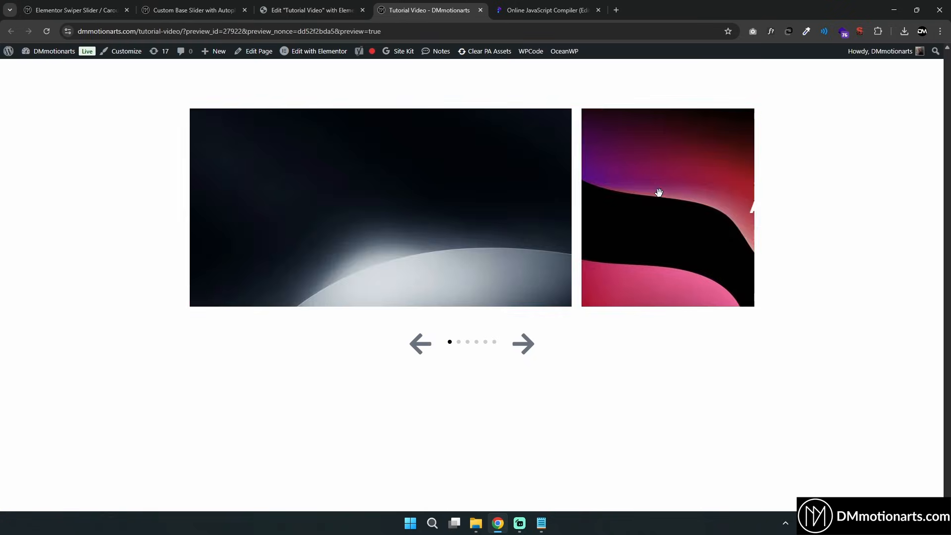
{"action": "left_click", "coordinate": [313, 10]}
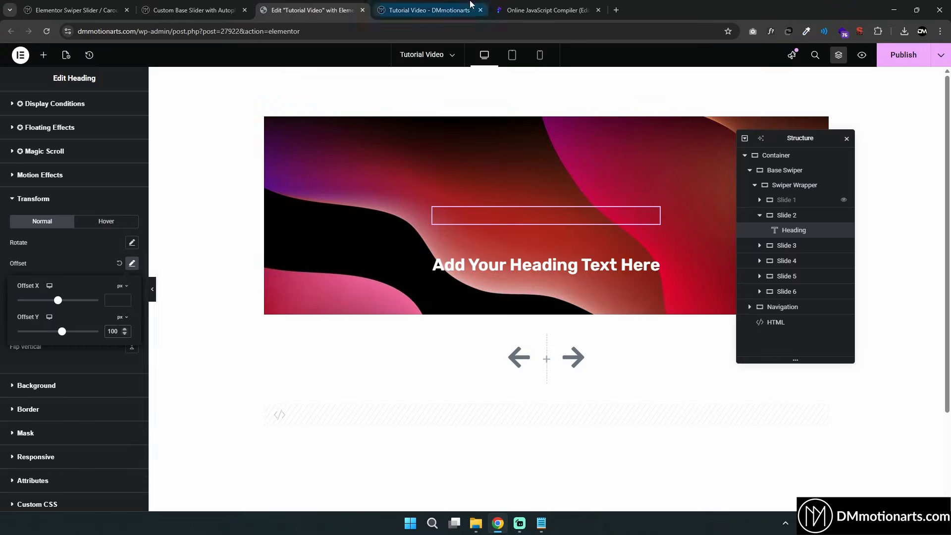
{"action": "left_click", "coordinate": [427, 9]}
{"action": "left_click_drag", "start_coordinate": [614, 203], "coordinate": [407, 185]}
{"action": "left_click", "coordinate": [195, 10]}
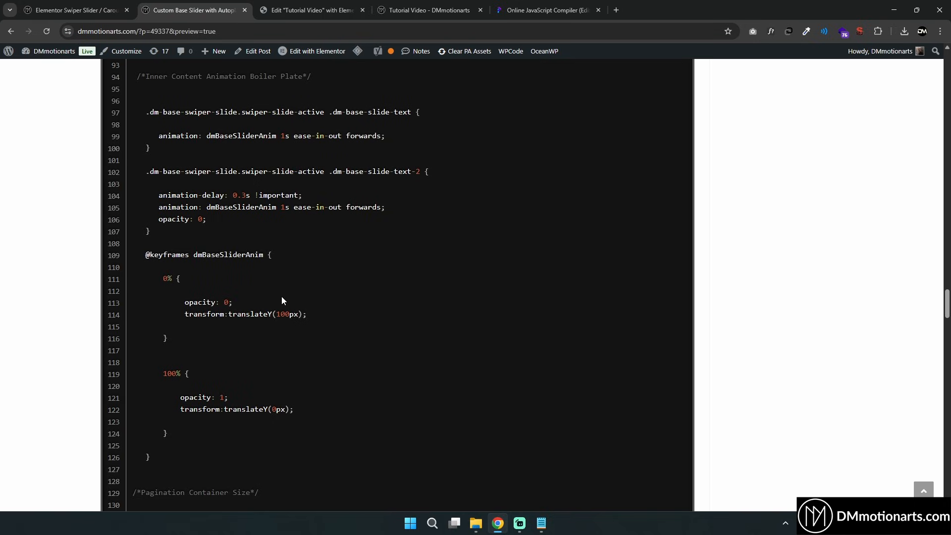
{"action": "double_click", "coordinate": [279, 314]}
{"action": "left_click_drag", "start_coordinate": [276, 315], "coordinate": [295, 315]}
{"action": "left_click_drag", "start_coordinate": [273, 409], "coordinate": [280, 395]}
{"action": "left_click", "coordinate": [271, 231]}
{"action": "left_click_drag", "start_coordinate": [181, 397], "coordinate": [227, 398]}
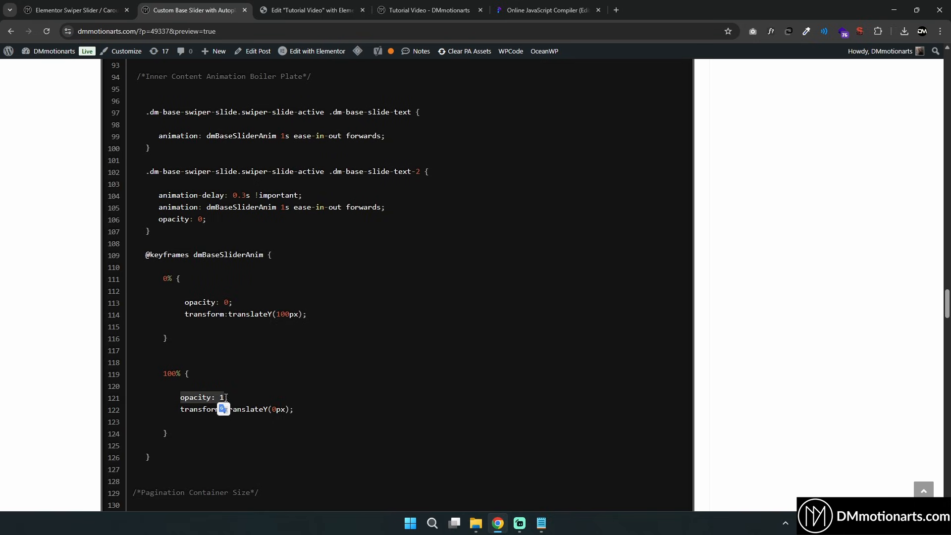
Reset the heading's Transform offset
{"action": "left_click", "coordinate": [304, 6]}
{"action": "left_click", "coordinate": [119, 263]}
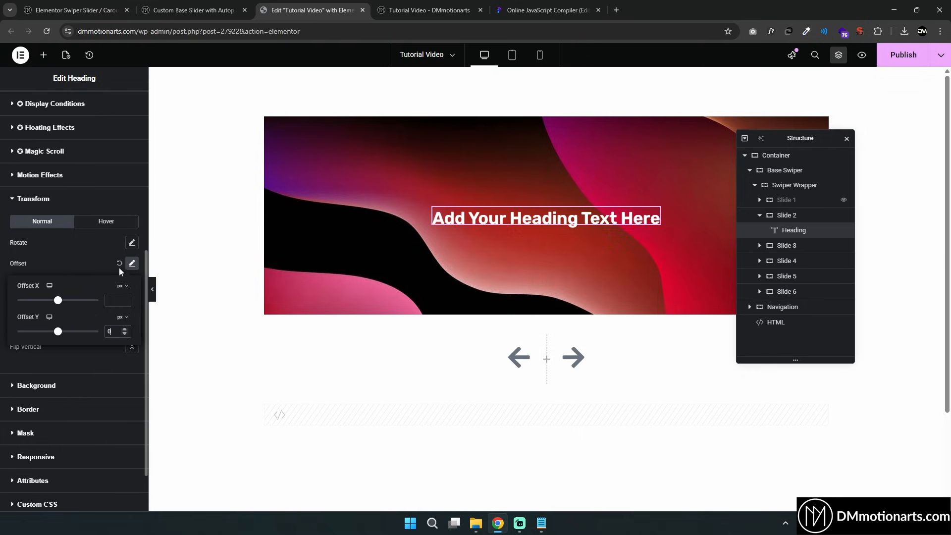
Copy the dm-base-slide-text class name from the tutorial CSS
{"action": "left_click", "coordinate": [198, 15]}
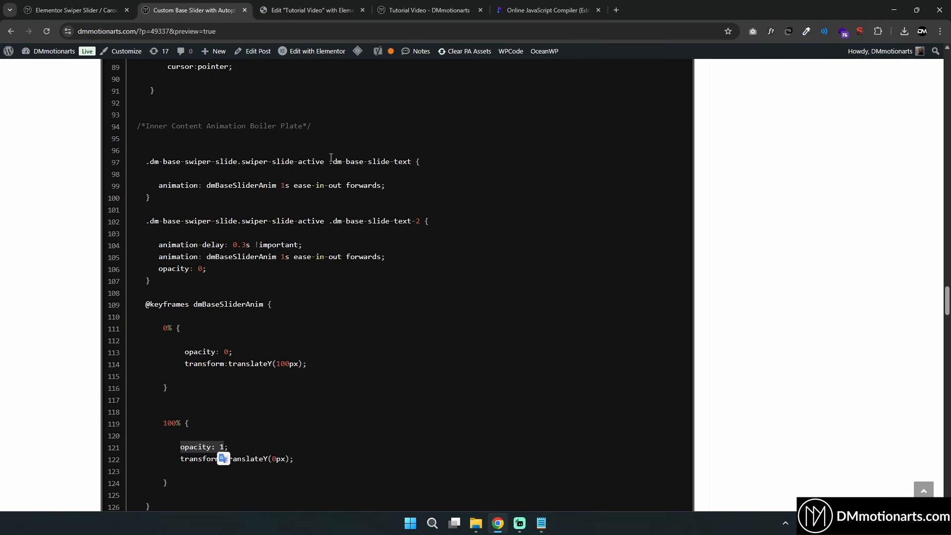
{"action": "left_click_drag", "start_coordinate": [331, 161], "coordinate": [406, 162]}
{"action": "key", "text": "ctrl+c"}
{"action": "left_click", "coordinate": [341, 164]}
{"action": "right_click", "coordinate": [406, 162]}
{"action": "left_click", "coordinate": [430, 174]}
{"action": "left_click", "coordinate": [312, 10]}
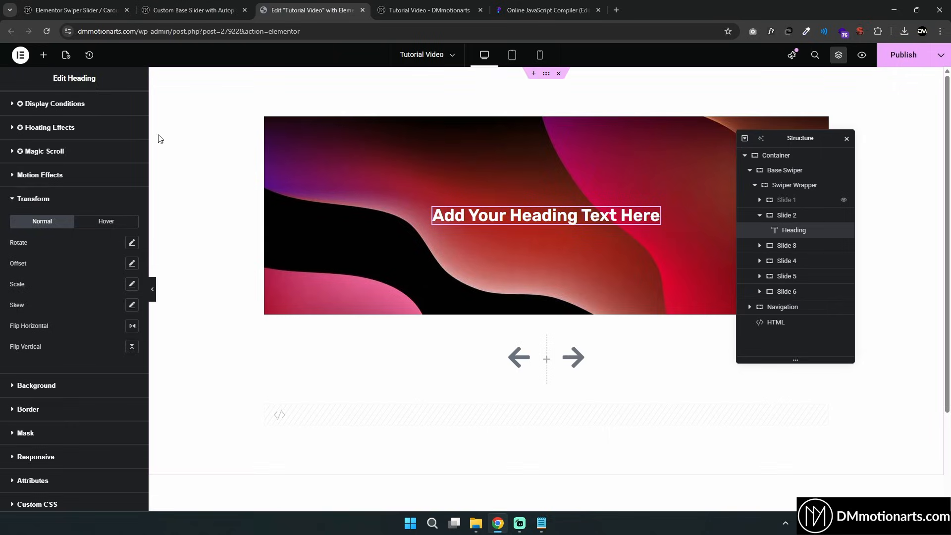
Paste dm-base-slide-text into the heading's CSS Classes
{"action": "scroll", "coordinate": [72, 175], "scroll_direction": "up", "scroll_amount": 5}
{"action": "left_click", "coordinate": [20, 142]}
{"action": "scroll", "coordinate": [94, 396], "scroll_direction": "down", "scroll_amount": 3}
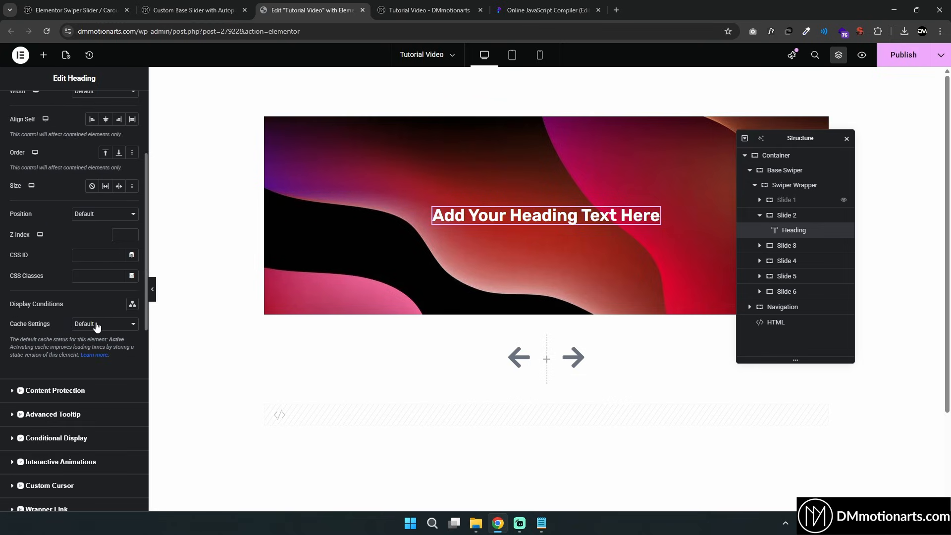
{"action": "left_click", "coordinate": [97, 276]}
{"action": "key", "text": "ctrl+v"}
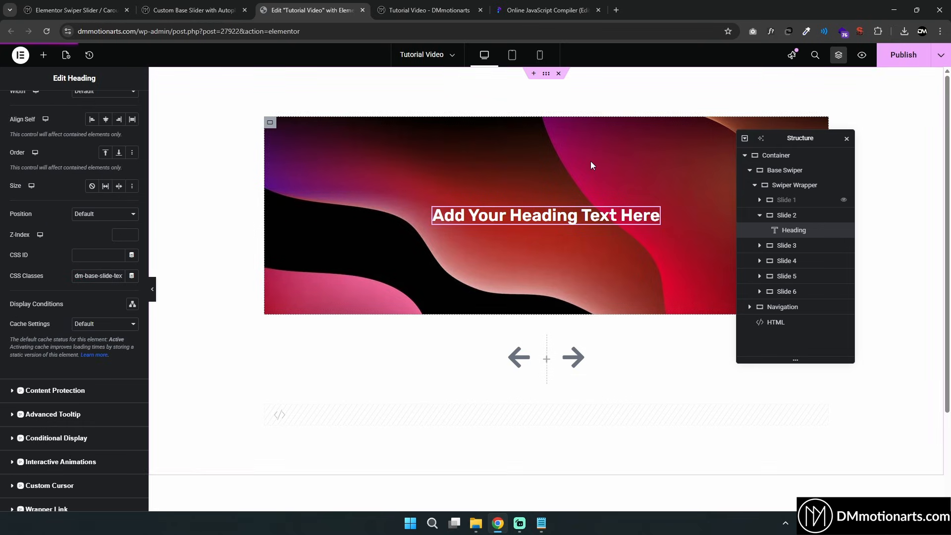
Step through the slides in the live preview to check the heading animation
{"action": "key", "text": "ctrl+Tab"}
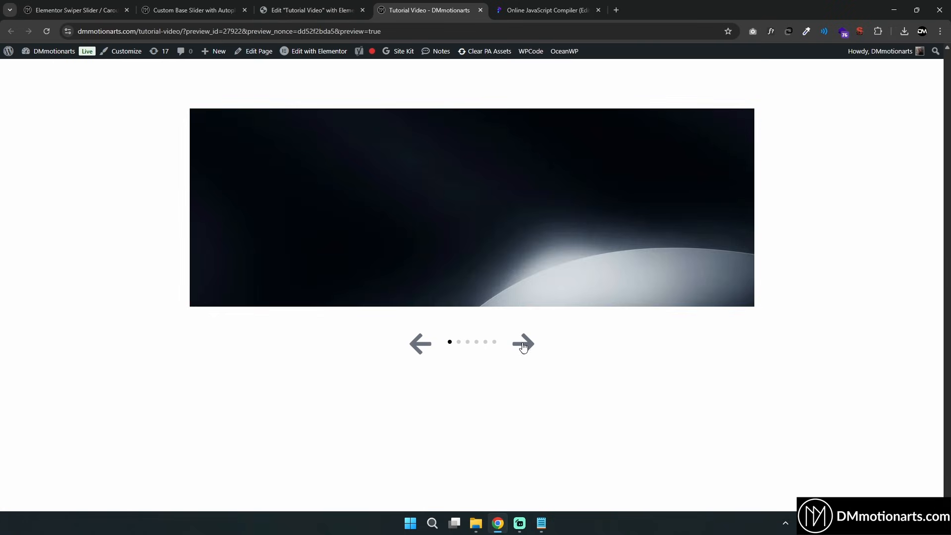
{"action": "left_click", "coordinate": [524, 347]}
{"action": "left_click", "coordinate": [524, 347]}
{"action": "left_click", "coordinate": [524, 347]}
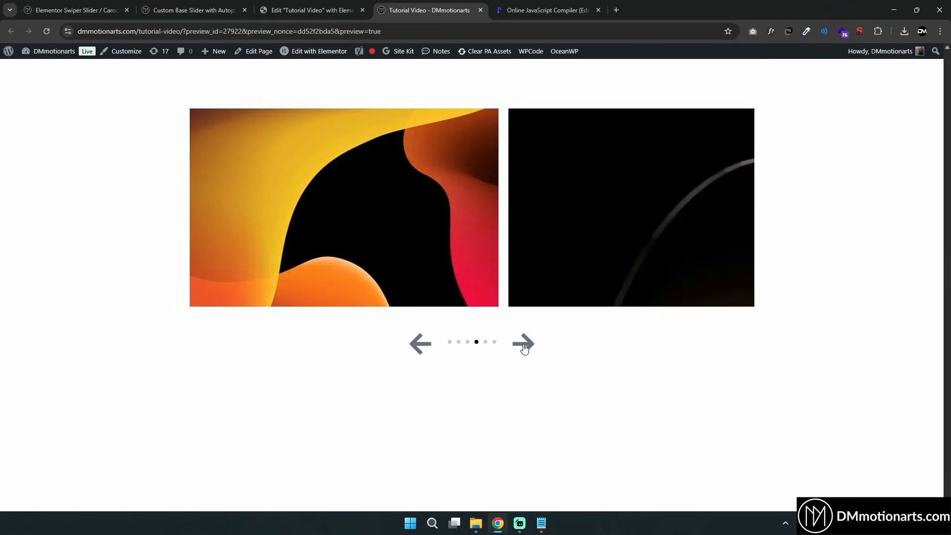
{"action": "left_click", "coordinate": [524, 347]}
{"action": "left_click", "coordinate": [524, 347]}
{"action": "left_click", "coordinate": [523, 347]}
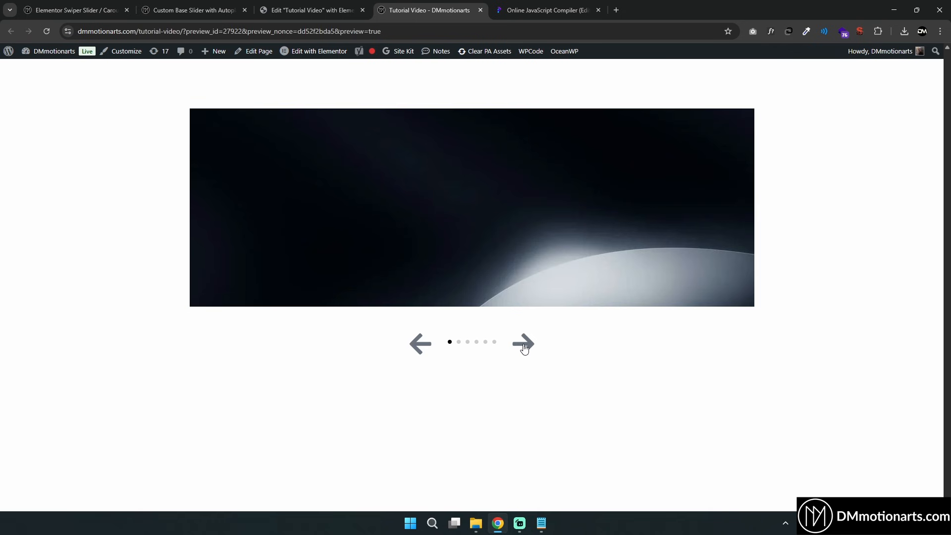
{"action": "left_click", "coordinate": [524, 348]}
{"action": "left_click", "coordinate": [524, 349]}
{"action": "left_click", "coordinate": [420, 346]}
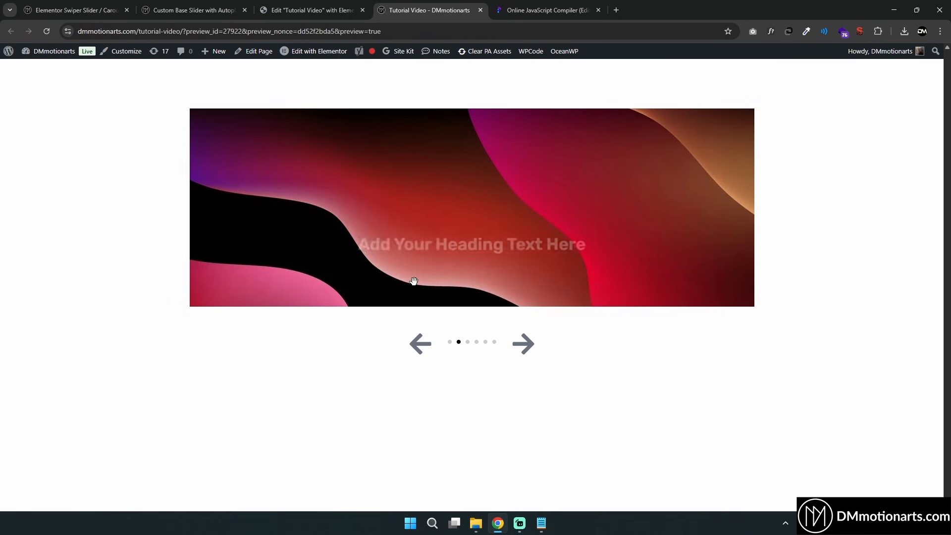
Duplicate the heading and change the copy's title to 2nd text
{"action": "key", "text": "ctrl+shift+Tab"}
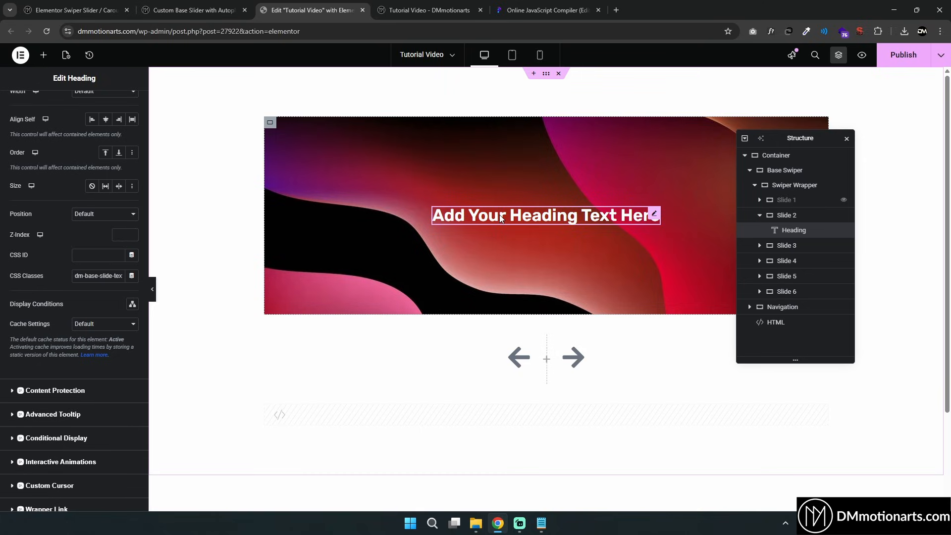
{"action": "right_click", "coordinate": [655, 214]}
{"action": "left_click", "coordinate": [675, 234]}
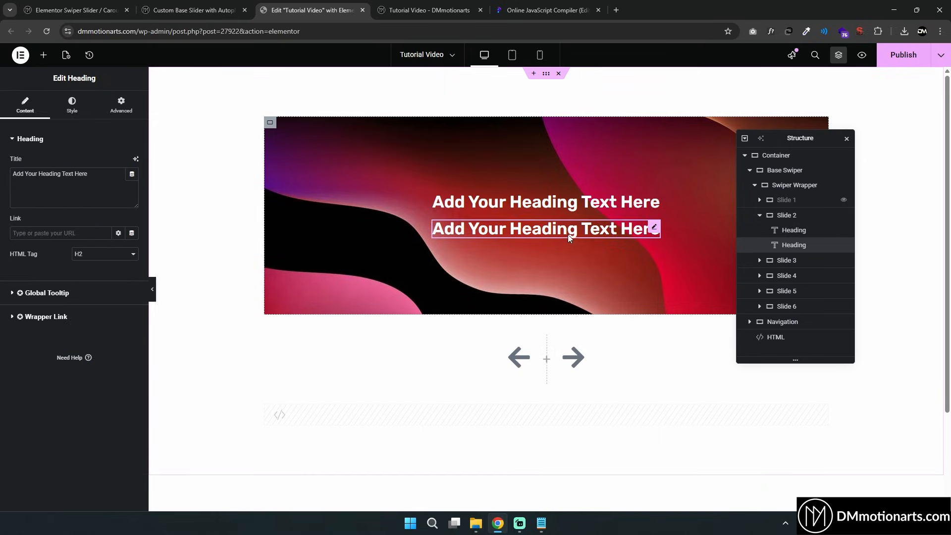
{"action": "triple_click", "coordinate": [92, 172]}
{"action": "type", "text": "2nd t"}
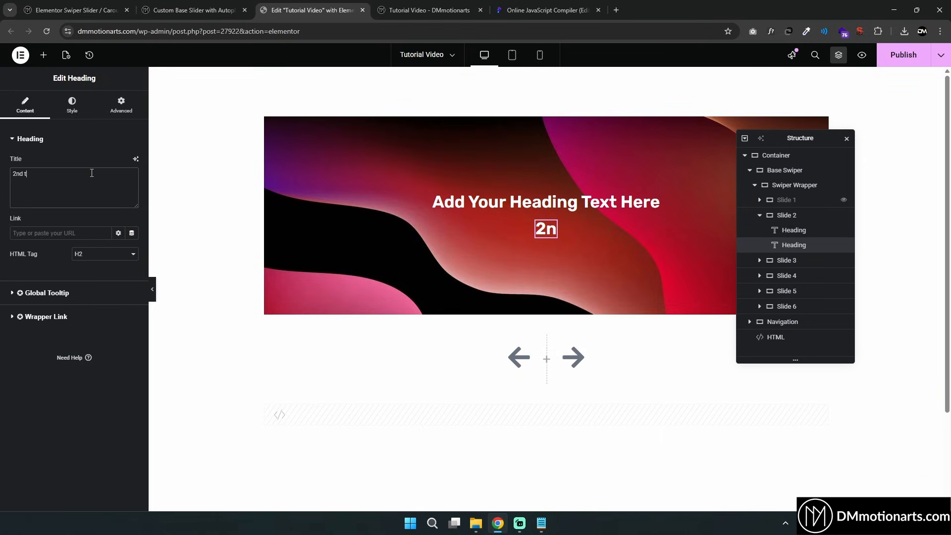
{"action": "type", "text": "ext"}
Change the duplicate heading's CSS class to dm-base-slide-text-2
{"action": "left_click", "coordinate": [121, 105]}
{"action": "scroll", "coordinate": [99, 223], "scroll_direction": "down", "scroll_amount": 3}
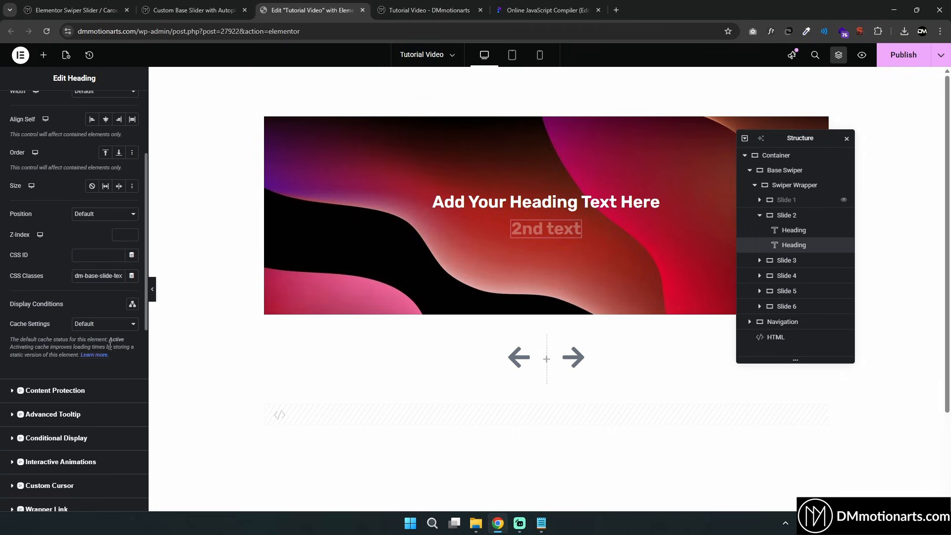
{"action": "left_click", "coordinate": [122, 276]}
{"action": "type", "text": "-2"}
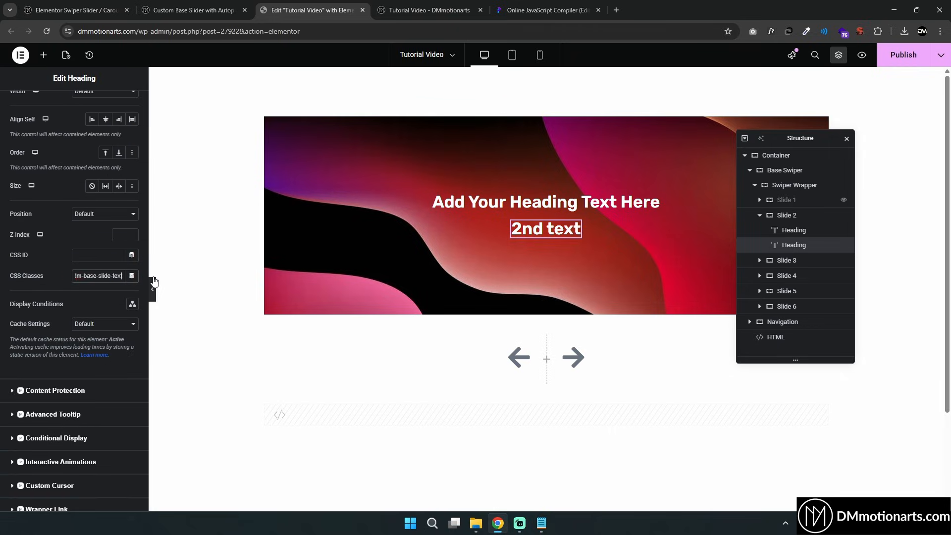
View the slider headings in the live preview
{"action": "left_click", "coordinate": [180, 4]}
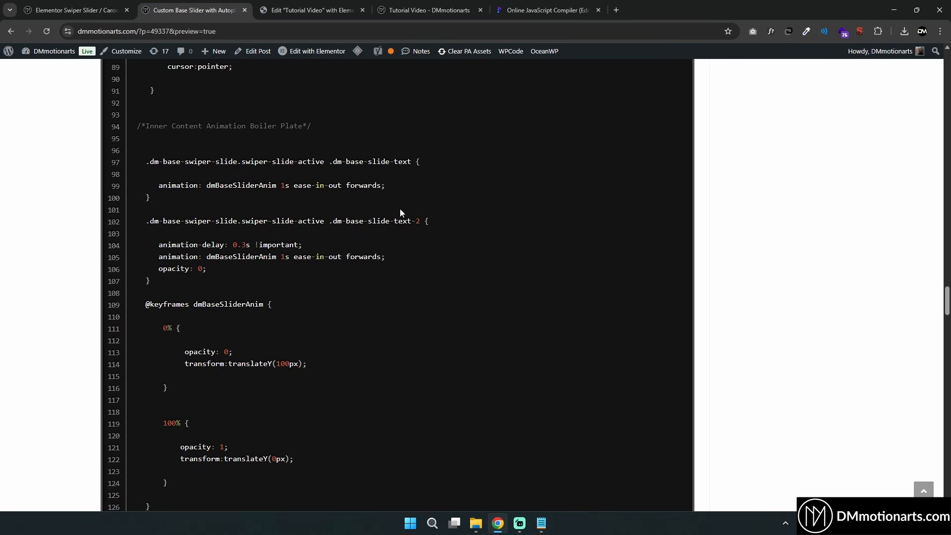
{"action": "scroll", "coordinate": [307, 191], "scroll_direction": "down", "scroll_amount": 2}
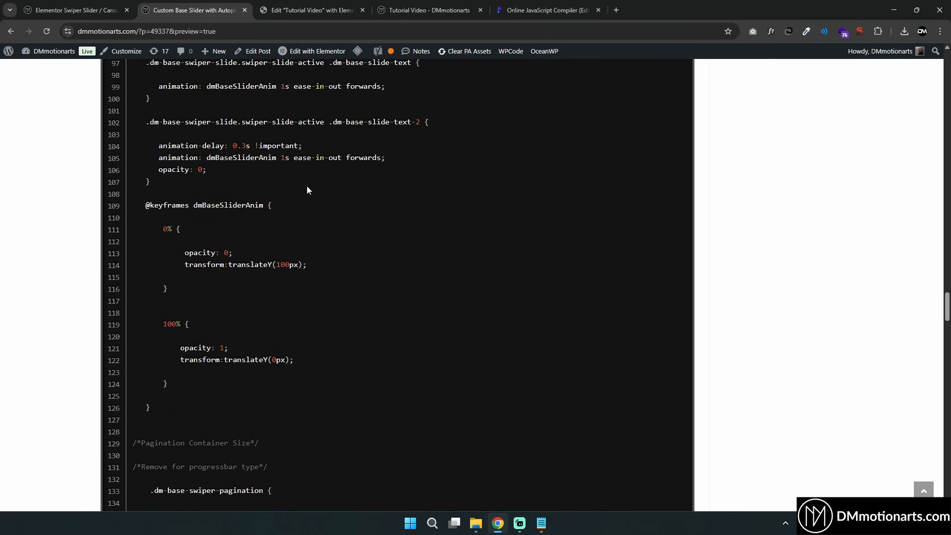
{"action": "left_click", "coordinate": [258, 4]}
{"action": "left_click", "coordinate": [405, 6]}
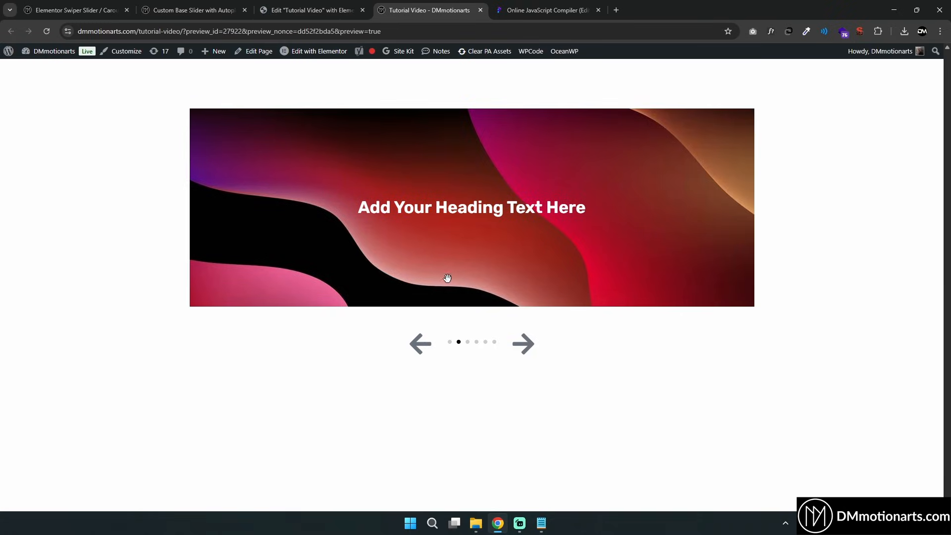
Examine the keyframes and the text-2 selector's animation delay, animation and opacity properties in the tutorial CSS
{"action": "left_click", "coordinate": [222, 9]}
{"action": "scroll", "coordinate": [236, 228], "scroll_direction": "up", "scroll_amount": 1}
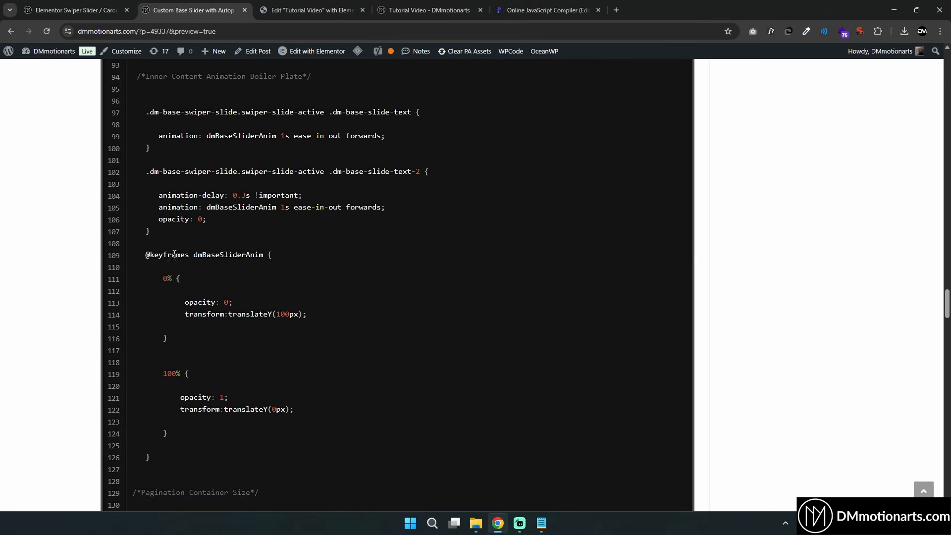
{"action": "left_click_drag", "start_coordinate": [142, 255], "coordinate": [321, 460]}
{"action": "left_click", "coordinate": [272, 431]}
{"action": "left_click_drag", "start_coordinate": [194, 255], "coordinate": [263, 255]}
{"action": "left_click", "coordinate": [266, 255]}
{"action": "scroll", "coordinate": [278, 382], "scroll_direction": "down", "scroll_amount": 3}
{"action": "scroll", "coordinate": [313, 395], "scroll_direction": "up", "scroll_amount": 2}
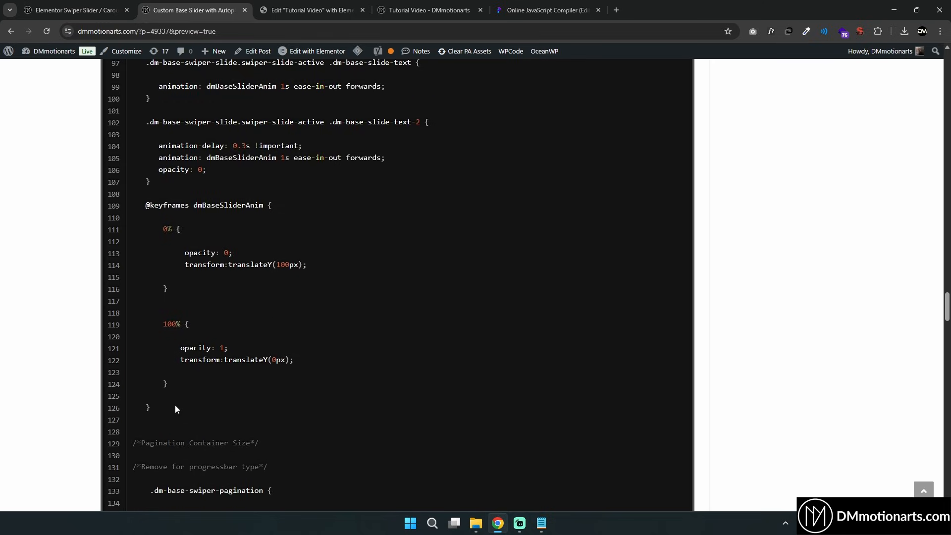
{"action": "left_click_drag", "start_coordinate": [174, 405], "coordinate": [143, 199]}
{"action": "left_click", "coordinate": [194, 228]}
{"action": "scroll", "coordinate": [223, 253], "scroll_direction": "up", "scroll_amount": 2}
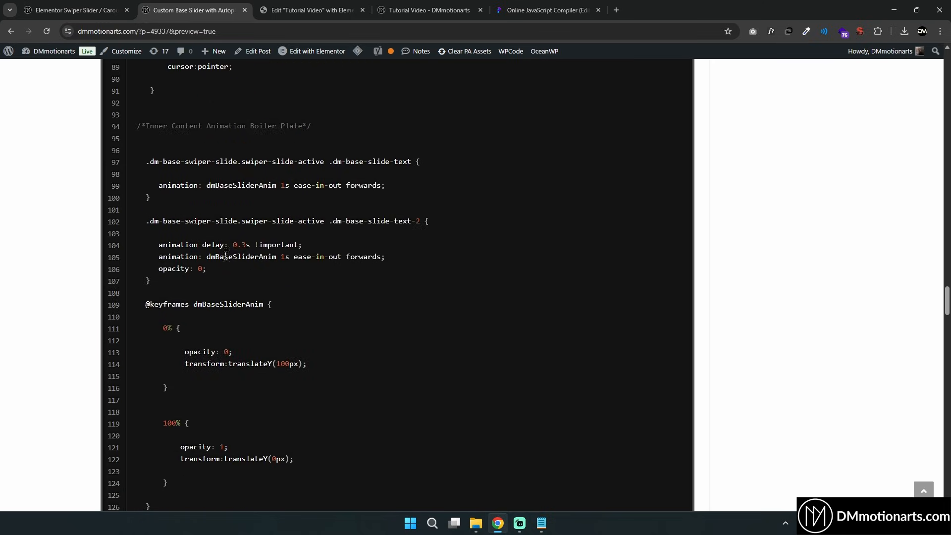
{"action": "left_click_drag", "start_coordinate": [163, 257], "coordinate": [275, 257]}
{"action": "left_click", "coordinate": [206, 265]}
{"action": "left_click", "coordinate": [287, 257]}
{"action": "left_click_drag", "start_coordinate": [163, 186], "coordinate": [384, 185]}
{"action": "left_click_drag", "start_coordinate": [386, 257], "coordinate": [302, 246]}
{"action": "left_click", "coordinate": [418, 221]}
{"action": "left_click", "coordinate": [311, 248]}
{"action": "left_click_drag", "start_coordinate": [233, 245], "coordinate": [256, 244]}
{"action": "left_click", "coordinate": [256, 244]}
{"action": "left_click_drag", "start_coordinate": [160, 268], "coordinate": [204, 269]}
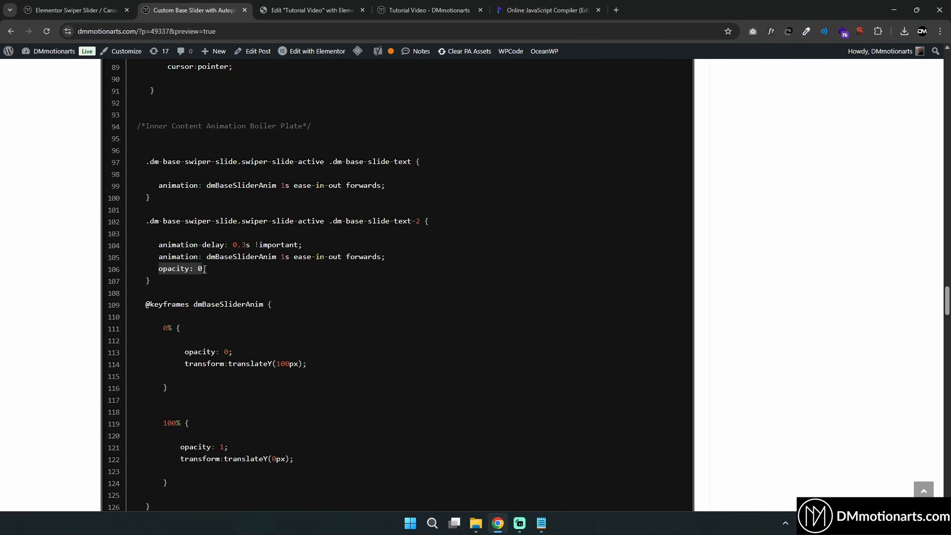
Check the heading animation by swiping the slider in the live preview
{"action": "left_click", "coordinate": [208, 271]}
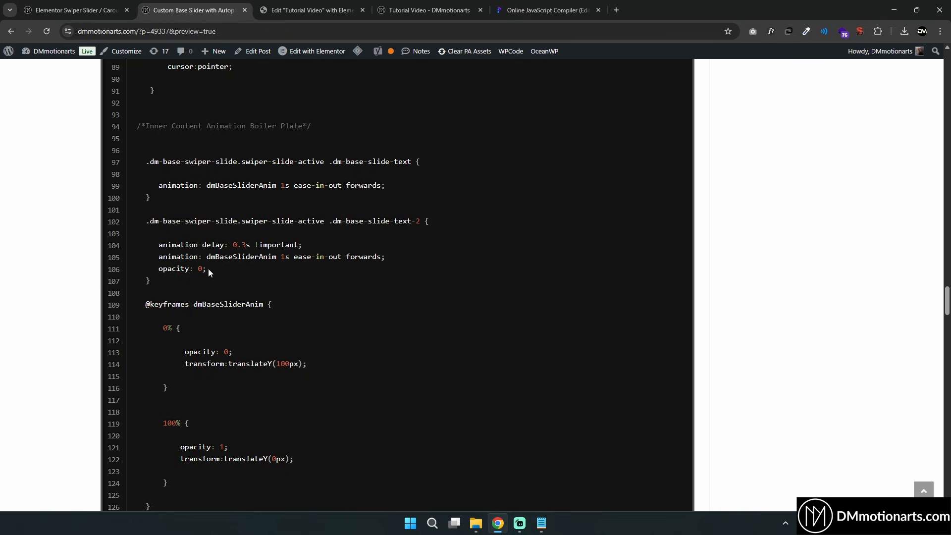
{"action": "key", "text": "ctrl+Tab"}
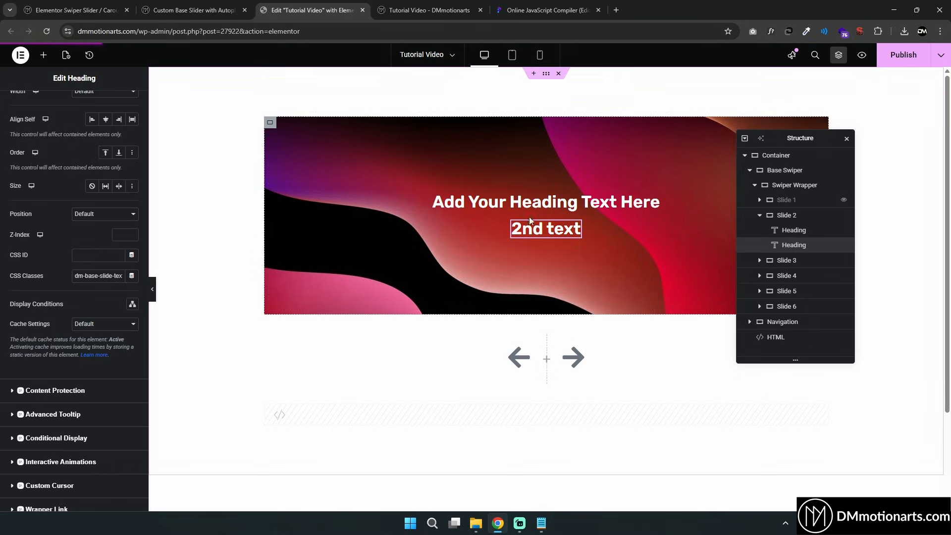
{"action": "key", "text": "ctrl+Tab"}
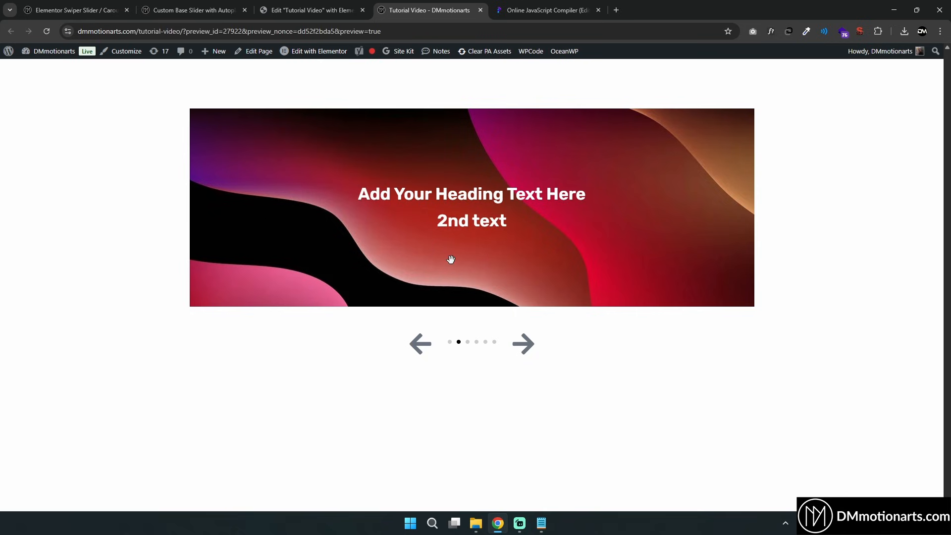
{"action": "left_click_drag", "start_coordinate": [450, 260], "coordinate": [497, 260]}
Set the text-2 rule's opacity to 1 in the HTML widget's CSS
{"action": "left_click", "coordinate": [302, 6]}
{"action": "left_click", "coordinate": [397, 413]}
{"action": "scroll", "coordinate": [90, 199], "scroll_direction": "up", "scroll_amount": 3}
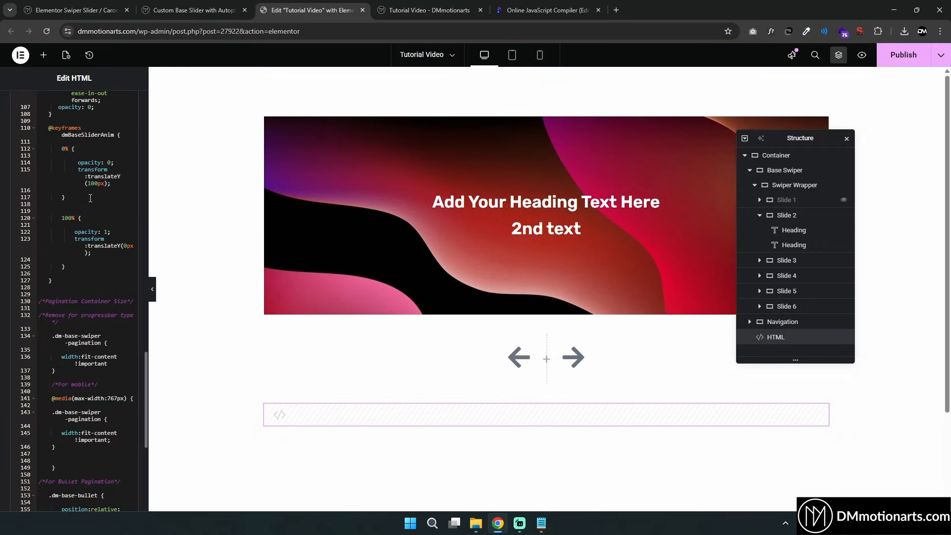
{"action": "left_click", "coordinate": [91, 157]}
{"action": "key", "text": "BackSpace"}
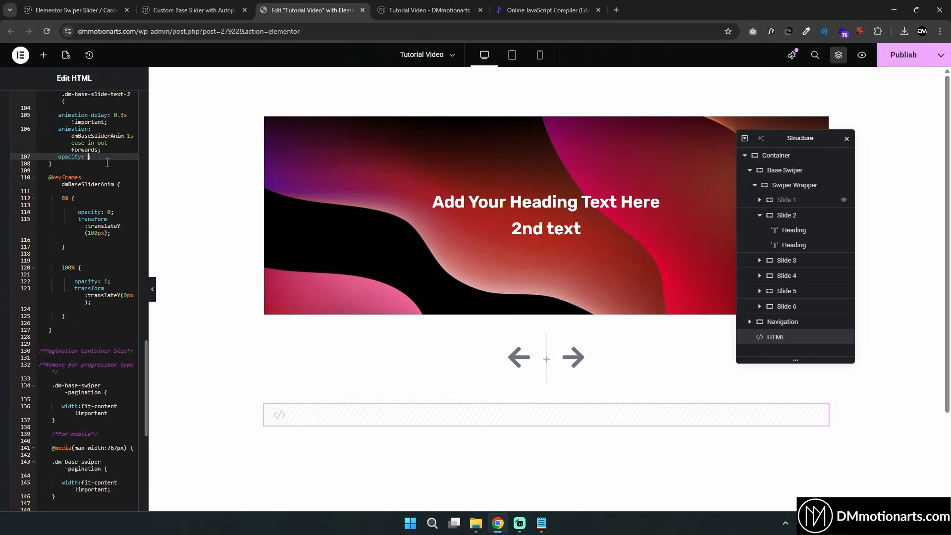
{"action": "type", "text": "1"}
{"action": "scroll", "coordinate": [91, 211], "scroll_direction": "up", "scroll_amount": 2}
{"action": "left_click", "coordinate": [99, 249]}
{"action": "double_click", "coordinate": [93, 255]}
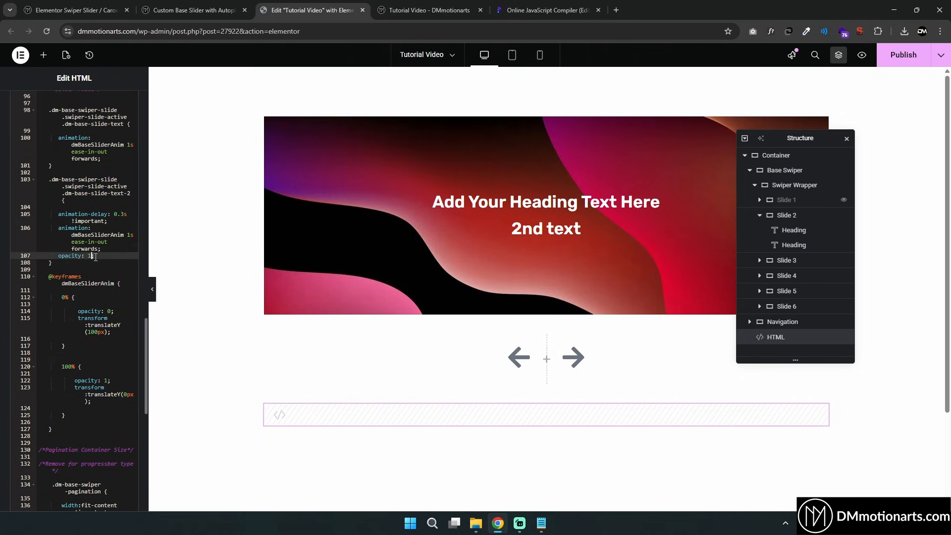
{"action": "left_click", "coordinate": [89, 256]}
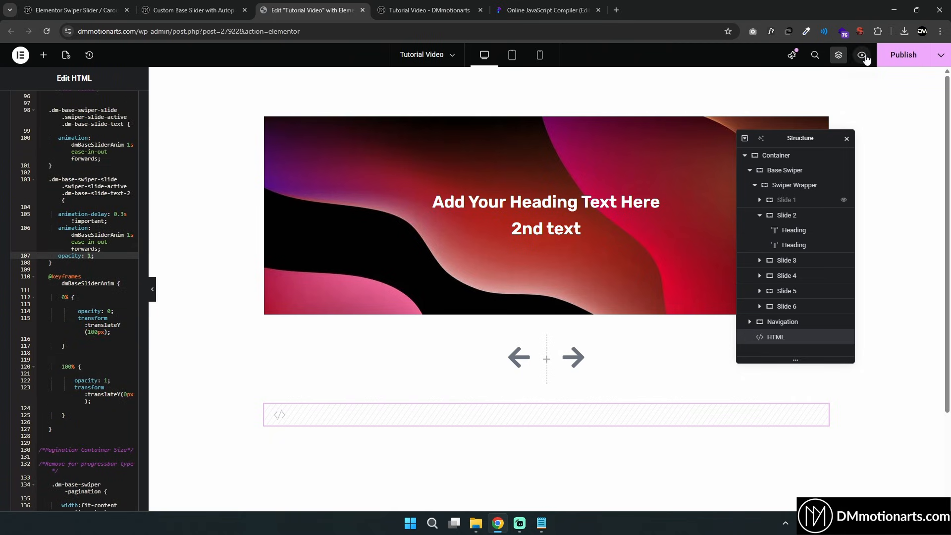
Step through the slides in the live preview using the pagination and arrows
{"action": "key", "text": "ctrl+Tab"}
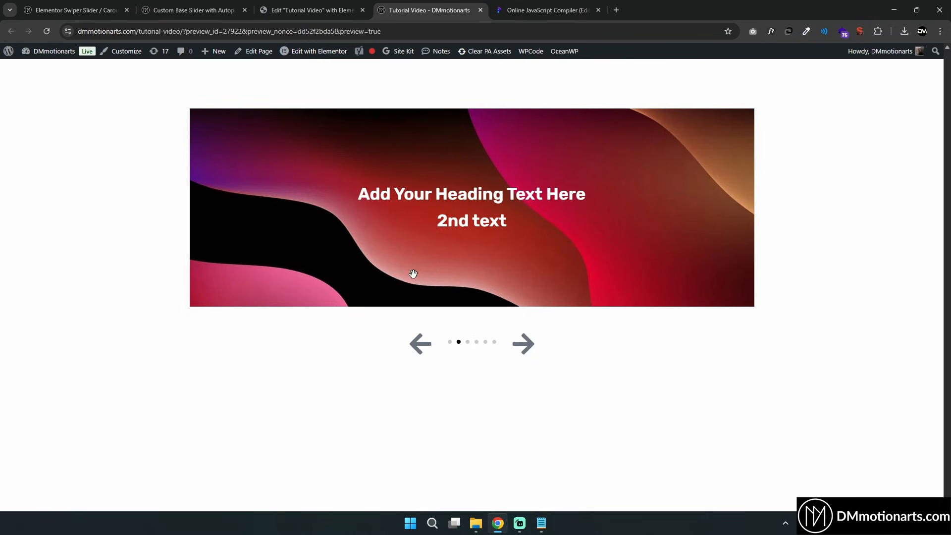
{"action": "left_click", "coordinate": [449, 341]}
{"action": "left_click", "coordinate": [523, 346]}
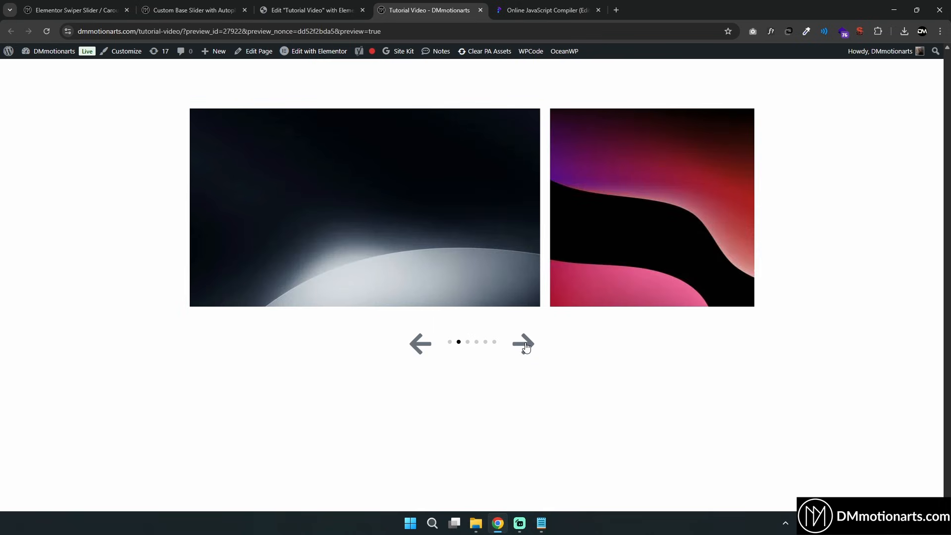
Set the text-2 rule's opacity to 0 again in the HTML widget's CSS
{"action": "left_click", "coordinate": [360, 16]}
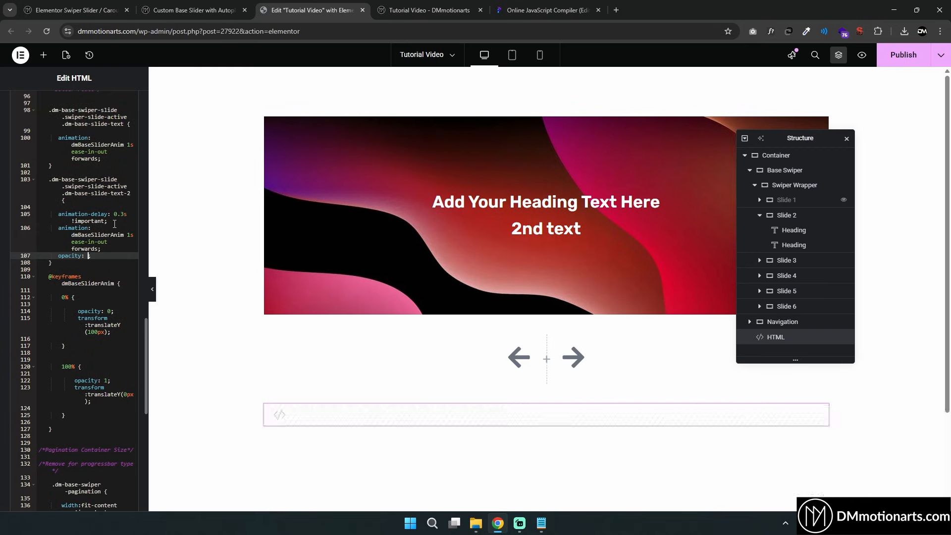
{"action": "key", "text": "Delete"}
{"action": "type", "text": "0"}
{"action": "left_click", "coordinate": [99, 258]}
Add an Icon widget below the second heading in Slide 2
{"action": "left_click", "coordinate": [43, 55]}
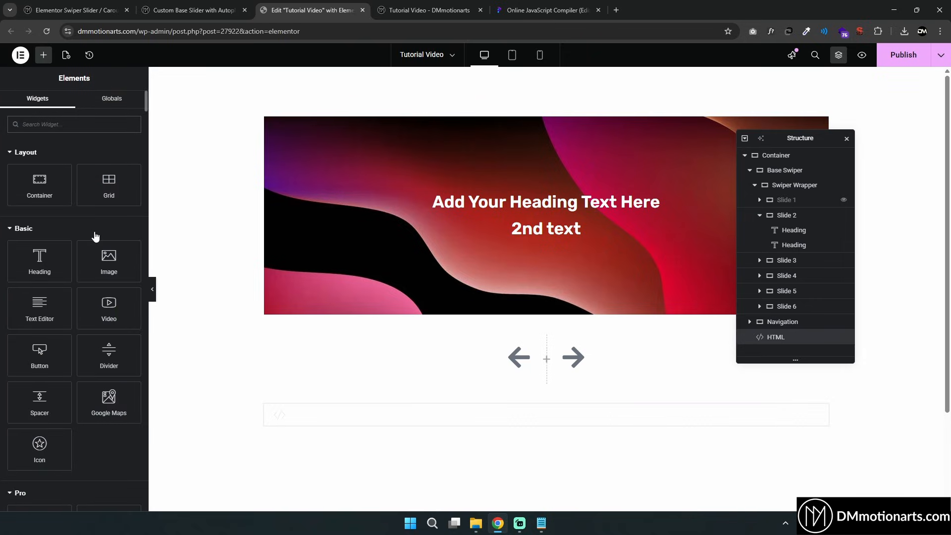
{"action": "left_click", "coordinate": [53, 125]}
{"action": "type", "text": "icon"}
{"action": "left_click_drag", "start_coordinate": [52, 173], "coordinate": [581, 240]}
Set the icon's primary color to #D5F700
{"action": "left_click", "coordinate": [72, 105]}
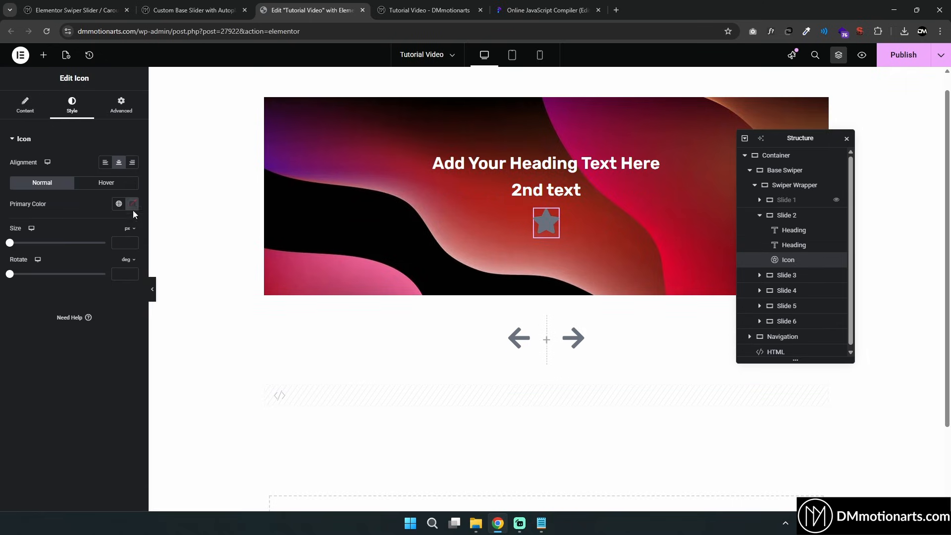
{"action": "left_click", "coordinate": [132, 203]}
{"action": "left_click", "coordinate": [97, 325]}
{"action": "left_click_drag", "start_coordinate": [153, 287], "coordinate": [210, 240]}
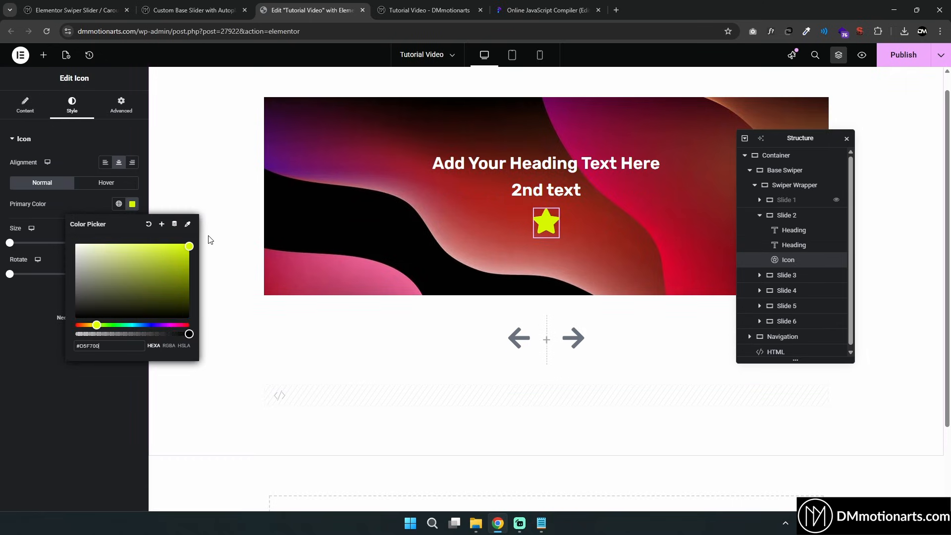
{"action": "left_click", "coordinate": [51, 329]}
Give the icon the CSS class dm-icon and select the class name
{"action": "left_click", "coordinate": [121, 105]}
{"action": "left_click", "coordinate": [117, 419]}
{"action": "type", "text": "dm"}
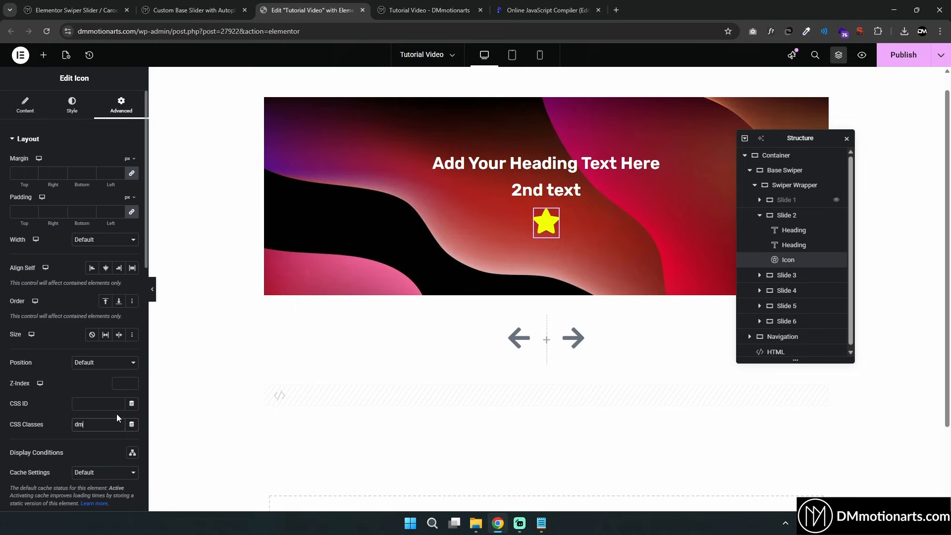
{"action": "type", "text": "-icon"}
{"action": "key", "text": "ctrl+a"}
{"action": "key", "text": "ctrl+c"}
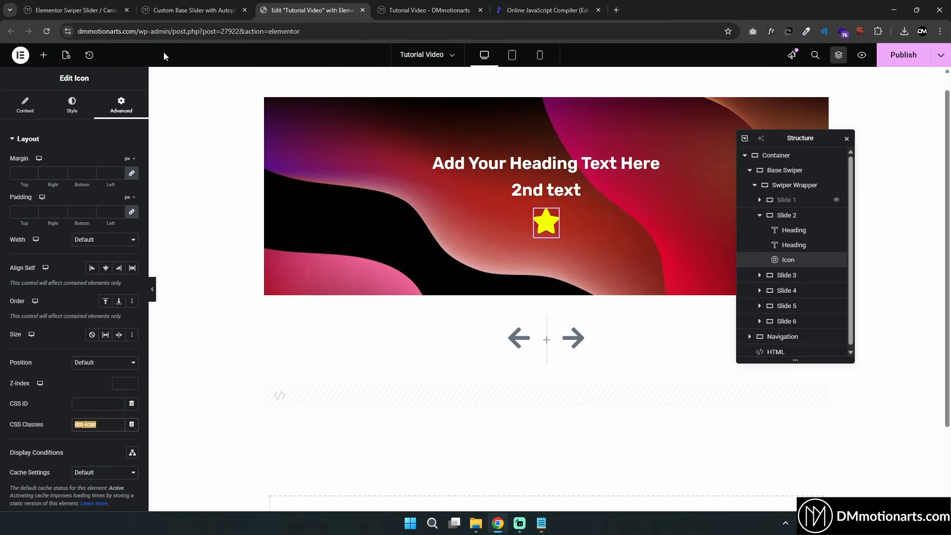
Paste the dm-icon class name into the online compiler's output area as a scratch note
{"action": "left_click", "coordinate": [191, 9]}
{"action": "left_click", "coordinate": [514, 6]}
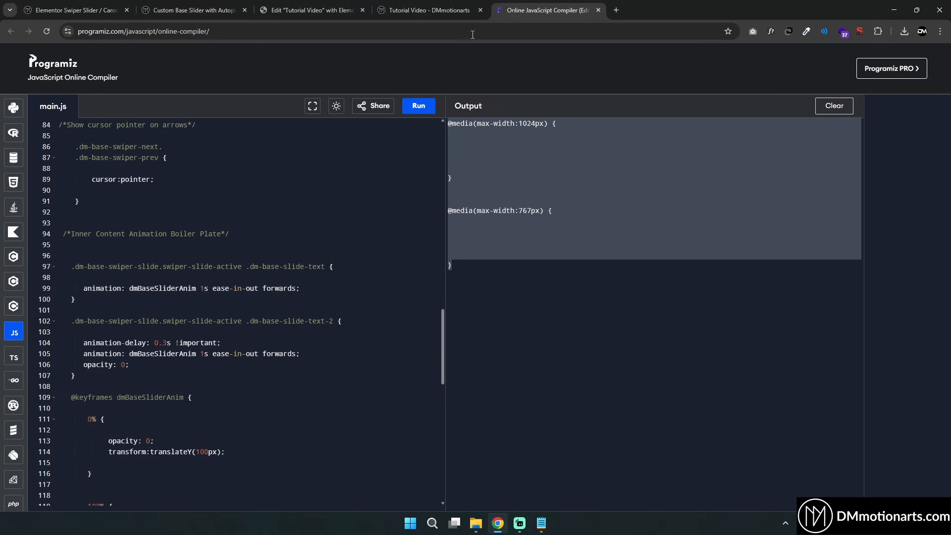
{"action": "left_click", "coordinate": [540, 182]}
{"action": "key", "text": "ctrl+a"}
{"action": "key", "text": "ctrl+v"}
Duplicate the text-2 animation rule directly below the original in the compiler's CSS
{"action": "scroll", "coordinate": [111, 251], "scroll_direction": "down", "scroll_amount": 3}
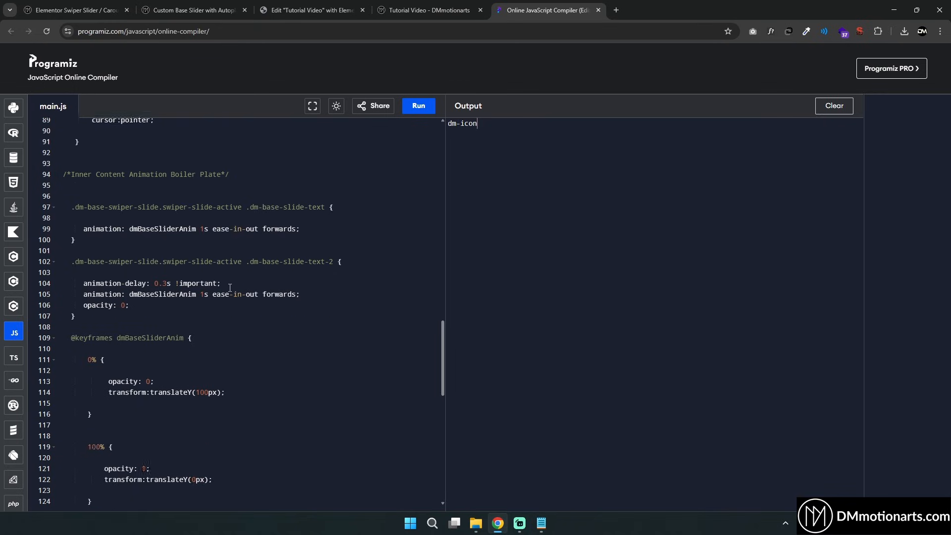
{"action": "scroll", "coordinate": [111, 251], "scroll_direction": "up", "scroll_amount": 2}
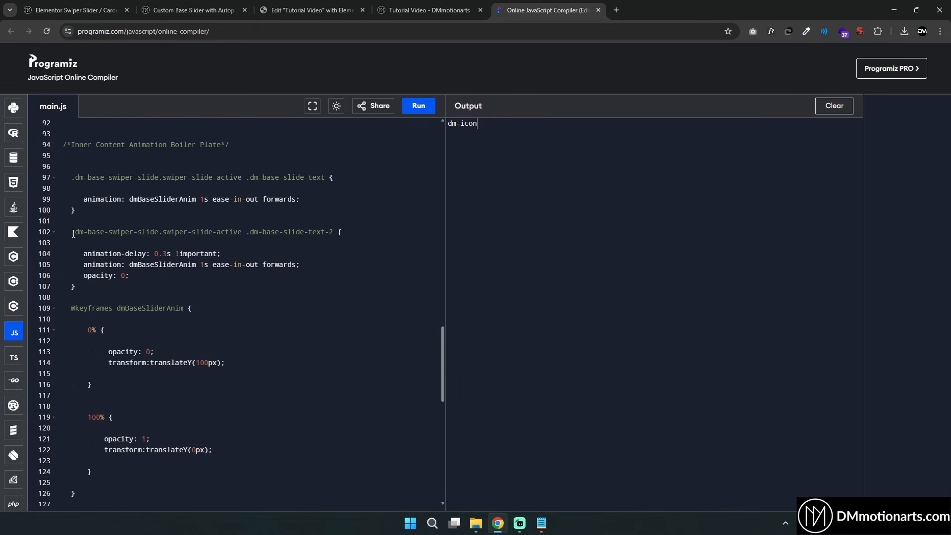
{"action": "left_click_drag", "start_coordinate": [73, 234], "coordinate": [109, 287]}
{"action": "key", "text": "ctrl+c"}
{"action": "left_click", "coordinate": [125, 289]}
{"action": "key", "text": "Return"}
{"action": "key", "text": "Return"}
{"action": "key", "text": "ctrl+v"}
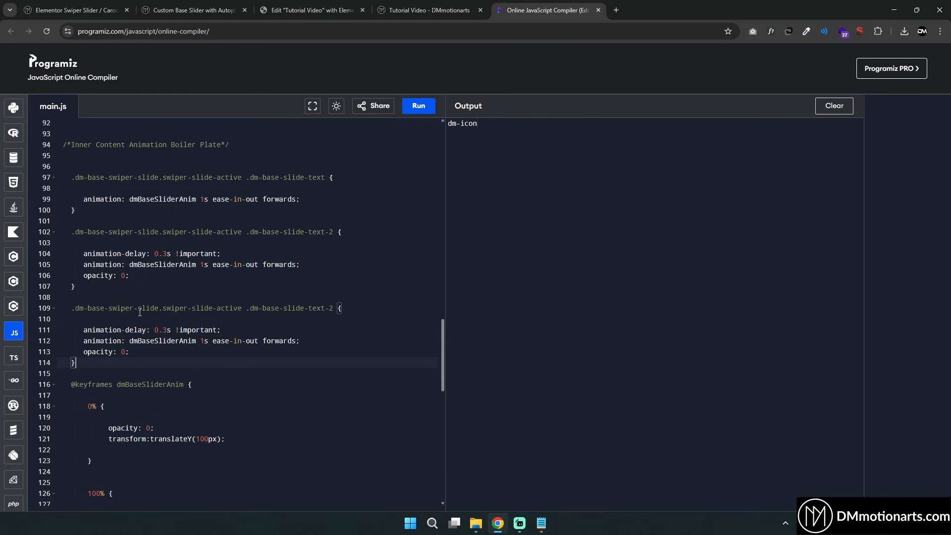
Change the duplicated rule's target class to .dm-icon
{"action": "left_click_drag", "start_coordinate": [169, 309], "coordinate": [242, 308]}
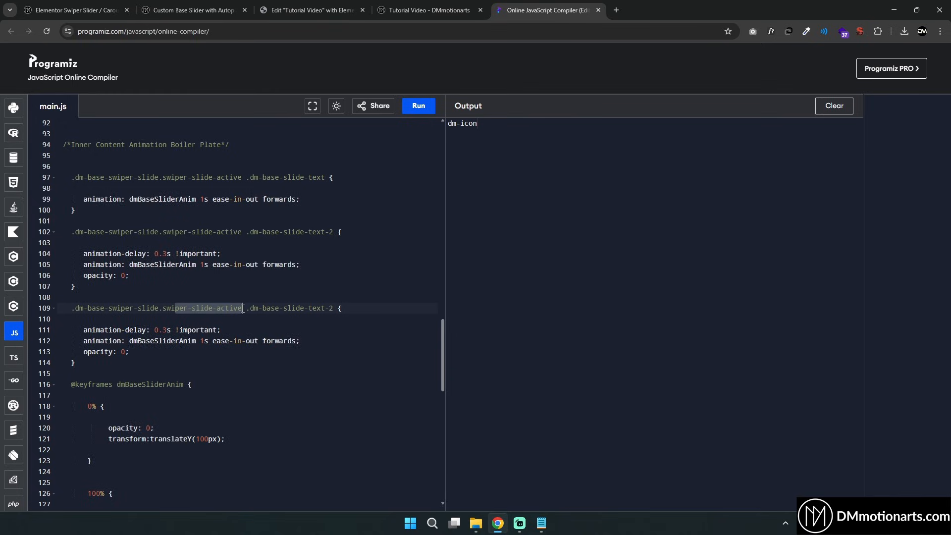
{"action": "left_click", "coordinate": [271, 308]}
{"action": "left_click_drag", "start_coordinate": [447, 123], "coordinate": [485, 123]}
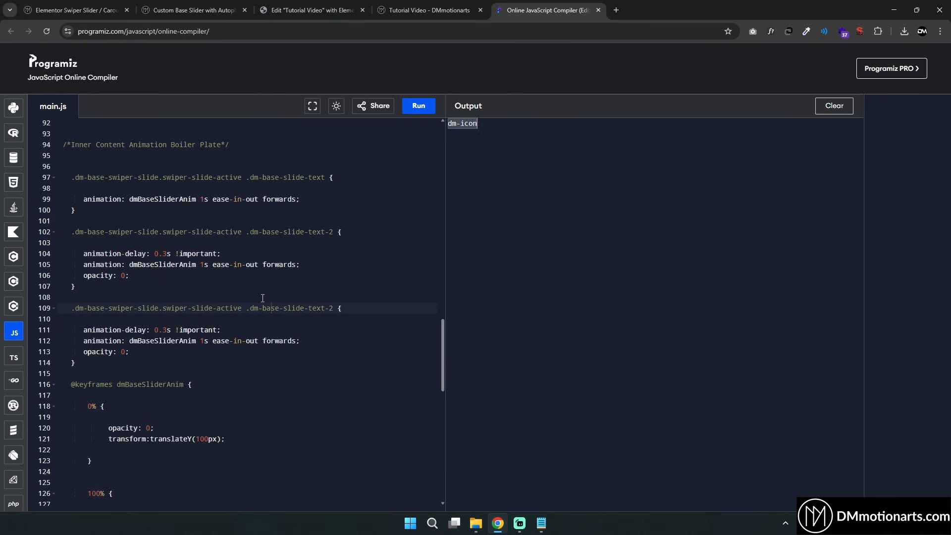
{"action": "mouse_move", "coordinate": [254, 310]}
{"action": "left_mouse_down"}
{"action": "mouse_move", "coordinate": [313, 309]}
{"action": "mouse_move", "coordinate": [253, 308]}
{"action": "left_mouse_up"}
{"action": "left_click", "coordinate": [297, 308]}
{"action": "key", "text": "ctrl+v"}
Set the icon rule's animation delay to 0.5s
{"action": "scroll", "coordinate": [232, 322], "scroll_direction": "down", "scroll_amount": 1}
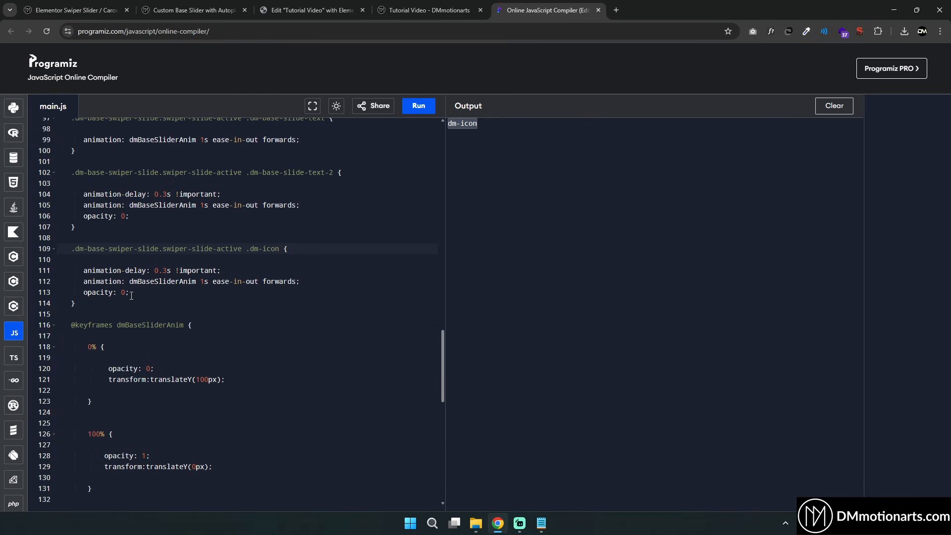
{"action": "key", "text": "BackSpace"}
{"action": "type", "text": "5"}
{"action": "scroll", "coordinate": [140, 288], "scroll_direction": "up", "scroll_amount": 1}
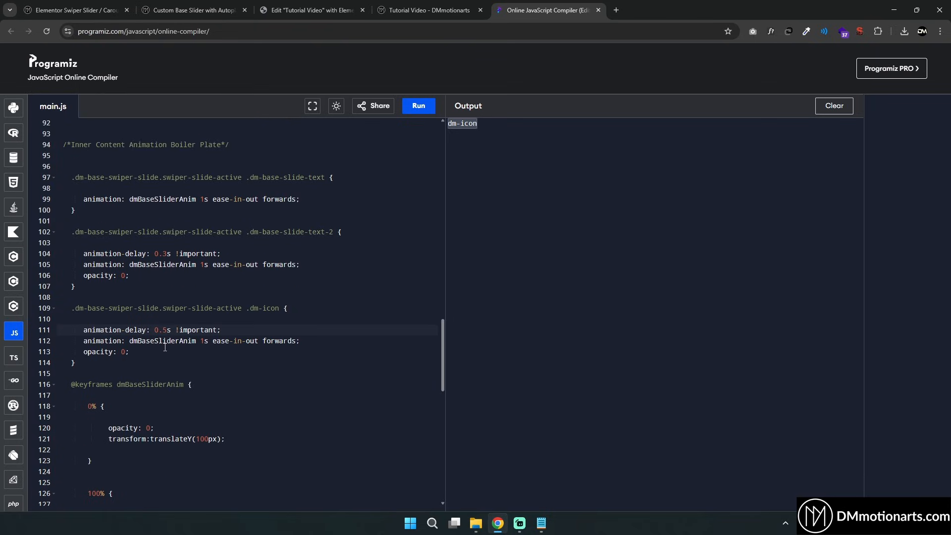
{"action": "left_click", "coordinate": [112, 364]}
{"action": "key", "text": "Return"}
{"action": "key", "text": "Return"}
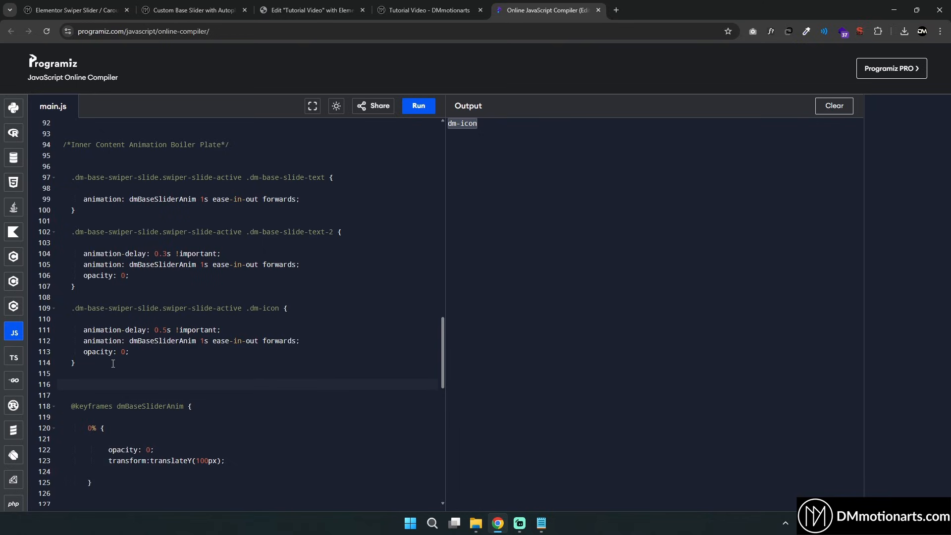
{"action": "type", "text": "@keyframes dmIconAnim {"}
{"action": "key", "text": "Return"}
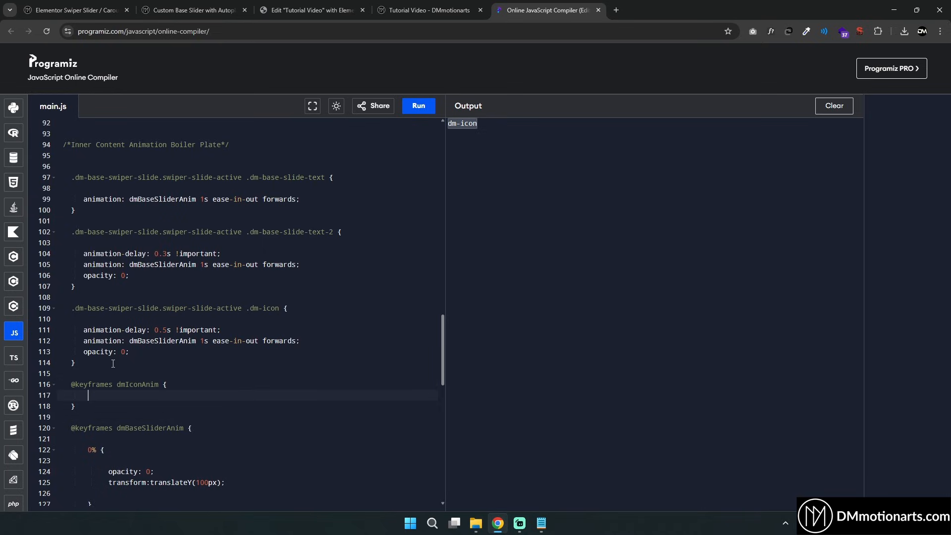
{"action": "key", "text": "Return"}
{"action": "key", "text": "Return"}
{"action": "key", "text": "Return"}
Add empty 0% and 100% keyframe blocks inside dmIconAnim
{"action": "scroll", "coordinate": [95, 289], "scroll_direction": "down", "scroll_amount": 3}
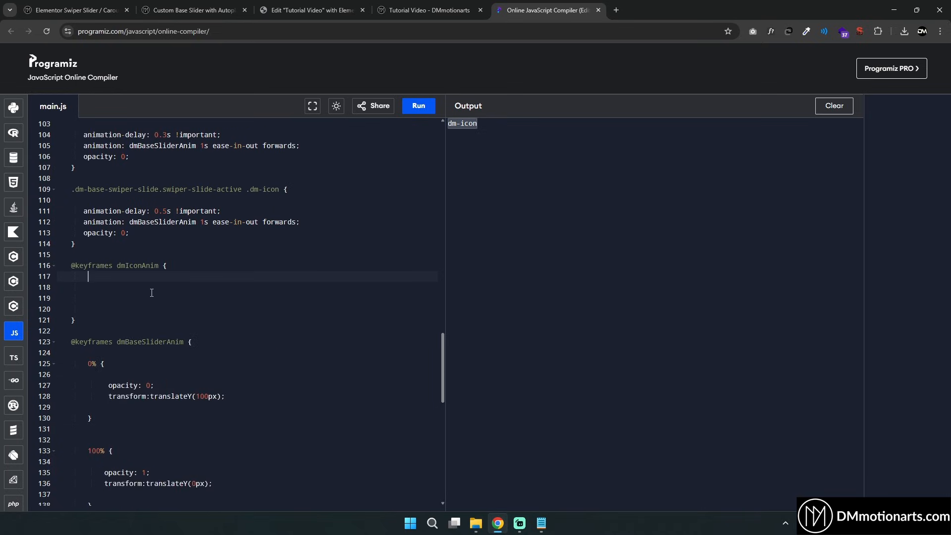
{"action": "key", "text": "Return"}
{"action": "type", "text": "0$"}
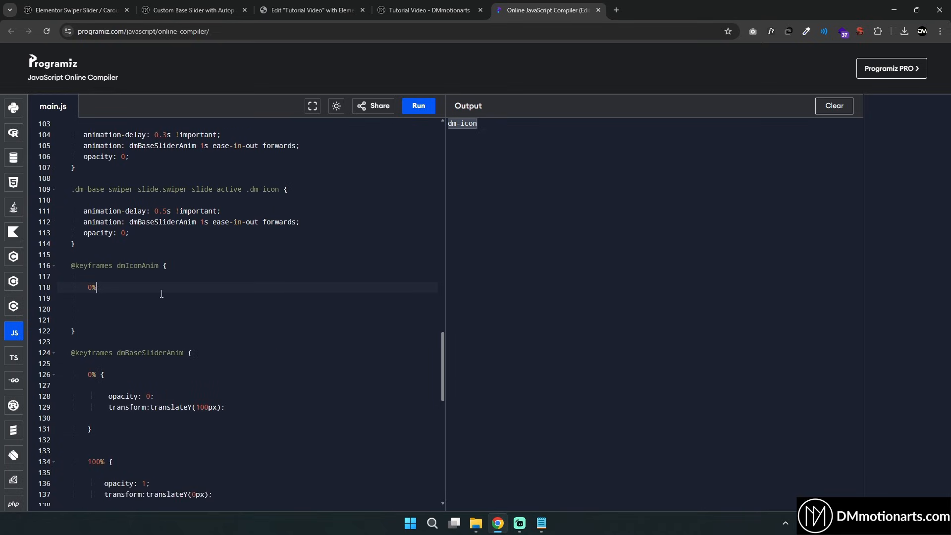
{"action": "type", "text": " {"}
{"action": "key", "text": "Return"}
{"action": "key", "text": "Return"}
{"action": "key", "text": "Down"}
{"action": "key", "text": "Return"}
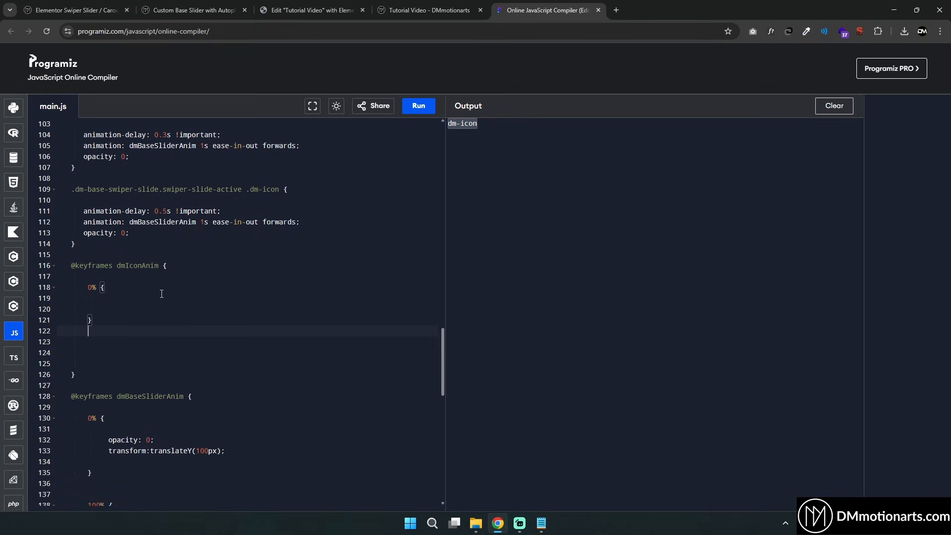
{"action": "type", "text": "\\"}
{"action": "key", "text": "Return"}
{"action": "key", "text": "BackSpace"}
{"action": "key", "text": "BackSpace"}
{"action": "key", "text": "Return"}
{"action": "key", "text": "Return"}
{"action": "type", "text": "1"}
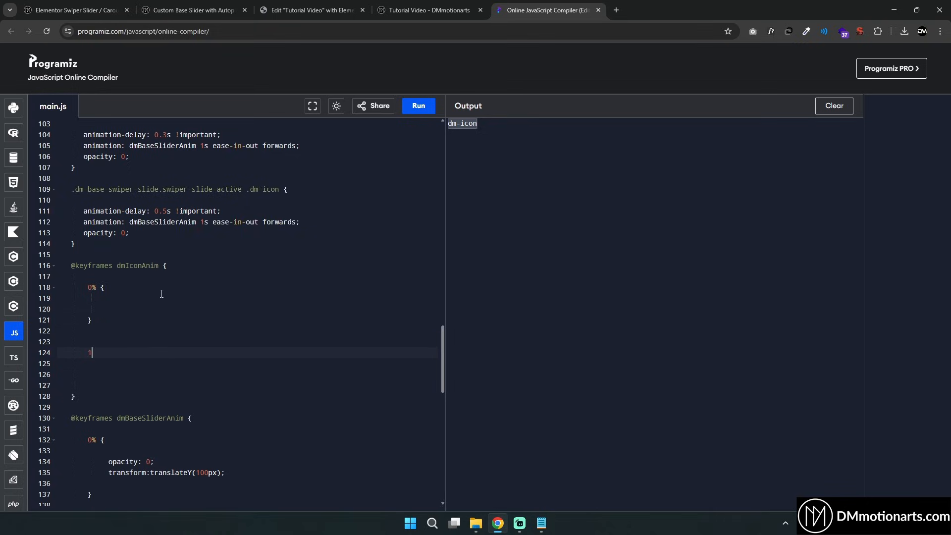
{"action": "type", "text": "00% {"}
{"action": "key", "text": "Return"}
{"action": "key", "text": "Return"}
{"action": "key", "text": "Return"}
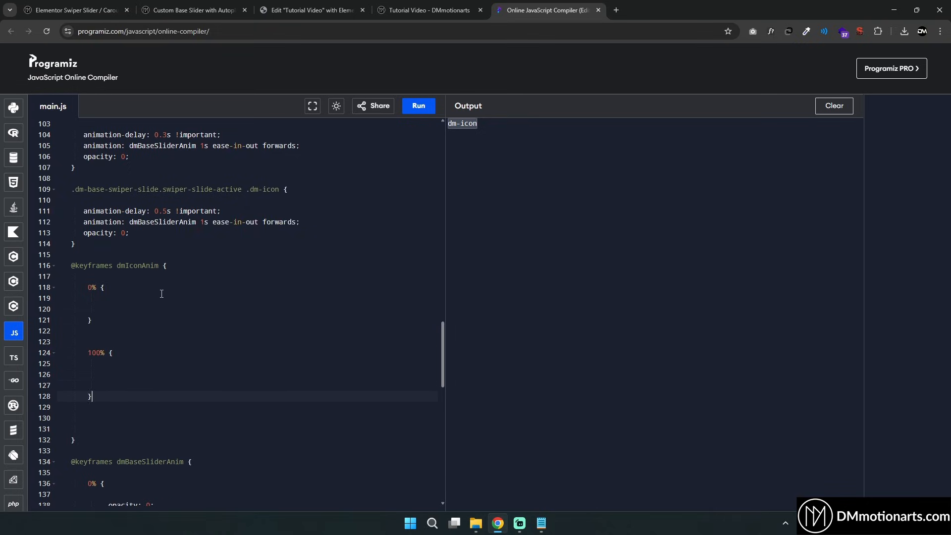
{"action": "key", "text": "Delete"}
{"action": "key", "text": "Delete"}
Set scale to 0.5 in the 0% keyframe and 2 in the 100% keyframe
{"action": "left_click", "coordinate": [145, 300]}
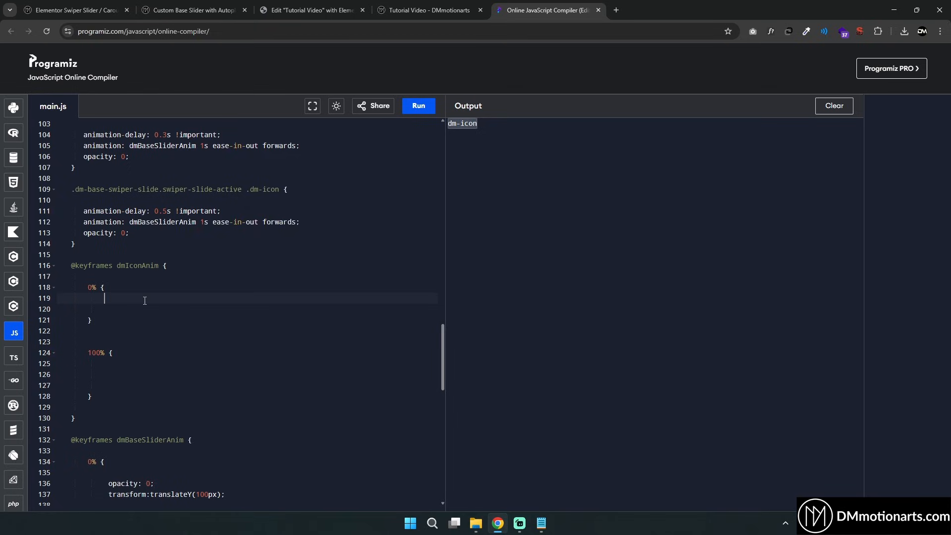
{"action": "key", "text": "Return"}
{"action": "type", "text": "scal"}
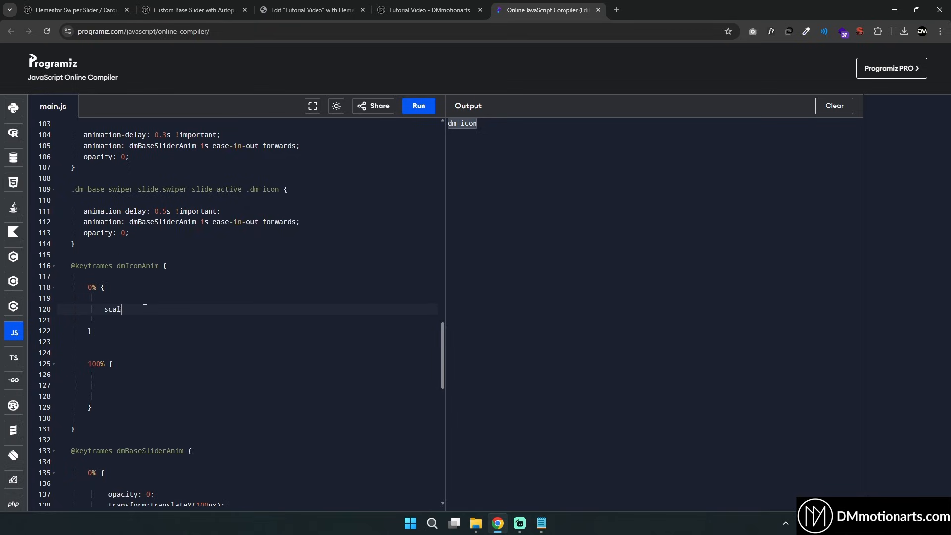
{"action": "type", "text": "e:0.5;"}
{"action": "key", "text": "Return"}
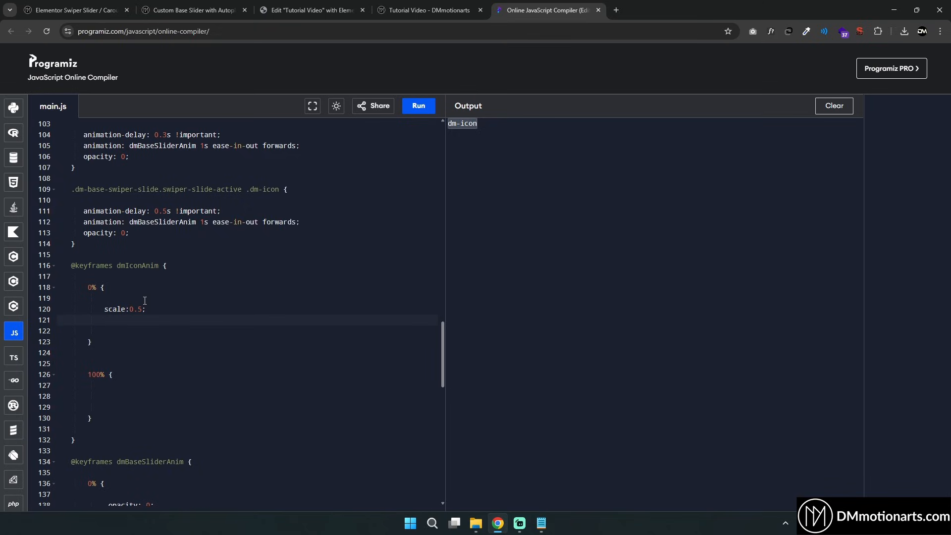
{"action": "type", "text": "scale:2;"}
Switch the active icon rule's animation to dmIconAnim with a 3s duration
{"action": "left_click_drag", "start_coordinate": [76, 439], "coordinate": [72, 189]}
{"action": "right_click", "coordinate": [115, 205]}
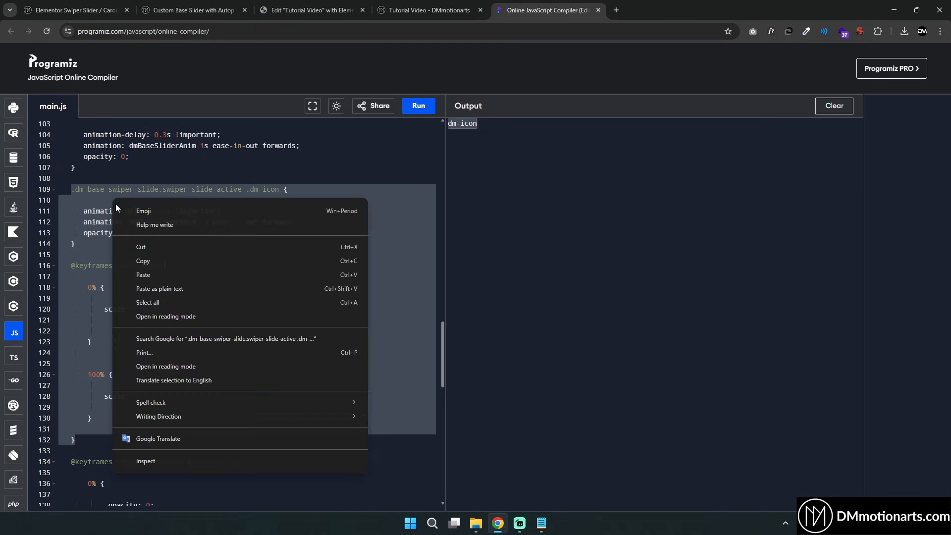
{"action": "left_click", "coordinate": [83, 265]}
{"action": "double_click", "coordinate": [135, 266]}
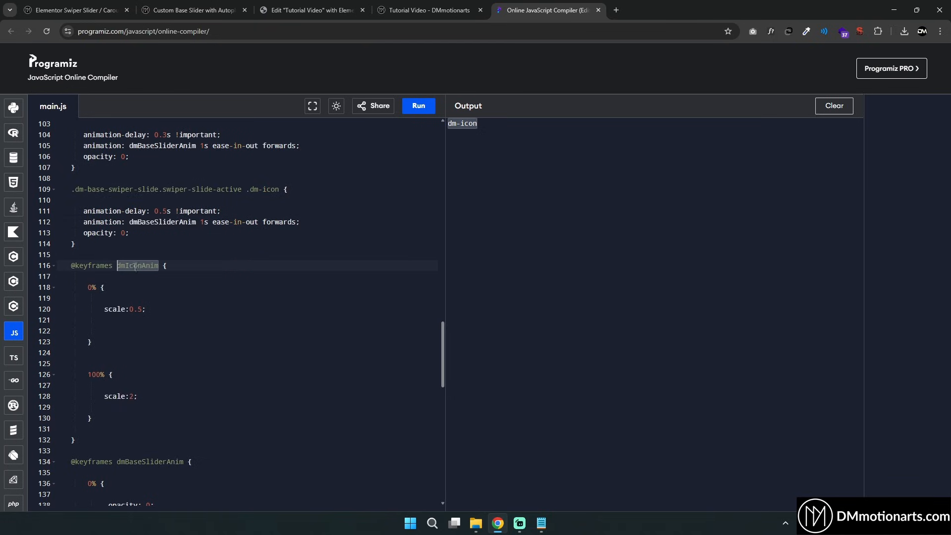
{"action": "double_click", "coordinate": [154, 222]}
{"action": "key", "text": "ctrl+v"}
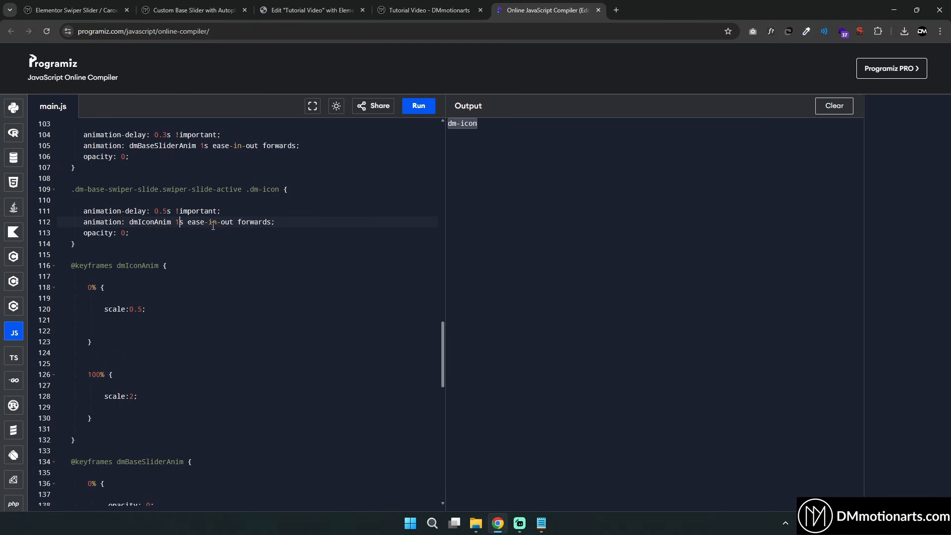
{"action": "key", "text": "BackSpace"}
{"action": "type", "text": "3"}
Add a separate .dm-icon rule with opacity:0 above the active icon rule
{"action": "double_click", "coordinate": [179, 222]}
{"action": "left_click", "coordinate": [200, 223]}
{"action": "left_click_drag", "start_coordinate": [73, 191], "coordinate": [166, 433]}
{"action": "left_click", "coordinate": [139, 212]}
{"action": "left_click", "coordinate": [140, 277]}
{"action": "left_click_drag", "start_coordinate": [84, 233], "coordinate": [144, 233]}
{"action": "left_click", "coordinate": [150, 234]}
{"action": "left_click_drag", "start_coordinate": [164, 190], "coordinate": [242, 190]}
{"action": "left_click", "coordinate": [155, 179]}
{"action": "key", "text": "Return"}
{"action": "key", "text": "Return"}
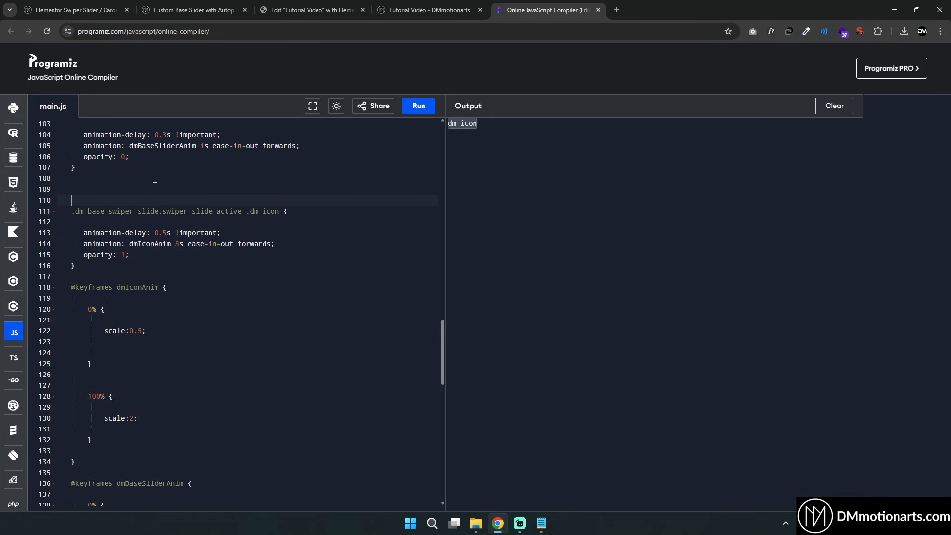
{"action": "type", "text": ".dm-icon {"}
{"action": "key", "text": "Return"}
{"action": "key", "text": "Return"}
{"action": "type", "text": "opacity:0"}
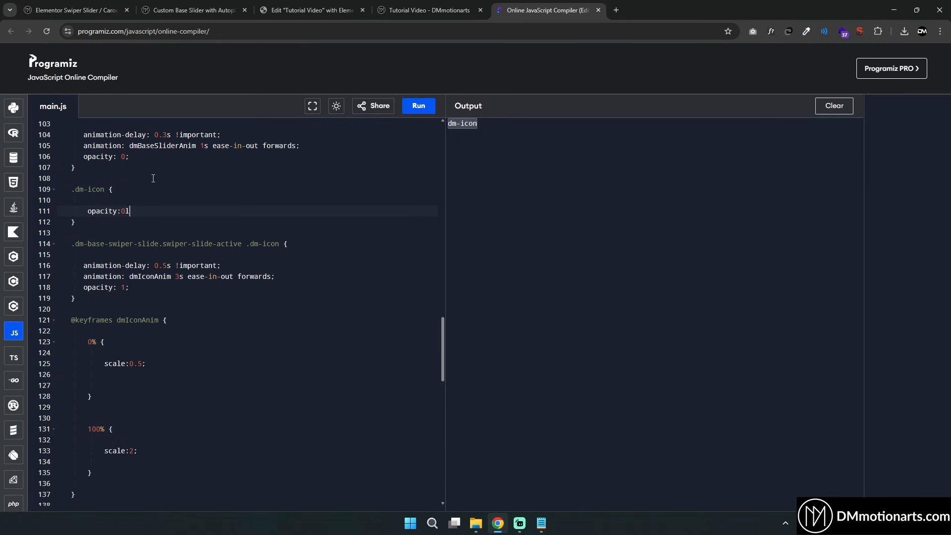
{"action": "type", "text": ";"}
Remove the .dm-icon rule and keep the active icon rule's opacity at 0
{"action": "scroll", "coordinate": [339, 299], "scroll_direction": "down", "scroll_amount": 1}
{"action": "left_click_drag", "start_coordinate": [158, 214], "coordinate": [242, 213]}
{"action": "left_click_drag", "start_coordinate": [84, 257], "coordinate": [131, 254]}
{"action": "left_click_drag", "start_coordinate": [63, 192], "coordinate": [71, 160]}
{"action": "key", "text": "BackSpace"}
{"action": "key", "text": "BackSpace"}
{"action": "key", "text": "BackSpace"}
{"action": "key", "text": "BackSpace"}
{"action": "key", "text": "BackSpace"}
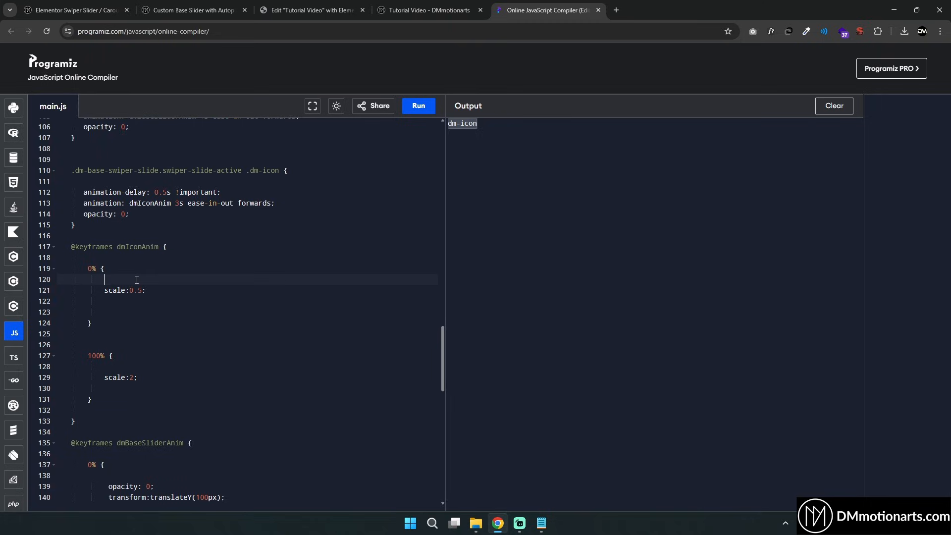
Add opacity 0 to the 0% keyframe and opacity 1 to the 100% keyframe of dmIconAnim
{"action": "key", "text": "Return"}
{"action": "type", "text": "opacity:0;"}
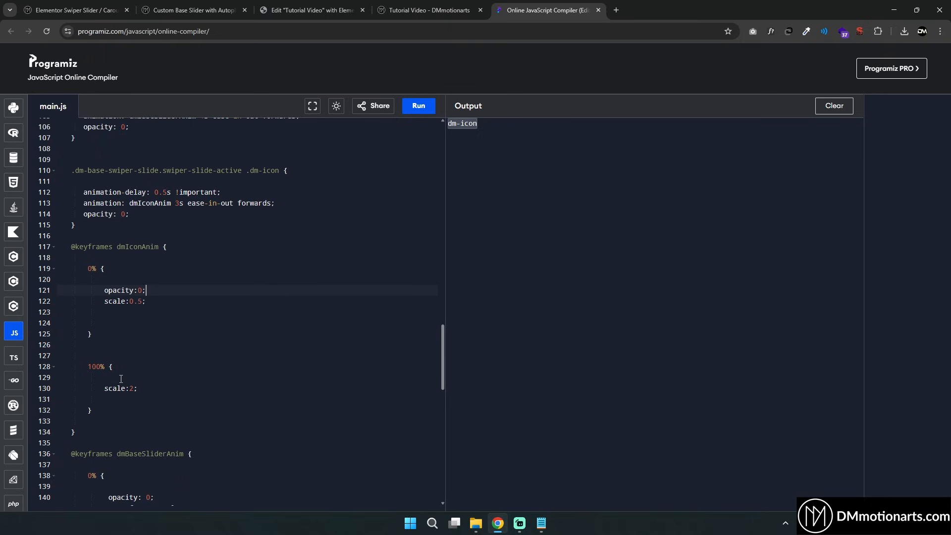
{"action": "key", "text": "Return"}
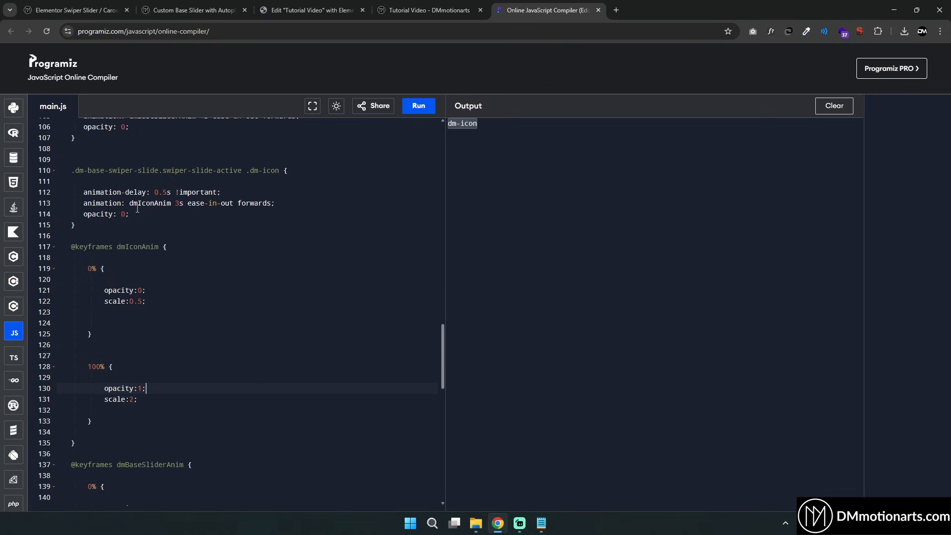
Copy the active icon rule and dmIconAnim keyframes into the Elementor HTML code before the closing style tag
{"action": "left_click", "coordinate": [148, 399]}
{"action": "left_click_drag", "start_coordinate": [92, 444], "coordinate": [143, 438]}
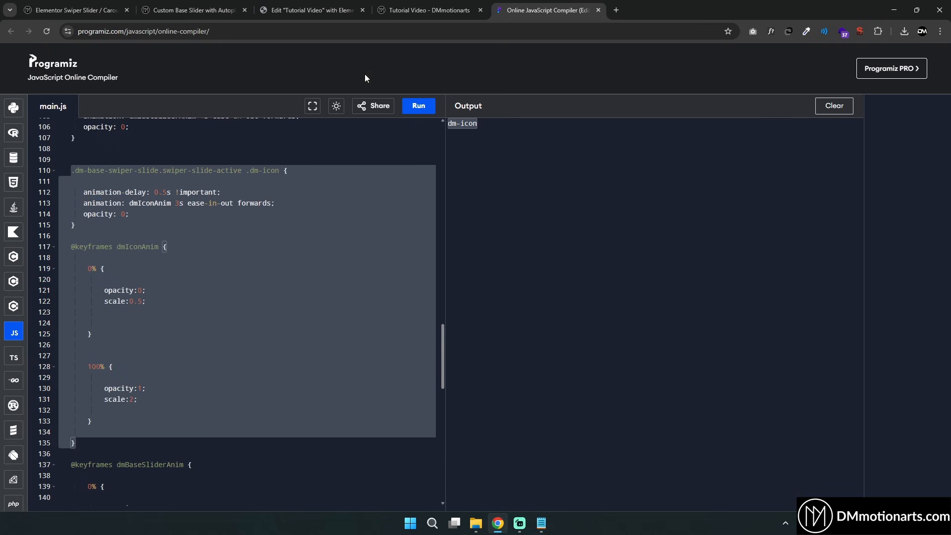
{"action": "left_click", "coordinate": [309, 10]}
{"action": "left_click", "coordinate": [520, 395]}
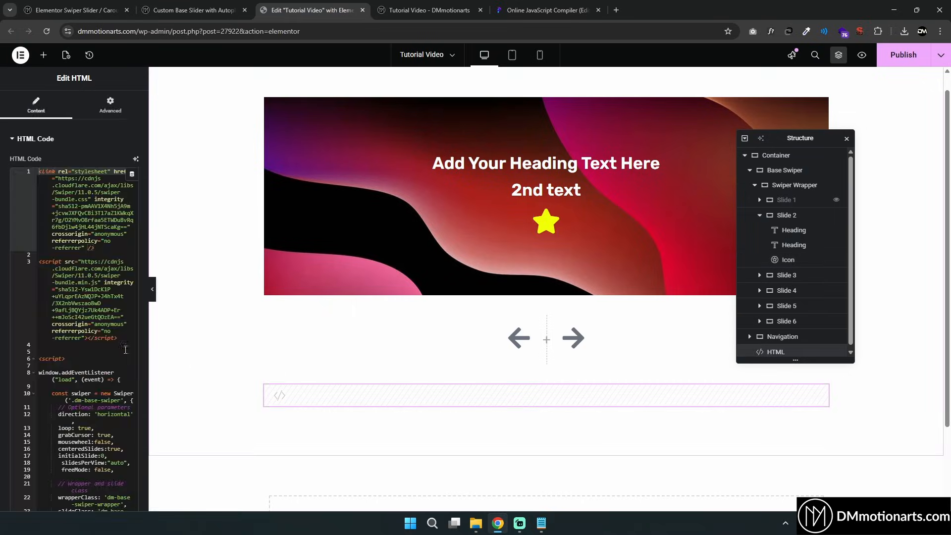
{"action": "scroll", "coordinate": [126, 350], "scroll_direction": "down", "scroll_amount": 20}
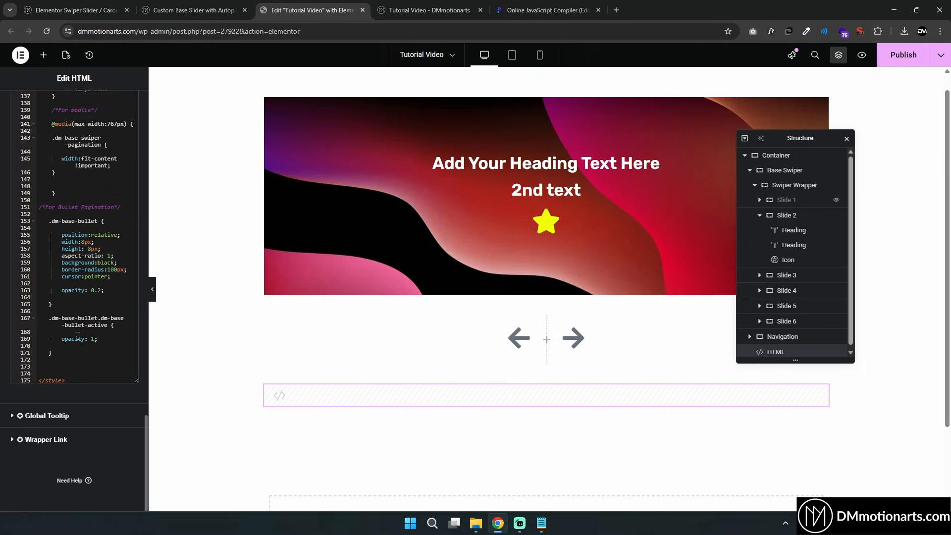
{"action": "left_click", "coordinate": [79, 366]}
{"action": "key", "text": "ctrl+v"}
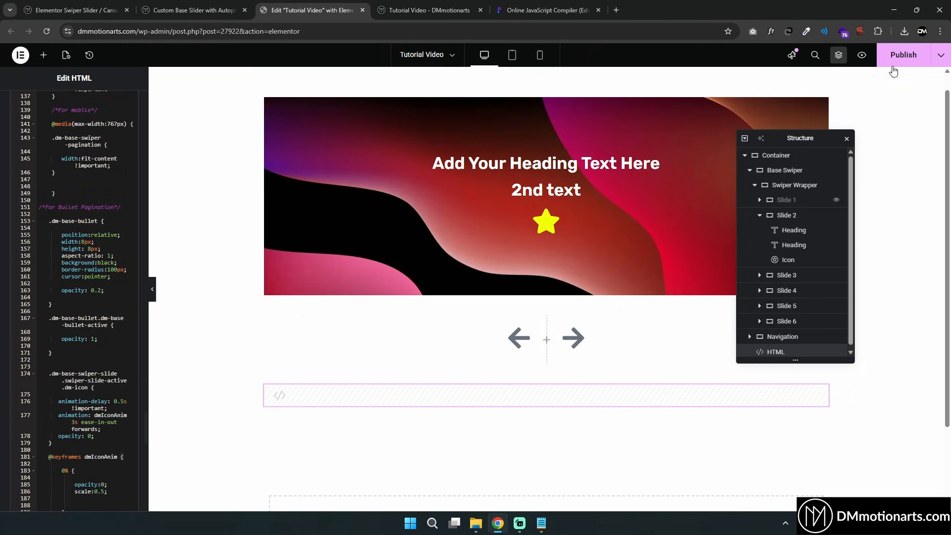
Publish the page and check the icon animation in the preview tab against the pasted code
{"action": "left_click", "coordinate": [896, 55]}
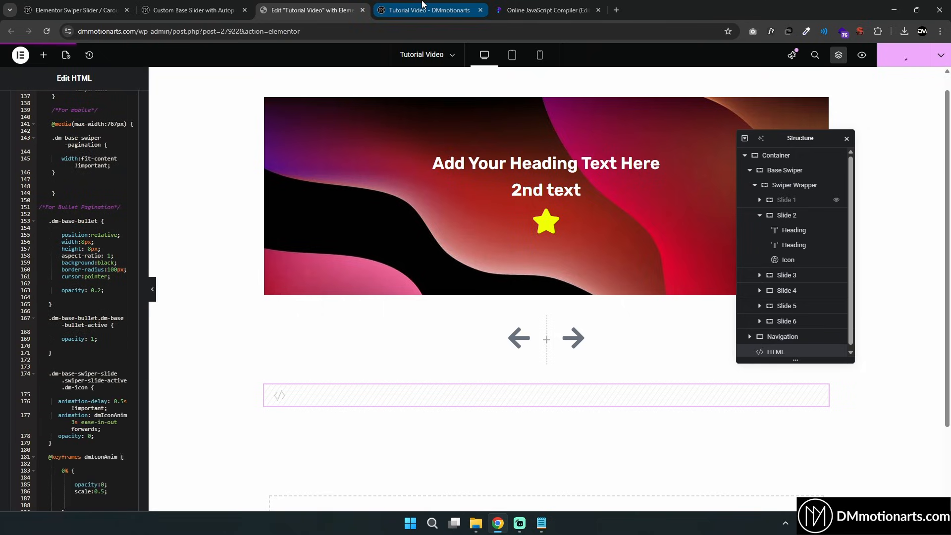
{"action": "left_click", "coordinate": [424, 6]}
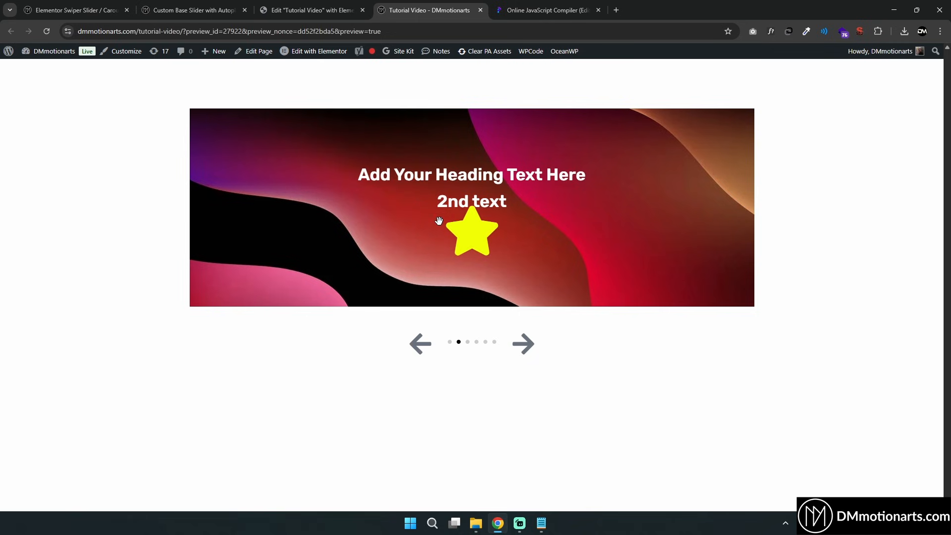
{"action": "left_click", "coordinate": [311, 10]}
{"action": "scroll", "coordinate": [75, 248], "scroll_direction": "down", "scroll_amount": 10}
{"action": "left_click", "coordinate": [109, 325]}
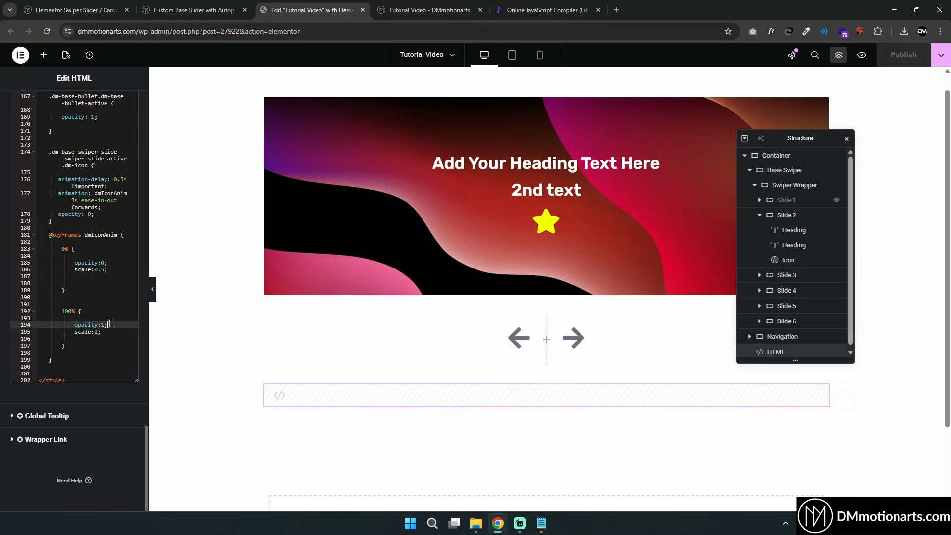
{"action": "left_click", "coordinate": [416, 10]}
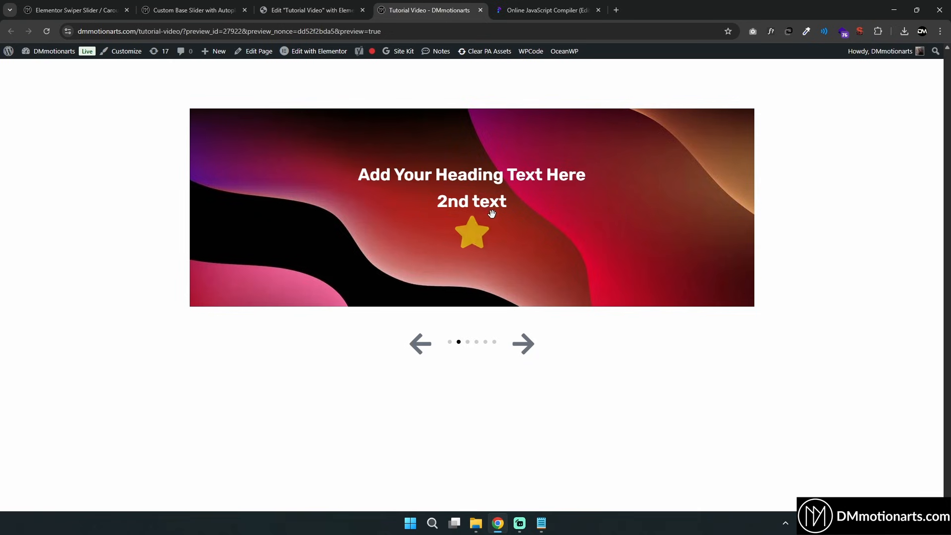
{"action": "left_click", "coordinate": [316, 9]}
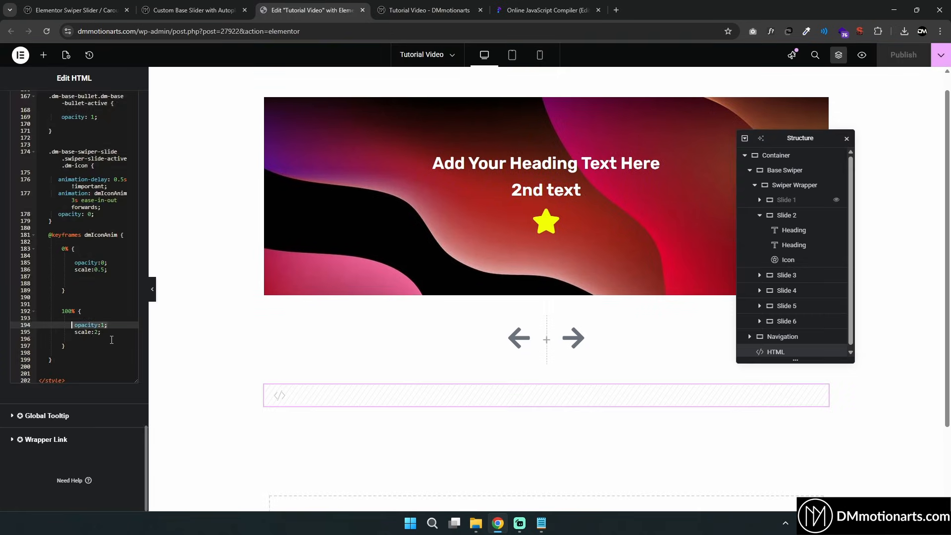
Add a 1% keyframe with opacity: 1 after the 0% keyframe in dmIconAnim
{"action": "left_click", "coordinate": [81, 292]}
{"action": "key", "text": "Return"}
{"action": "key", "text": "Return"}
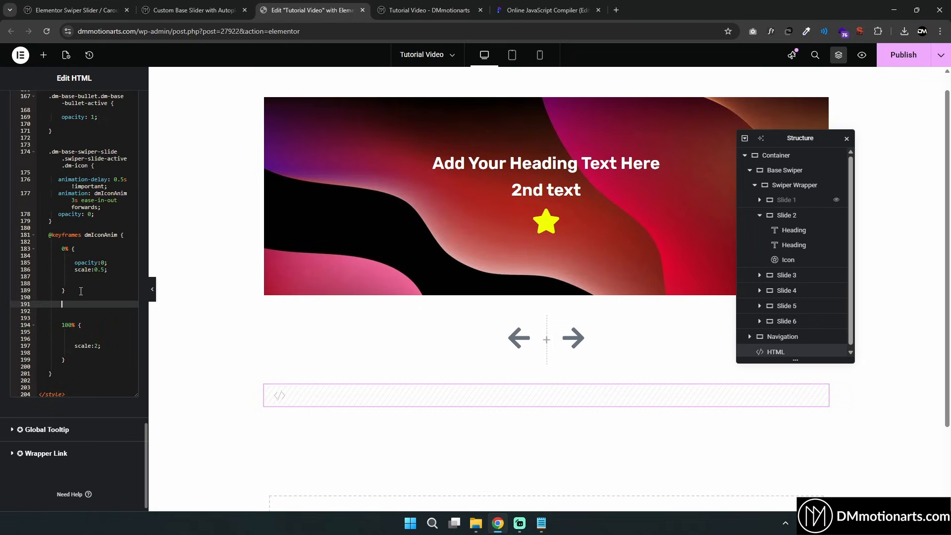
{"action": "type", "text": "1% {"}
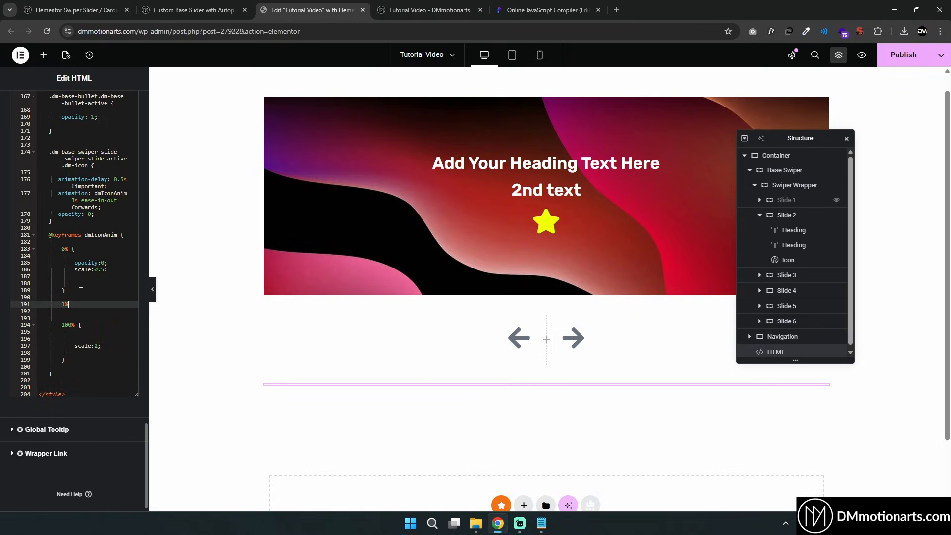
{"action": "key", "text": "Return"}
{"action": "key", "text": "Return"}
{"action": "key", "text": "Return"}
{"action": "type", "text": "opacity: 1;"}
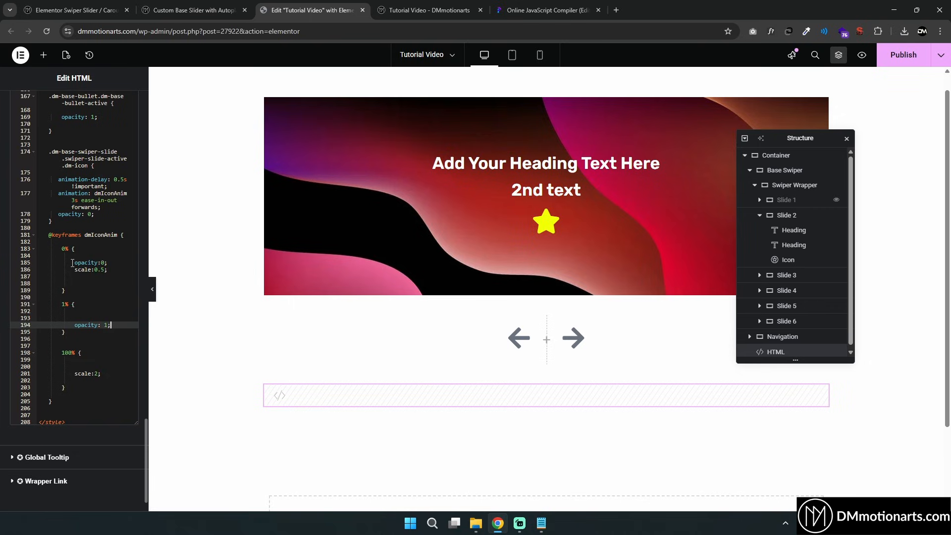
Review the dmIconAnim keyframes and swipe the slider in the preview tab
{"action": "left_click_drag", "start_coordinate": [60, 250], "coordinate": [95, 291]}
{"action": "left_click", "coordinate": [73, 311]}
{"action": "left_click_drag", "start_coordinate": [91, 325], "coordinate": [113, 326]}
{"action": "left_click_drag", "start_coordinate": [66, 351], "coordinate": [66, 388]}
{"action": "left_click", "coordinate": [66, 387]}
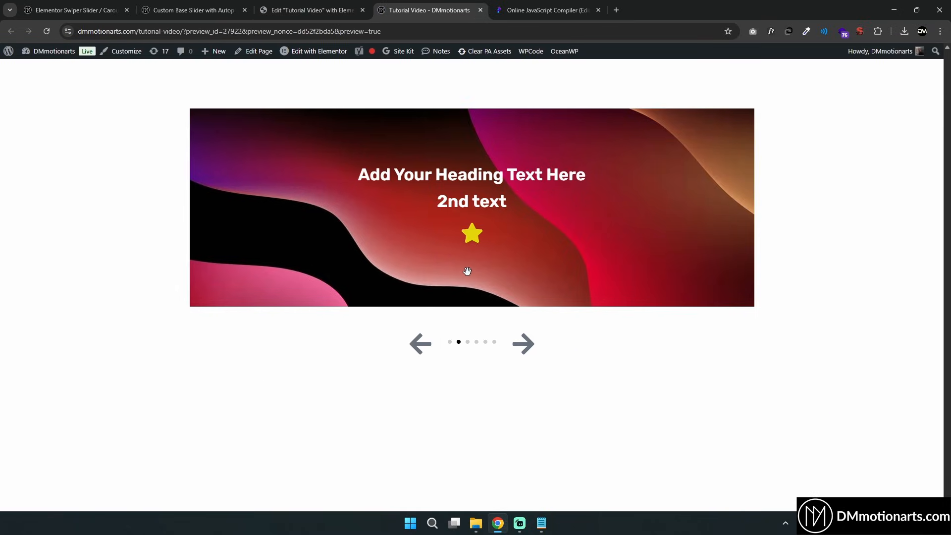
{"action": "mouse_move", "coordinate": [485, 276]}
{"action": "left_mouse_down"}
{"action": "mouse_move", "coordinate": [364, 270]}
{"action": "mouse_move", "coordinate": [495, 266]}
{"action": "left_mouse_up"}
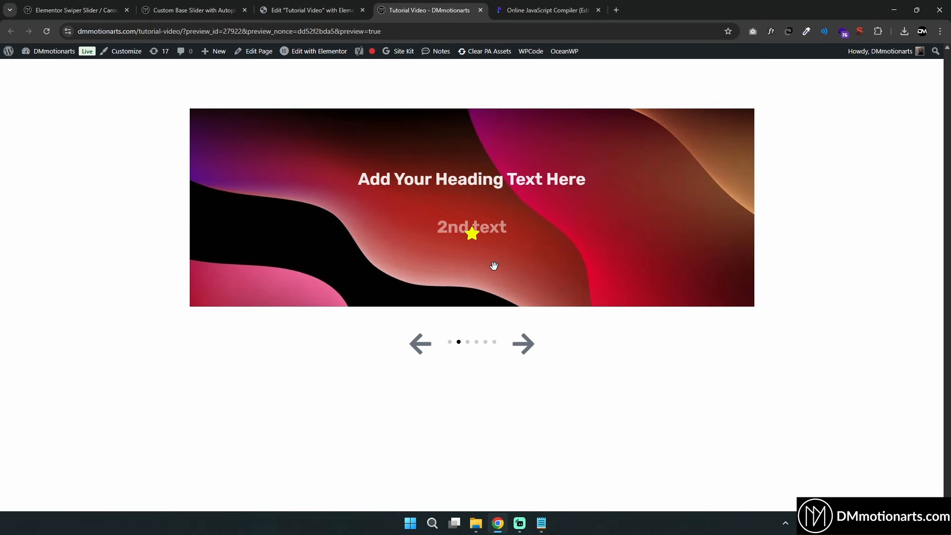
{"action": "left_click", "coordinate": [308, 9]}
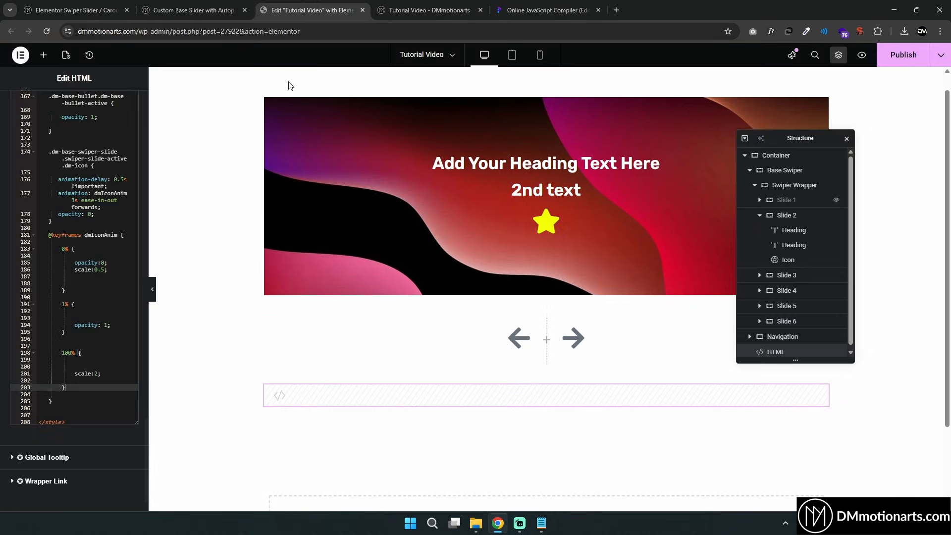
Add opacity: 1 to the 100% keyframe and preview the page
{"action": "left_click", "coordinate": [98, 367]}
{"action": "type", "text": "opacity: 1;"}
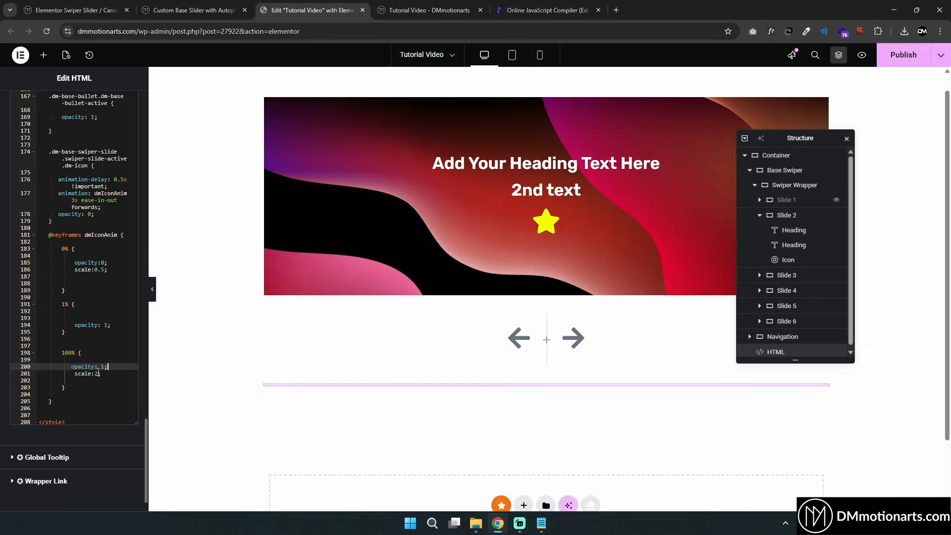
{"action": "left_click", "coordinate": [866, 53]}
{"action": "left_click", "coordinate": [521, 343]}
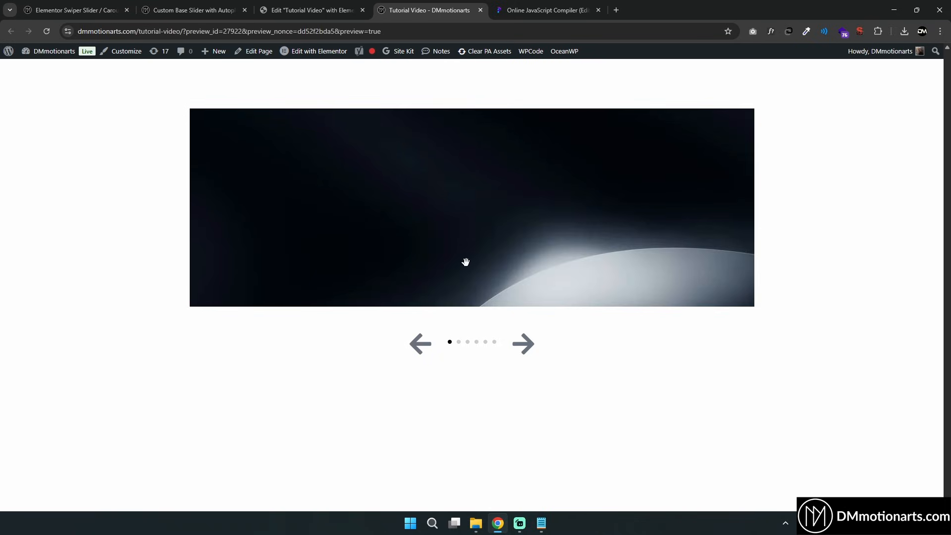
Copy the autoplay code snippet from the tutorial page's Adding Autoplay to Slider section
{"action": "left_click", "coordinate": [209, 3]}
{"action": "scroll", "coordinate": [115, 102], "scroll_direction": "down", "scroll_amount": 10}
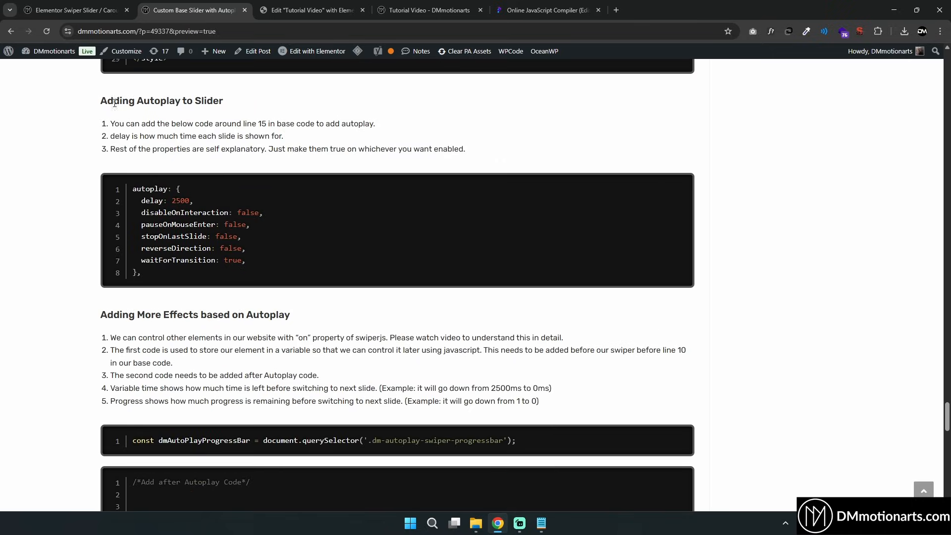
{"action": "left_click", "coordinate": [674, 183]}
{"action": "left_click", "coordinate": [313, 4]}
{"action": "left_click", "coordinate": [544, 10]}
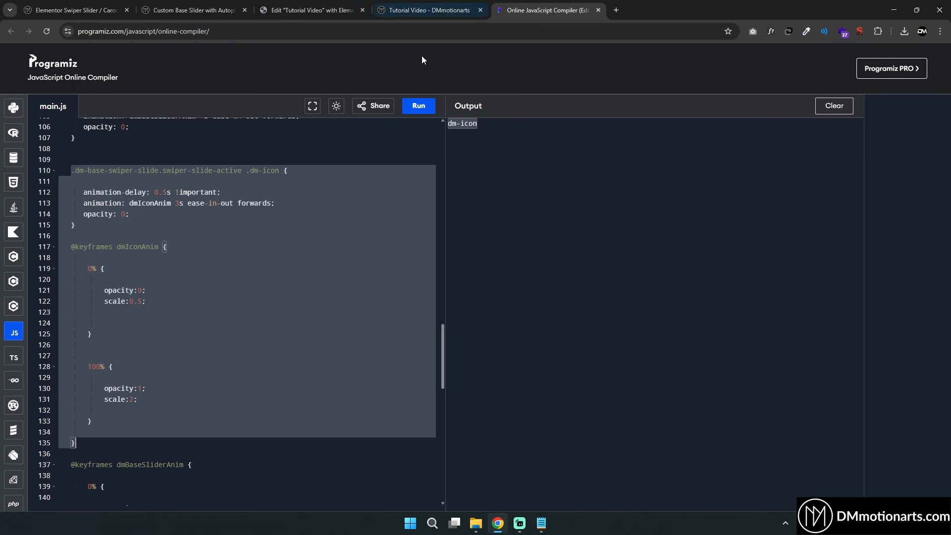
Paste the autoplay settings into the Swiper options after freeMode in the HTML code and save
{"action": "scroll", "coordinate": [159, 294], "scroll_direction": "up", "scroll_amount": 5}
{"action": "scroll", "coordinate": [159, 295], "scroll_direction": "up", "scroll_amount": 15}
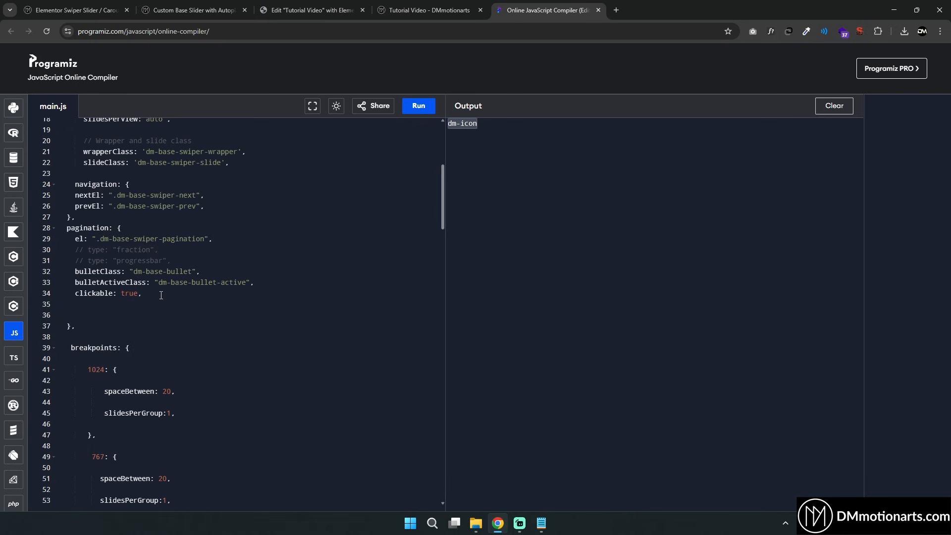
{"action": "scroll", "coordinate": [123, 315], "scroll_direction": "up", "scroll_amount": 4}
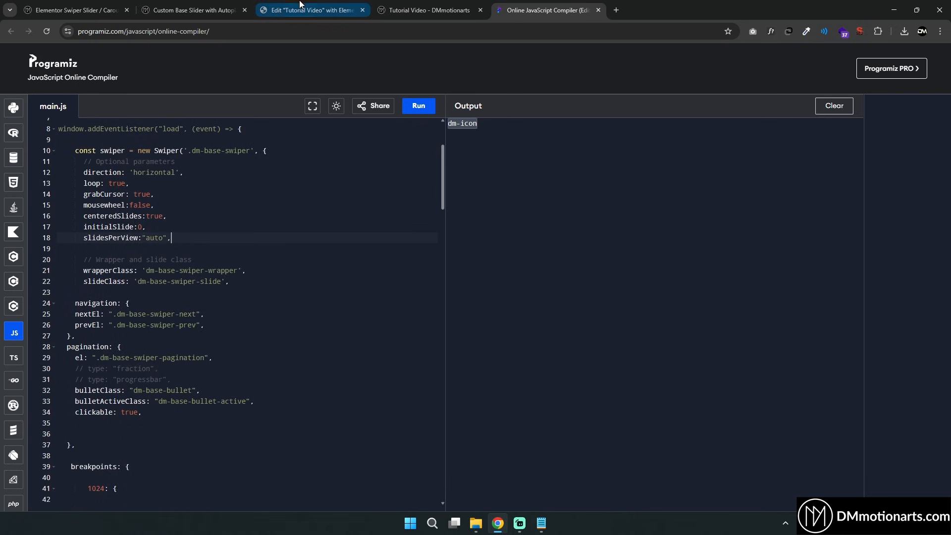
{"action": "left_click", "coordinate": [312, 10]}
{"action": "left_click", "coordinate": [121, 272]}
{"action": "key", "text": "Return"}
{"action": "key", "text": "Return"}
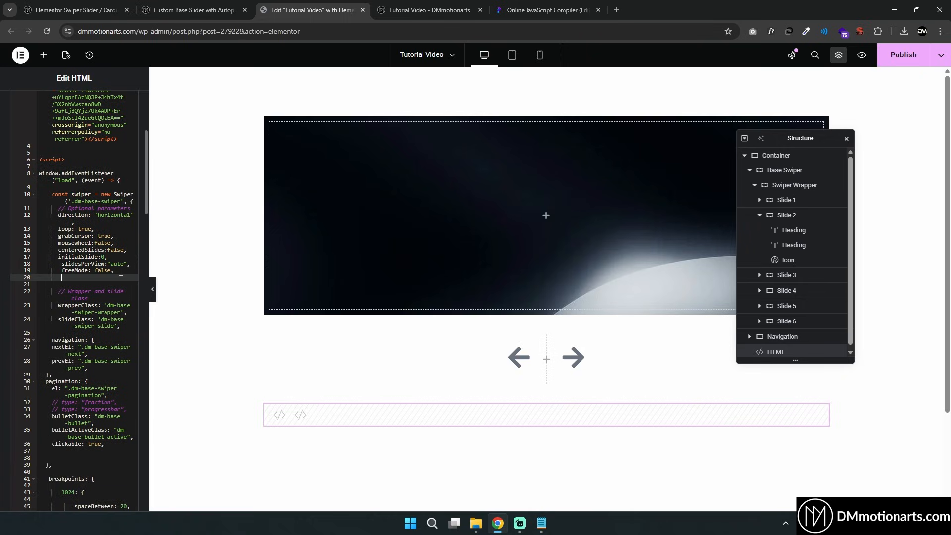
{"action": "key", "text": "ctrl+v"}
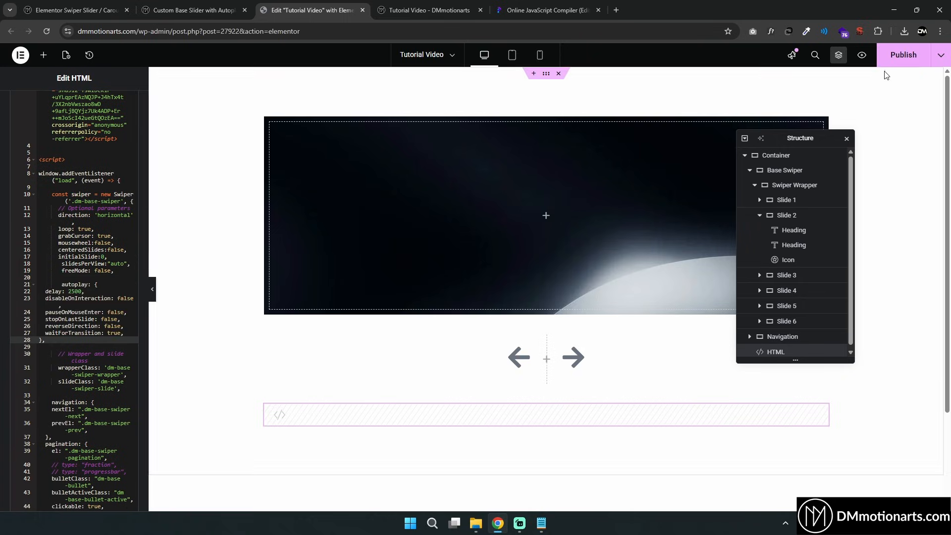
{"action": "key", "text": "ctrl+s"}
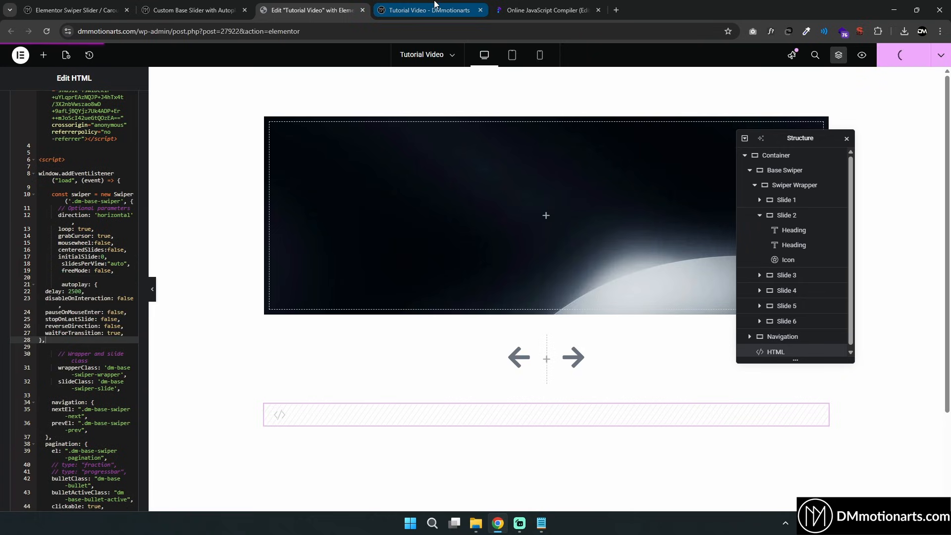
Paste the autoplay settings into the compiler copy after slidesPerView
{"action": "left_click", "coordinate": [435, 5]}
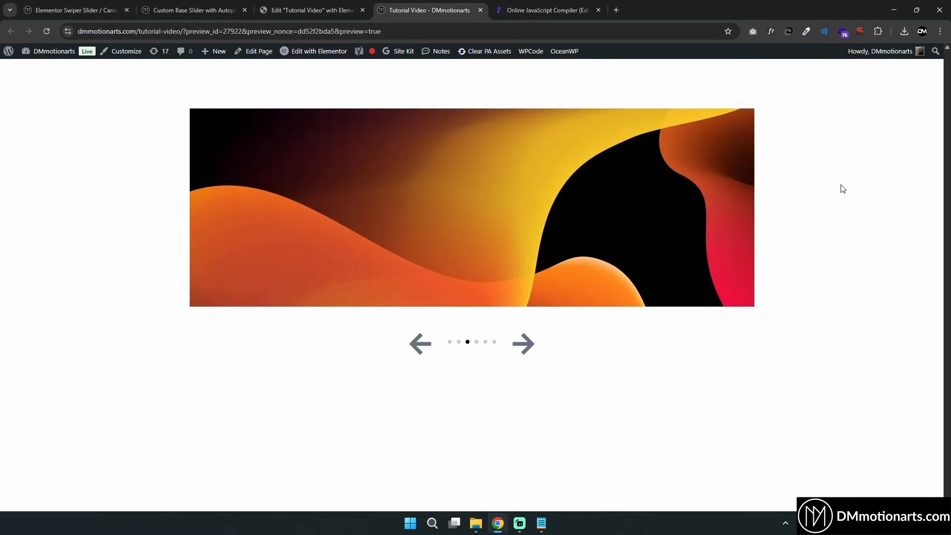
{"action": "left_click", "coordinate": [550, 5]}
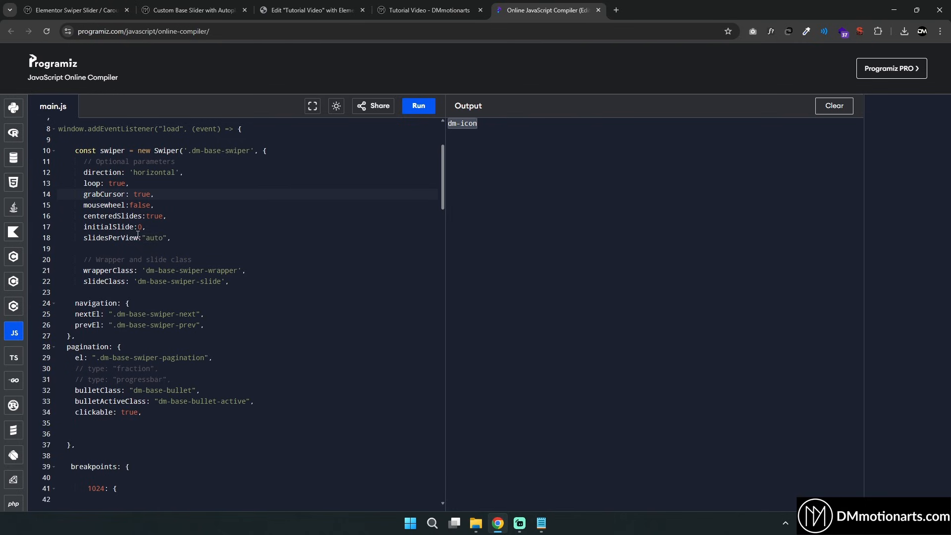
{"action": "key", "text": "ctrl+v"}
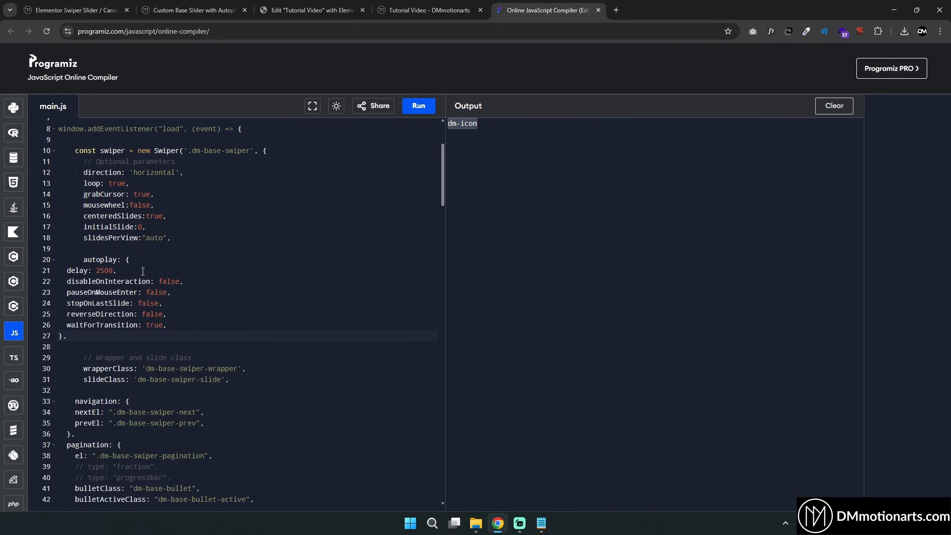
Review each autoplay option in the compiler copy while watching the slider preview
{"action": "left_click_drag", "start_coordinate": [90, 265], "coordinate": [119, 271]}
{"action": "left_click", "coordinate": [122, 270]}
{"action": "double_click", "coordinate": [168, 282]}
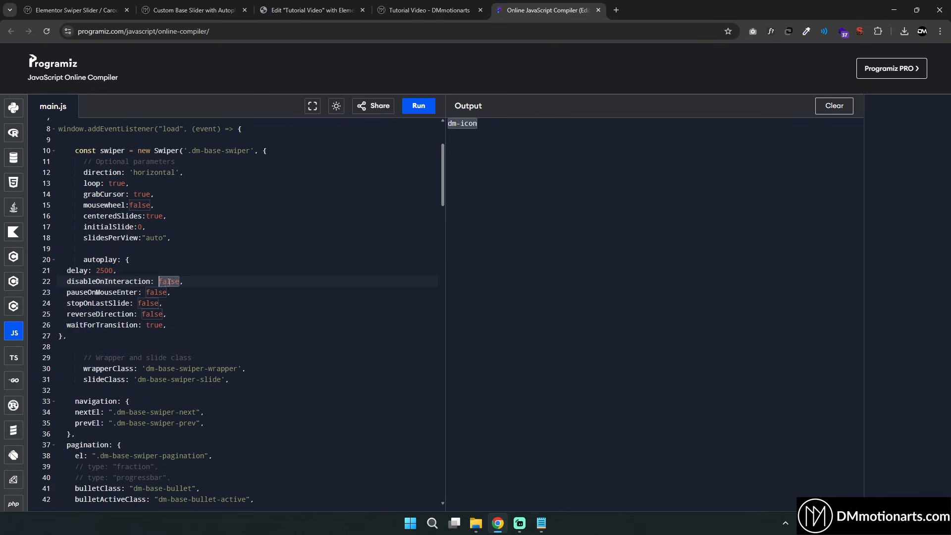
{"action": "left_click", "coordinate": [430, 10]}
{"action": "left_click", "coordinate": [540, 10]}
{"action": "double_click", "coordinate": [155, 295]}
{"action": "left_click", "coordinate": [390, 2]}
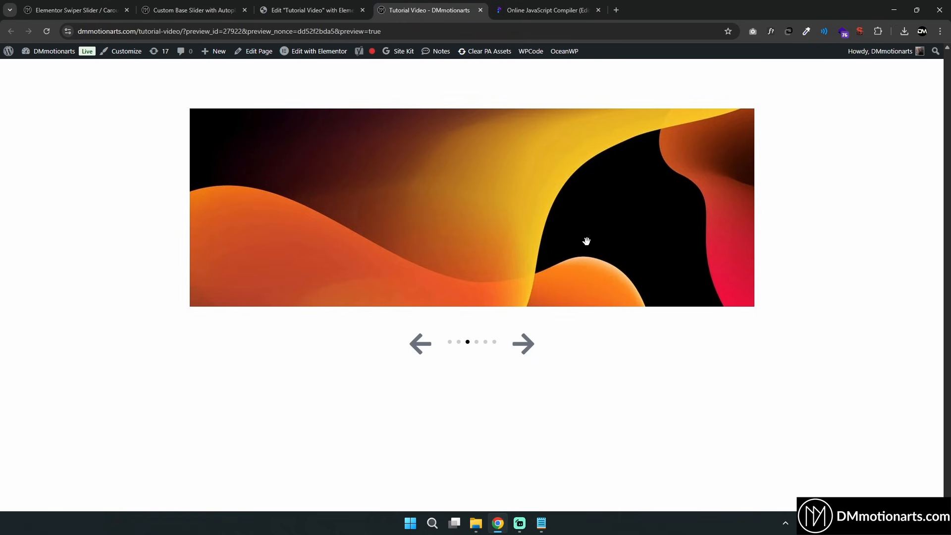
{"action": "left_click", "coordinate": [549, 10]}
{"action": "double_click", "coordinate": [149, 303]}
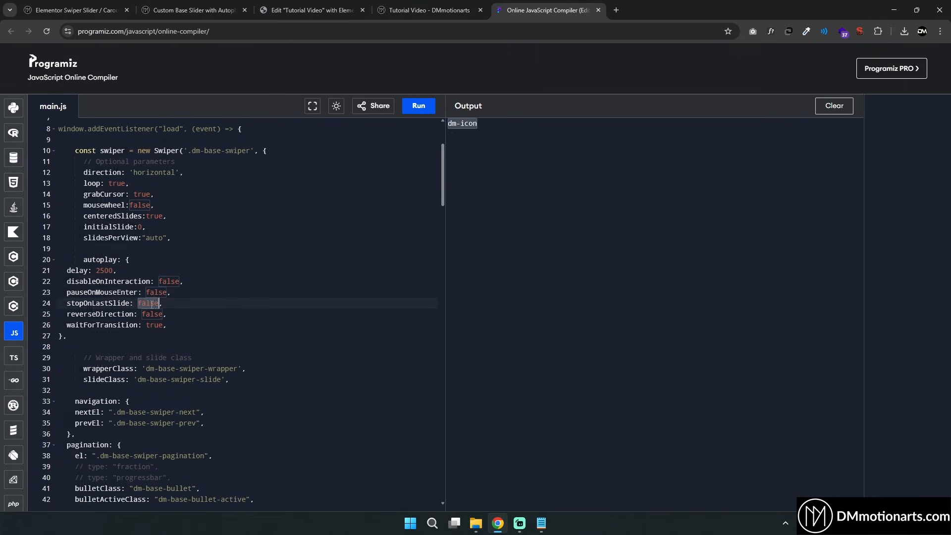
{"action": "left_click", "coordinate": [399, 3]}
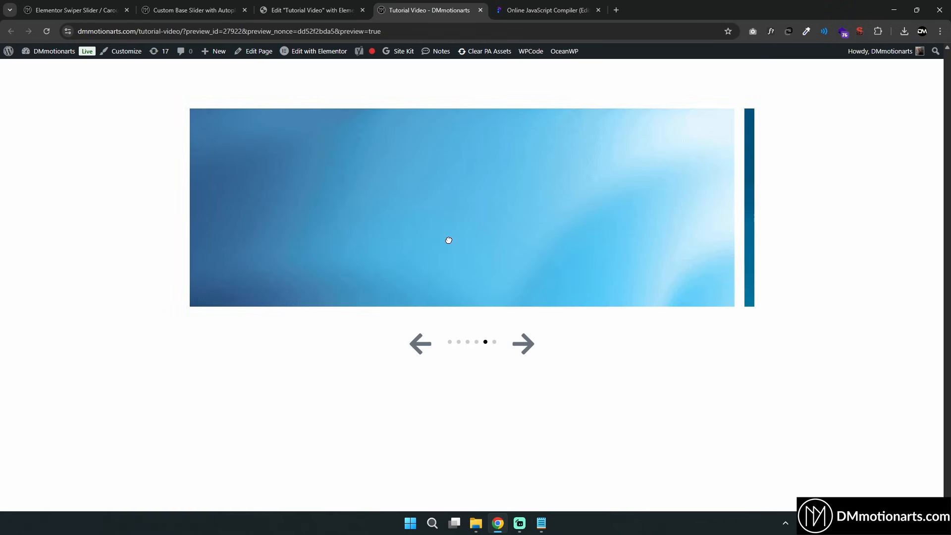
{"action": "key", "text": "ctrl+Tab"}
{"action": "double_click", "coordinate": [152, 315]}
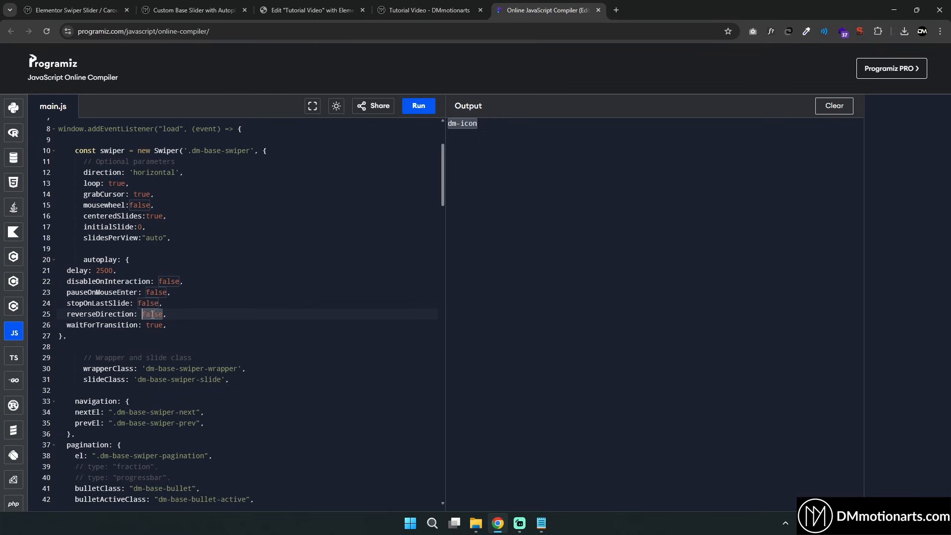
{"action": "left_click", "coordinate": [419, 5]}
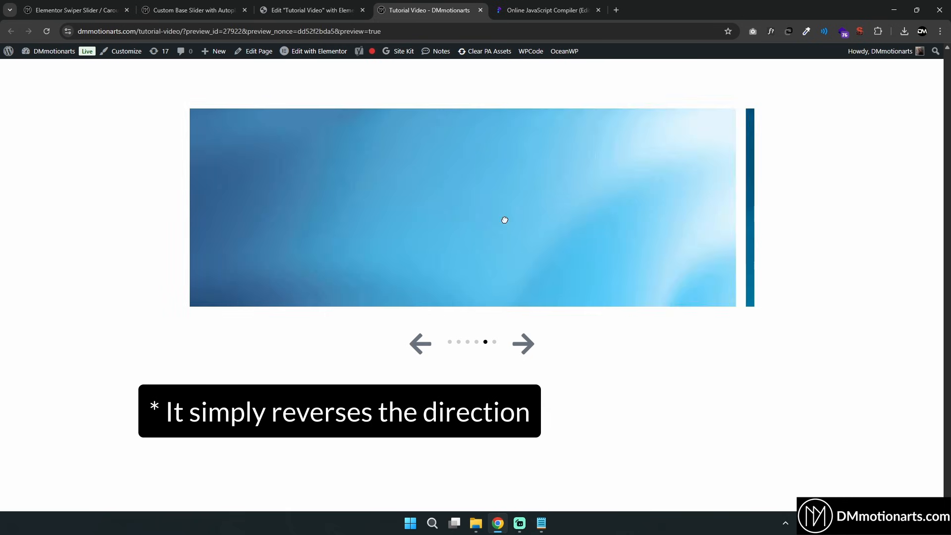
{"action": "key", "text": "ctrl+Tab"}
{"action": "left_click_drag", "start_coordinate": [65, 323], "coordinate": [167, 325]}
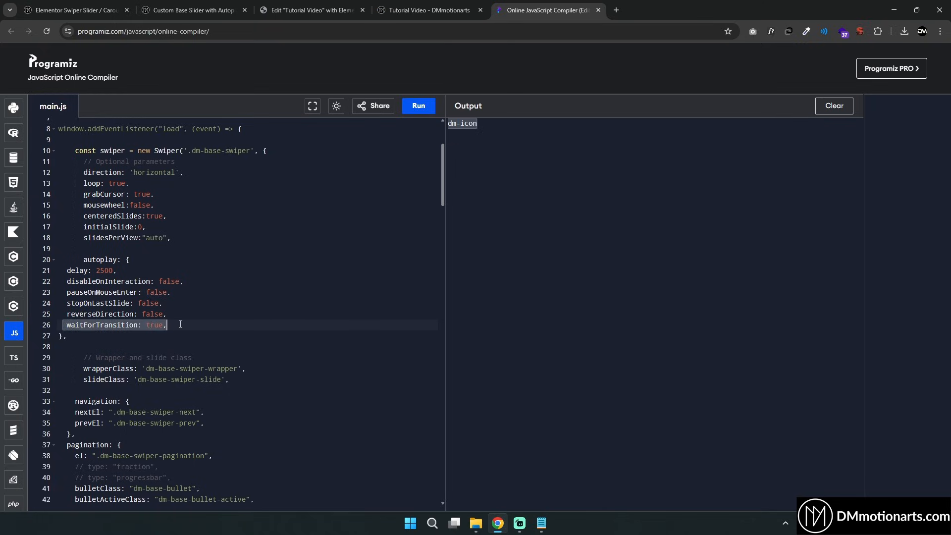
{"action": "left_click", "coordinate": [189, 329]}
{"action": "left_click", "coordinate": [380, 6]}
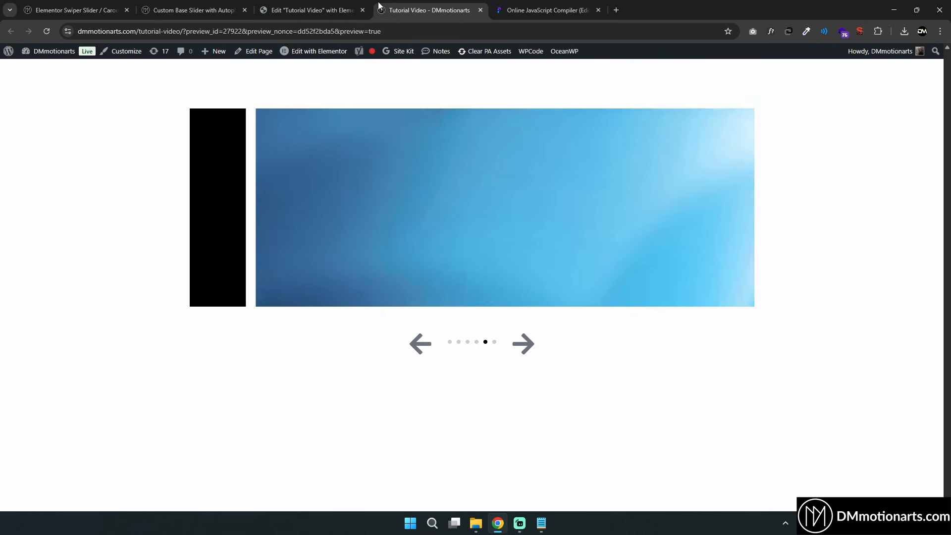
Examine the tutorial's Pagination Style – Fraction section and the fraction pagination demo slider
{"action": "left_click", "coordinate": [350, 5]}
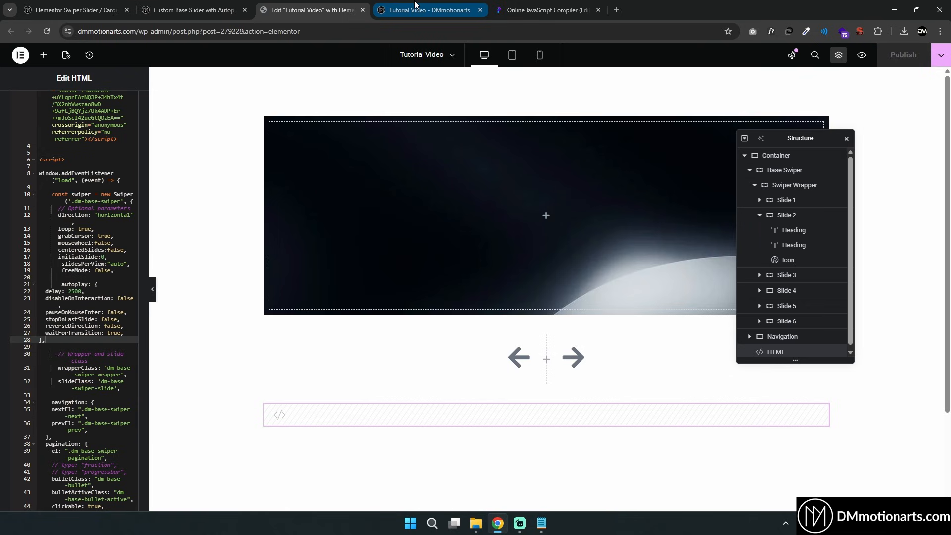
{"action": "left_click", "coordinate": [188, 10]}
{"action": "scroll", "coordinate": [241, 254], "scroll_direction": "up", "scroll_amount": 5}
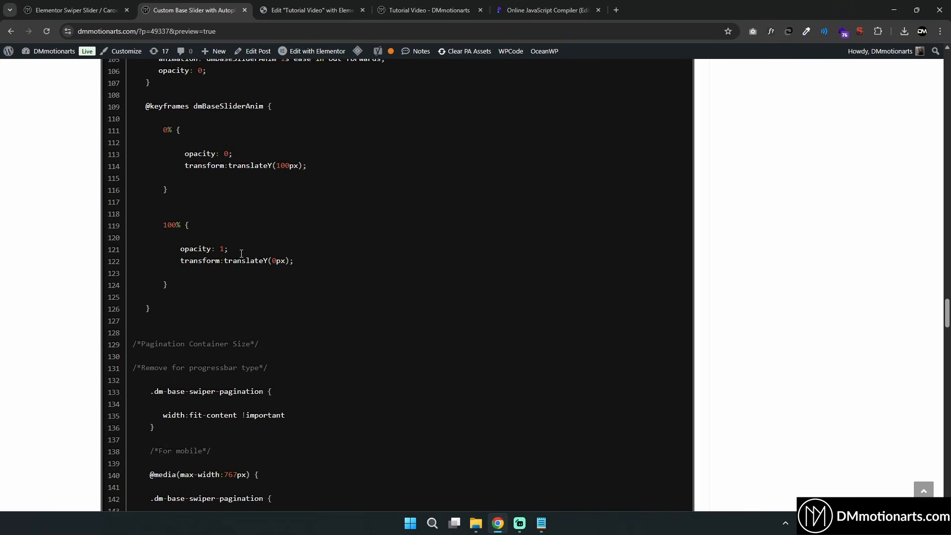
{"action": "scroll", "coordinate": [239, 252], "scroll_direction": "down", "scroll_amount": 18}
{"action": "scroll", "coordinate": [238, 245], "scroll_direction": "up", "scroll_amount": 3}
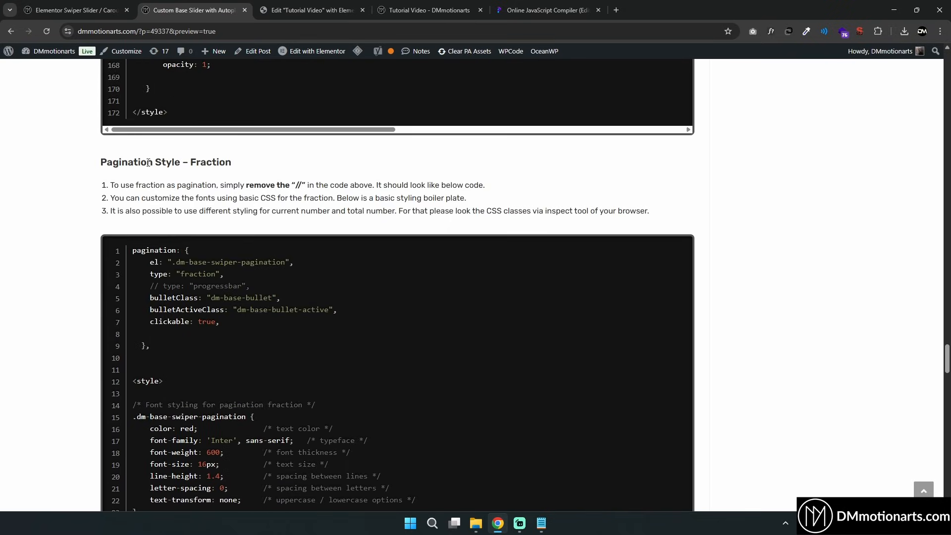
{"action": "left_click_drag", "start_coordinate": [161, 162], "coordinate": [240, 166]}
{"action": "left_click", "coordinate": [245, 179]}
{"action": "scroll", "coordinate": [245, 181], "scroll_direction": "down", "scroll_amount": 1}
{"action": "left_click", "coordinate": [79, 9]}
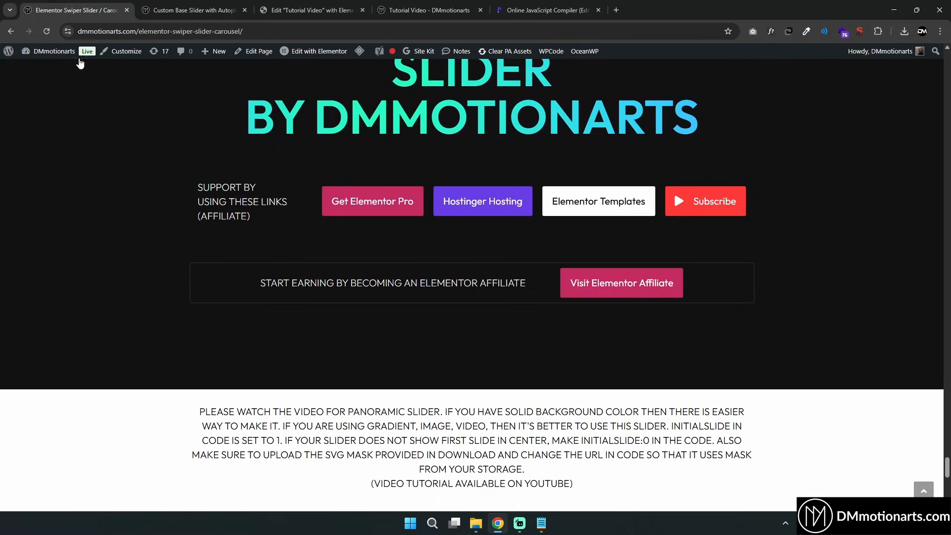
{"action": "scroll", "coordinate": [438, 399], "scroll_direction": "down", "scroll_amount": 5}
{"action": "scroll", "coordinate": [531, 424], "scroll_direction": "up", "scroll_amount": 18}
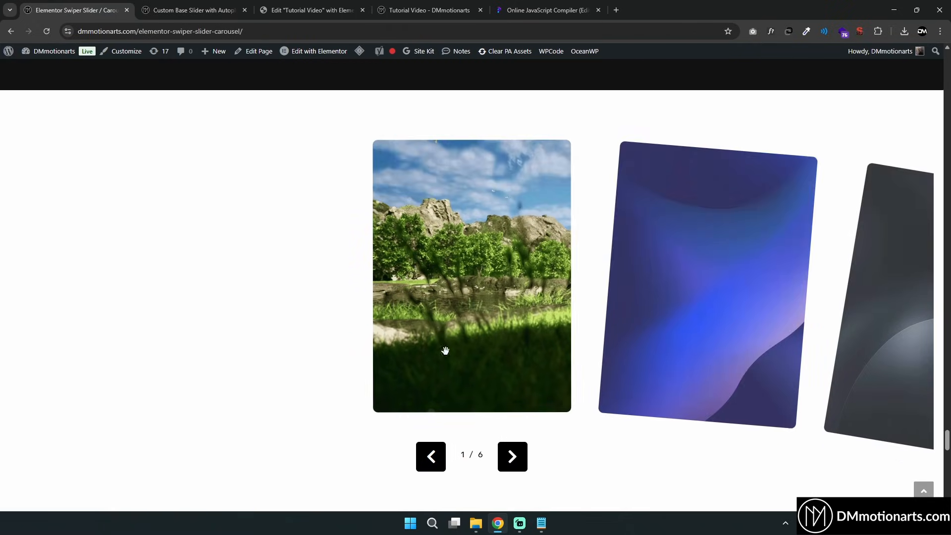
{"action": "scroll", "coordinate": [446, 351], "scroll_direction": "down", "scroll_amount": 3}
{"action": "left_click_drag", "start_coordinate": [461, 325], "coordinate": [487, 323]}
{"action": "left_click", "coordinate": [466, 323]}
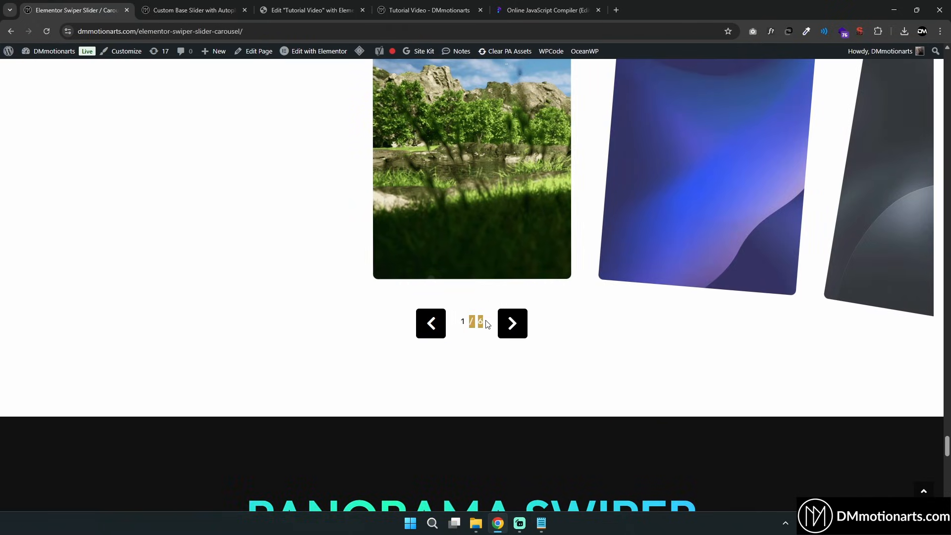
Copy the type: "fraction" line from the tutorial's fraction pagination code
{"action": "left_click", "coordinate": [286, 5]}
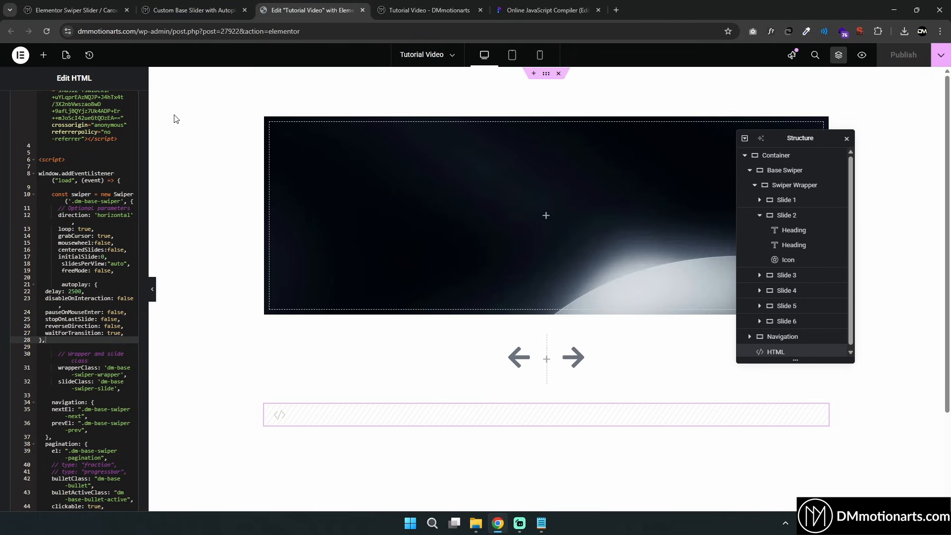
{"action": "left_click", "coordinate": [192, 6]}
{"action": "scroll", "coordinate": [172, 192], "scroll_direction": "down", "scroll_amount": 1}
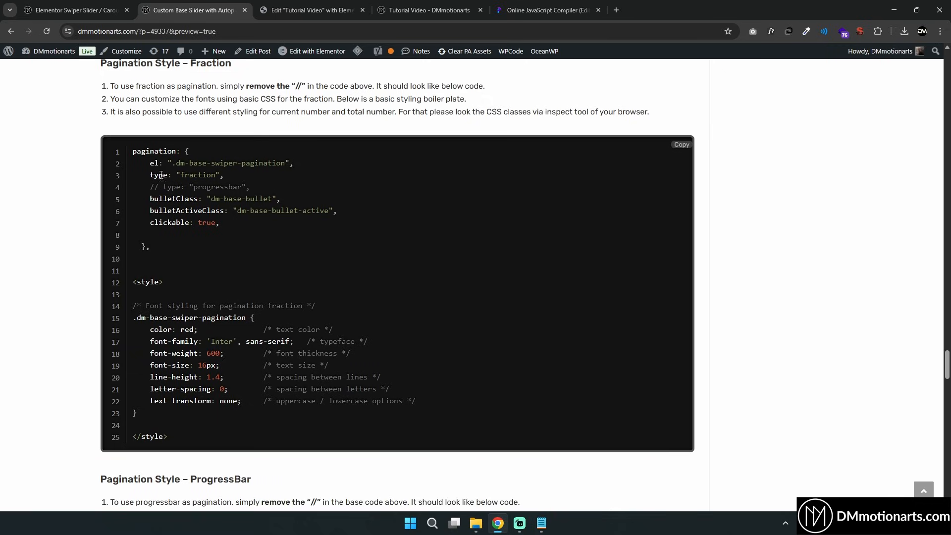
{"action": "left_click_drag", "start_coordinate": [150, 175], "coordinate": [237, 177]}
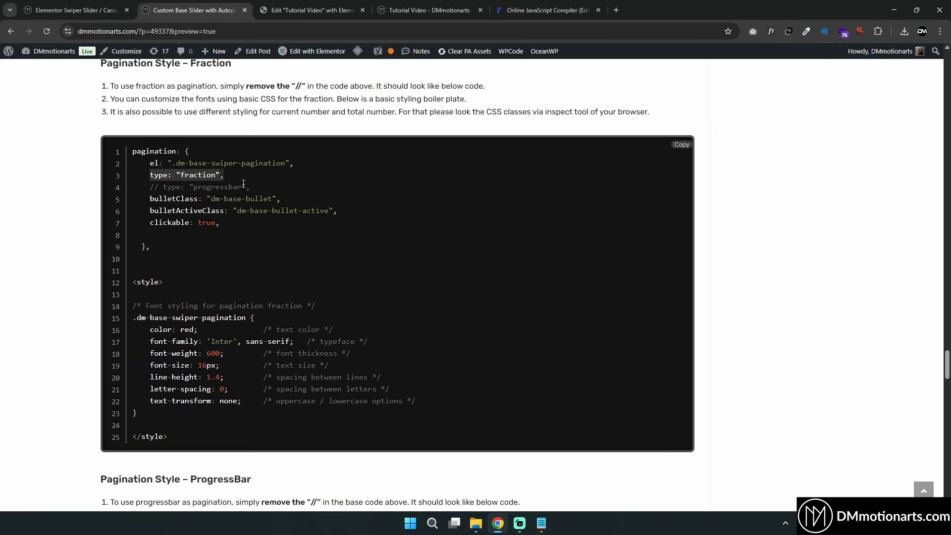
{"action": "left_click_drag", "start_coordinate": [150, 199], "coordinate": [350, 208]}
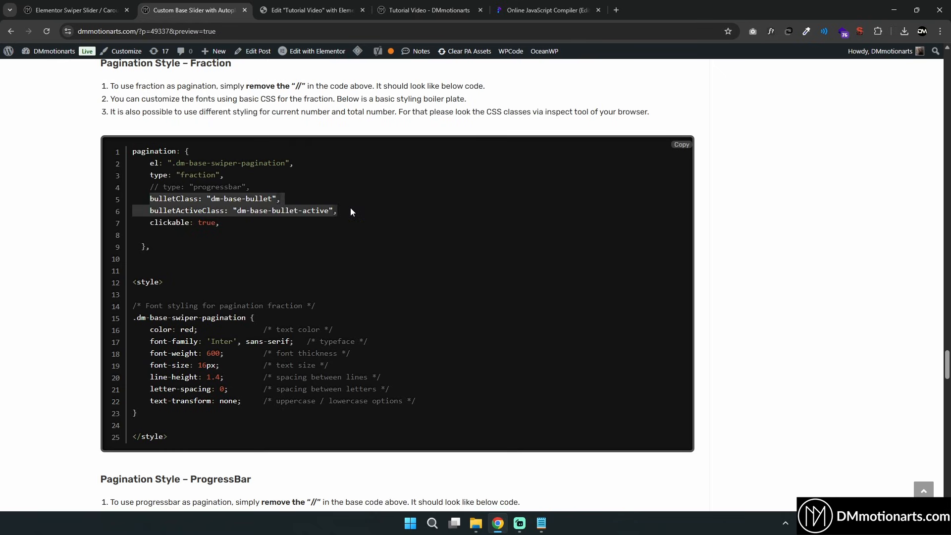
{"action": "left_click", "coordinate": [330, 210]}
{"action": "left_click_drag", "start_coordinate": [150, 174], "coordinate": [224, 176]}
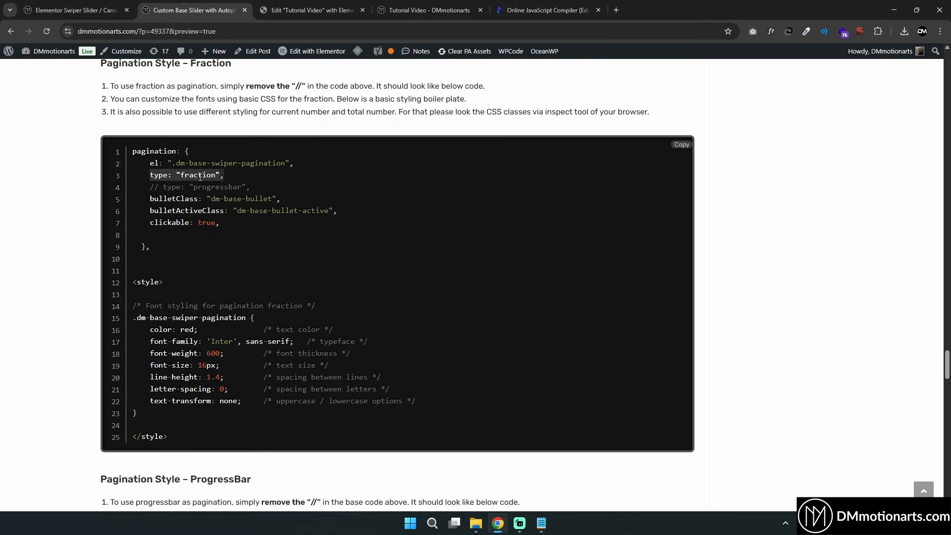
{"action": "right_click", "coordinate": [211, 177]}
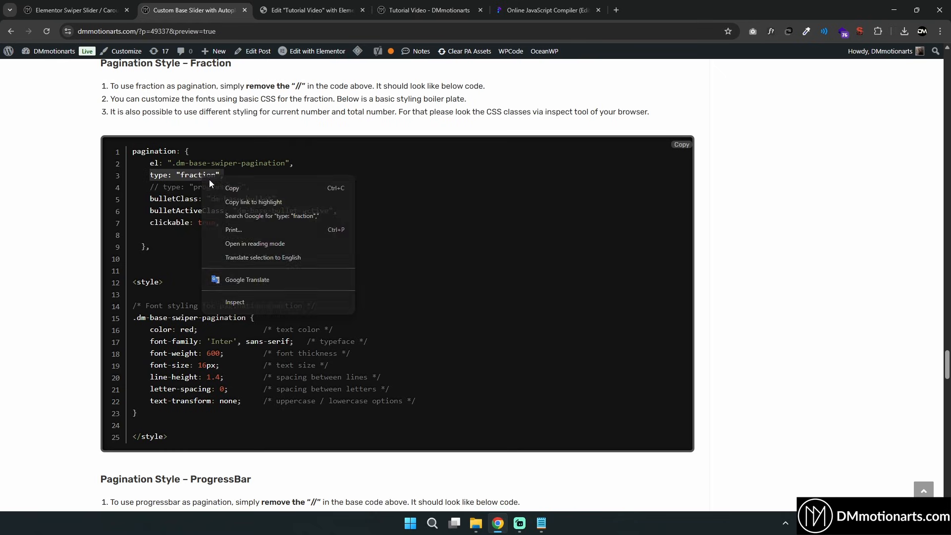
{"action": "left_click", "coordinate": [233, 186]}
Uncomment the type: "fraction" line in the pagination options of the compiler copy
{"action": "left_click", "coordinate": [545, 10]}
{"action": "scroll", "coordinate": [185, 297], "scroll_direction": "down", "scroll_amount": 7}
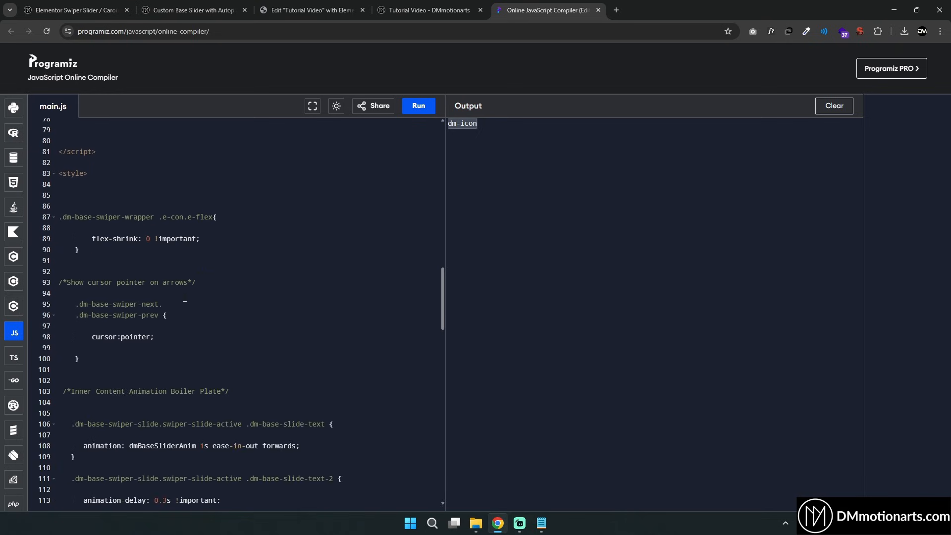
{"action": "scroll", "coordinate": [185, 299], "scroll_direction": "up", "scroll_amount": 12}
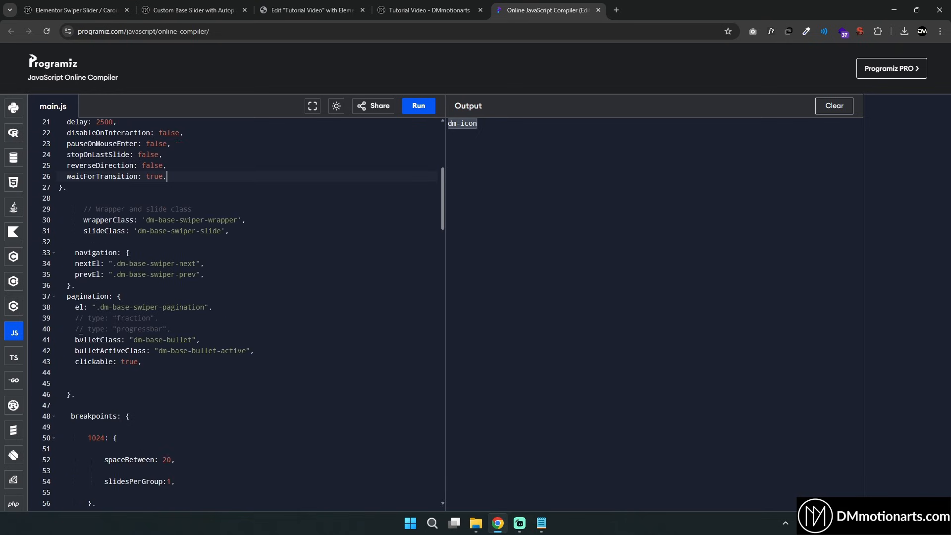
{"action": "left_click_drag", "start_coordinate": [65, 295], "coordinate": [284, 378]}
{"action": "left_click", "coordinate": [260, 363]}
{"action": "left_click_drag", "start_coordinate": [76, 329], "coordinate": [84, 331]}
{"action": "left_click", "coordinate": [123, 325]}
{"action": "left_click", "coordinate": [83, 321]}
{"action": "key", "text": "BackSpace"}
{"action": "key", "text": "BackSpace"}
{"action": "key", "text": "BackSpace"}
{"action": "key", "text": "BackSpace"}
{"action": "key", "text": "BackSpace"}
{"action": "key", "text": "BackSpace"}
Uncomment the type: "fraction" pagination line in the HTML widget code and save
{"action": "left_click", "coordinate": [313, 10]}
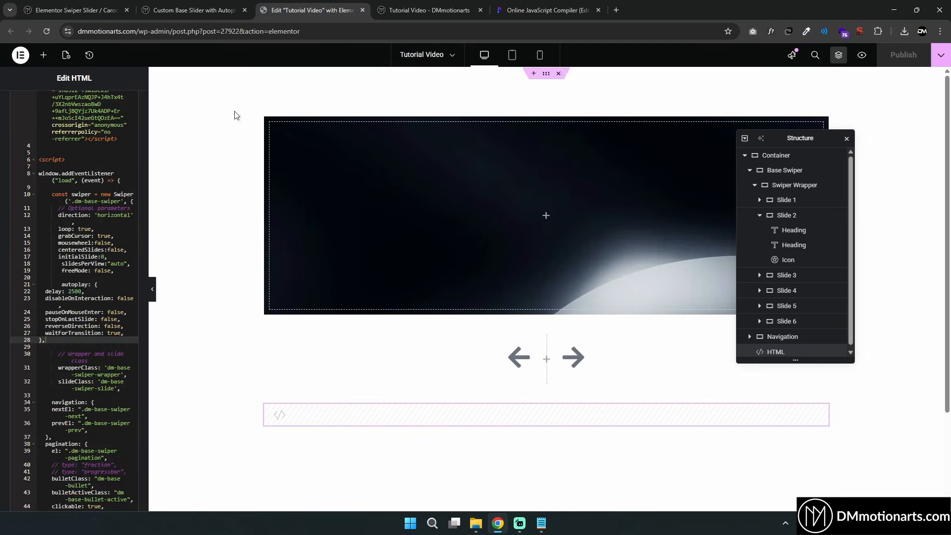
{"action": "left_click", "coordinate": [62, 316]}
{"action": "key", "text": "BackSpace"}
{"action": "key", "text": "BackSpace"}
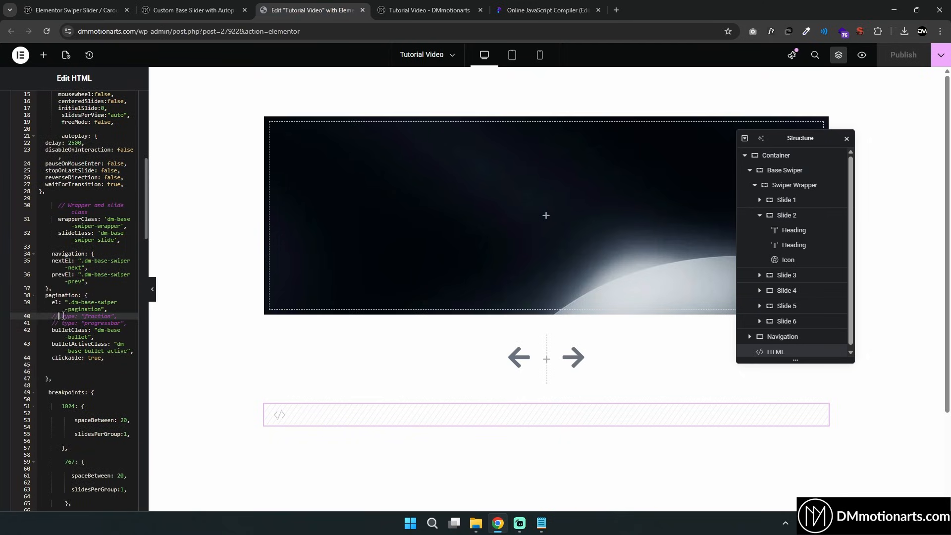
{"action": "key", "text": "ctrl+s"}
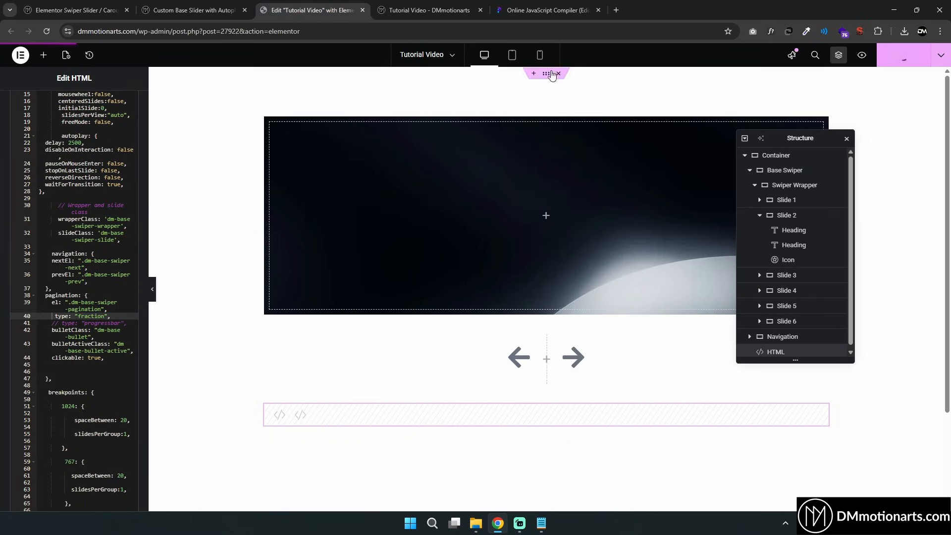
Preview the slider and step through the slides with the next arrow
{"action": "left_click", "coordinate": [441, 5]}
{"action": "left_click", "coordinate": [510, 342]}
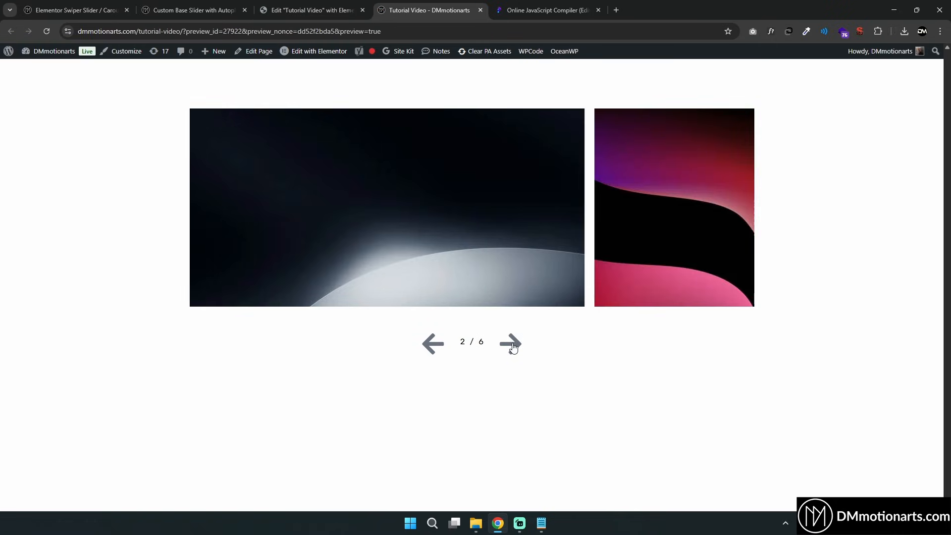
{"action": "left_click", "coordinate": [512, 344]}
{"action": "left_click", "coordinate": [513, 346]}
{"action": "left_click", "coordinate": [512, 346]}
{"action": "left_click", "coordinate": [511, 348]}
{"action": "left_click", "coordinate": [511, 348]}
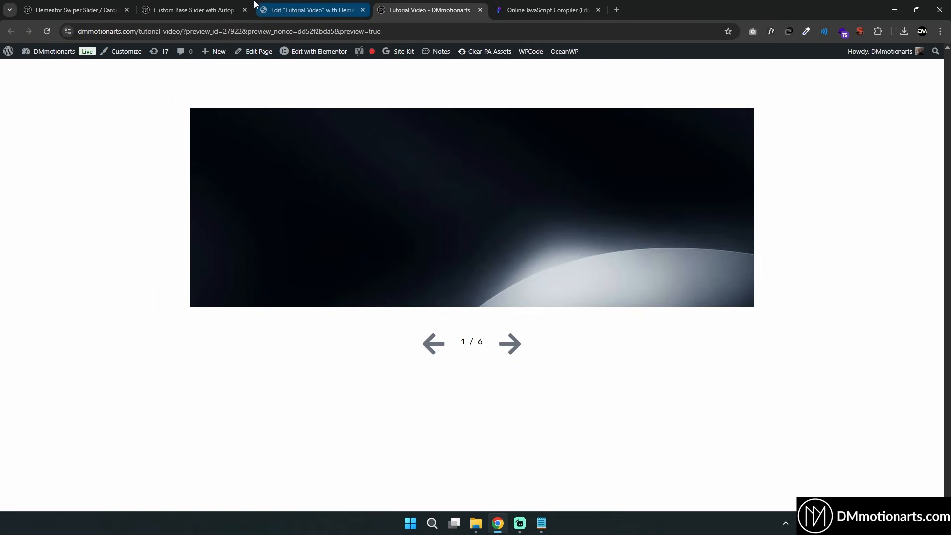
Examine the fraction font styling CSS in the tutorial and the Navigation container's settings
{"action": "left_click", "coordinate": [215, 6]}
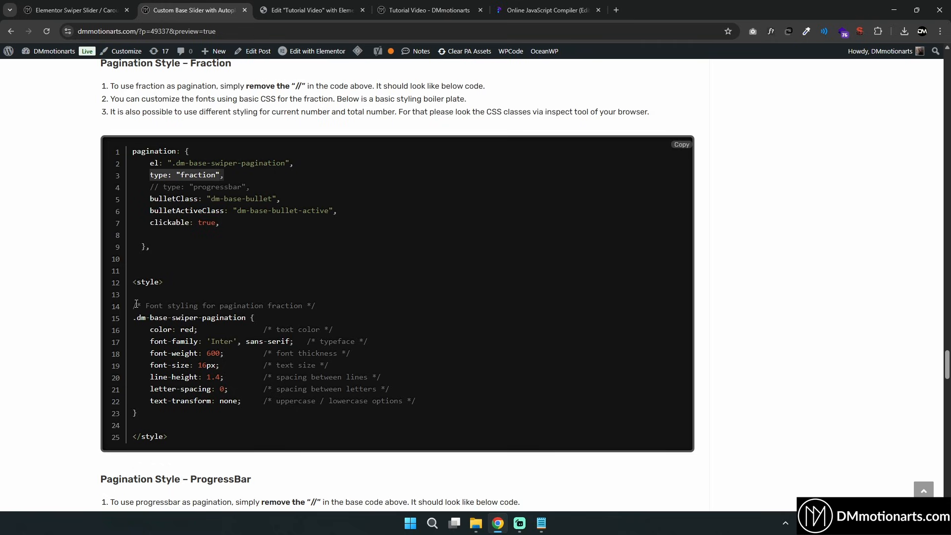
{"action": "left_click", "coordinate": [135, 283]}
{"action": "left_click_drag", "start_coordinate": [135, 306], "coordinate": [353, 415]}
{"action": "left_click", "coordinate": [167, 319]}
{"action": "scroll", "coordinate": [167, 318], "scroll_direction": "down", "scroll_amount": 1}
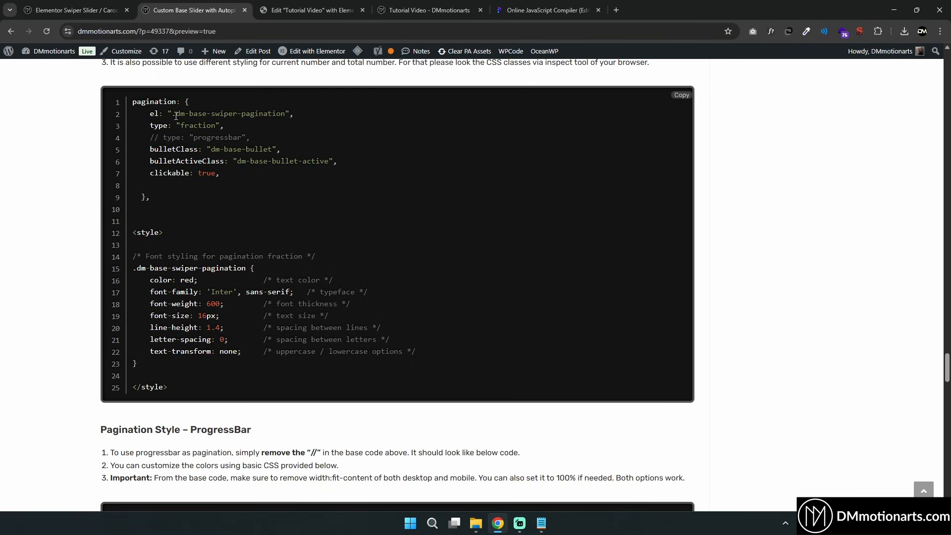
{"action": "left_click_drag", "start_coordinate": [199, 113], "coordinate": [265, 114]}
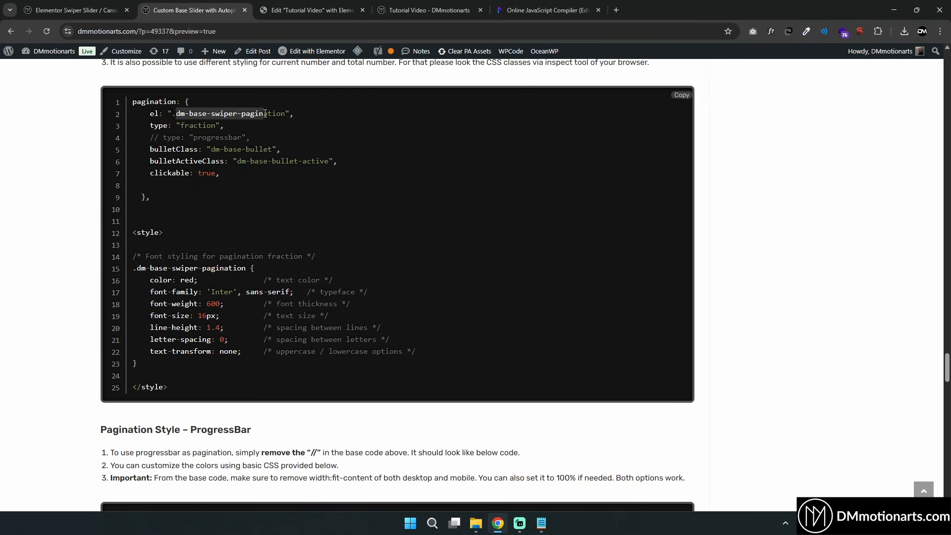
{"action": "left_click", "coordinate": [312, 9]}
{"action": "left_click", "coordinate": [786, 335]}
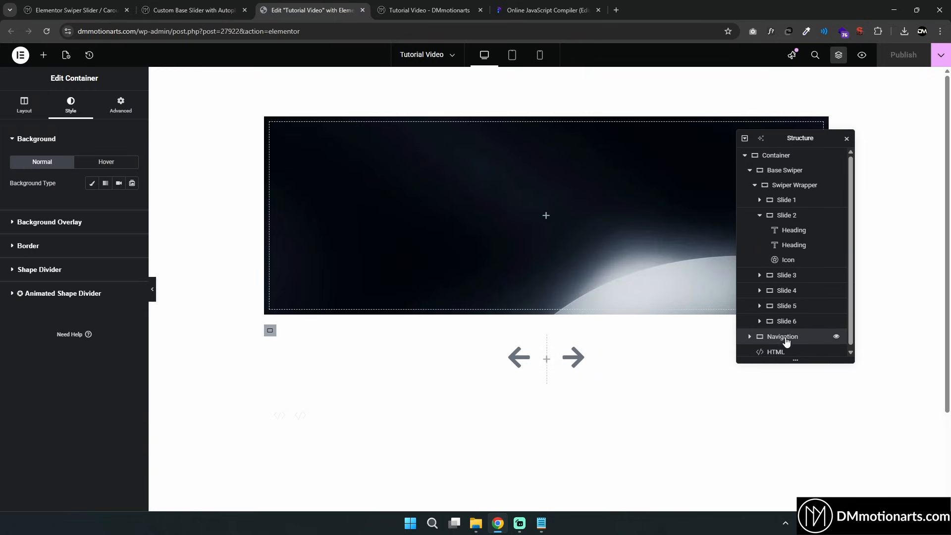
{"action": "left_click", "coordinate": [547, 335]}
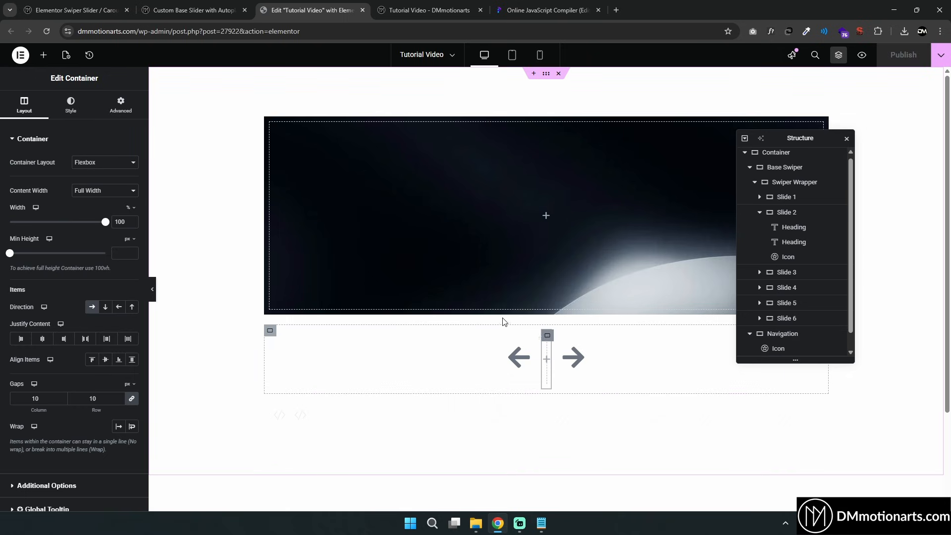
{"action": "left_click", "coordinate": [121, 105]}
{"action": "scroll", "coordinate": [117, 347], "scroll_direction": "down", "scroll_amount": 1}
{"action": "left_click", "coordinate": [238, 2]}
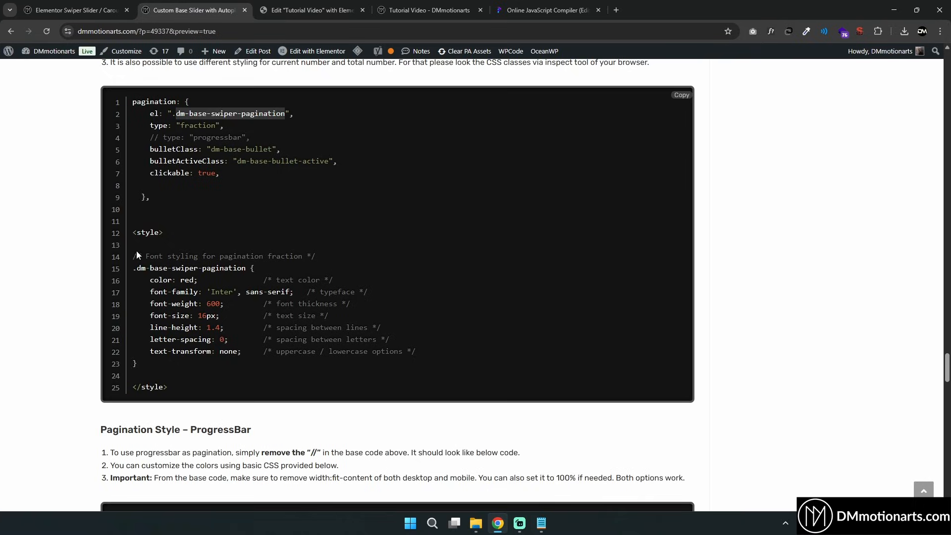
Copy the .dm-base-swiper-pagination font styling rule from the tutorial and reopen the HTML widget code
{"action": "left_click_drag", "start_coordinate": [134, 268], "coordinate": [313, 371]}
{"action": "right_click", "coordinate": [253, 298]}
{"action": "left_click", "coordinate": [291, 306]}
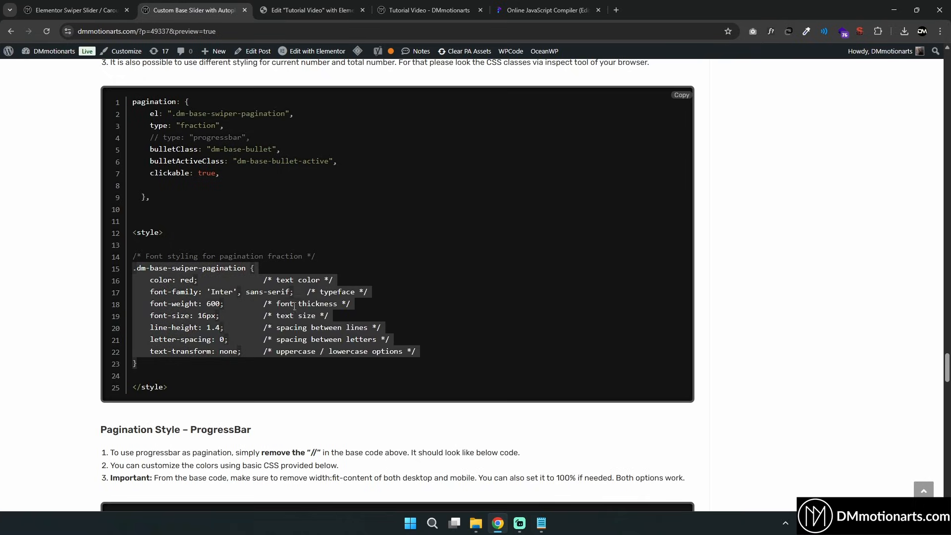
{"action": "left_click", "coordinate": [323, 3]}
{"action": "left_click", "coordinate": [582, 416]}
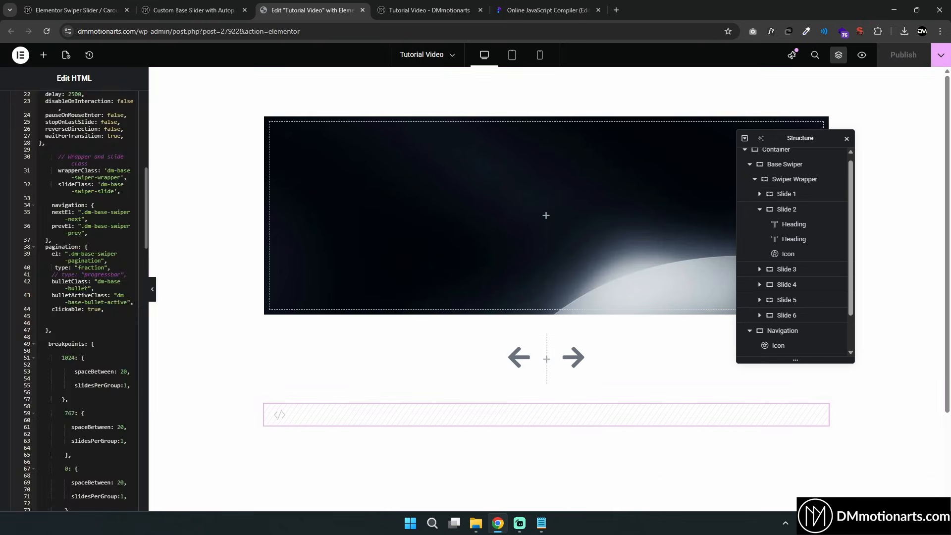
Paste the .dm-base-swiper-pagination font styling rule at the end of the HTML widget's style block
{"action": "scroll", "coordinate": [89, 280], "scroll_direction": "down", "scroll_amount": 15}
{"action": "left_click", "coordinate": [58, 436]}
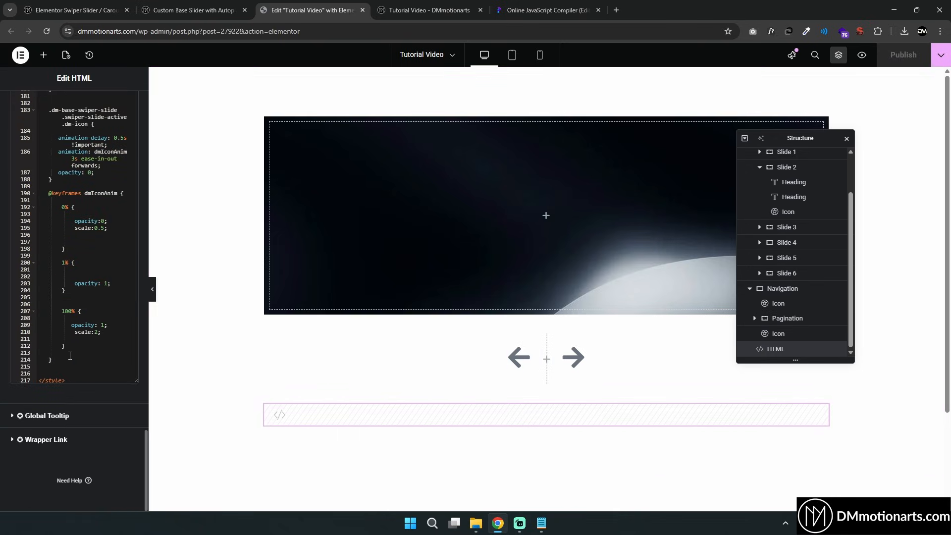
{"action": "key", "text": "ctrl+v"}
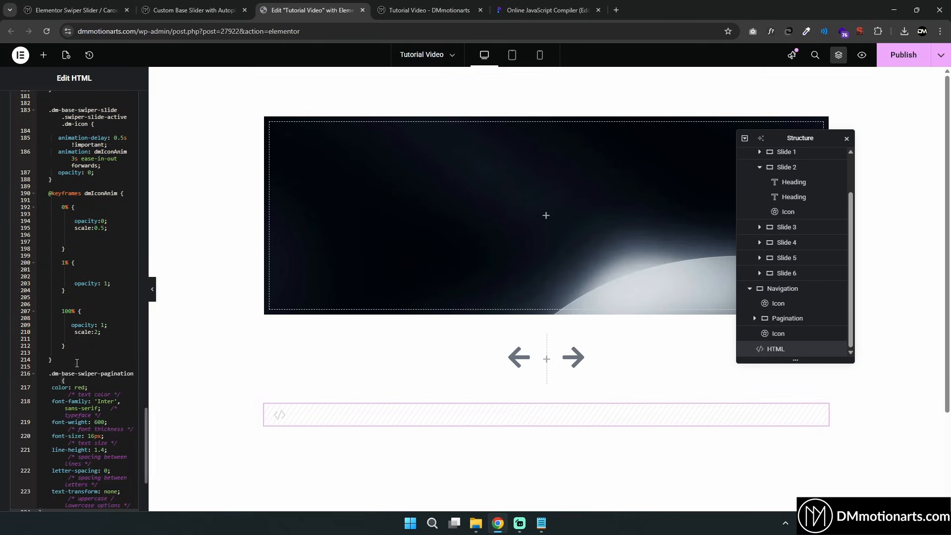
Preview the slider with the styled fraction pagination and advance to the next slide
{"action": "scroll", "coordinate": [57, 382], "scroll_direction": "down", "scroll_amount": 5}
{"action": "left_click", "coordinate": [193, 10]}
{"action": "left_click", "coordinate": [276, 251]}
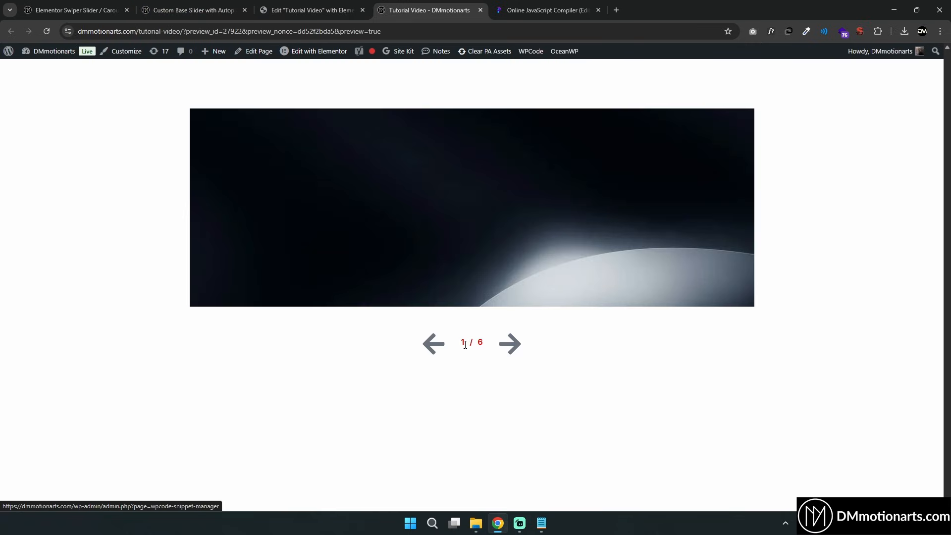
{"action": "left_click", "coordinate": [509, 344]}
{"action": "left_click", "coordinate": [510, 344]}
Inspect the fraction pagination in DevTools to examine its current and total number spans
{"action": "right_click", "coordinate": [464, 341]}
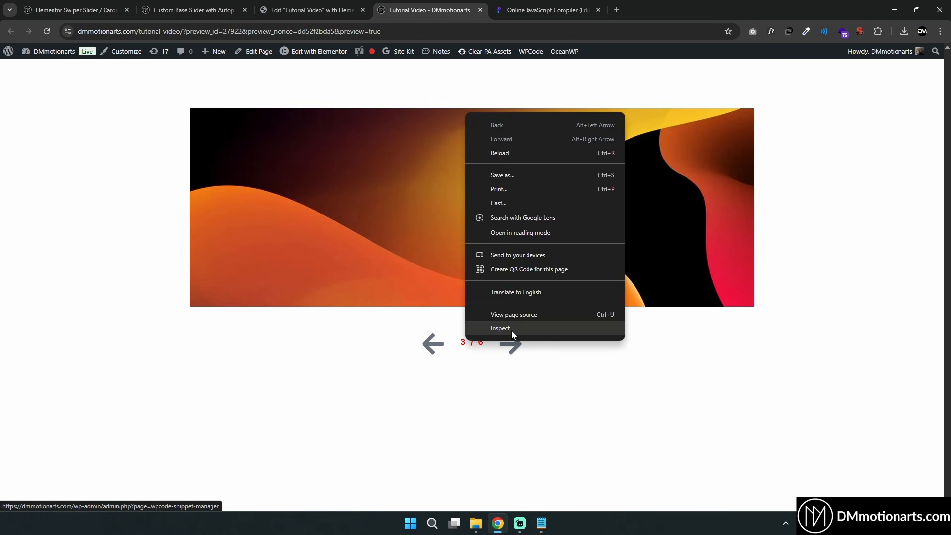
{"action": "left_click", "coordinate": [511, 329]}
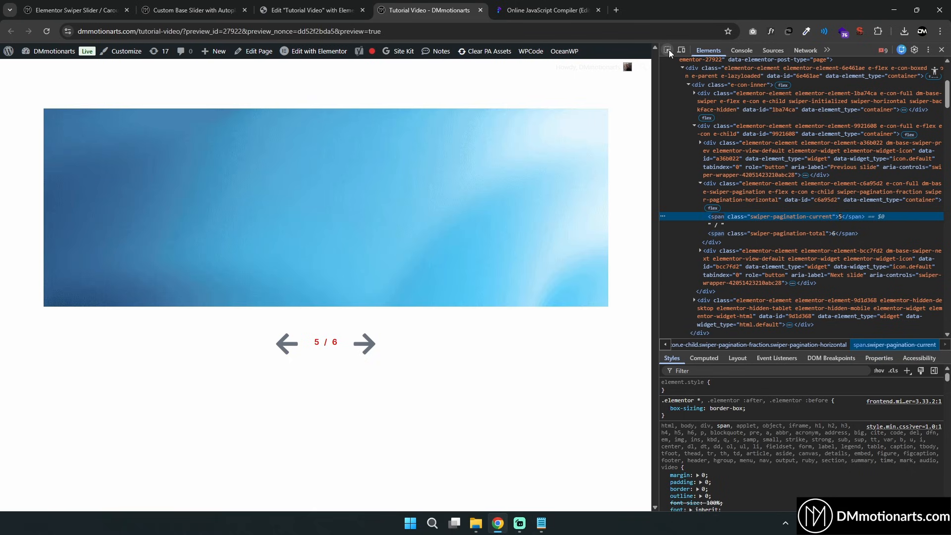
{"action": "left_click", "coordinate": [668, 50]}
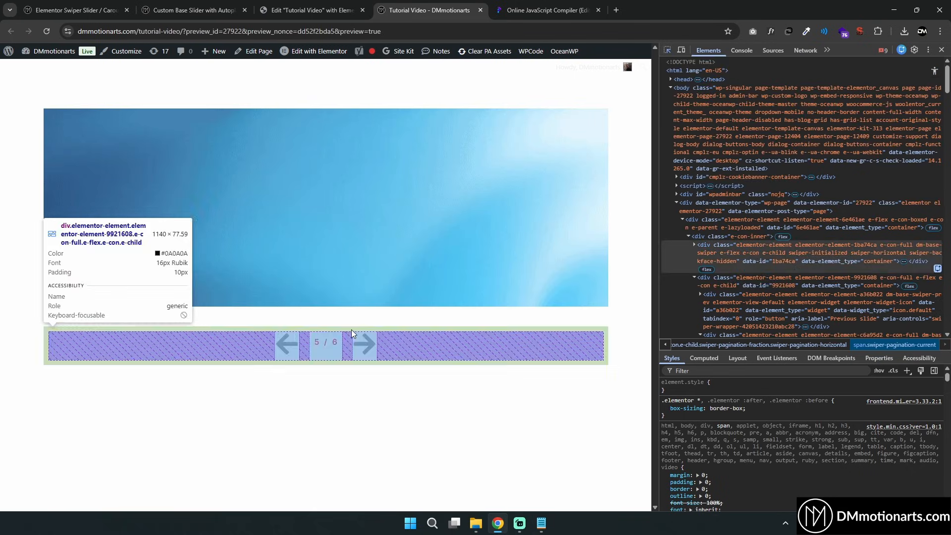
{"action": "left_click", "coordinate": [333, 344]}
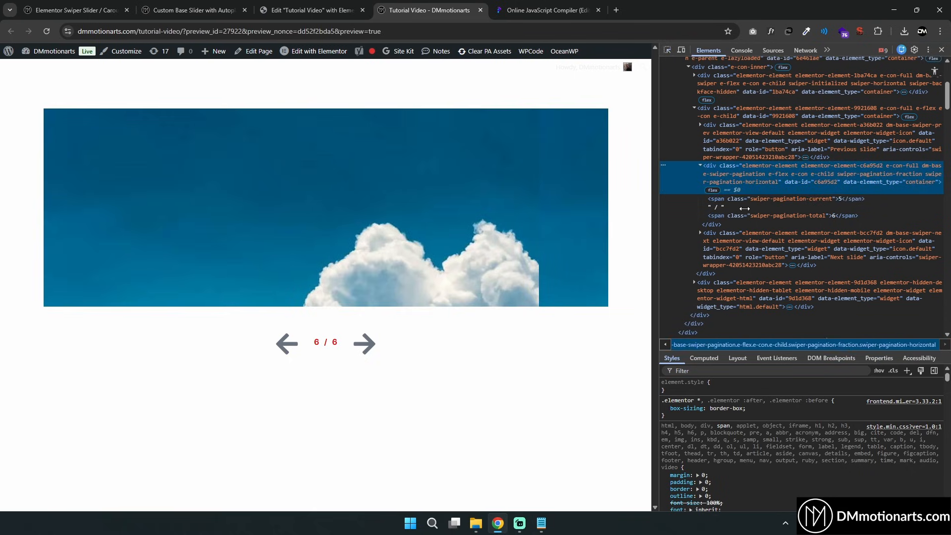
{"action": "left_click", "coordinate": [780, 201]}
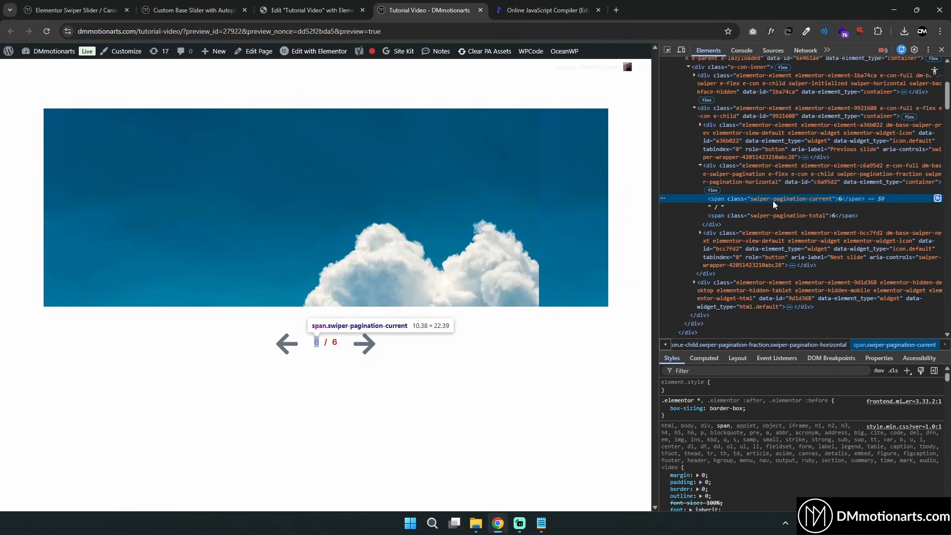
{"action": "left_click", "coordinate": [783, 216]}
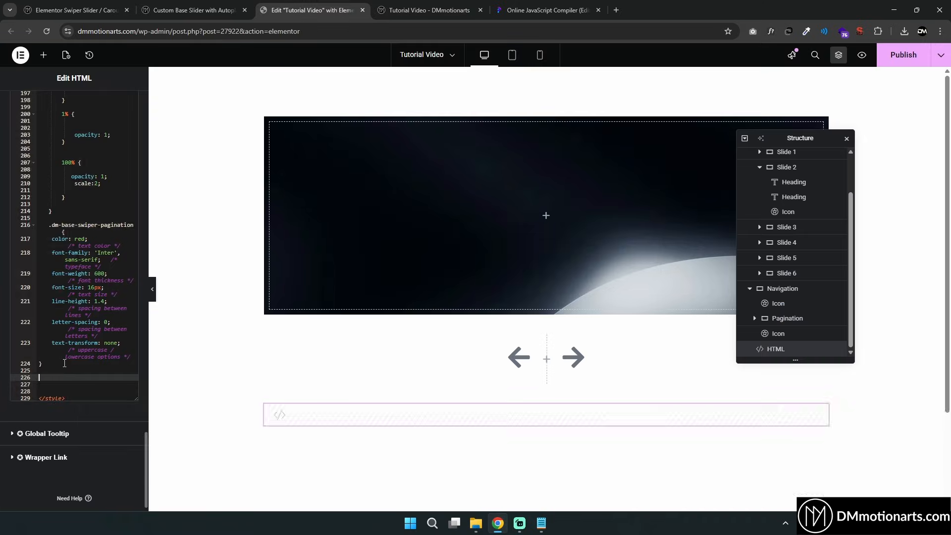
Add an empty .dm-base-swiper-pagination .swiper-pagination-current rule below the pagination styling in the HTML widget code
{"action": "type", "text": ".dm-b"}
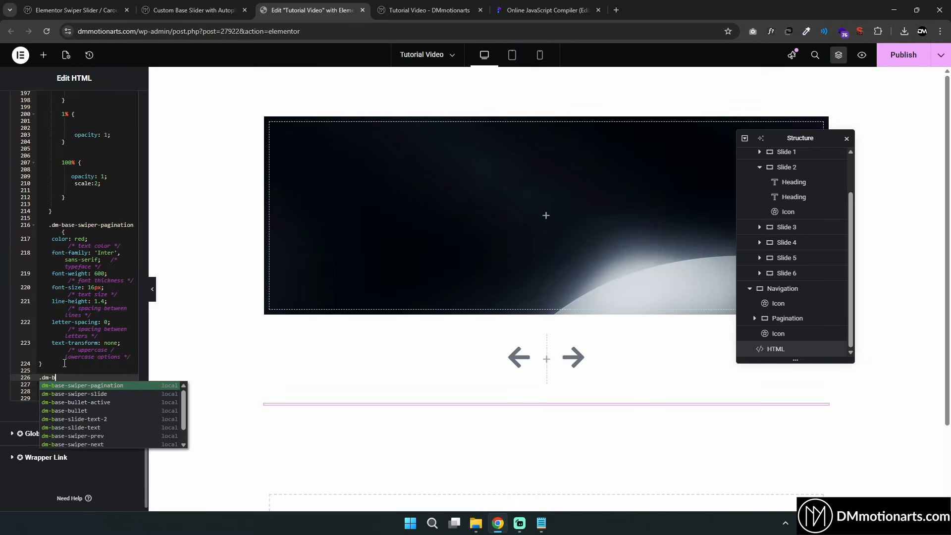
{"action": "type", "text": "ase-swiper-pagination.dm-base"}
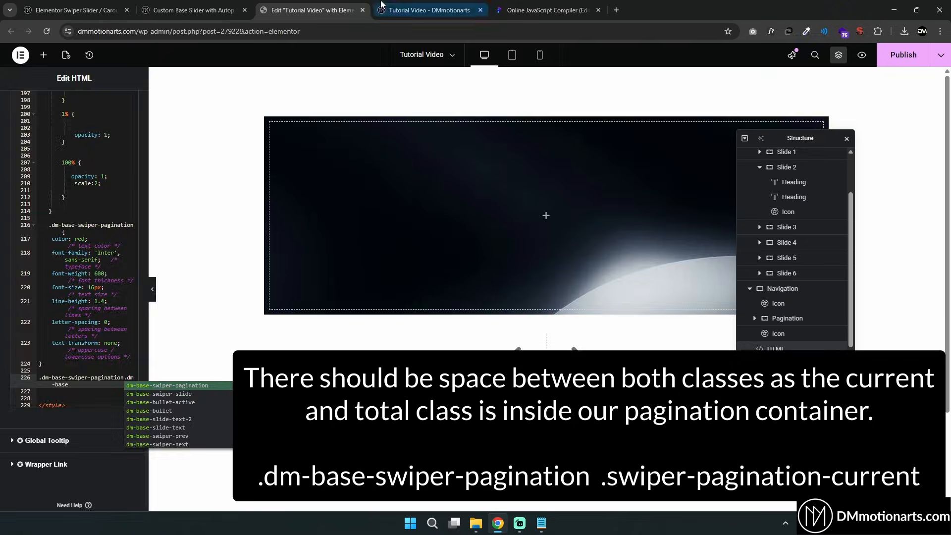
{"action": "left_click", "coordinate": [429, 10]}
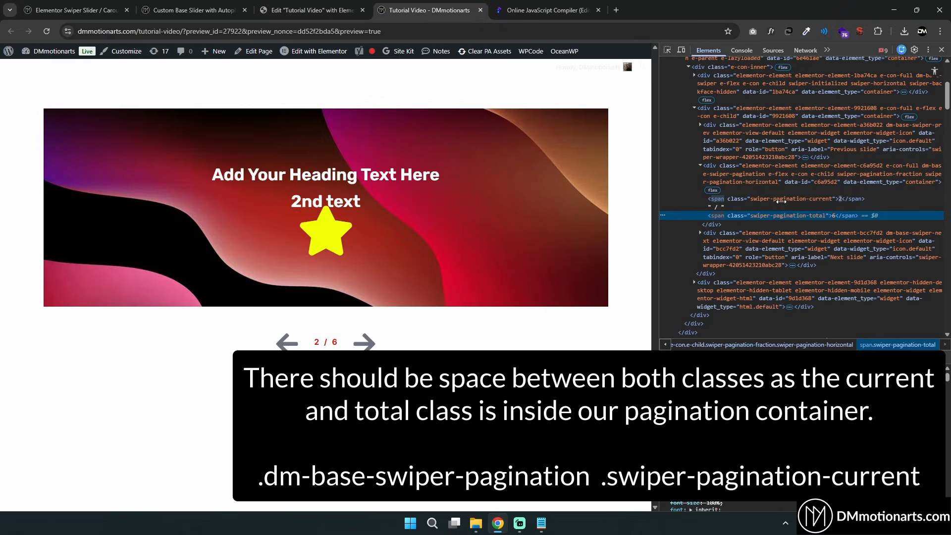
{"action": "left_click", "coordinate": [316, 6]}
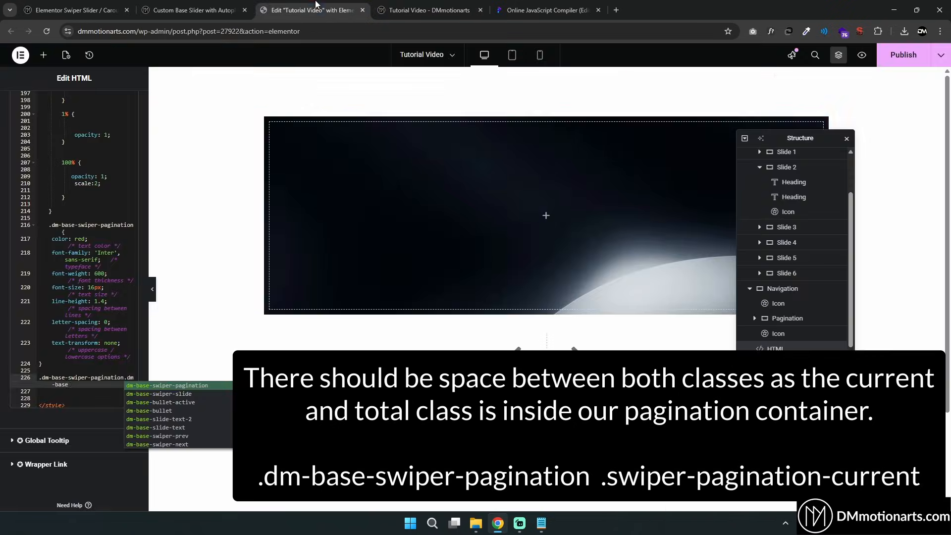
{"action": "type", "text": "s"}
{"action": "key", "text": "BackSpace"}
{"action": "key", "text": "BackSpace"}
{"action": "key", "text": "BackSpace"}
{"action": "key", "text": "BackSpace"}
{"action": "key", "text": "BackSpace"}
{"action": "key", "text": "BackSpace"}
{"action": "key", "text": "BackSpace"}
{"action": "type", "text": ".swiper"}
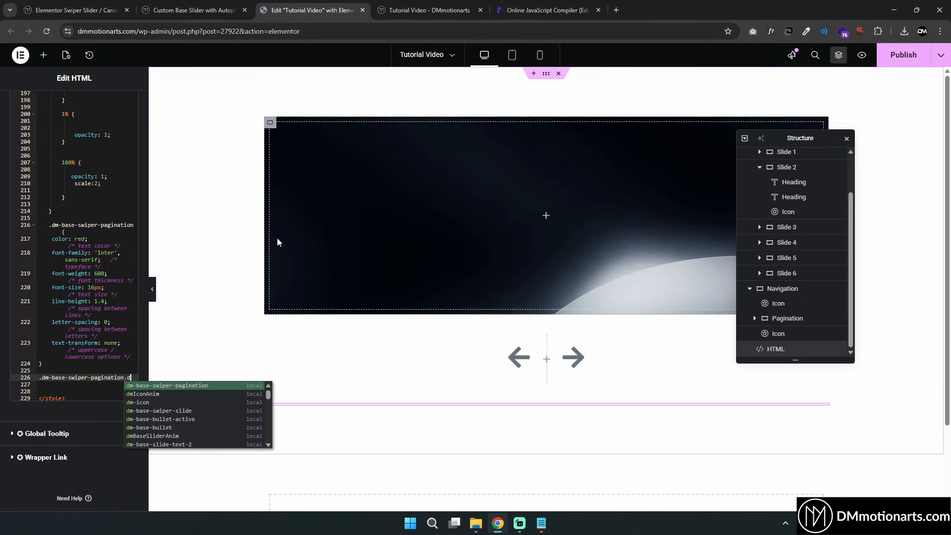
{"action": "type", "text": "-pagin"}
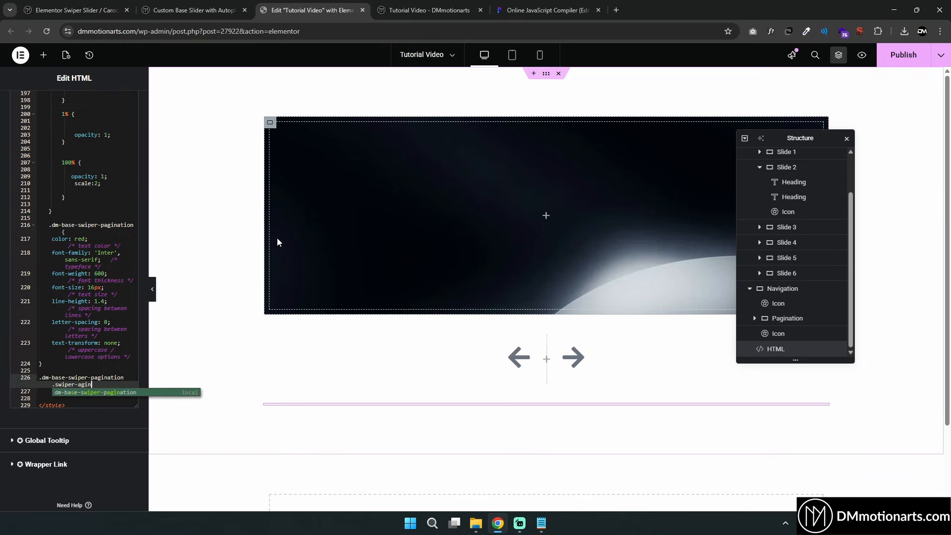
{"action": "key", "text": "BackSpace"}
{"action": "key", "text": "BackSpace"}
{"action": "key", "text": "BackSpace"}
{"action": "key", "text": "BackSpace"}
{"action": "type", "text": "pagination-current {"}
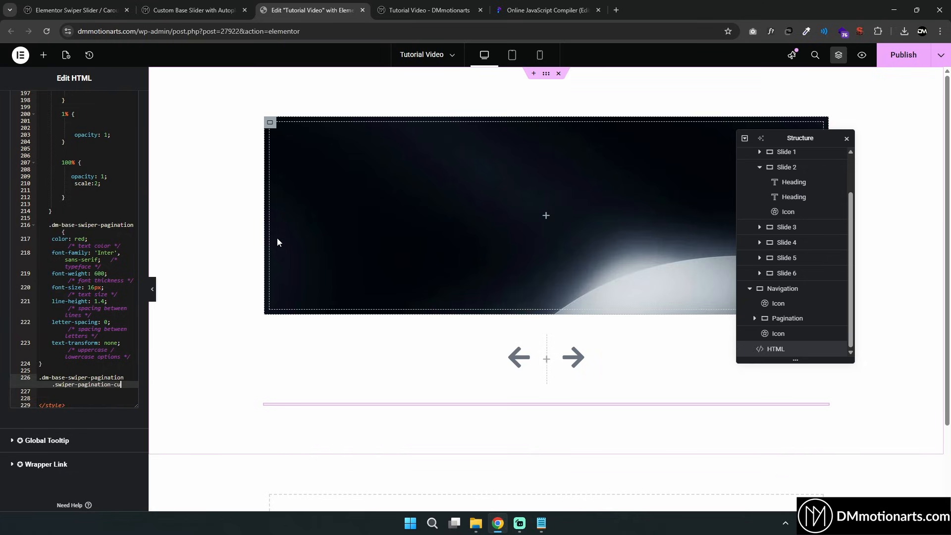
{"action": "key", "text": "Return"}
{"action": "key", "text": "Return"}
{"action": "key", "text": "Return"}
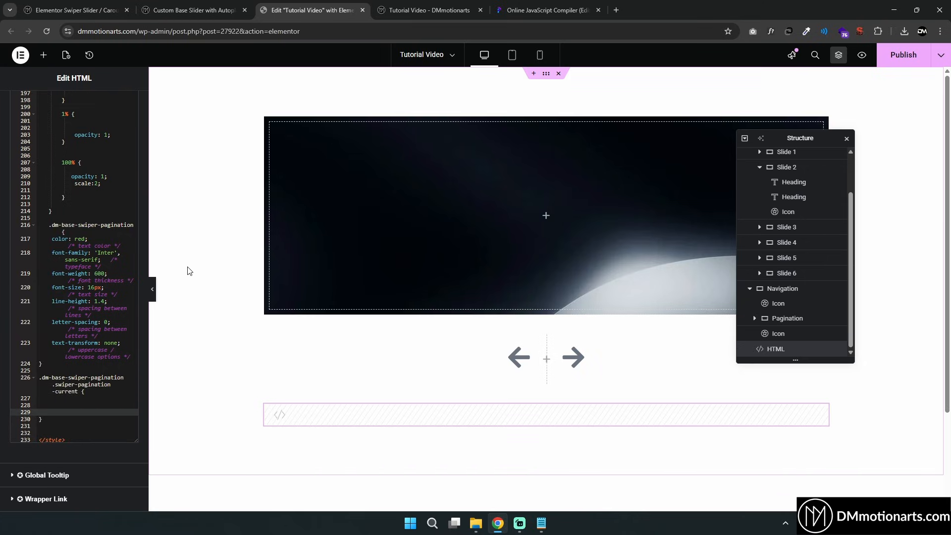
Duplicate the current-number rule below it and change its selector to .dm-base-swiper-pagination .swiper-pagination-total
{"action": "left_click_drag", "start_coordinate": [80, 406], "coordinate": [78, 414]}
{"action": "left_click", "coordinate": [429, 10]}
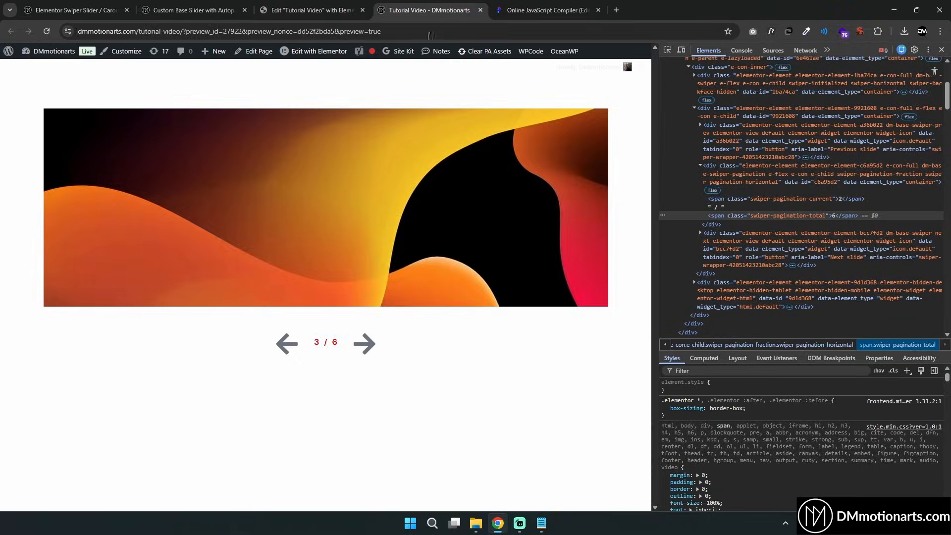
{"action": "left_click", "coordinate": [771, 217]}
{"action": "left_click", "coordinate": [311, 10]}
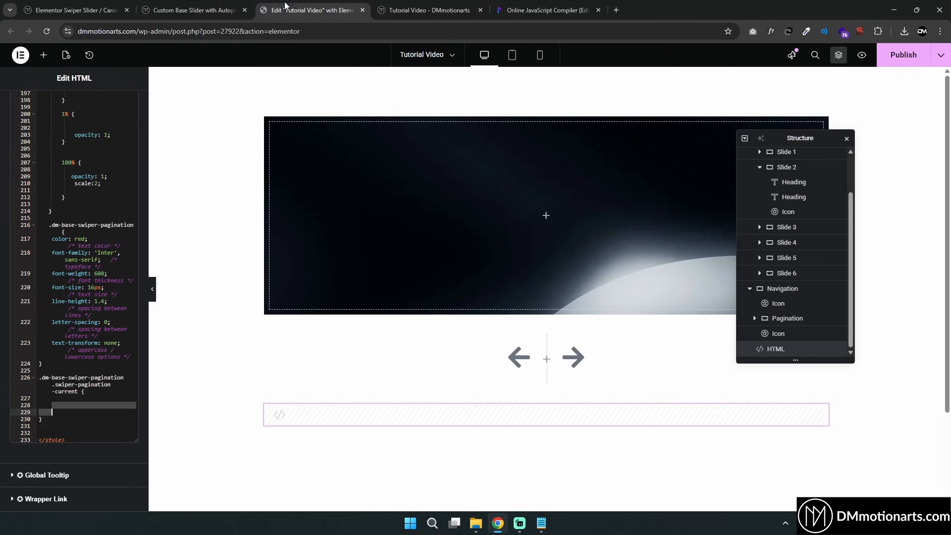
{"action": "left_click_drag", "start_coordinate": [54, 411], "coordinate": [41, 380]}
{"action": "key", "text": "ctrl+c"}
{"action": "left_click", "coordinate": [69, 419]}
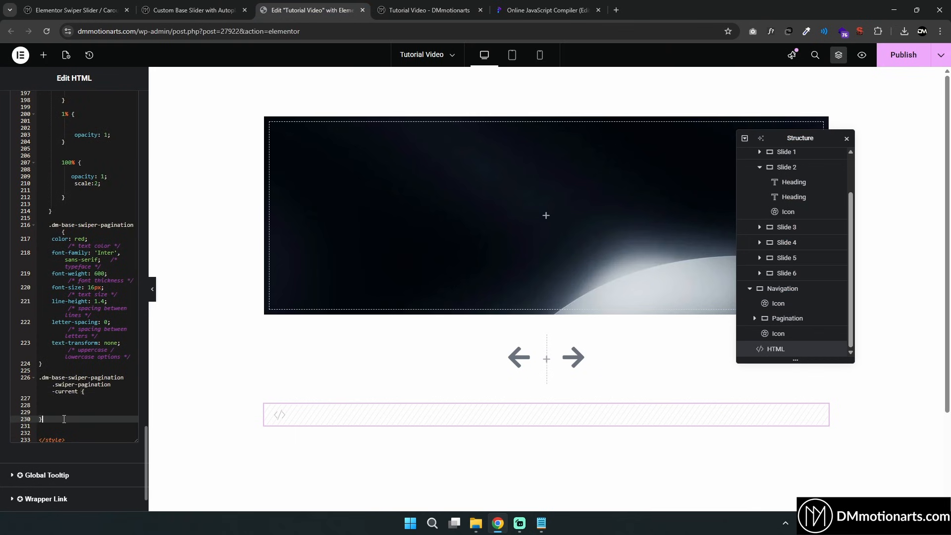
{"action": "key", "text": "Return"}
{"action": "key", "text": "Return"}
{"action": "key", "text": "ctrl+v"}
{"action": "double_click", "coordinate": [70, 449]}
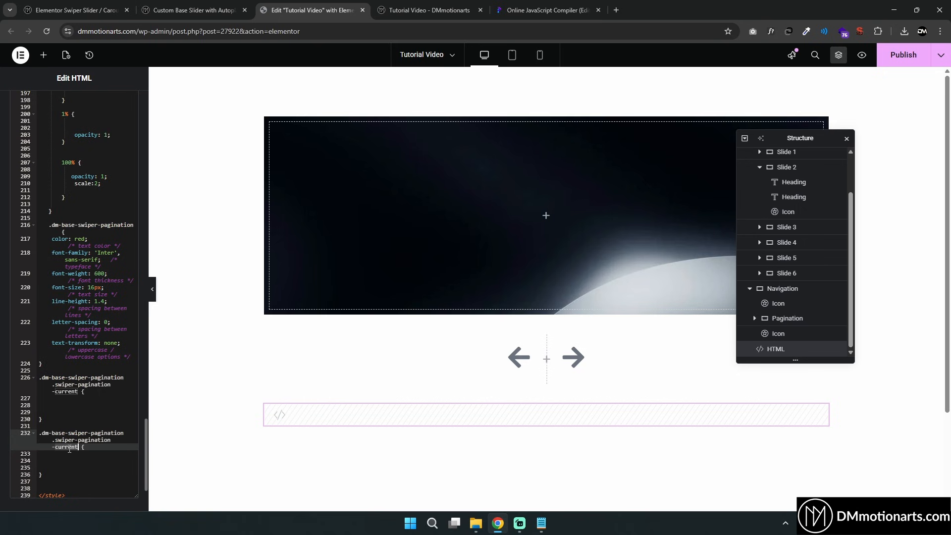
{"action": "type", "text": "total"}
{"action": "left_click", "coordinate": [429, 7]}
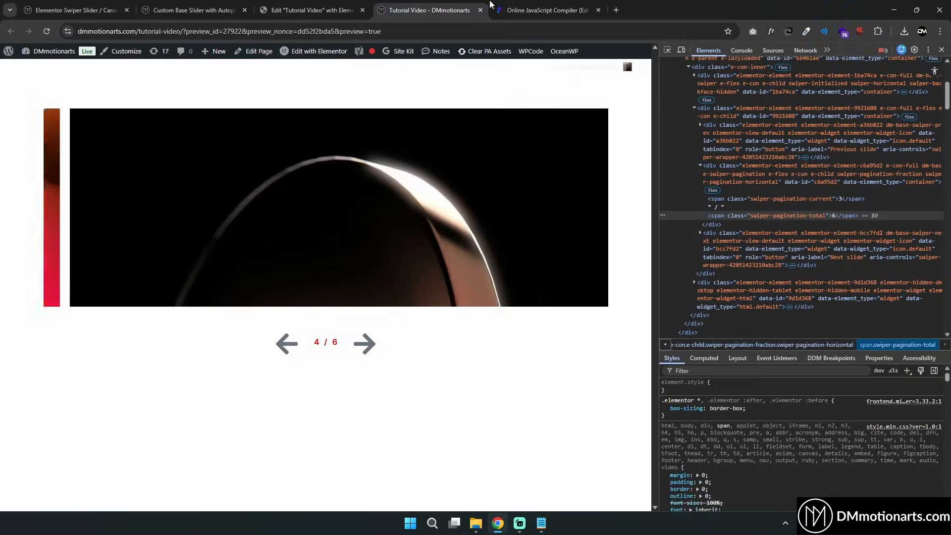
{"action": "left_click", "coordinate": [277, 8]}
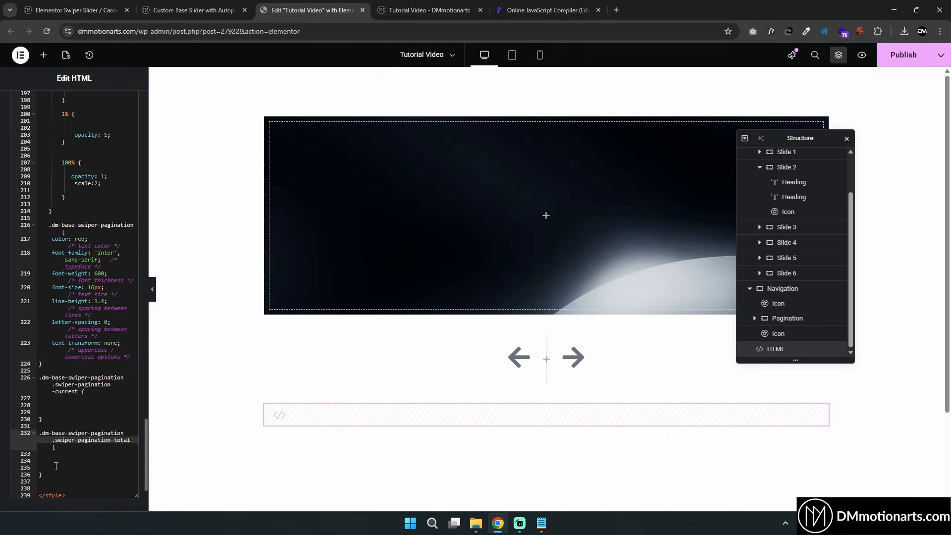
Read the tutorial's Pagination Style – ProgressBar instructions and code
{"action": "left_click", "coordinate": [421, 11]}
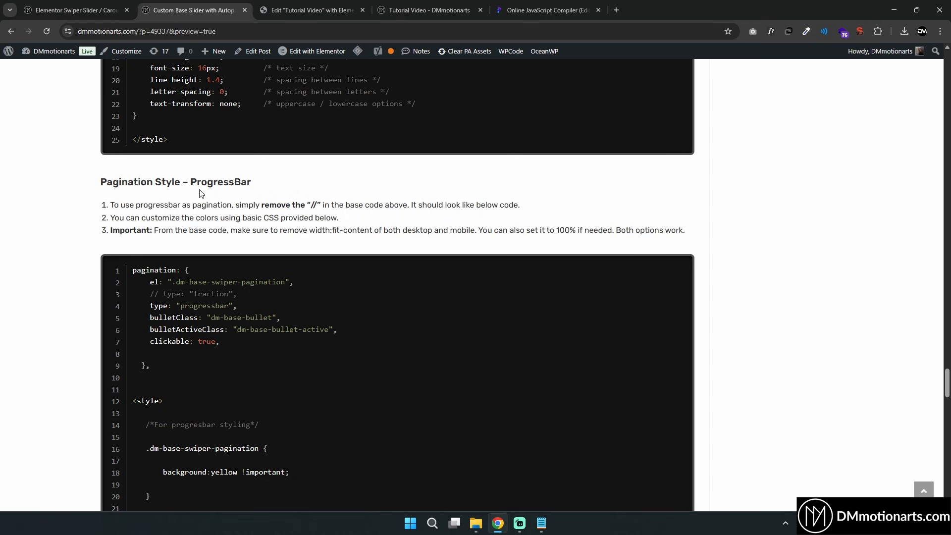
{"action": "left_click_drag", "start_coordinate": [197, 183], "coordinate": [240, 183]}
{"action": "left_click", "coordinate": [251, 183]}
{"action": "left_click", "coordinate": [312, 10]}
{"action": "scroll", "coordinate": [94, 250], "scroll_direction": "up", "scroll_amount": 5}
{"action": "left_click", "coordinate": [526, 4]}
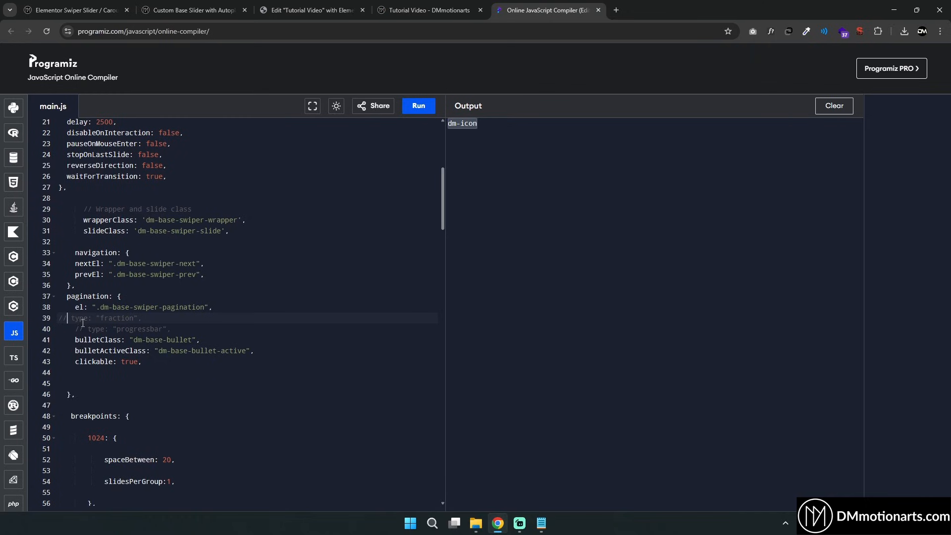
Switch the pagination type to progressbar by commenting out the fraction line and uncommenting the progressbar line, then save
{"action": "left_click_drag", "start_coordinate": [69, 321], "coordinate": [139, 323]}
{"action": "left_click", "coordinate": [84, 329]}
{"action": "key", "text": "BackSpace"}
{"action": "key", "text": "BackSpace"}
{"action": "left_click", "coordinate": [312, 10]}
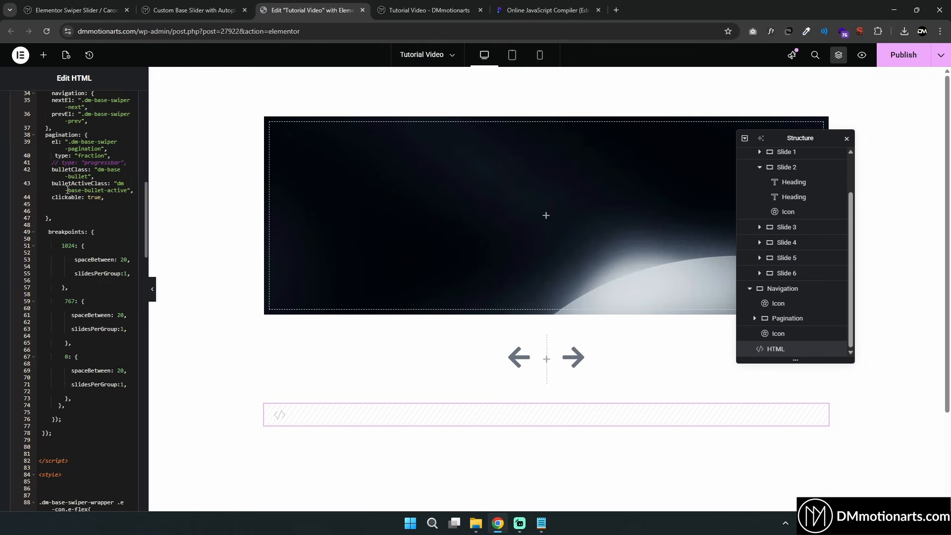
{"action": "left_click", "coordinate": [59, 164]}
{"action": "key", "text": "BackSpace"}
{"action": "key", "text": "BackSpace"}
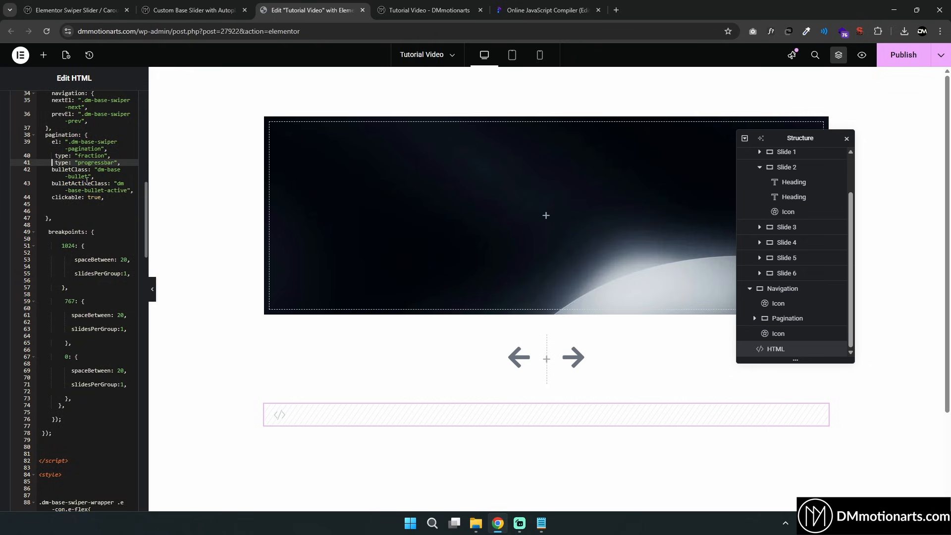
{"action": "left_click", "coordinate": [55, 156]}
{"action": "type", "text": "//"}
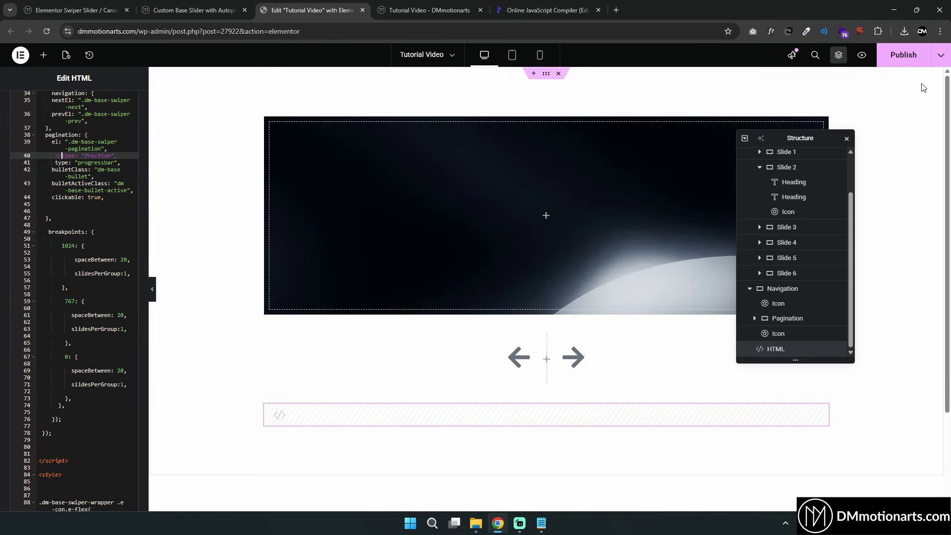
{"action": "key", "text": "ctrl+s"}
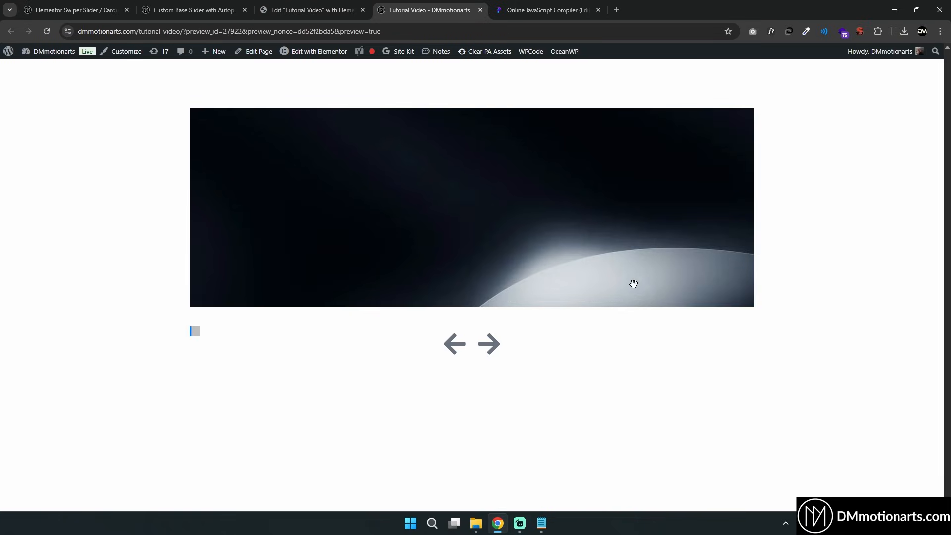
Preview the slider and step through the slides to check the progressbar pagination
{"action": "left_click", "coordinate": [493, 350]}
{"action": "left_click", "coordinate": [495, 351]}
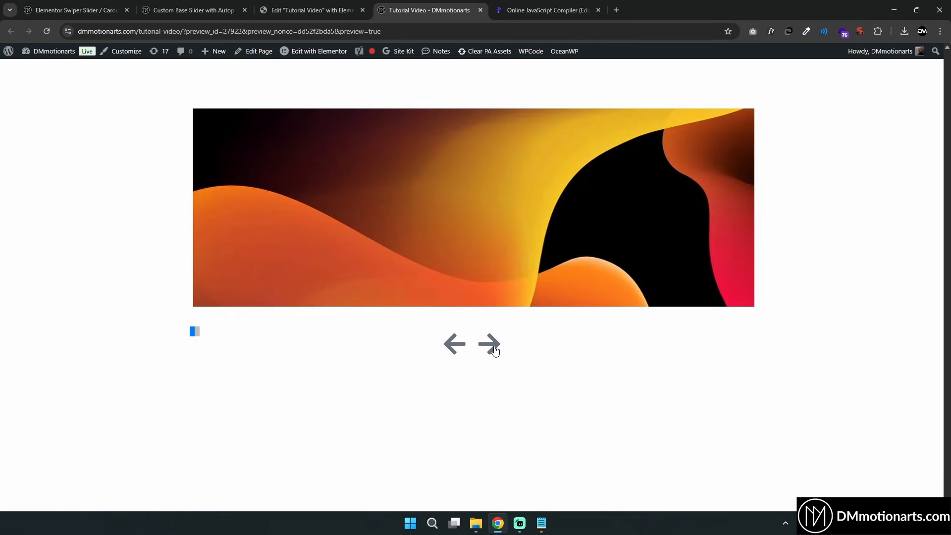
{"action": "left_click", "coordinate": [494, 350]}
{"action": "left_click", "coordinate": [495, 350]}
{"action": "left_click", "coordinate": [495, 350]}
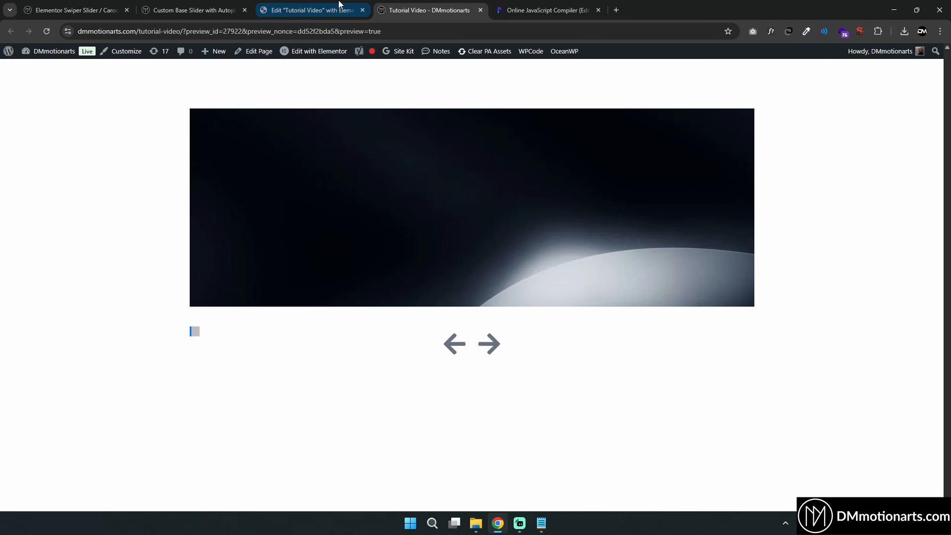
Examine the Pagination container's CSS classes and the pagination container size rules in the HTML widget code
{"action": "left_click", "coordinate": [312, 10]}
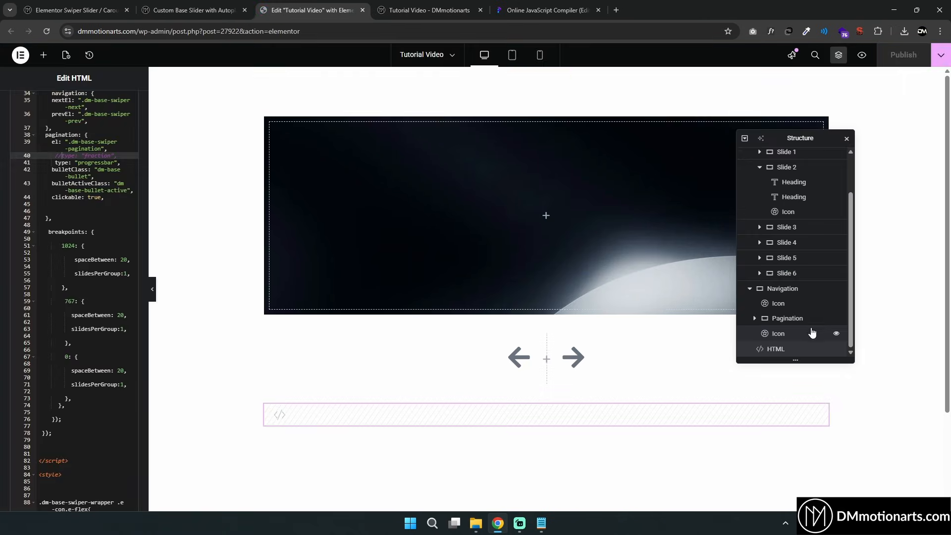
{"action": "left_click", "coordinate": [787, 319]}
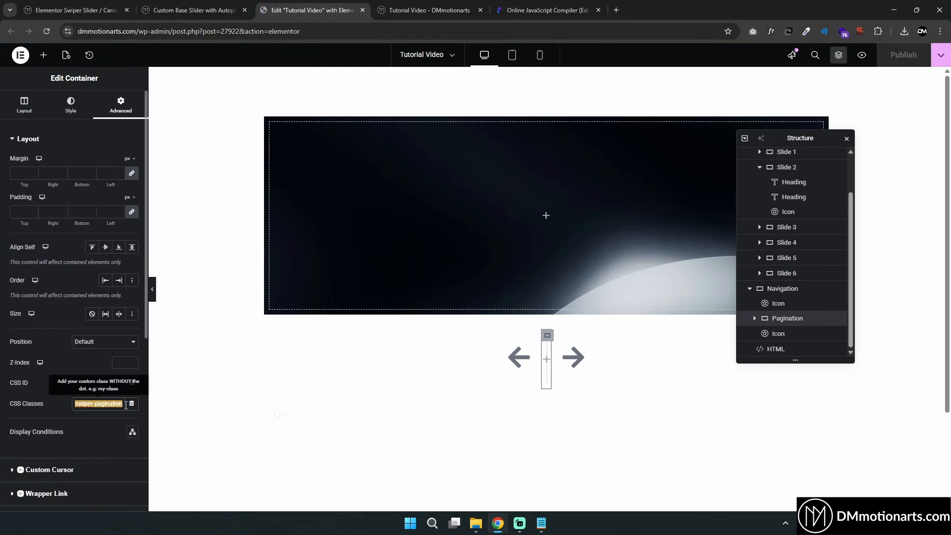
{"action": "left_click", "coordinate": [777, 348]}
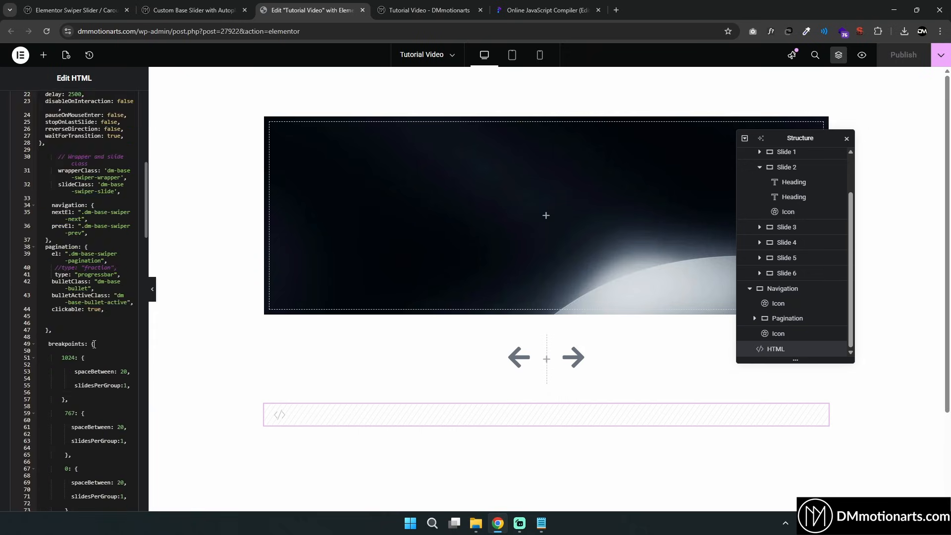
{"action": "scroll", "coordinate": [71, 183], "scroll_direction": "down", "scroll_amount": 15}
{"action": "left_click", "coordinate": [52, 172]}
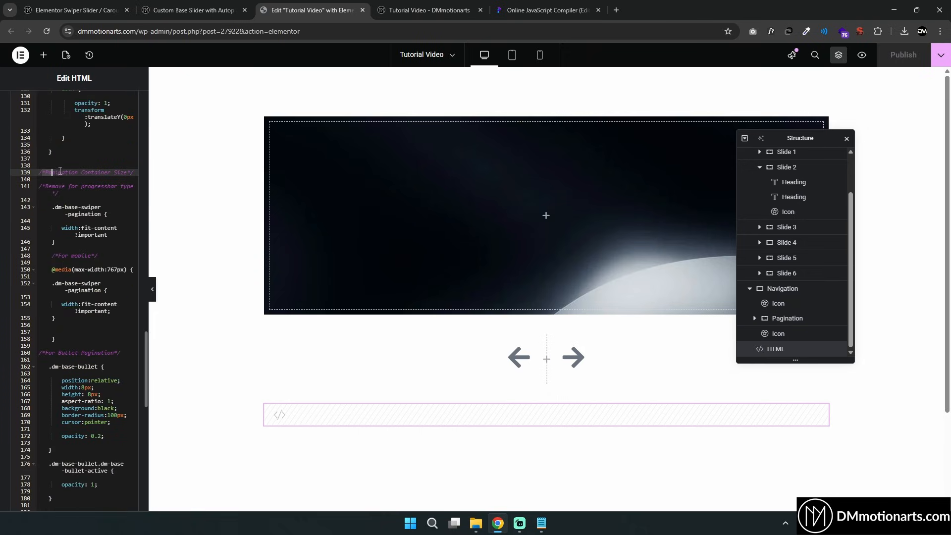
Delete the Pagination Container Size rules, including the desktop and mobile width:fit-content blocks, from the HTML widget code
{"action": "scroll", "coordinate": [93, 204], "scroll_direction": "down", "scroll_amount": 1}
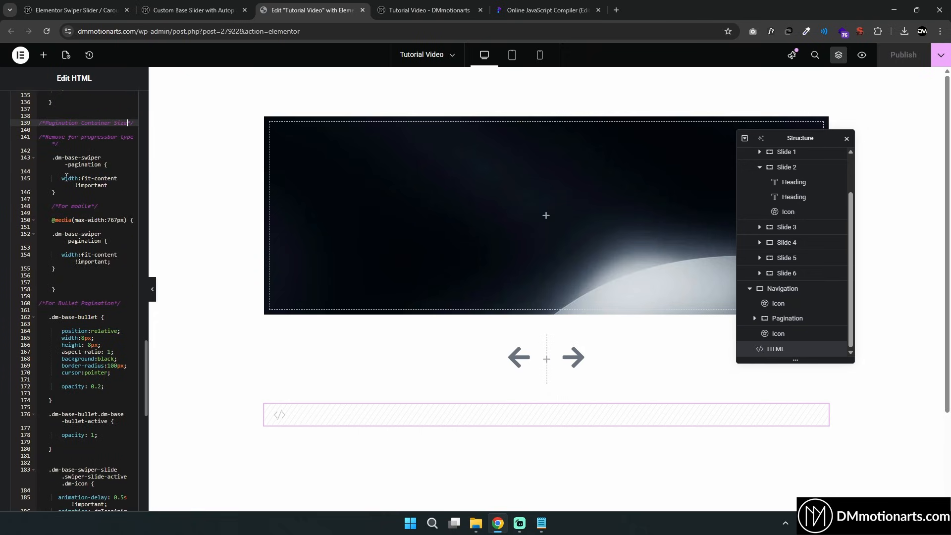
{"action": "left_click_drag", "start_coordinate": [61, 178], "coordinate": [120, 185]}
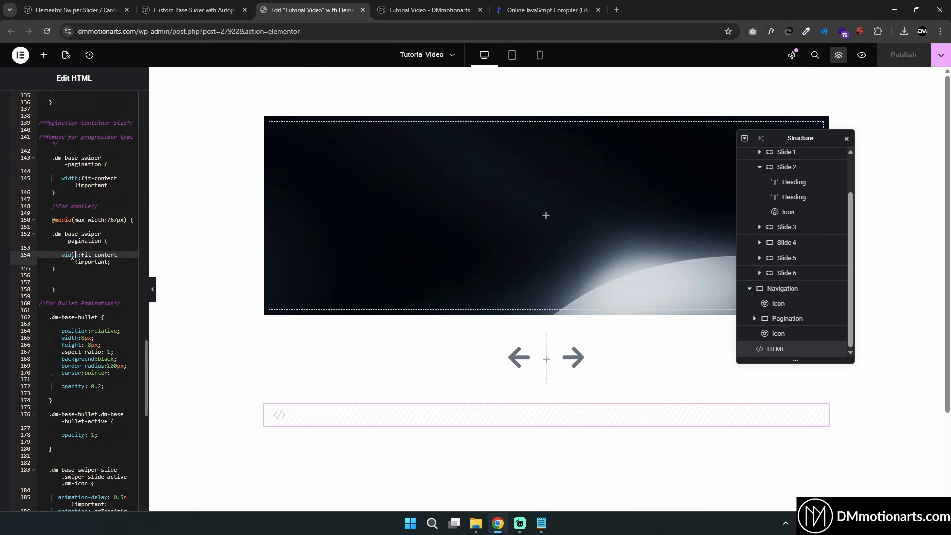
{"action": "left_click_drag", "start_coordinate": [61, 254], "coordinate": [121, 268]}
{"action": "left_click", "coordinate": [117, 262]}
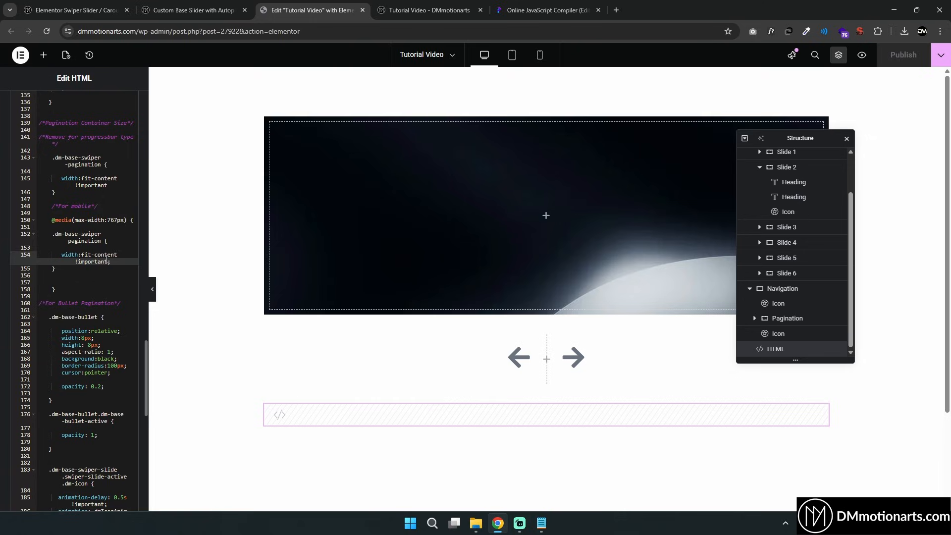
{"action": "scroll", "coordinate": [103, 260], "scroll_direction": "up", "scroll_amount": 2}
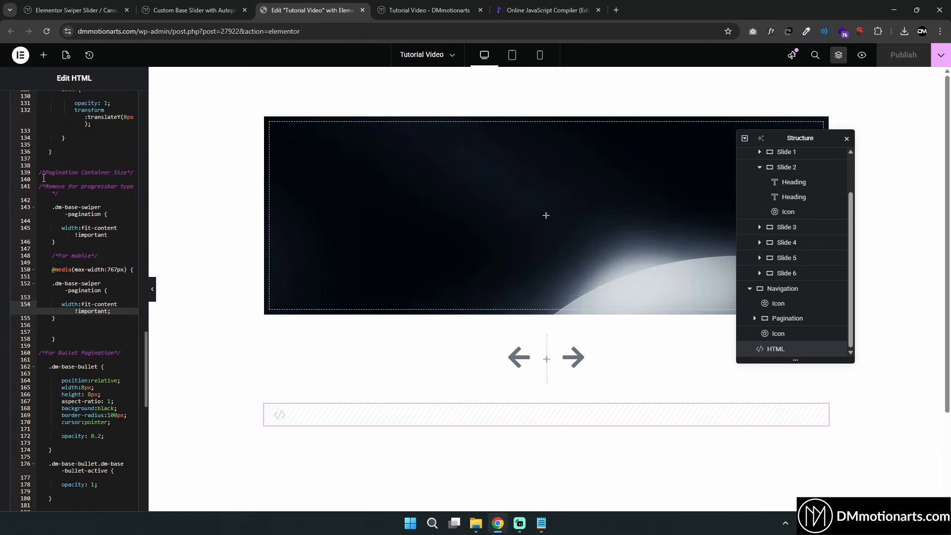
{"action": "left_click_drag", "start_coordinate": [43, 178], "coordinate": [107, 339]}
{"action": "key", "text": "BackSpace"}
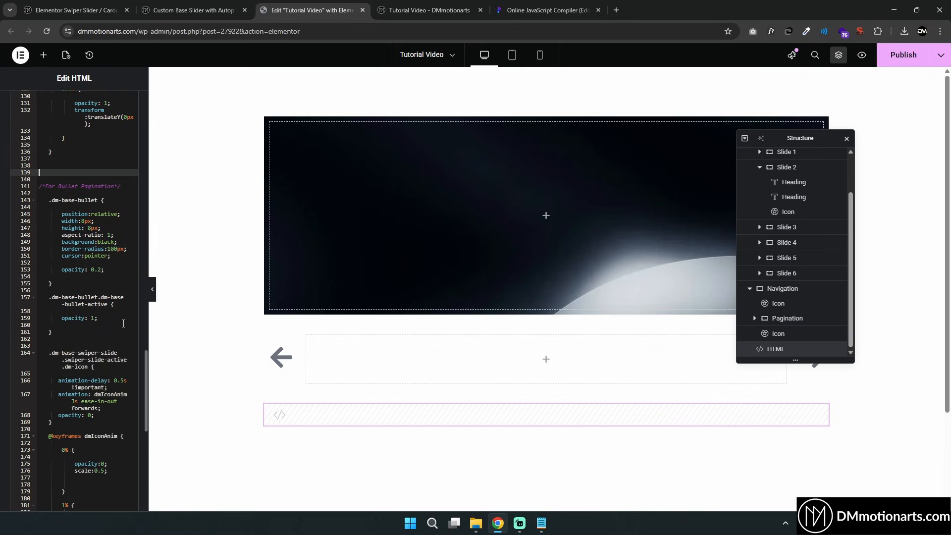
Preview the slider and advance through the slides to check the full-width progressbar
{"action": "left_click", "coordinate": [306, 337]}
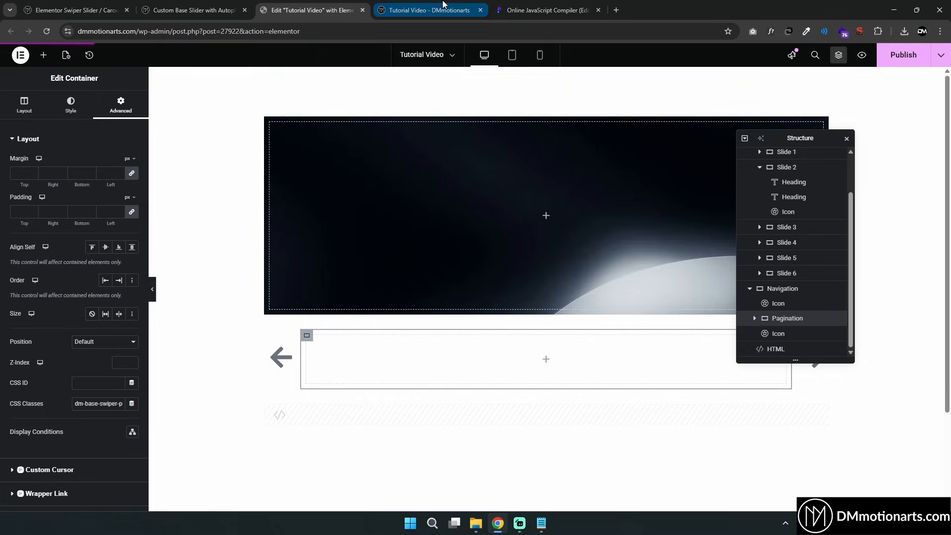
{"action": "left_click", "coordinate": [429, 10]}
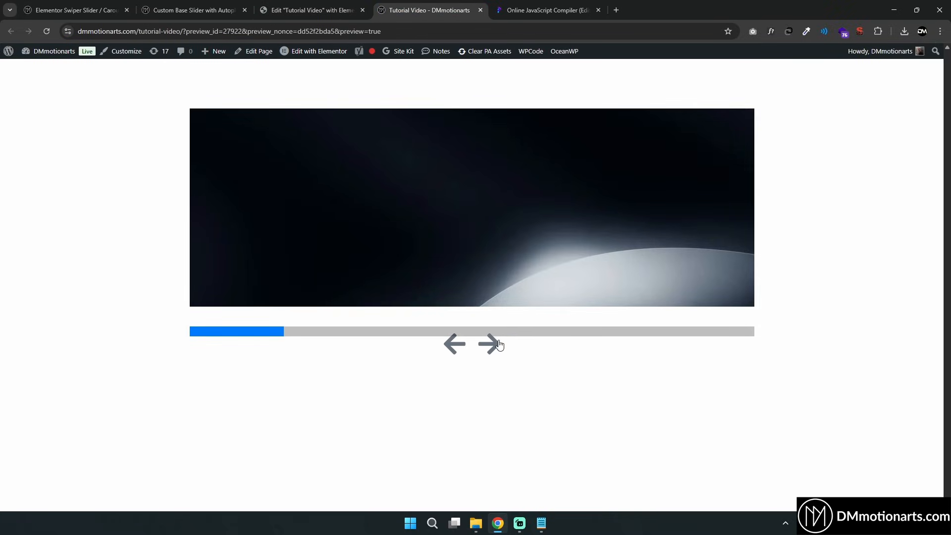
{"action": "left_click", "coordinate": [494, 345]}
{"action": "left_click", "coordinate": [494, 346]}
{"action": "left_click", "coordinate": [494, 345]}
{"action": "left_click", "coordinate": [494, 345]}
{"action": "left_click", "coordinate": [494, 346]}
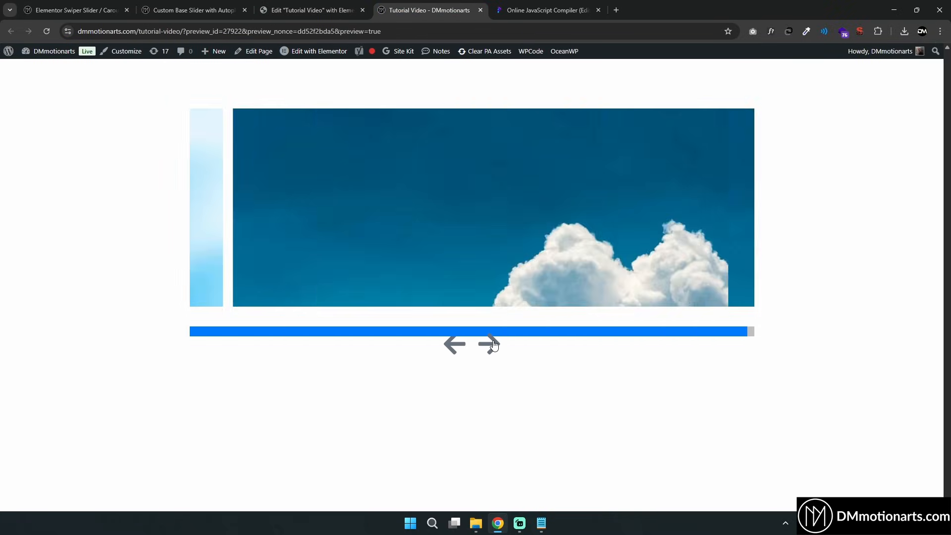
{"action": "left_click", "coordinate": [494, 346]}
Move the Pagination container inside Base Swiper, directly below Swiper Wrapper, in the structure tree
{"action": "left_click", "coordinate": [285, 6]}
{"action": "mouse_move", "coordinate": [782, 324]}
{"action": "left_mouse_down"}
{"action": "mouse_move", "coordinate": [795, 314]}
{"action": "mouse_move", "coordinate": [789, 333]}
{"action": "left_mouse_up"}
{"action": "left_click", "coordinate": [760, 183]}
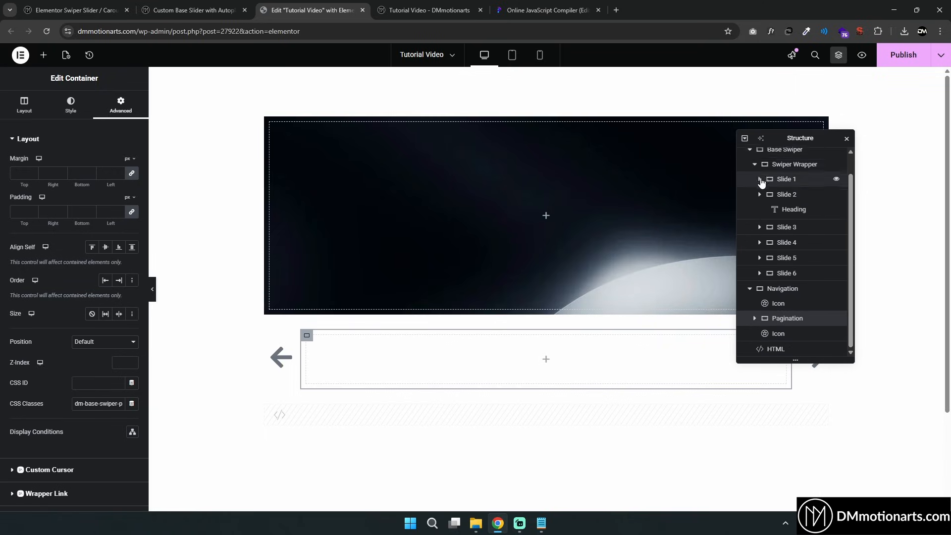
{"action": "left_click", "coordinate": [755, 184]}
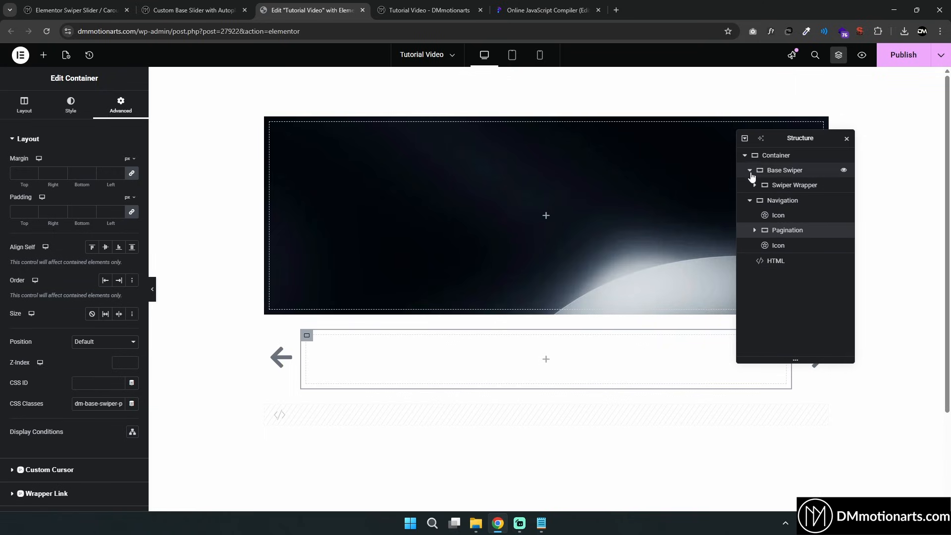
{"action": "left_click_drag", "start_coordinate": [779, 229], "coordinate": [788, 198]}
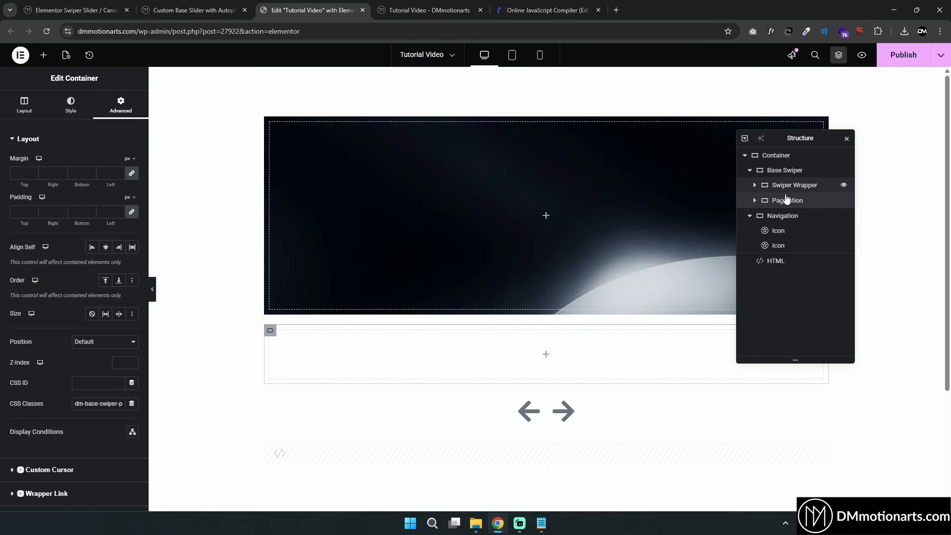
Set the Pagination container's position to Absolute and its minimum height to 50 px
{"action": "left_click", "coordinate": [108, 343]}
{"action": "left_click", "coordinate": [93, 367]}
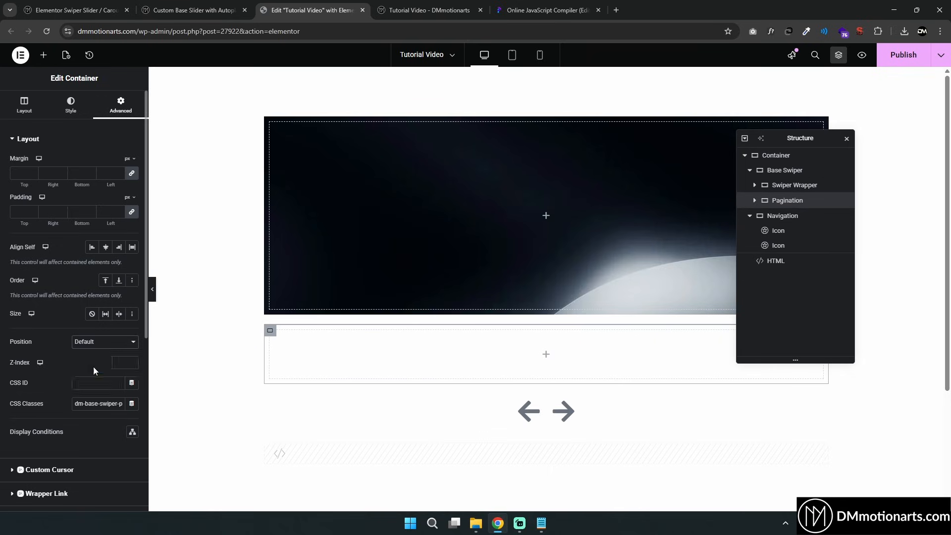
{"action": "left_click", "coordinate": [33, 107]}
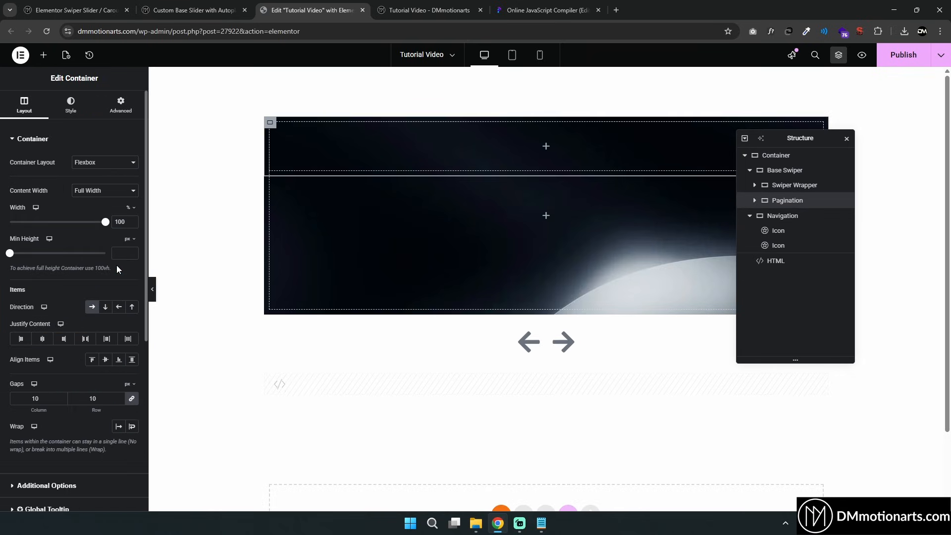
{"action": "type", "text": "50"}
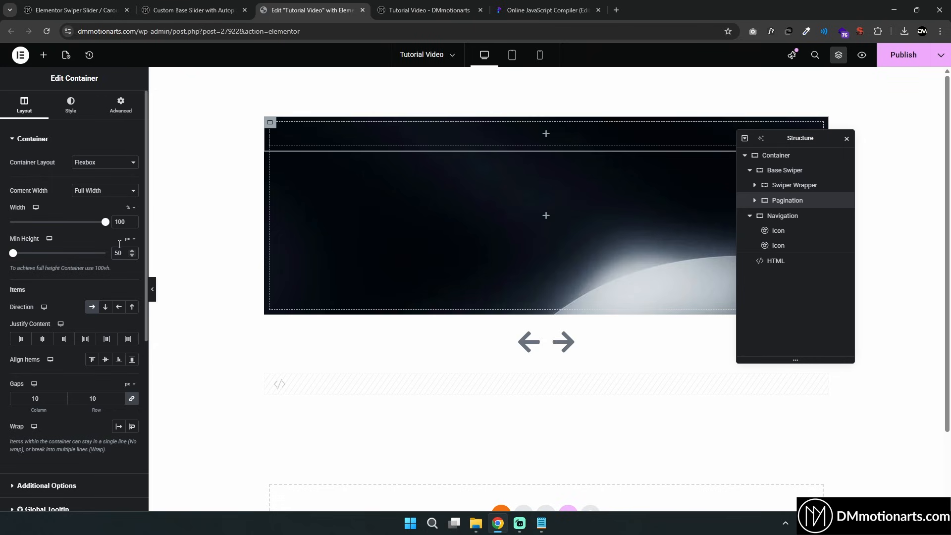
Set the Pagination container's padding to 0 on all sides
{"action": "left_click", "coordinate": [121, 105]}
{"action": "left_click", "coordinate": [112, 213]}
{"action": "type", "text": "0"}
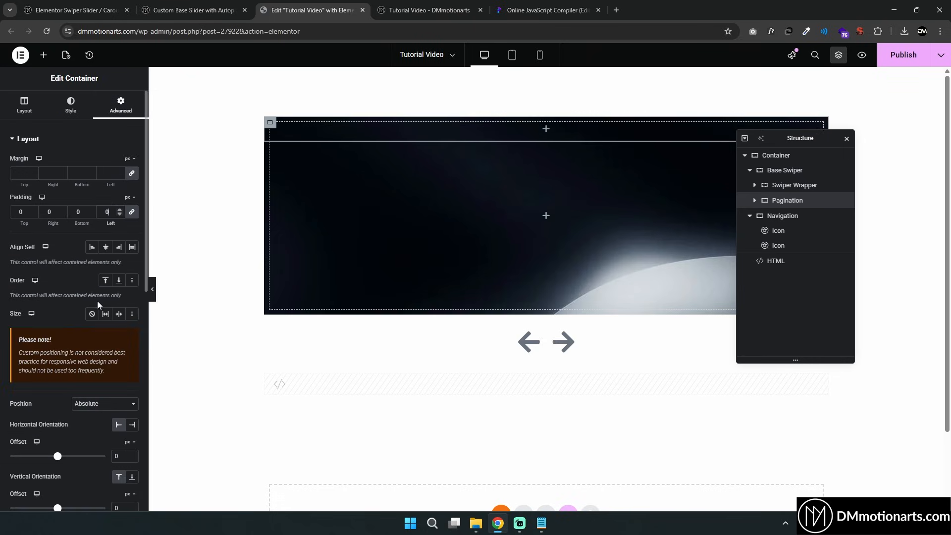
Preview the slider and step through slides to check the progressbar's position over the slides
{"action": "scroll", "coordinate": [98, 301], "scroll_direction": "down", "scroll_amount": 2}
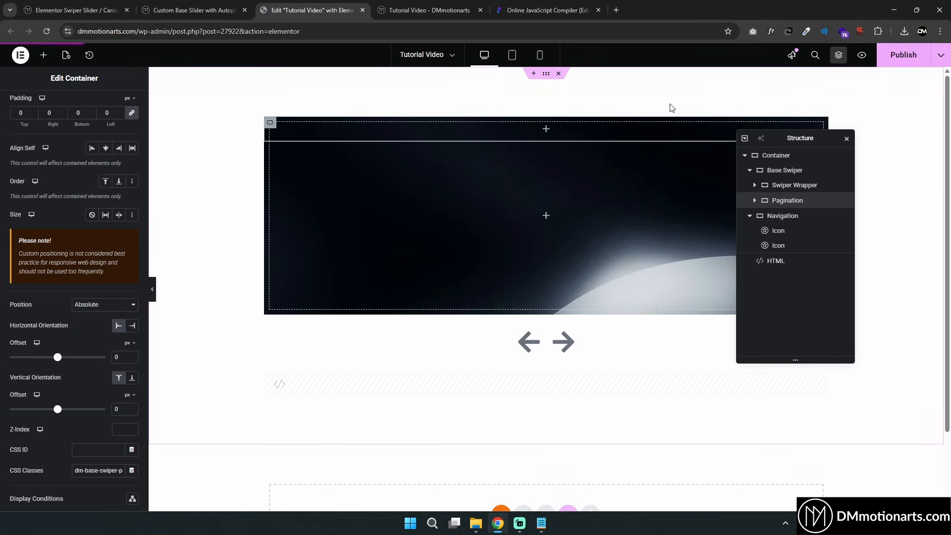
{"action": "key", "text": "ctrl+Tab"}
{"action": "left_click", "coordinate": [493, 349]}
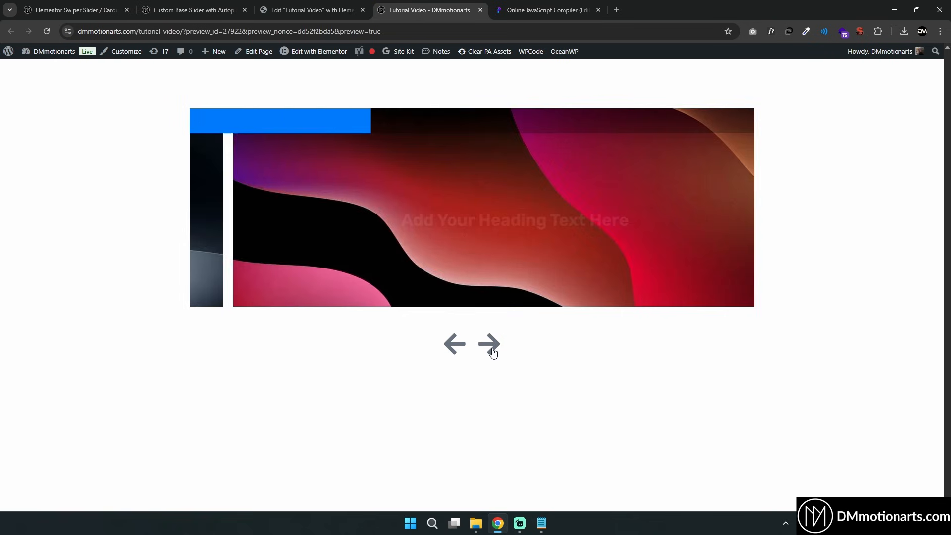
{"action": "left_click", "coordinate": [493, 349]}
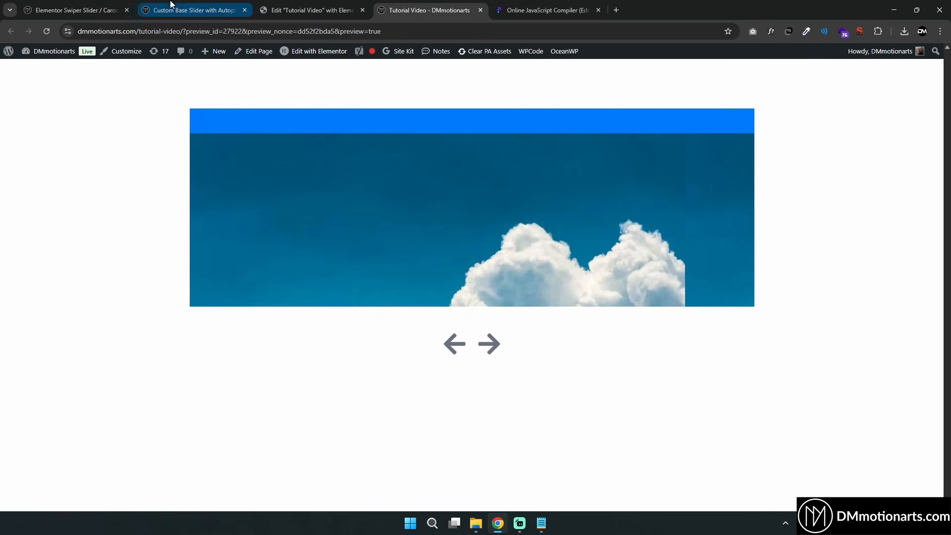
Copy the progressbar styling CSS from the tutorial and paste it at the end of the HTML widget's style block
{"action": "left_click", "coordinate": [103, 6]}
{"action": "left_click", "coordinate": [198, 9]}
{"action": "scroll", "coordinate": [218, 257], "scroll_direction": "down", "scroll_amount": 4}
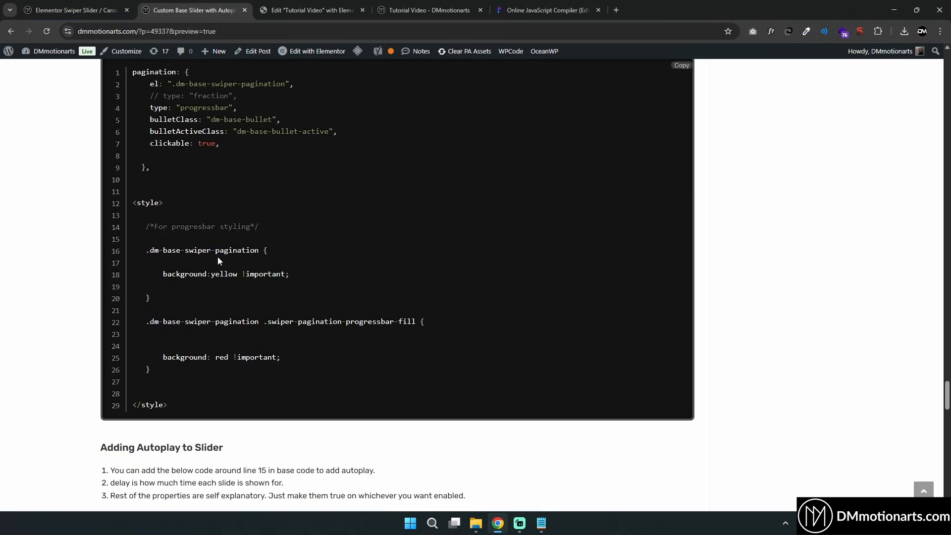
{"action": "scroll", "coordinate": [216, 269], "scroll_direction": "up", "scroll_amount": 1}
{"action": "left_click_drag", "start_coordinate": [145, 276], "coordinate": [358, 420]}
{"action": "key", "text": "ctrl+c"}
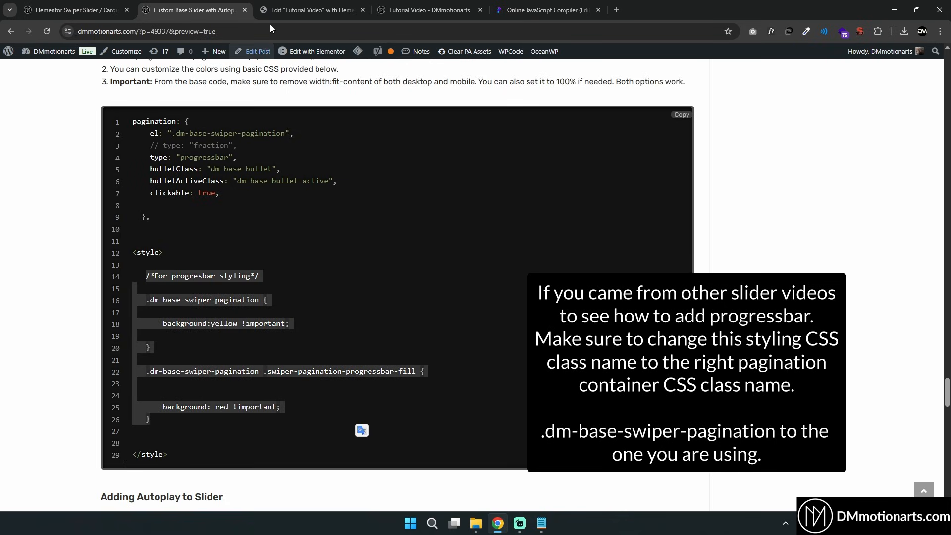
{"action": "left_click", "coordinate": [288, 9]}
{"action": "scroll", "coordinate": [112, 272], "scroll_direction": "down", "scroll_amount": 4}
{"action": "left_click", "coordinate": [776, 260]}
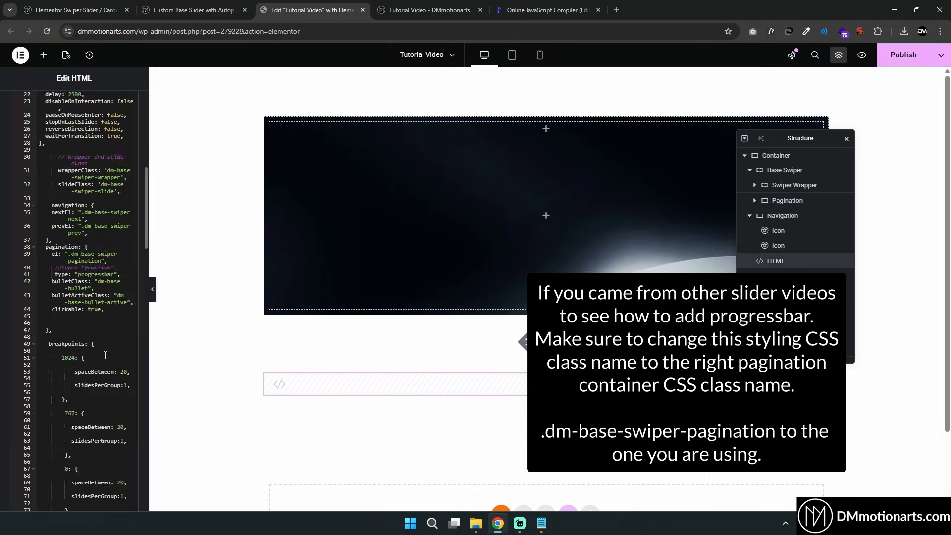
{"action": "scroll", "coordinate": [85, 298], "scroll_direction": "down", "scroll_amount": 15}
{"action": "left_click", "coordinate": [85, 360]}
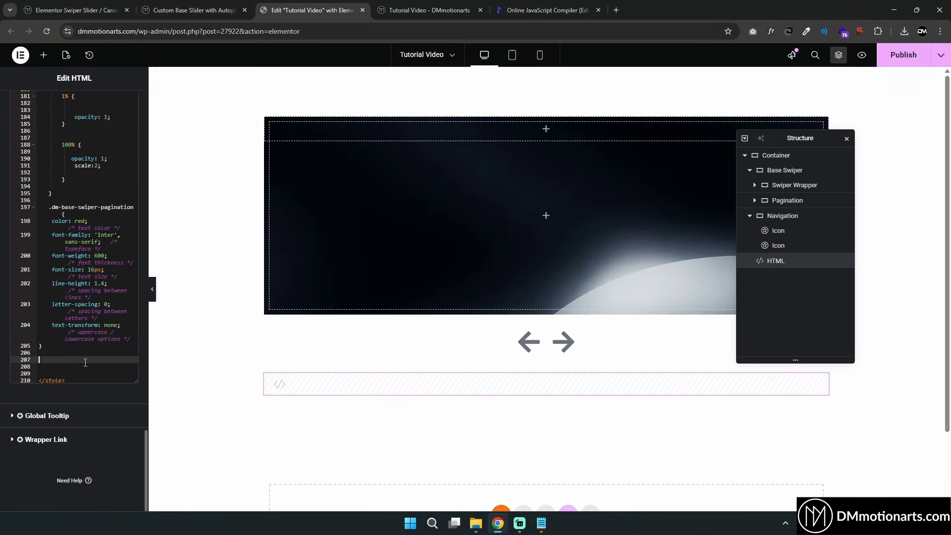
{"action": "key", "text": "ctrl+v"}
Set the Pagination container's minimum height to 20 px
{"action": "left_click", "coordinate": [84, 303]}
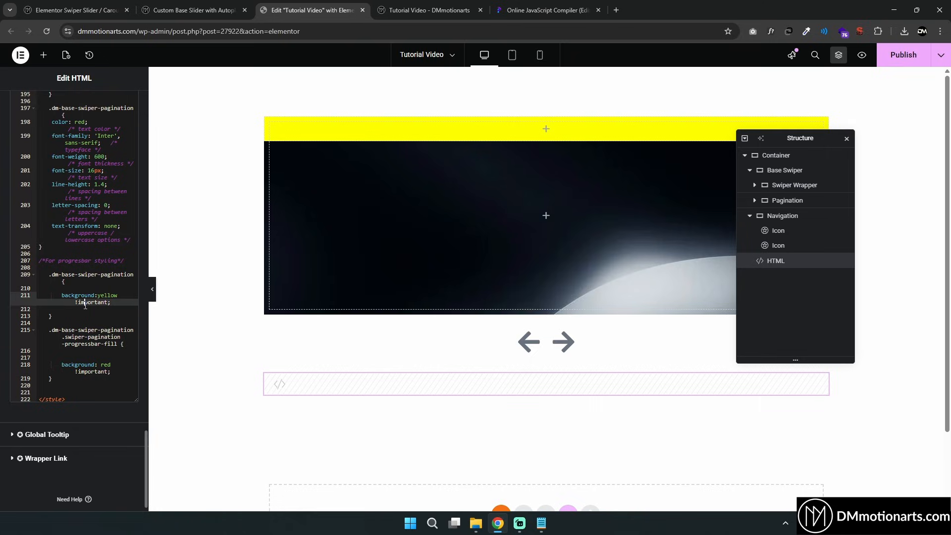
{"action": "left_click", "coordinate": [791, 201]}
{"action": "left_click", "coordinate": [25, 111]}
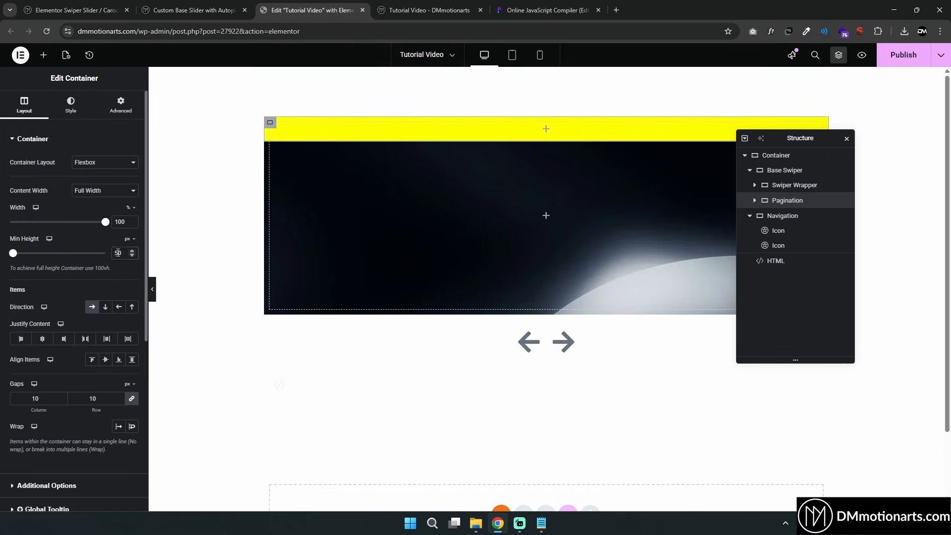
{"action": "type", "text": "20"}
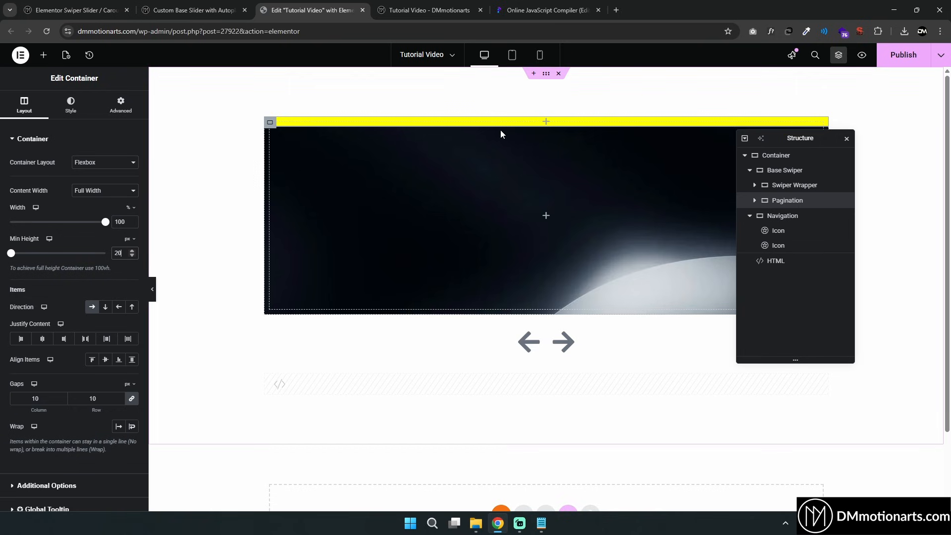
Try adding height: 20px; to the pagination's yellow background rule in the HTML code
{"action": "left_click", "coordinate": [764, 265]}
{"action": "scroll", "coordinate": [75, 297], "scroll_direction": "down", "scroll_amount": 15}
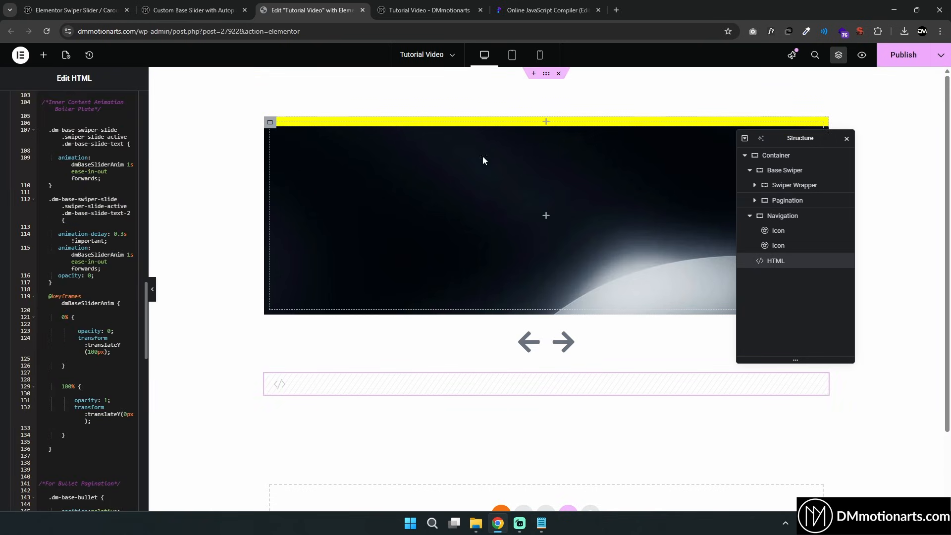
{"action": "scroll", "coordinate": [84, 307], "scroll_direction": "down", "scroll_amount": 15}
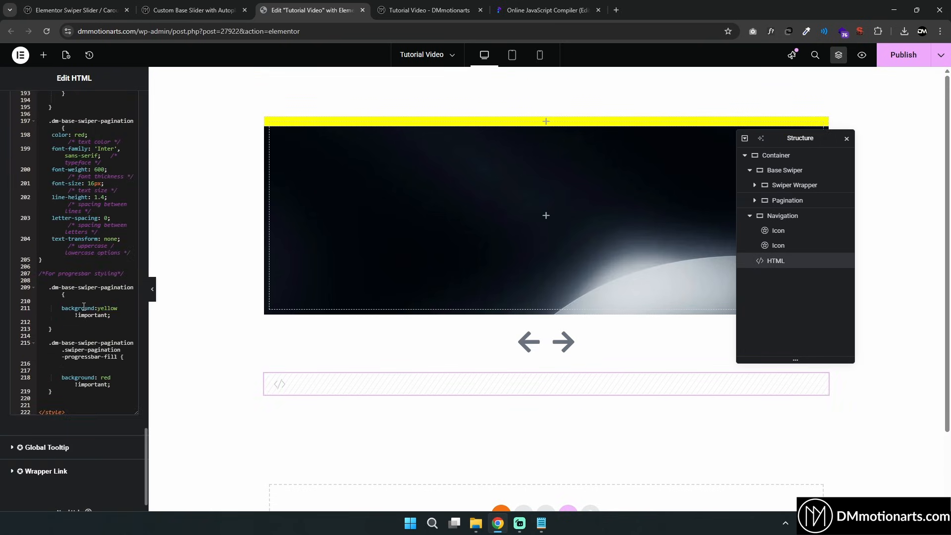
{"action": "left_click", "coordinate": [119, 321]}
{"action": "type", "text": "height: 20px;"}
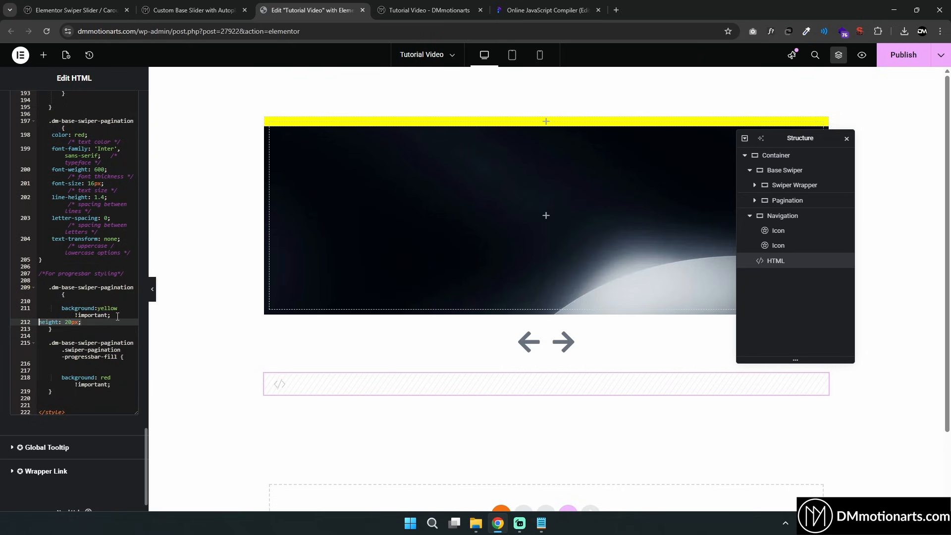
Preview the slider and step through the slides to check the yellow and red progressbar
{"action": "left_click", "coordinate": [98, 308]}
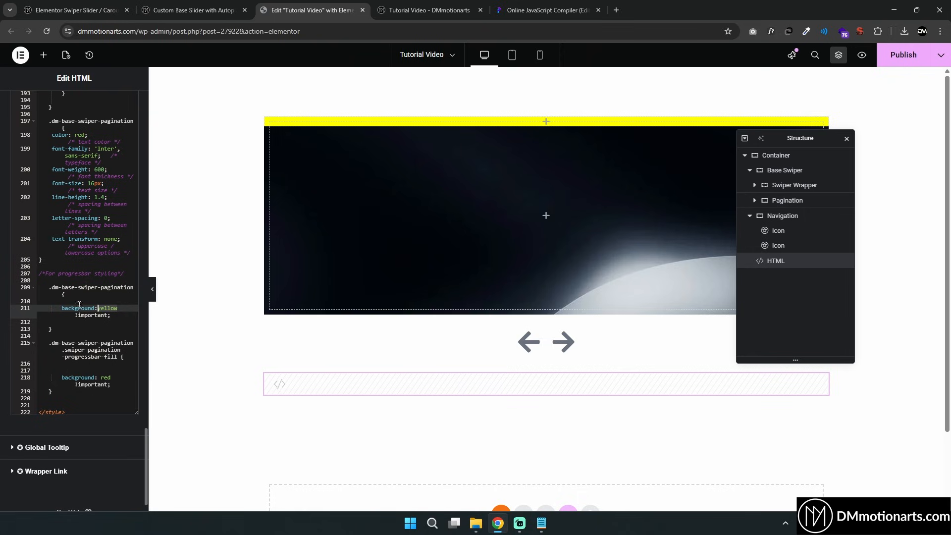
{"action": "left_click", "coordinate": [108, 378]}
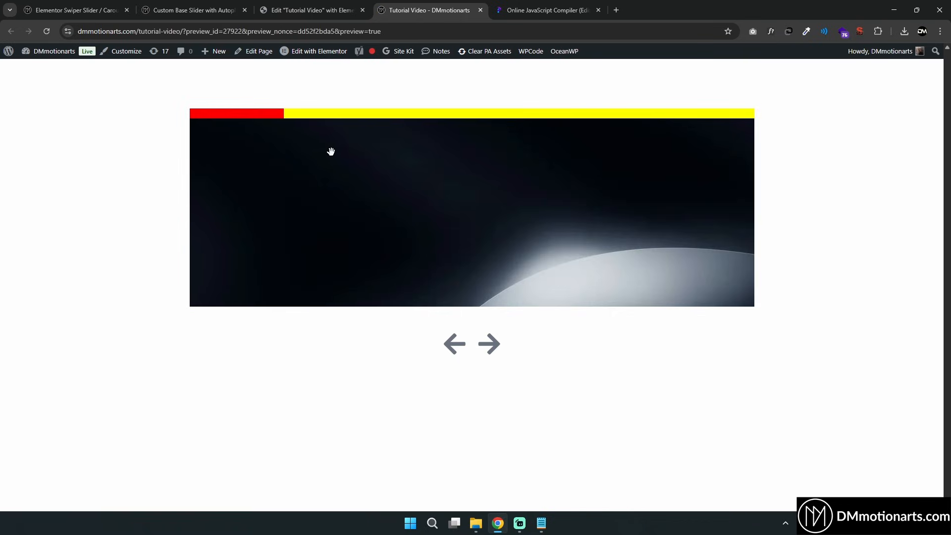
{"action": "left_click", "coordinate": [489, 344]}
{"action": "left_click", "coordinate": [489, 344]}
{"action": "left_click", "coordinate": [489, 344]}
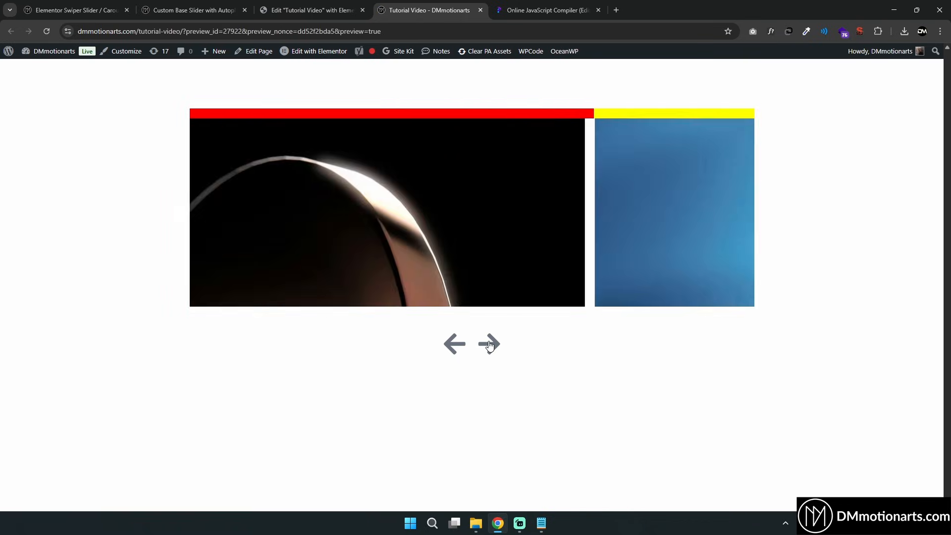
{"action": "left_click", "coordinate": [489, 344]}
{"action": "left_click", "coordinate": [489, 344]}
{"action": "left_click", "coordinate": [488, 344]}
{"action": "left_click", "coordinate": [489, 343]}
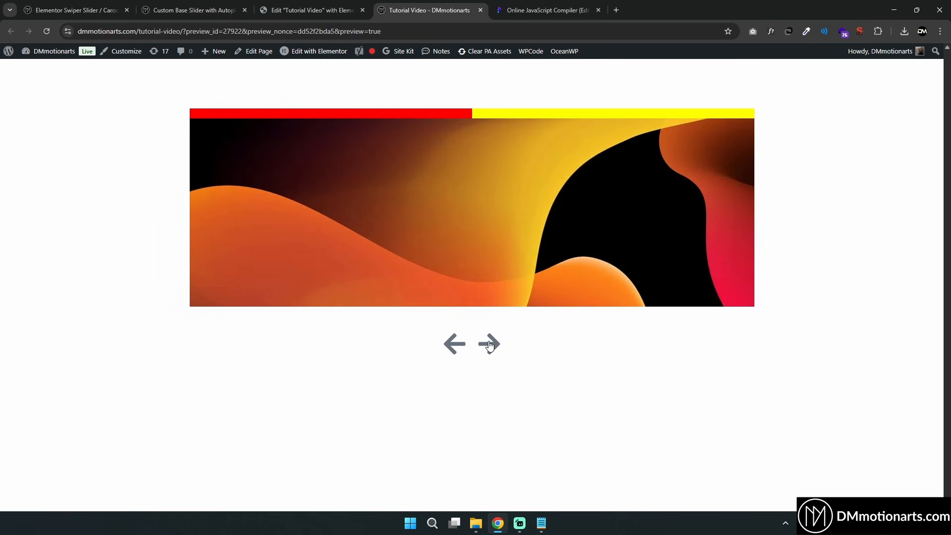
{"action": "left_click", "coordinate": [489, 344]}
{"action": "left_click", "coordinate": [489, 343]}
{"action": "left_click", "coordinate": [489, 344]}
Scroll the tutorial page to the sections after the progressbar styling
{"action": "left_click", "coordinate": [310, 10]}
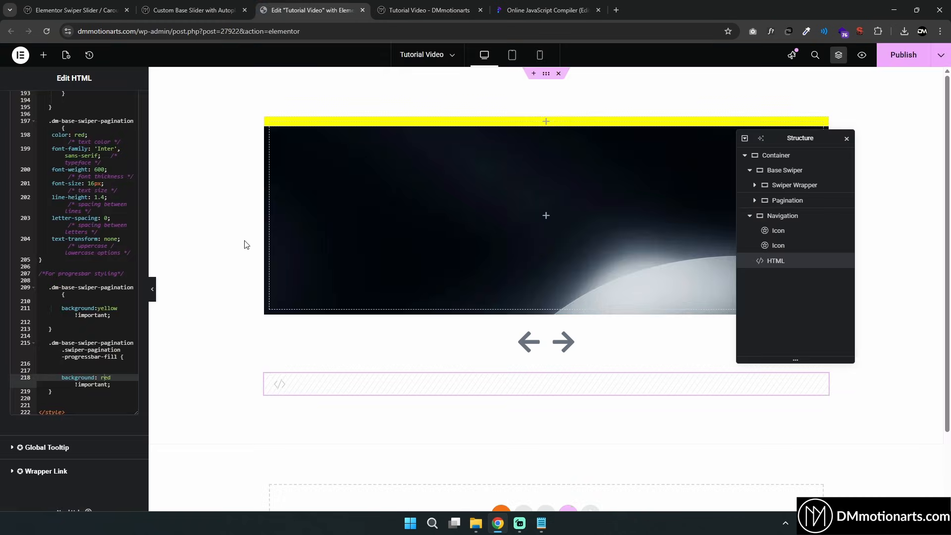
{"action": "left_click", "coordinate": [208, 9]}
{"action": "left_click", "coordinate": [318, 6]}
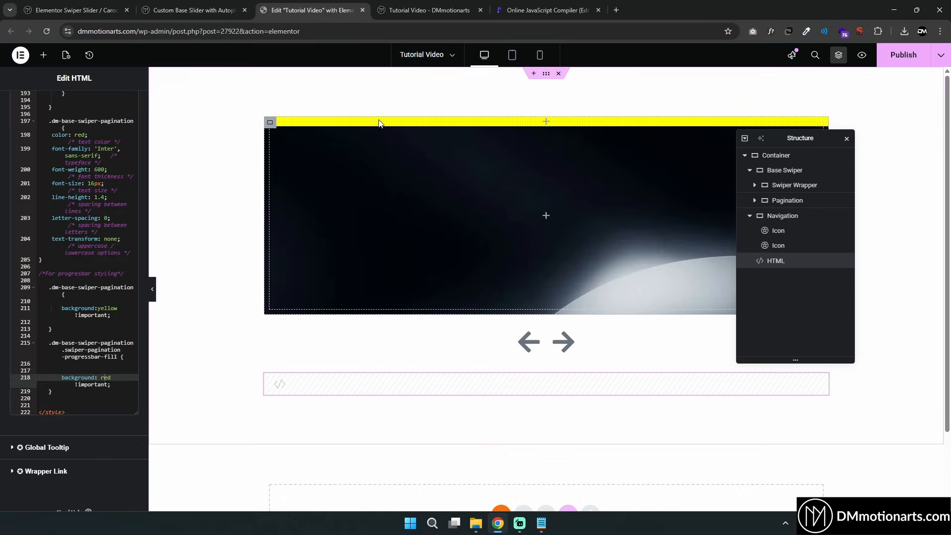
{"action": "left_click", "coordinate": [193, 10]}
{"action": "scroll", "coordinate": [313, 307], "scroll_direction": "down", "scroll_amount": 3}
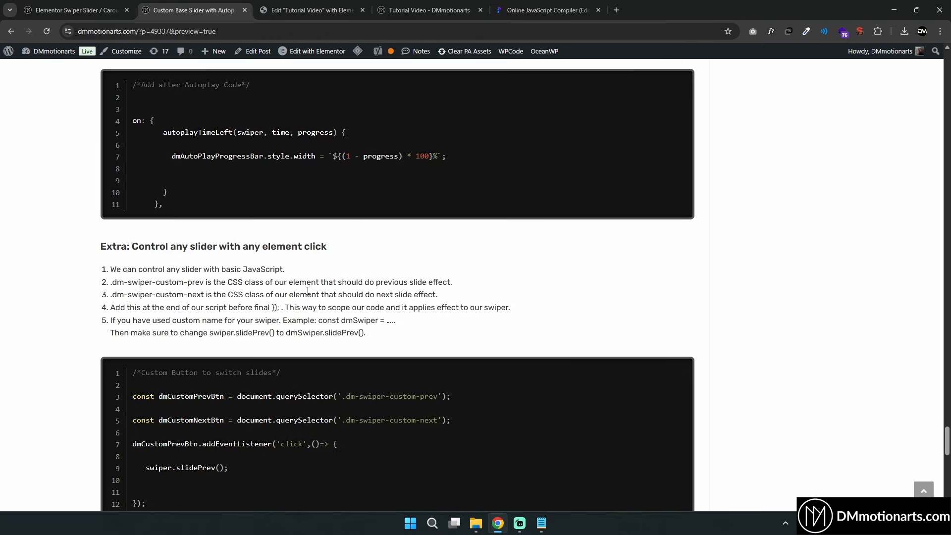
Copy the left arrow navigation icon and paste it into a new container below the HTML widget
{"action": "left_click_drag", "start_coordinate": [144, 98], "coordinate": [337, 104]}
{"action": "left_click", "coordinate": [216, 100]}
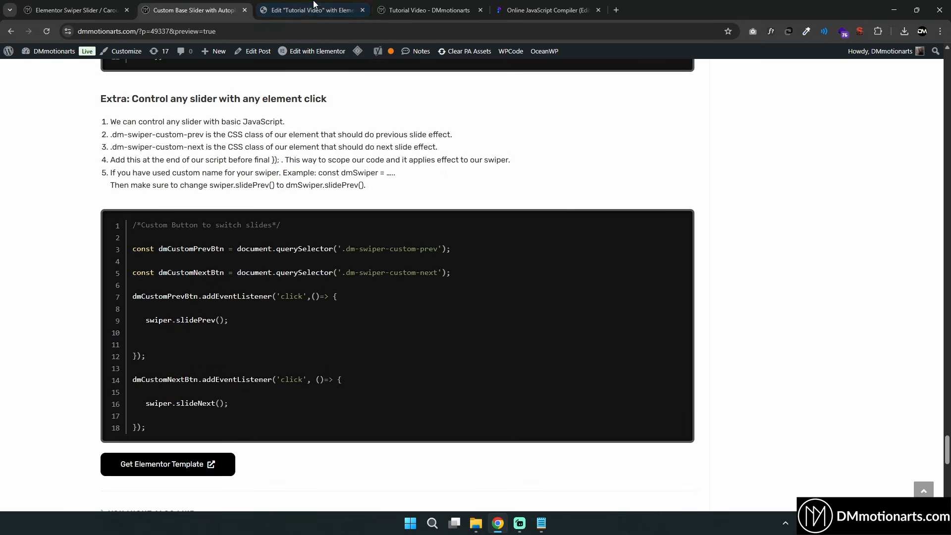
{"action": "left_click", "coordinate": [314, 6]}
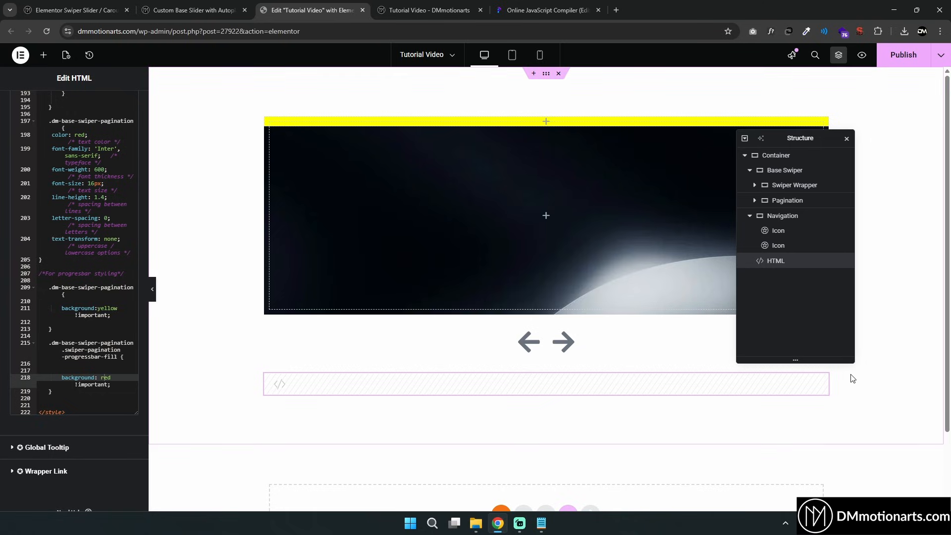
{"action": "right_click", "coordinate": [537, 340]}
{"action": "left_click", "coordinate": [555, 252]}
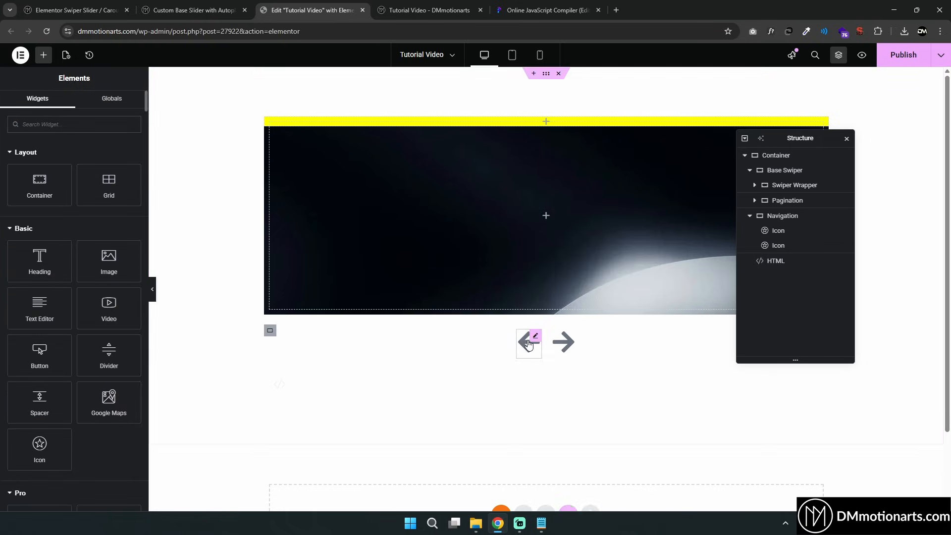
{"action": "scroll", "coordinate": [500, 370], "scroll_direction": "down", "scroll_amount": 2}
{"action": "right_click", "coordinate": [473, 422]}
{"action": "left_click", "coordinate": [497, 424]}
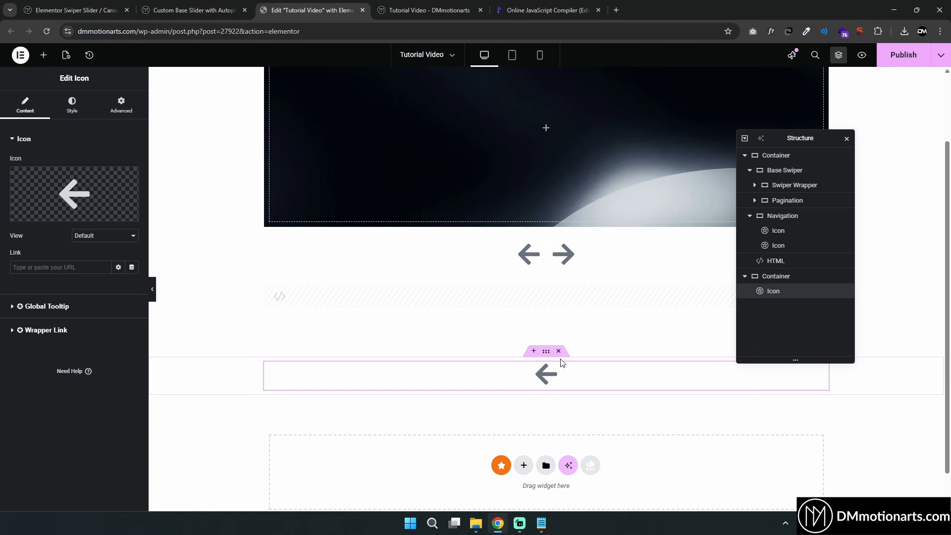
Replace the pasted icon with the Asterisk icon from the icon library
{"action": "left_click", "coordinate": [42, 215]}
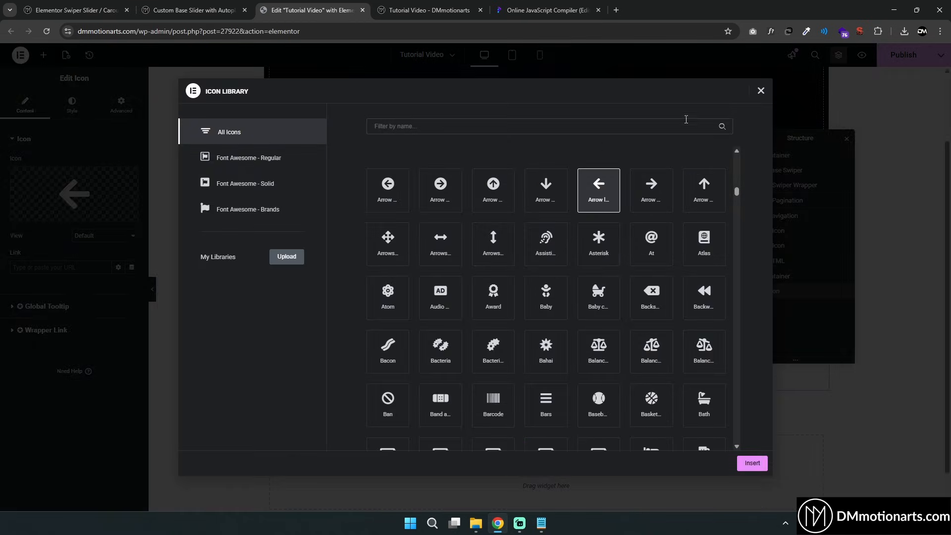
{"action": "left_click", "coordinate": [600, 243]}
{"action": "left_click", "coordinate": [752, 463]}
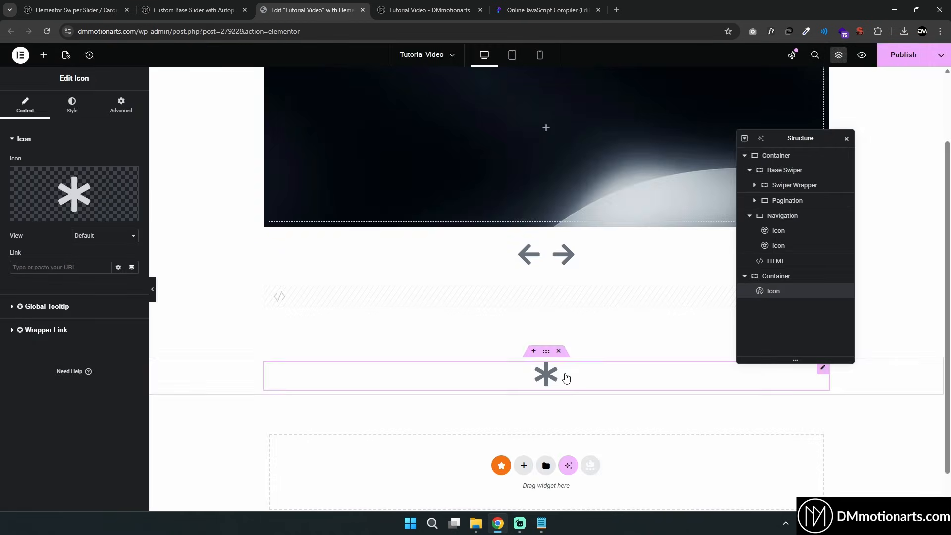
Copy the dm-swiper-custom-prev class from the tutorial and assign it as the asterisk icon's CSS class
{"action": "left_click", "coordinate": [121, 105]}
{"action": "left_click", "coordinate": [180, 9]}
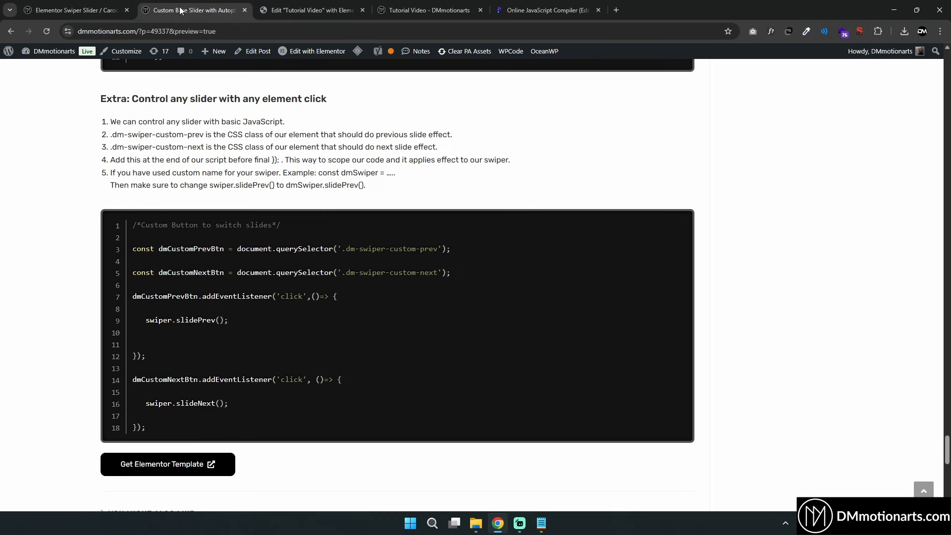
{"action": "left_click_drag", "start_coordinate": [349, 248], "coordinate": [427, 248]}
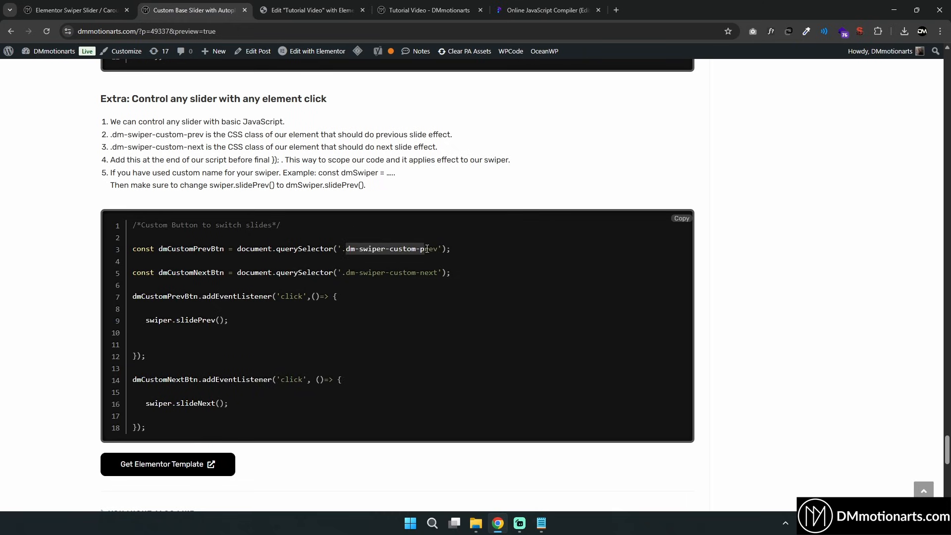
{"action": "right_click", "coordinate": [415, 250]}
{"action": "left_click", "coordinate": [442, 260]}
{"action": "left_click", "coordinate": [288, 5]}
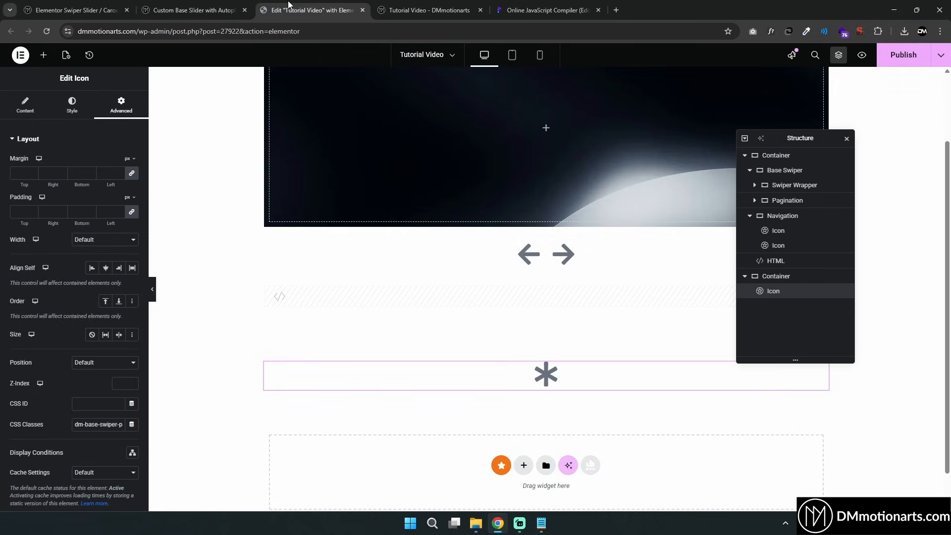
{"action": "triple_click", "coordinate": [124, 425]}
{"action": "key", "text": "ctrl+v"}
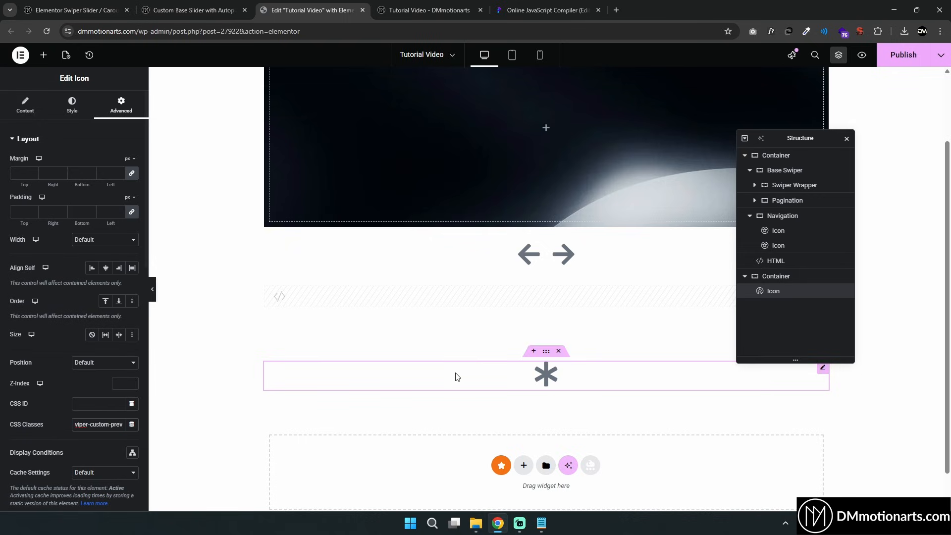
Duplicate the asterisk icon and change the duplicate to the AD icon
{"action": "right_click", "coordinate": [547, 374]}
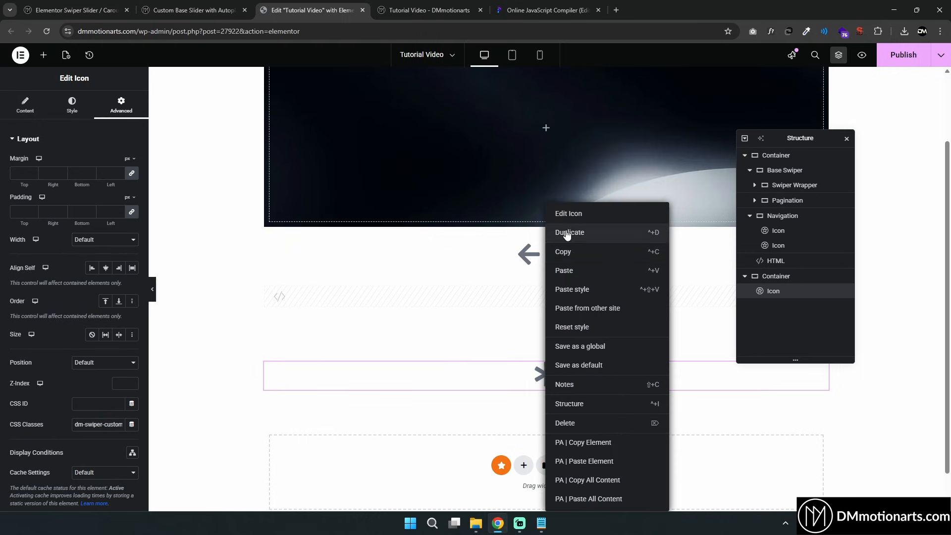
{"action": "left_click", "coordinate": [567, 234]}
{"action": "left_click", "coordinate": [75, 198]}
{"action": "left_click", "coordinate": [441, 244]}
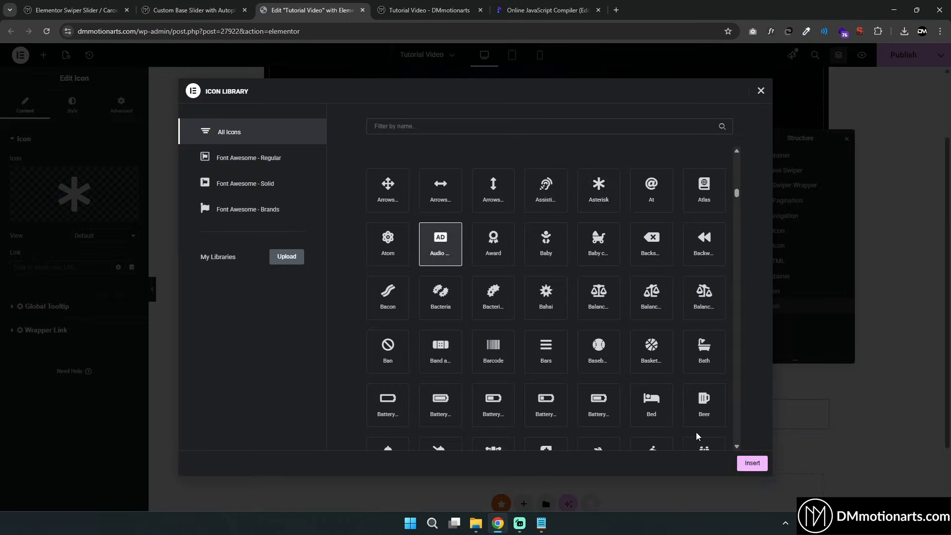
{"action": "left_click", "coordinate": [752, 463]}
Copy the dm-swiper-custom-next class from the tutorial and assign it as the AD icon's CSS class
{"action": "left_click", "coordinate": [193, 10]}
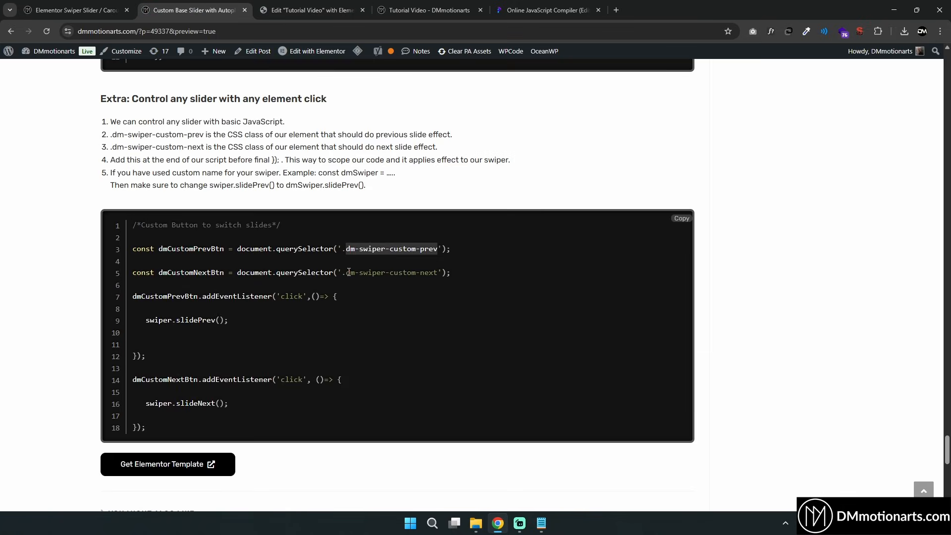
{"action": "left_click_drag", "start_coordinate": [349, 272], "coordinate": [416, 274]}
{"action": "left_click", "coordinate": [312, 10]}
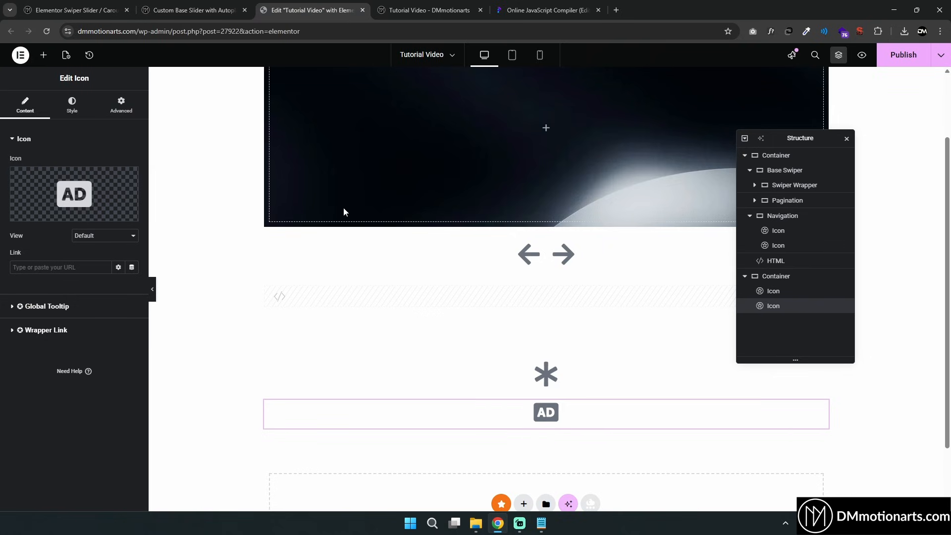
{"action": "left_click", "coordinate": [121, 105]}
{"action": "left_click", "coordinate": [98, 424]}
{"action": "key", "text": "ctrl+v"}
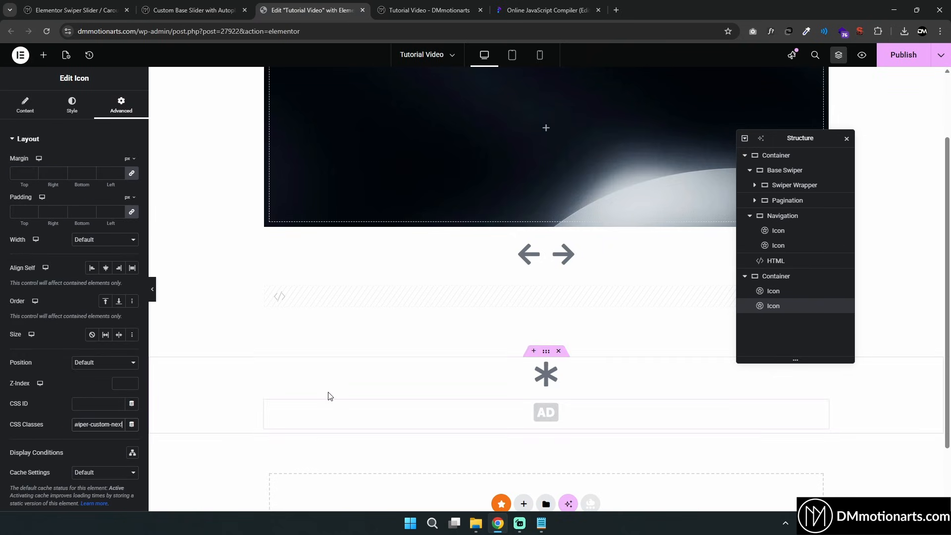
{"action": "left_click", "coordinate": [211, 10]}
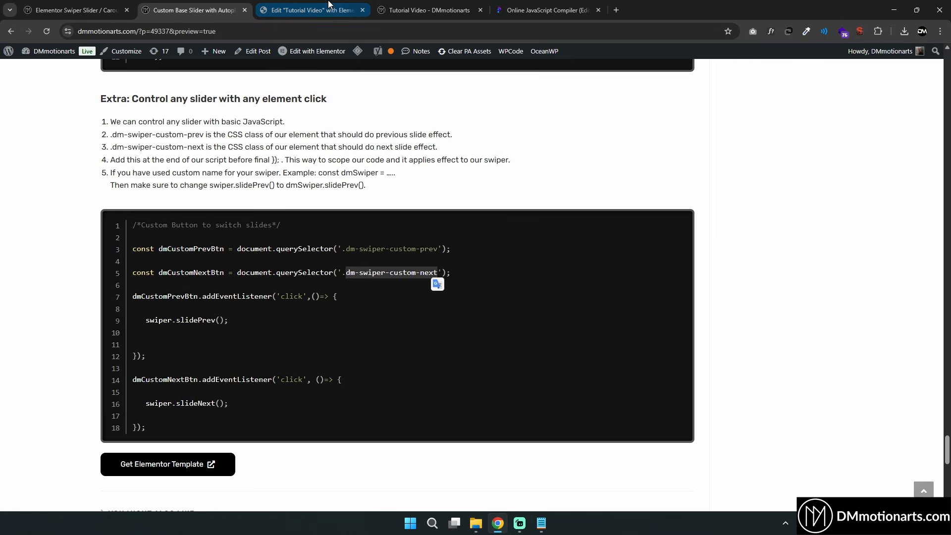
{"action": "left_click", "coordinate": [312, 10]}
{"action": "scroll", "coordinate": [574, 424], "scroll_direction": "down", "scroll_amount": 3}
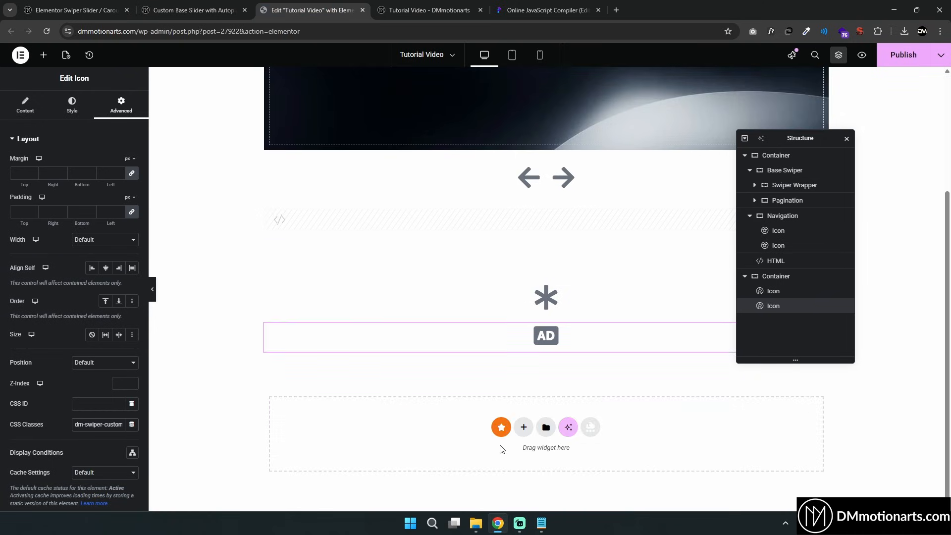
{"action": "scroll", "coordinate": [556, 141], "scroll_direction": "up", "scroll_amount": 3}
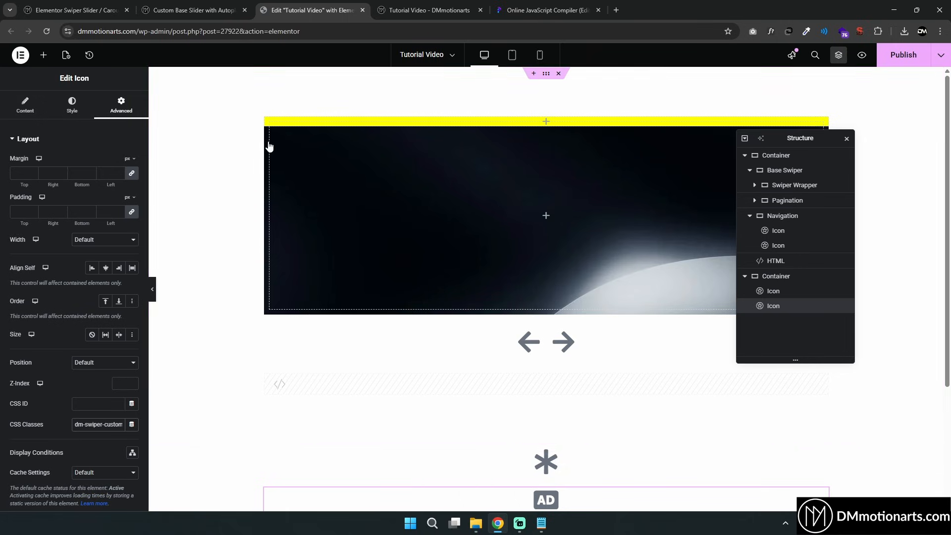
{"action": "scroll", "coordinate": [399, 216], "scroll_direction": "down", "scroll_amount": 2}
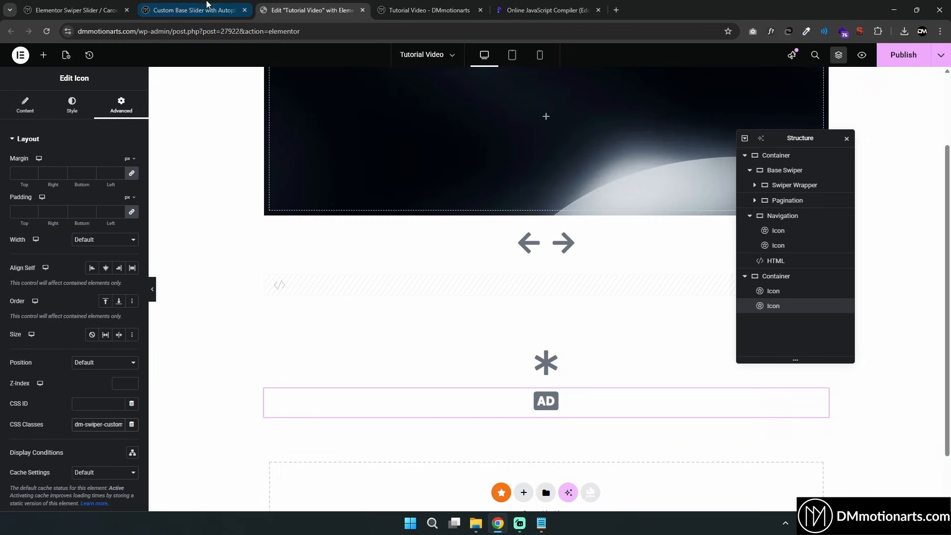
{"action": "left_click", "coordinate": [204, 4]}
{"action": "left_click", "coordinate": [415, 216]}
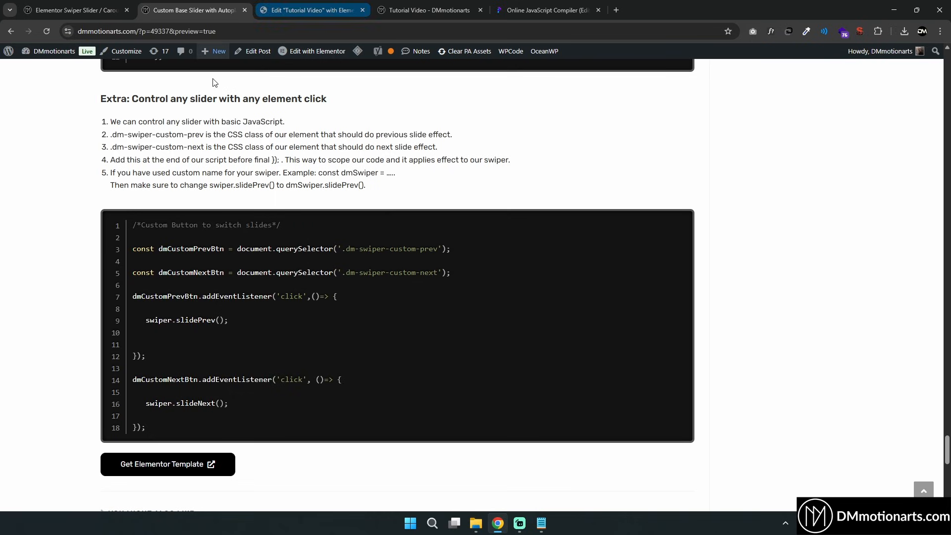
Read through the tutorial's custom button code for switching slides
{"action": "left_click_drag", "start_coordinate": [132, 223], "coordinate": [315, 422]}
{"action": "left_click", "coordinate": [339, 379]}
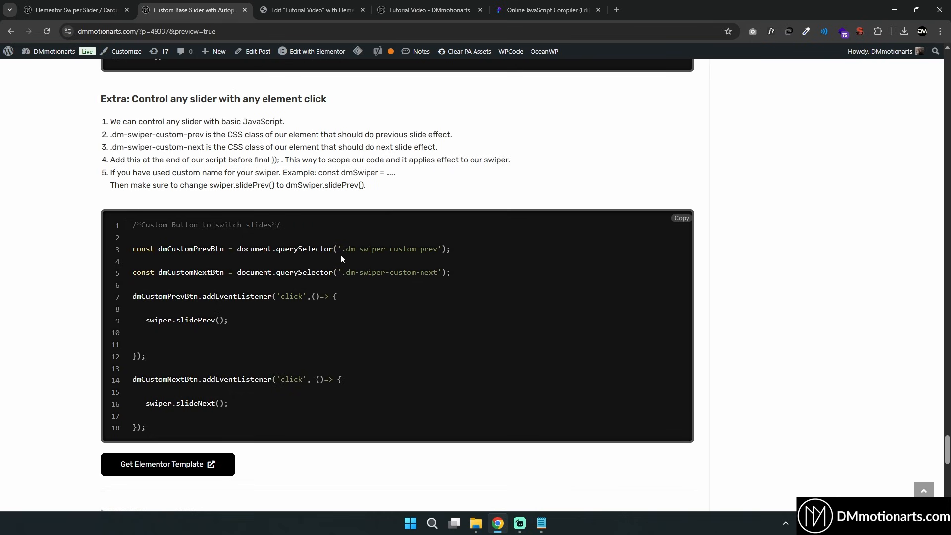
{"action": "left_click_drag", "start_coordinate": [160, 249], "coordinate": [224, 250]}
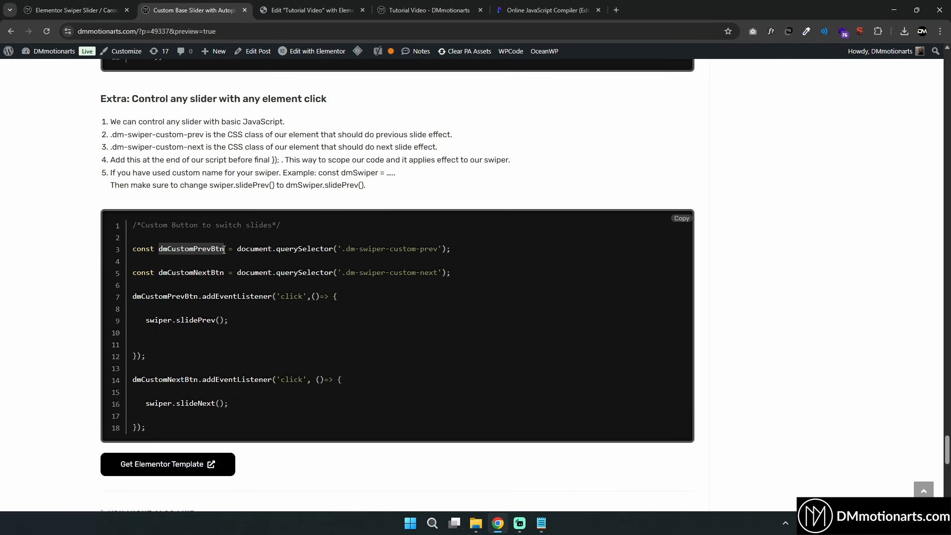
{"action": "left_click", "coordinate": [226, 249]}
{"action": "double_click", "coordinate": [171, 251]}
{"action": "left_click", "coordinate": [168, 249]}
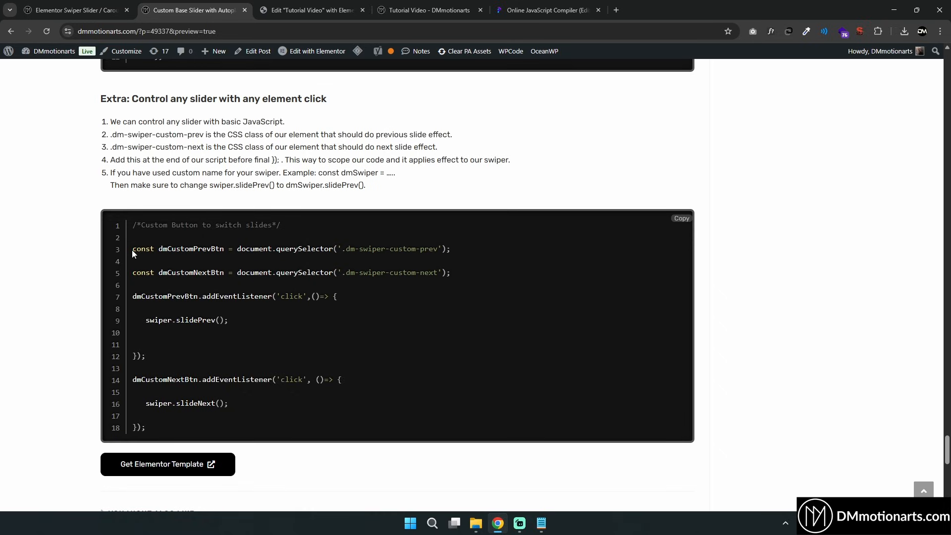
{"action": "left_click_drag", "start_coordinate": [158, 249], "coordinate": [216, 249]}
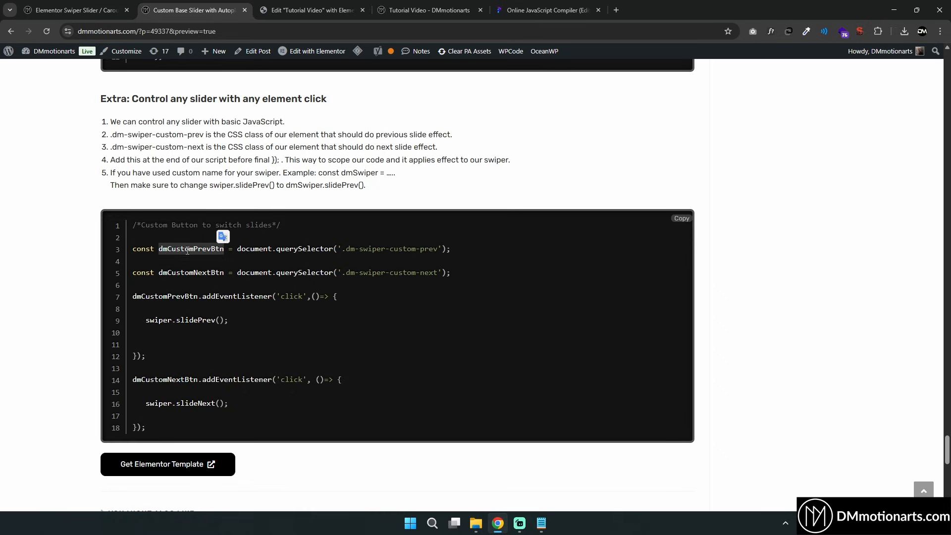
{"action": "double_click", "coordinate": [208, 250]}
{"action": "double_click", "coordinate": [190, 250]}
{"action": "left_click", "coordinate": [227, 249]}
{"action": "left_click_drag", "start_coordinate": [357, 250], "coordinate": [434, 250]}
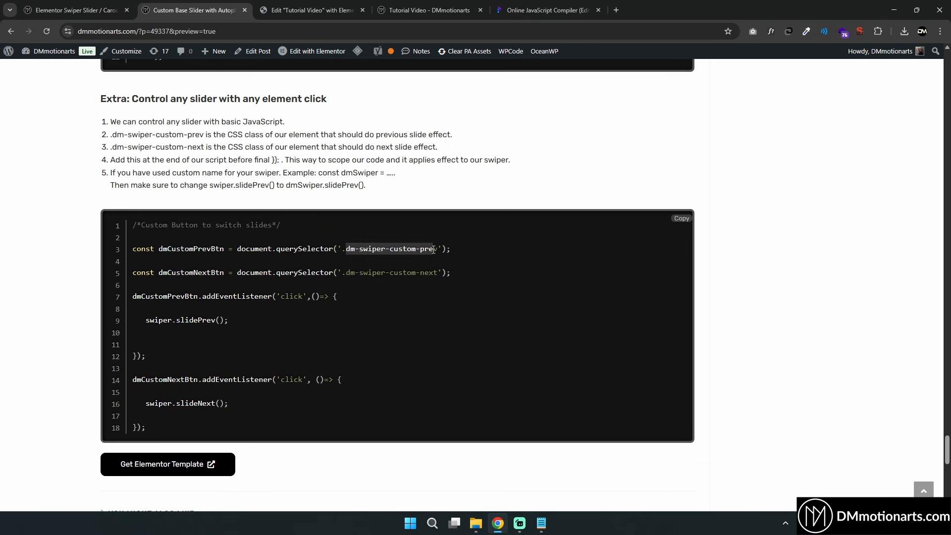
{"action": "left_click", "coordinate": [340, 7]}
{"action": "left_click", "coordinate": [167, 6]}
{"action": "left_click", "coordinate": [167, 250]}
{"action": "double_click", "coordinate": [167, 249]}
{"action": "double_click", "coordinate": [212, 275]}
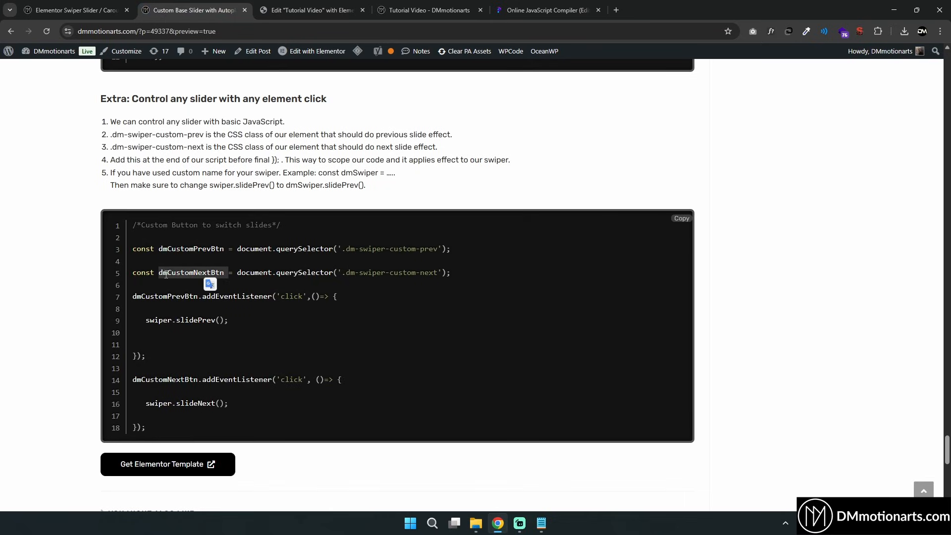
{"action": "scroll", "coordinate": [213, 271], "scroll_direction": "down", "scroll_amount": 1}
{"action": "double_click", "coordinate": [196, 199]}
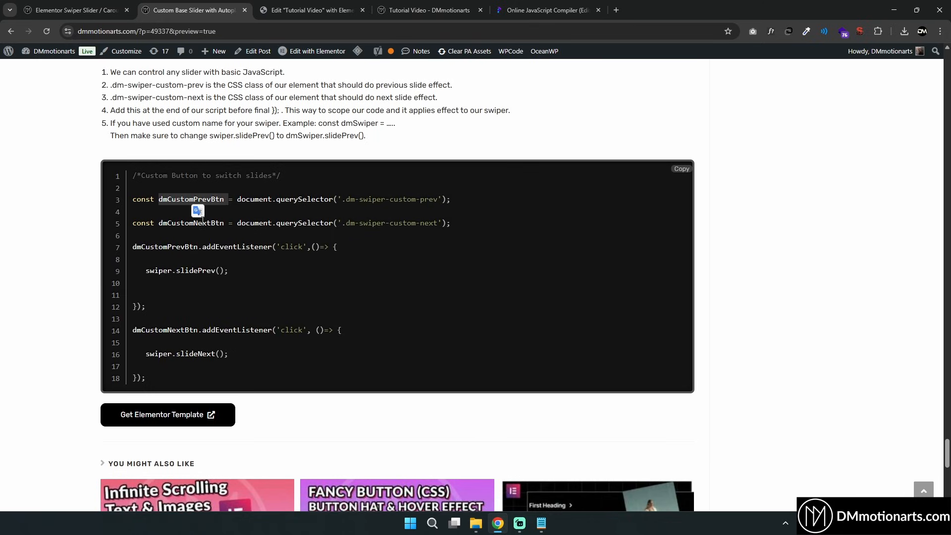
{"action": "left_click", "coordinate": [206, 245]}
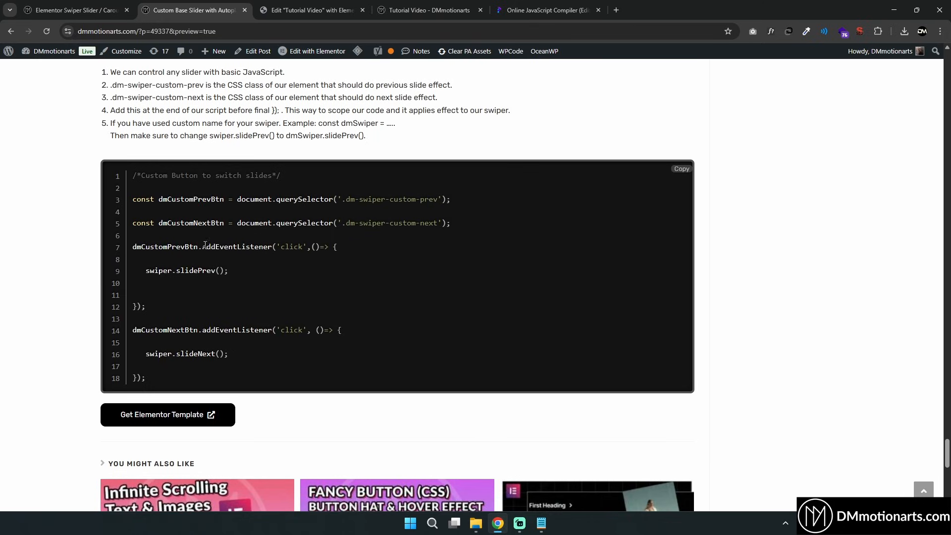
{"action": "double_click", "coordinate": [291, 246]}
{"action": "left_click", "coordinate": [156, 270]}
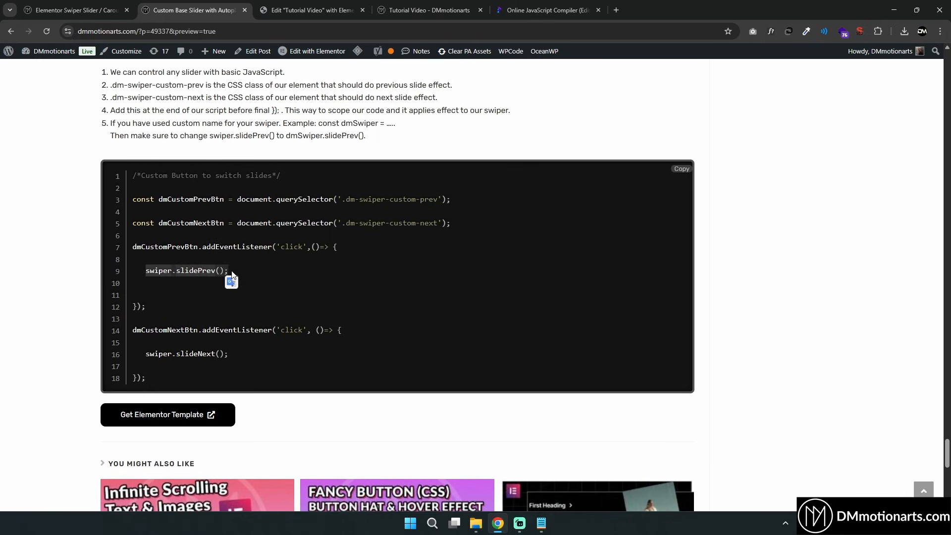
{"action": "left_click", "coordinate": [189, 340]}
{"action": "double_click", "coordinate": [295, 331]}
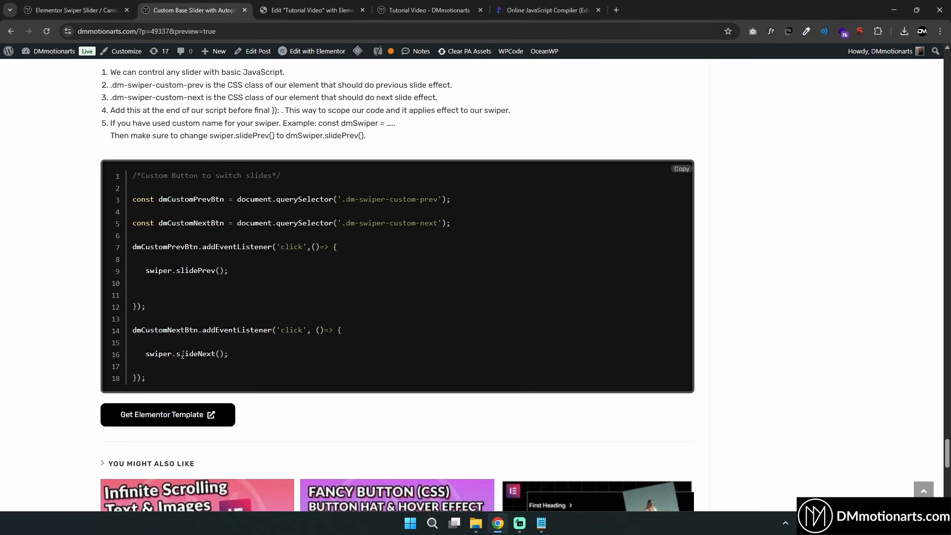
{"action": "double_click", "coordinate": [193, 354]}
Copy the custom button code and paste it into the HTML widget's script right after the Swiper initialization
{"action": "left_click_drag", "start_coordinate": [147, 379], "coordinate": [134, 180]}
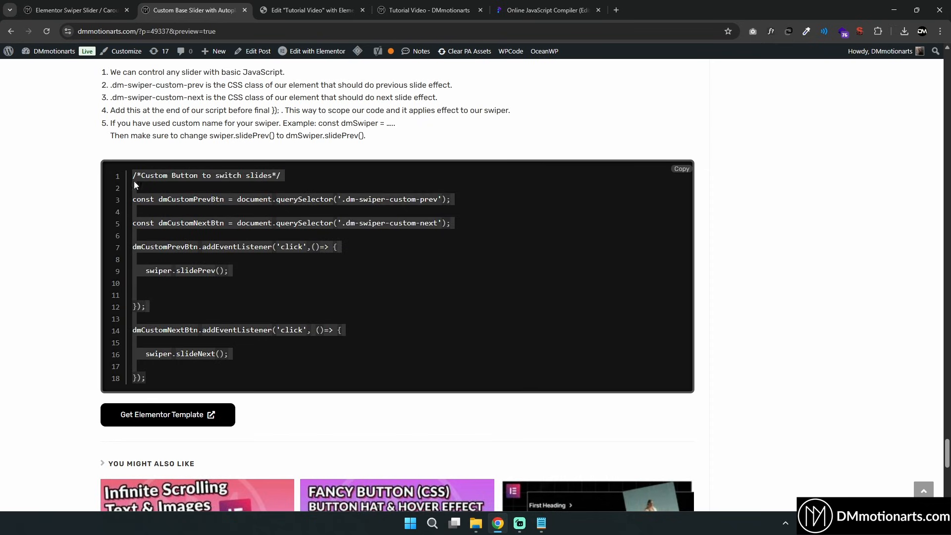
{"action": "right_click", "coordinate": [164, 195]}
{"action": "left_click", "coordinate": [188, 201]}
{"action": "left_click", "coordinate": [312, 10]}
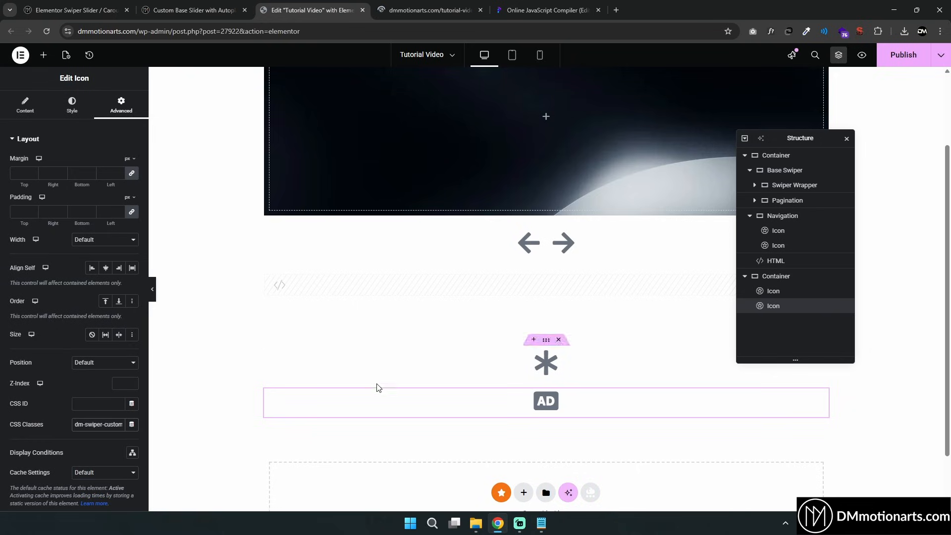
{"action": "left_click", "coordinate": [435, 278]}
{"action": "scroll", "coordinate": [97, 299], "scroll_direction": "down", "scroll_amount": 12}
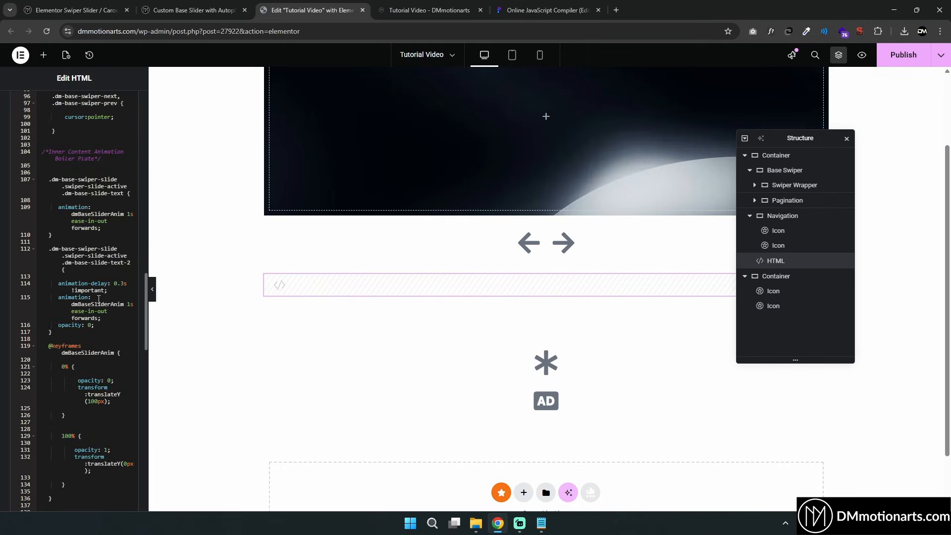
{"action": "left_click", "coordinate": [48, 198]}
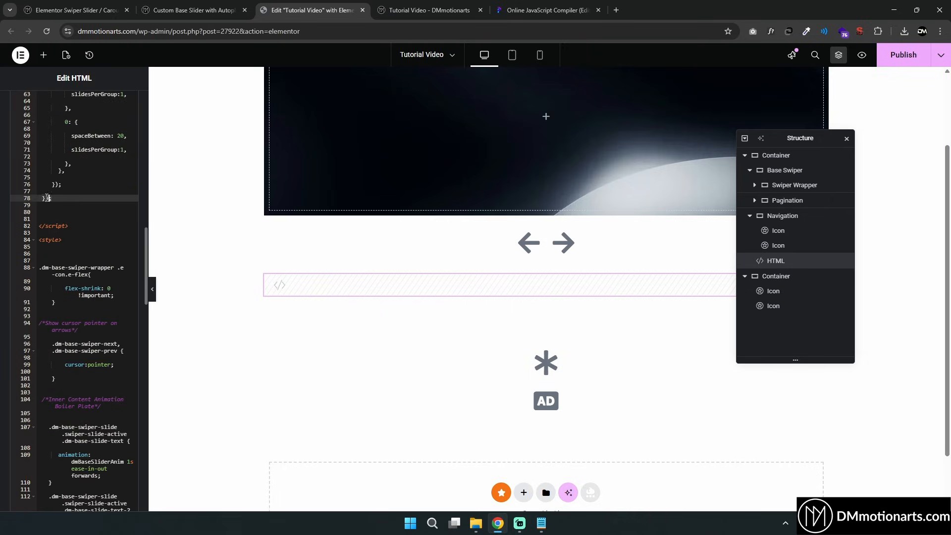
{"action": "left_click", "coordinate": [67, 186]}
{"action": "key", "text": "Return"}
{"action": "key", "text": "Return"}
{"action": "key", "text": "ctrl+v"}
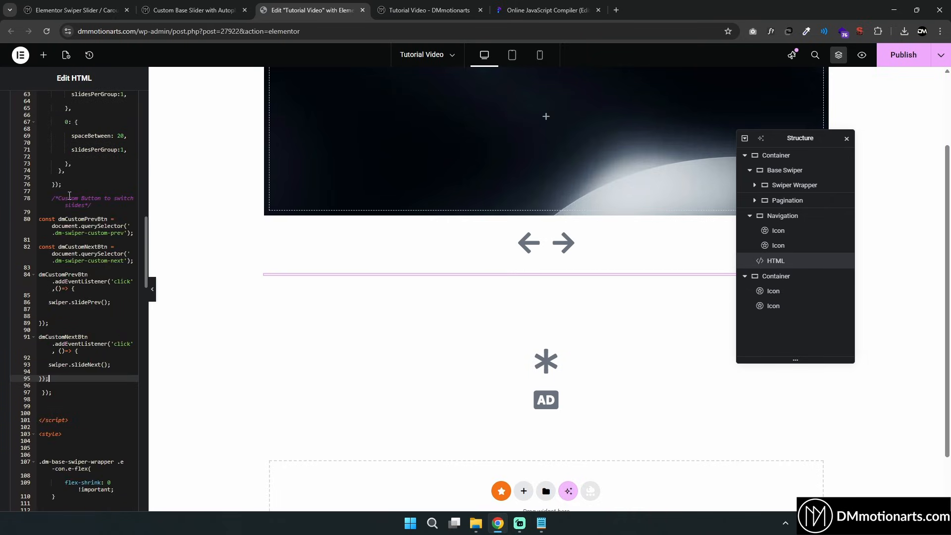
Update the page with the new slide-switching code and open the front-end preview of the slider
{"action": "scroll", "coordinate": [74, 364], "scroll_direction": "up", "scroll_amount": 5}
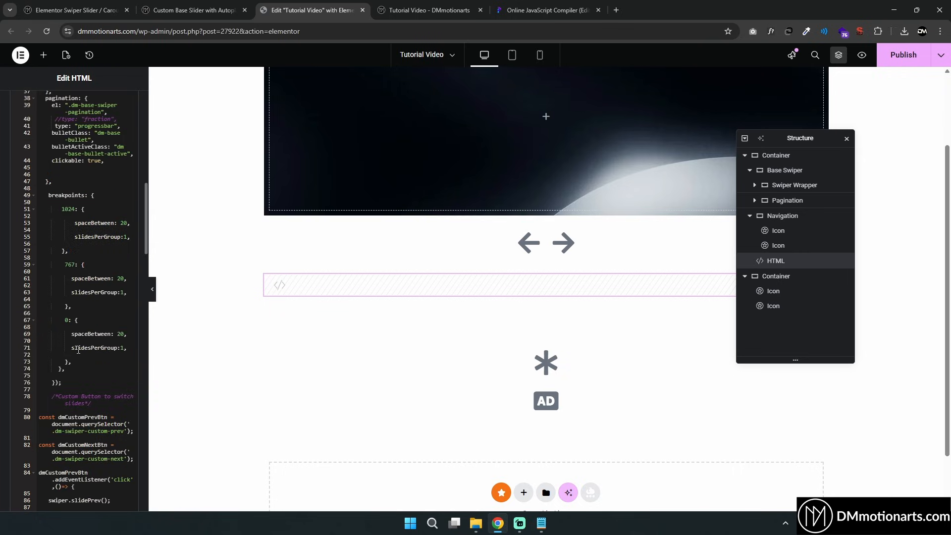
{"action": "left_click", "coordinate": [898, 59]}
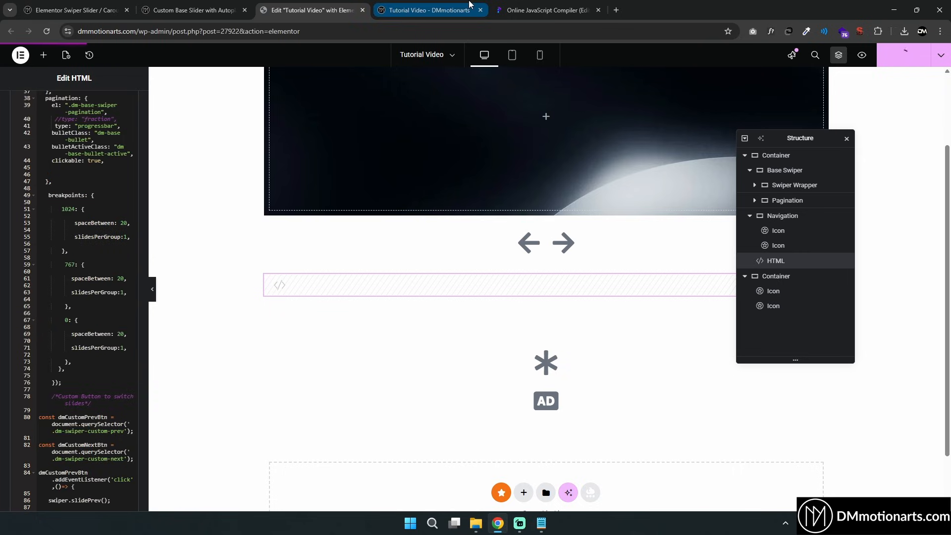
{"action": "scroll", "coordinate": [61, 203], "scroll_direction": "down", "scroll_amount": 10}
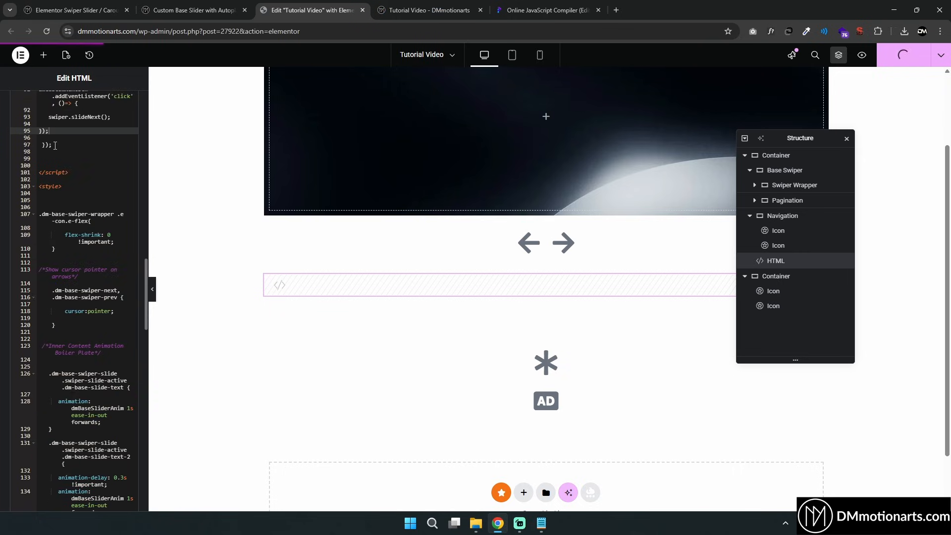
{"action": "left_click", "coordinate": [427, 10]}
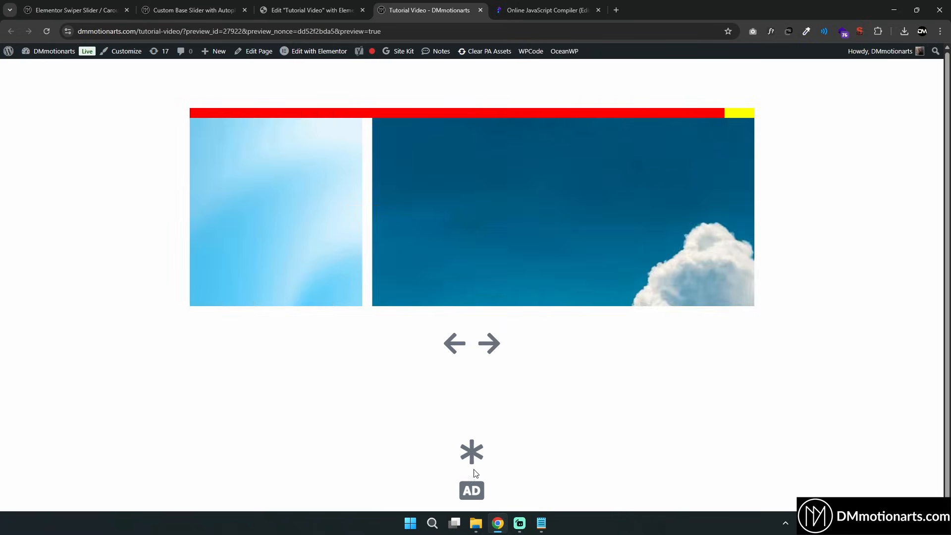
Scroll through the tutorial article to review its sections on pagination styles, autoplay and custom slide controls
{"action": "left_click", "coordinate": [335, 9]}
{"action": "left_click", "coordinate": [213, 9]}
{"action": "scroll", "coordinate": [292, 278], "scroll_direction": "up", "scroll_amount": 4}
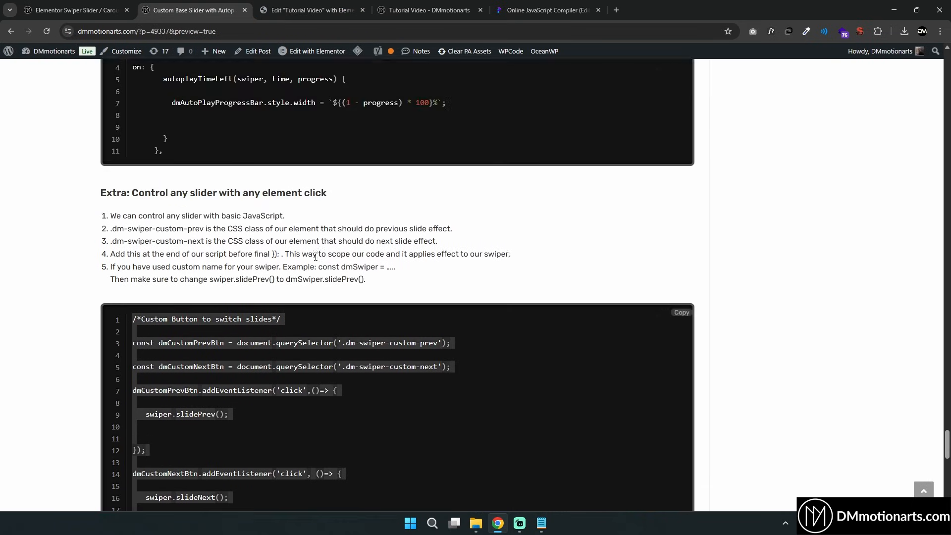
{"action": "scroll", "coordinate": [292, 279], "scroll_direction": "up", "scroll_amount": 20}
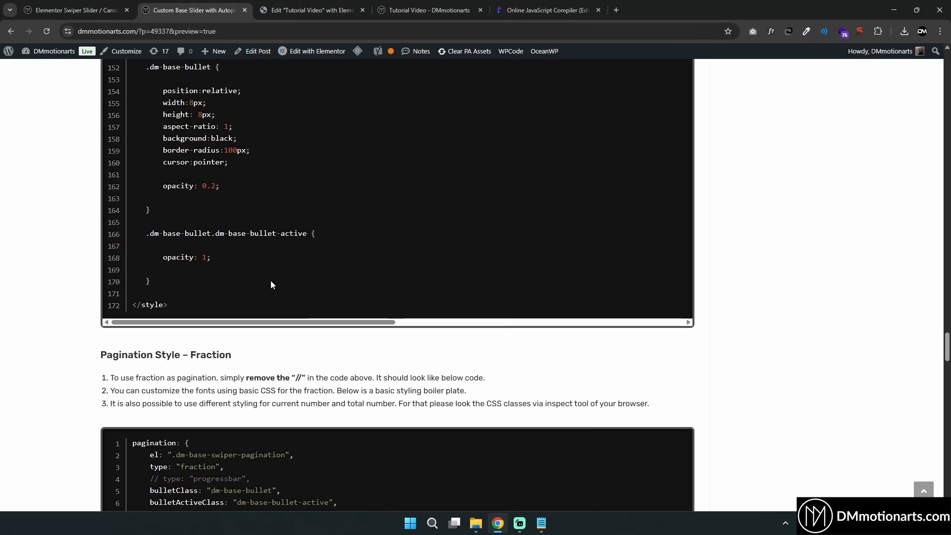
{"action": "scroll", "coordinate": [365, 78], "scroll_direction": "up", "scroll_amount": 15}
{"action": "scroll", "coordinate": [259, 265], "scroll_direction": "down", "scroll_amount": 12}
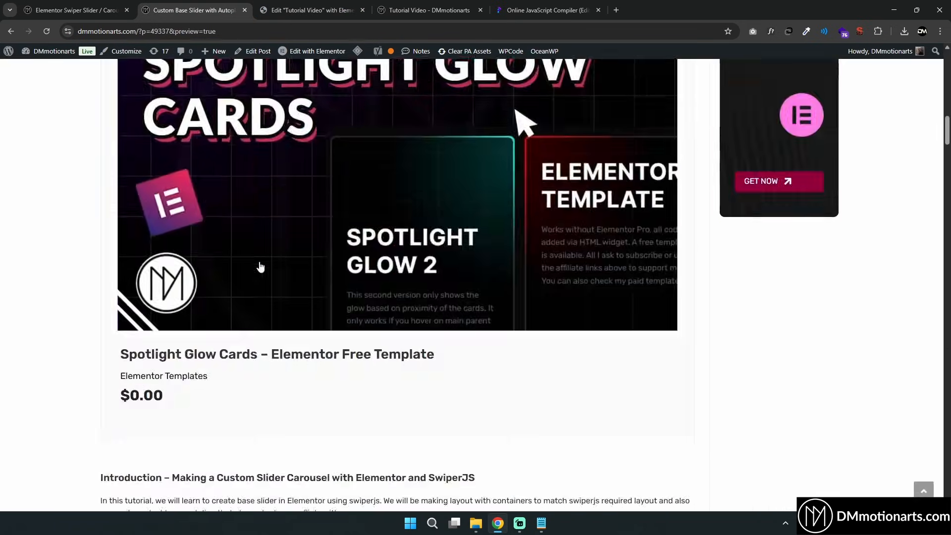
{"action": "scroll", "coordinate": [175, 190], "scroll_direction": "down", "scroll_amount": 15}
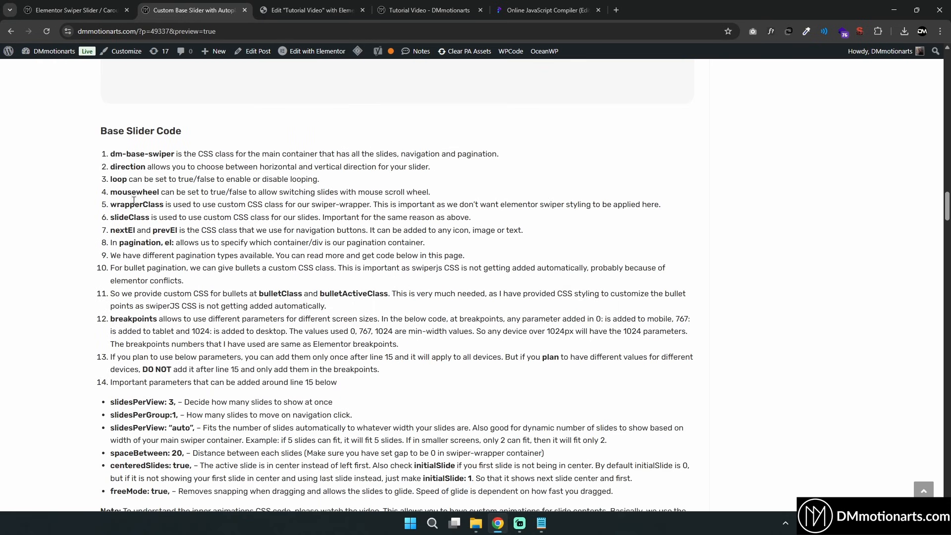
{"action": "scroll", "coordinate": [150, 241], "scroll_direction": "down", "scroll_amount": 1}
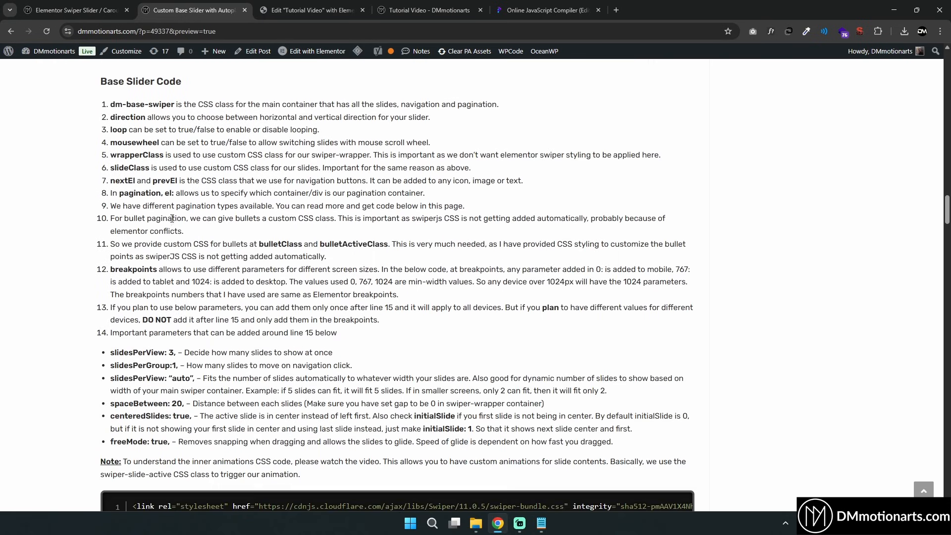
{"action": "scroll", "coordinate": [378, 221], "scroll_direction": "down", "scroll_amount": 1}
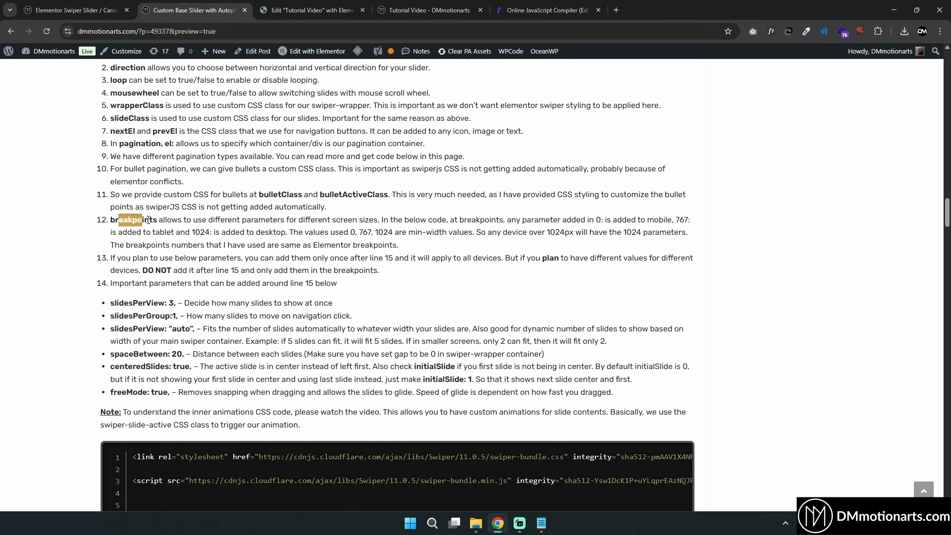
{"action": "scroll", "coordinate": [148, 220], "scroll_direction": "down", "scroll_amount": 2}
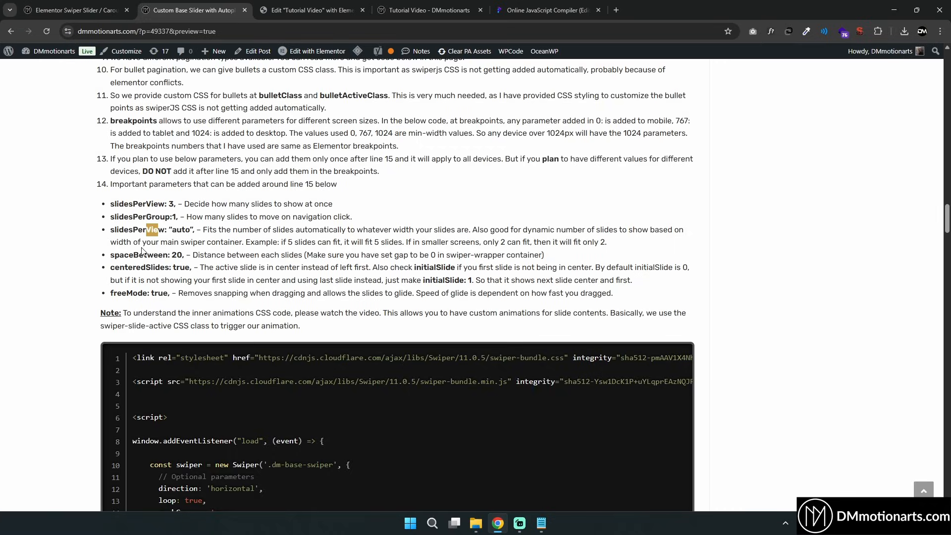
{"action": "scroll", "coordinate": [230, 224], "scroll_direction": "down", "scroll_amount": 5}
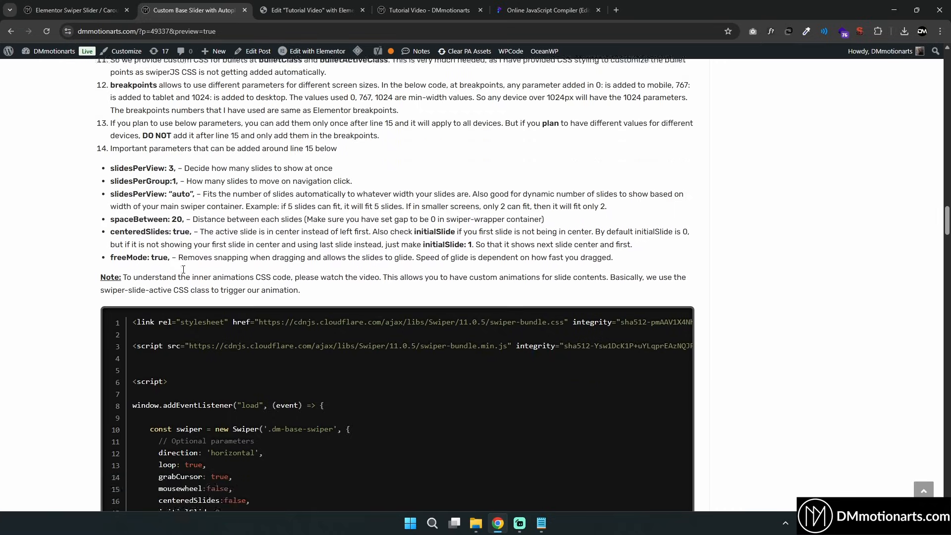
{"action": "scroll", "coordinate": [228, 236], "scroll_direction": "down", "scroll_amount": 20}
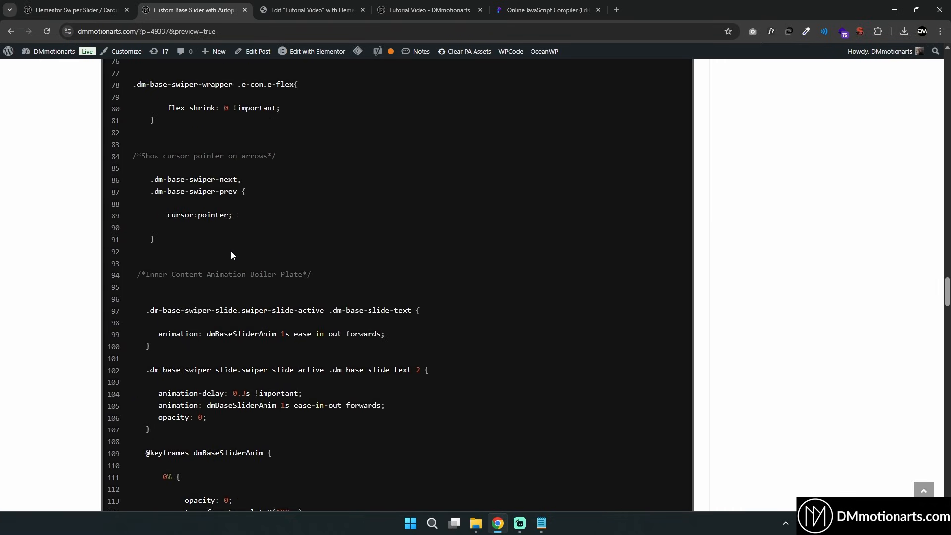
{"action": "scroll", "coordinate": [233, 254], "scroll_direction": "down", "scroll_amount": 10}
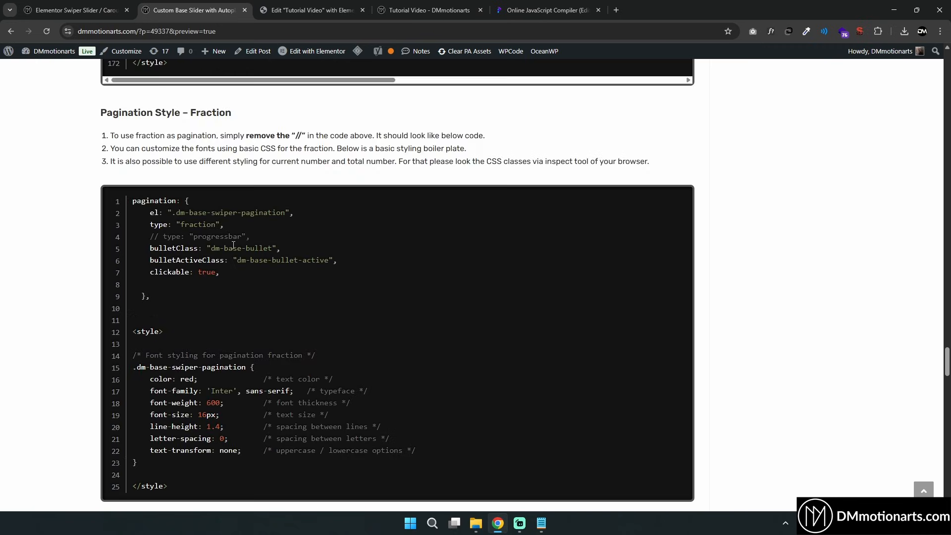
{"action": "scroll", "coordinate": [242, 148], "scroll_direction": "down", "scroll_amount": 5}
{"action": "left_click_drag", "start_coordinate": [217, 274], "coordinate": [234, 280]}
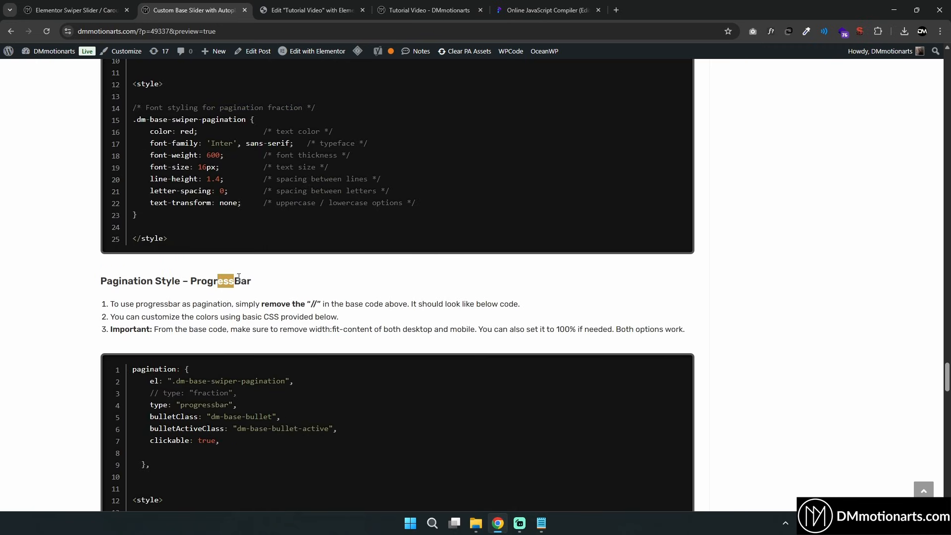
{"action": "left_click", "coordinate": [262, 281]}
{"action": "scroll", "coordinate": [263, 276], "scroll_direction": "down", "scroll_amount": 10}
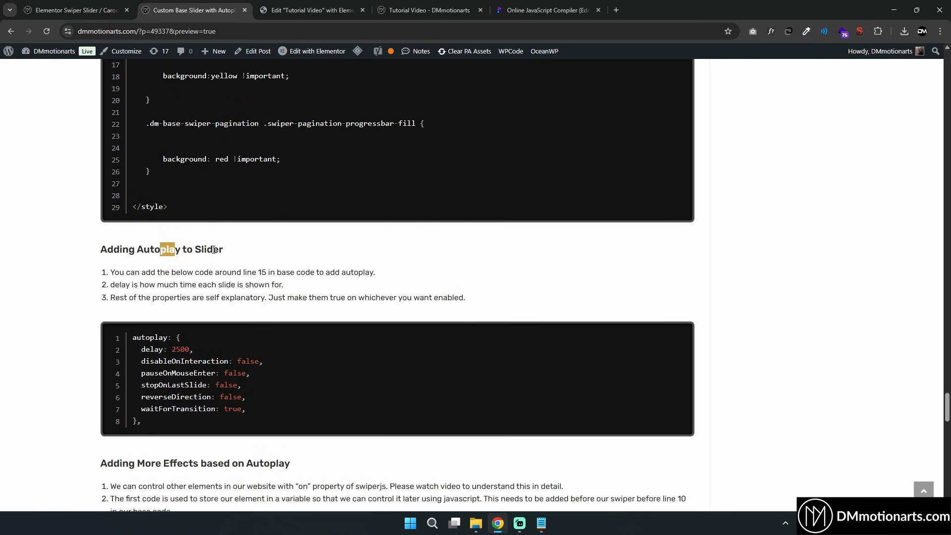
{"action": "left_click", "coordinate": [213, 249]}
{"action": "scroll", "coordinate": [233, 253], "scroll_direction": "down", "scroll_amount": 7}
{"action": "left_click_drag", "start_coordinate": [97, 113], "coordinate": [55, 99]}
{"action": "left_click", "coordinate": [92, 107]}
{"action": "scroll", "coordinate": [147, 194], "scroll_direction": "down", "scroll_amount": 6}
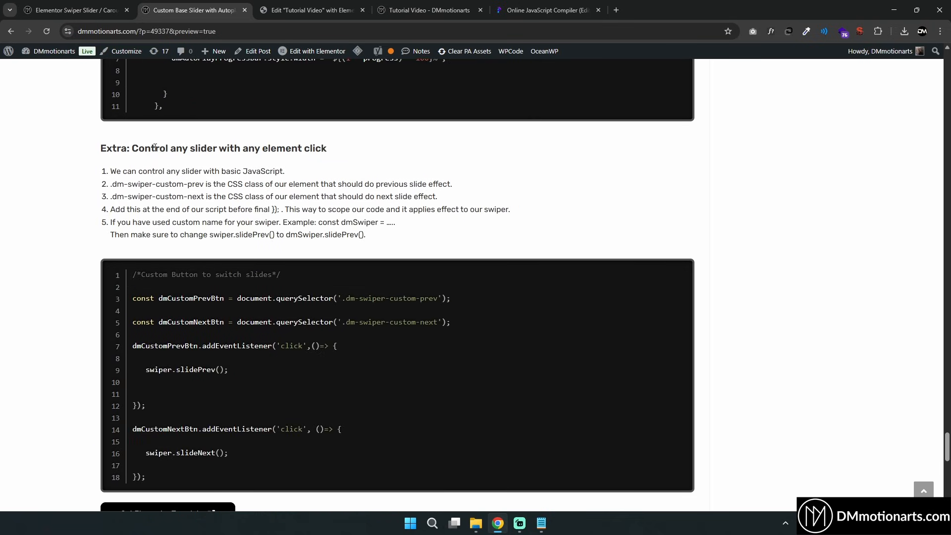
{"action": "left_click_drag", "start_coordinate": [271, 148], "coordinate": [306, 149]}
{"action": "left_click", "coordinate": [318, 150]}
{"action": "scroll", "coordinate": [287, 218], "scroll_direction": "down", "scroll_amount": 6}
{"action": "scroll", "coordinate": [329, 262], "scroll_direction": "up", "scroll_amount": 6}
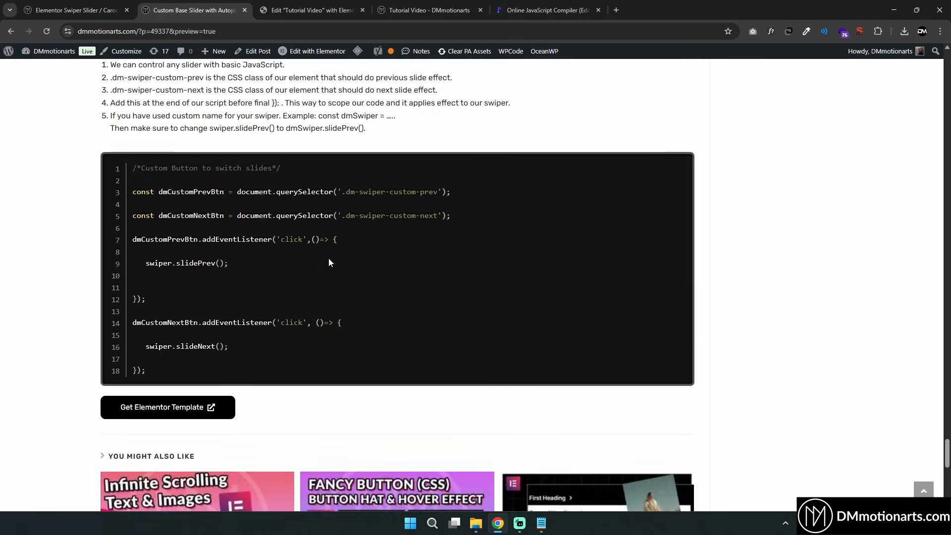
Browse the Elementor Swiper Slider demo page to examine its example sliders
{"action": "middle_click", "coordinate": [632, 209]}
{"action": "left_click", "coordinate": [78, 7]}
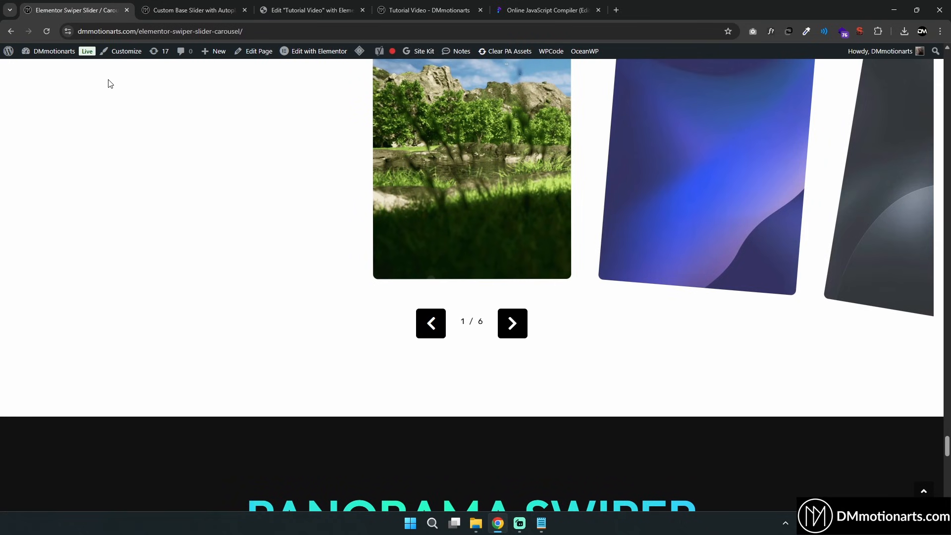
{"action": "middle_click", "coordinate": [238, 278]}
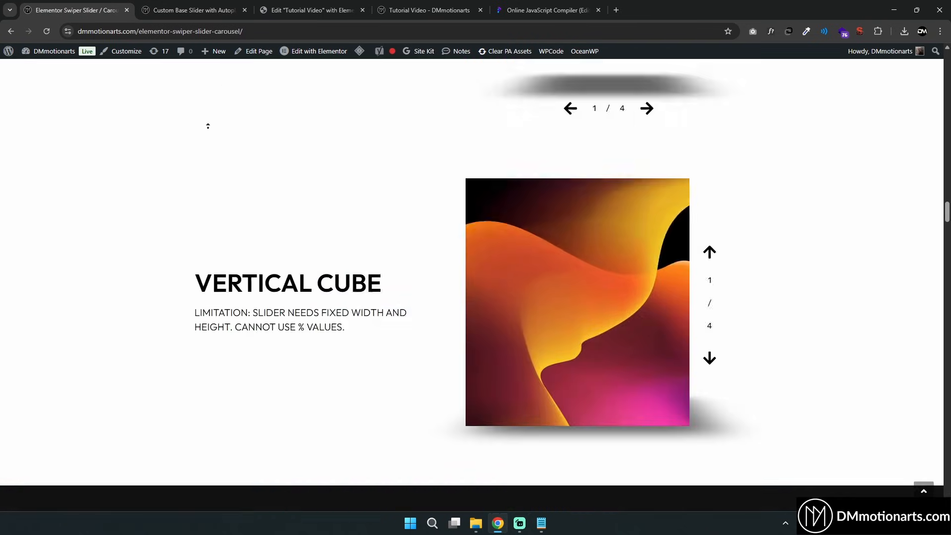
{"action": "middle_click", "coordinate": [226, 191]}
{"action": "scroll", "coordinate": [367, 237], "scroll_direction": "down", "scroll_amount": 3}
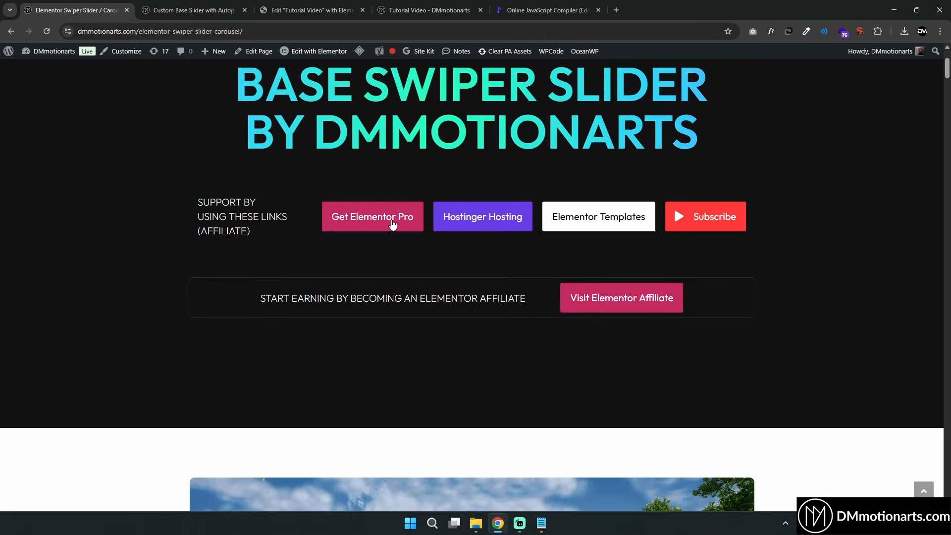